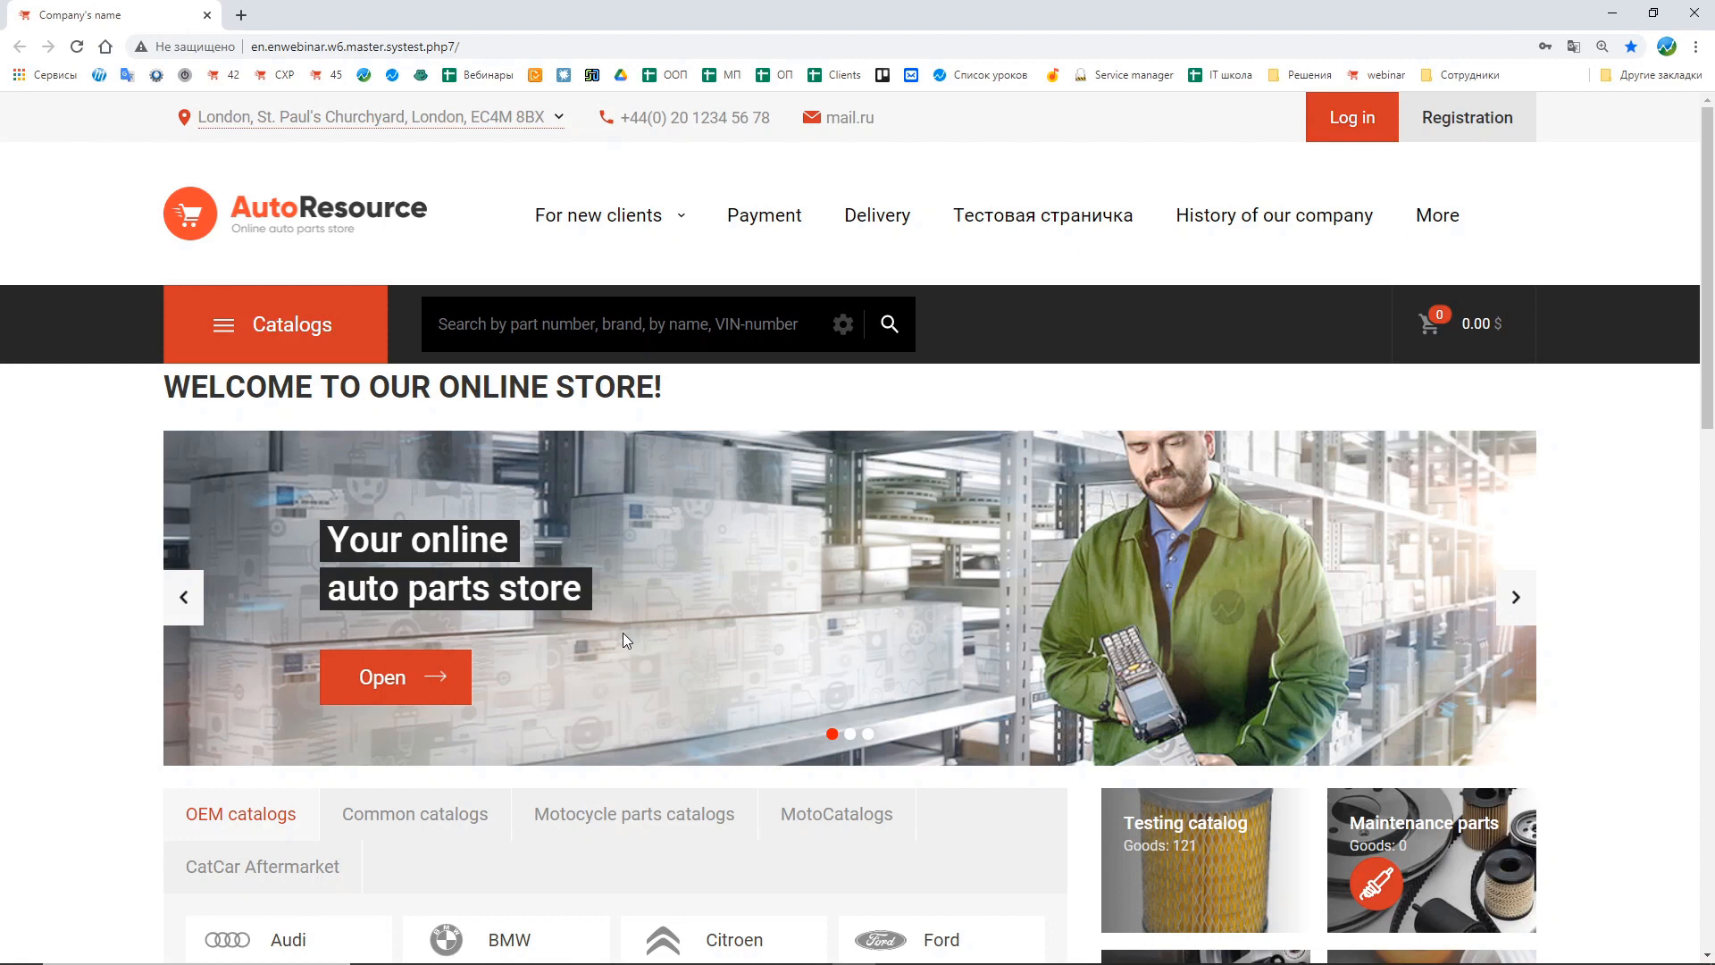
Step: Open the store's administration panel by adding admin to the site address
click(513, 51)
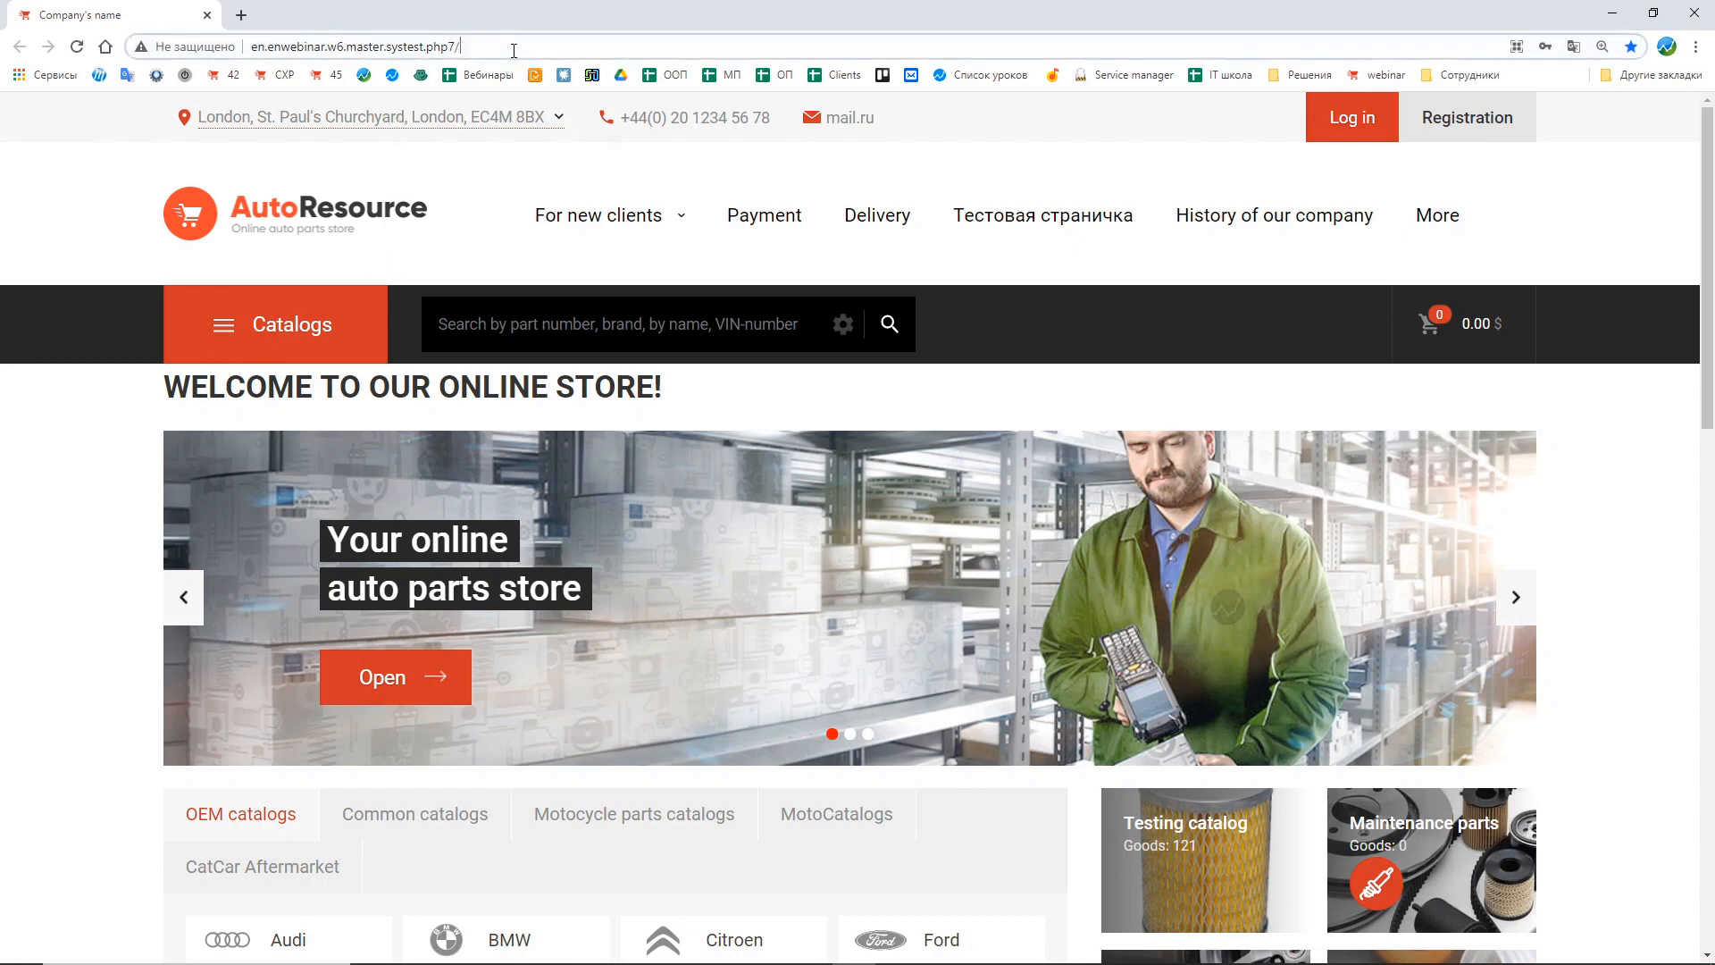
click(513, 51)
text(admin)
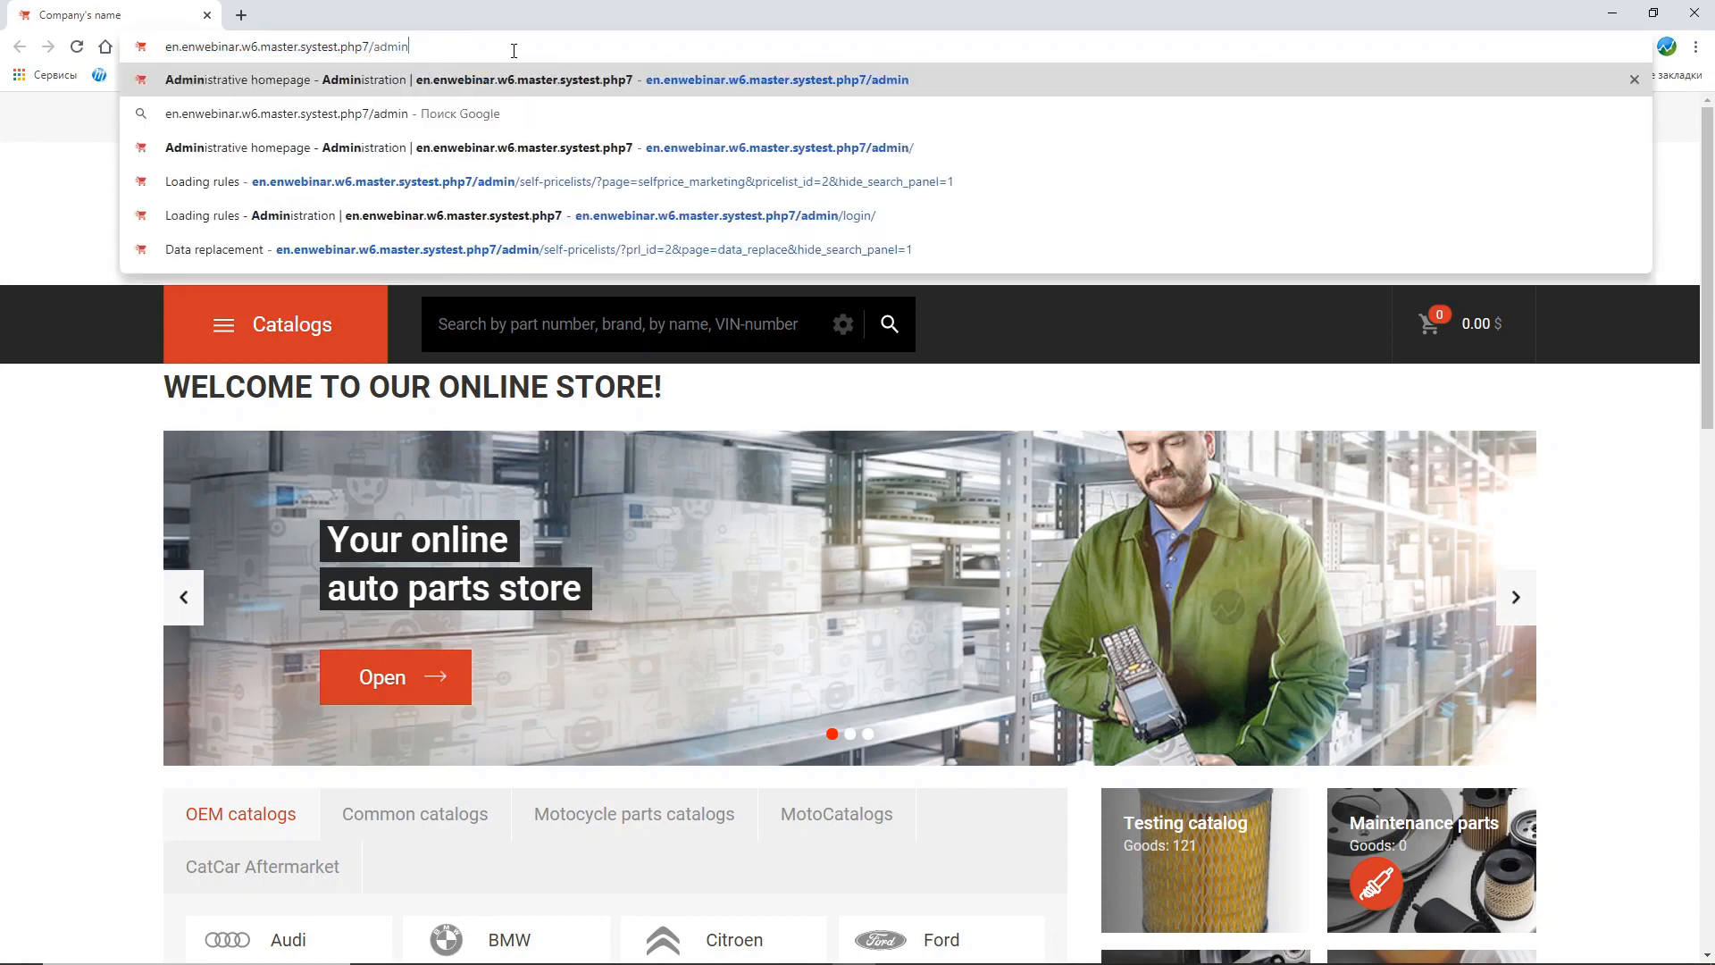
key(Return)
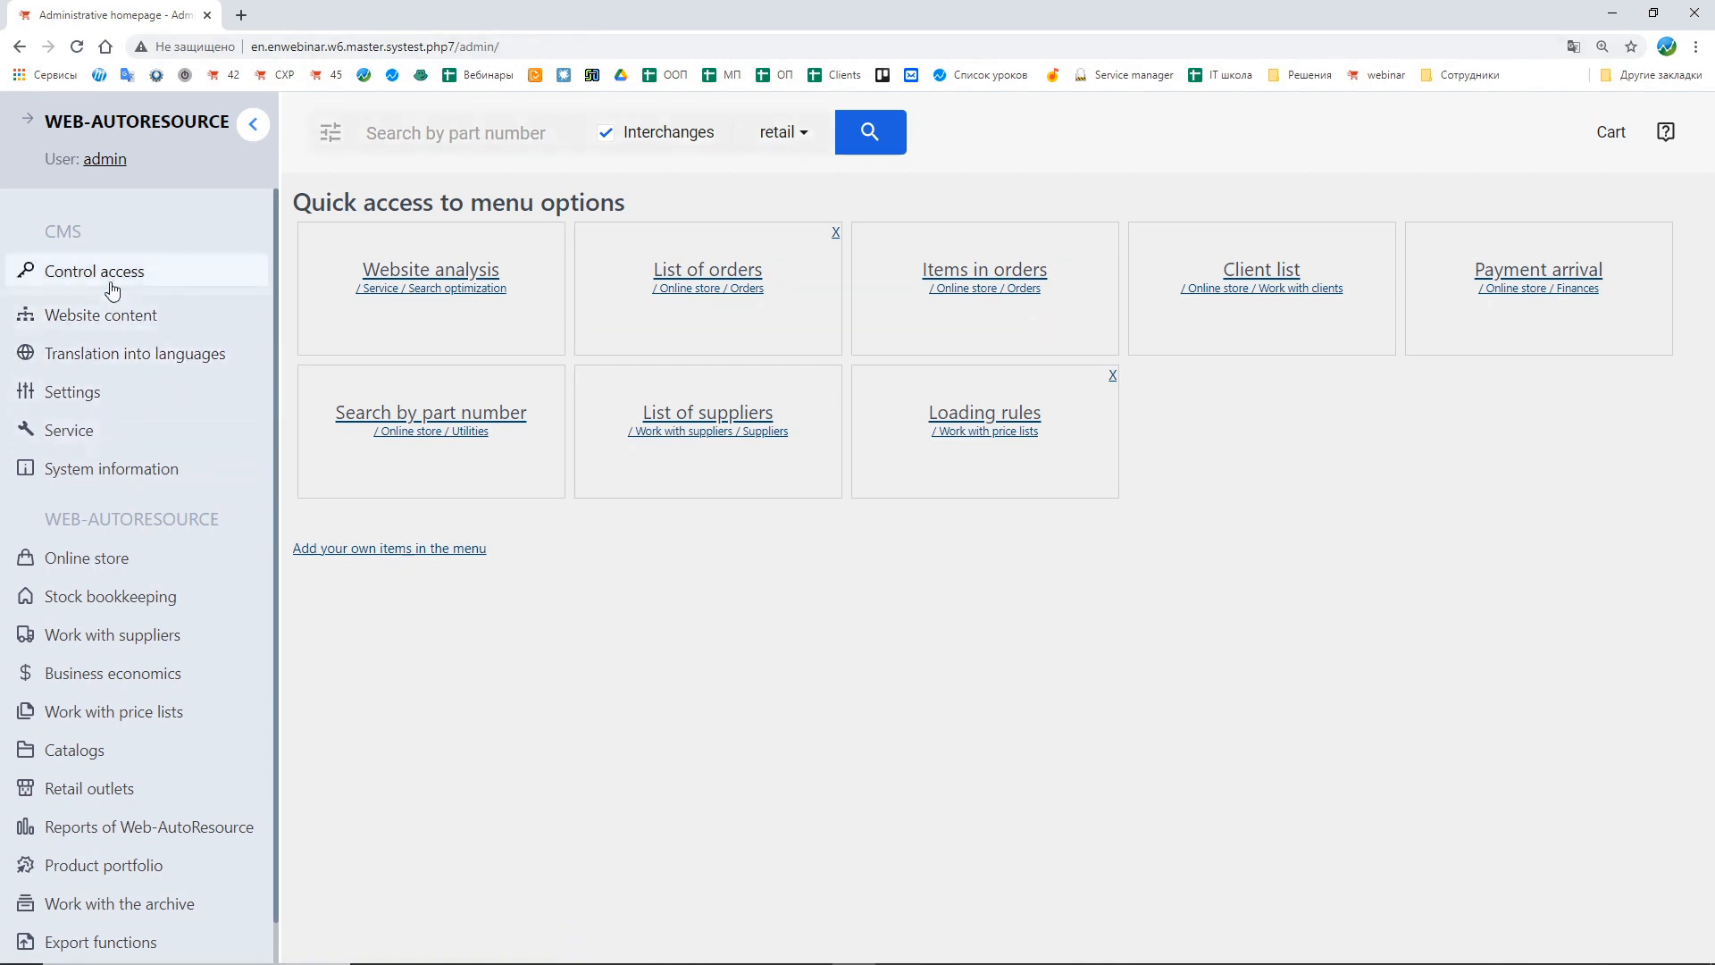
Step: Open the list of users under Control access
click(69, 282)
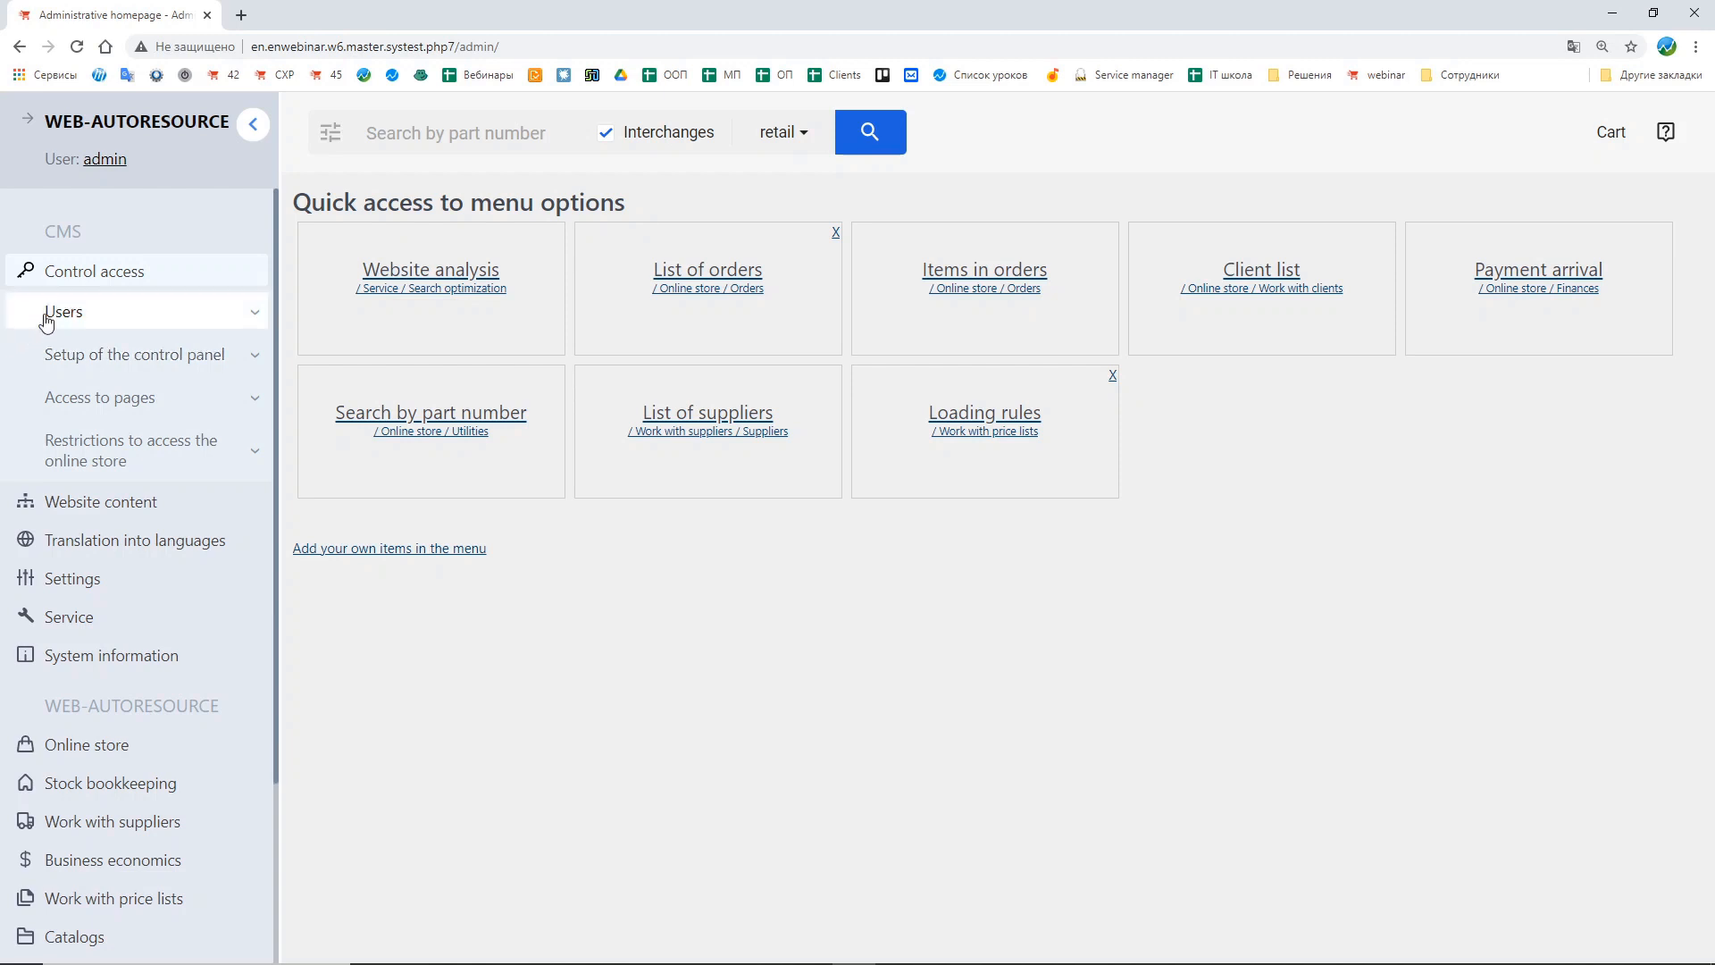
click(94, 314)
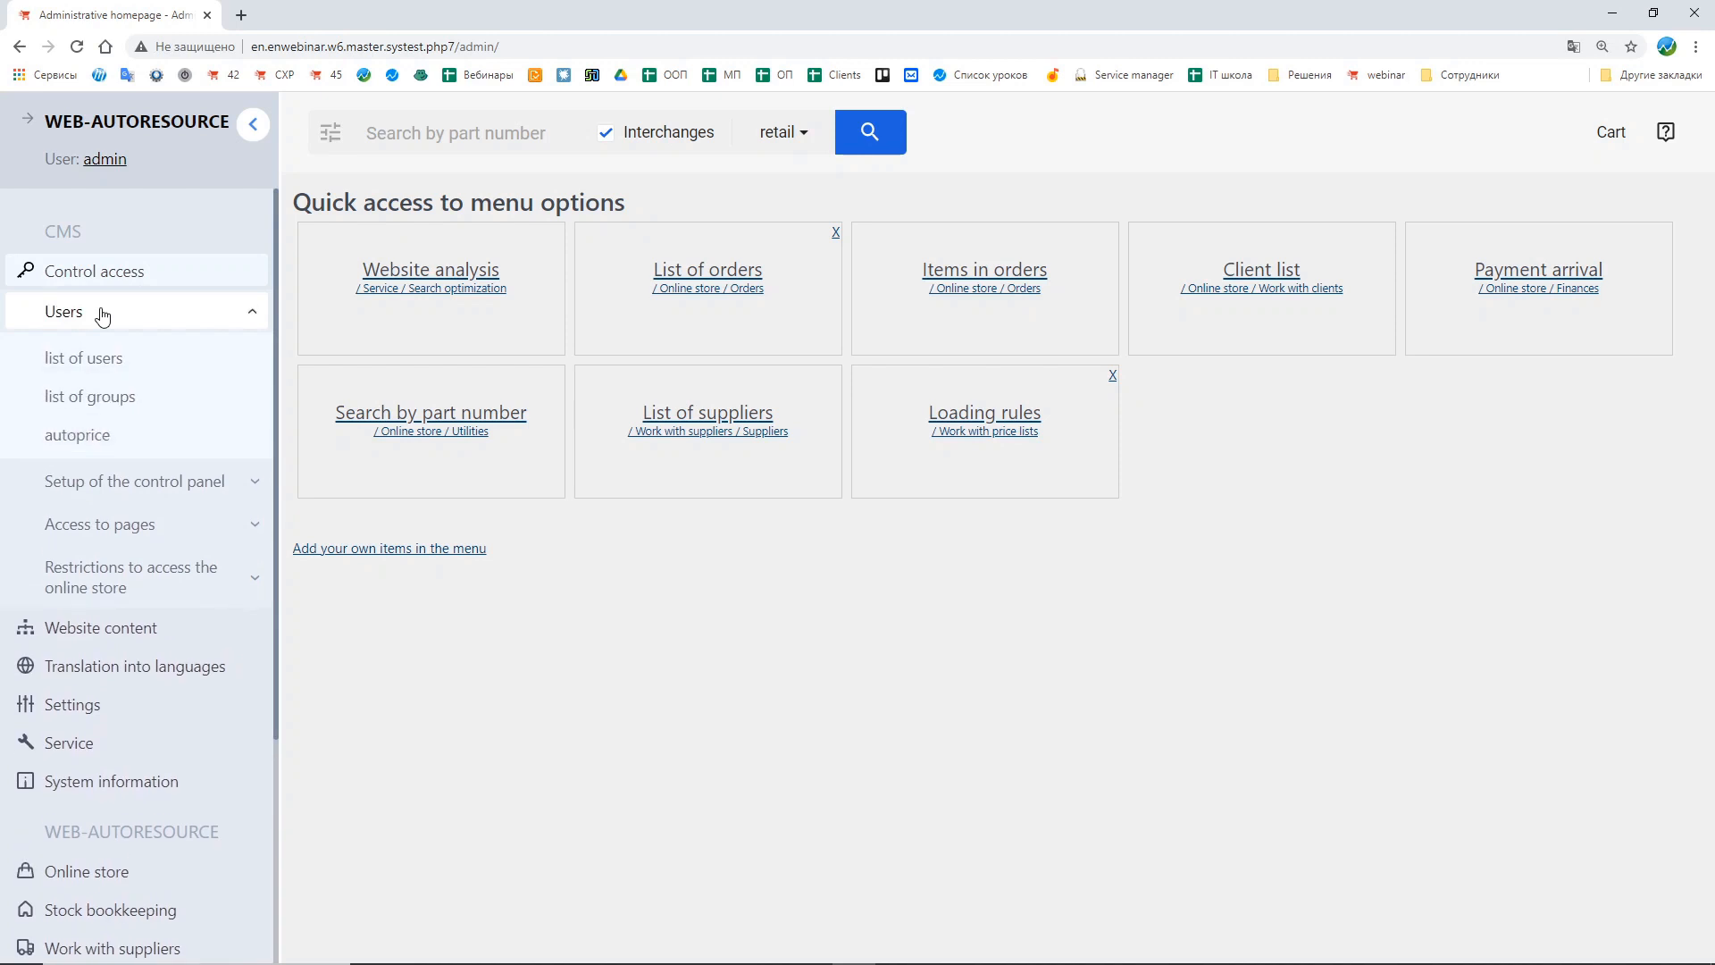
click(99, 357)
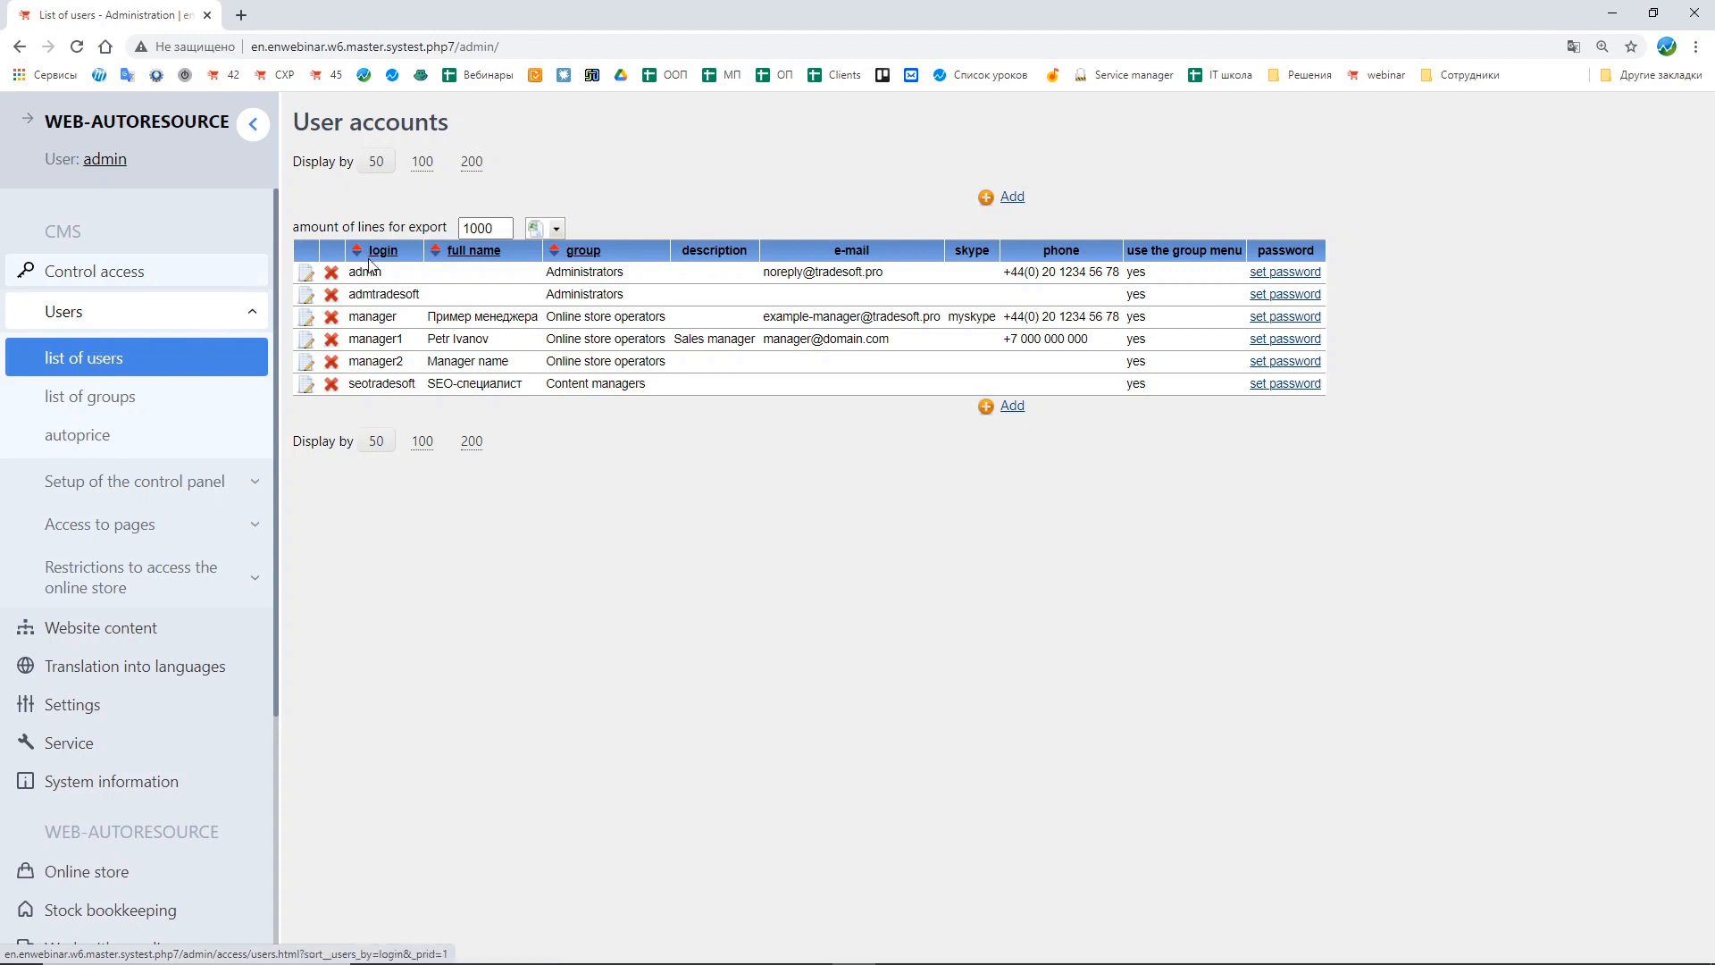
Step: Examine the admin account's details in its edit form and return to the user list
drag(348, 273, 424, 283)
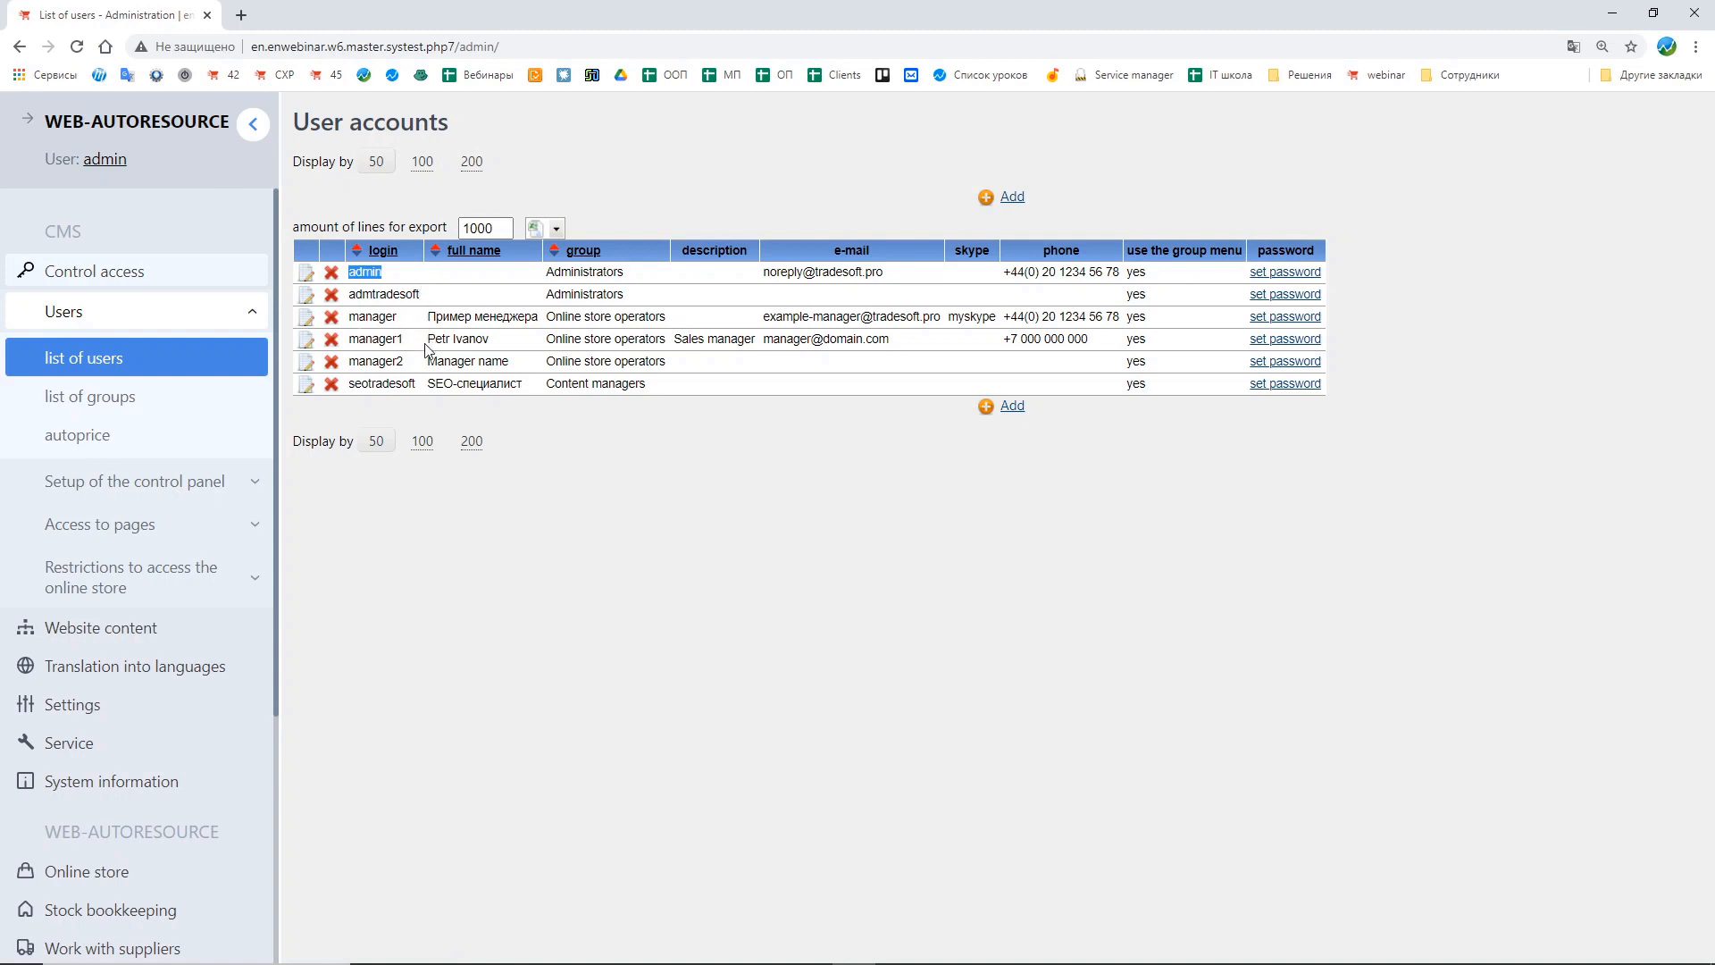
click(536, 445)
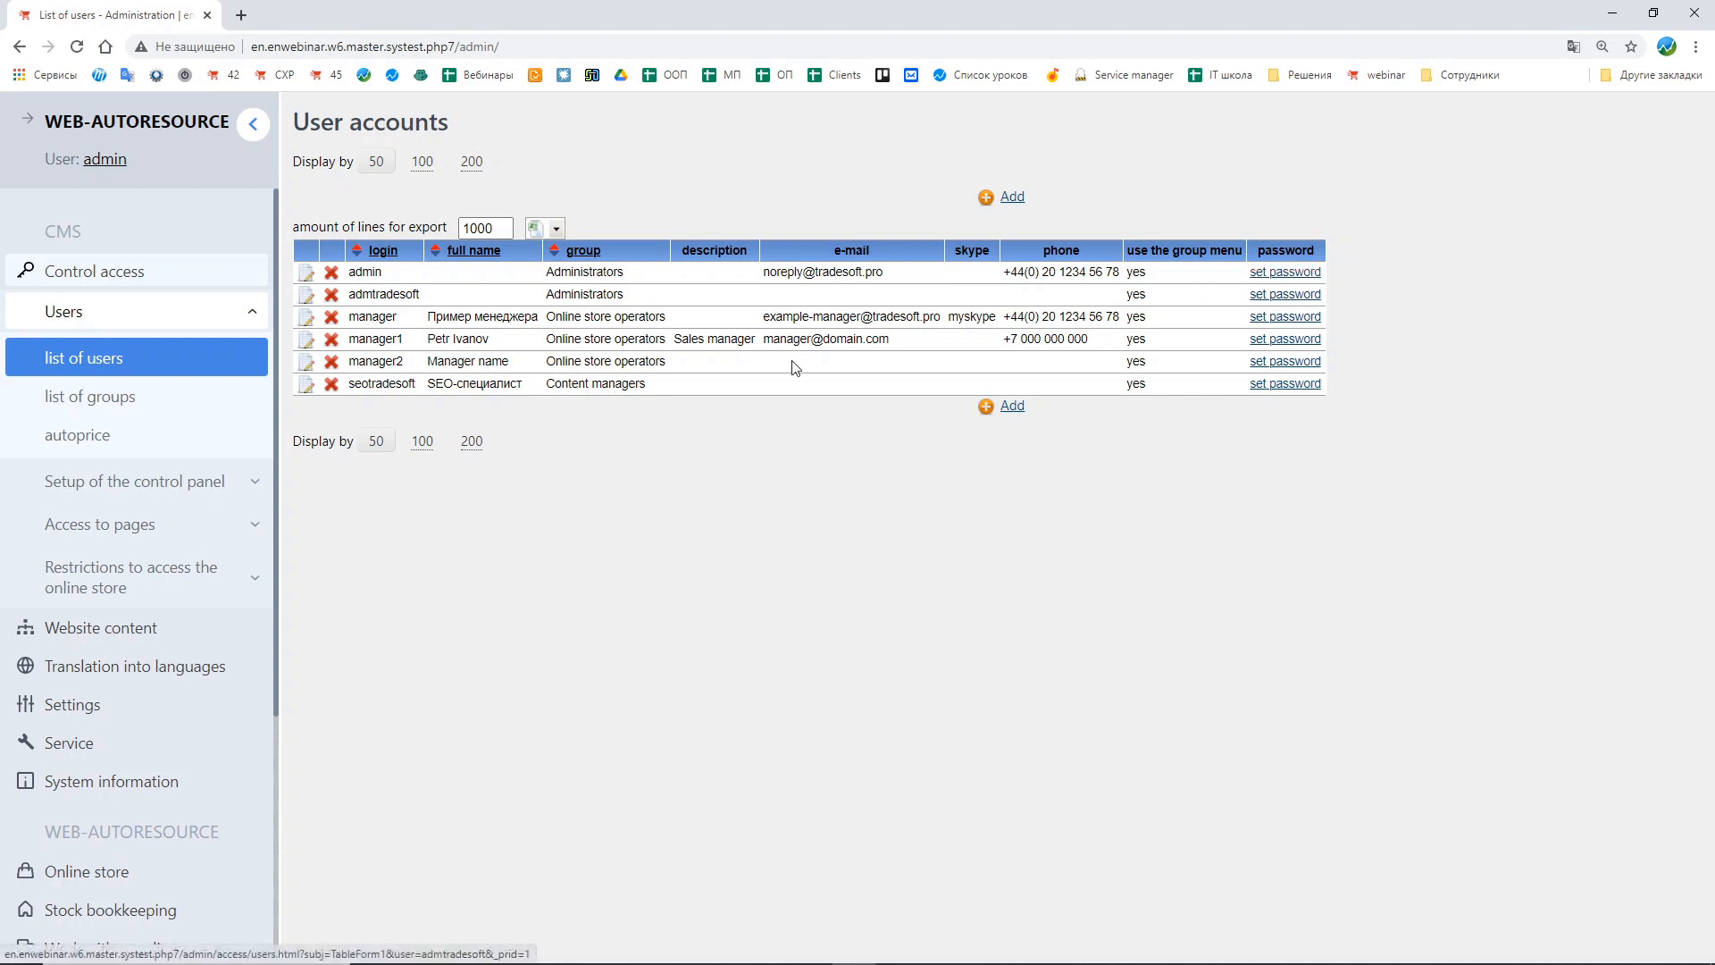
drag(397, 274, 347, 283)
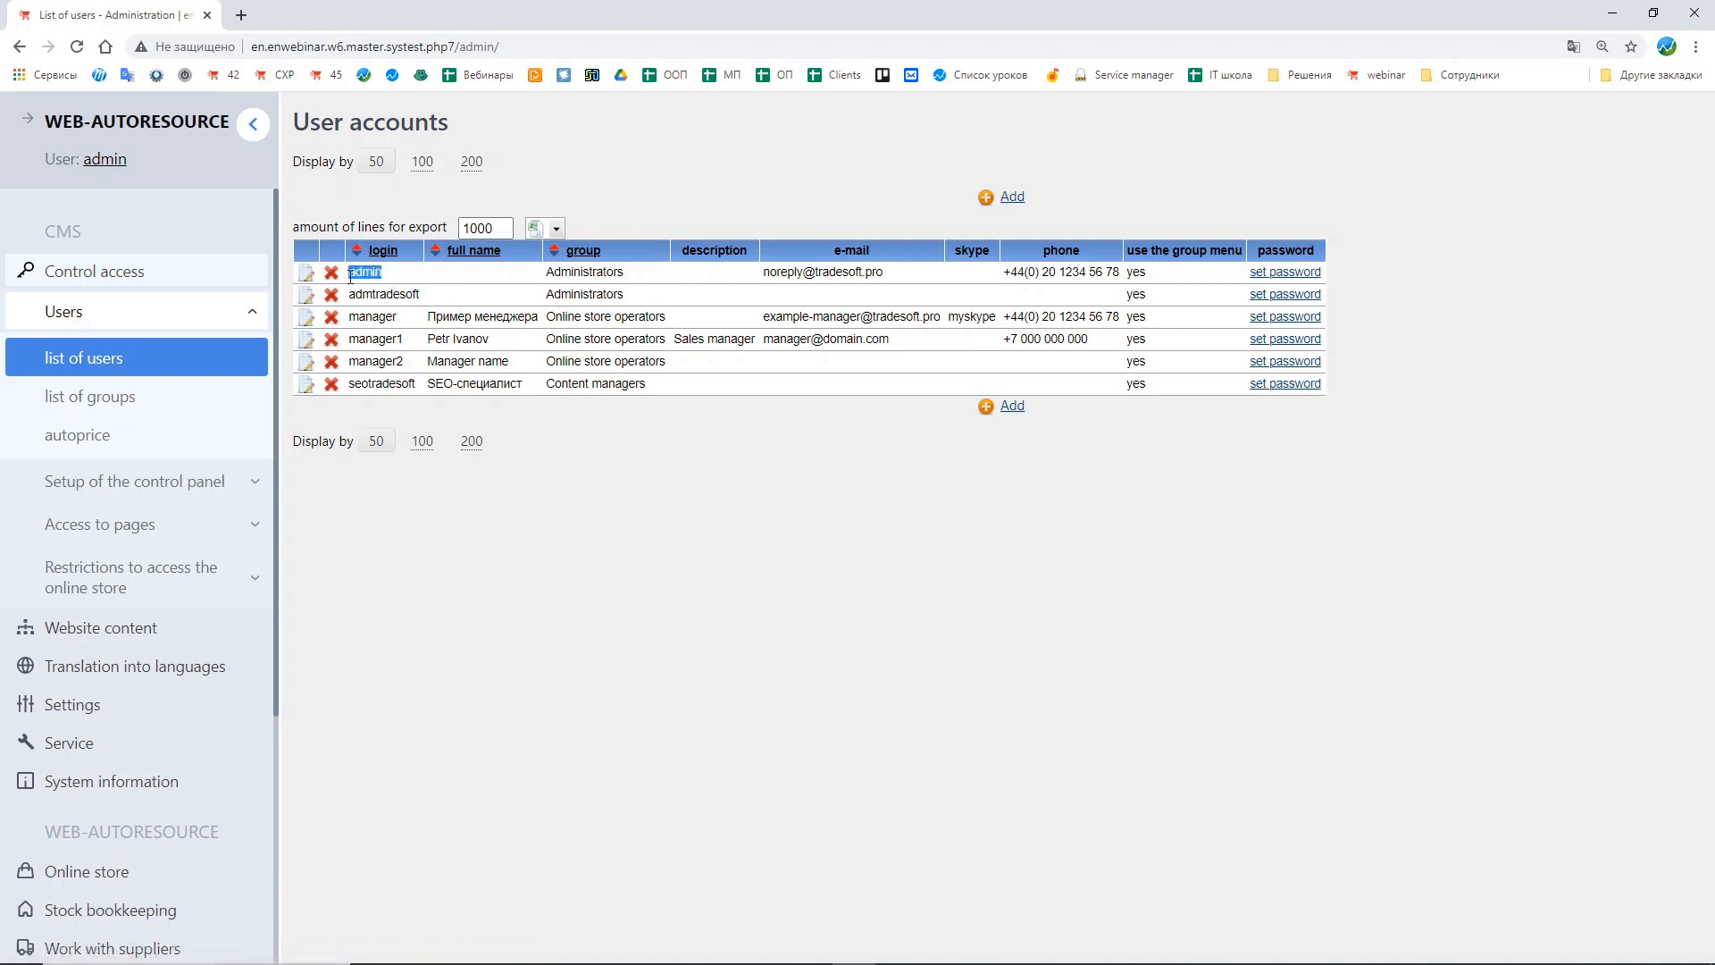
click(473, 286)
click(309, 278)
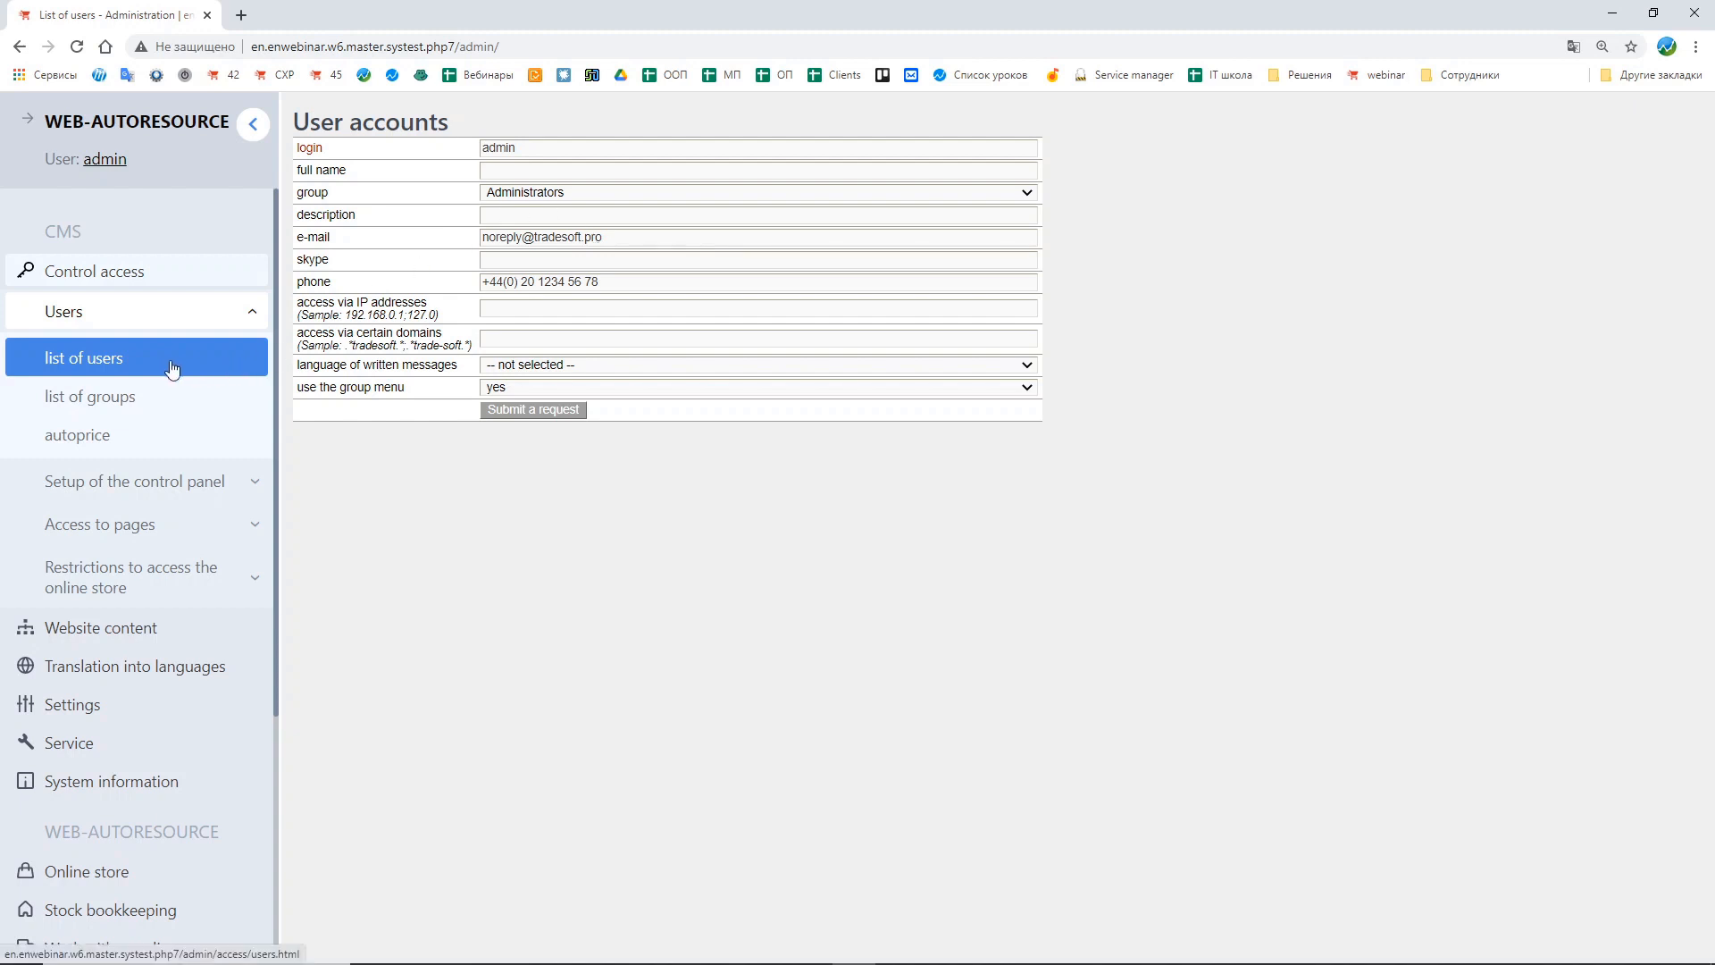
click(219, 366)
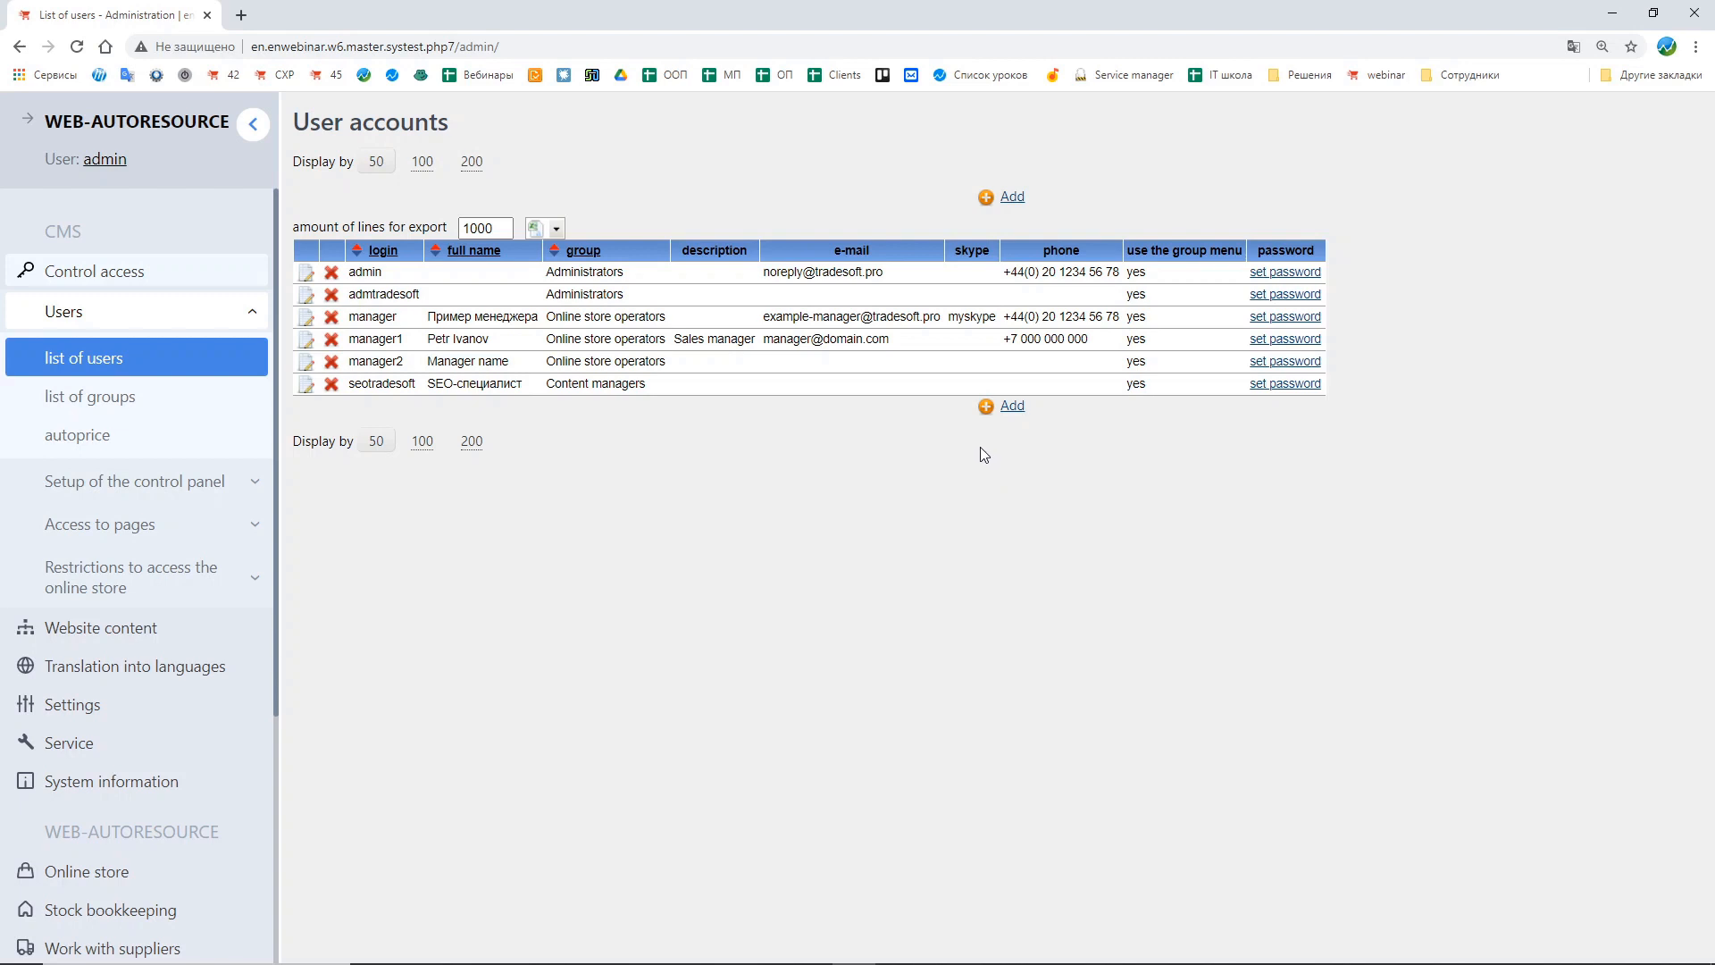
Step: Start adding a new user account with the login newuser
click(1025, 418)
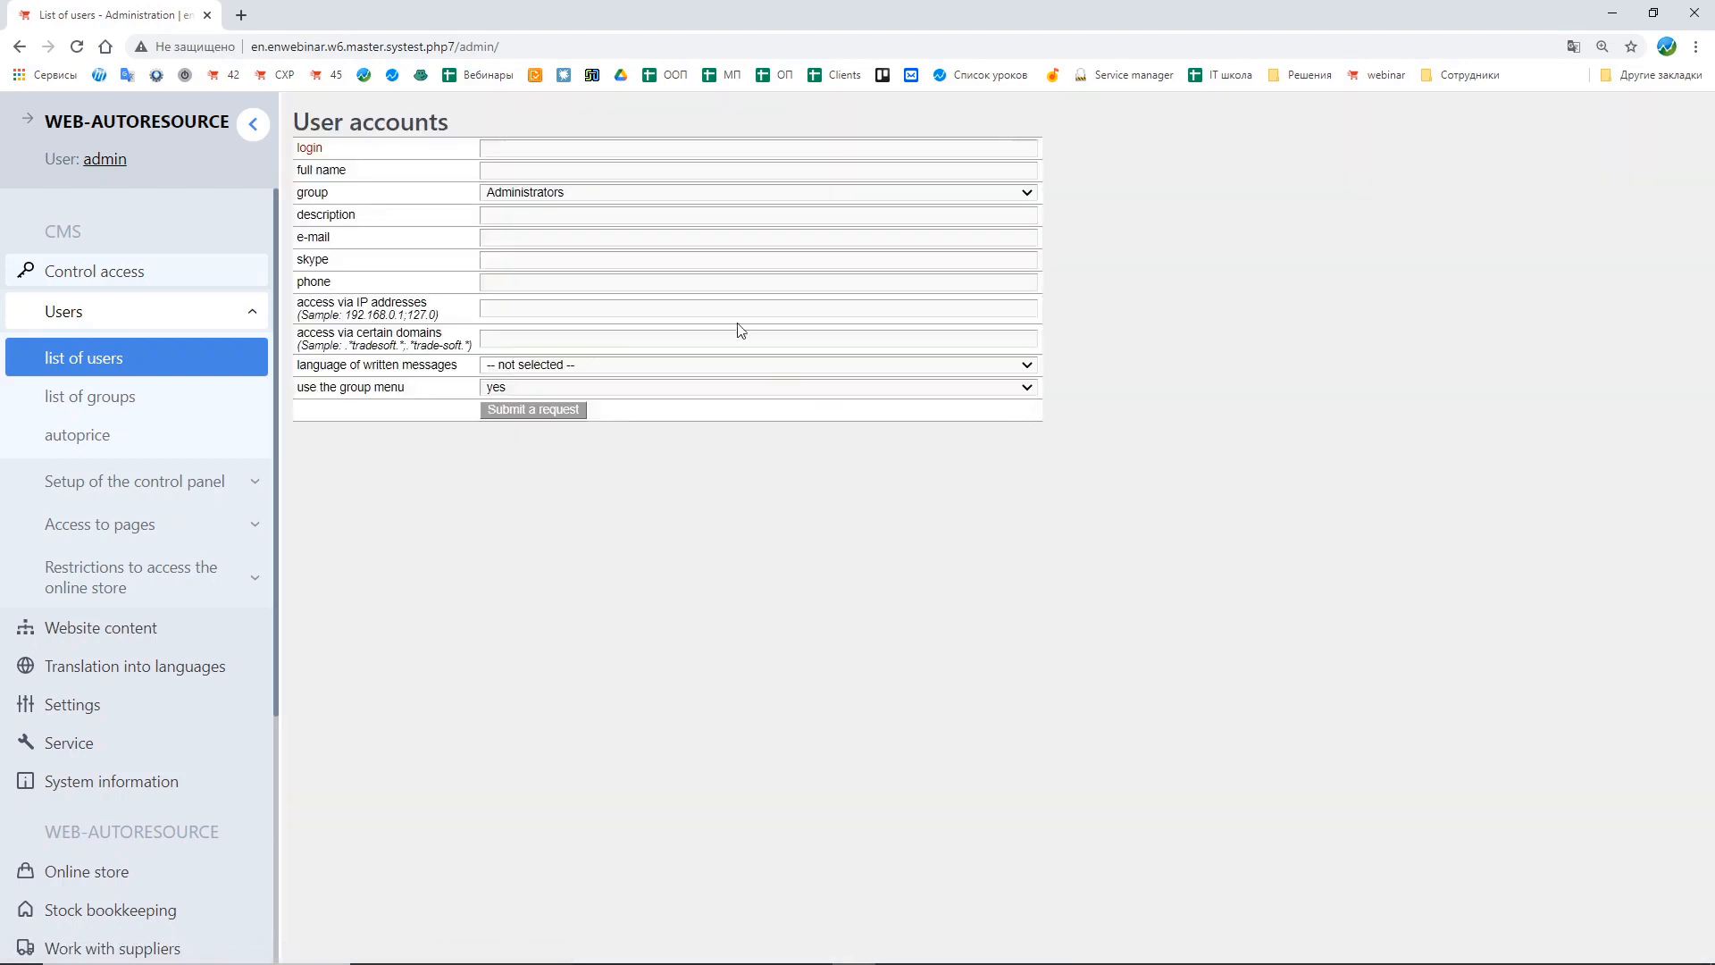
click(524, 149)
text(newuser)
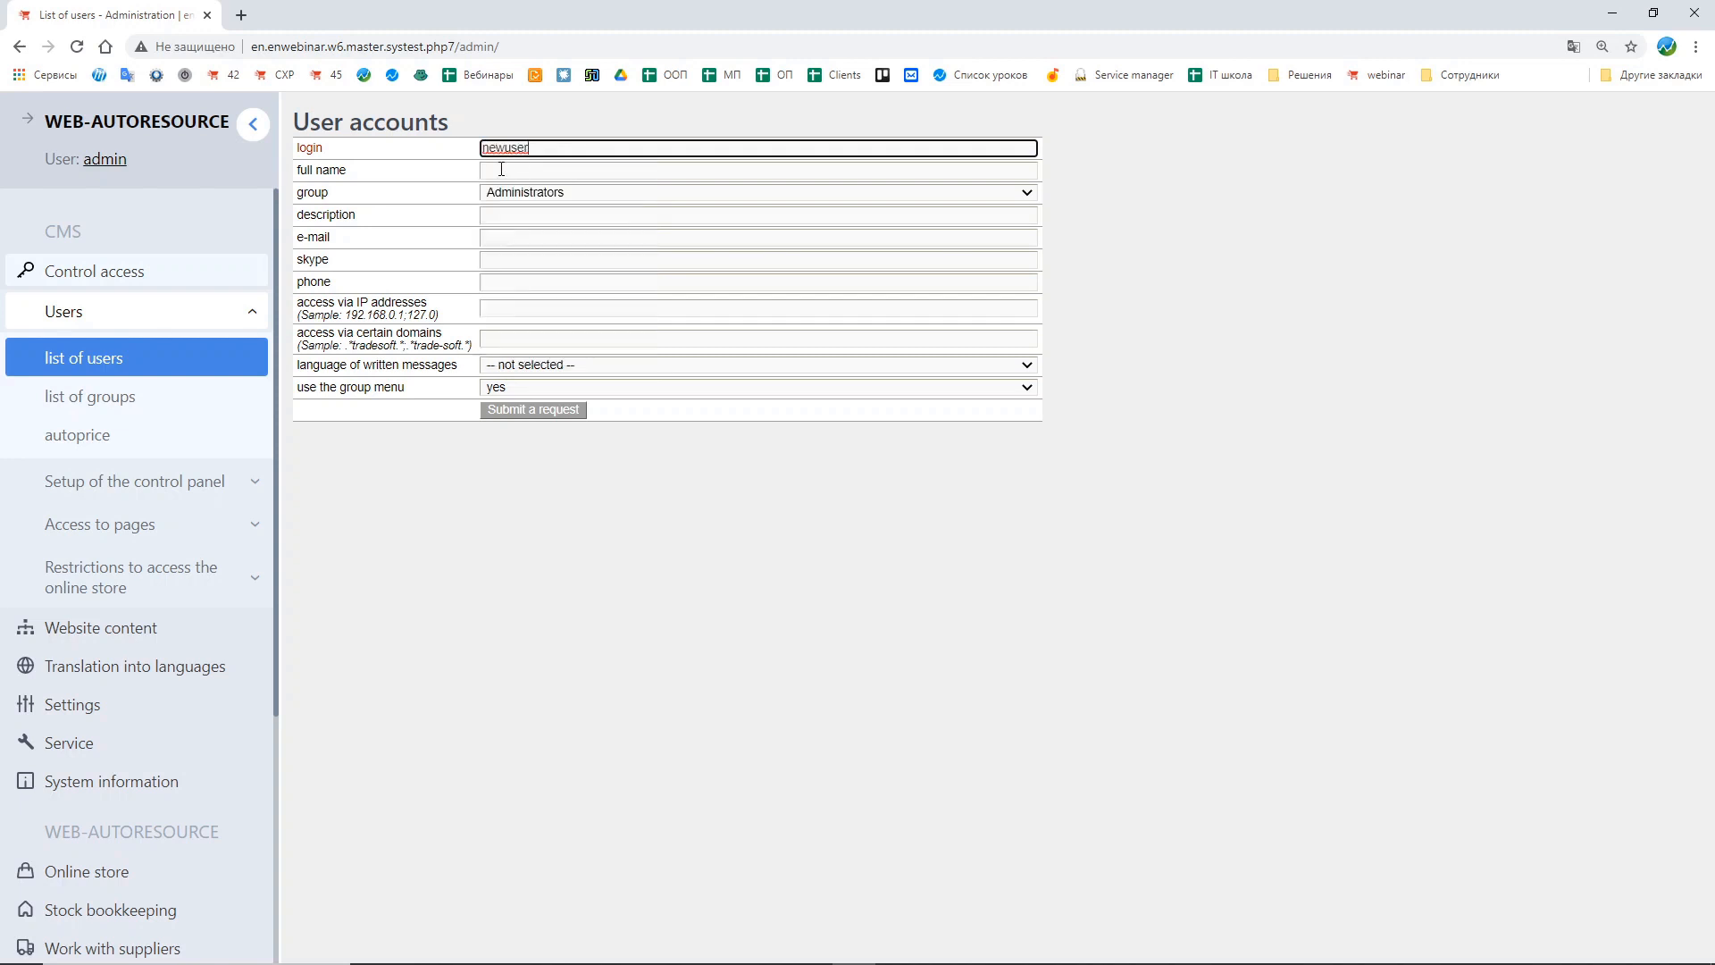
Step: Enter the new user's full name
click(490, 171)
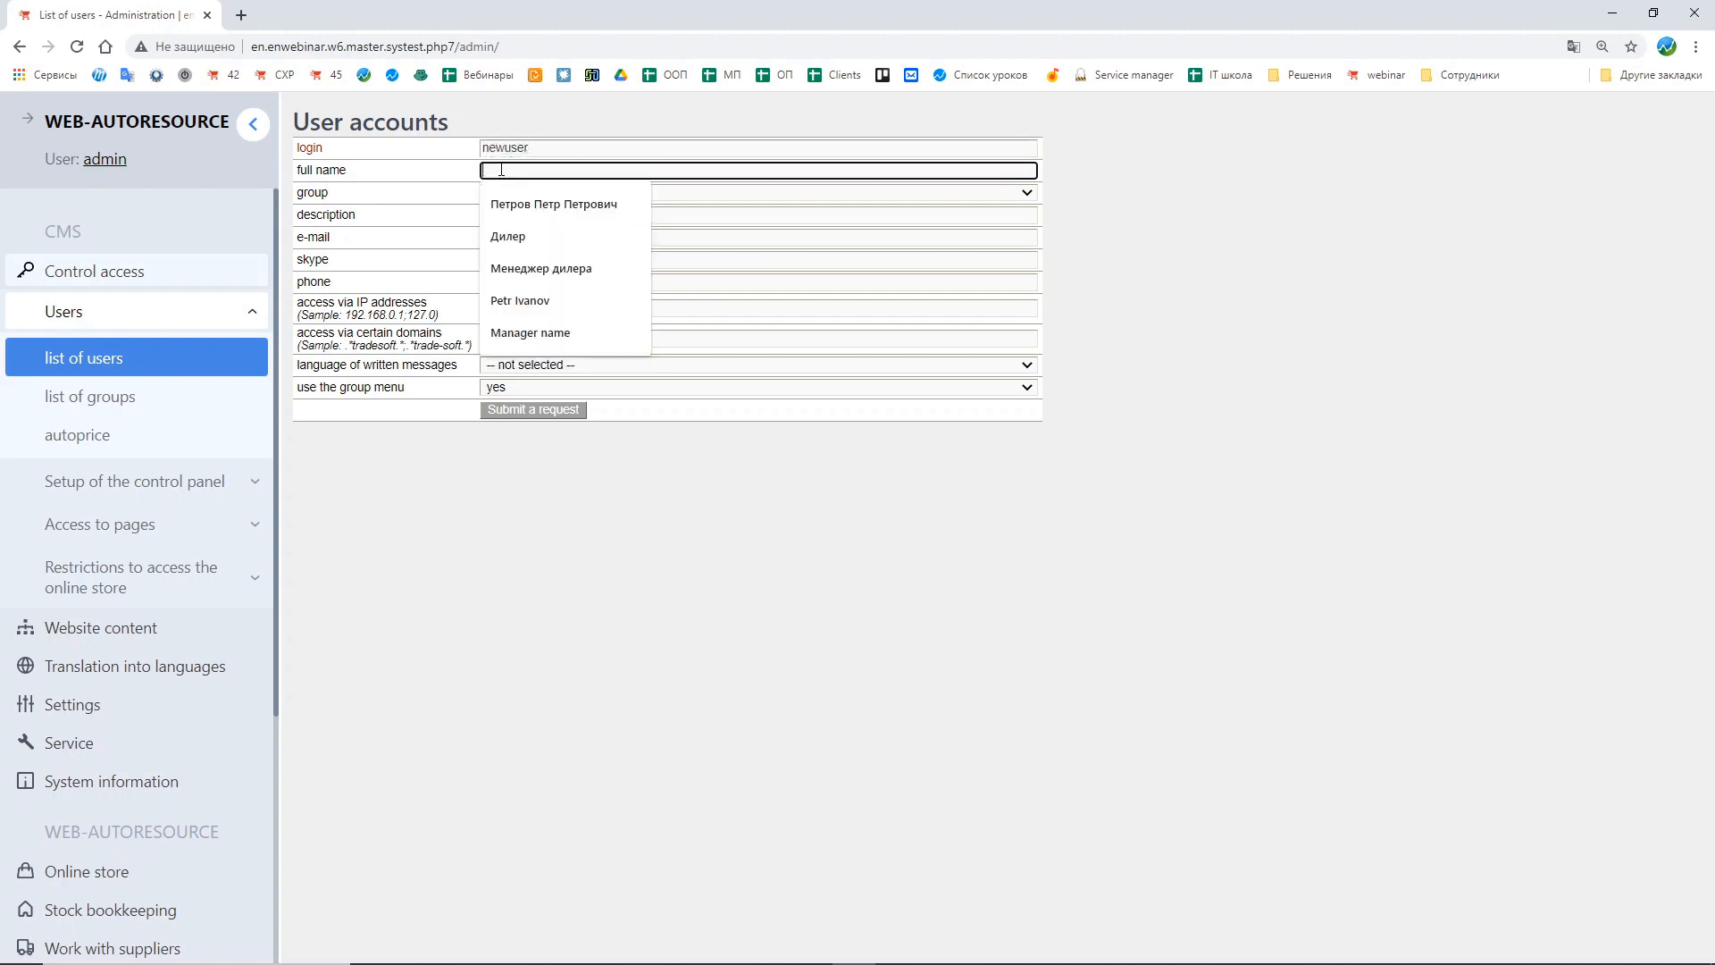
click(517, 300)
text(Stepanov)
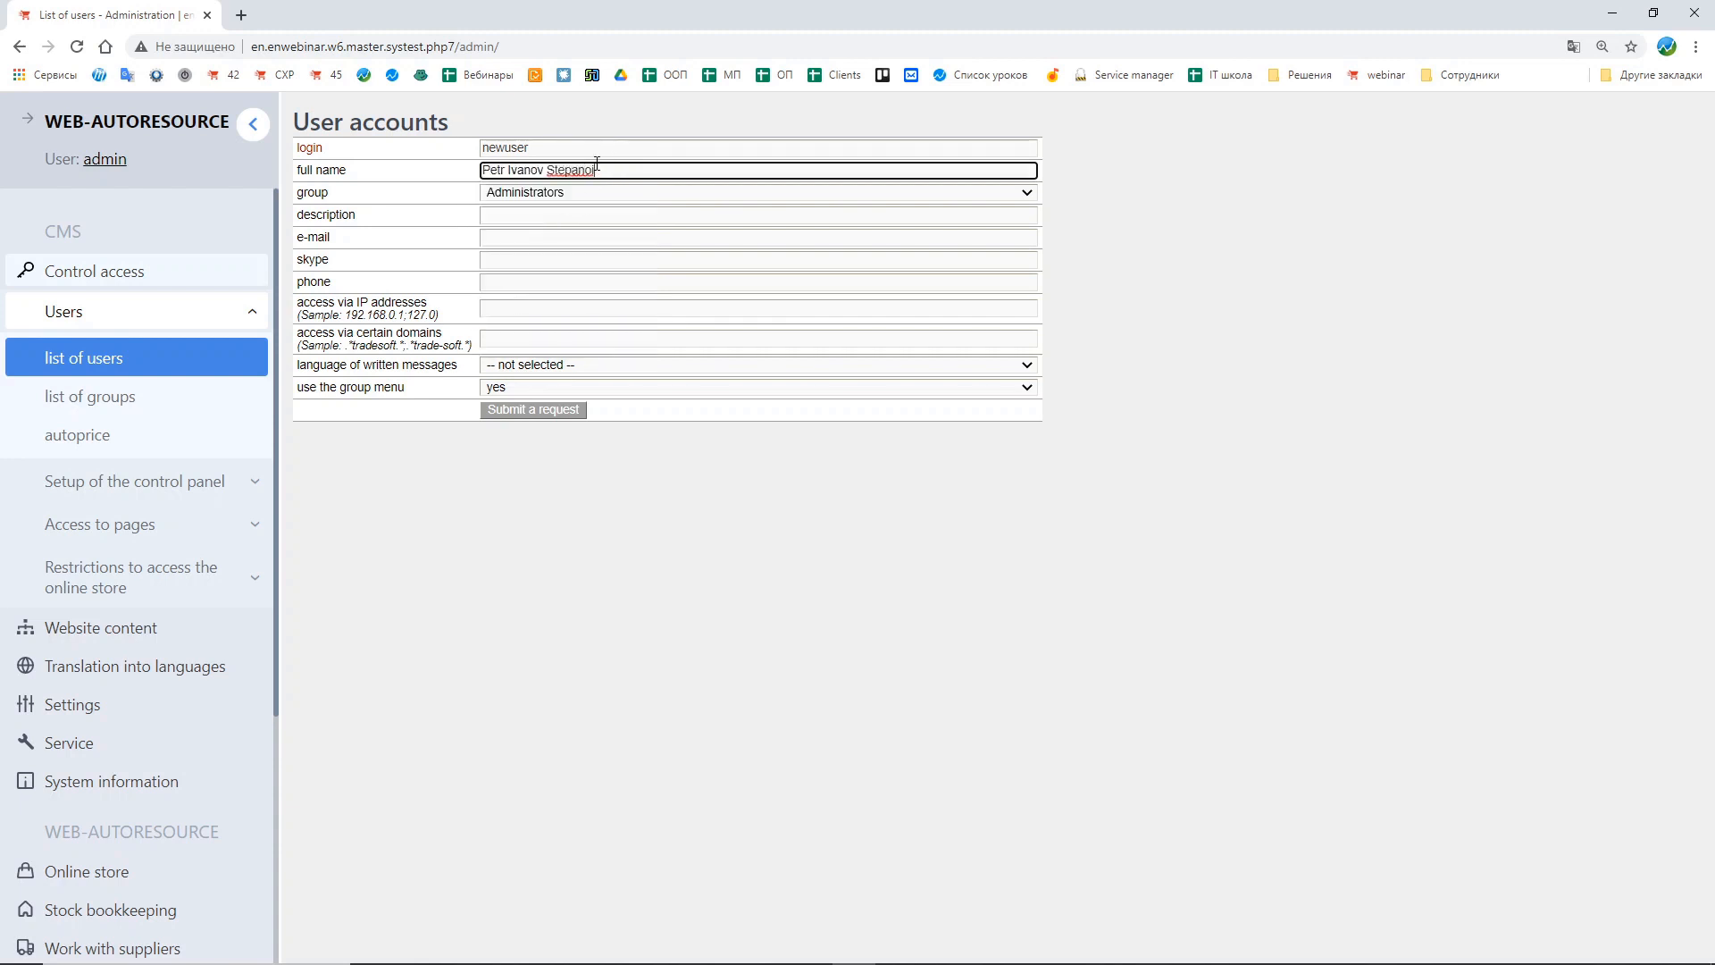
text(ich)
click(355, 202)
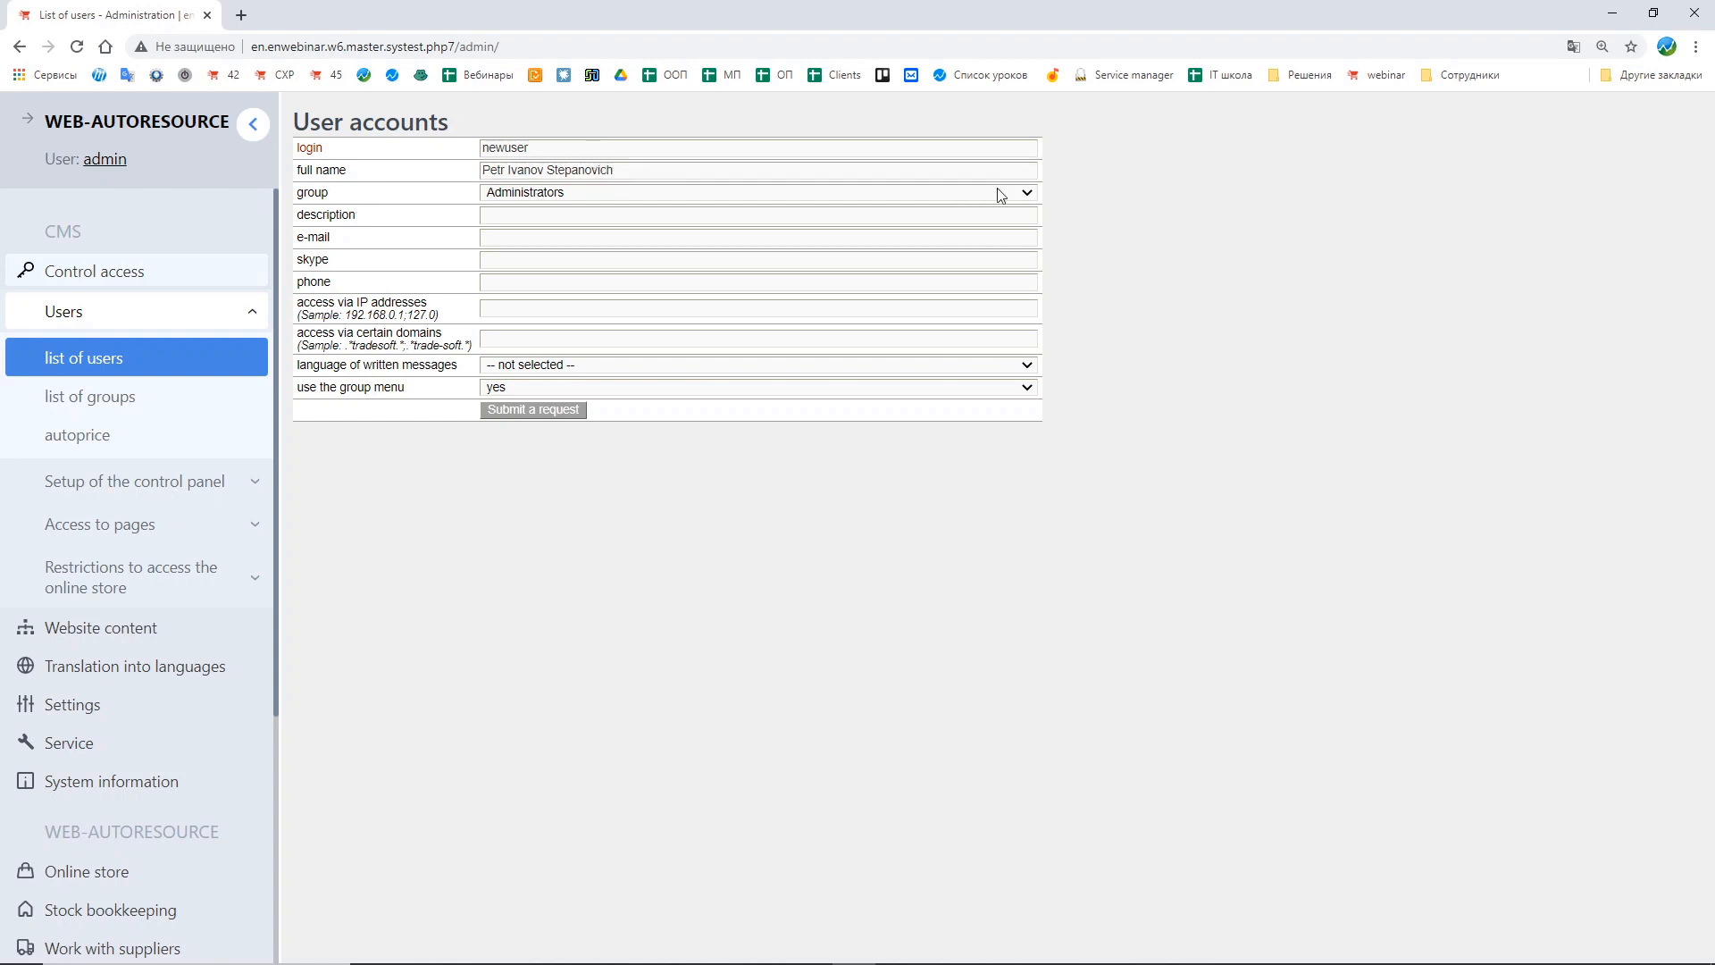
click(1025, 195)
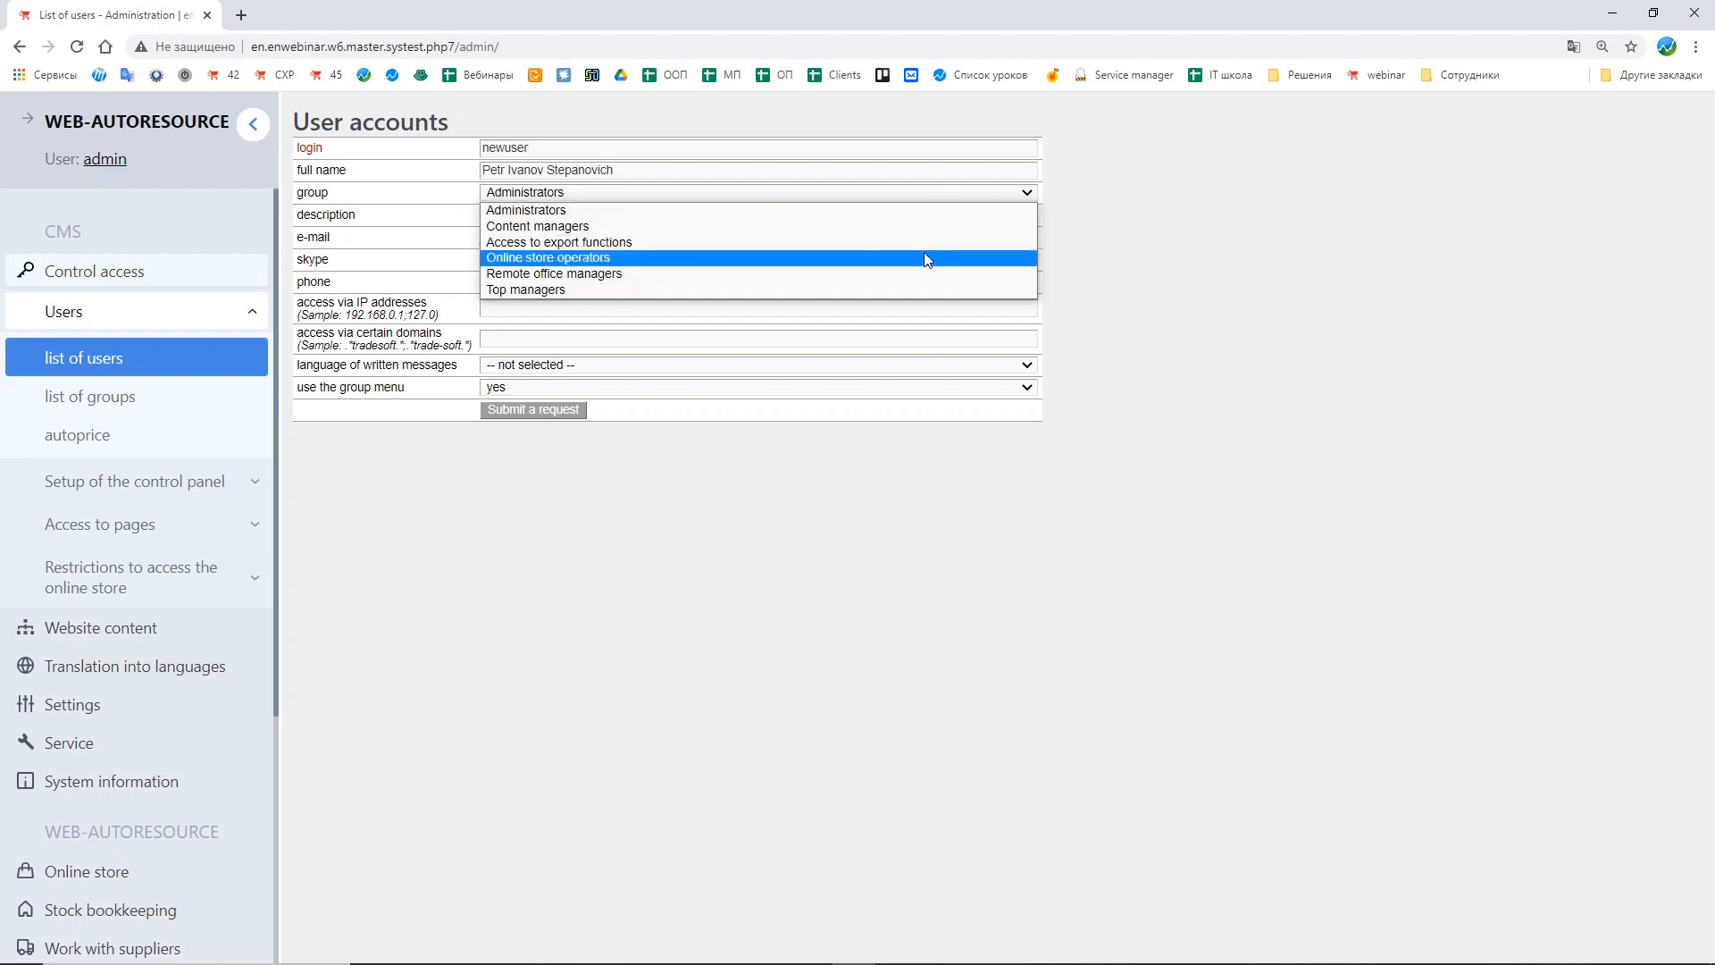
click(475, 217)
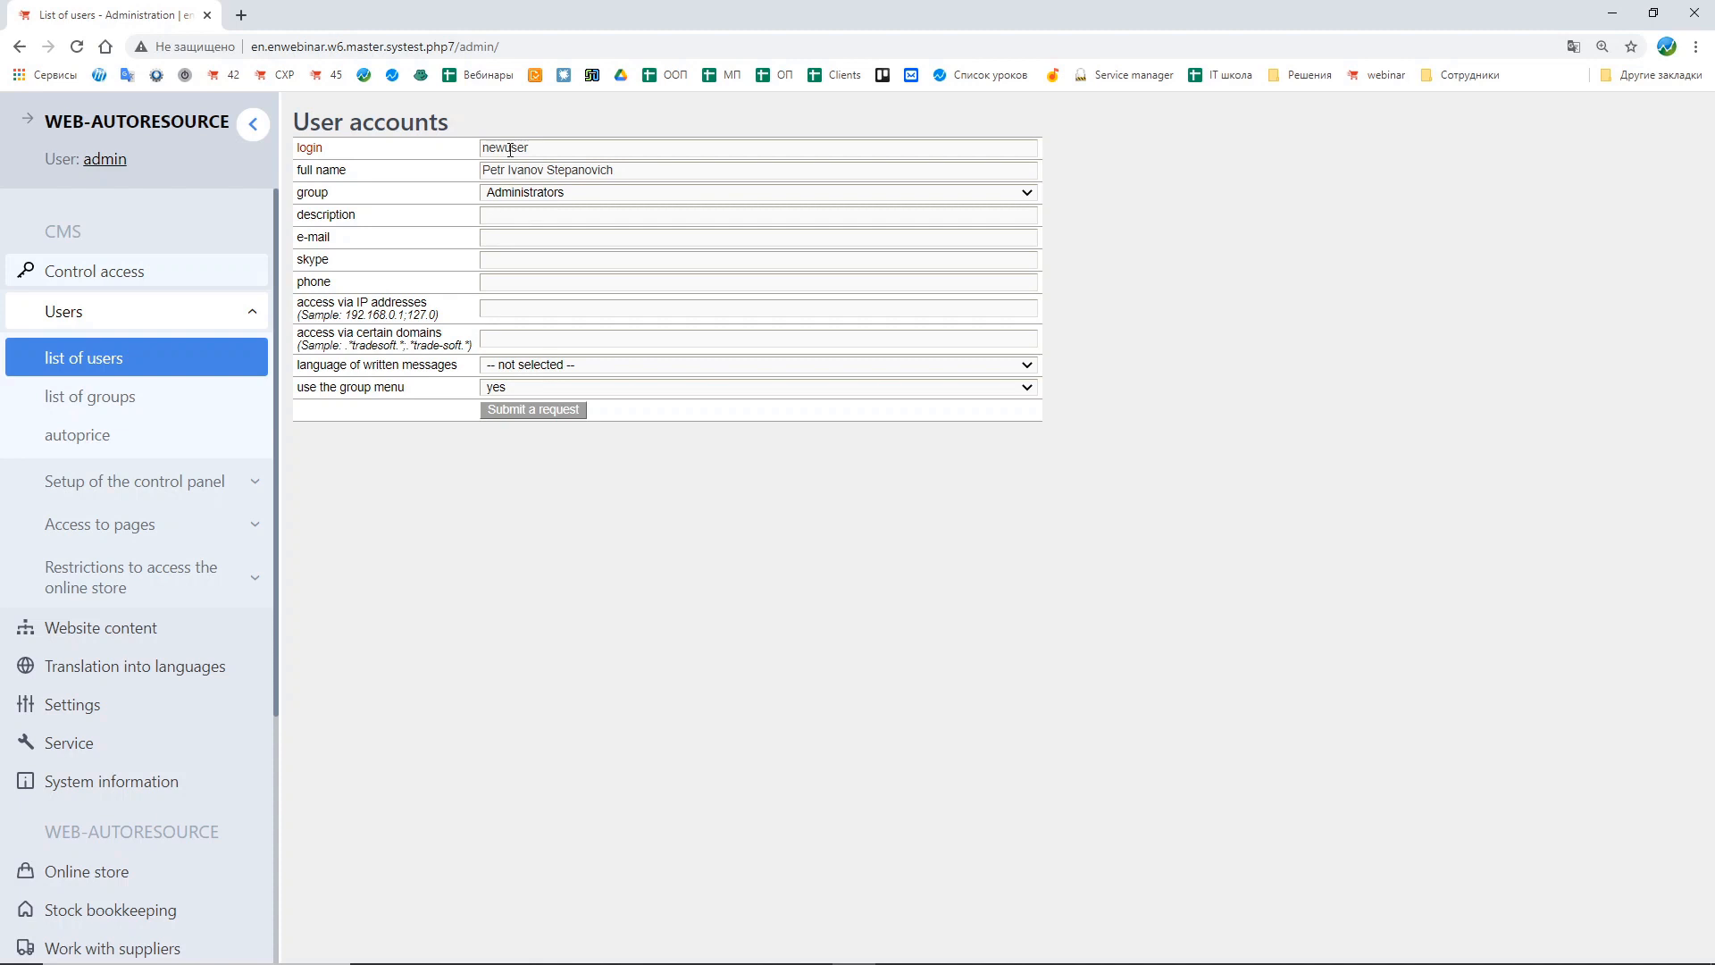
Step: Set the new user's description to manager, submit the record, and review it in the user list
click(501, 215)
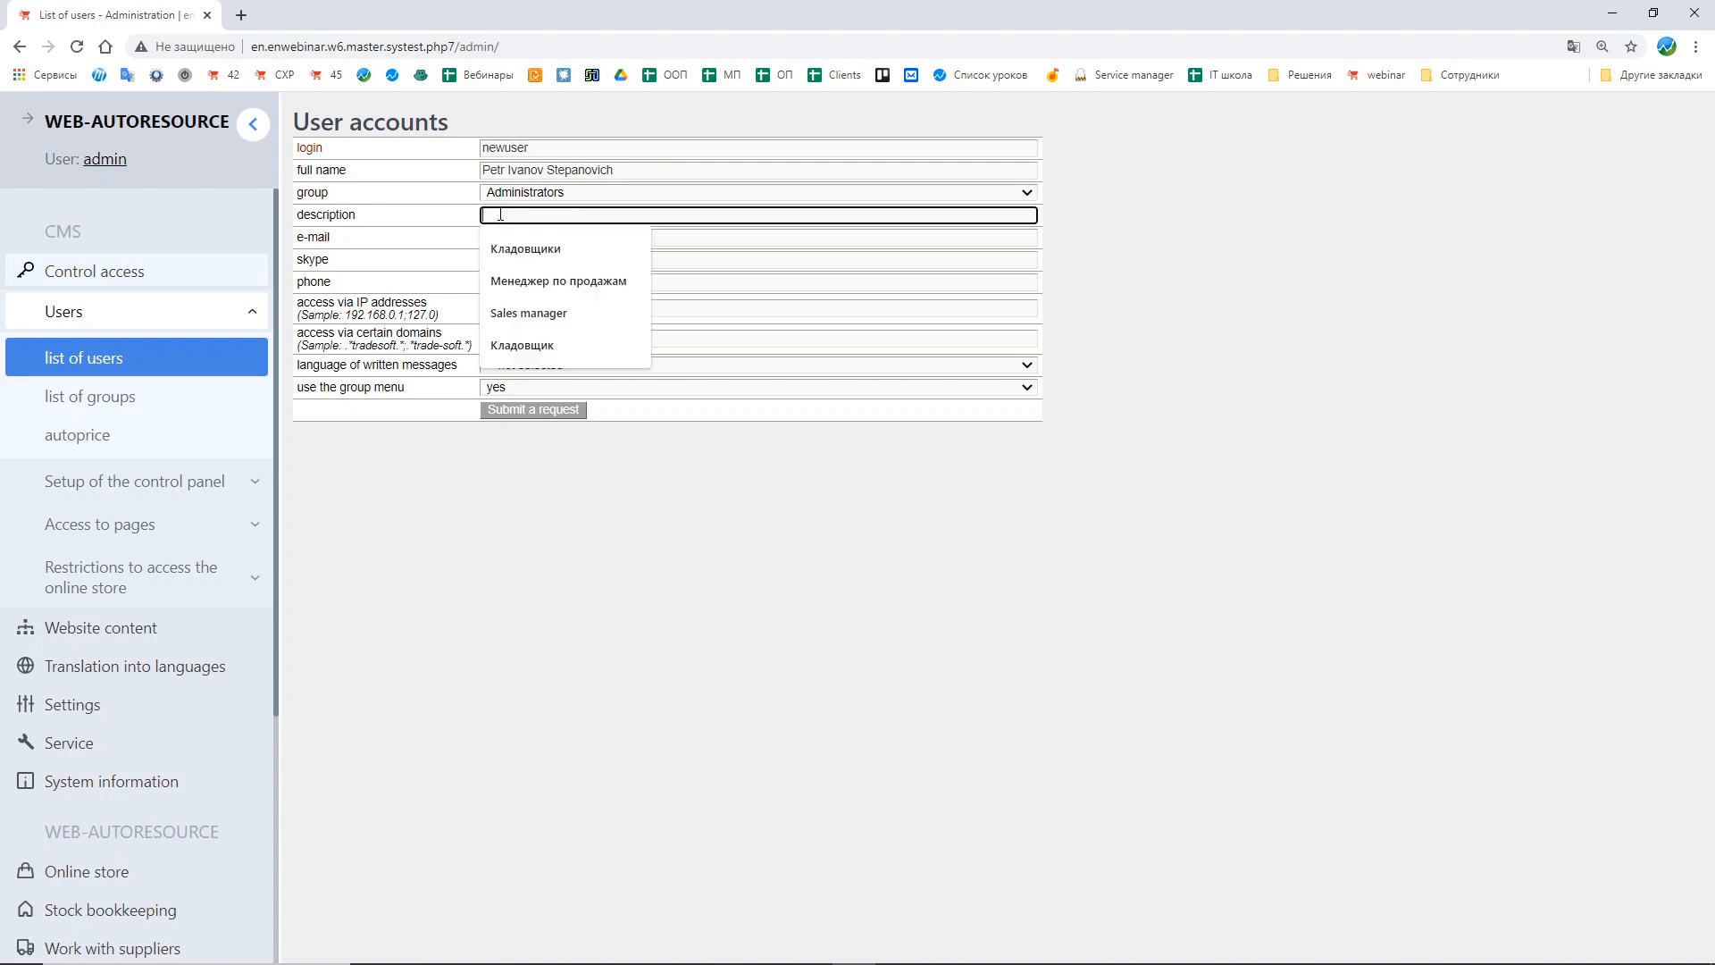
text(manager)
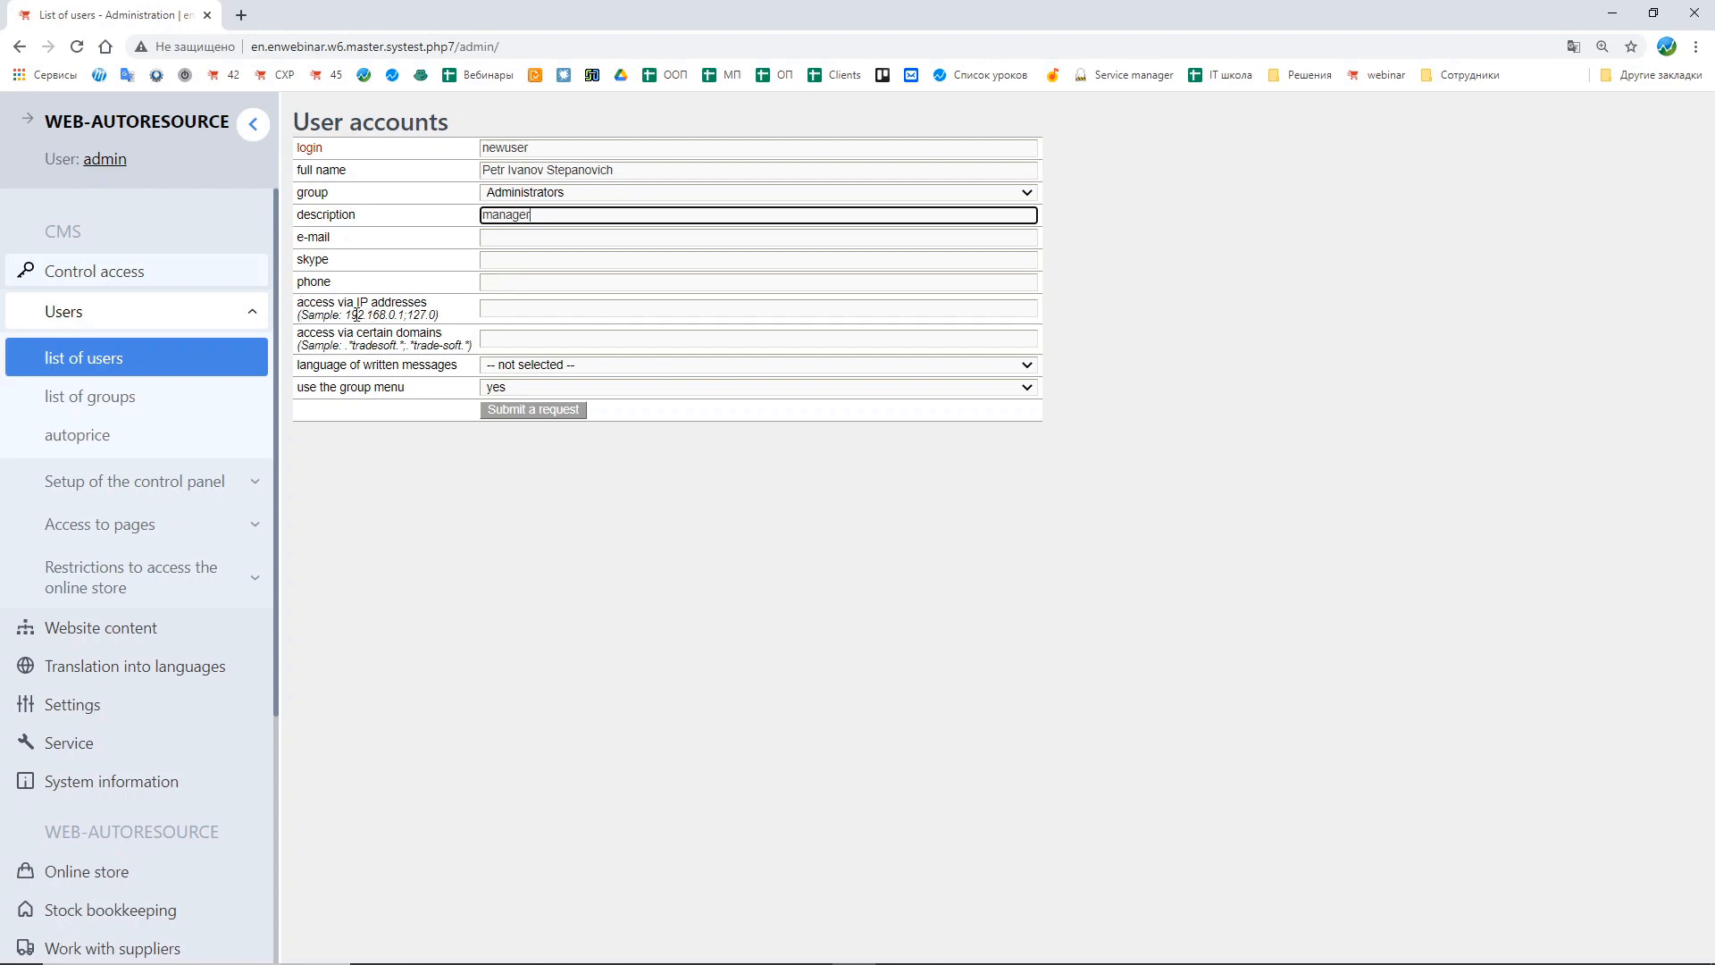
click(313, 304)
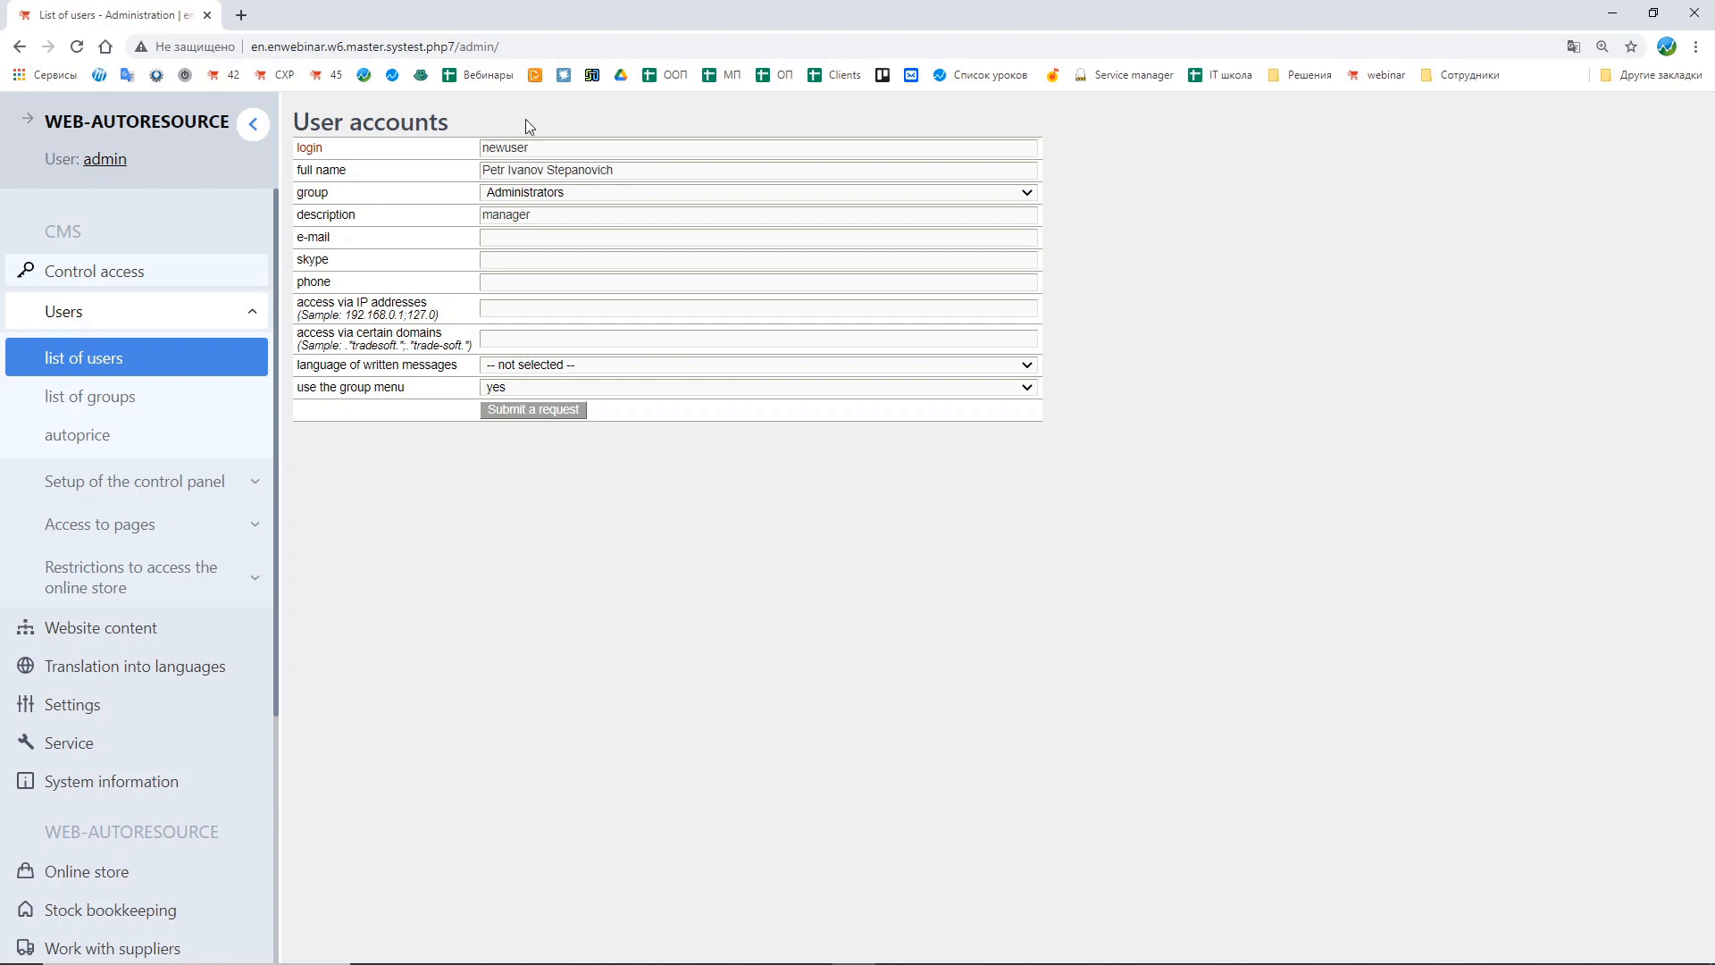
click(535, 411)
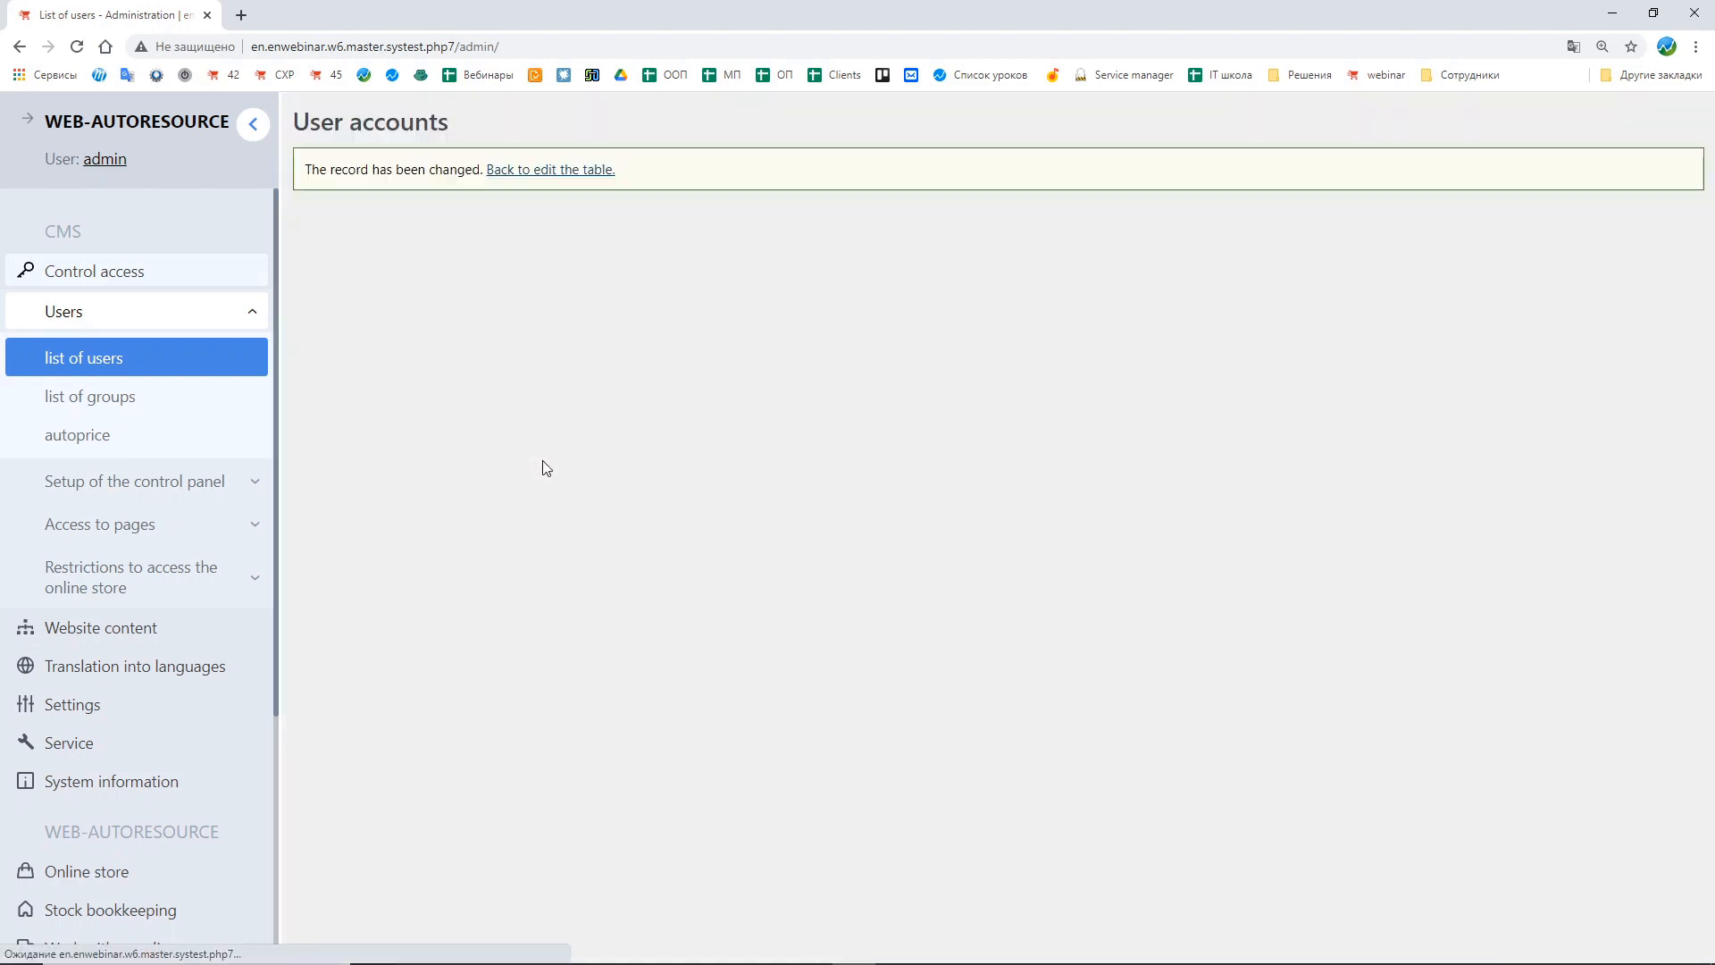
drag(347, 385, 1222, 400)
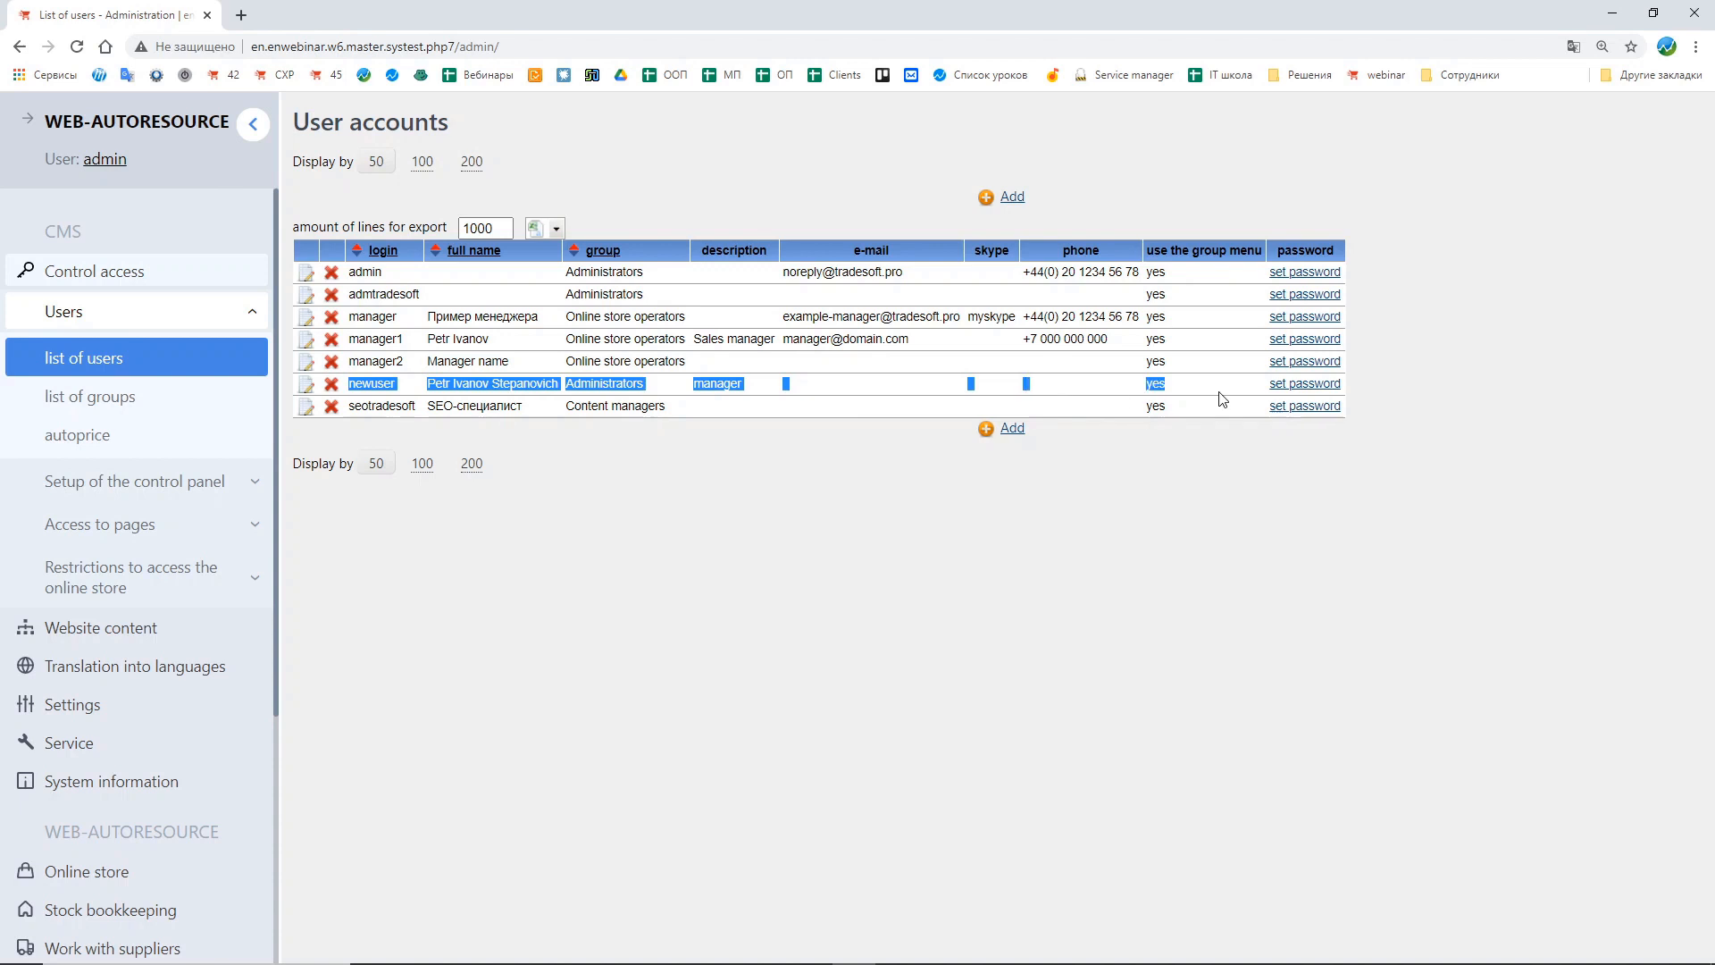
click(1132, 400)
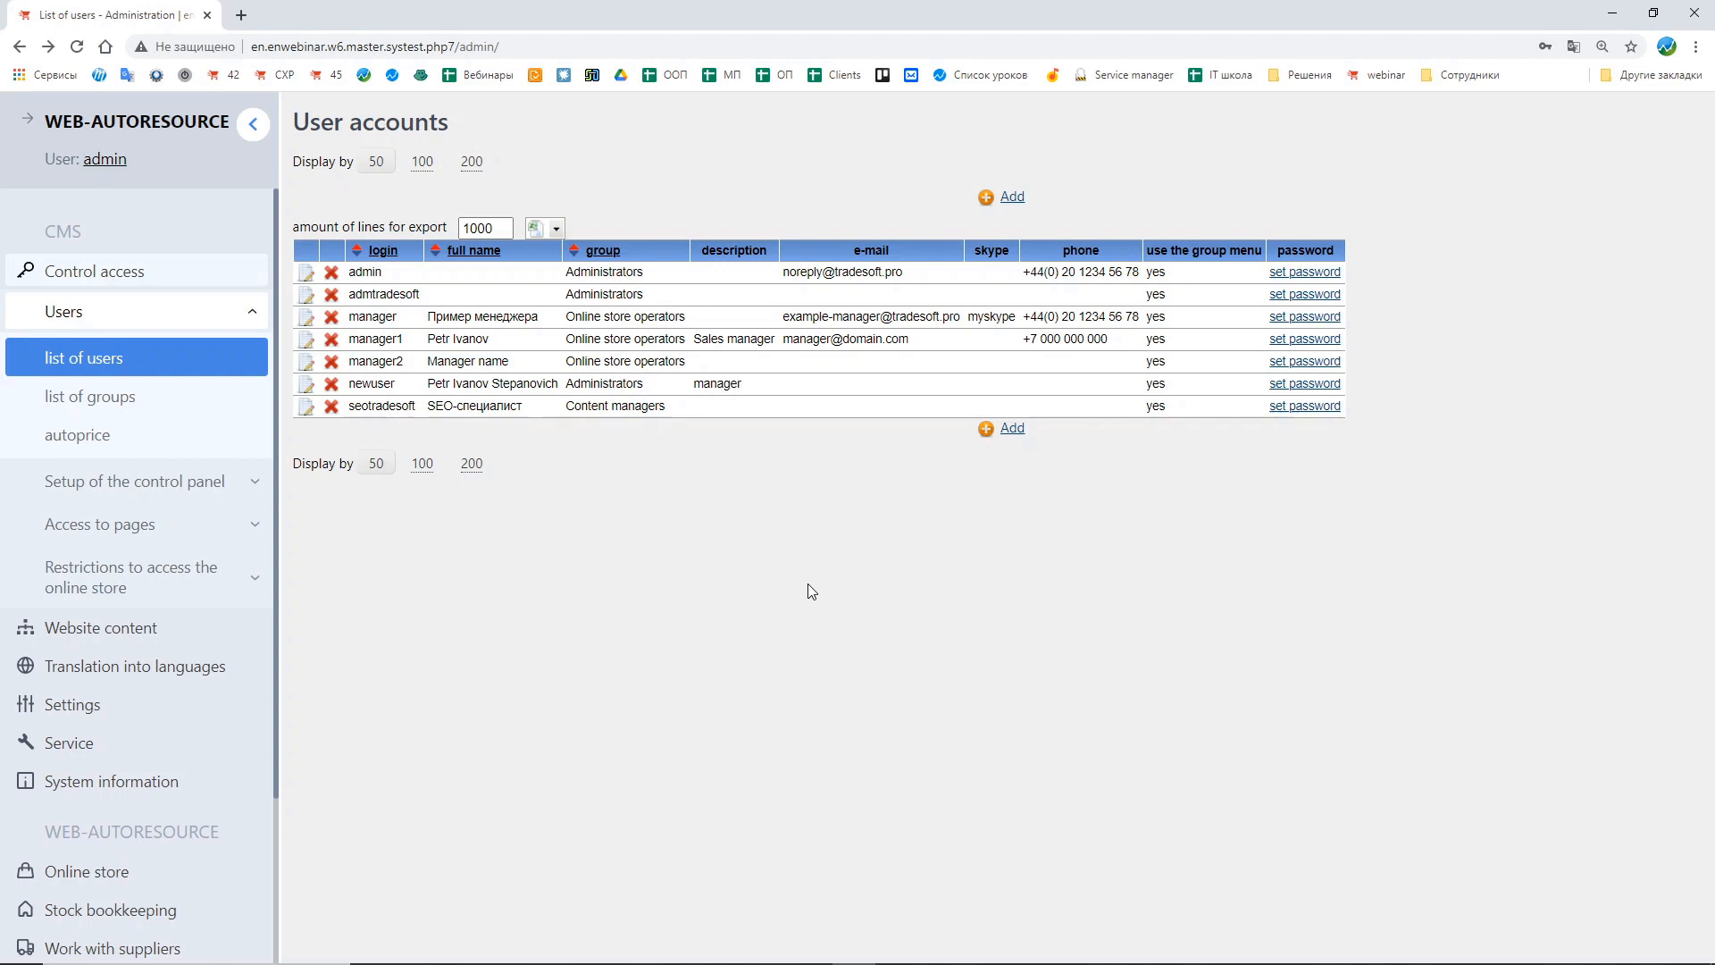
Step: Open the list of user groups and start adding a new group with the ID warehouse
click(49, 407)
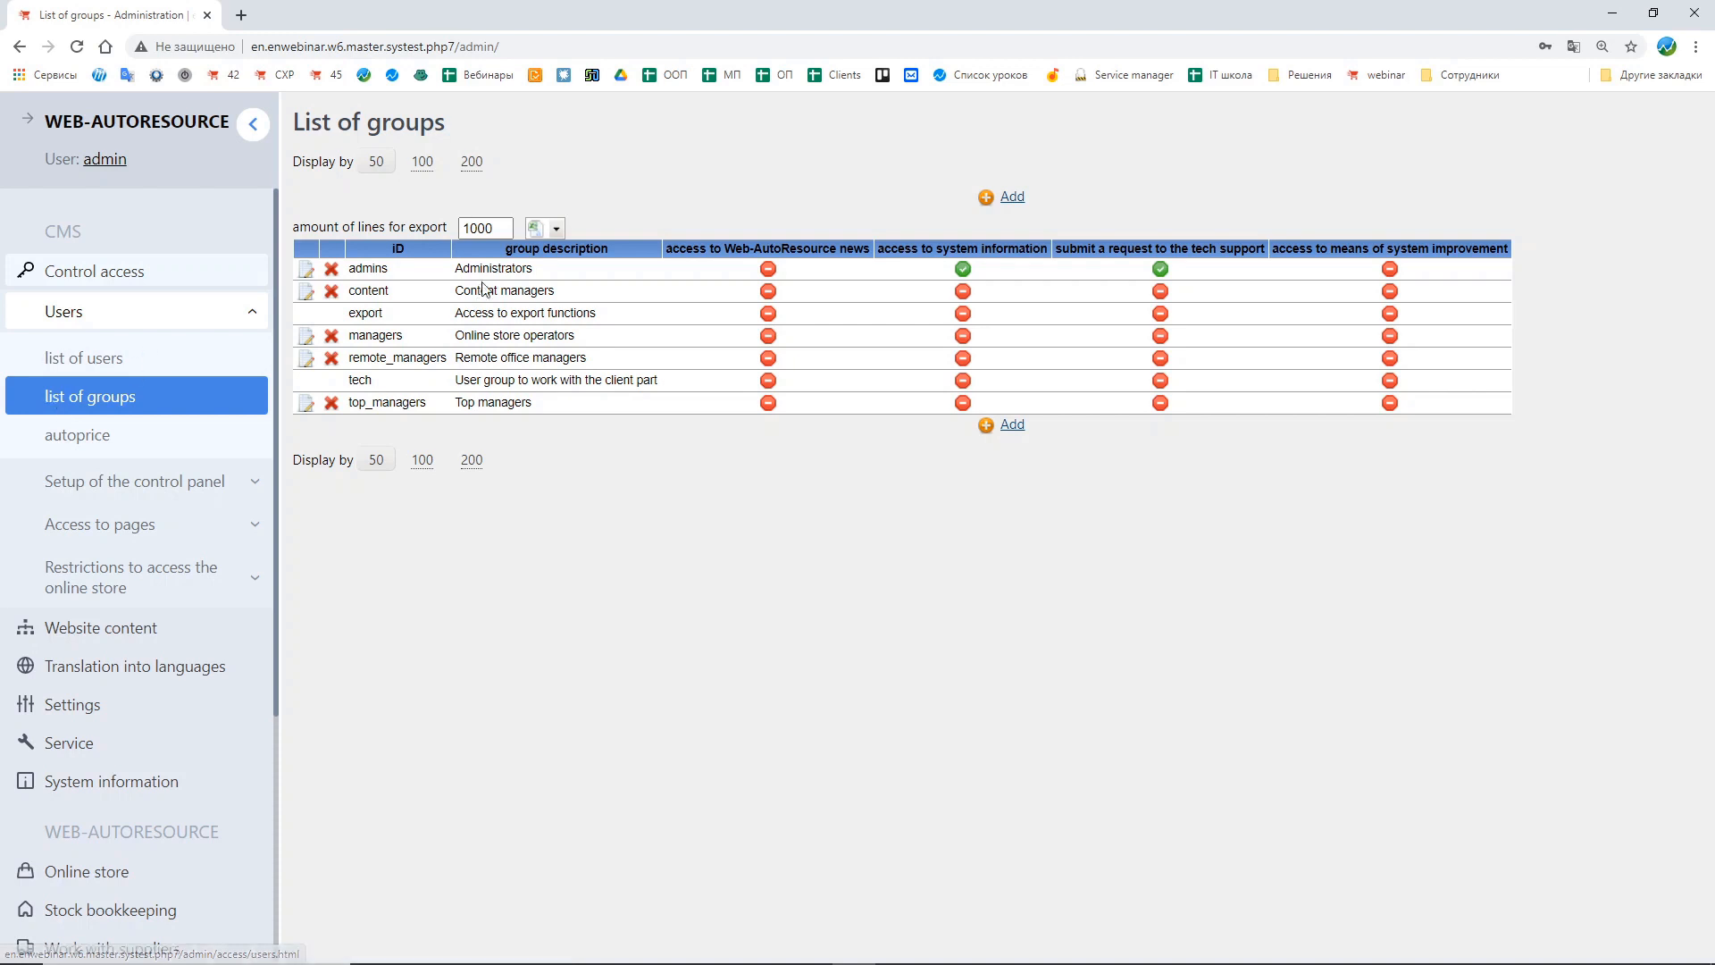
drag(455, 268, 596, 275)
click(595, 333)
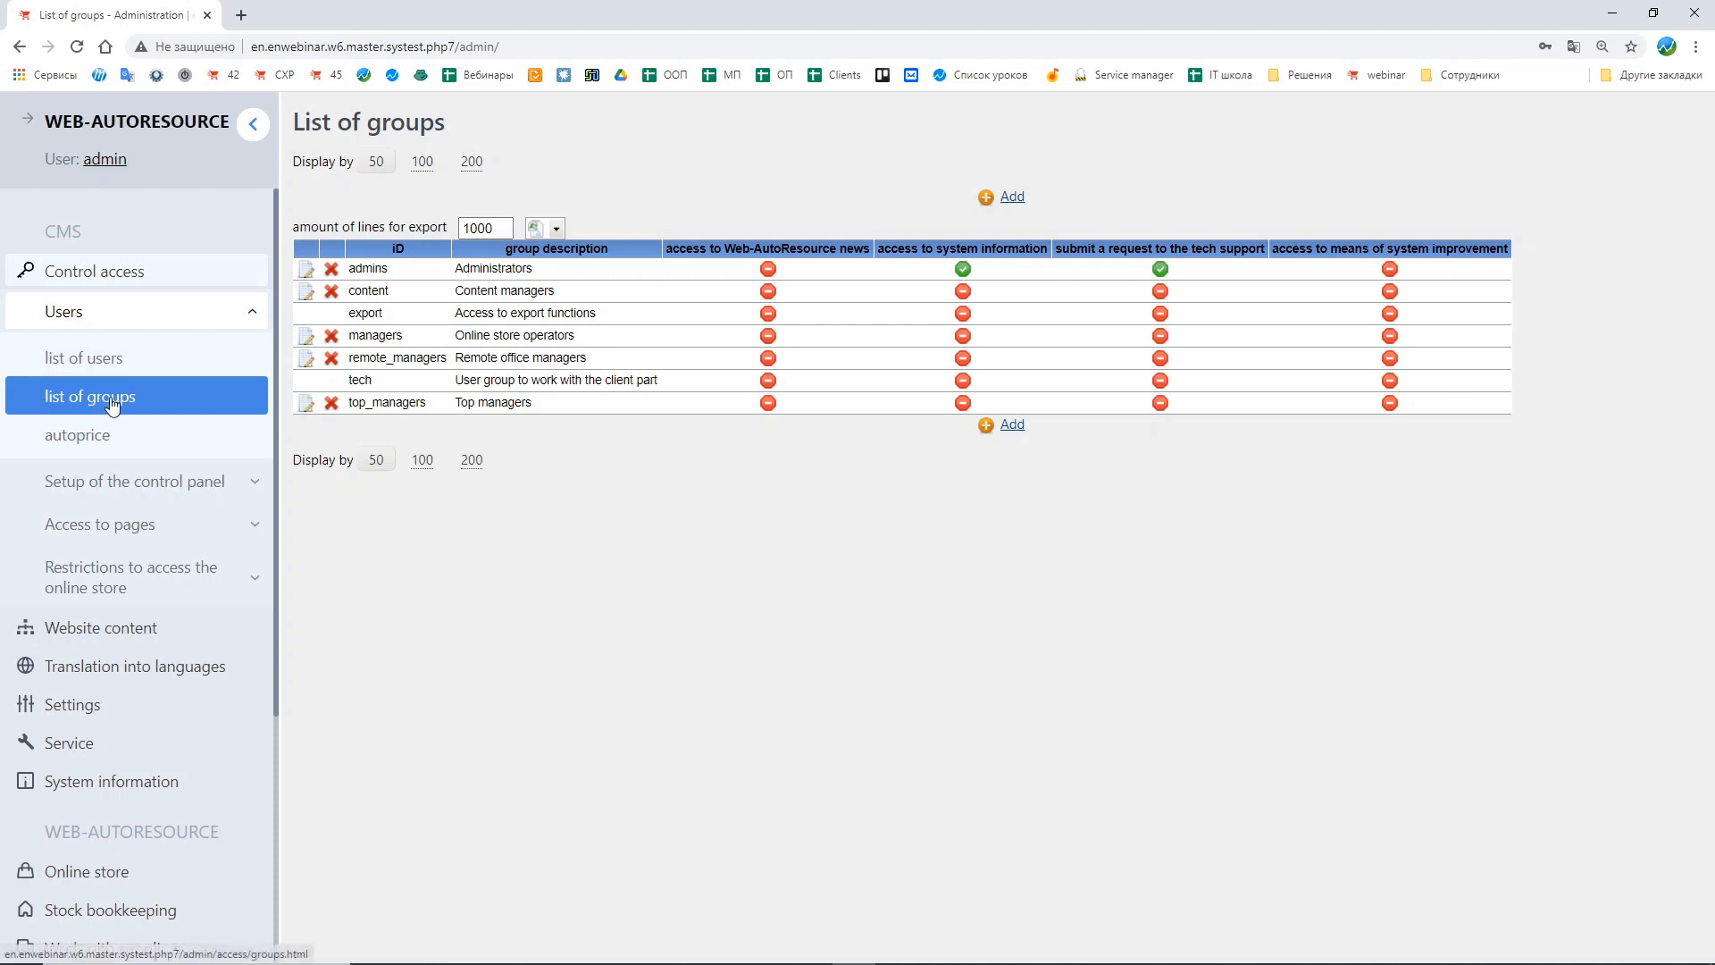
click(1024, 427)
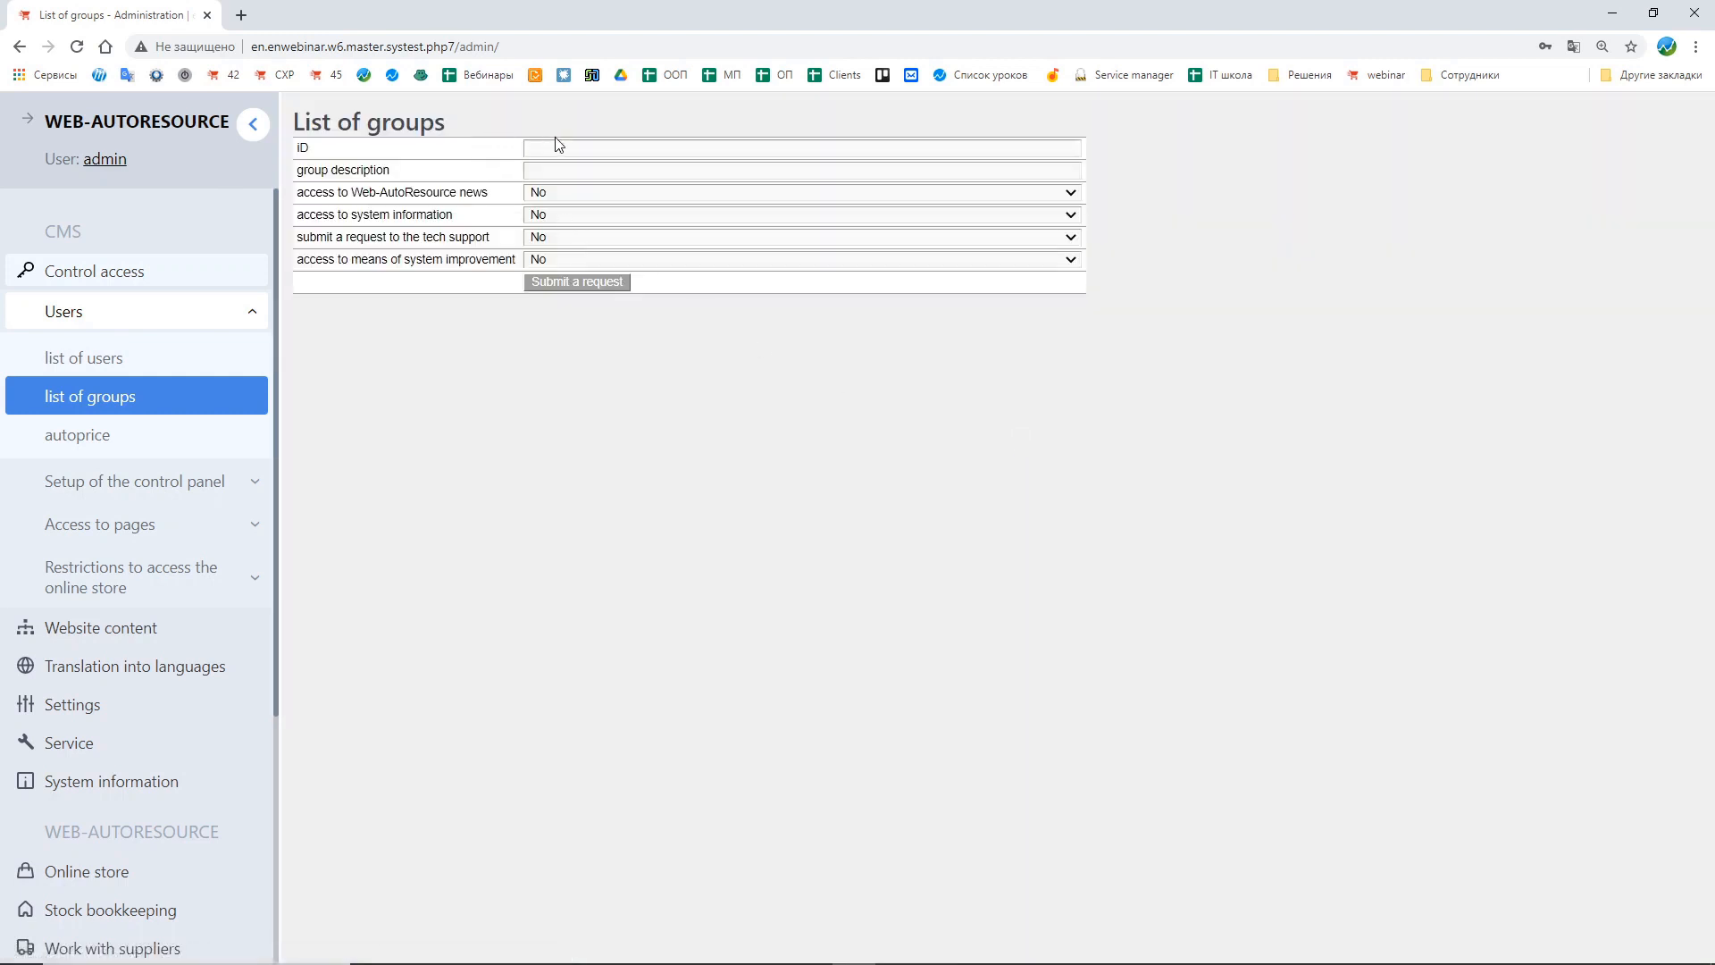
click(559, 147)
text(ware)
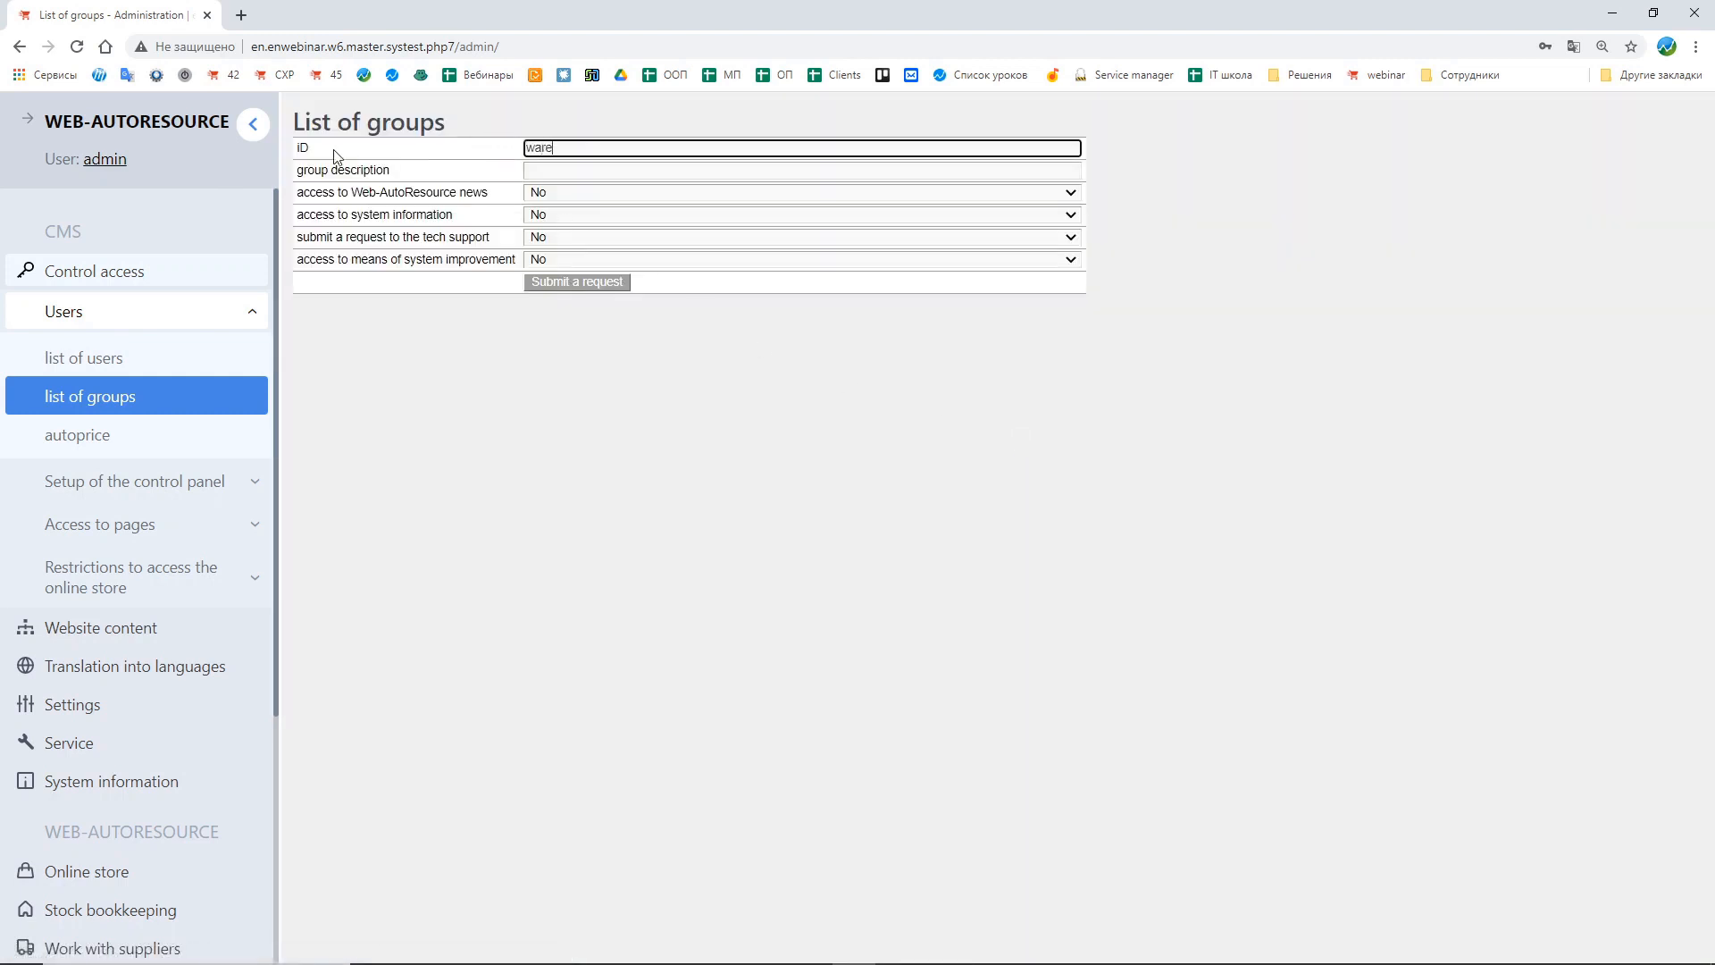
text(house)
click(387, 169)
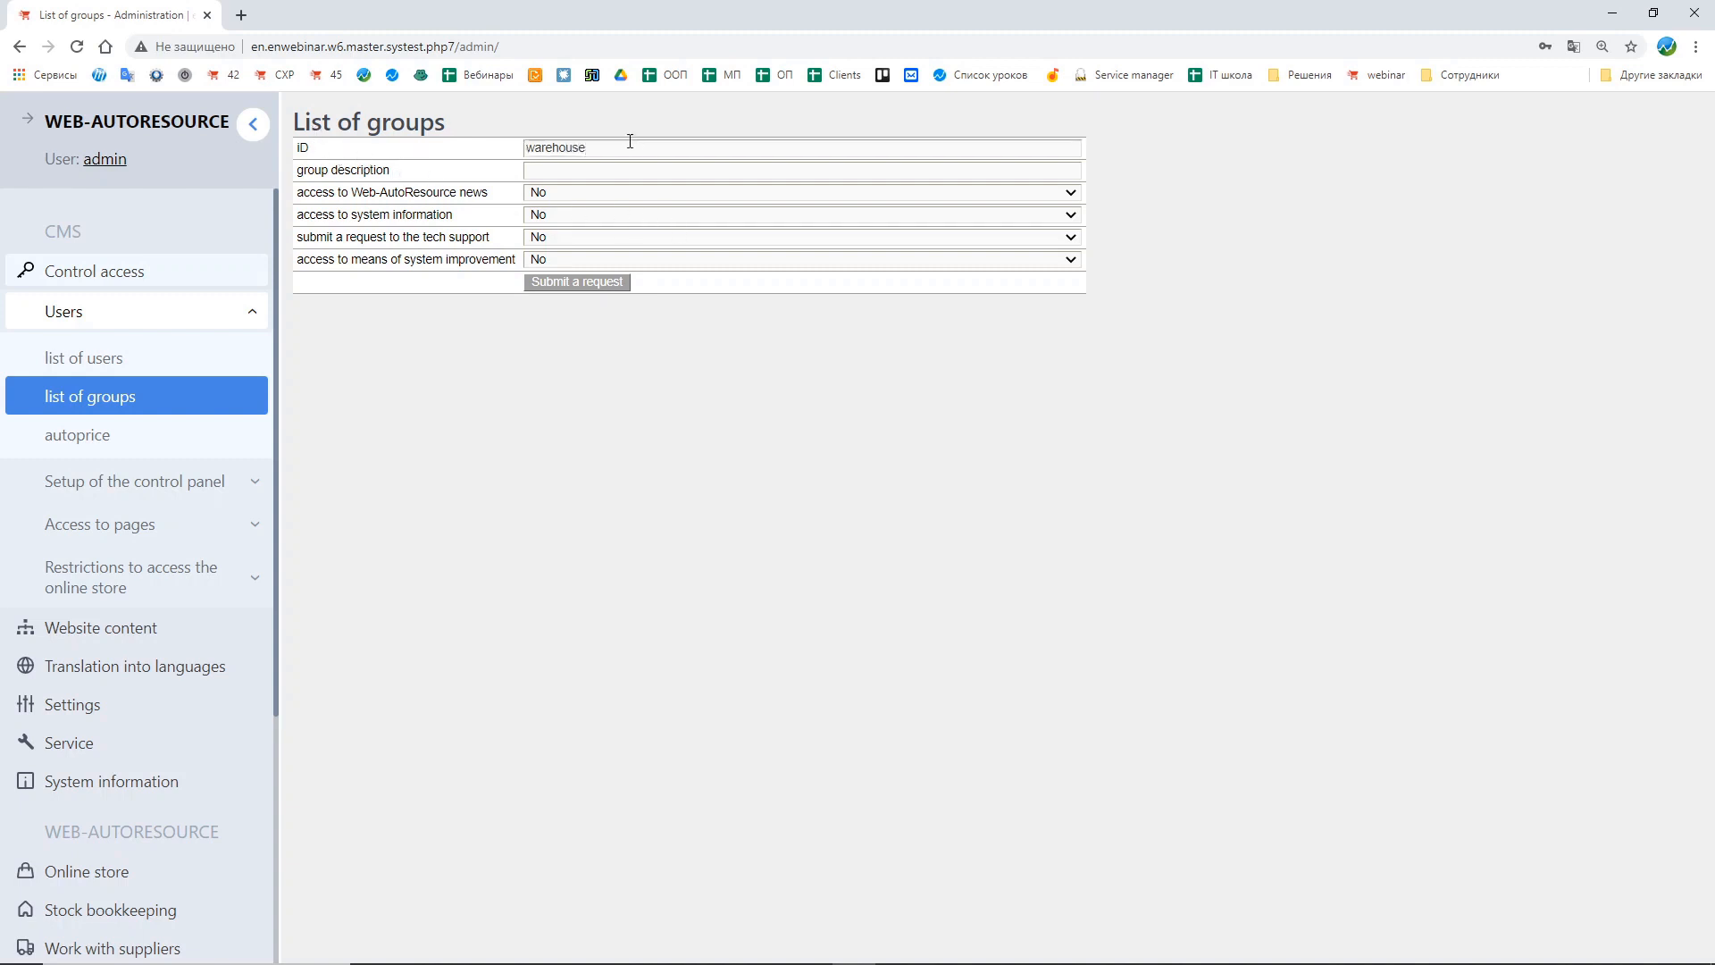
Step: Set the new group's description to stock-keepers
click(583, 170)
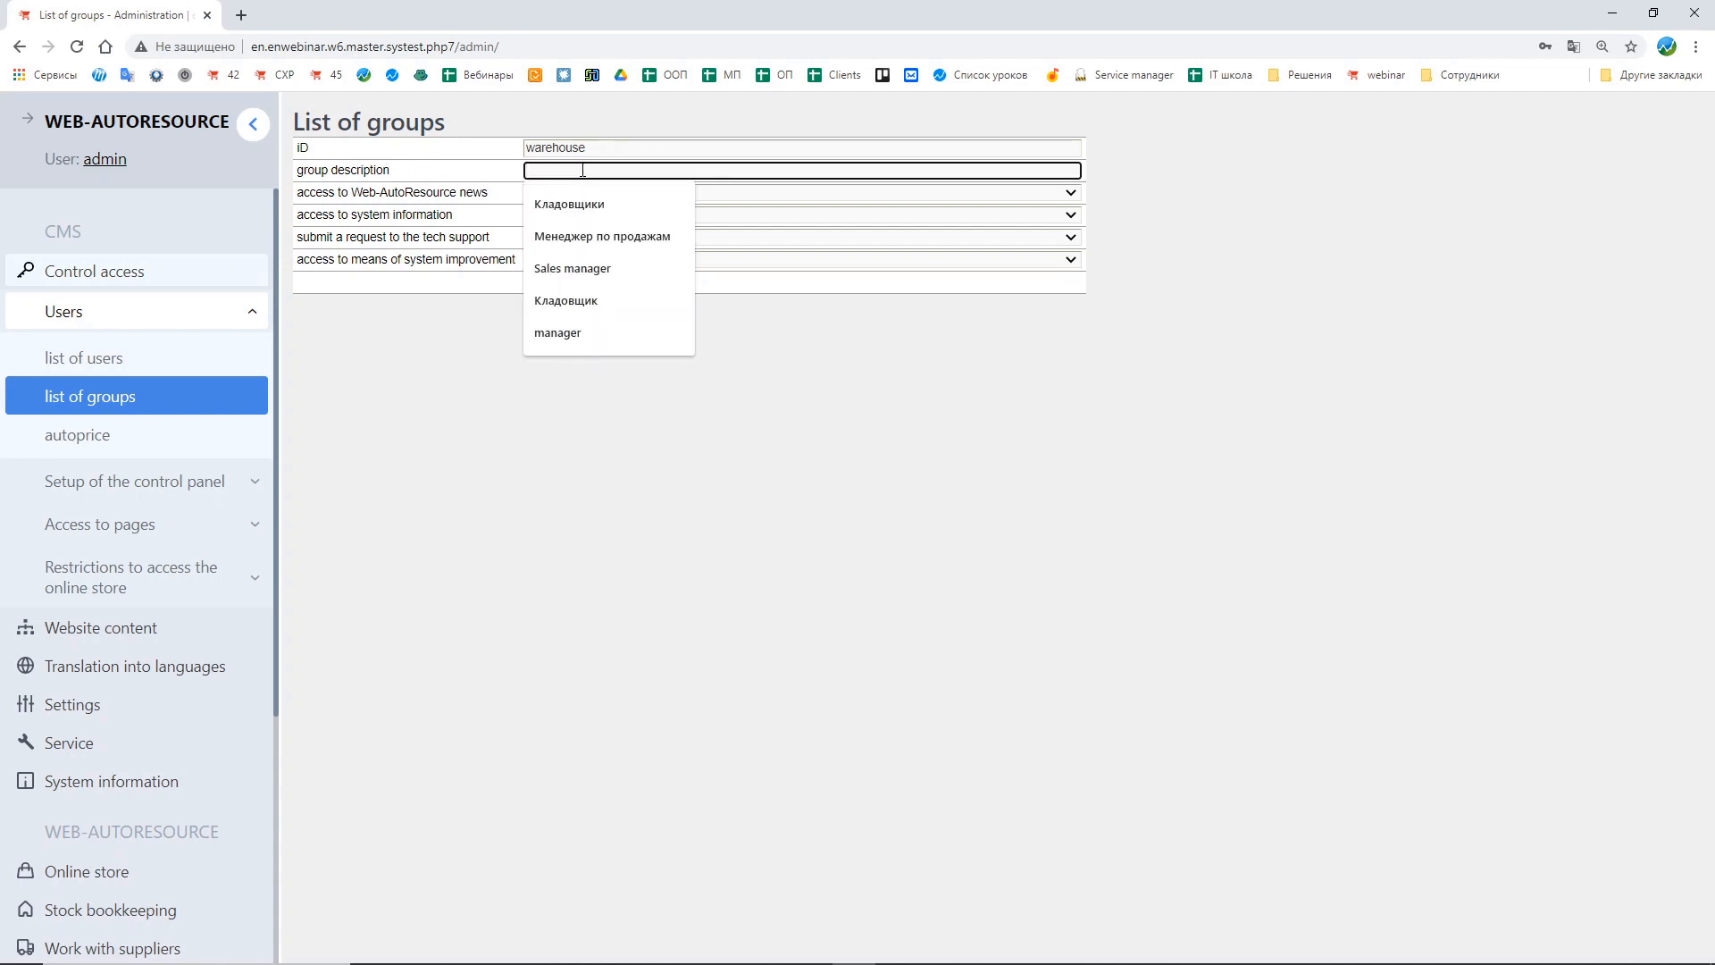
text(stock-keepers)
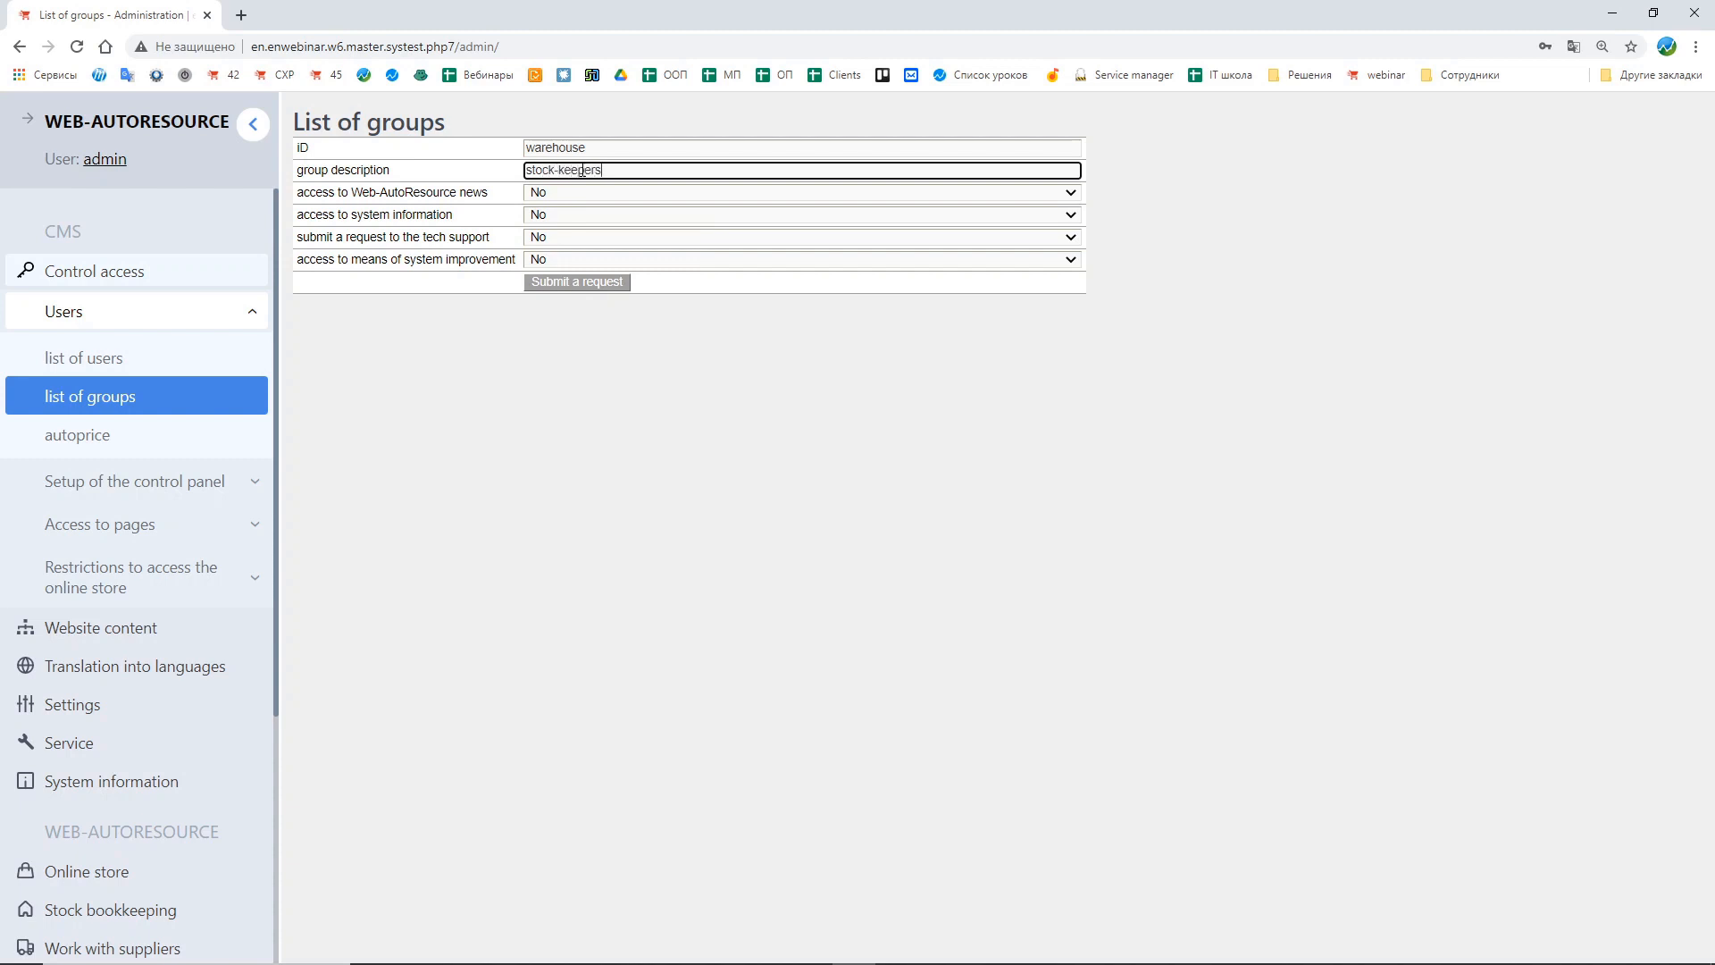
click(303, 195)
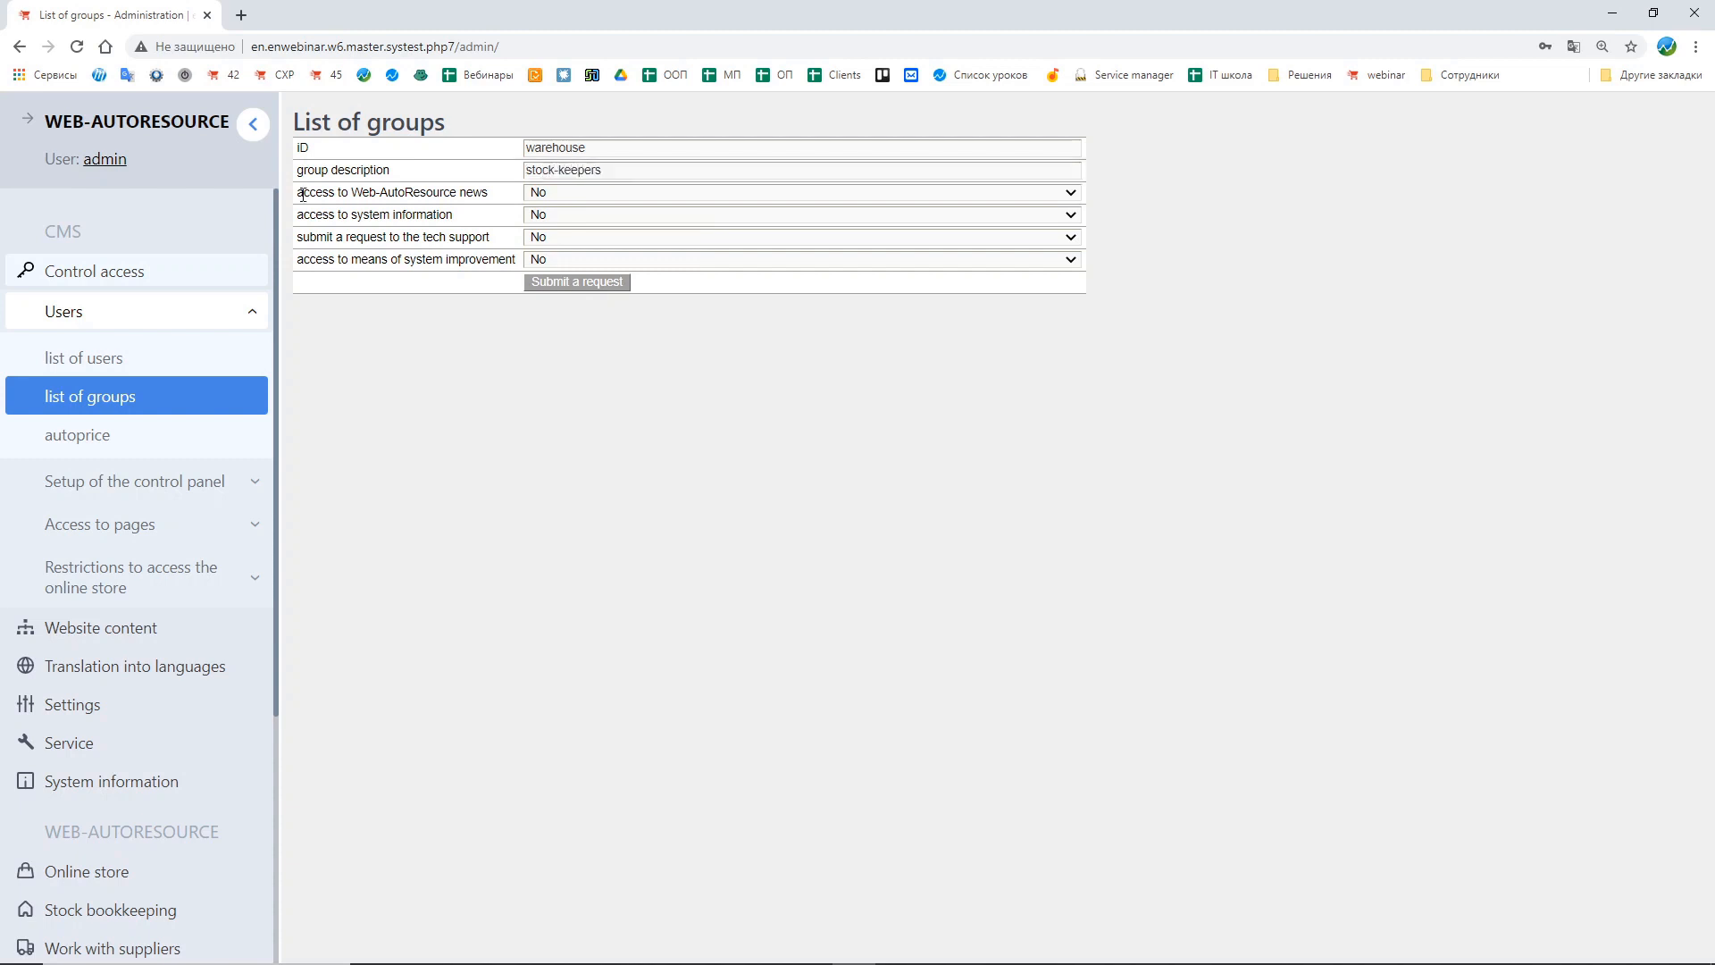
drag(299, 193, 496, 204)
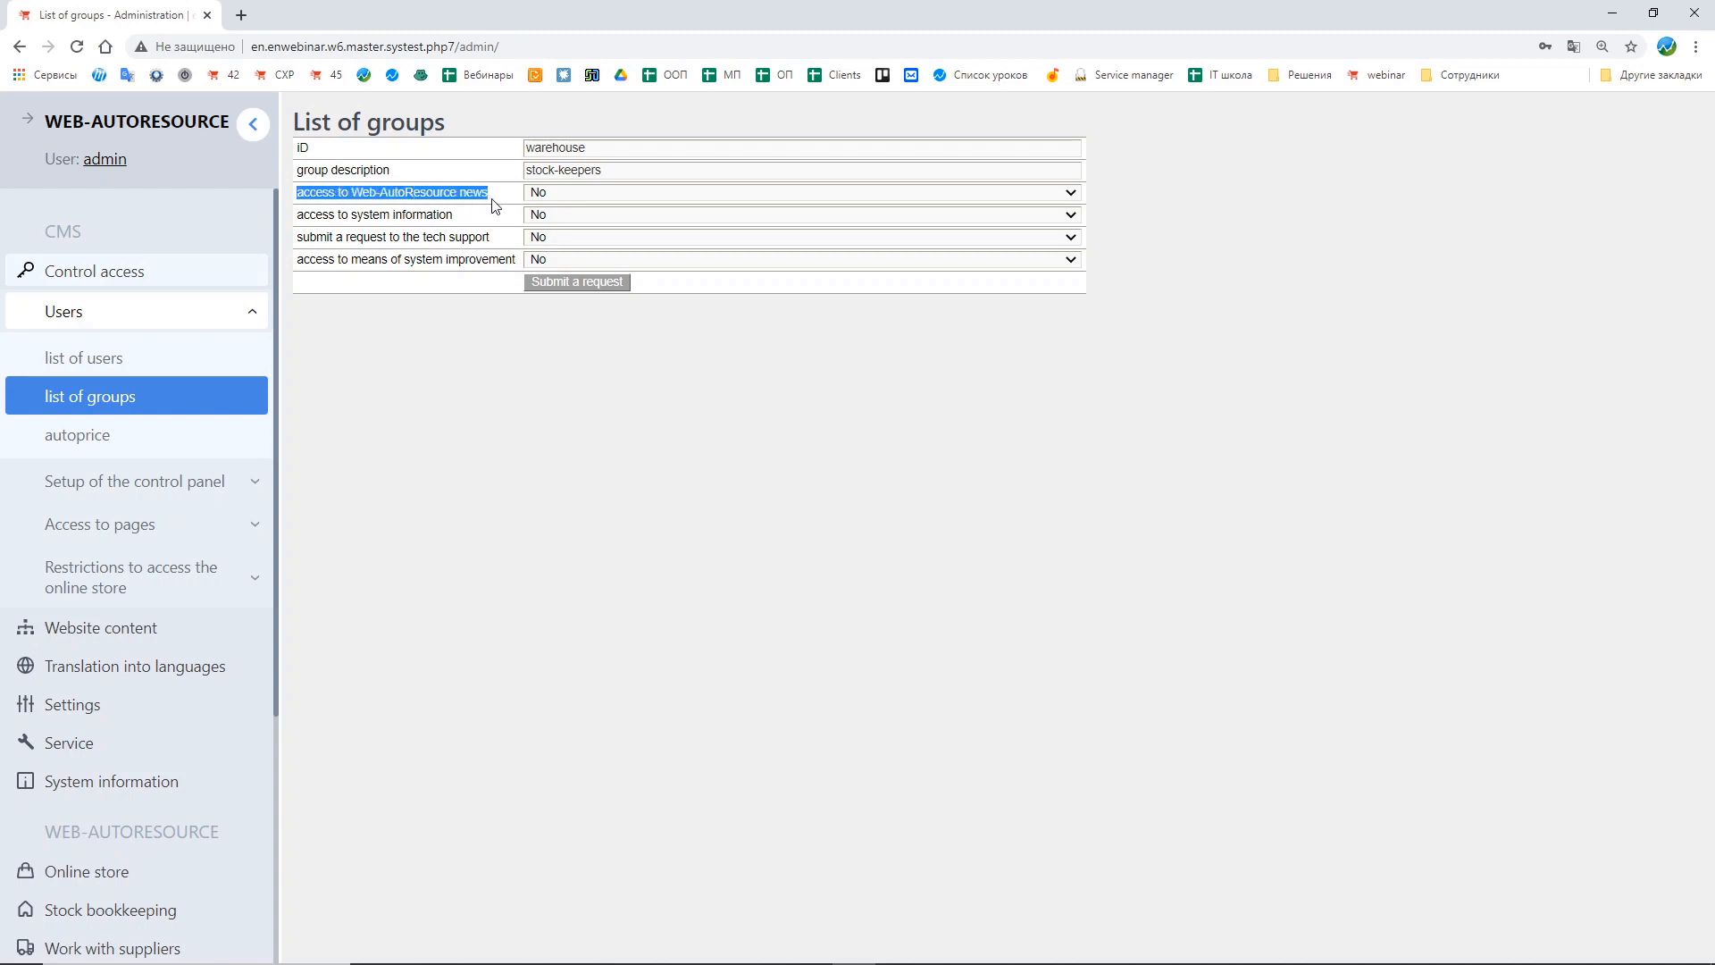
click(482, 192)
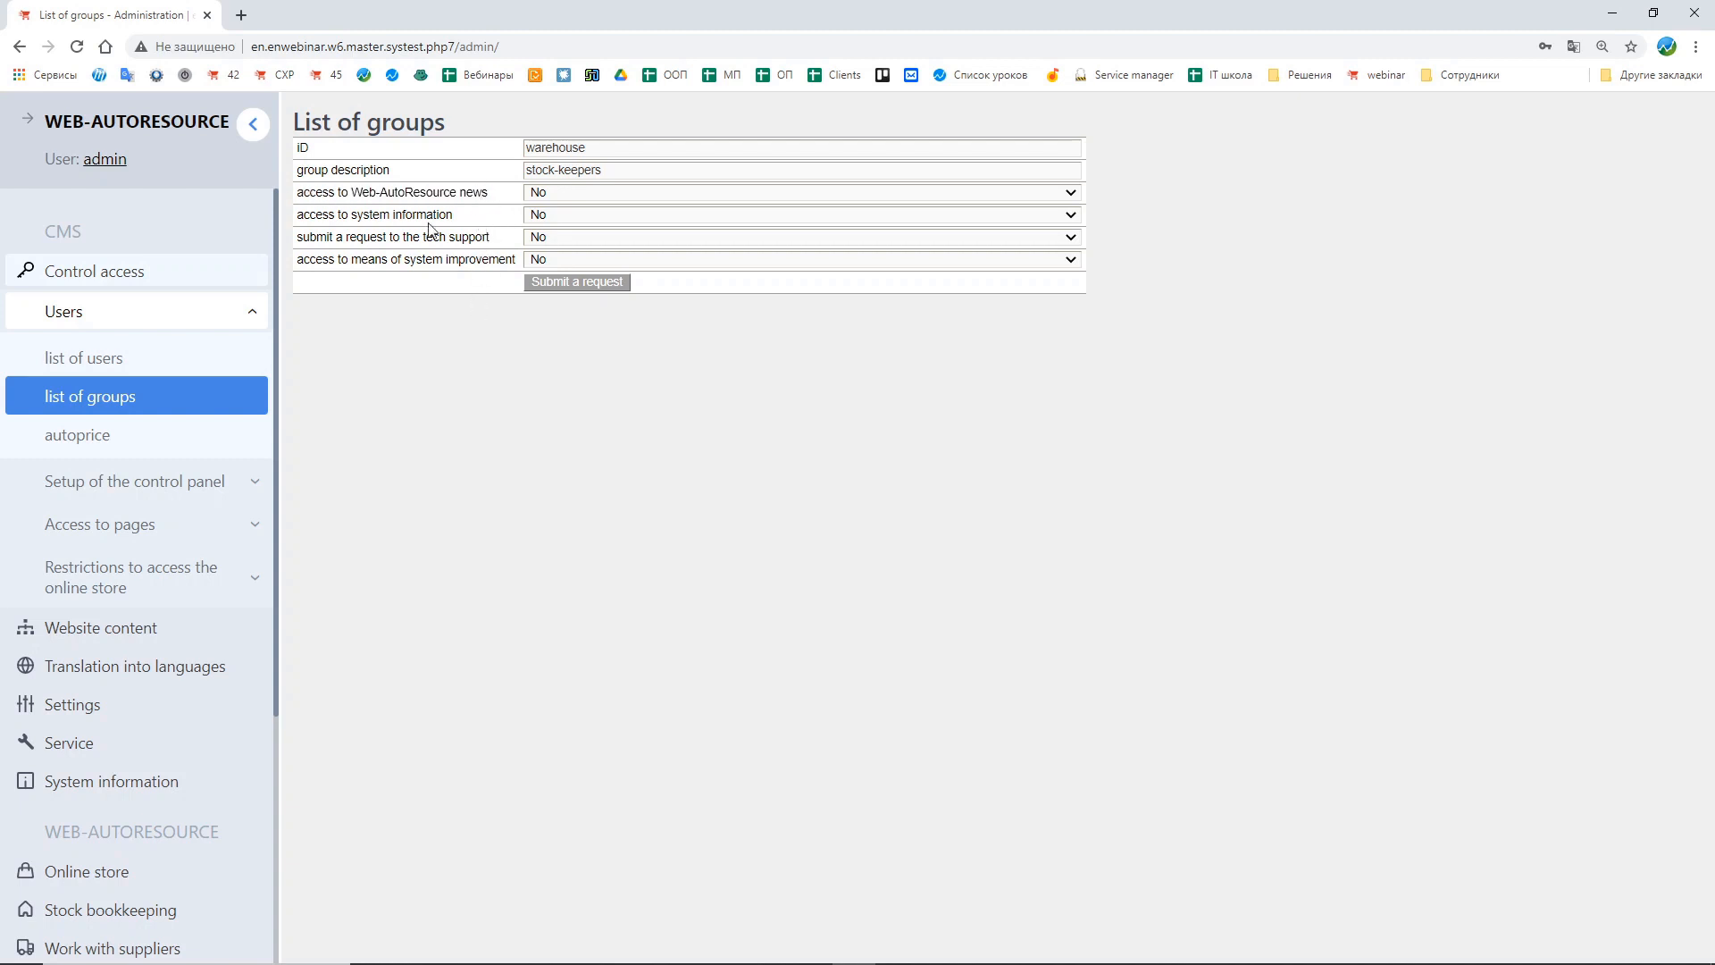
Step: Review the new group's access permission options and open the admin homepage in a second tab
drag(301, 193, 492, 204)
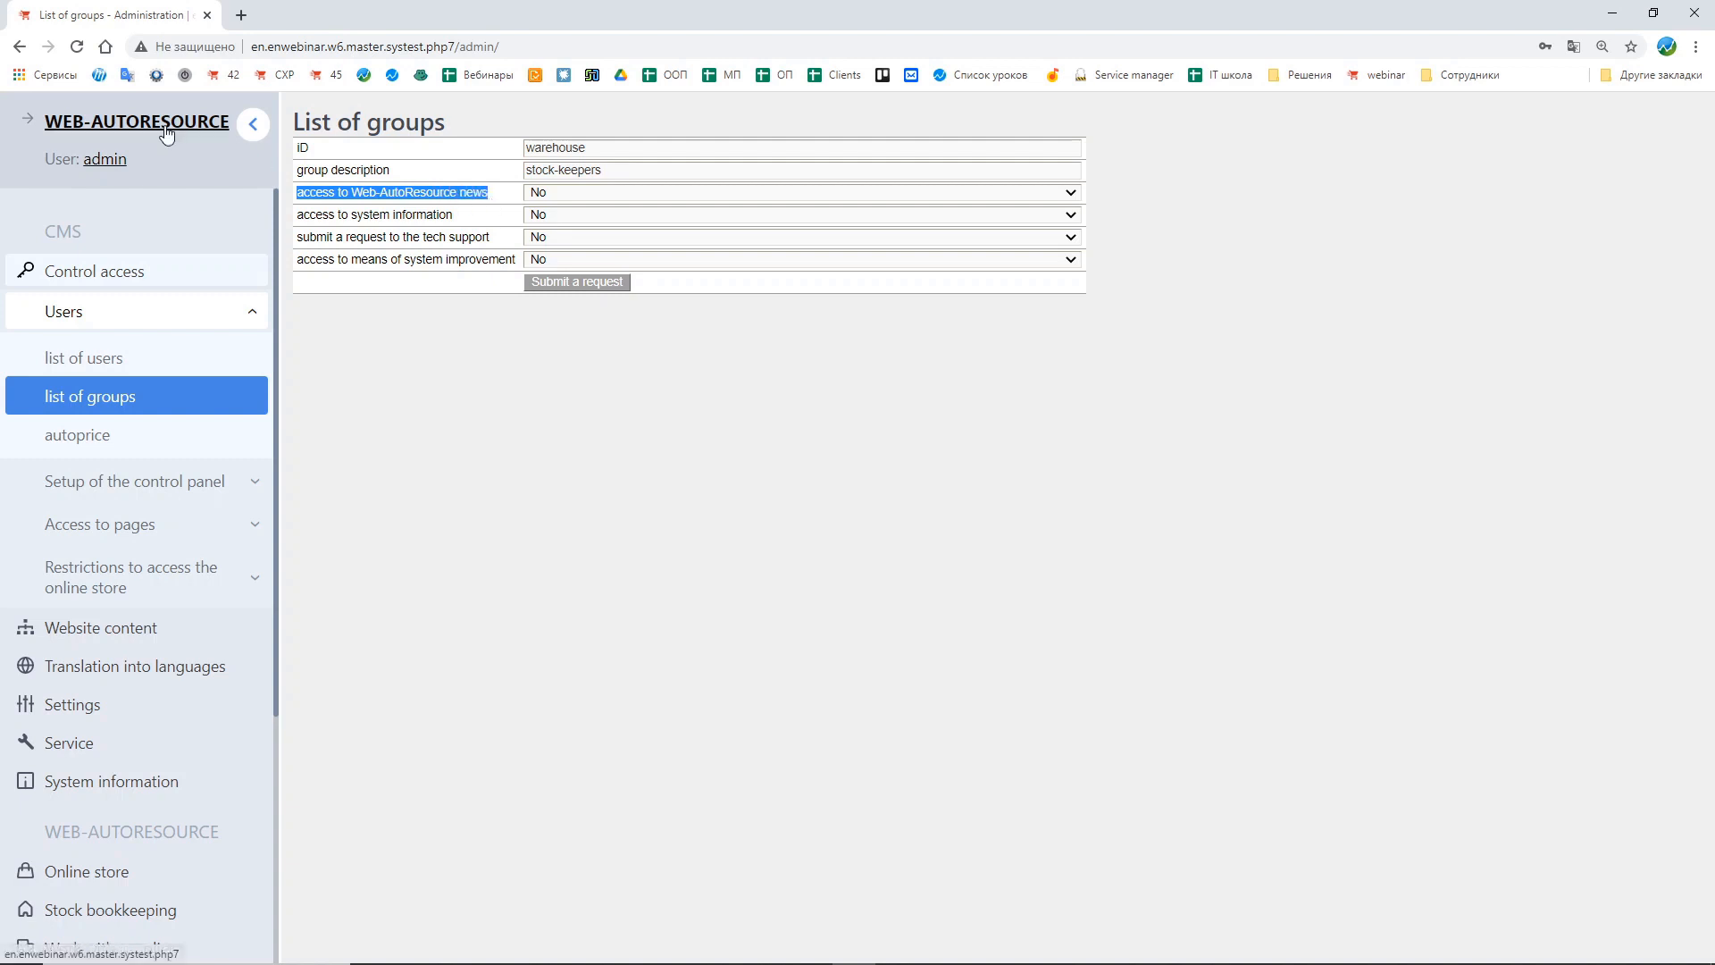
right_click(122, 18)
click(183, 104)
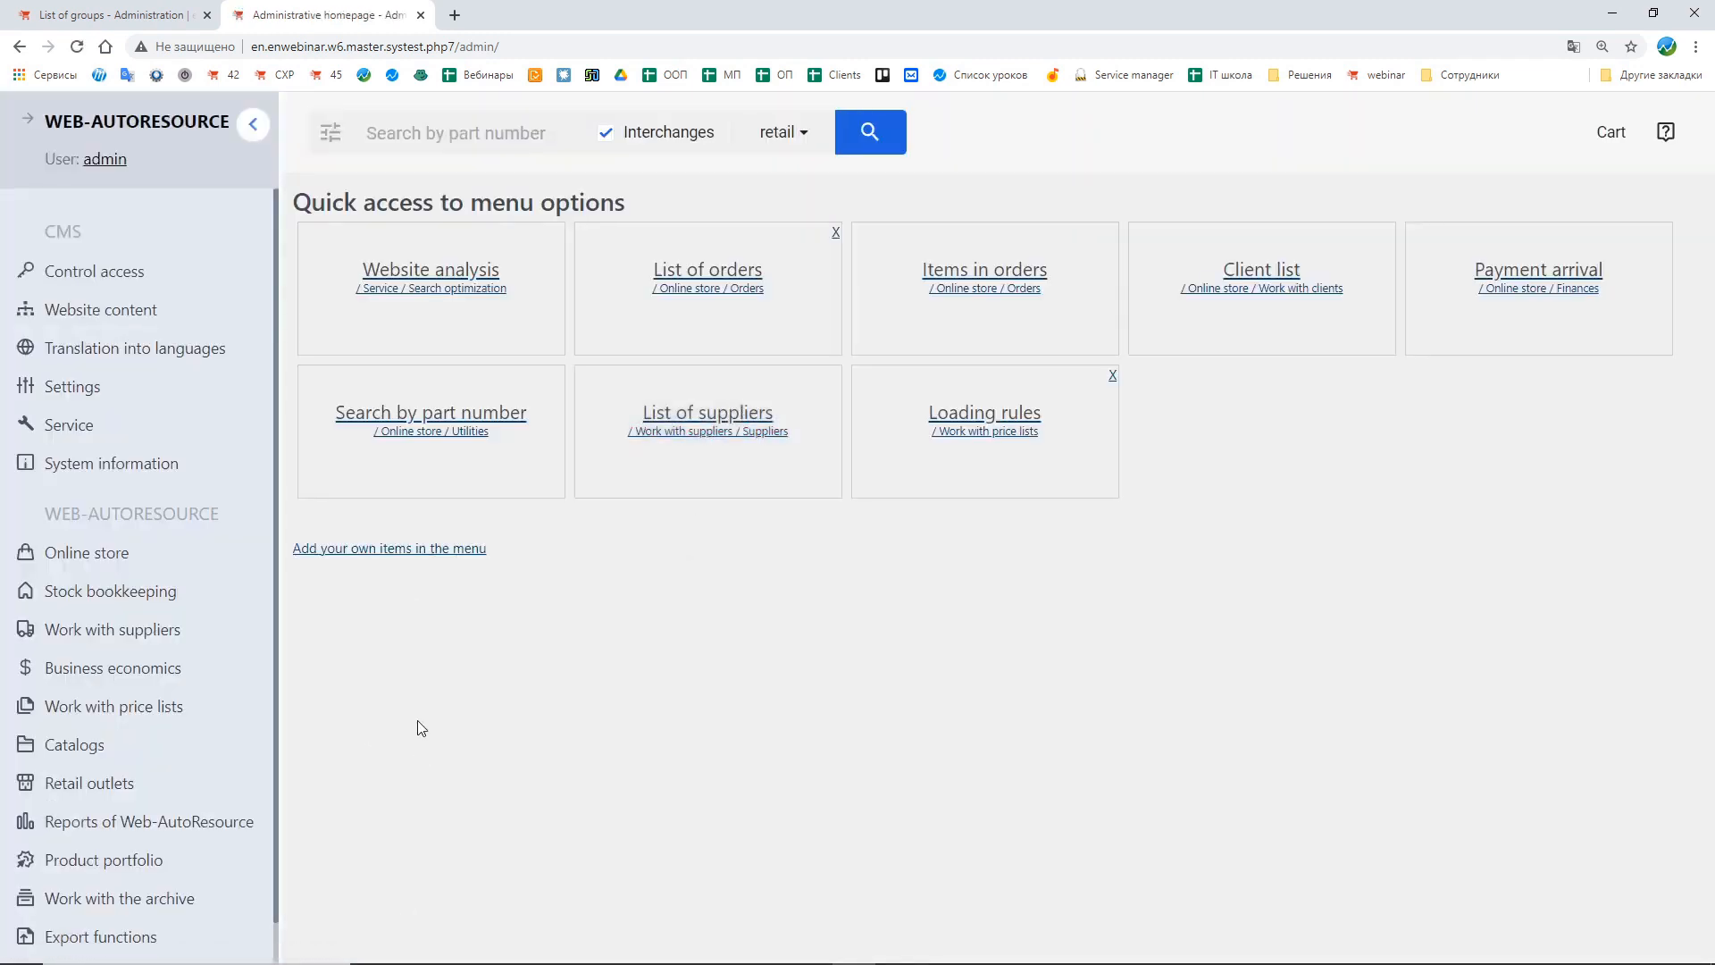
key(ctrl+Tab)
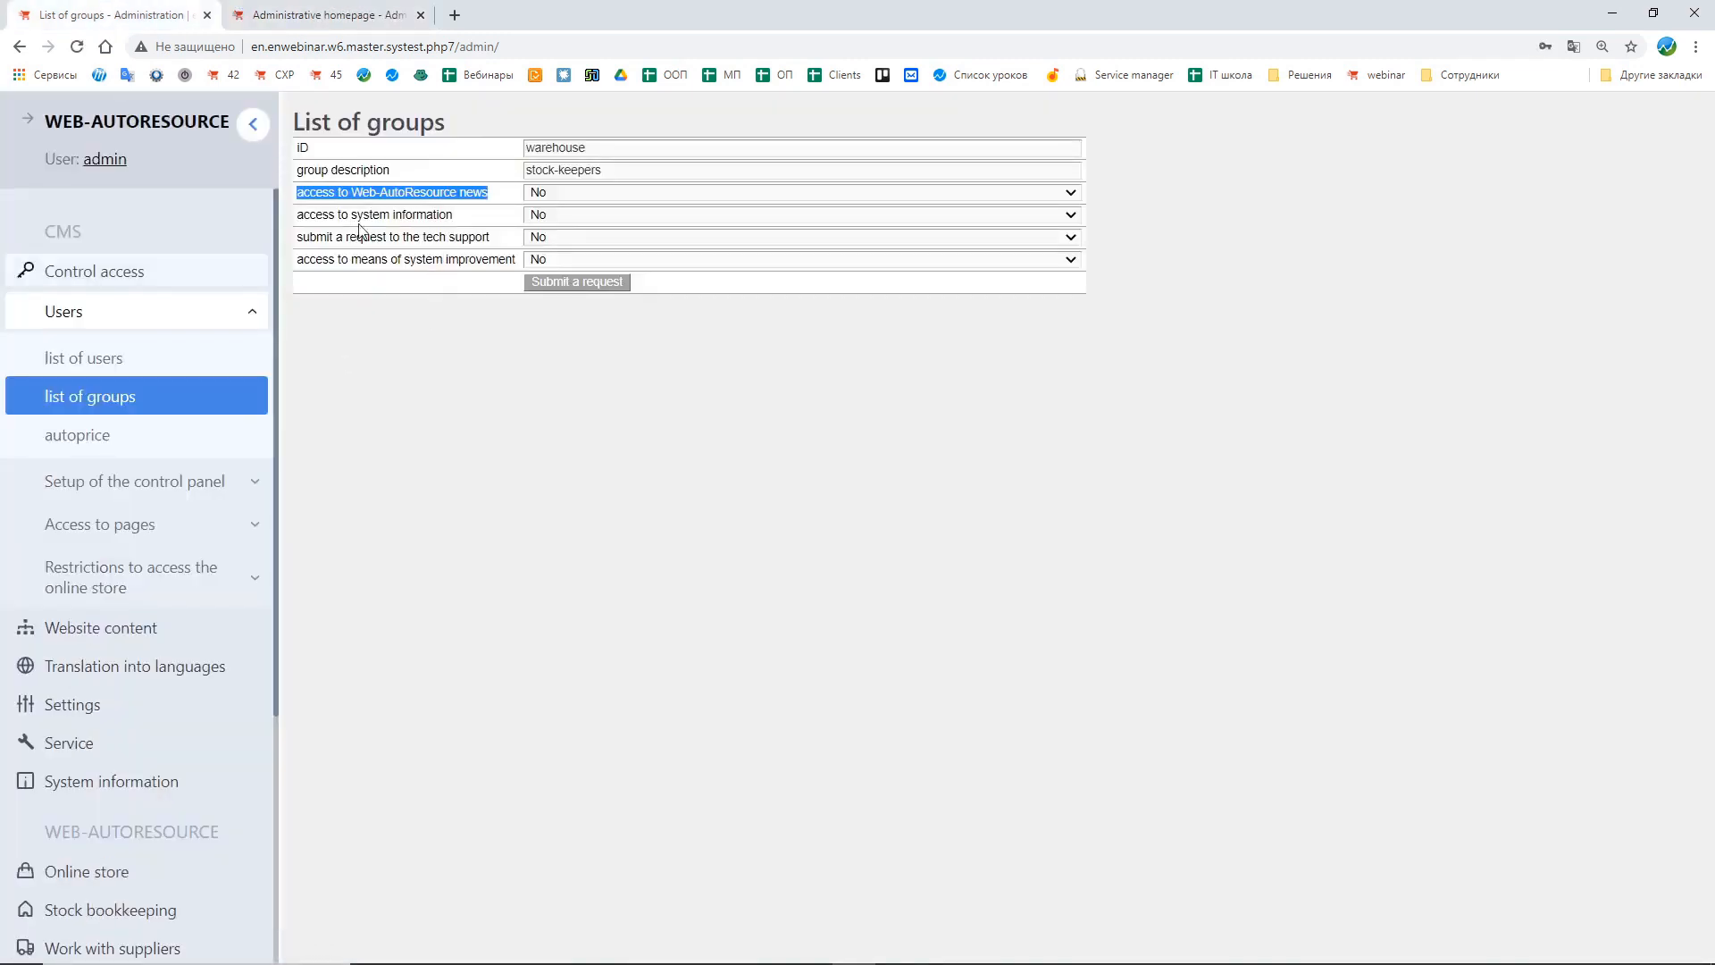
drag(303, 217, 406, 216)
click(467, 228)
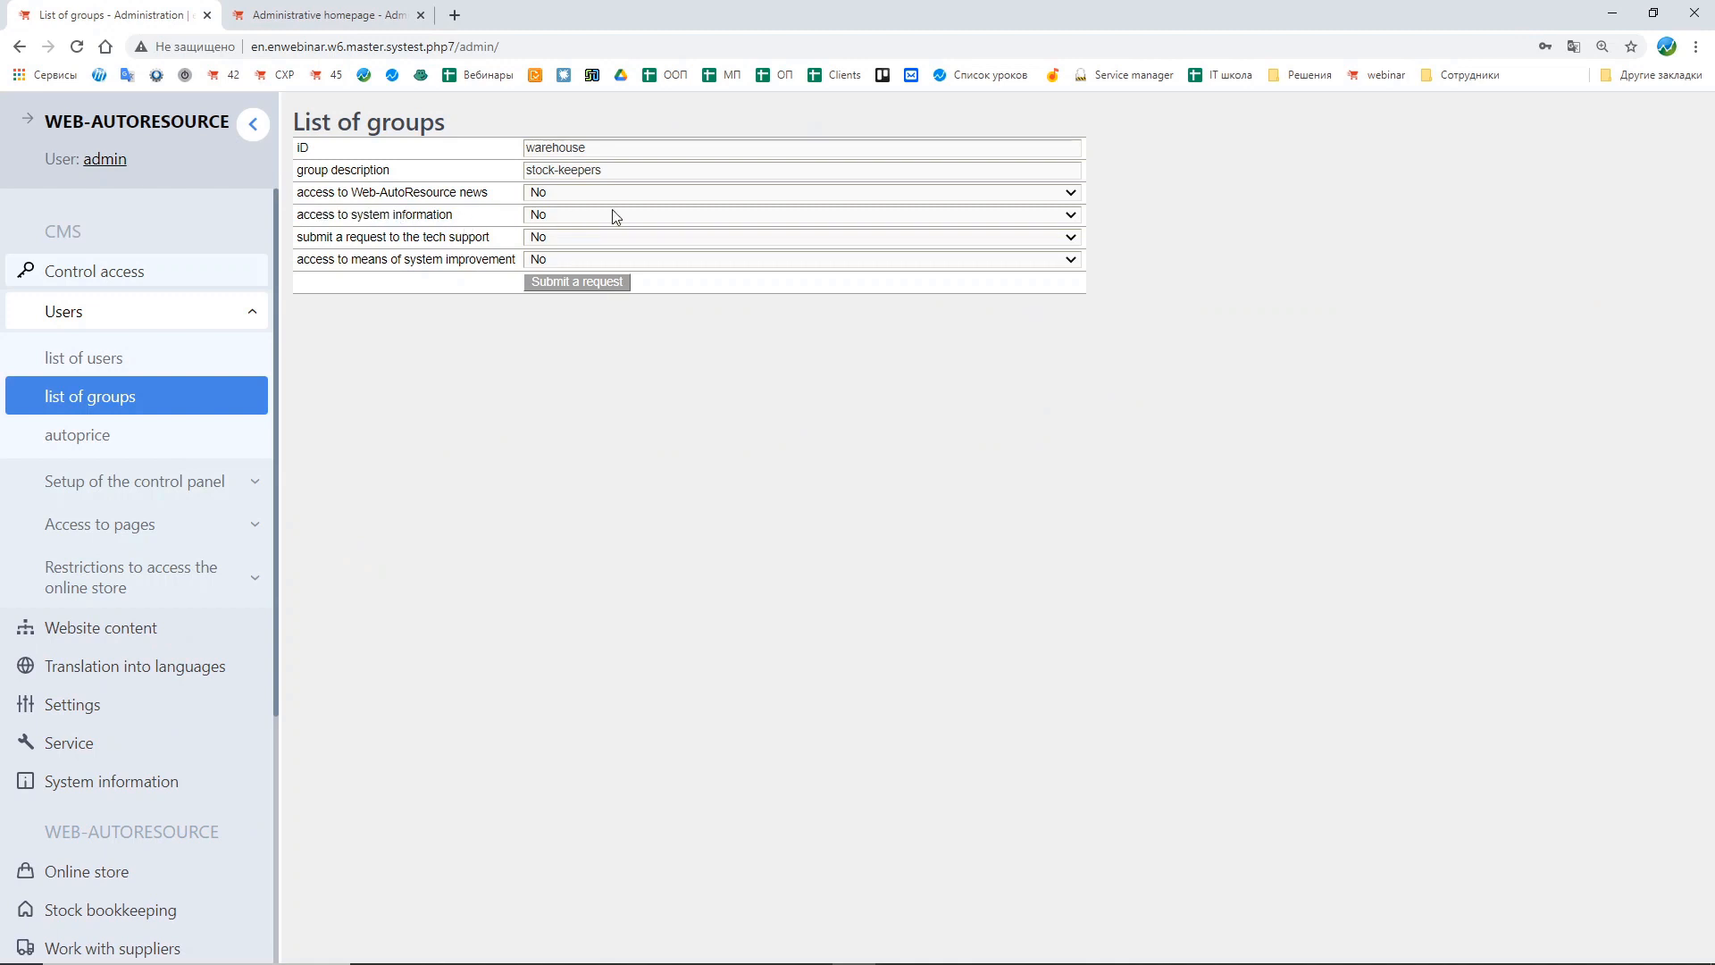
Step: Check the software version in the help menu on the homepage tab, and expand System information
click(302, 12)
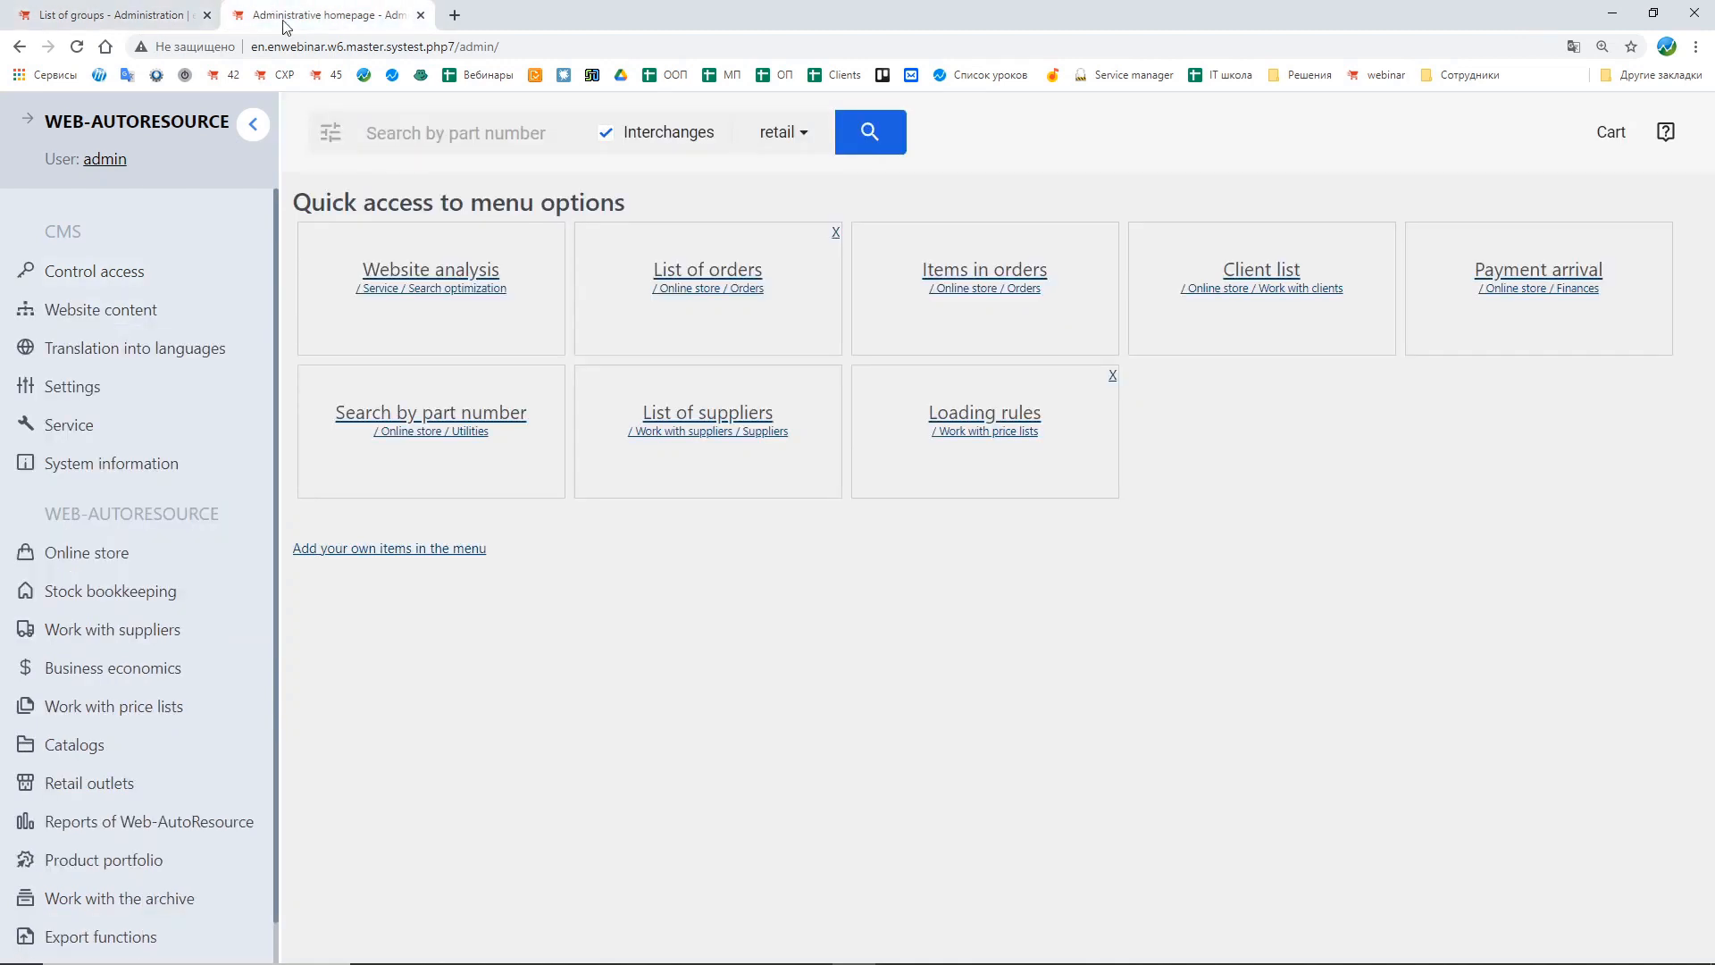
click(1668, 148)
drag(1281, 331, 1652, 335)
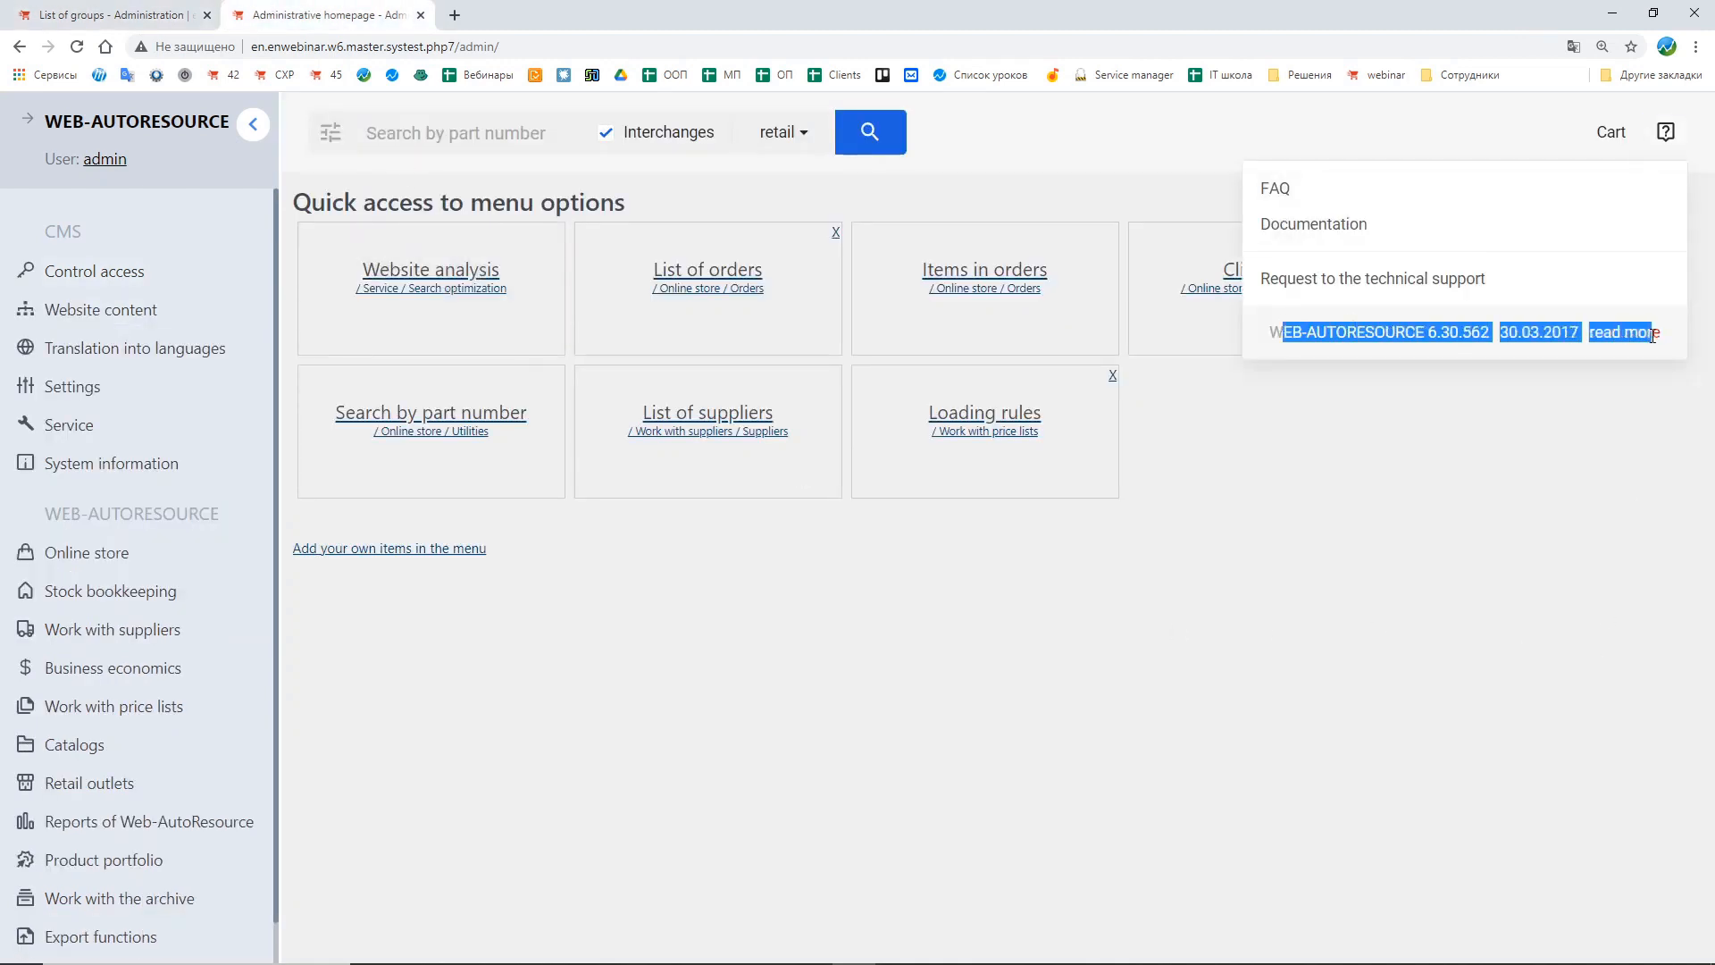
click(1653, 335)
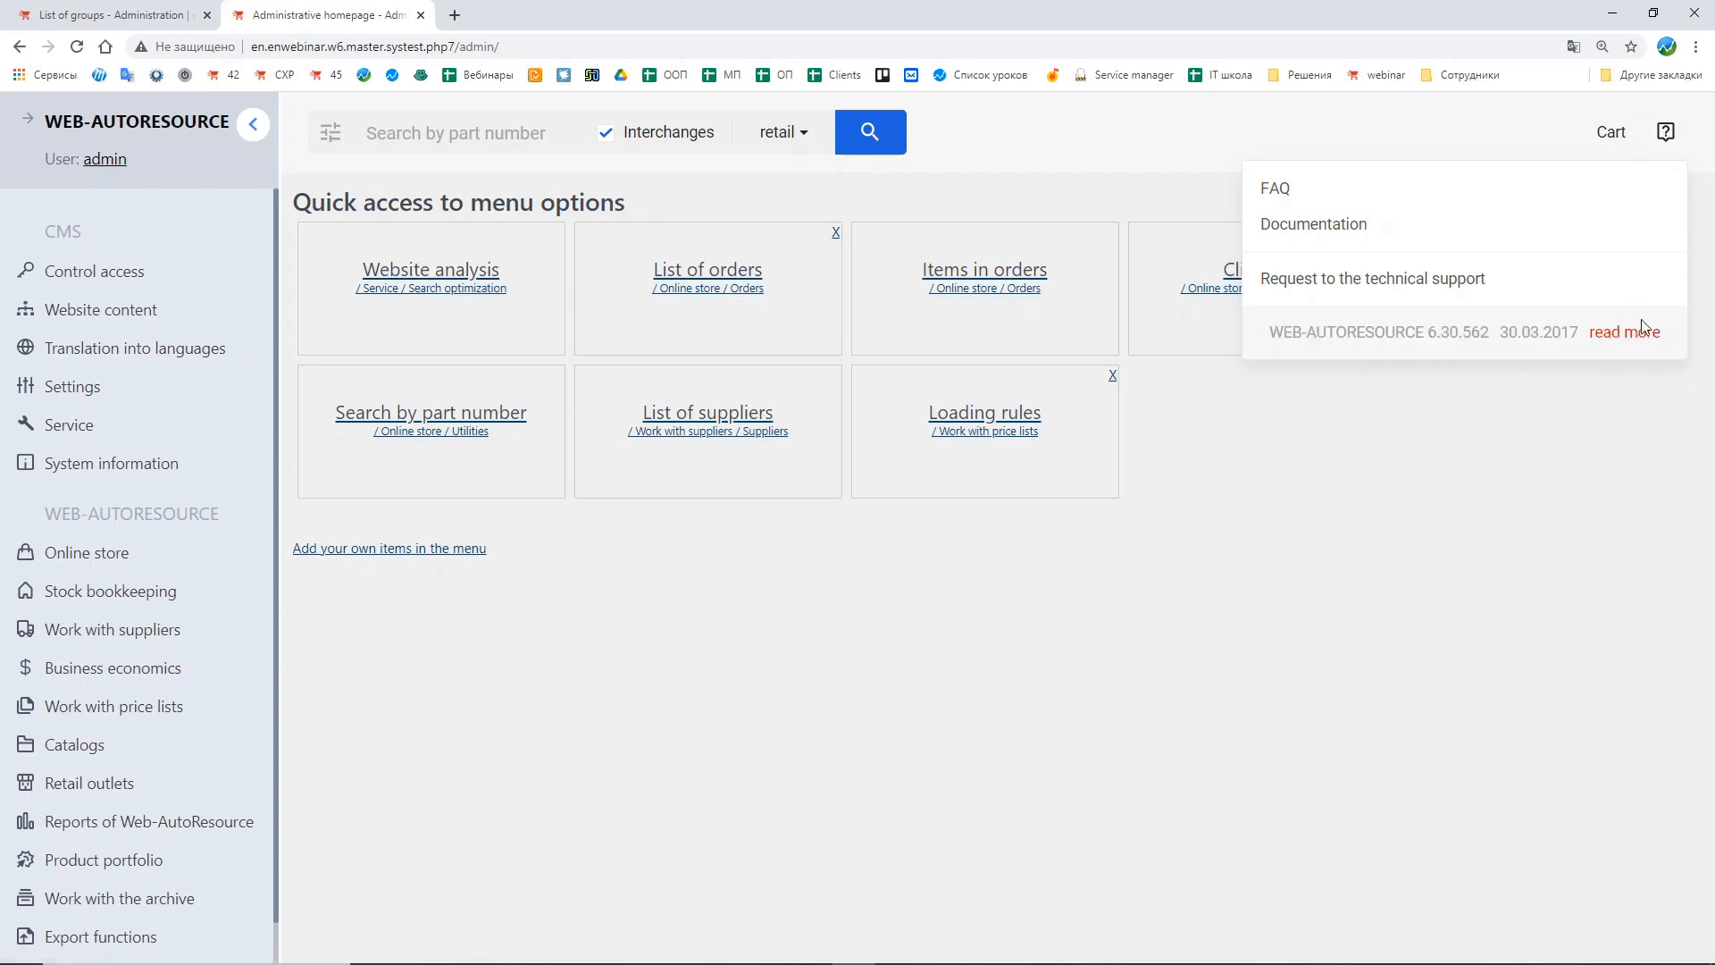
click(111, 464)
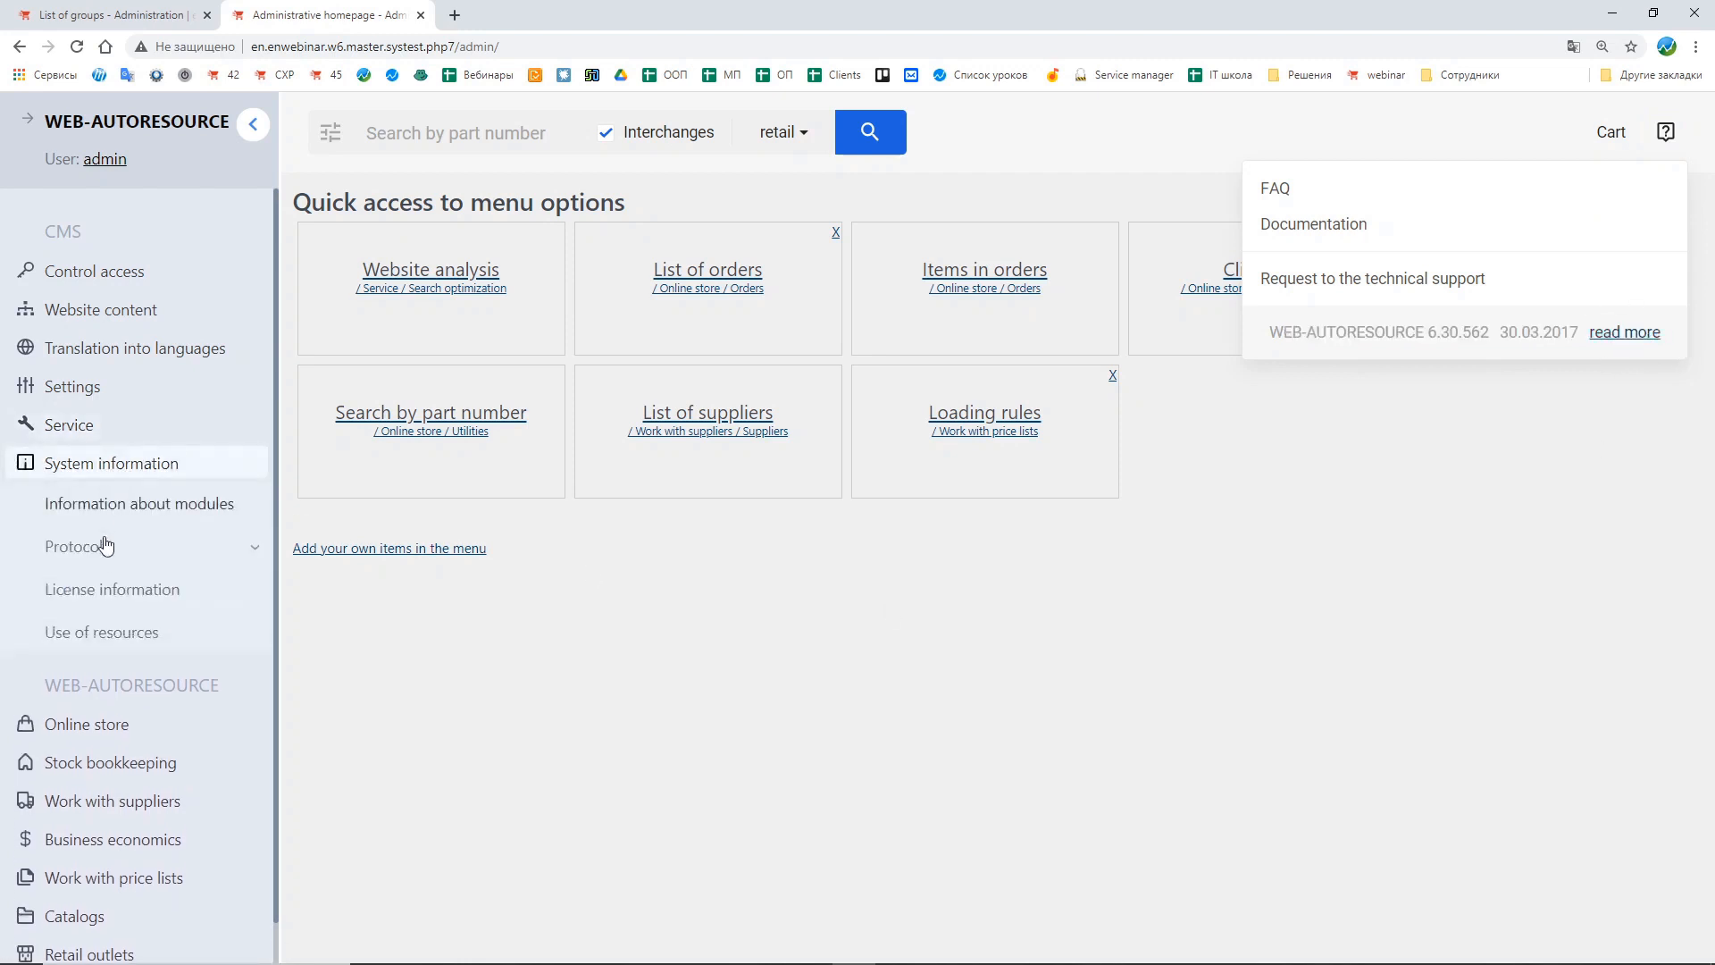
click(98, 15)
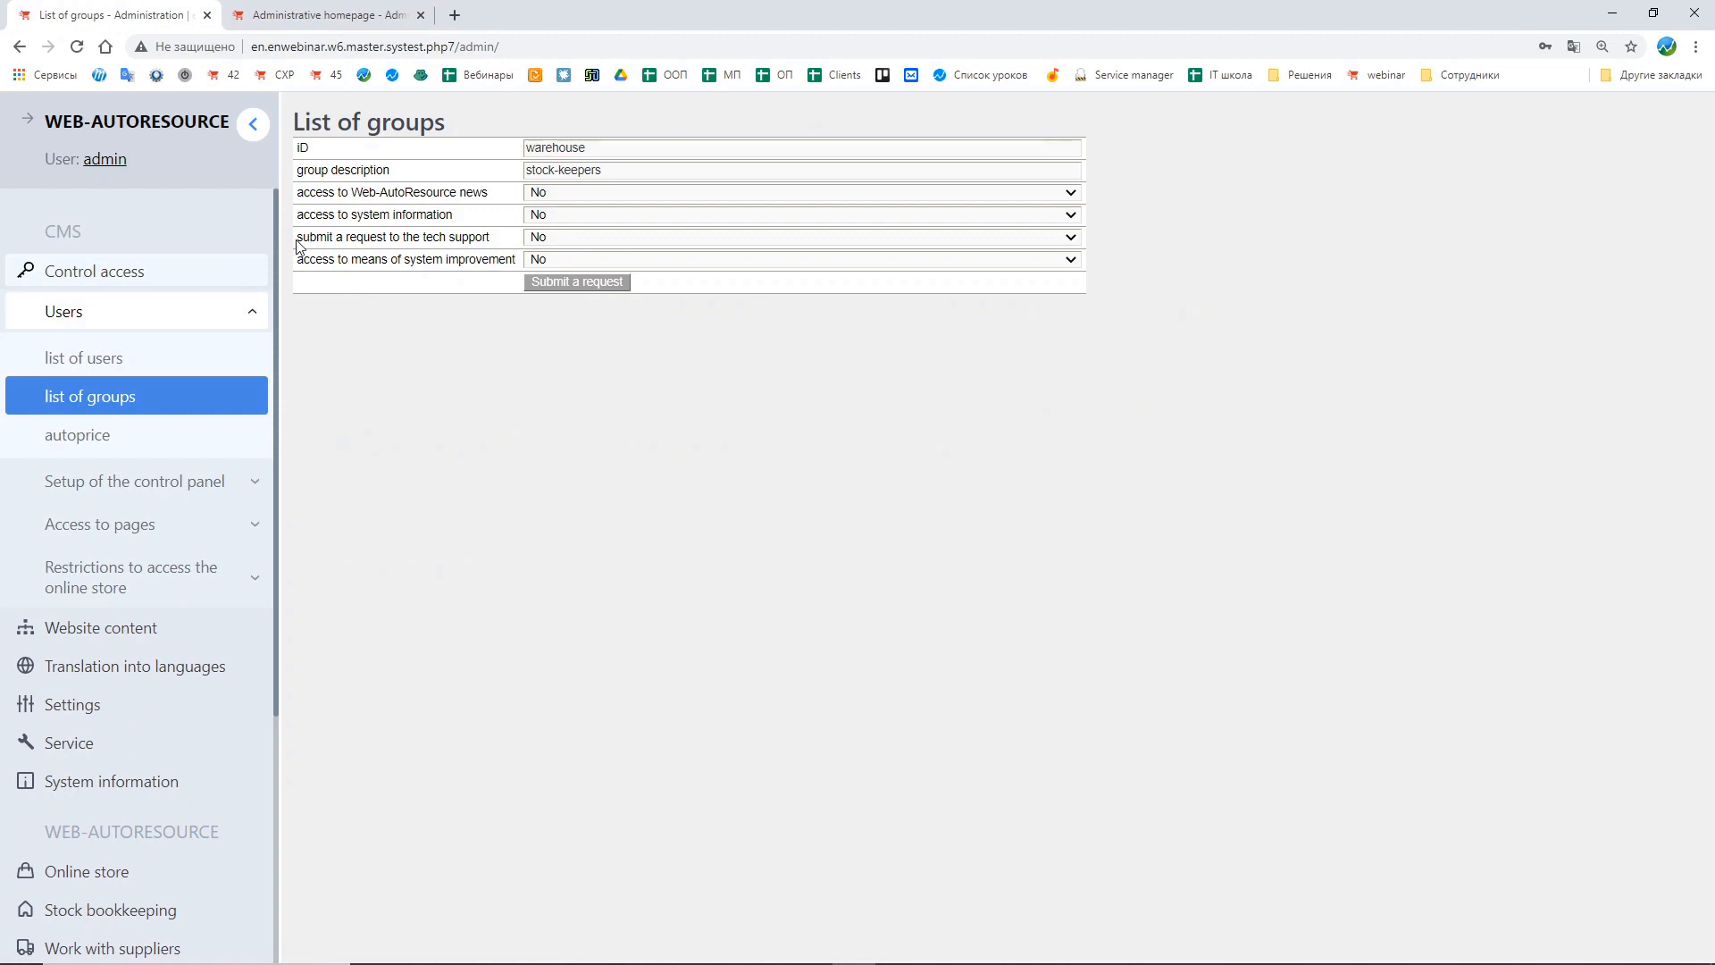
Step: Submit the new warehouse group with every access permission set to No
drag(297, 243, 498, 252)
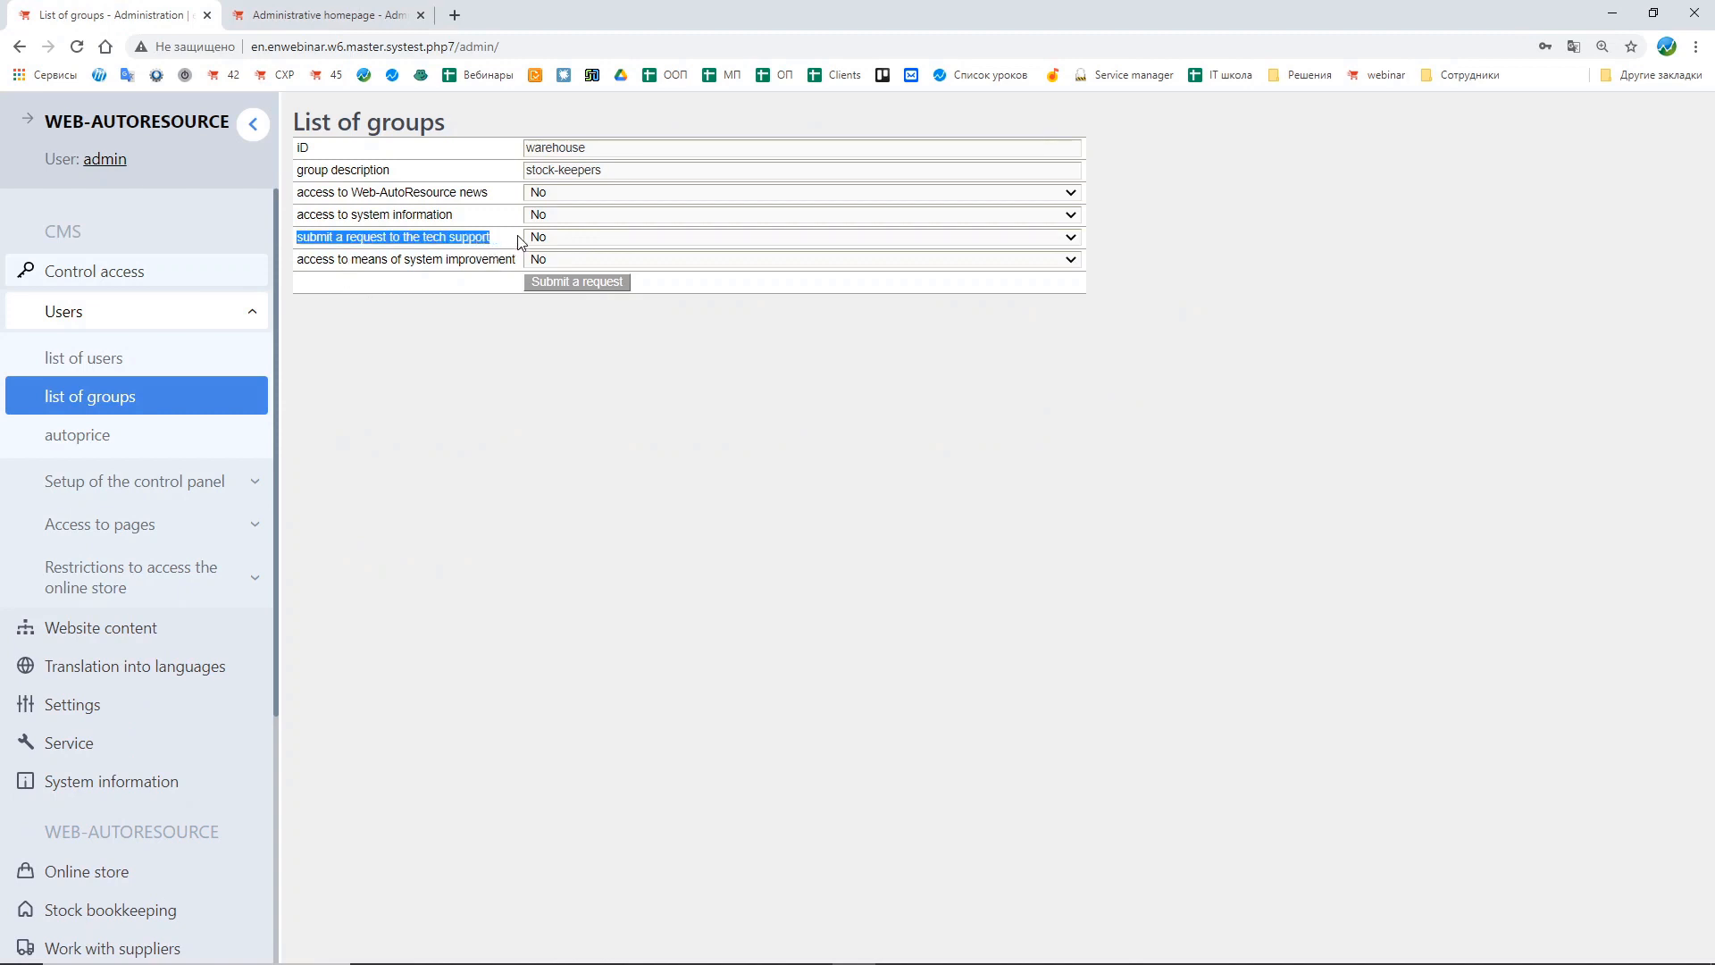
click(514, 242)
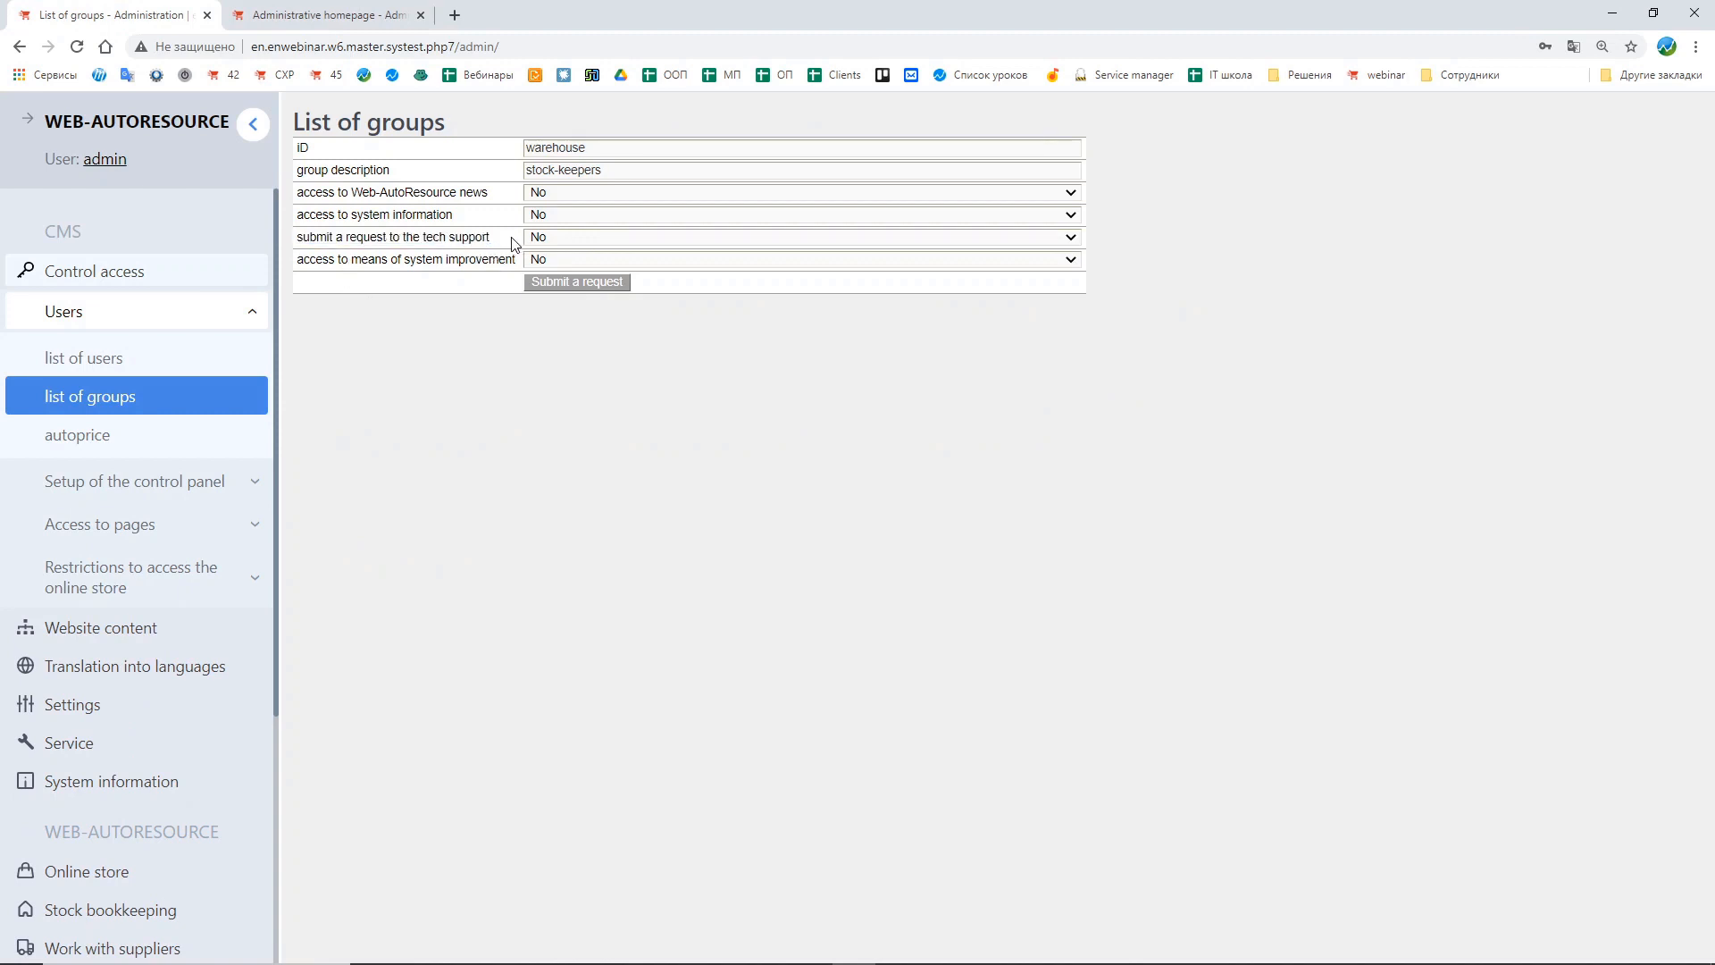
click(594, 238)
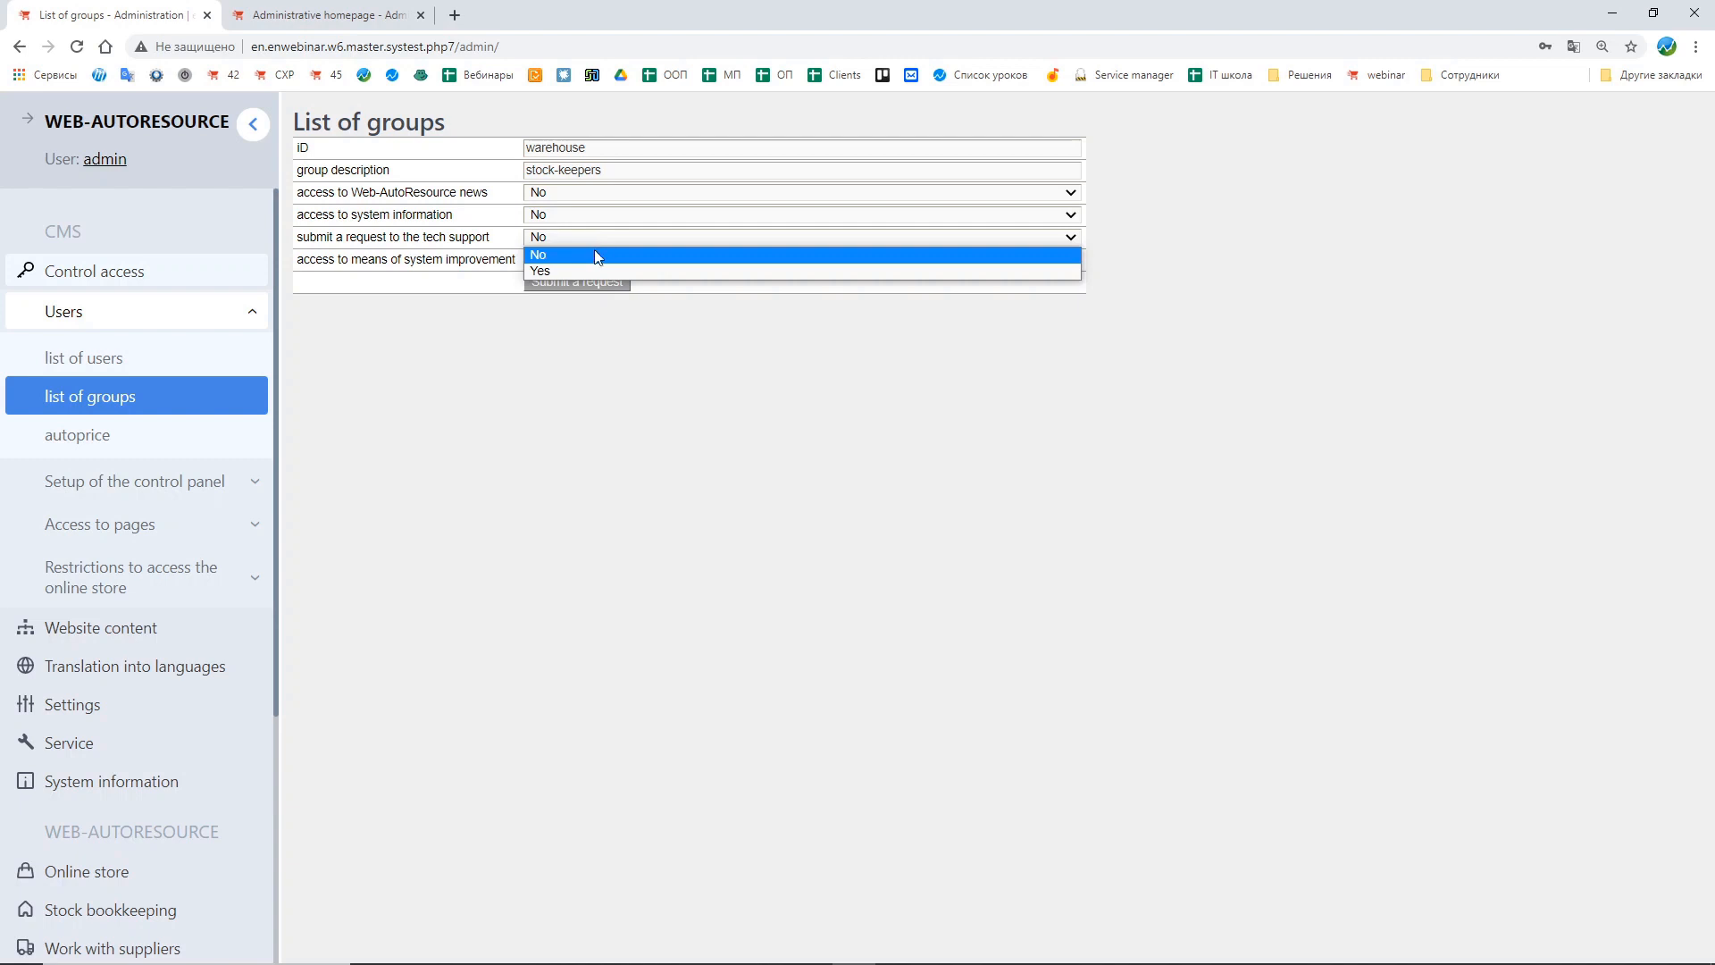
click(919, 385)
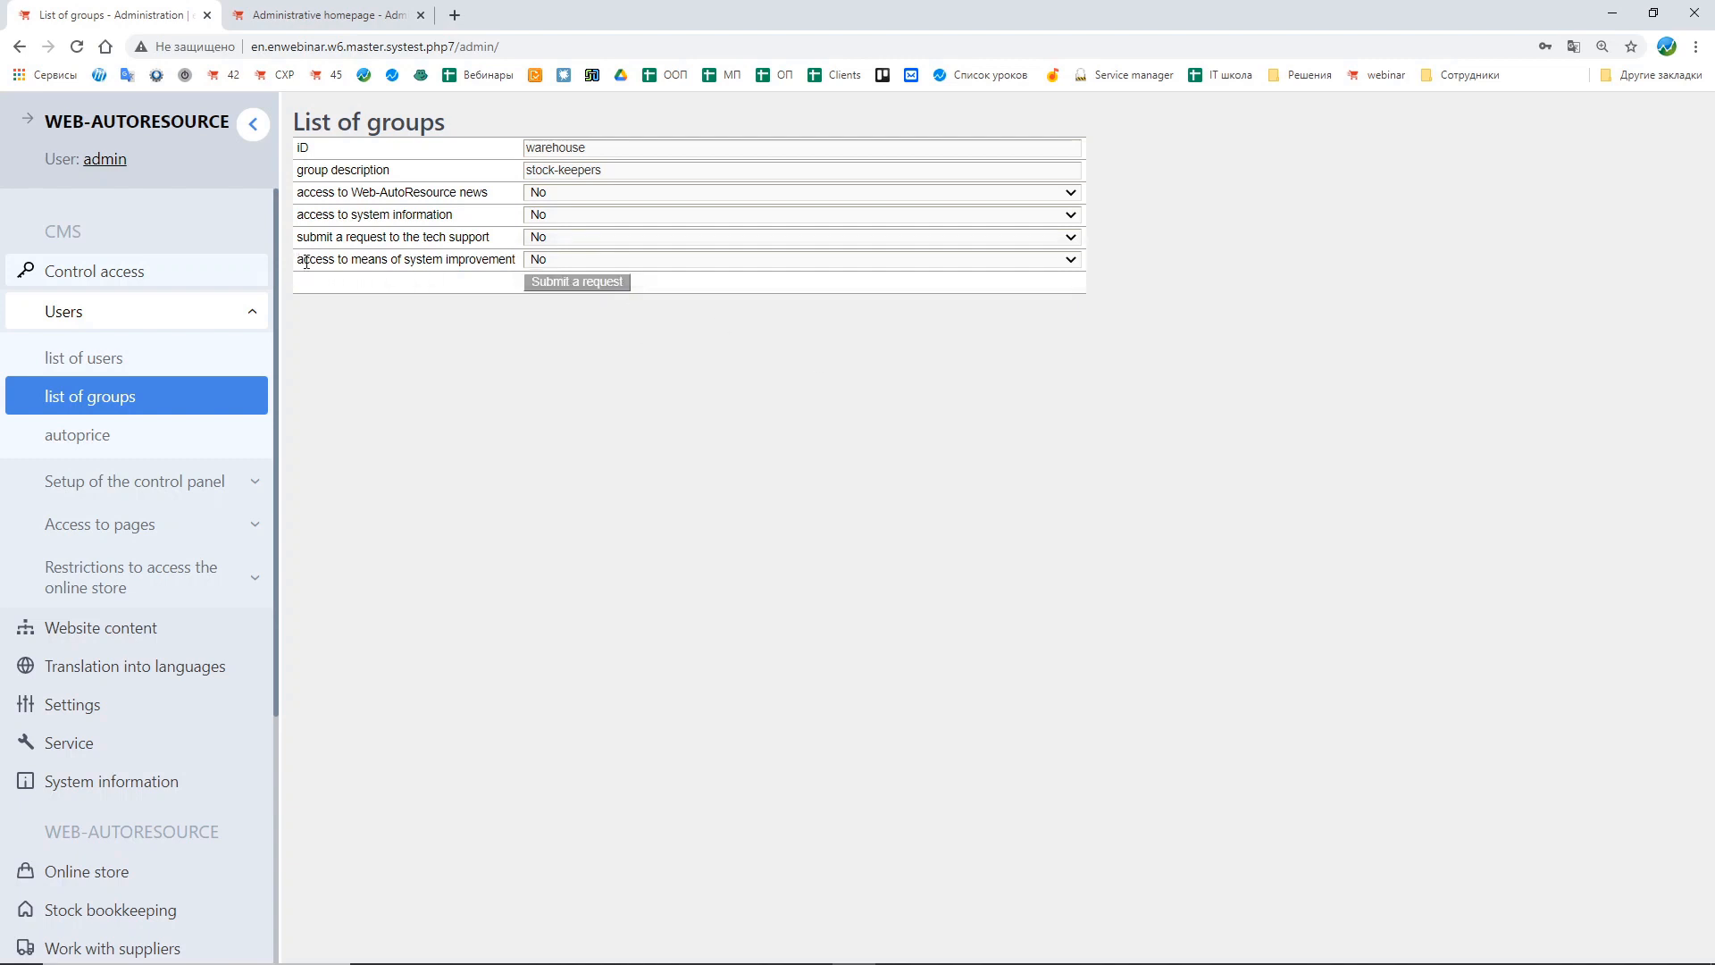
drag(303, 260, 448, 276)
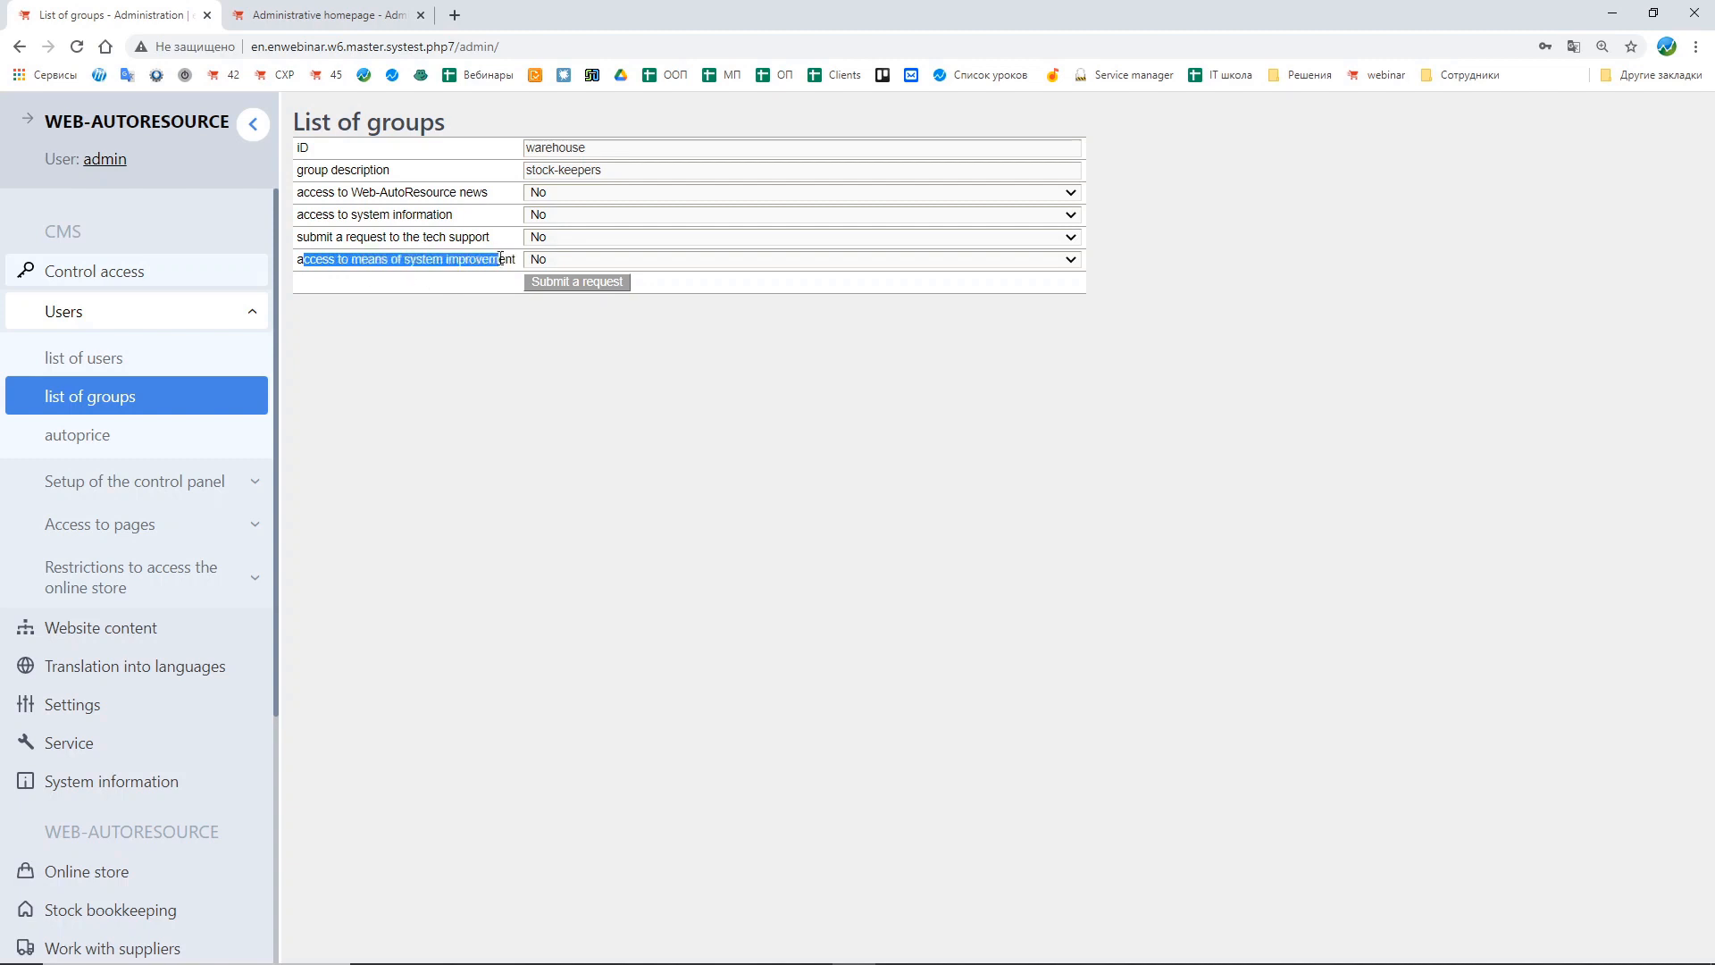
click(543, 284)
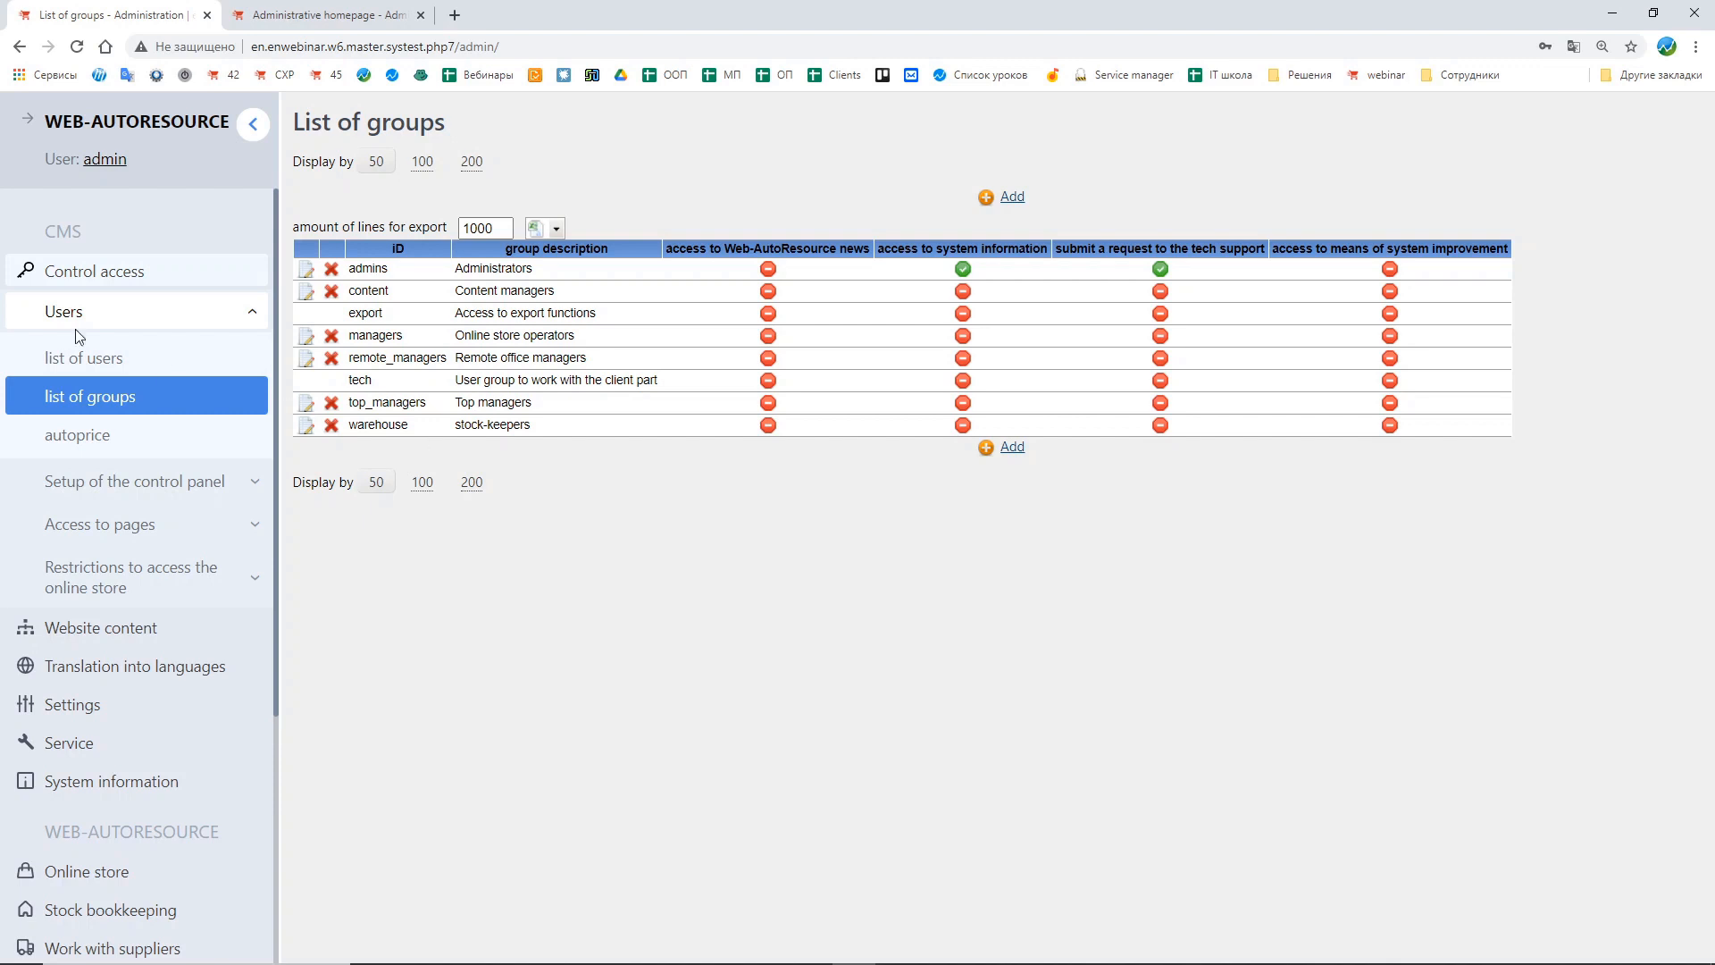
Step: Open the resource access settings under control panel setup
scroll(134, 348, down, 4)
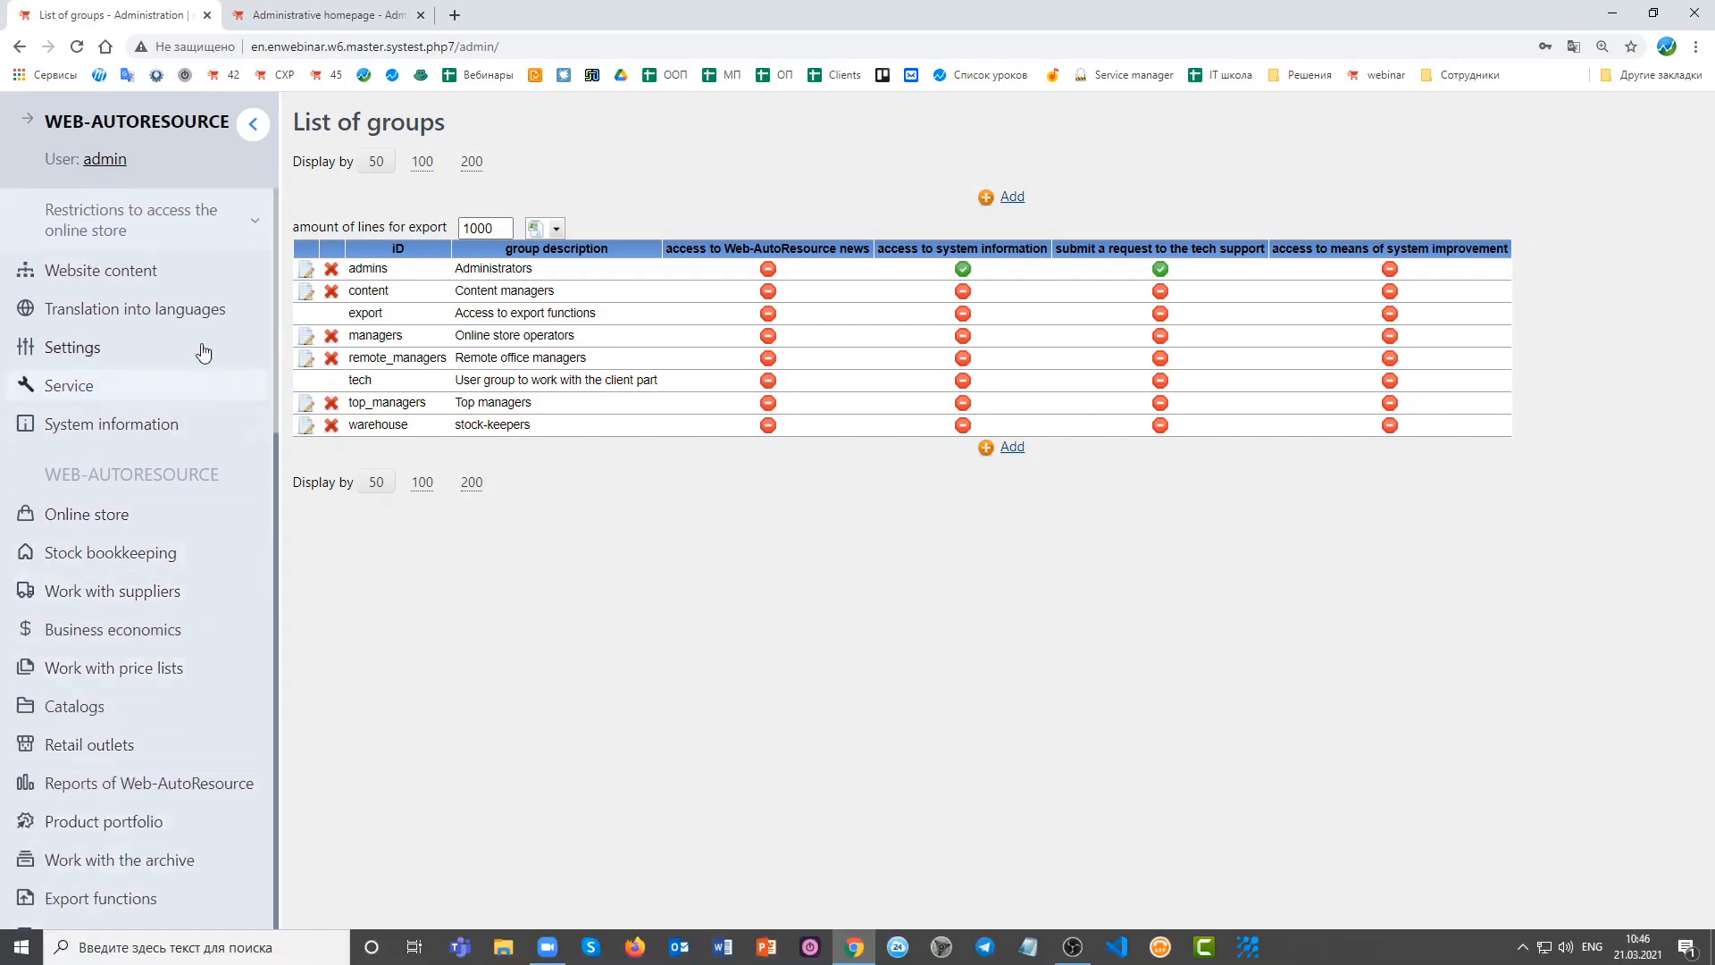
scroll(177, 558, up, 4)
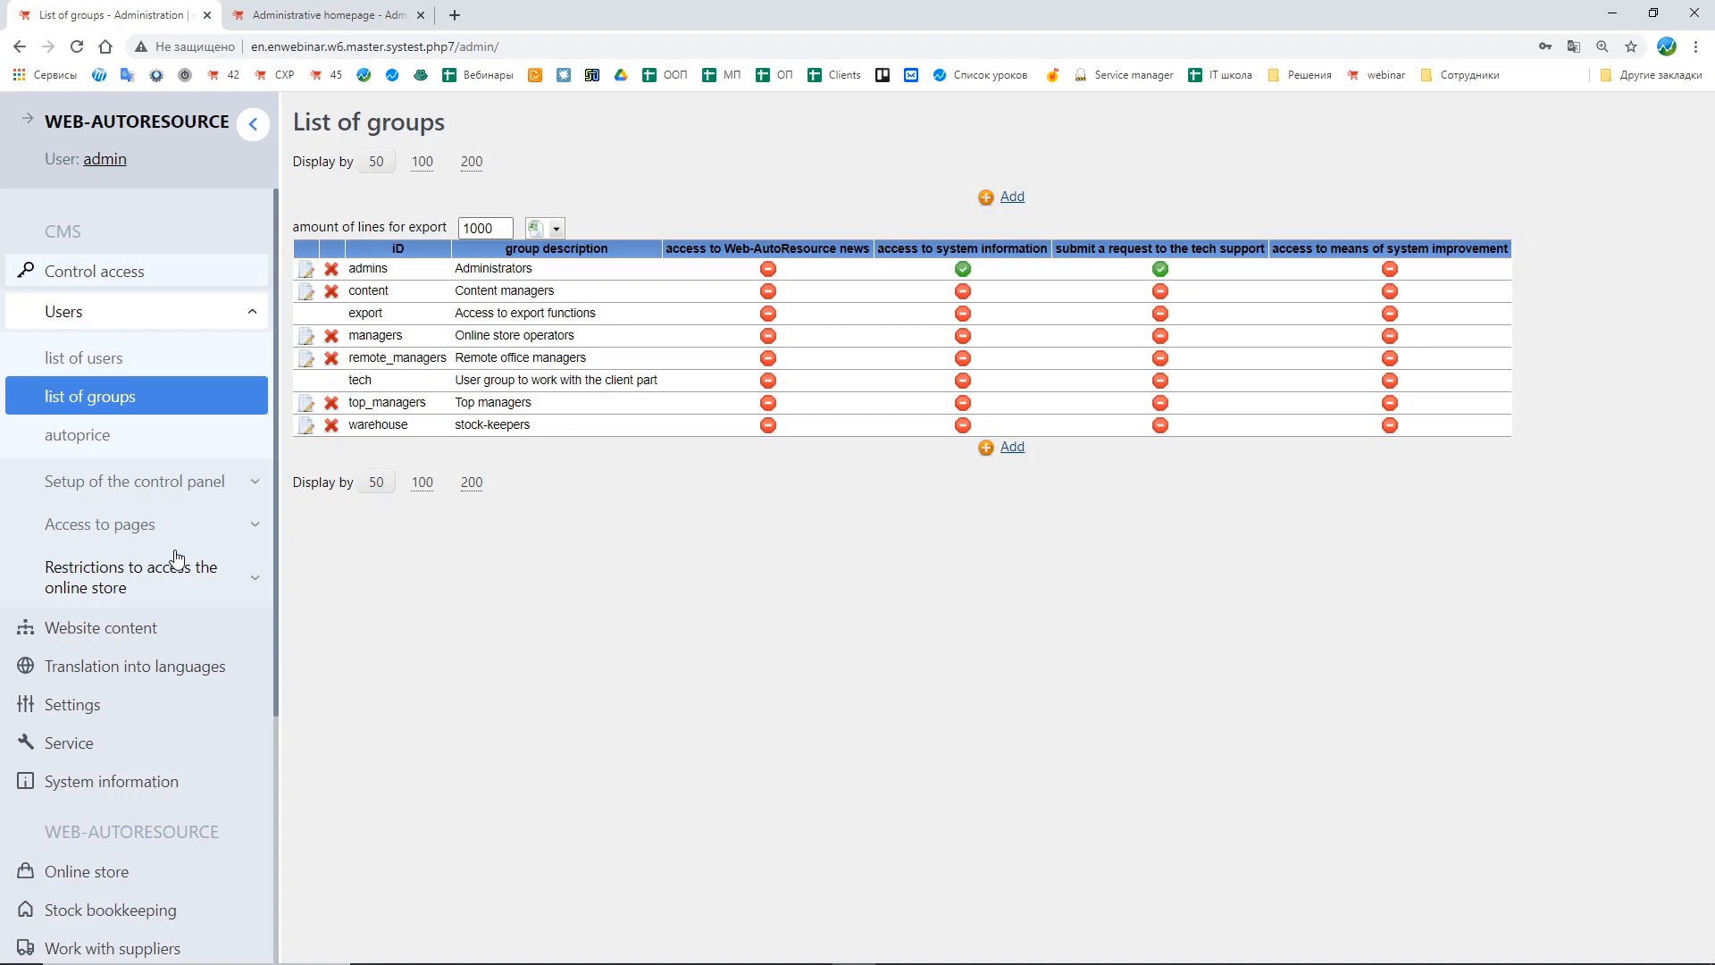
click(105, 321)
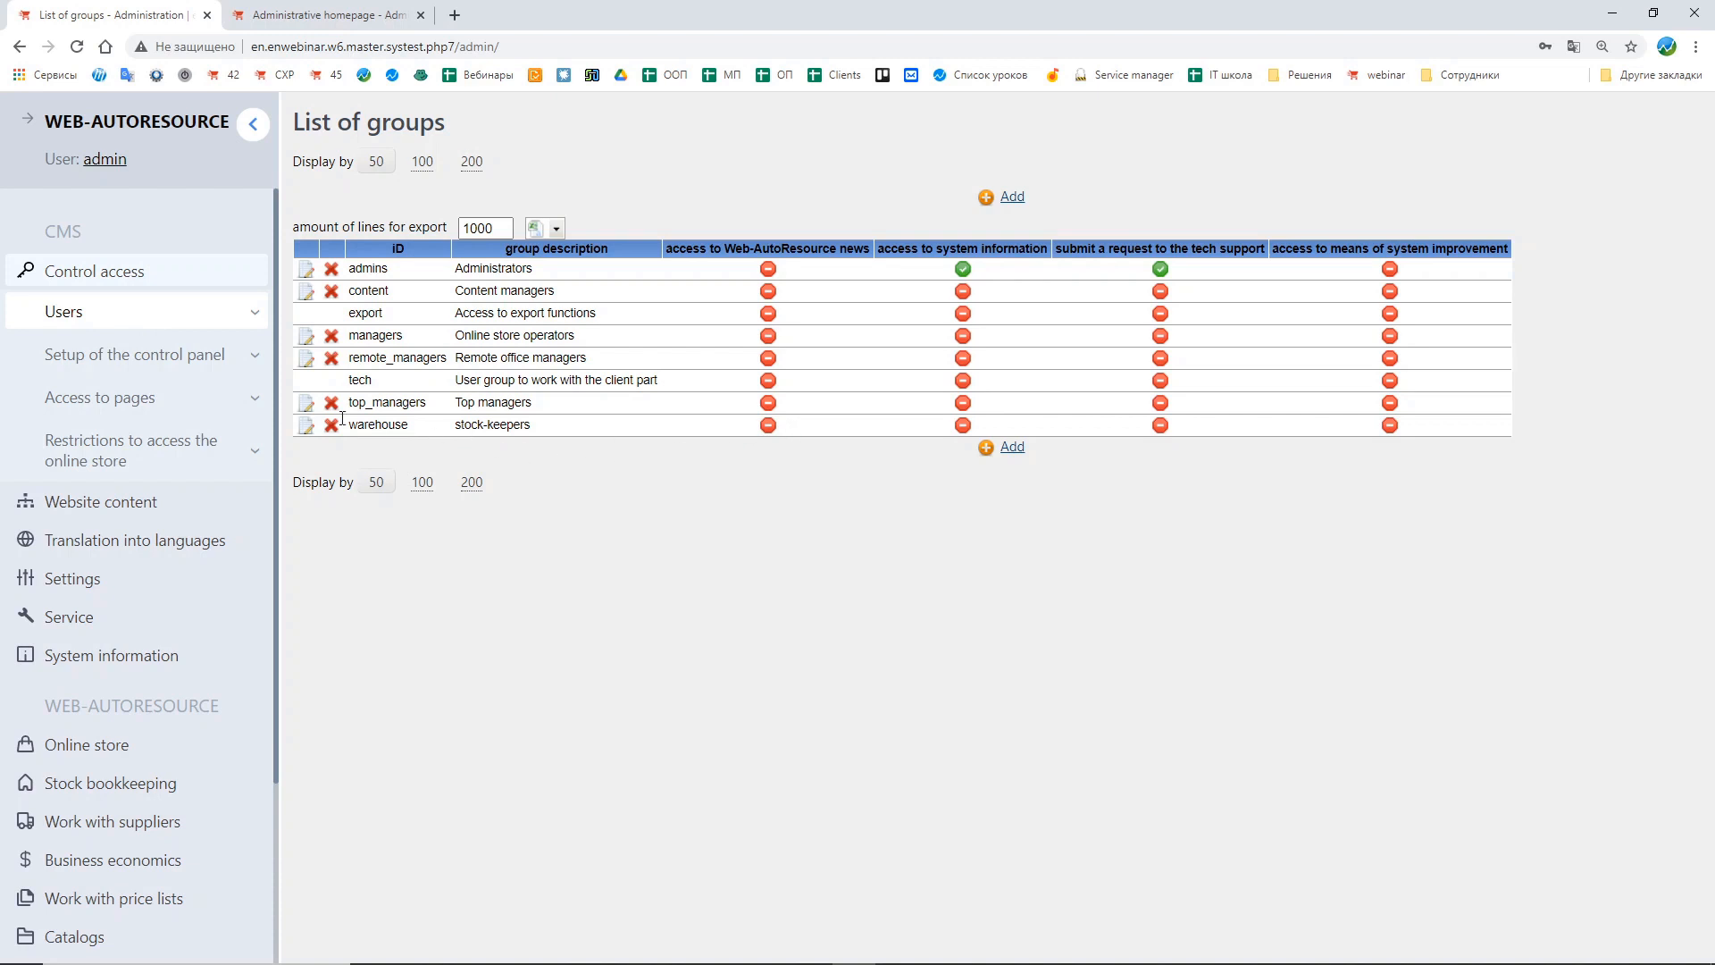
click(109, 361)
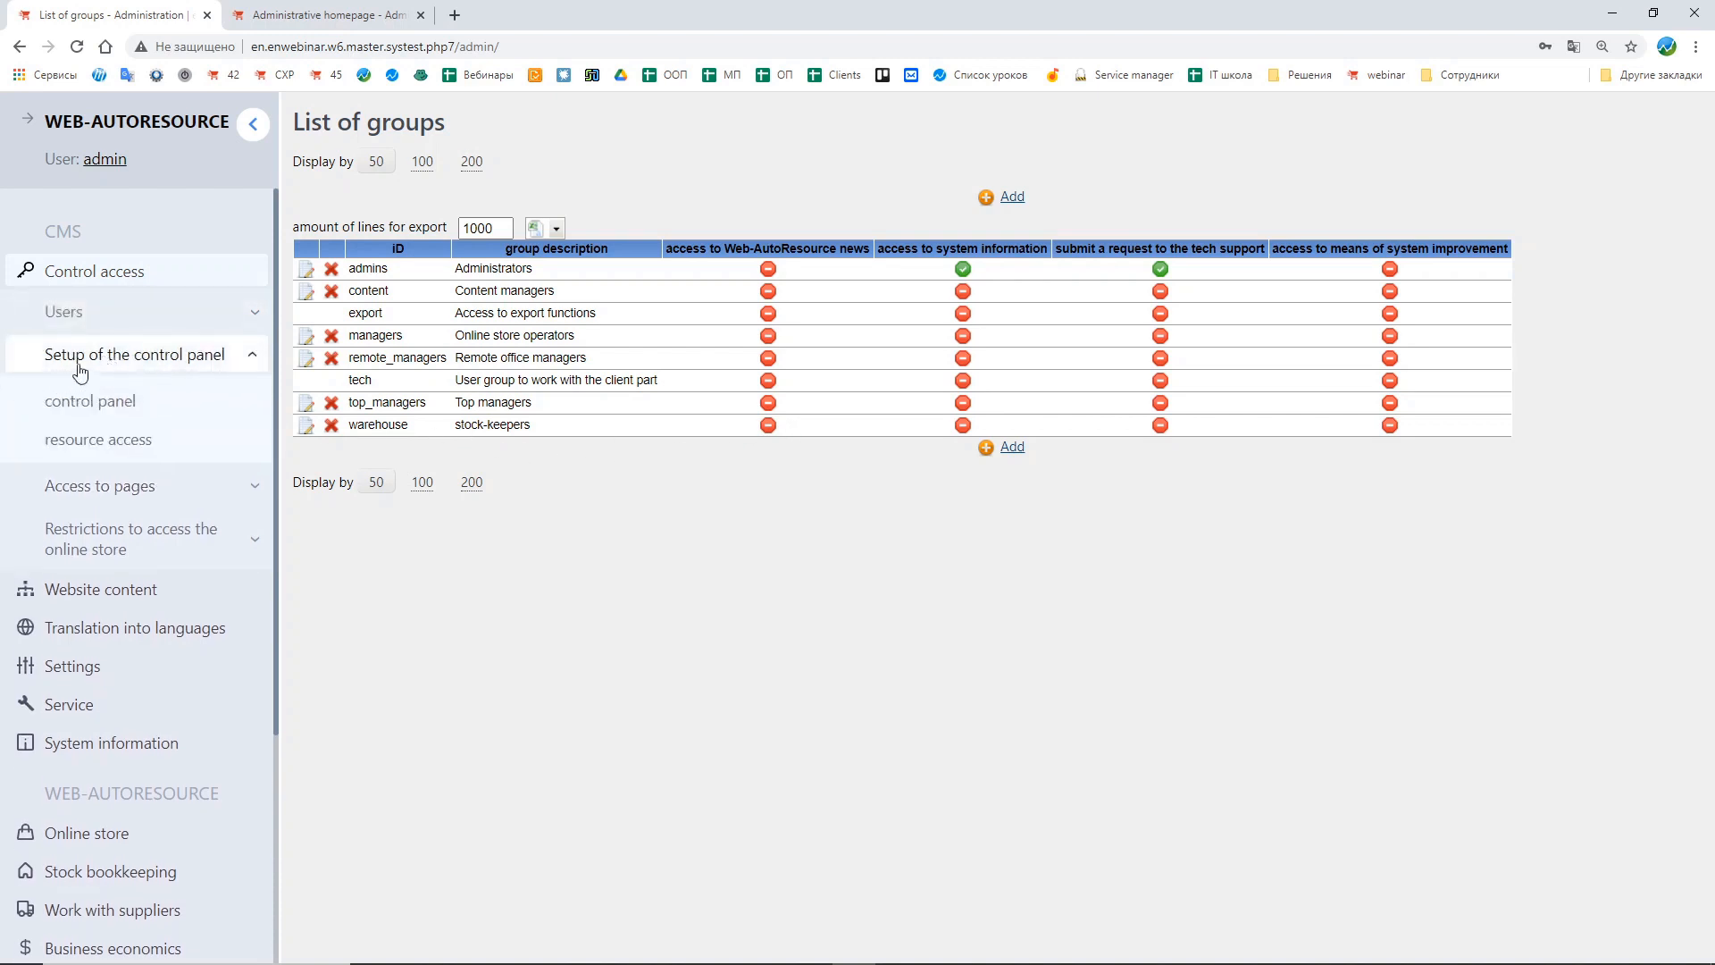
click(172, 453)
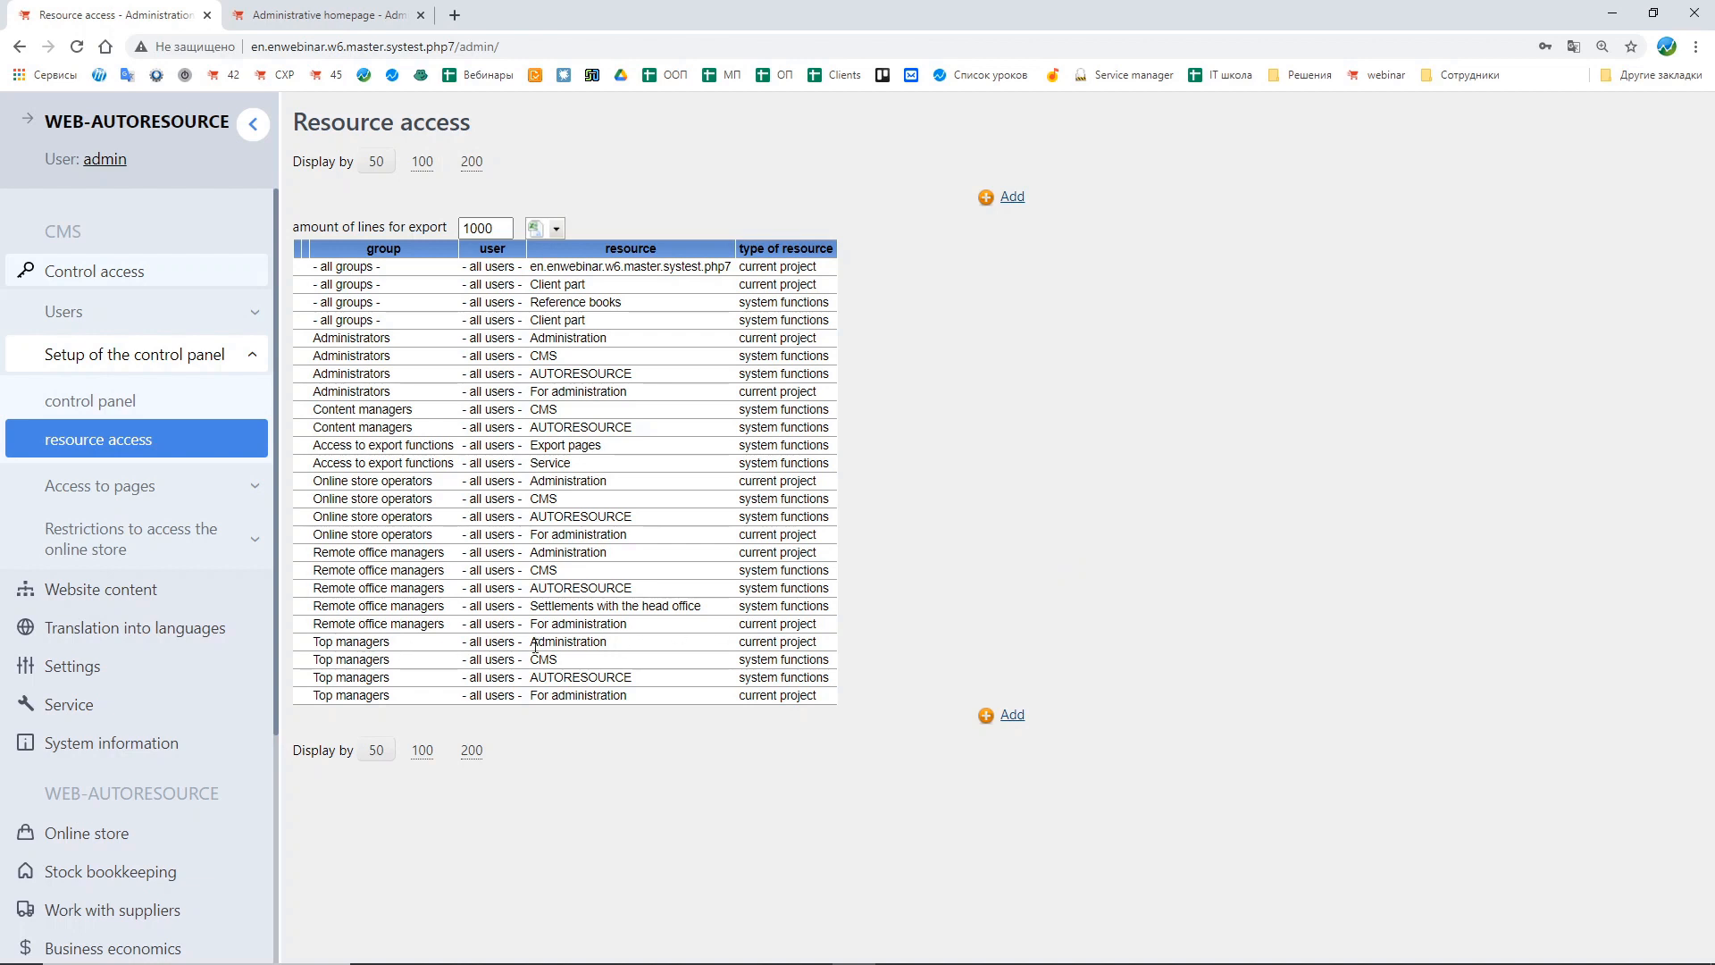
Step: Examine the existing resource access entries for each group, user and resource type
drag(533, 643, 648, 645)
click(312, 704)
drag(311, 698, 406, 696)
click(777, 808)
drag(313, 650, 411, 652)
drag(531, 644, 621, 652)
click(700, 596)
drag(754, 643, 824, 649)
double_click(535, 663)
click(739, 665)
drag(740, 663, 823, 661)
click(564, 672)
Step: Start a new resource access entry for the stock-keepers group and all users
click(1007, 720)
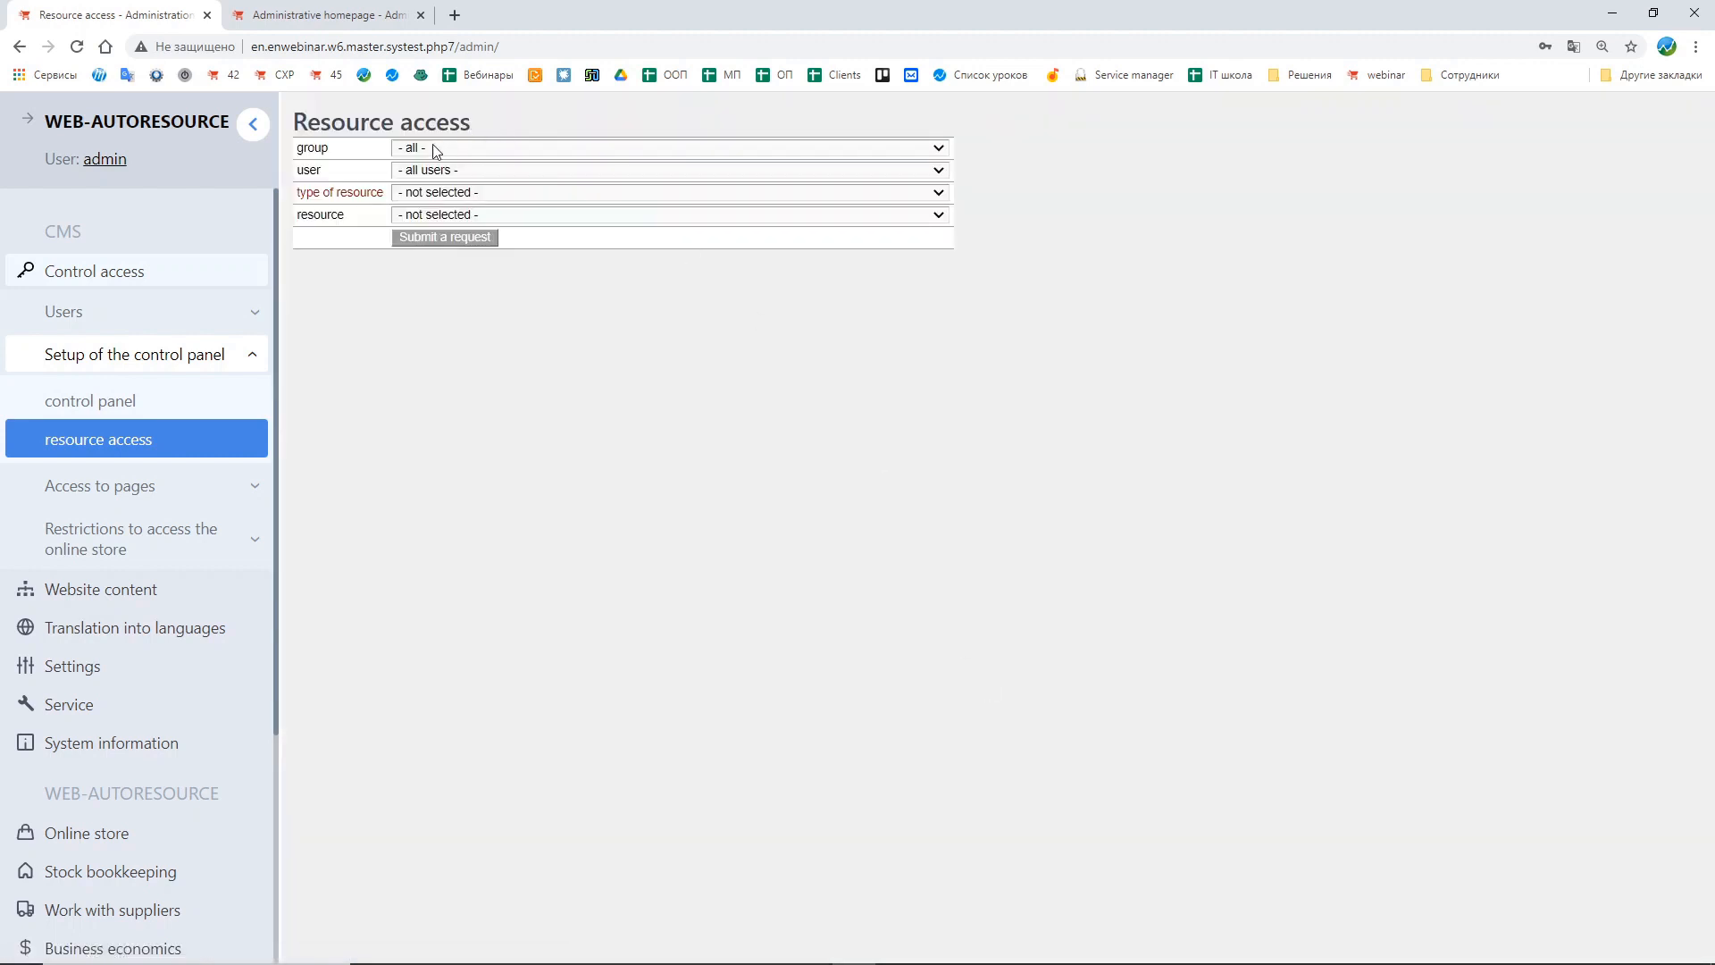
click(423, 148)
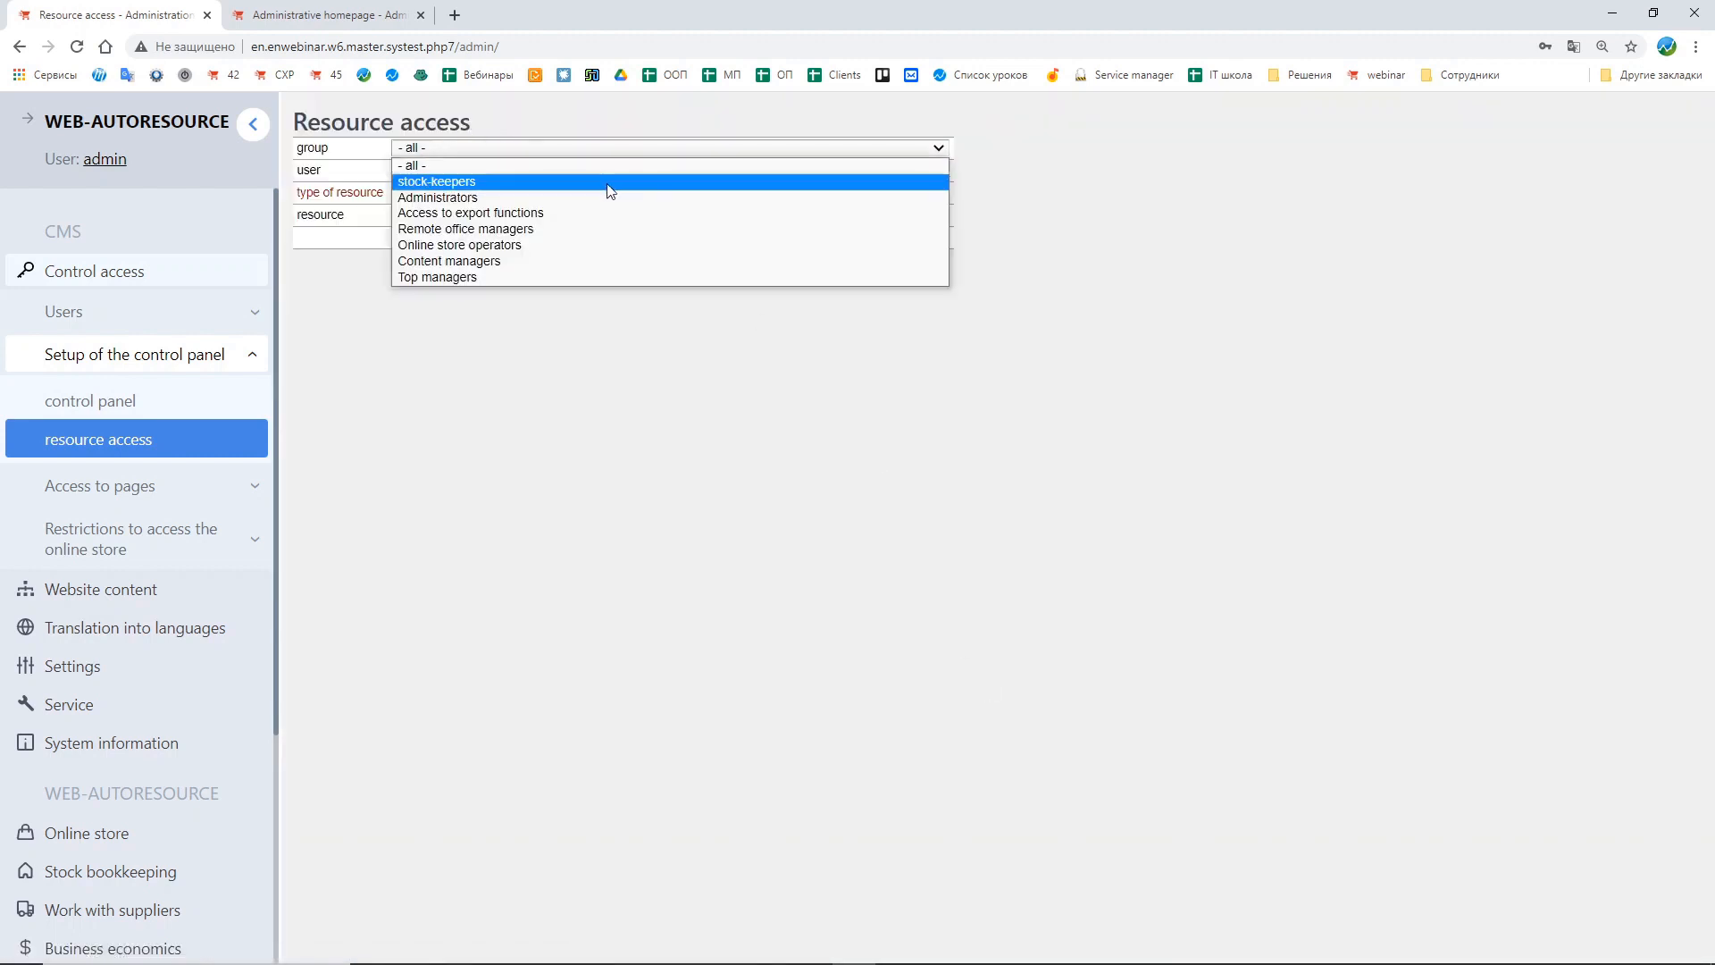
click(562, 182)
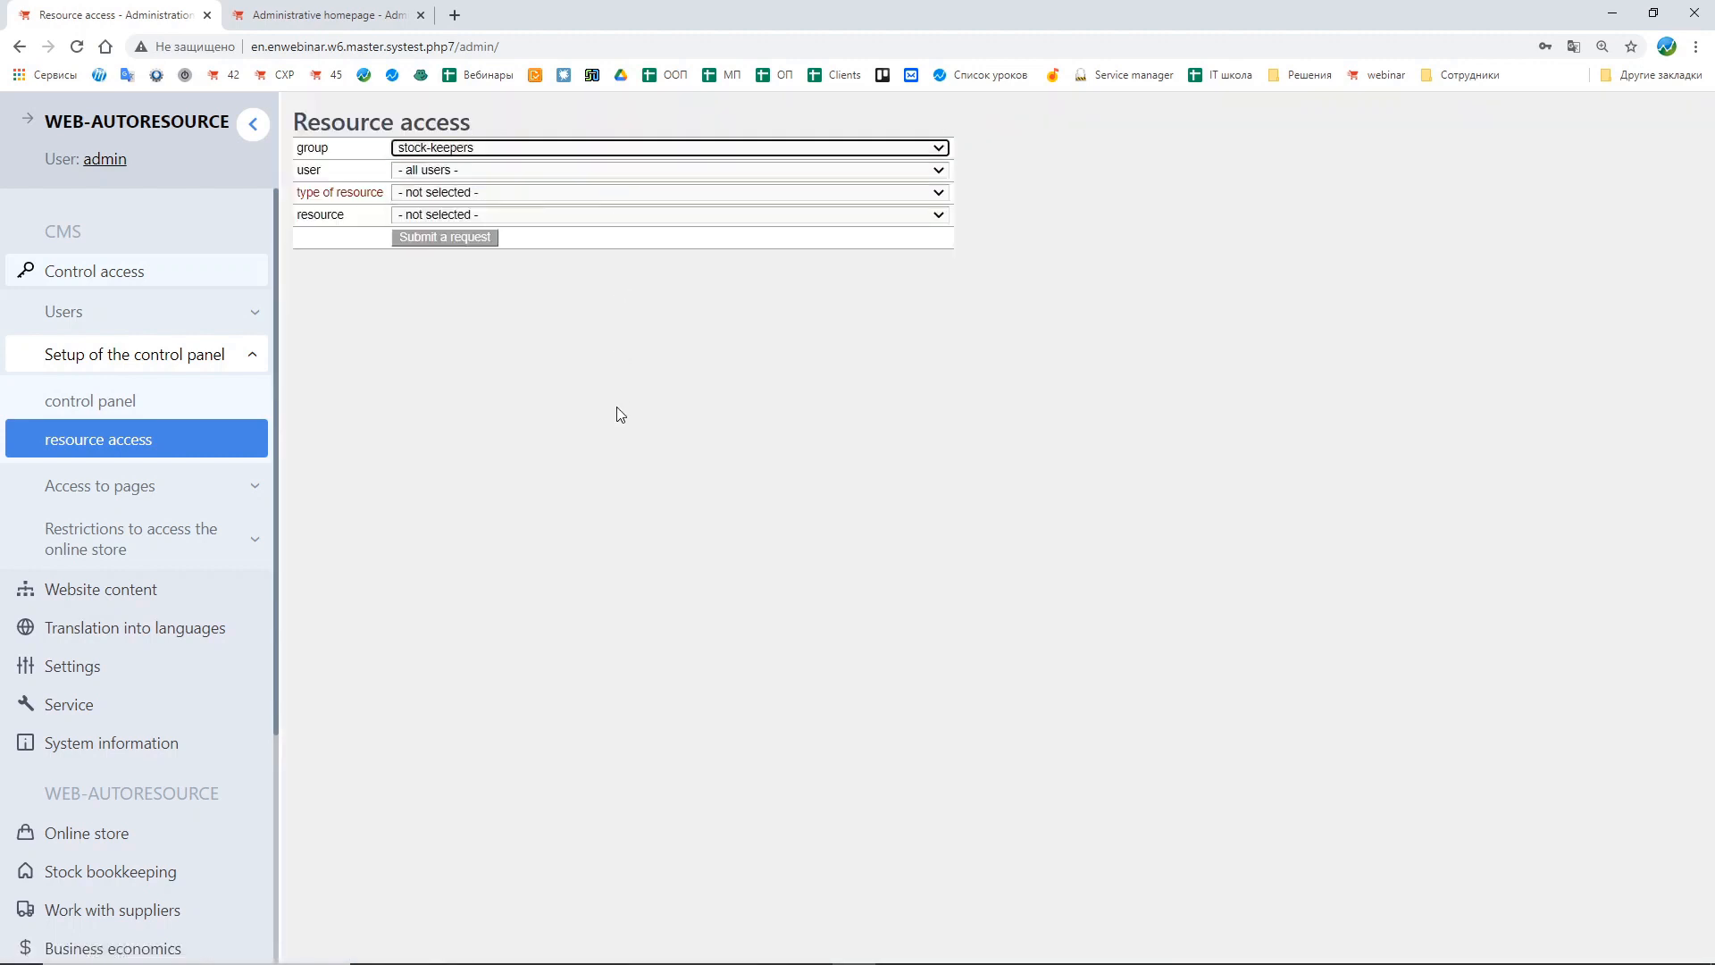
click(450, 171)
click(456, 189)
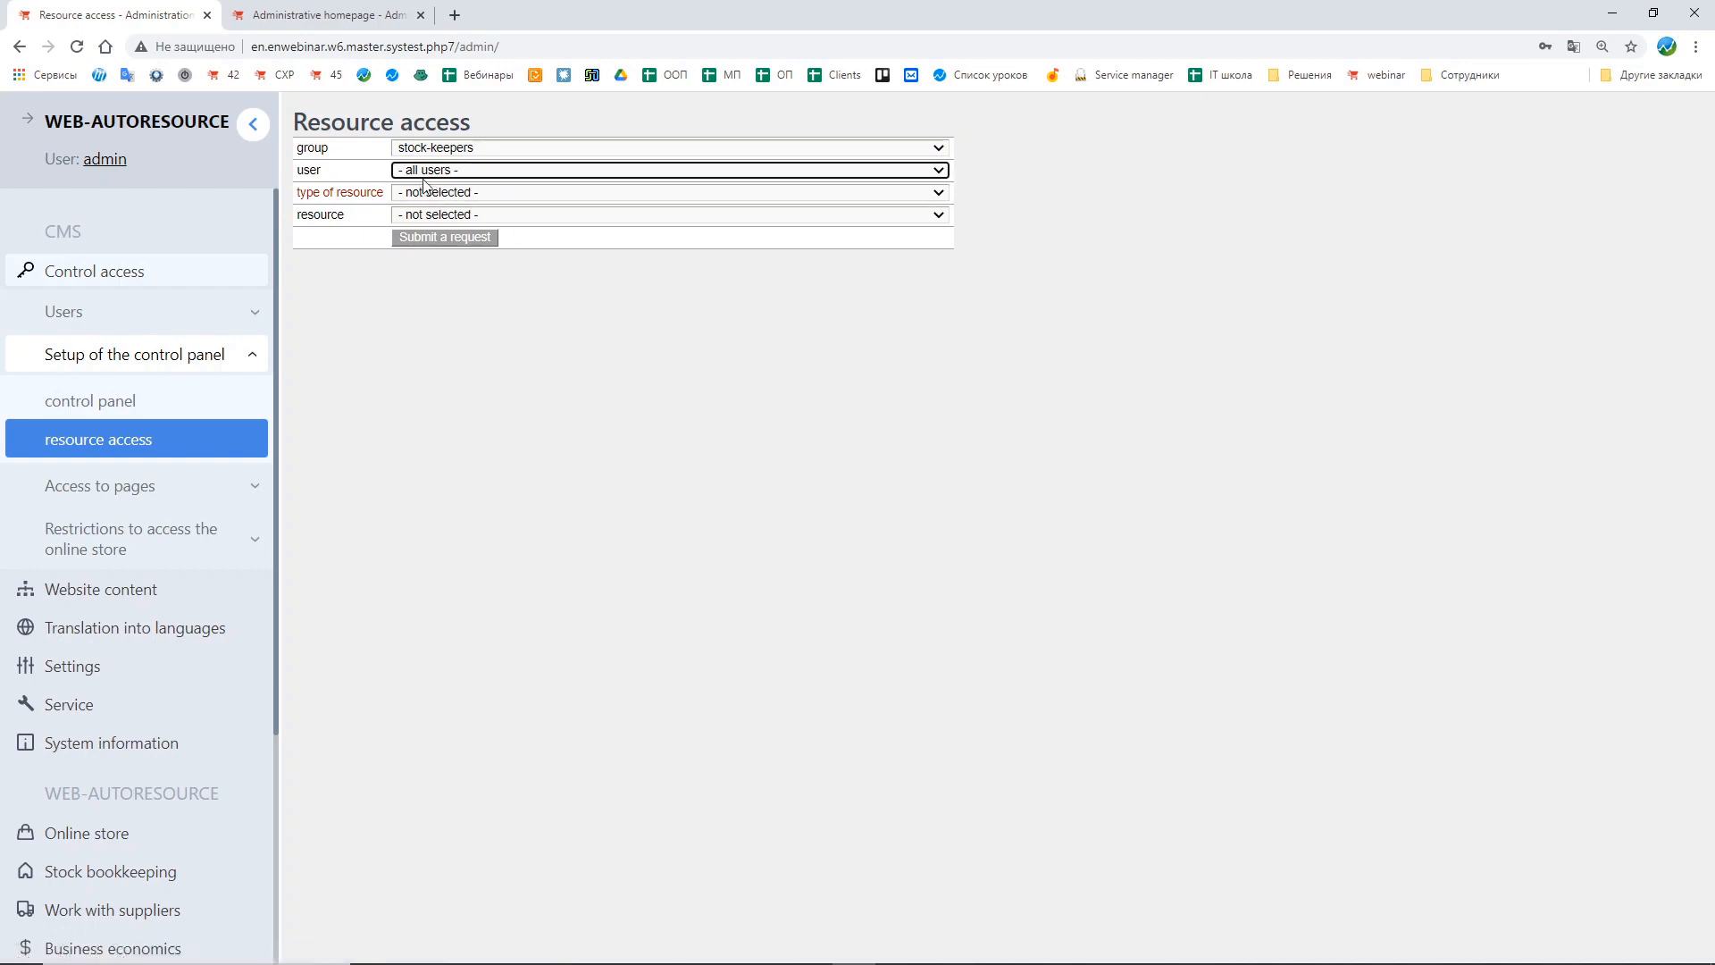
click(461, 172)
click(415, 172)
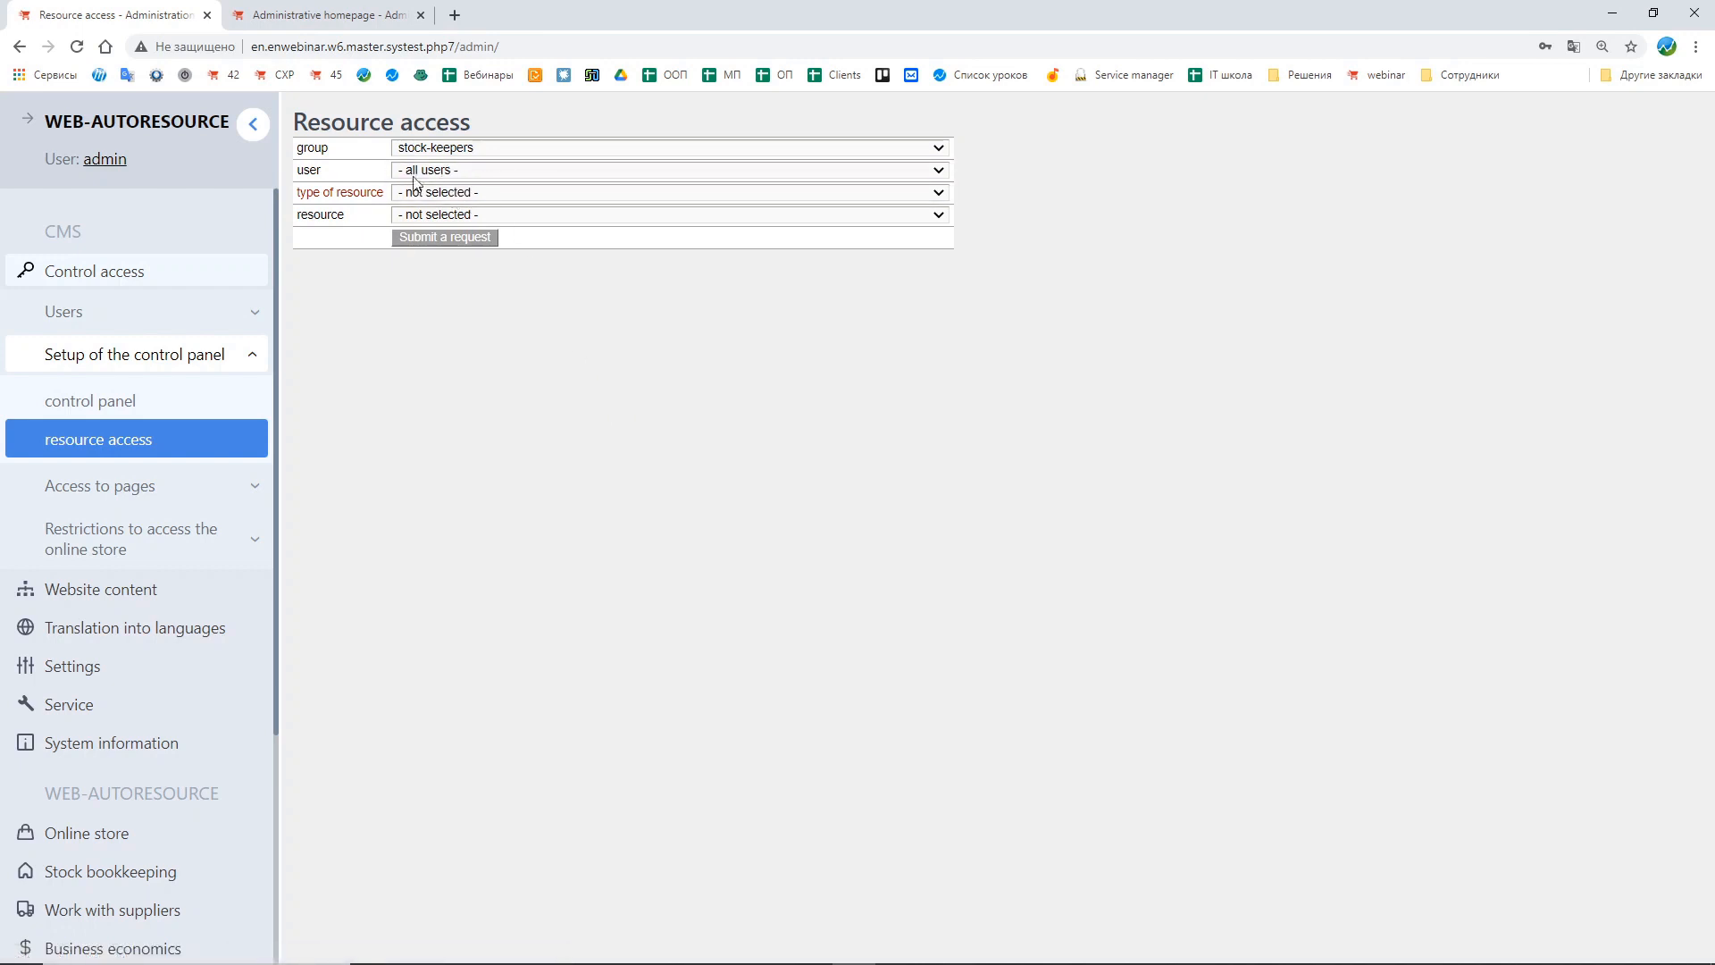
click(414, 173)
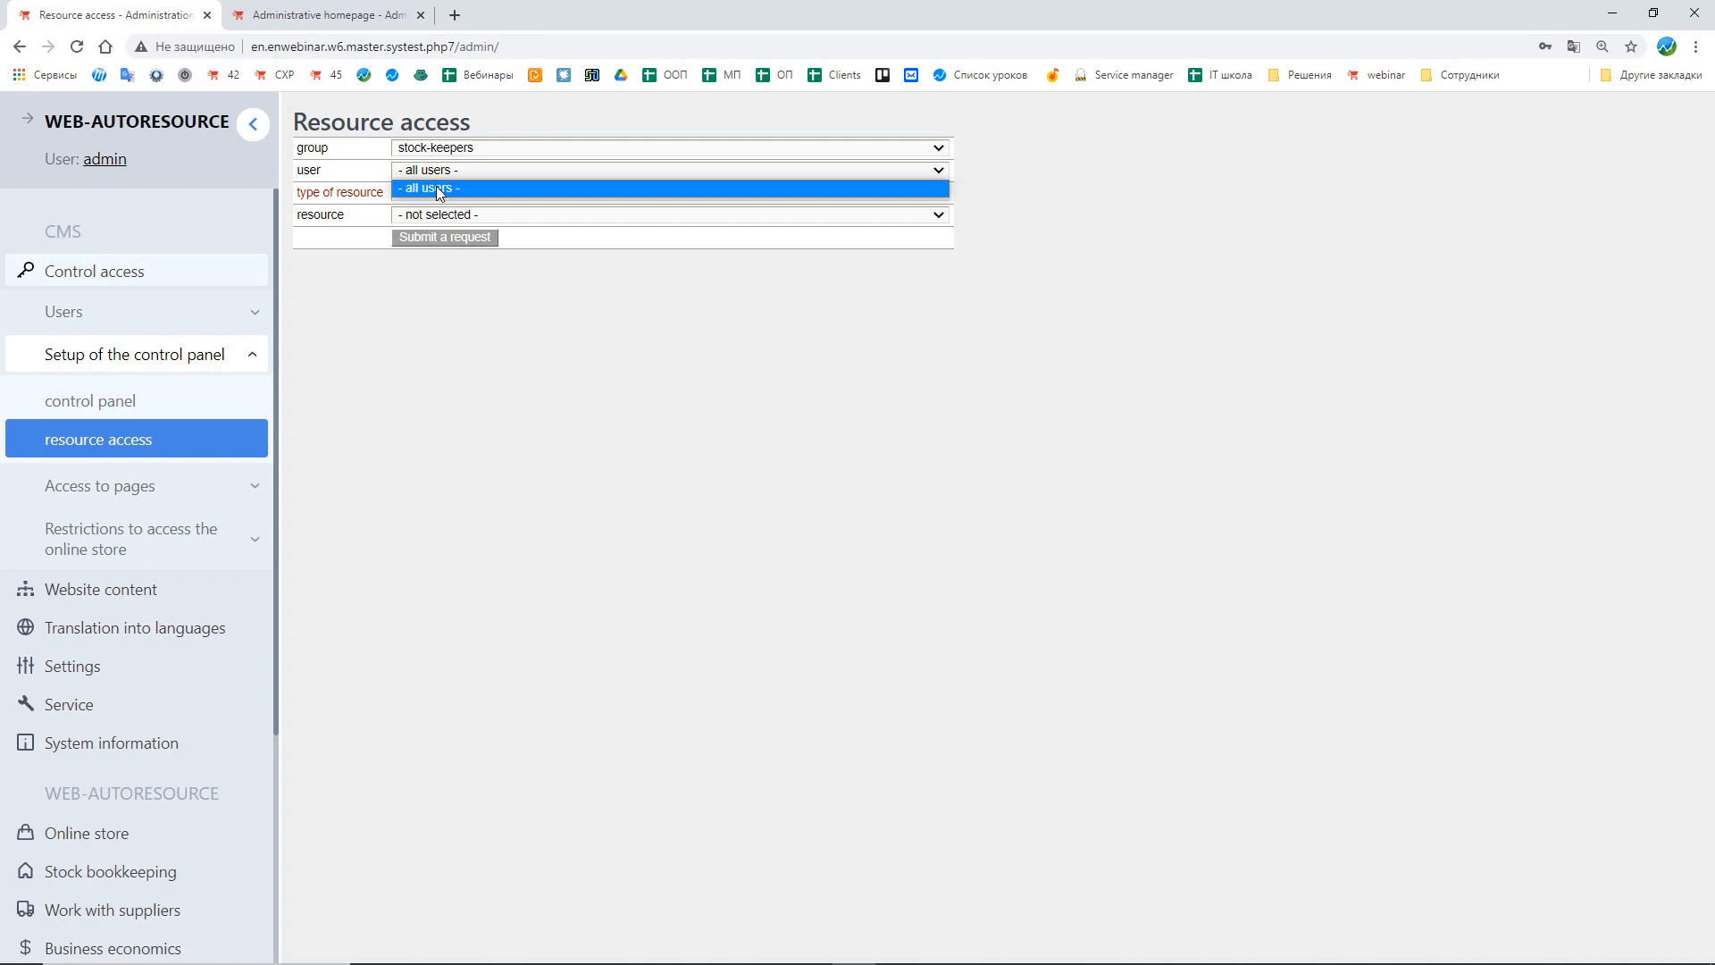
click(361, 179)
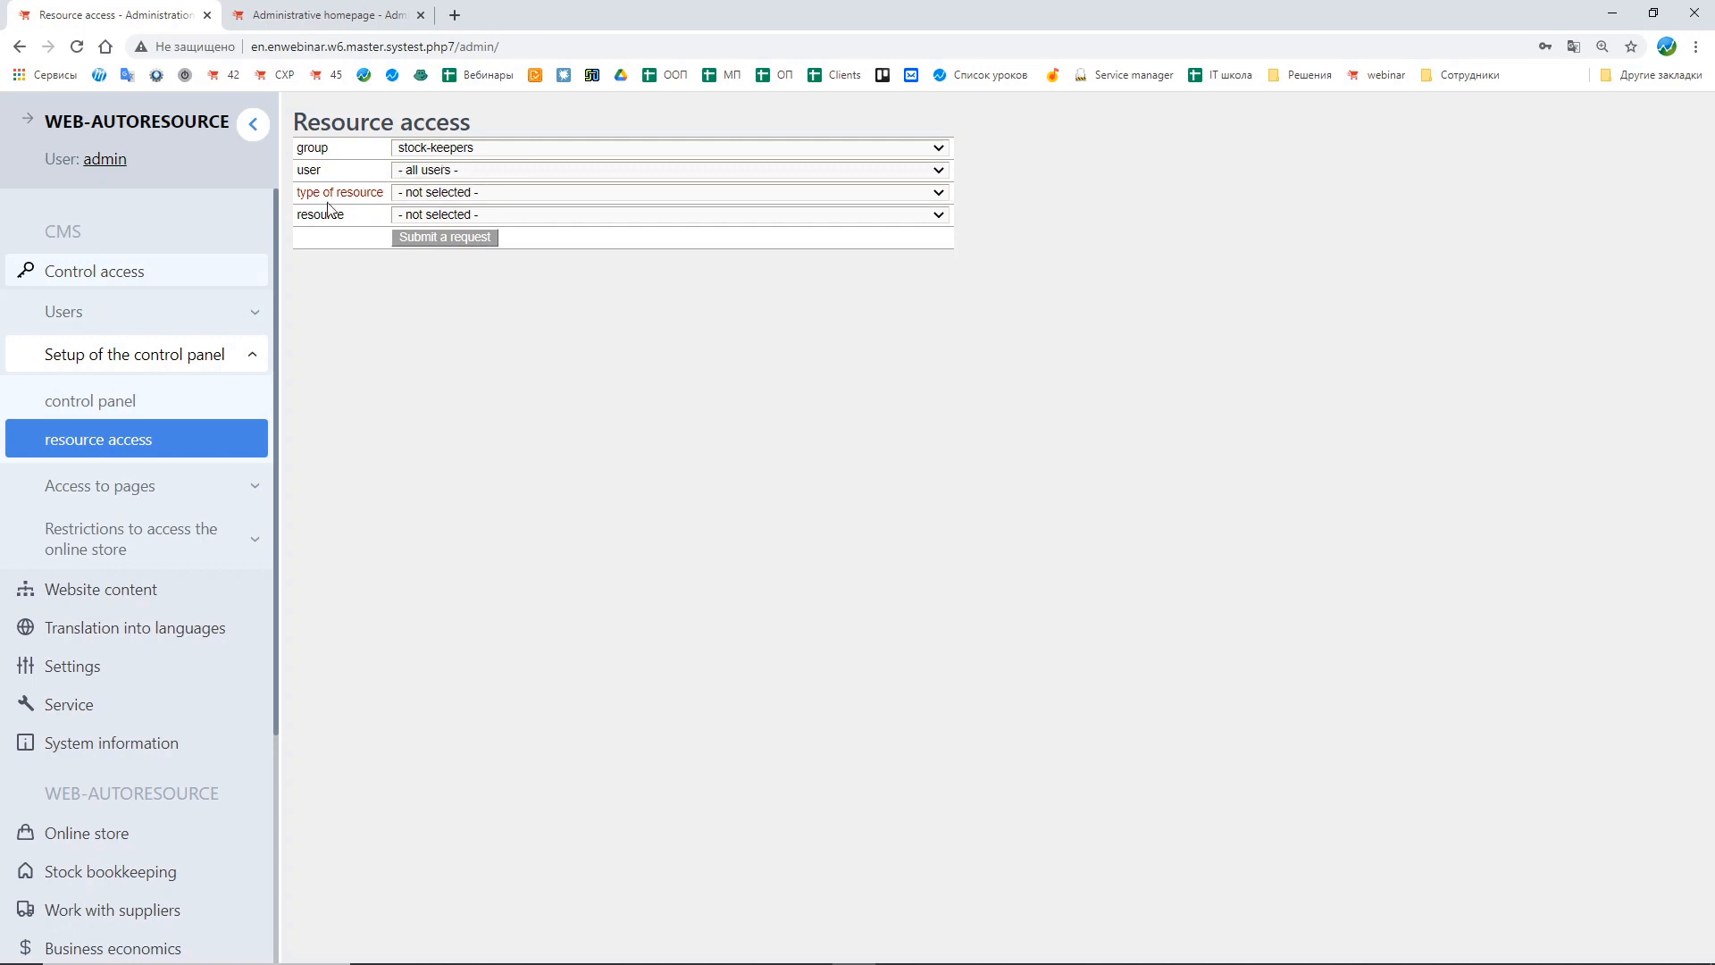
Step: Set the resource type to current project and the resource to Administration, and submit the entry
click(446, 191)
click(450, 220)
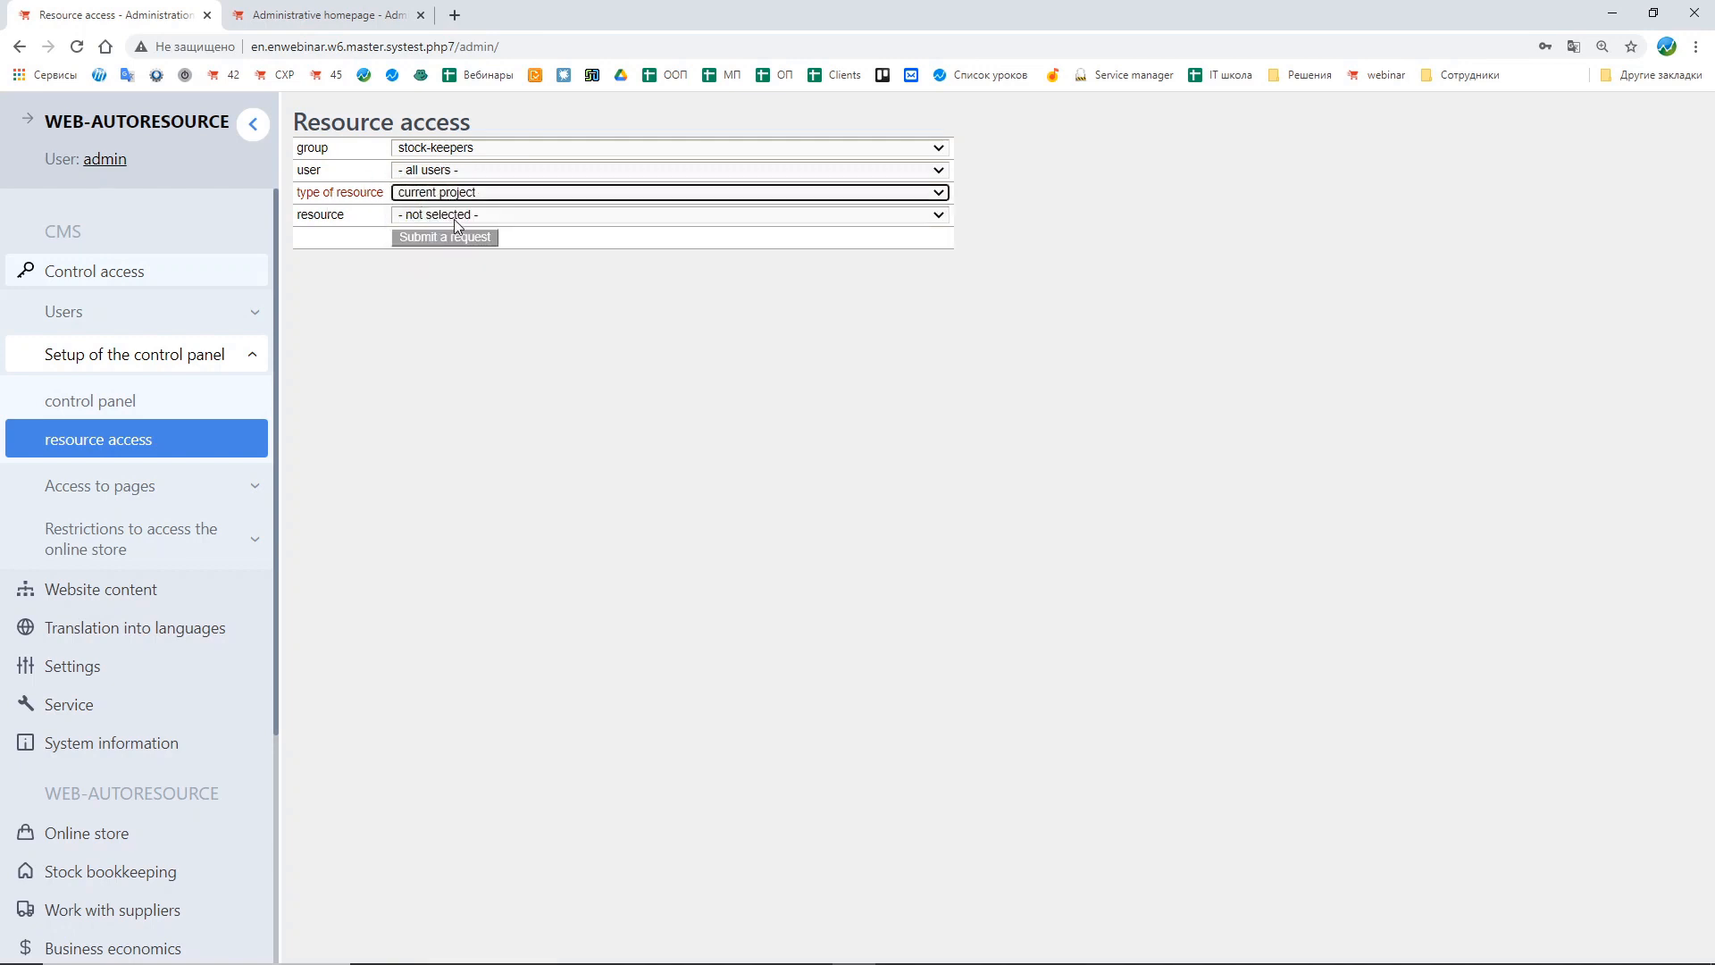
click(451, 217)
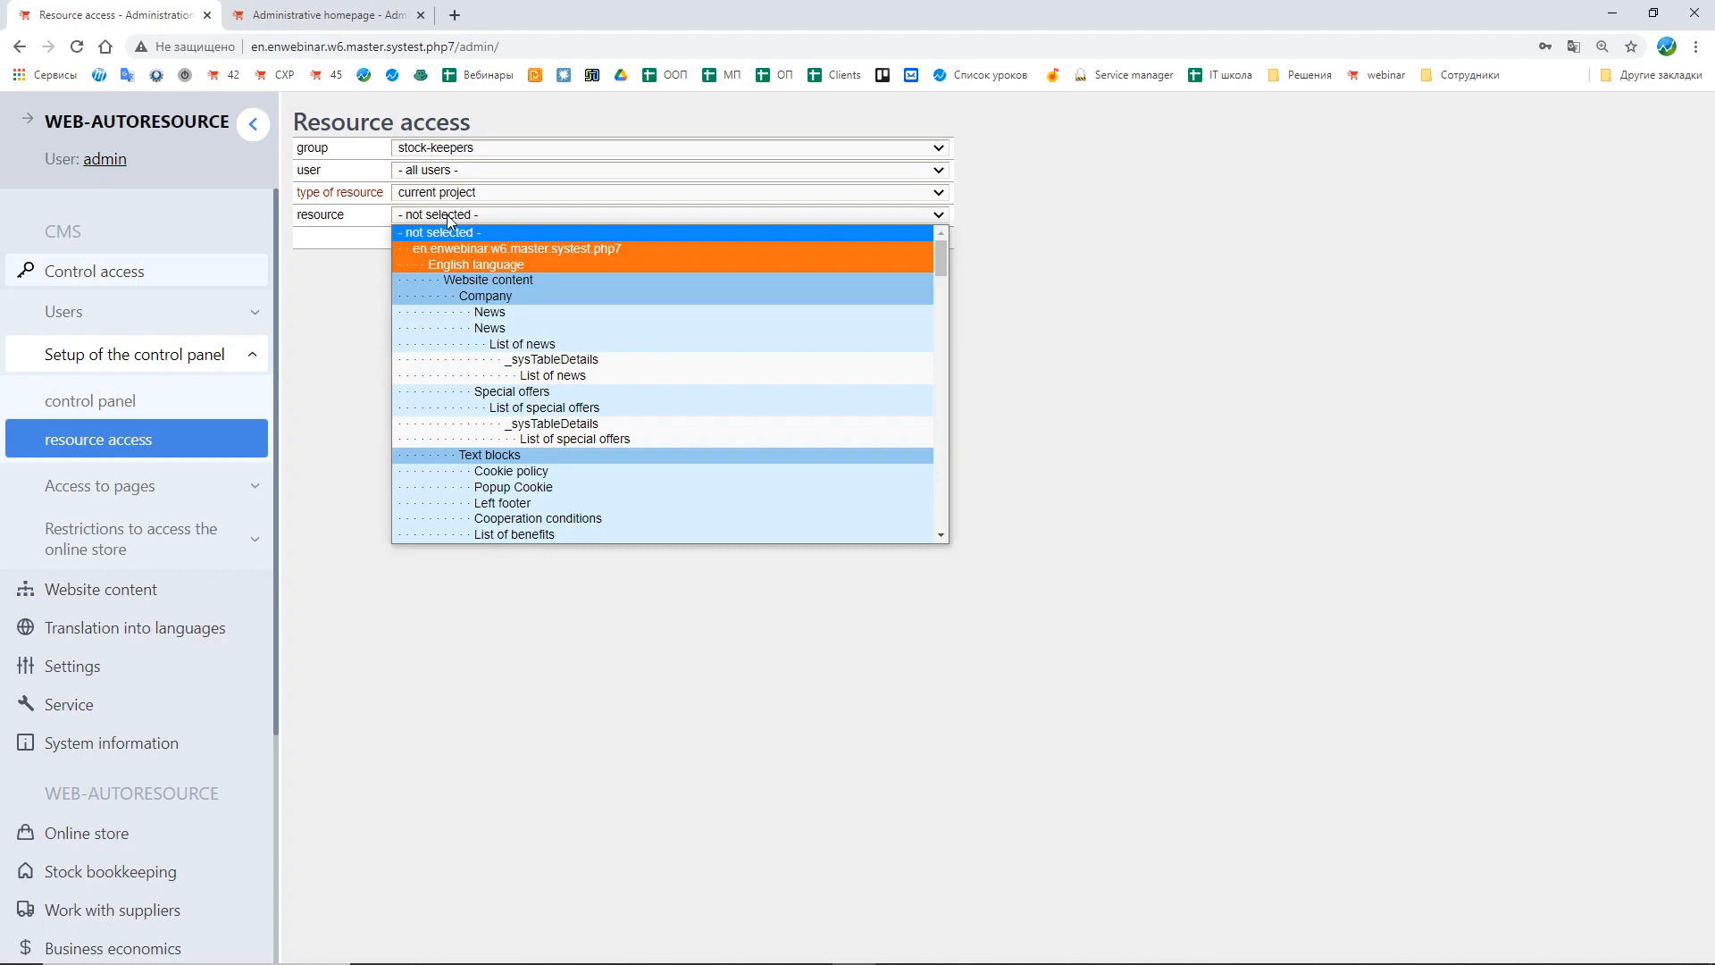
scroll(558, 297, down, 10)
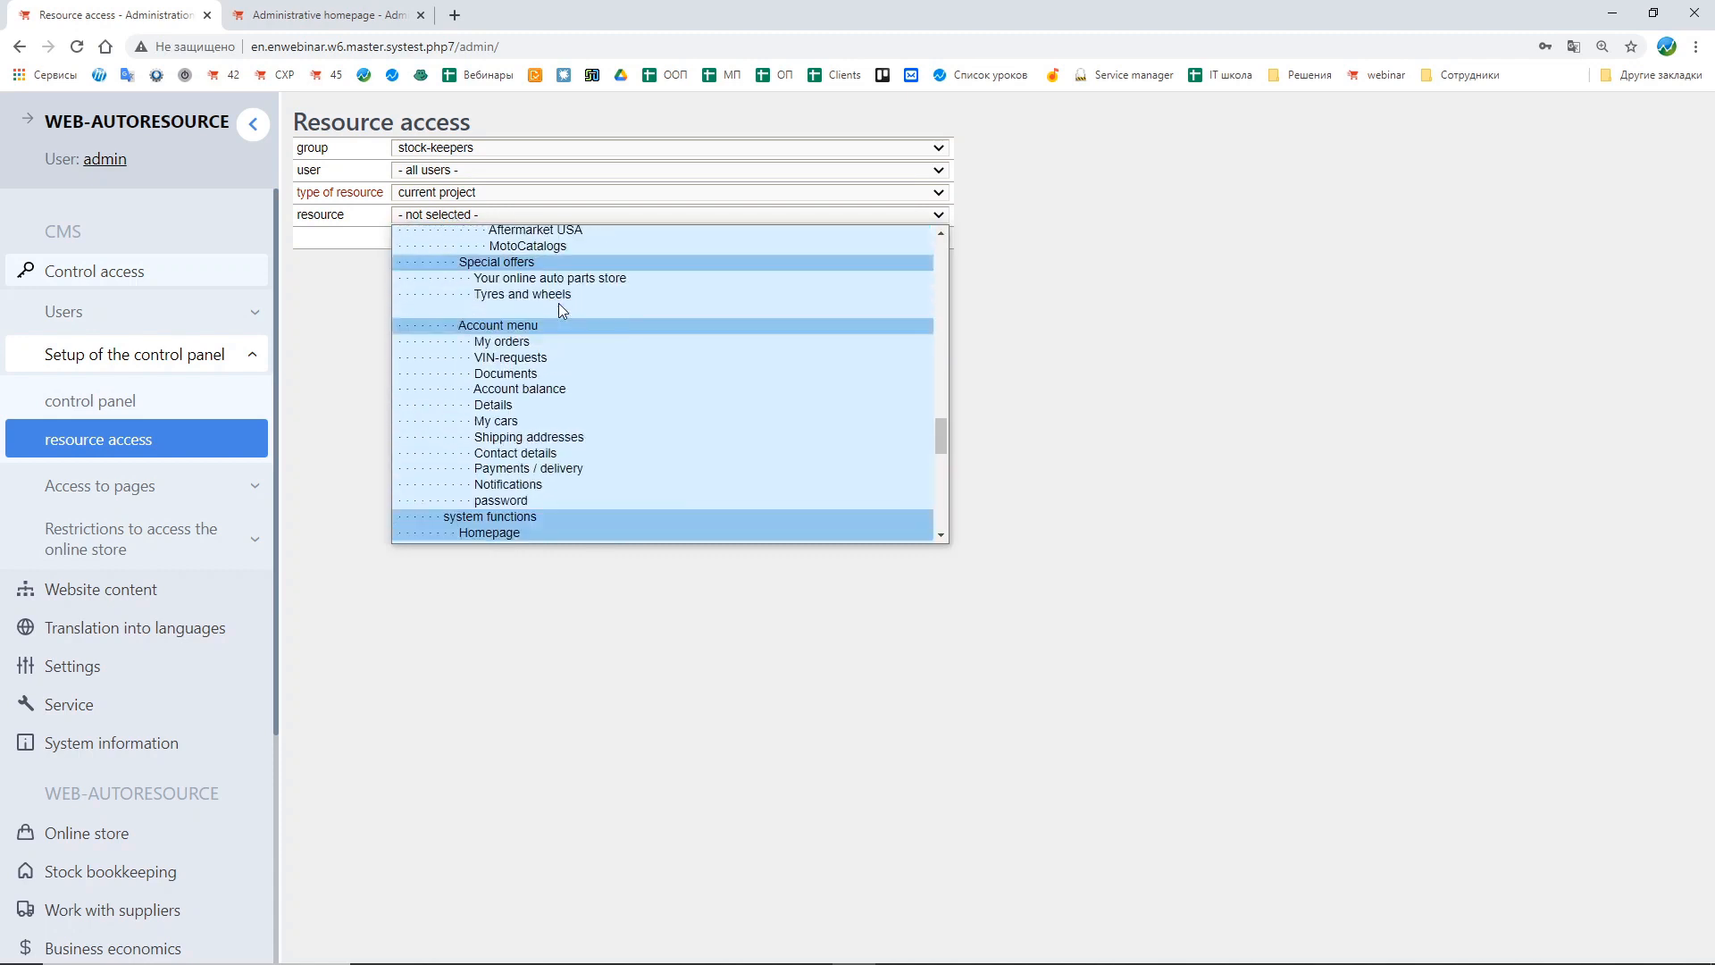
scroll(560, 302, down, 10)
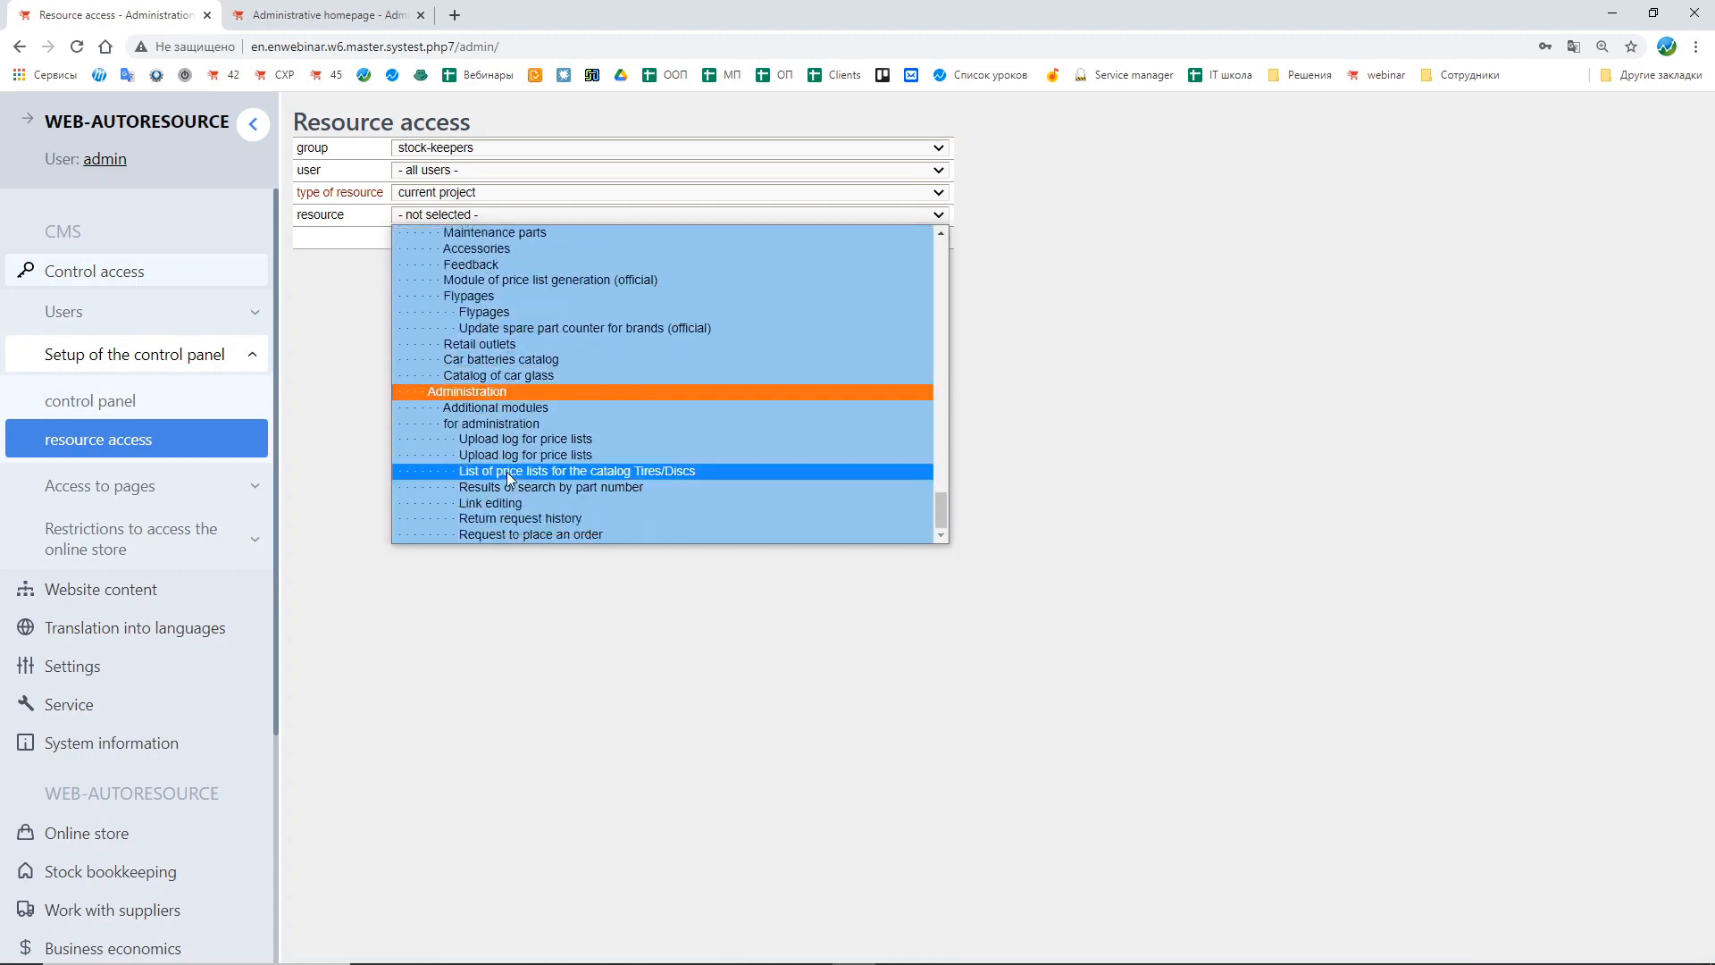
click(502, 396)
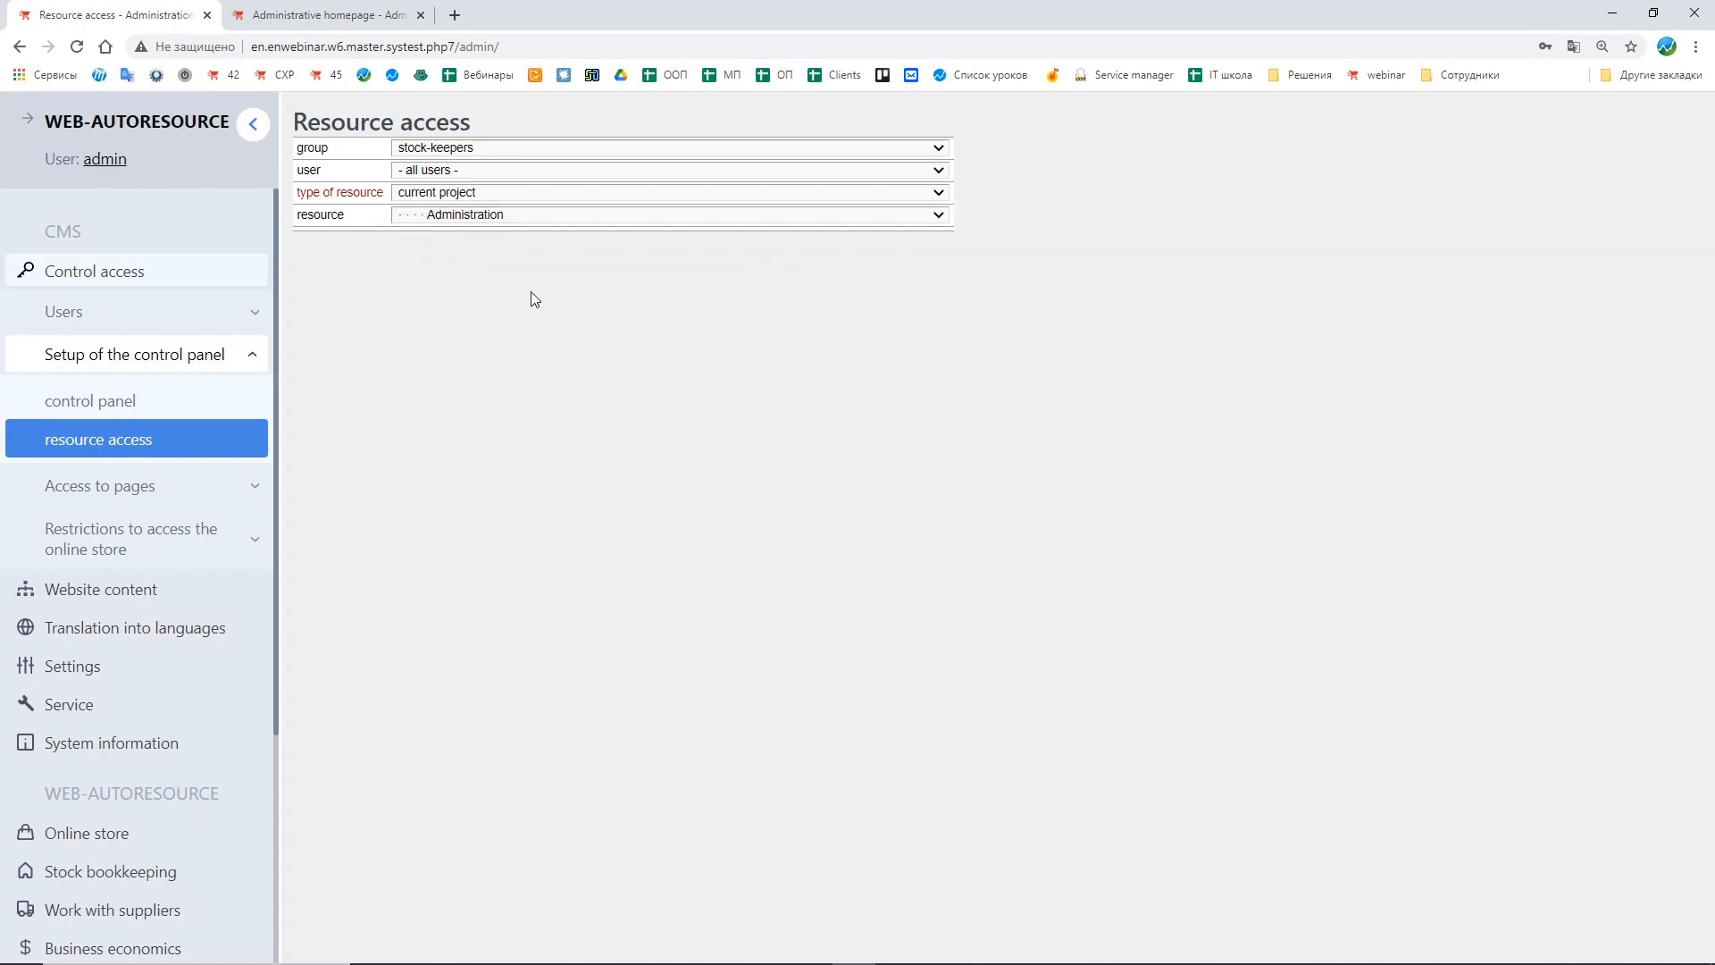
click(561, 171)
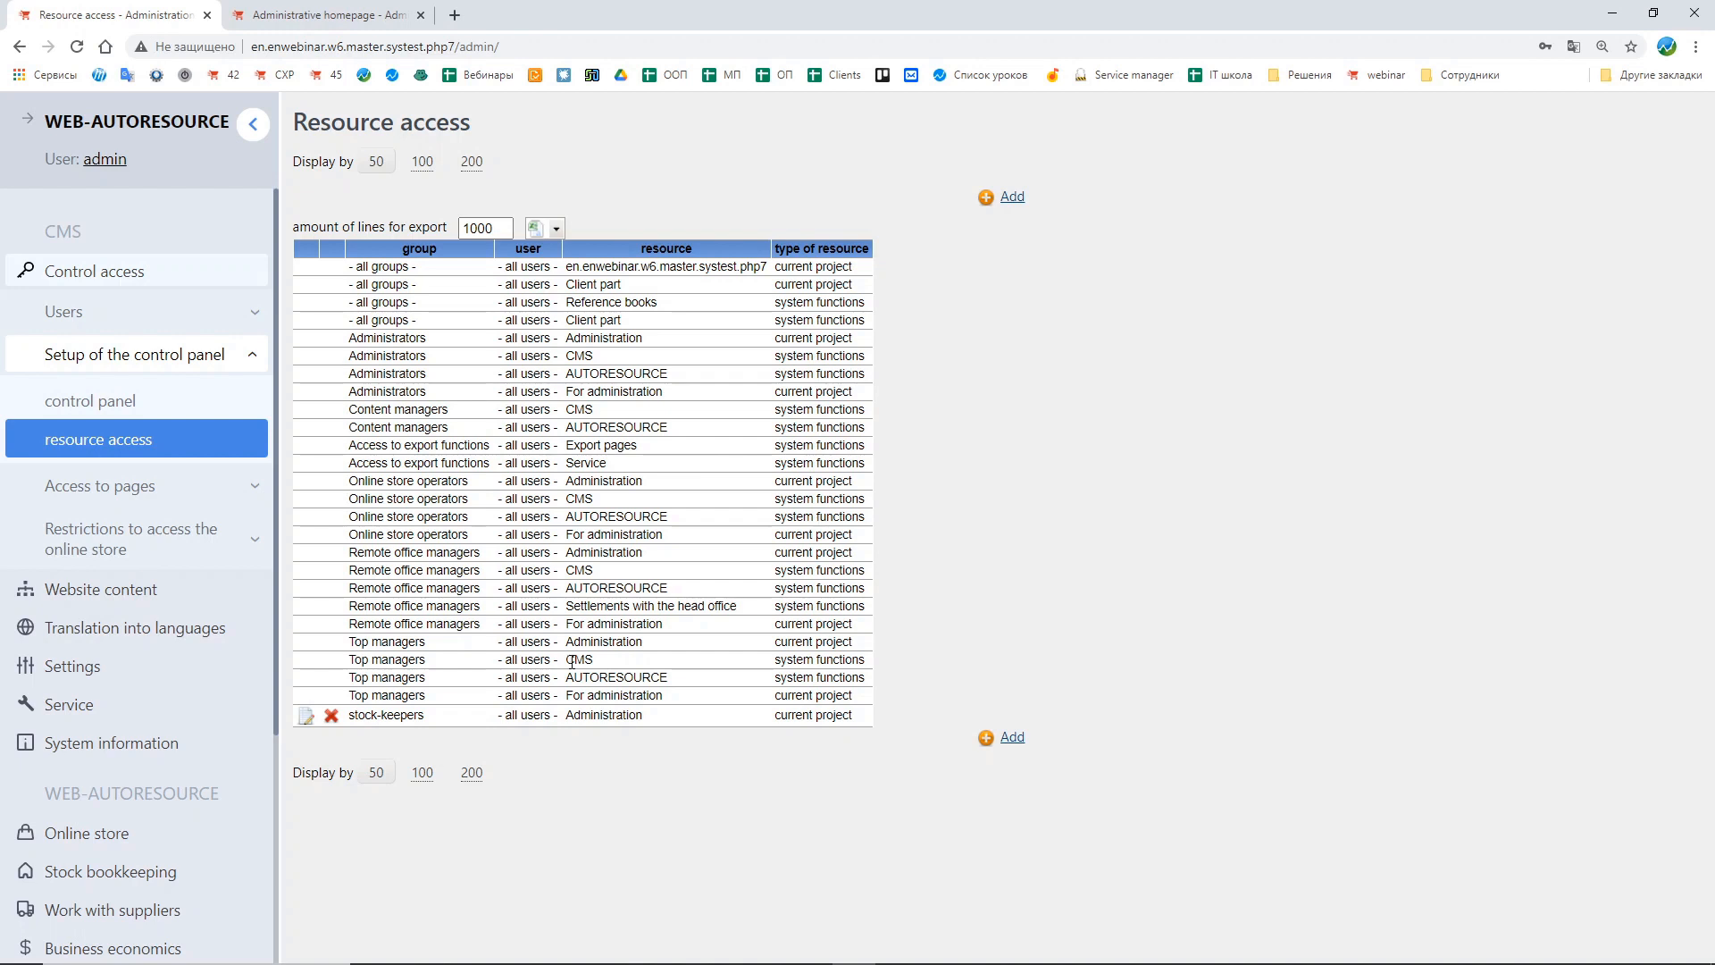
Step: Add a resource access entry for the stock-keepers group with resource type system functions and resource CMS
drag(572, 661, 869, 666)
click(1011, 738)
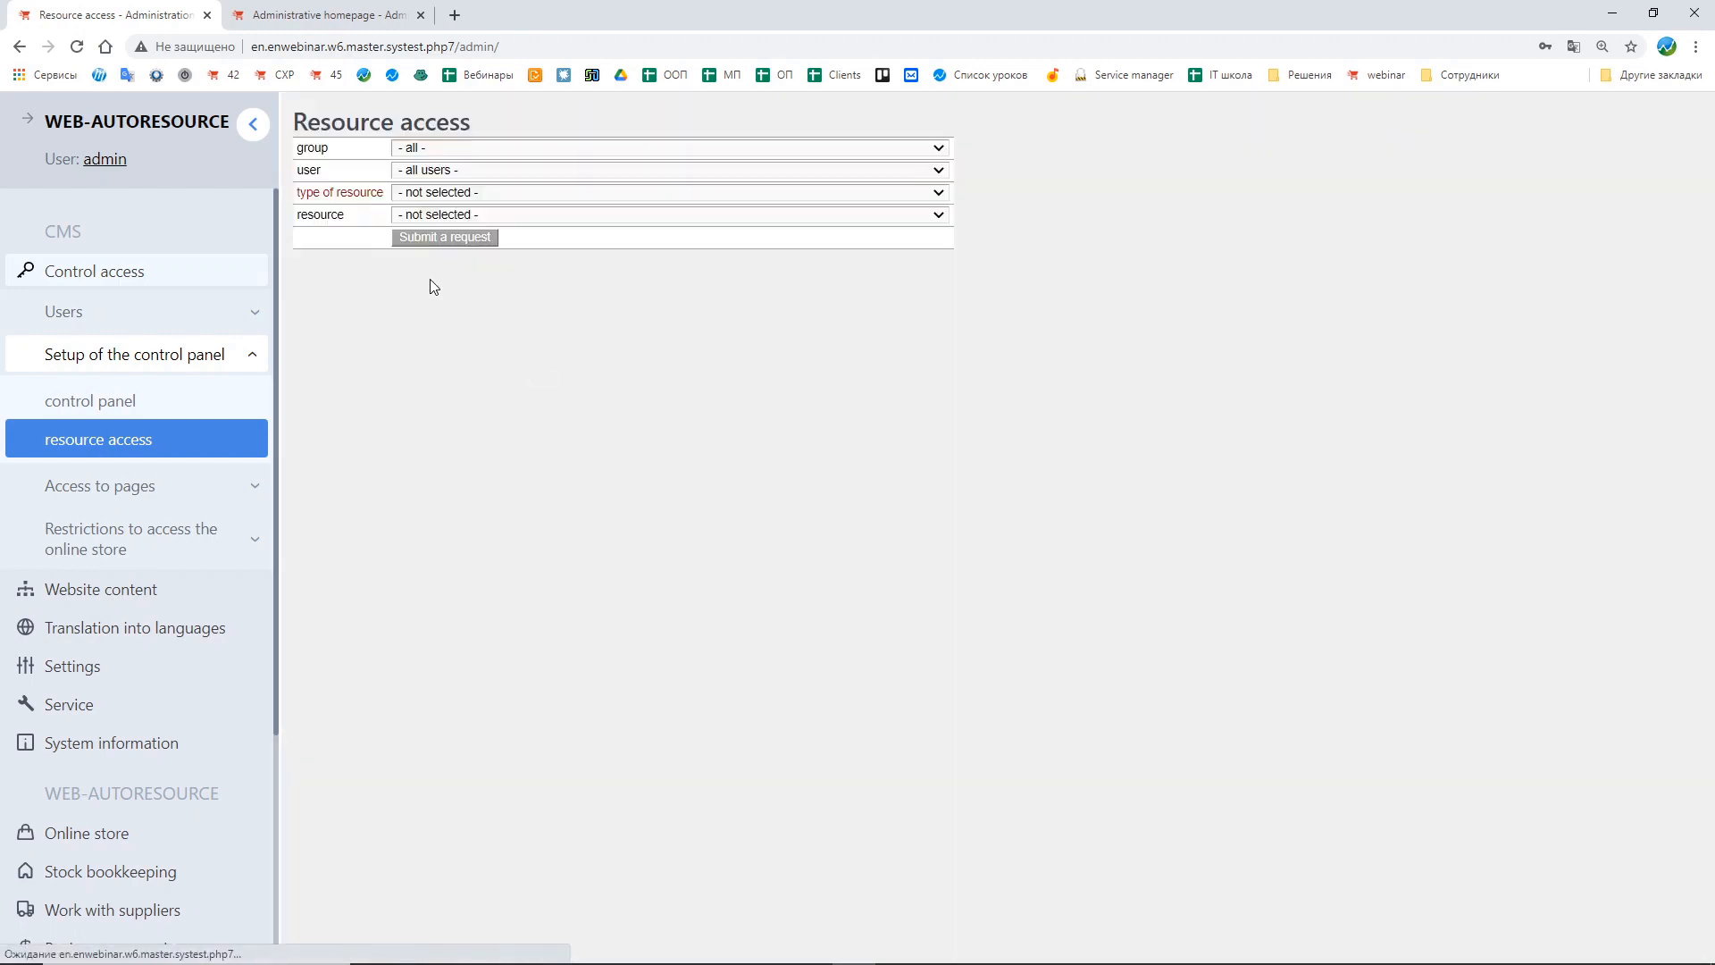
click(425, 149)
click(450, 193)
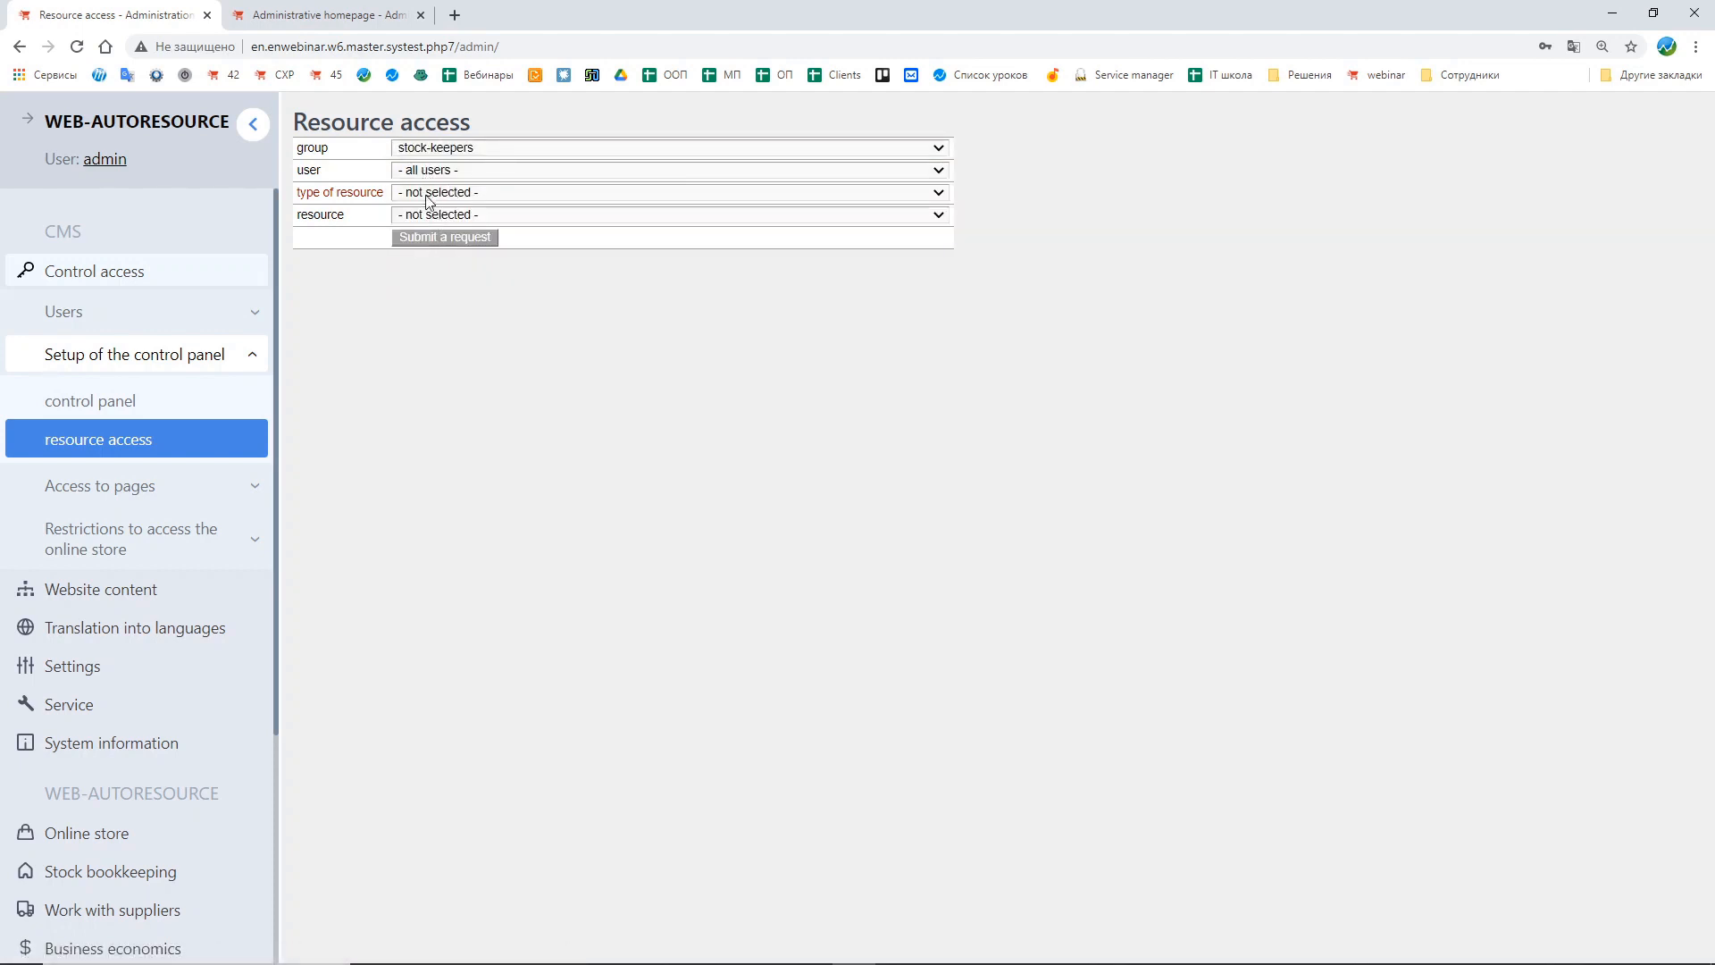
click(428, 193)
click(437, 239)
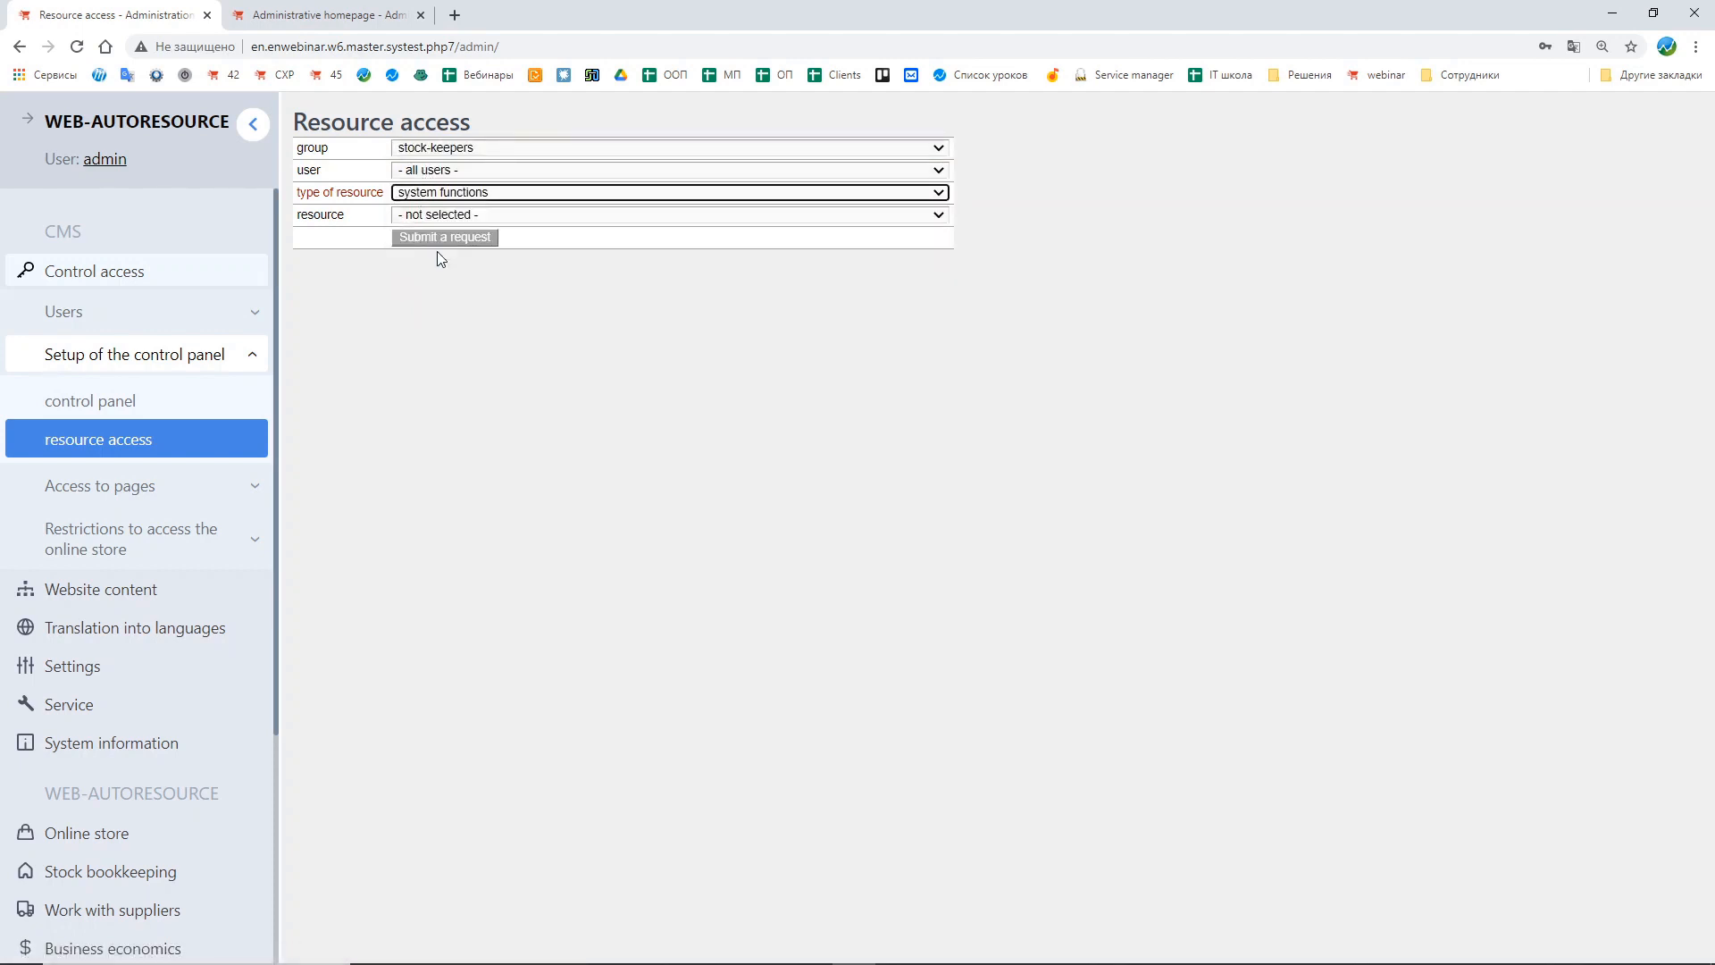
click(425, 217)
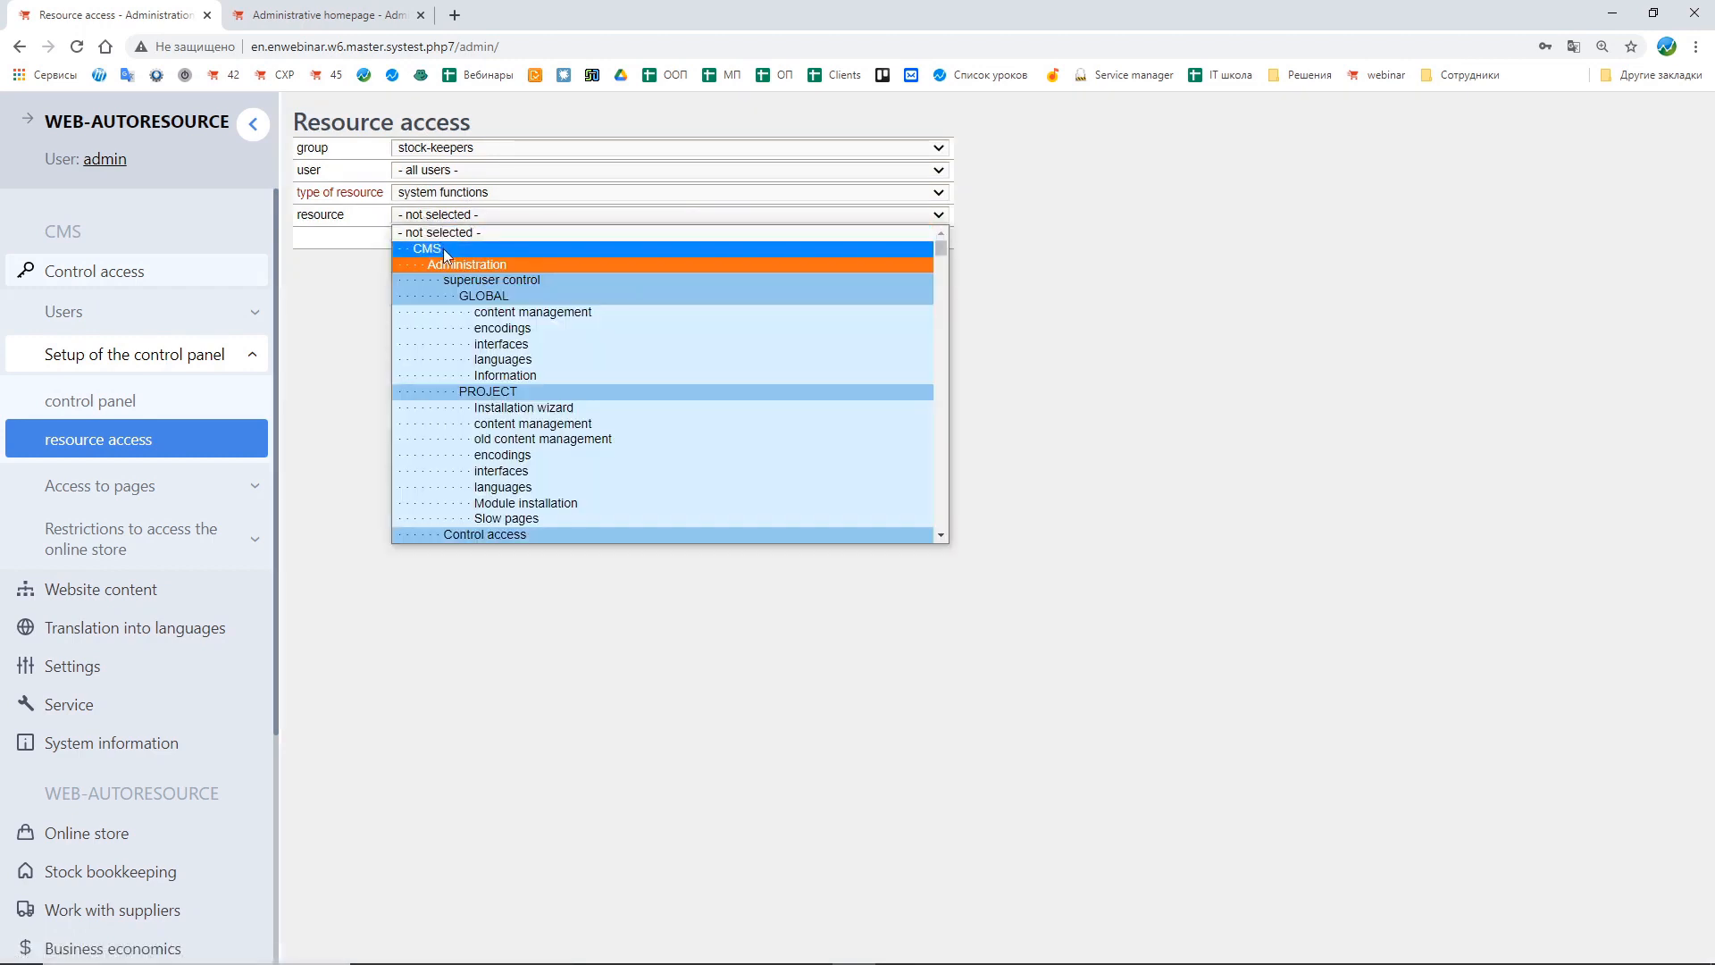
click(444, 249)
click(472, 238)
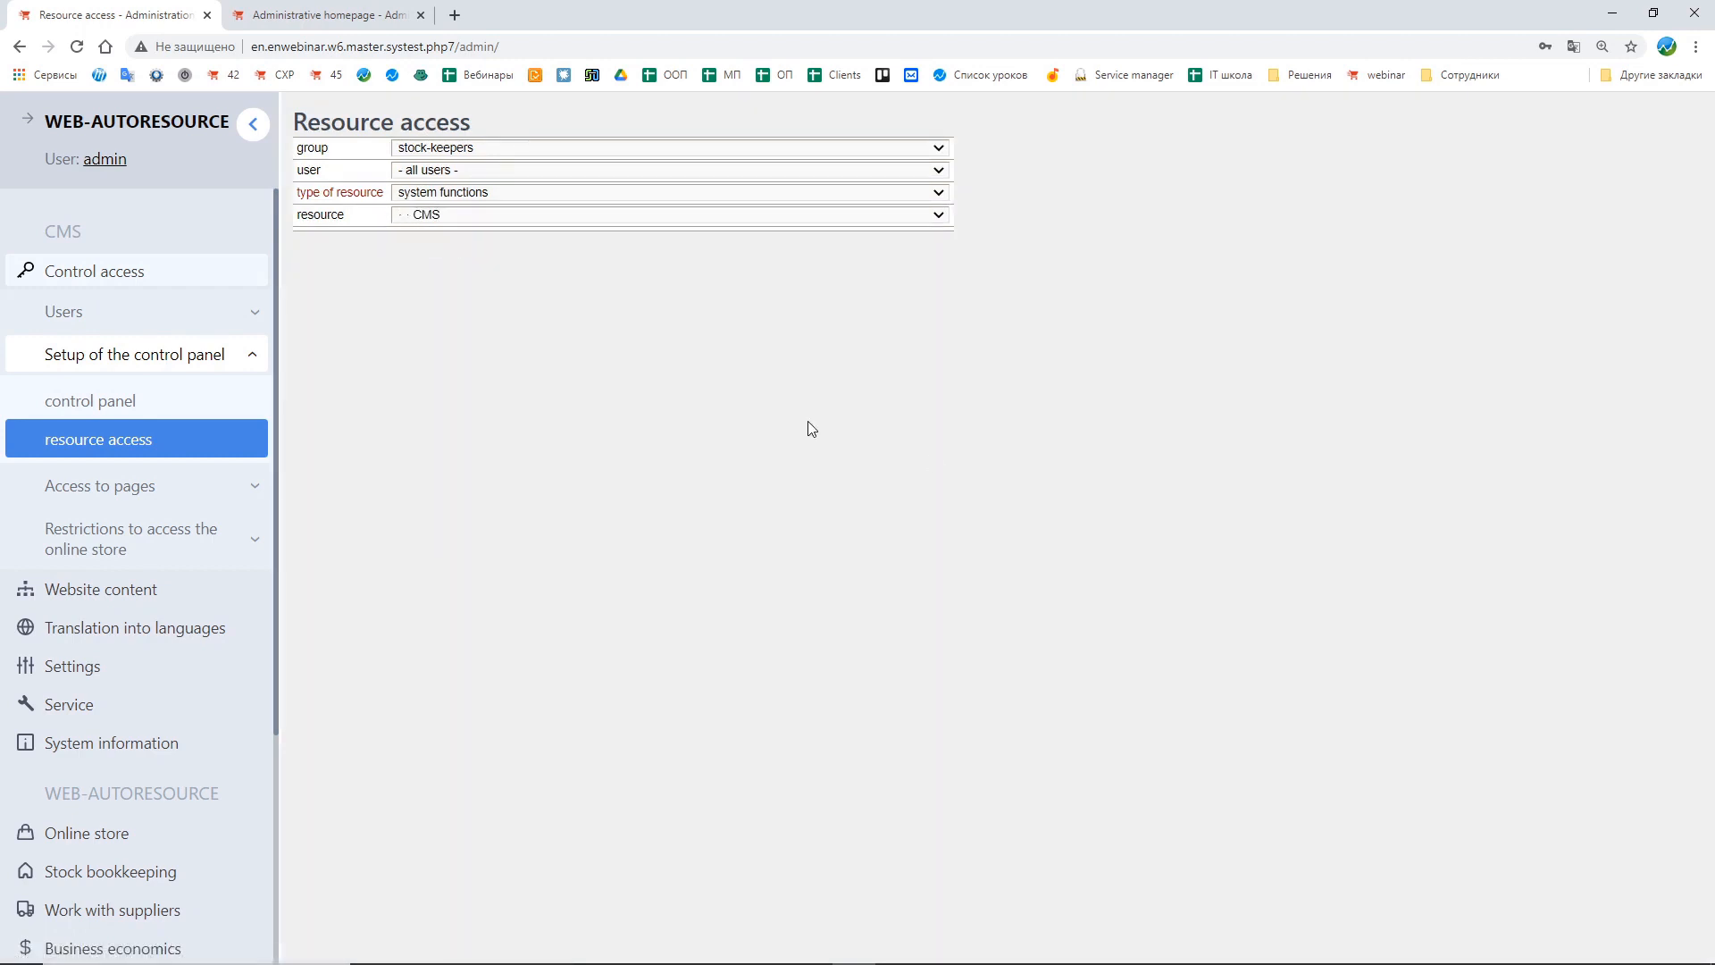
click(580, 170)
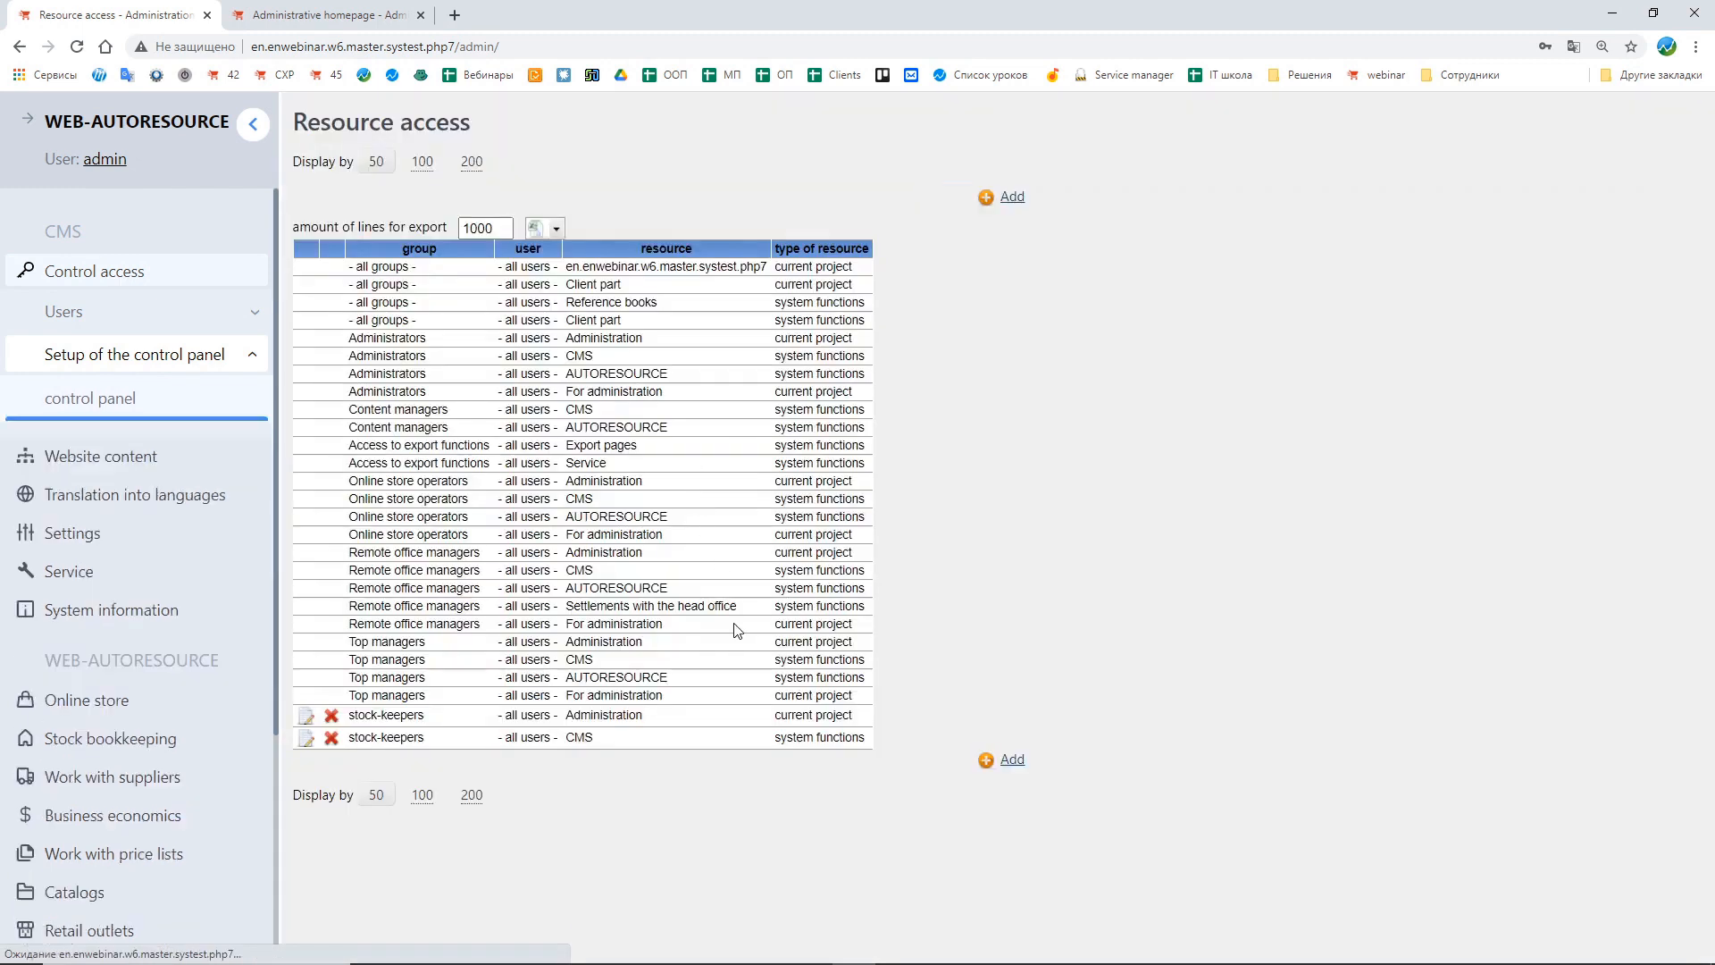
Step: Add a resource access entry for stock-keepers with resource type system functions and resource AUTORESOURCE
double_click(678, 681)
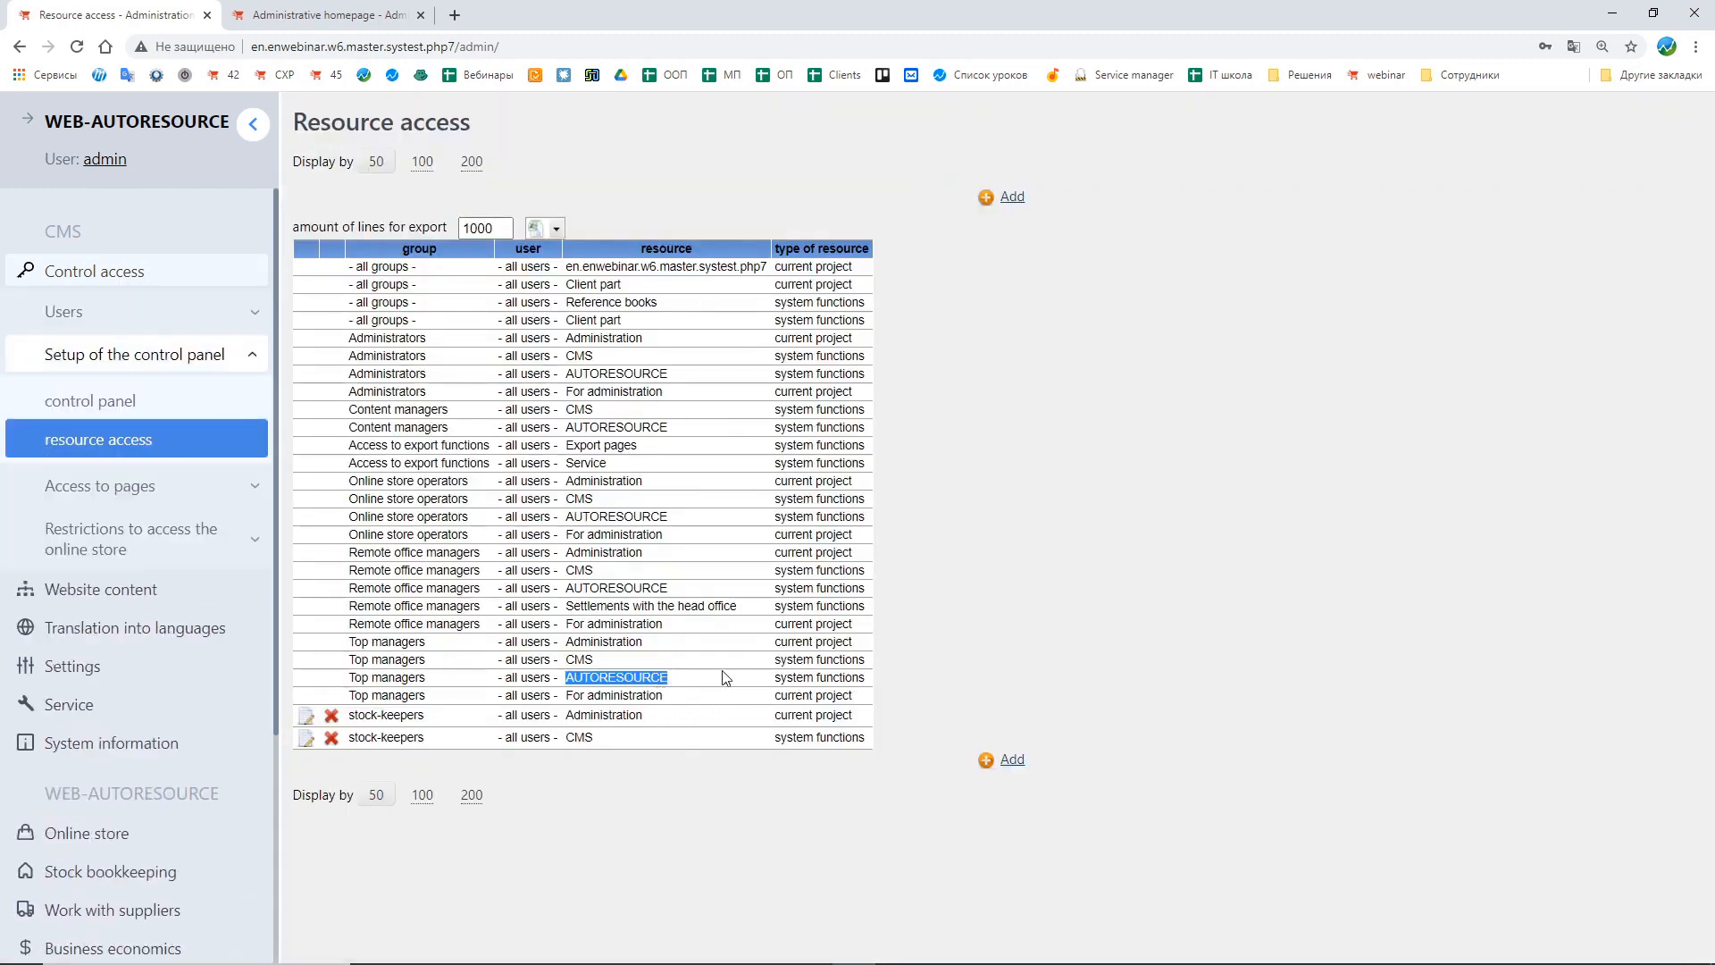
drag(776, 682, 883, 813)
click(884, 813)
click(1011, 768)
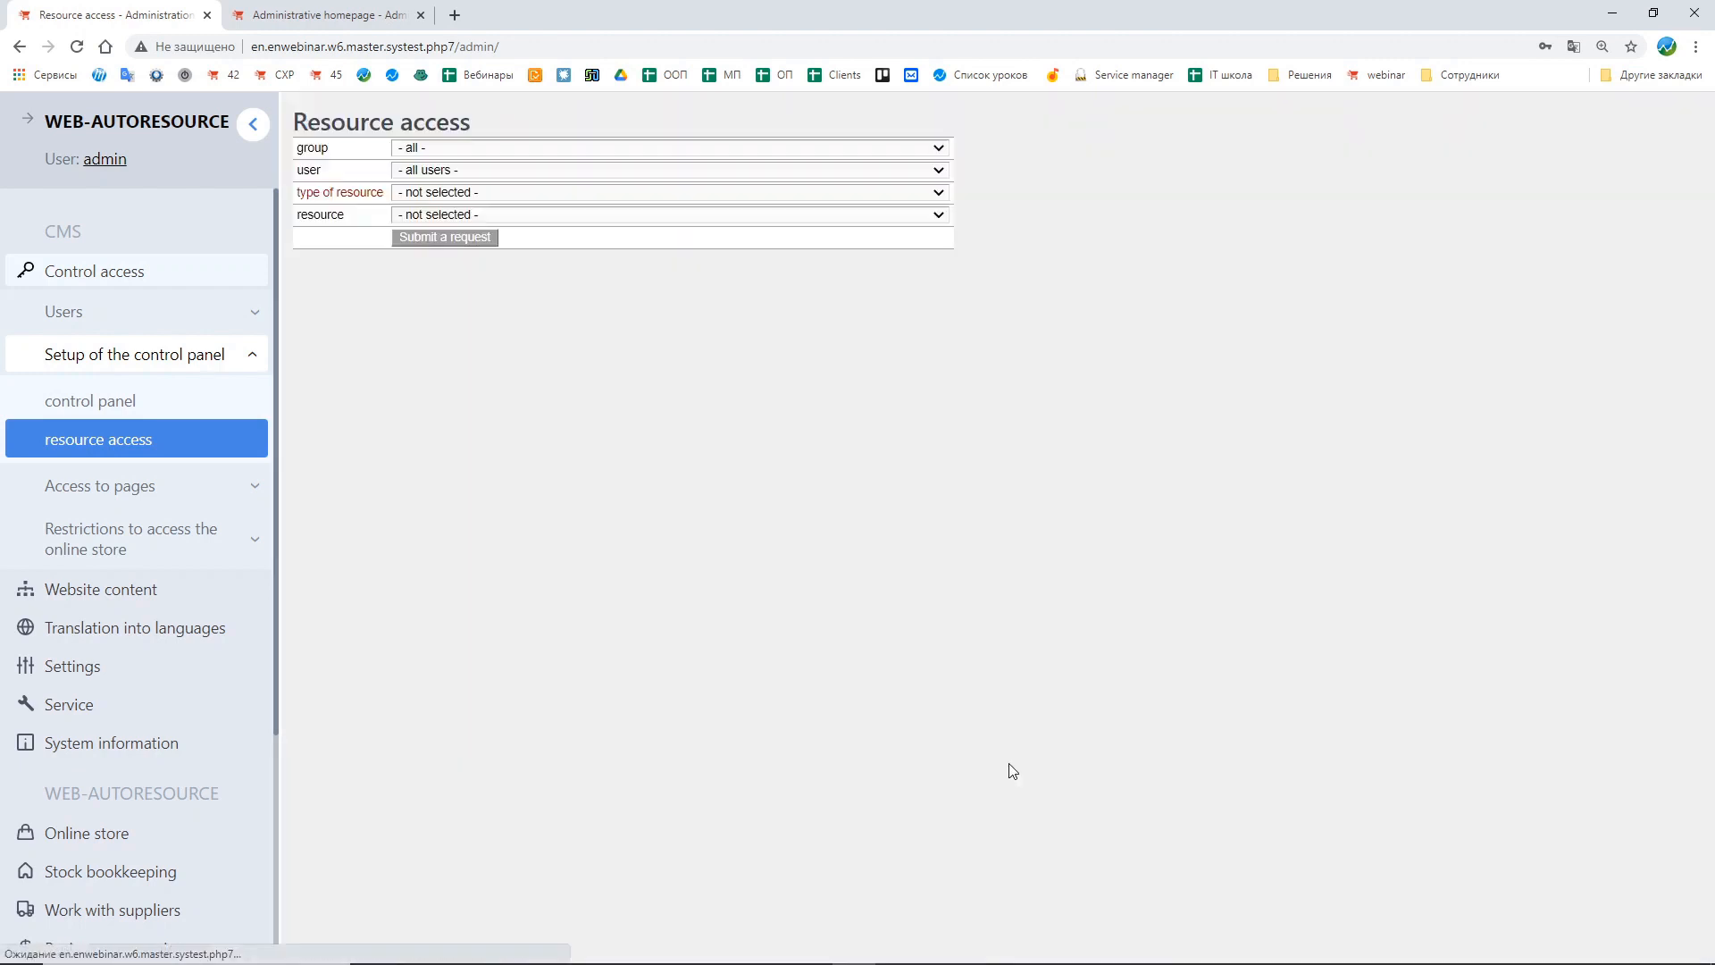
click(449, 149)
click(450, 182)
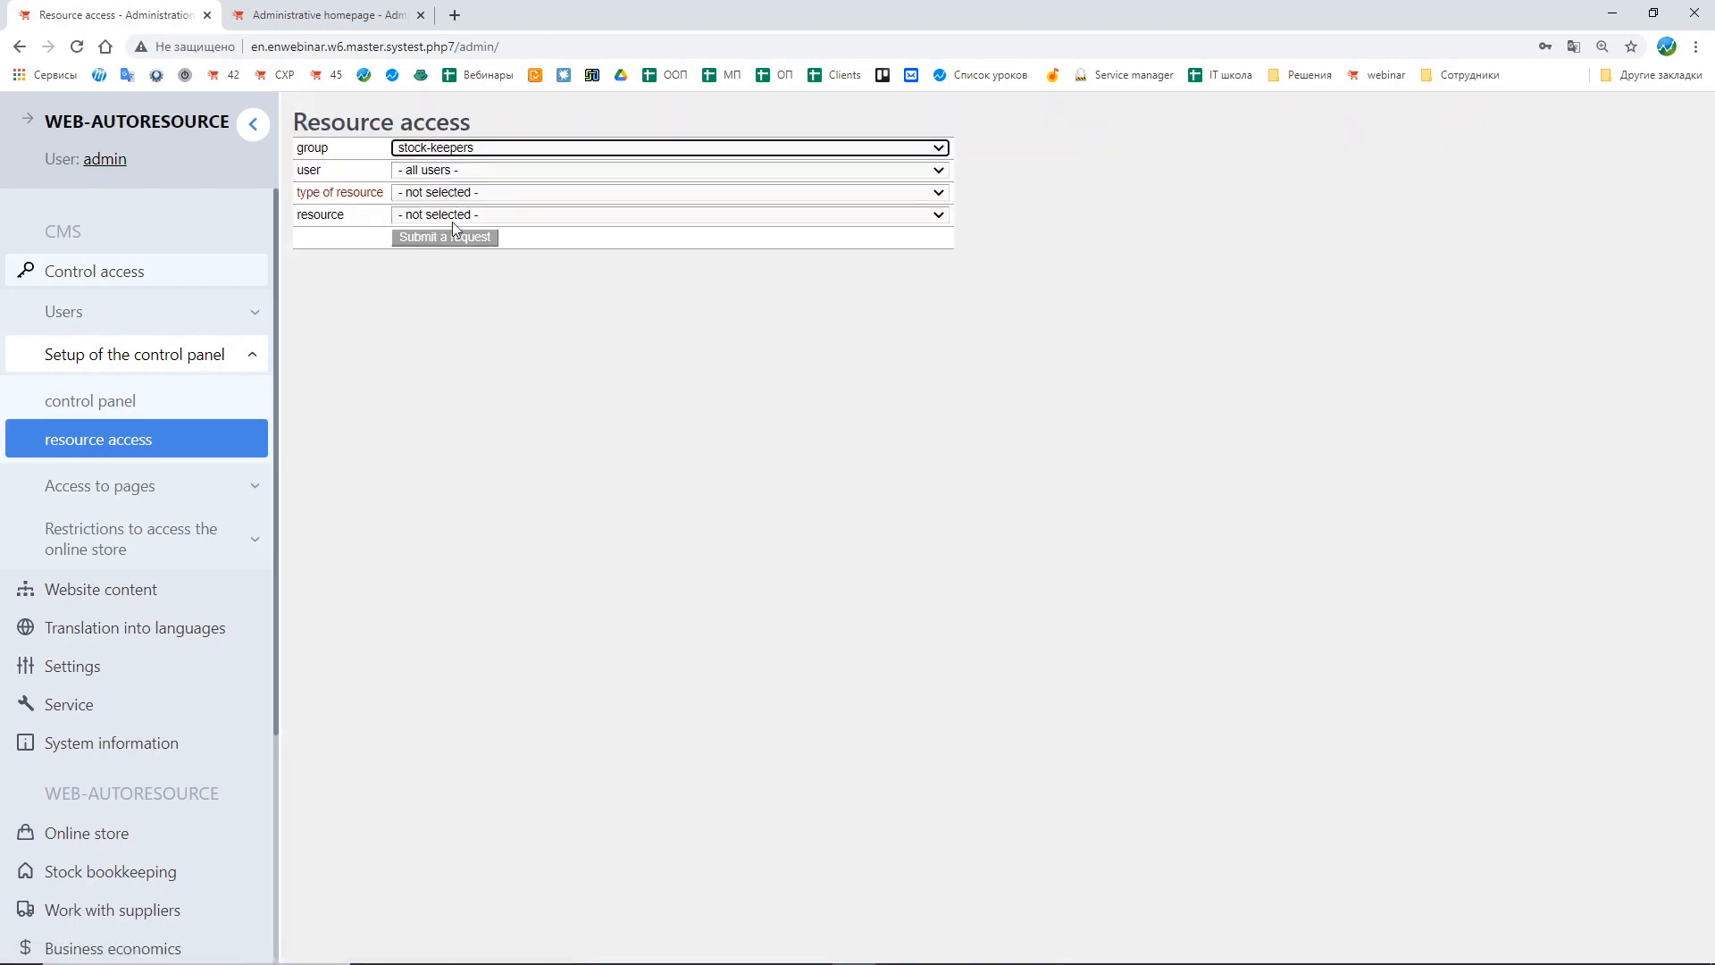
click(437, 191)
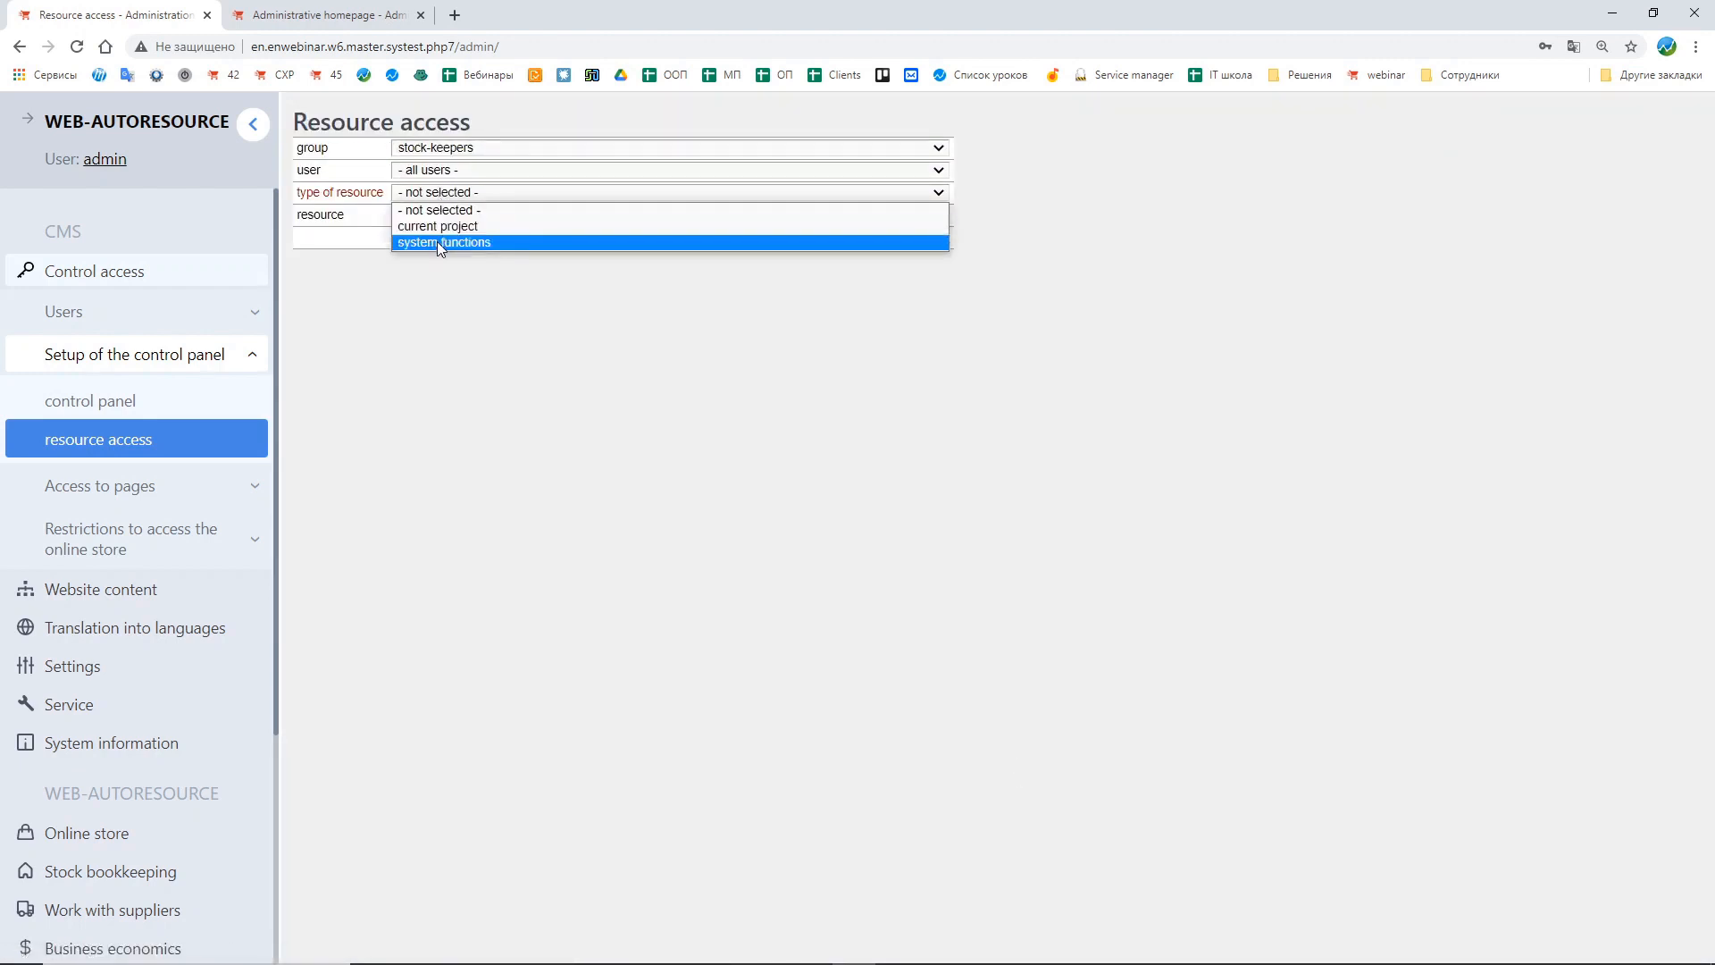
click(438, 243)
click(435, 216)
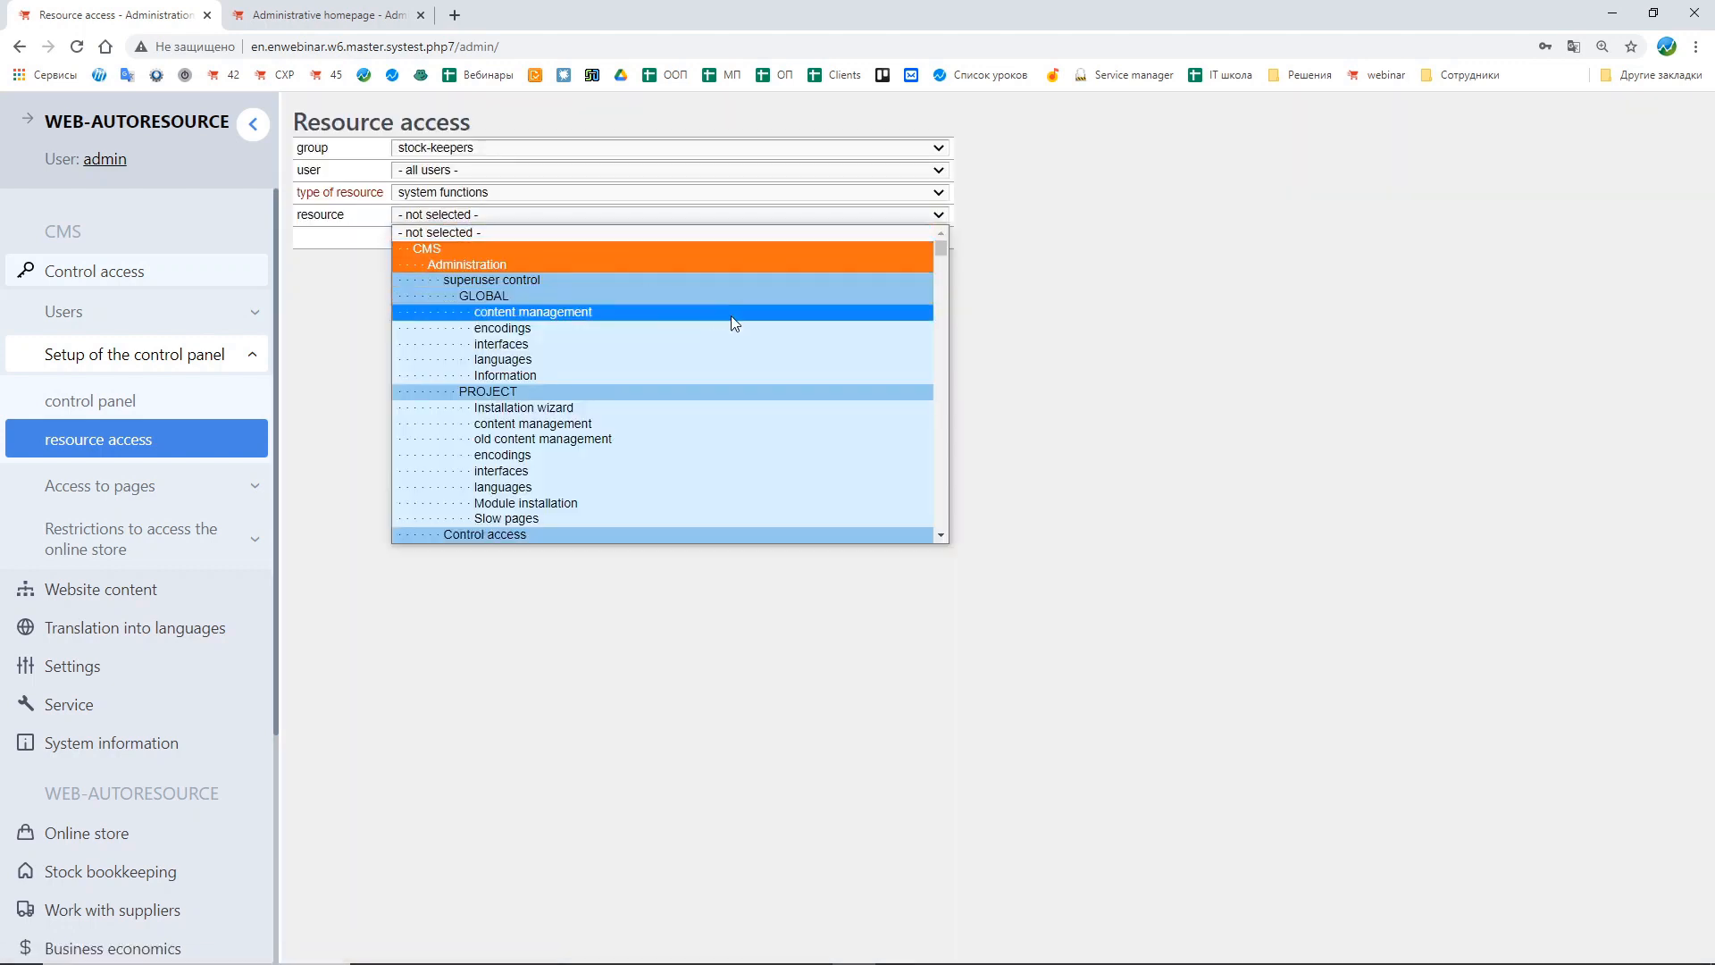
scroll(800, 338, down, 6)
scroll(800, 339, down, 10)
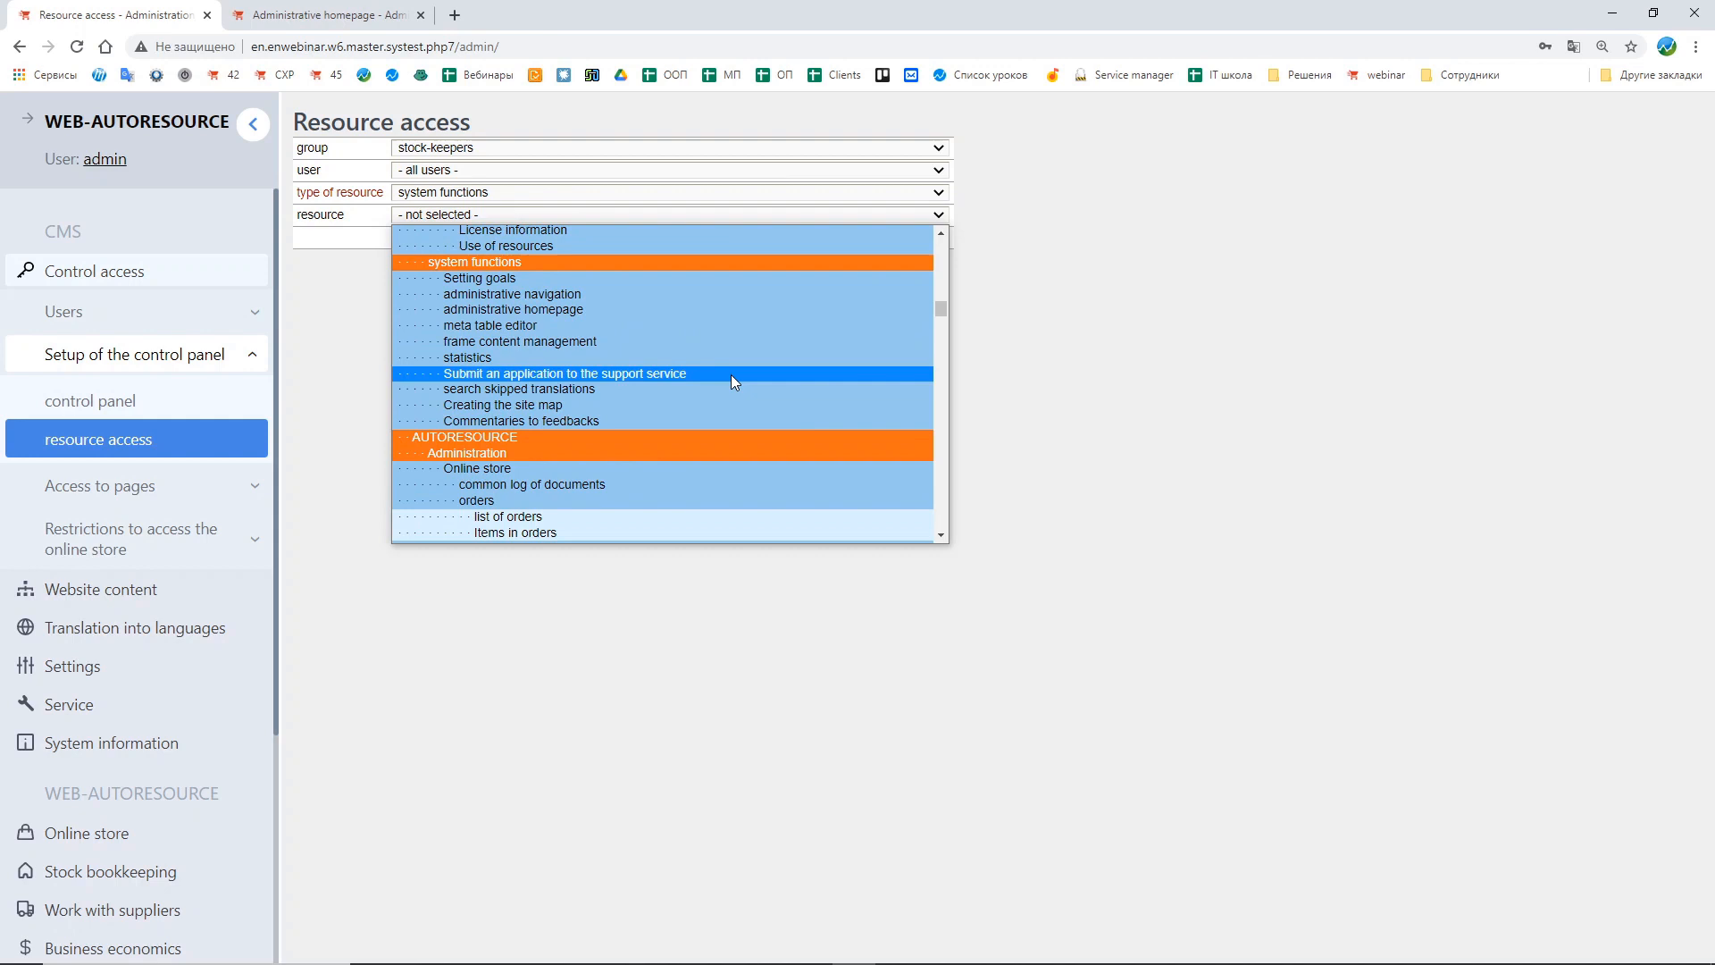
click(509, 435)
click(489, 242)
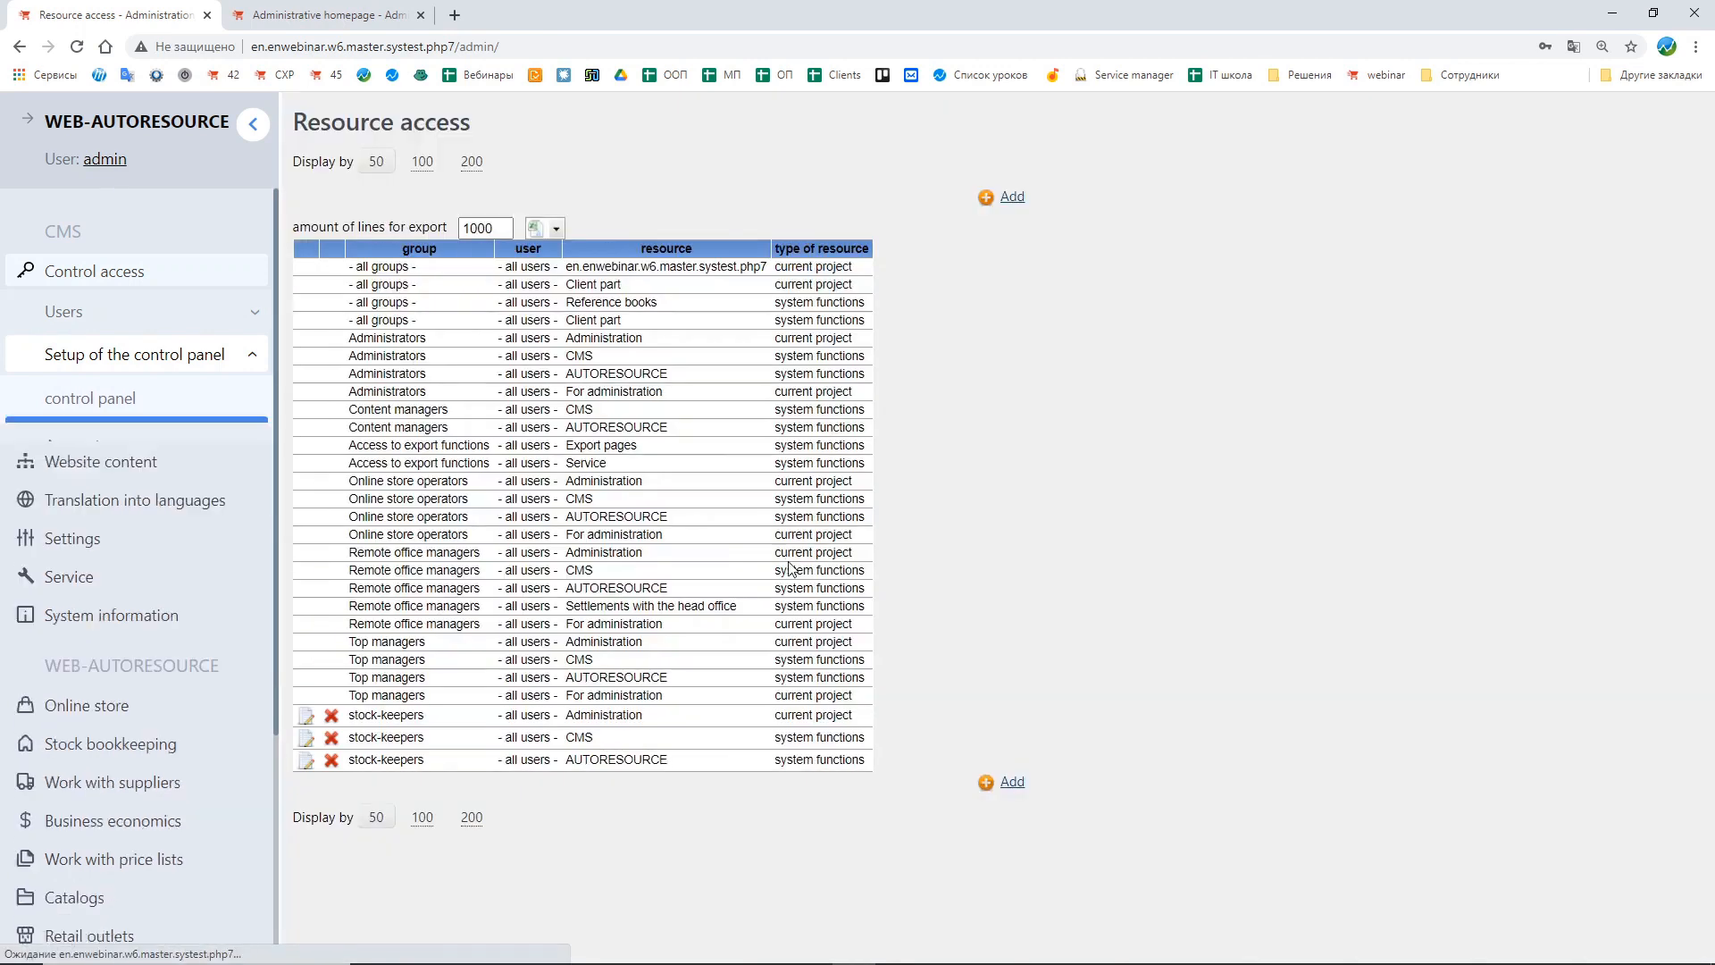
drag(571, 699, 683, 704)
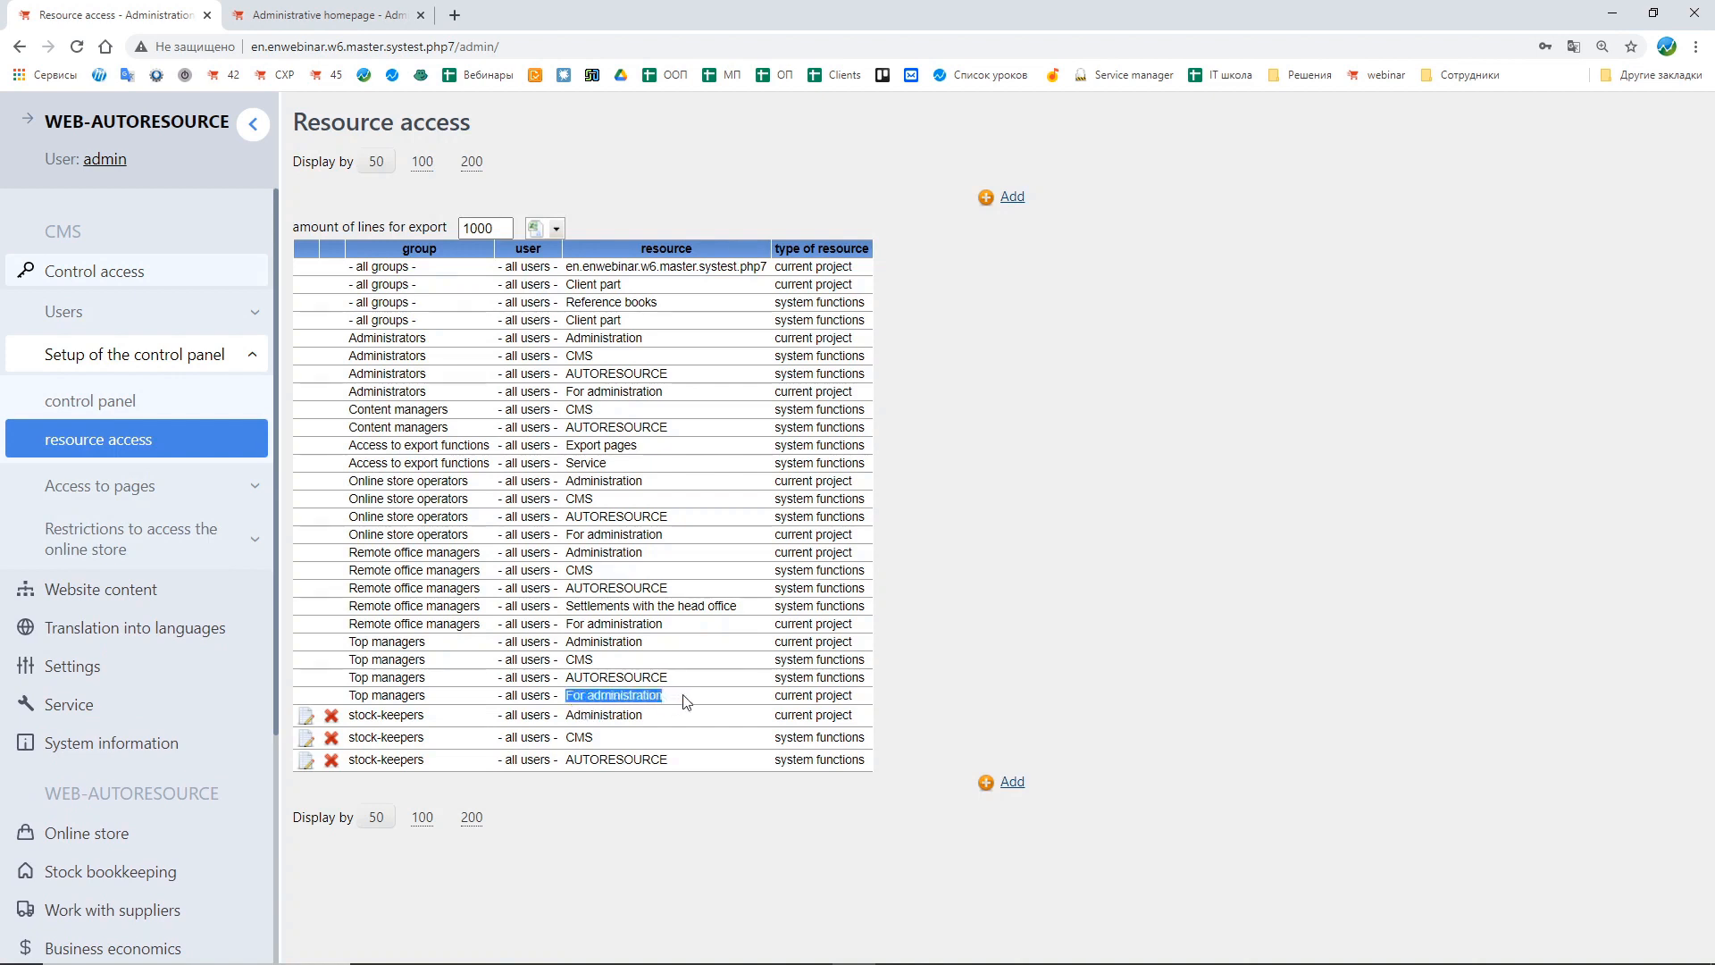
Step: Add a resource access entry for stock-keepers with resource type current project and resource for administration, then return to the table
click(1005, 782)
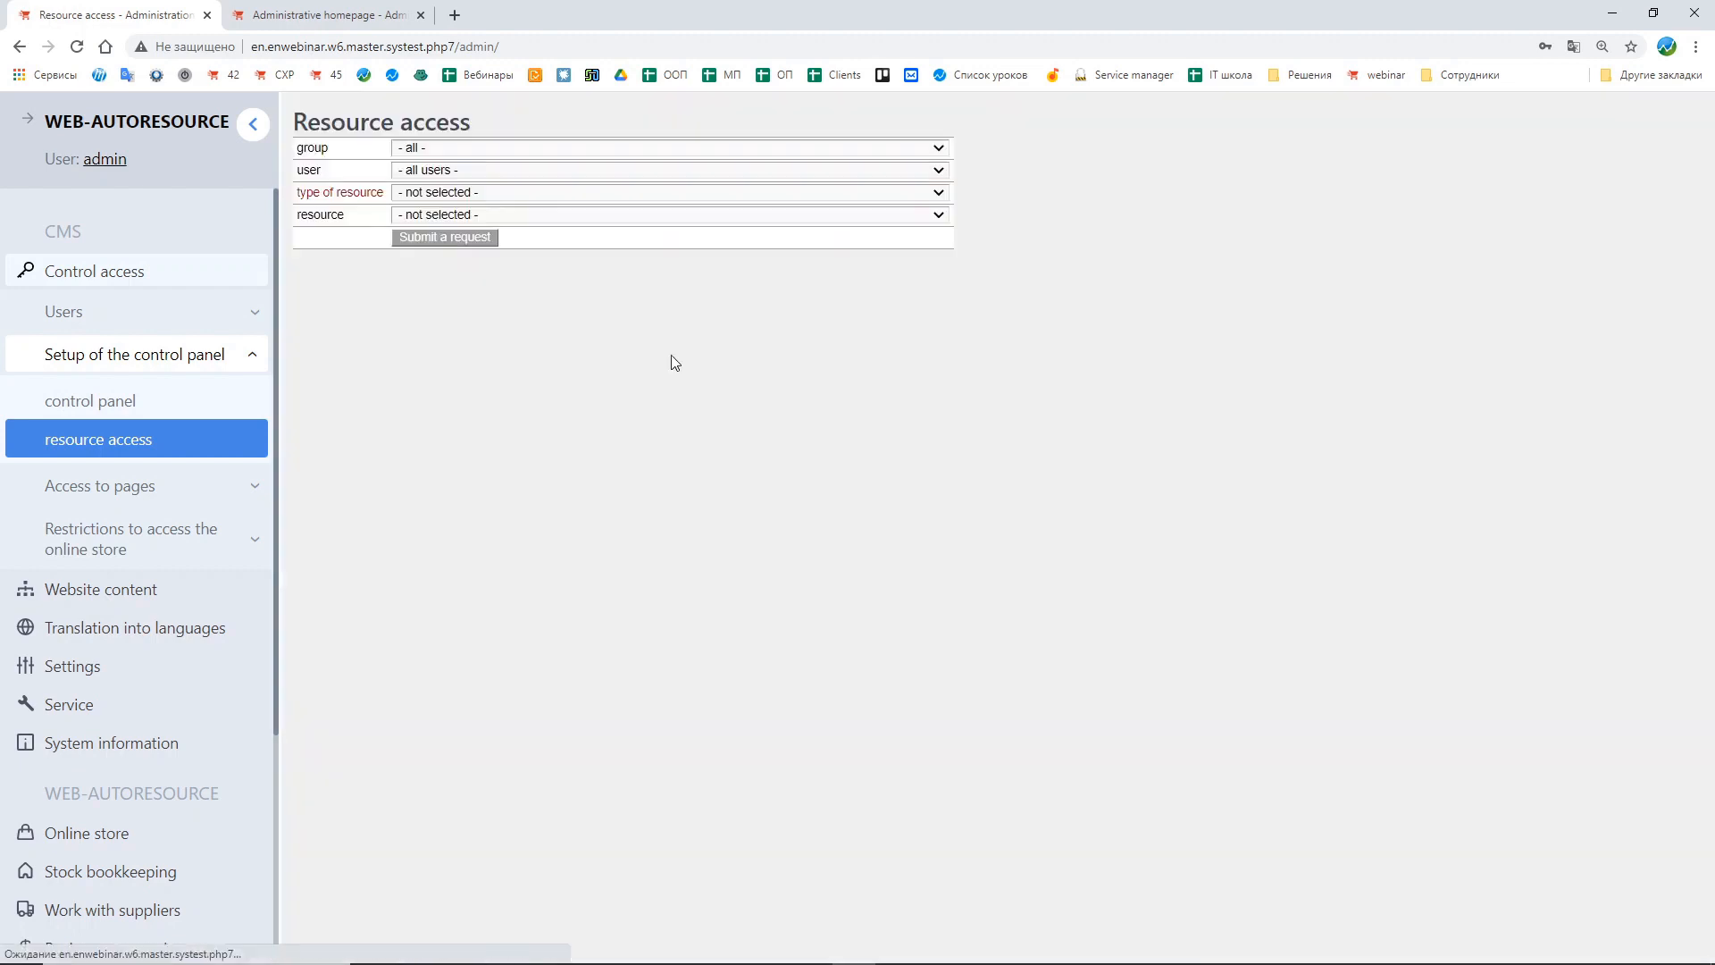
click(409, 150)
click(437, 197)
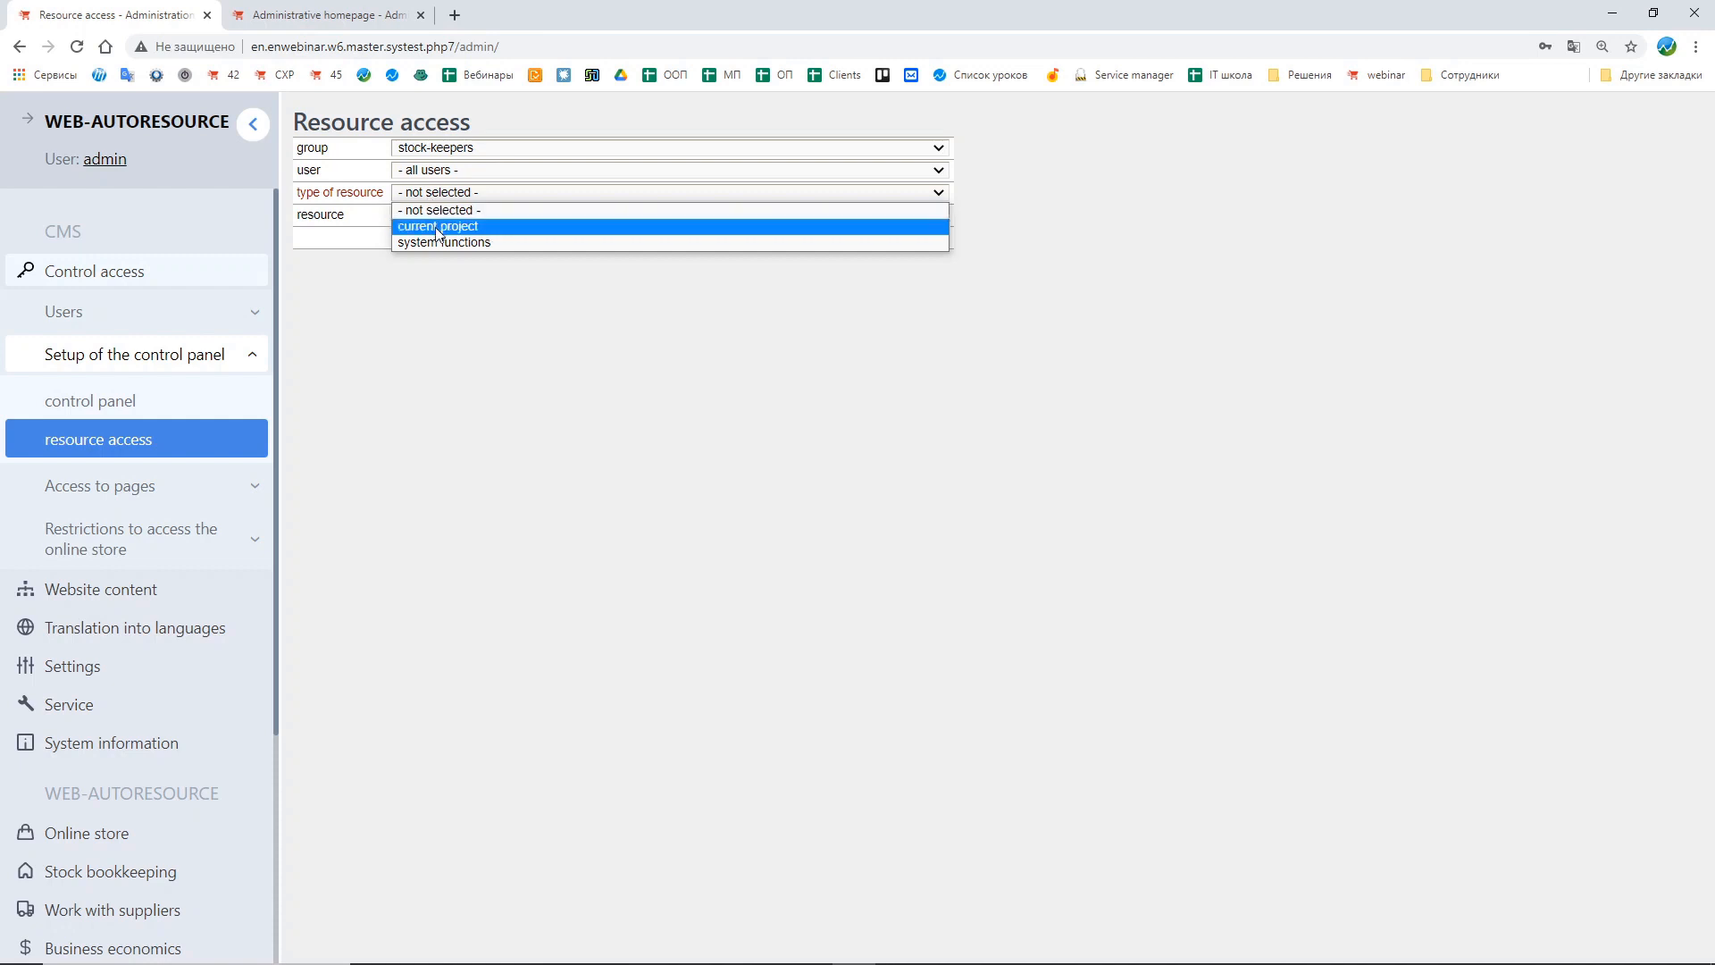
click(433, 225)
click(425, 217)
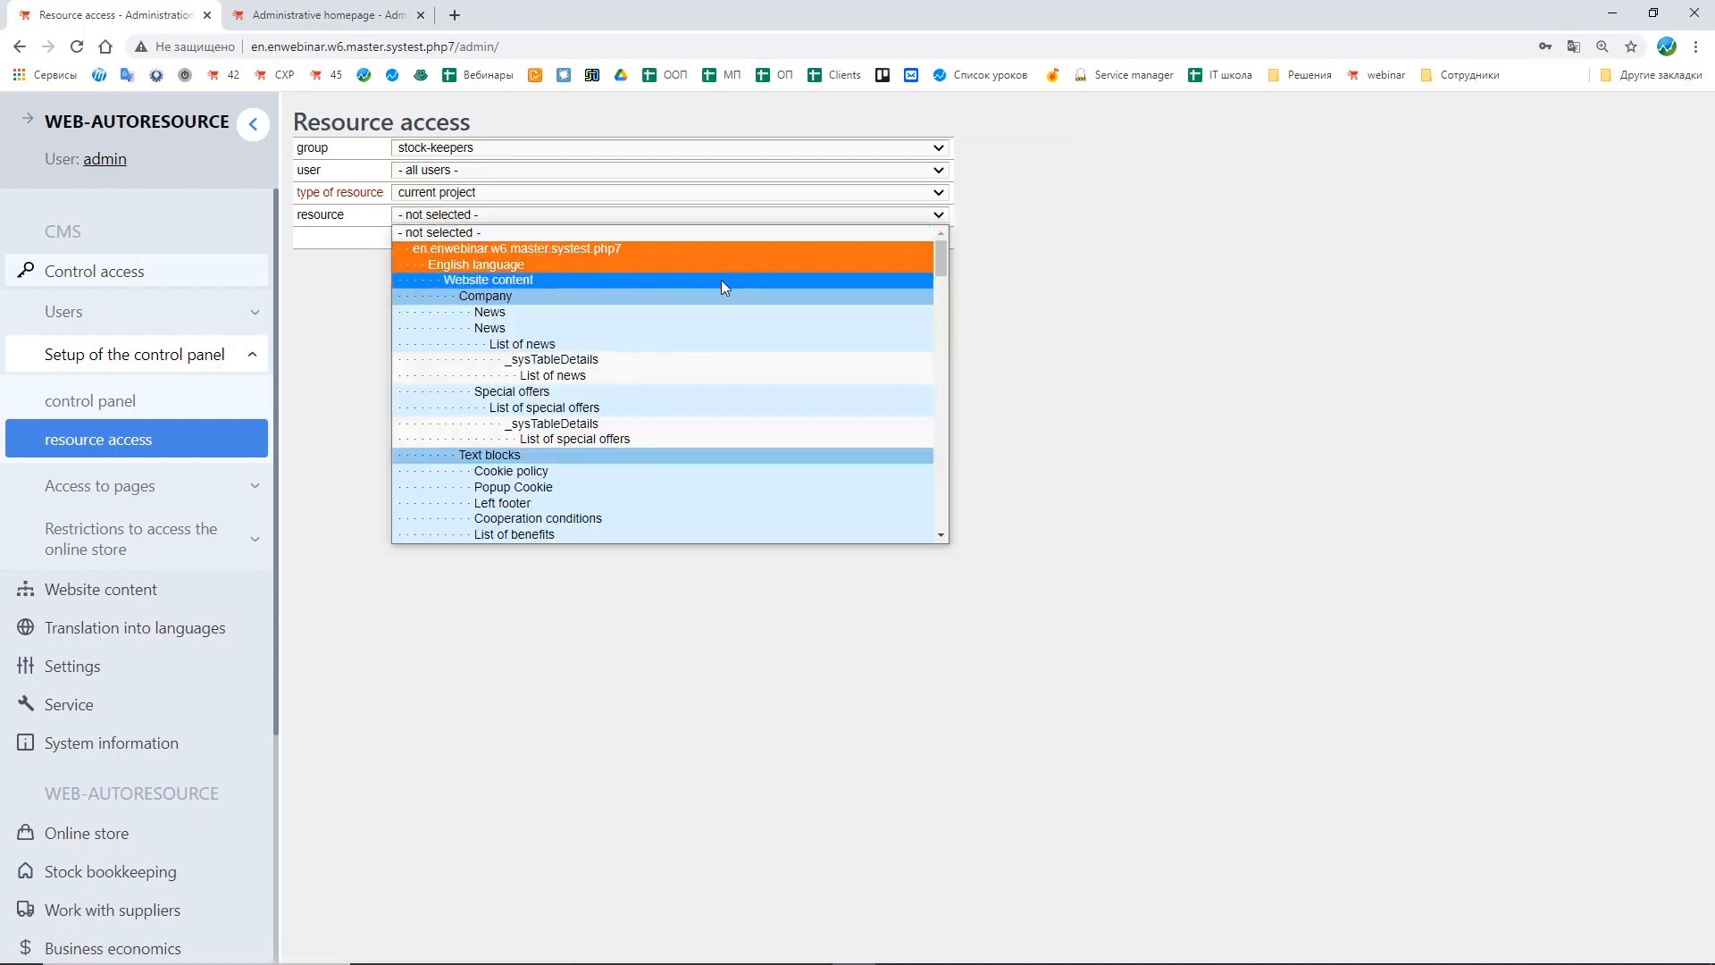
scroll(788, 343, down, 10)
scroll(789, 345, down, 10)
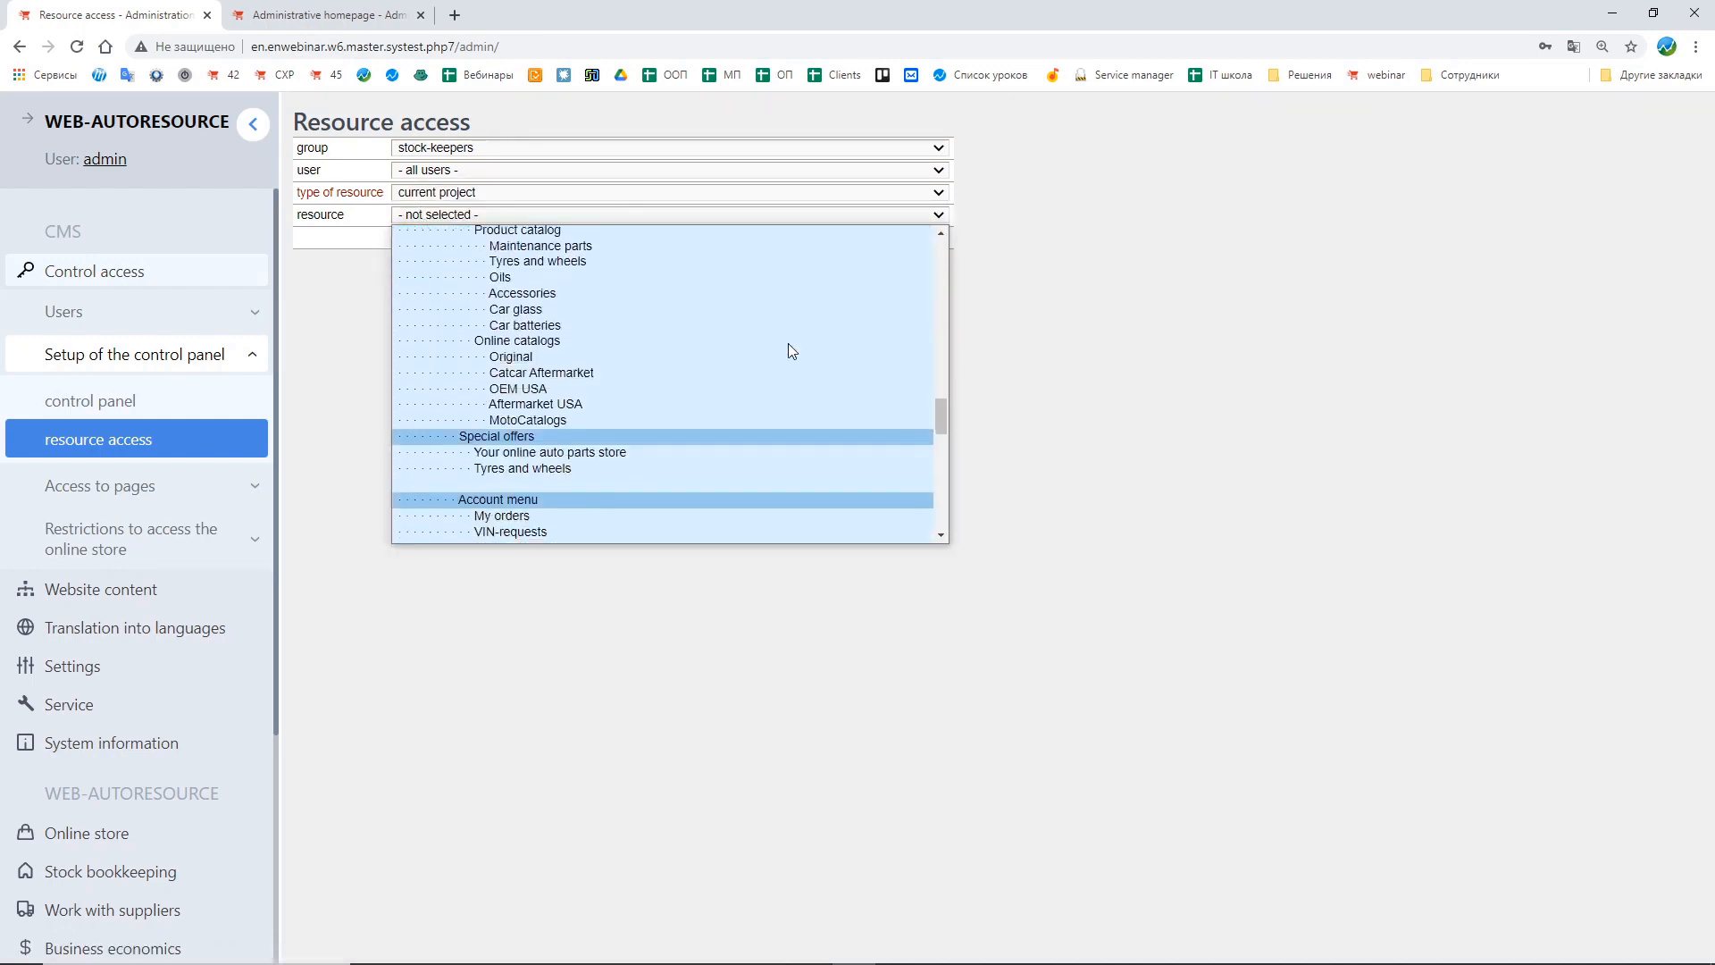
scroll(788, 344, down, 10)
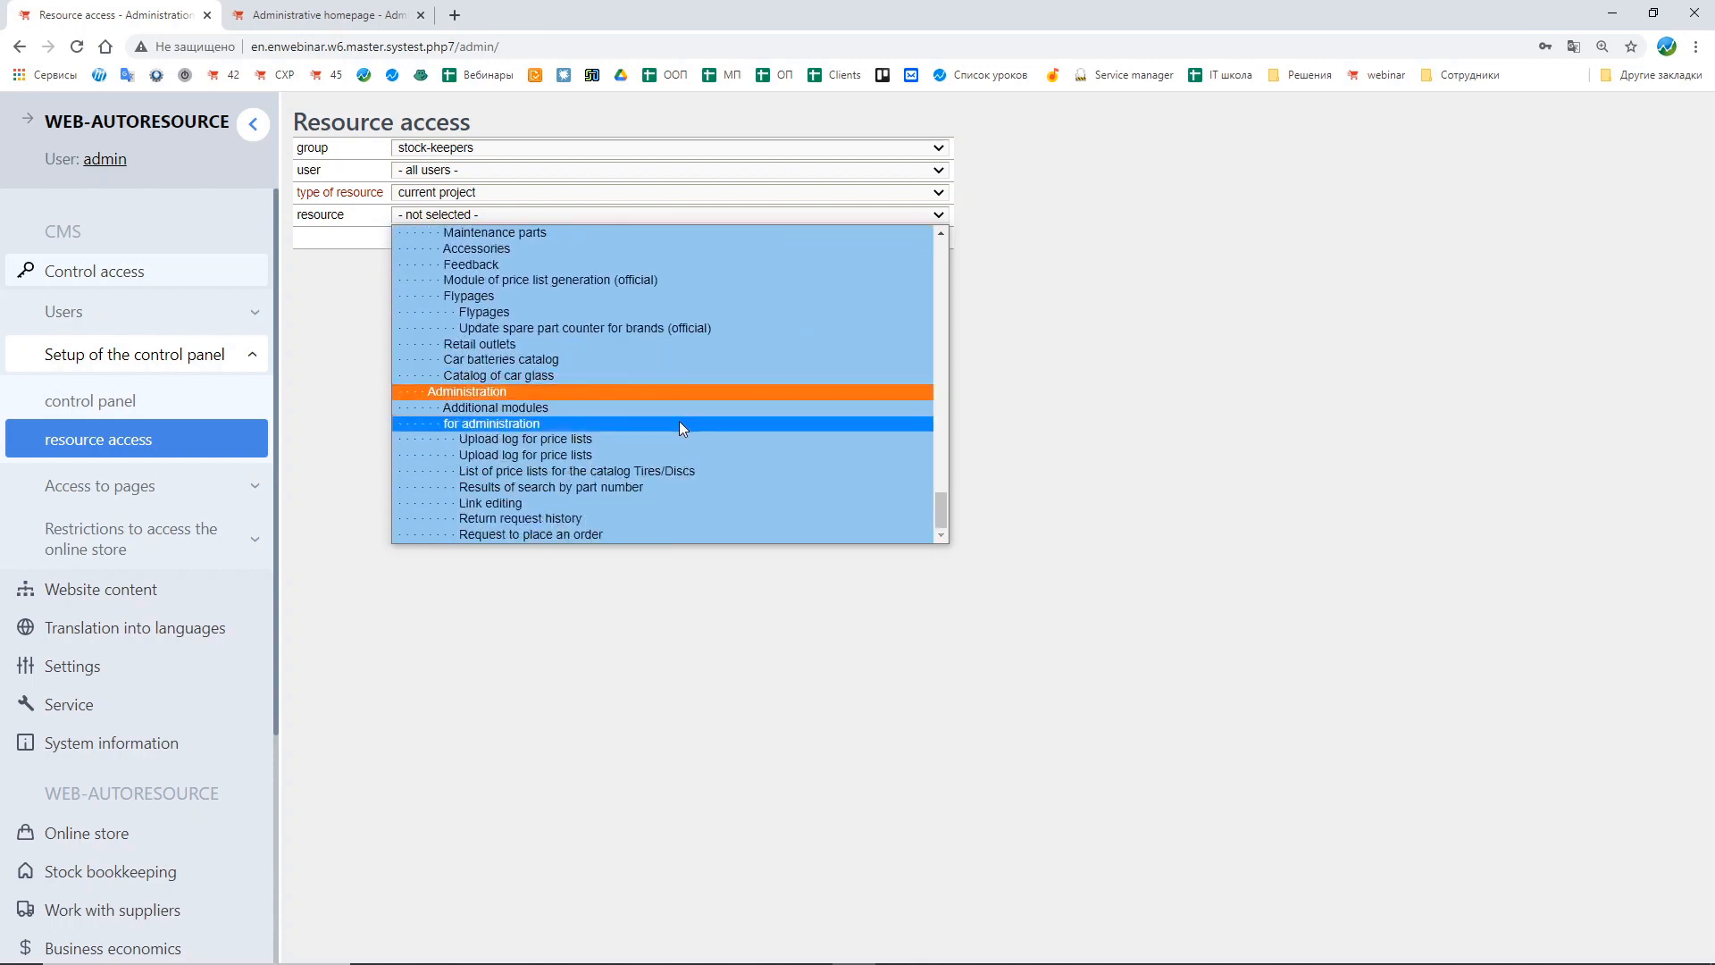
click(679, 421)
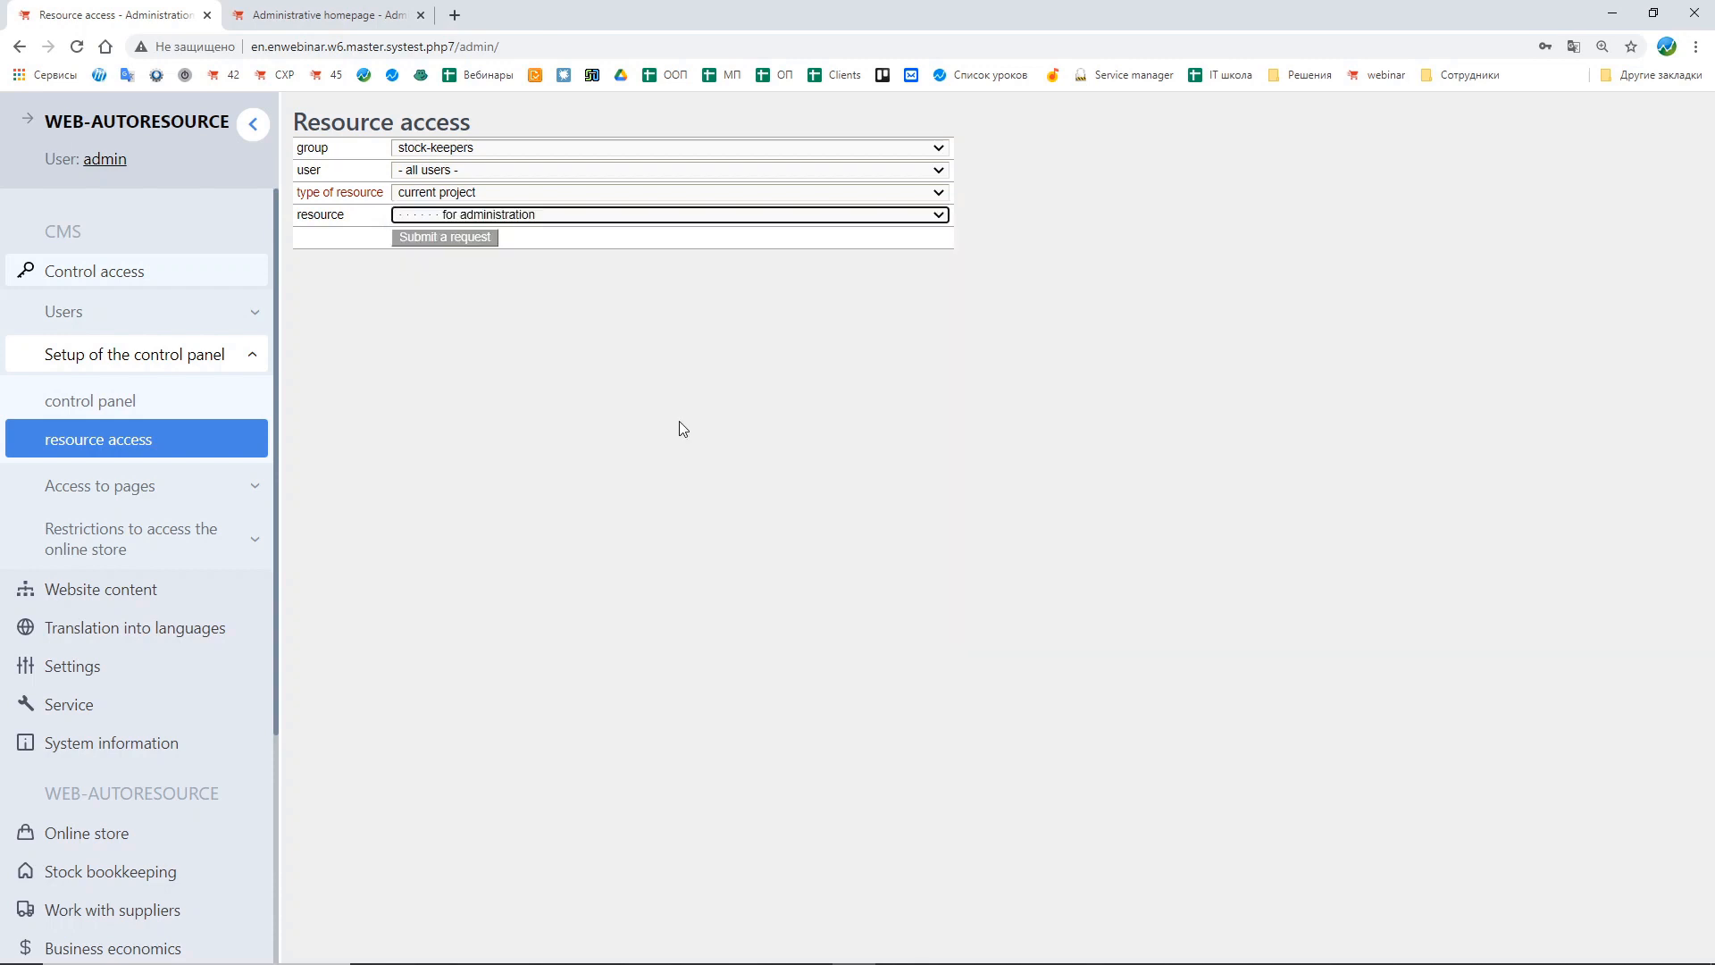
click(444, 243)
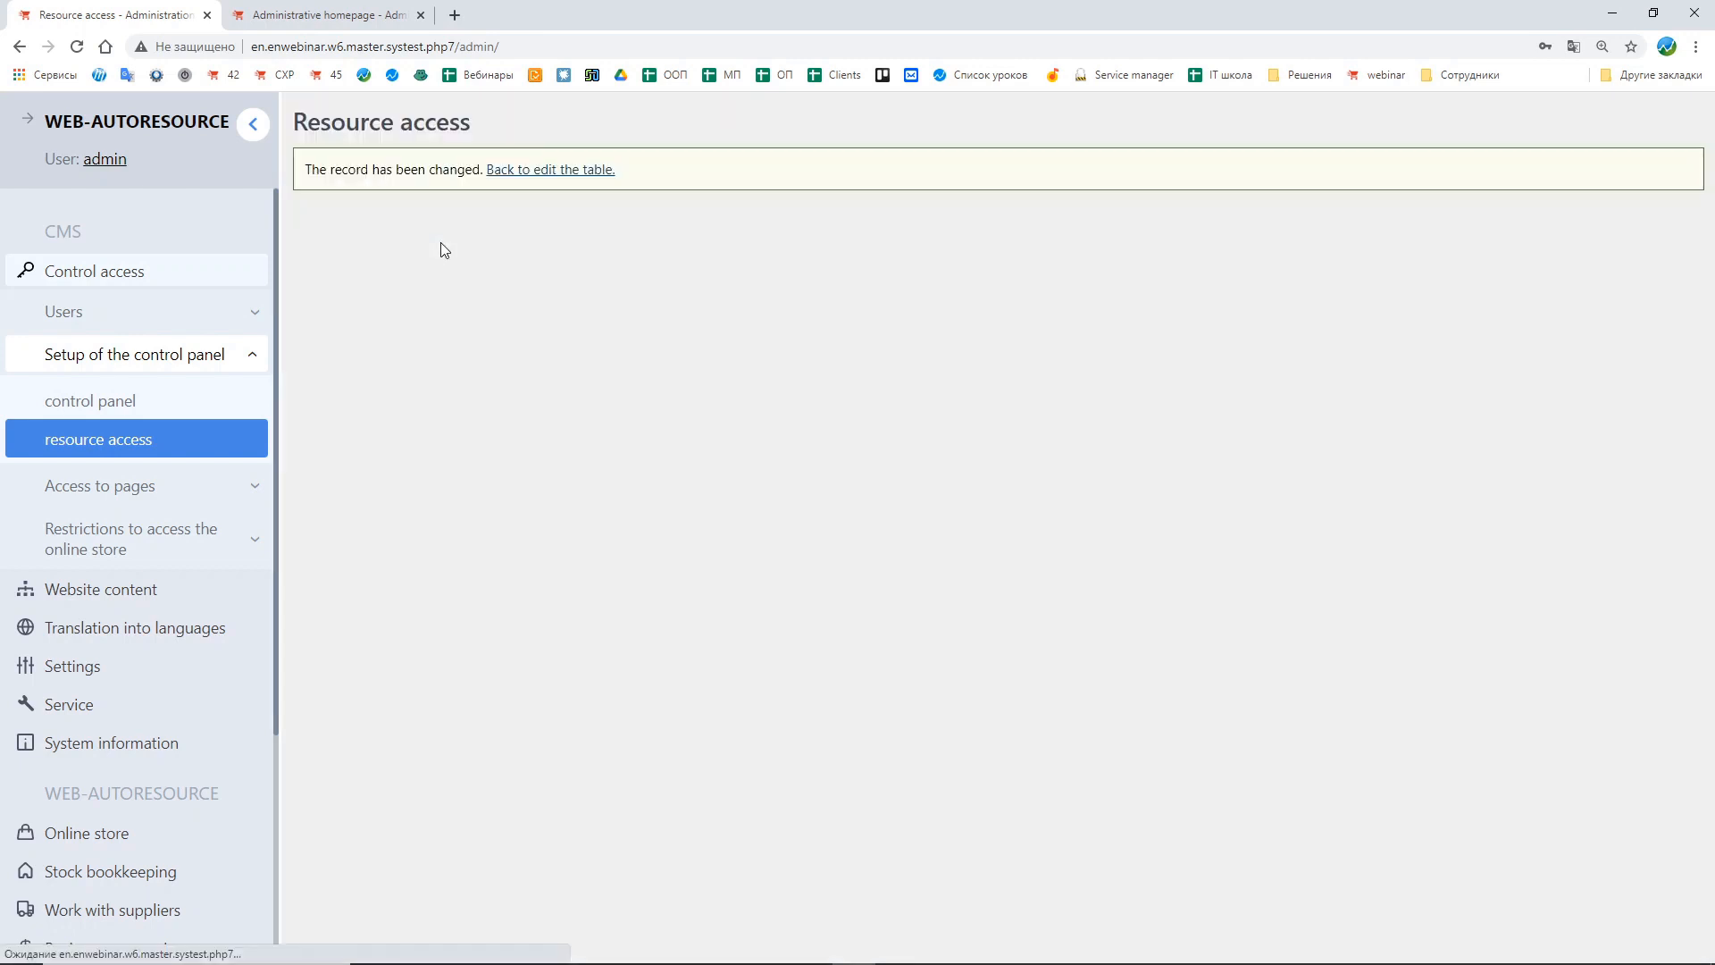
click(547, 170)
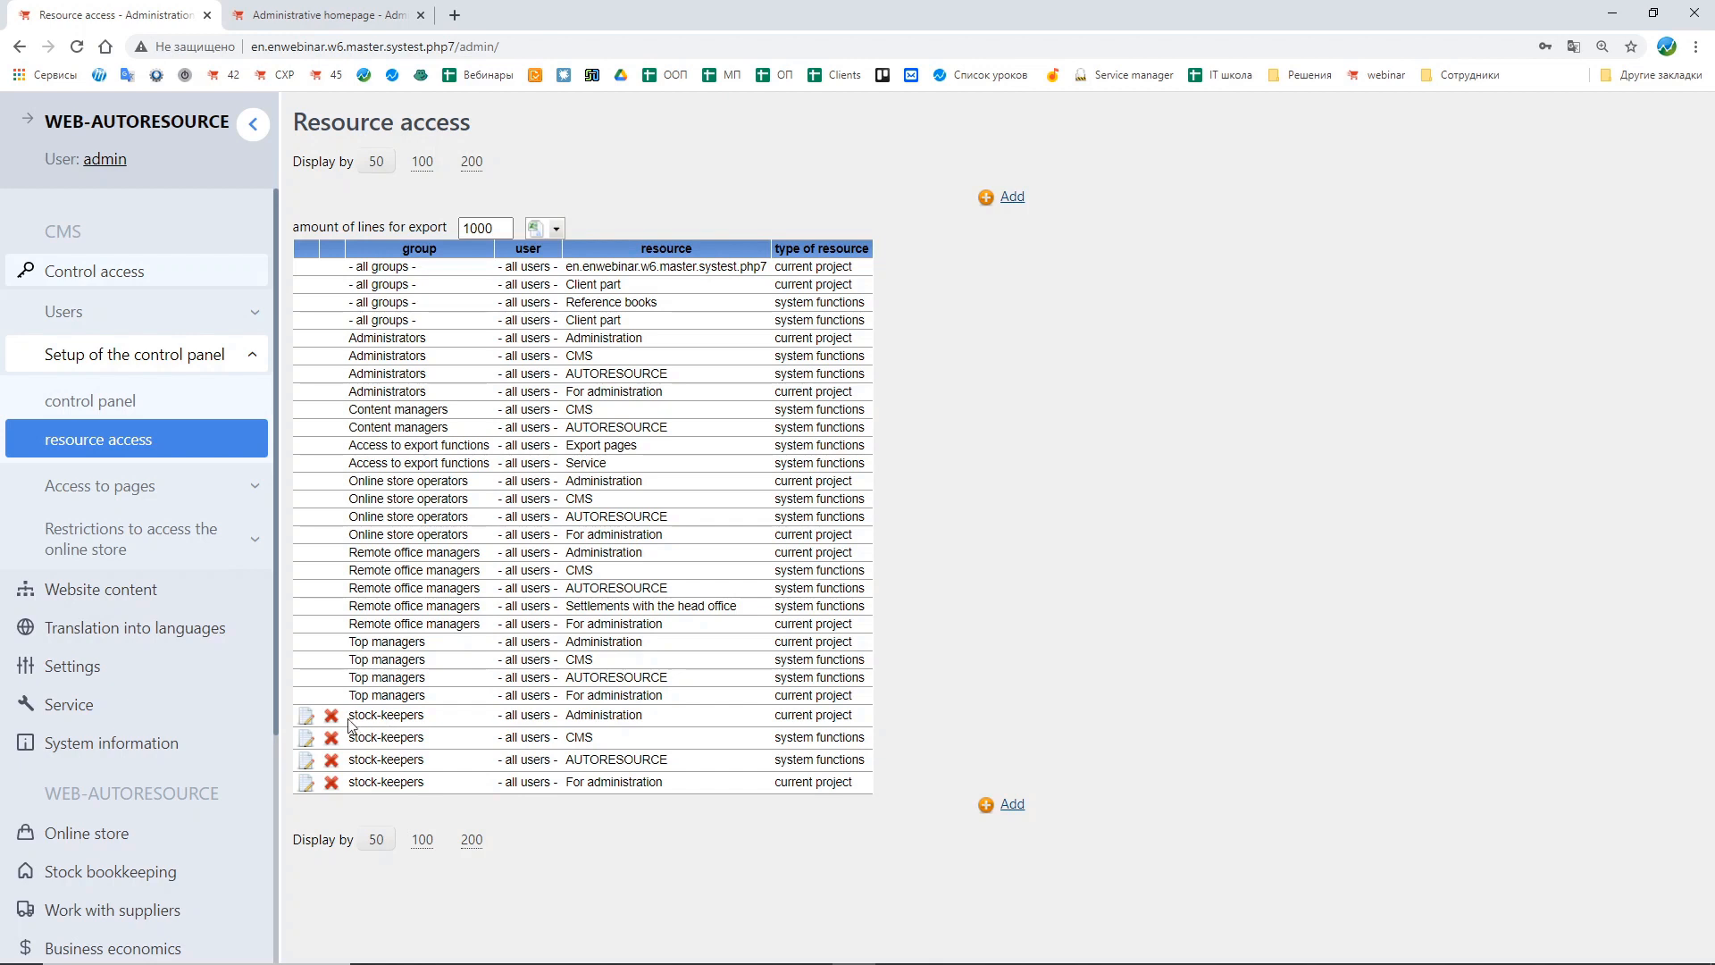
Step: Review the stock-keepers entries in the resource access table
drag(350, 726, 446, 725)
click(451, 731)
drag(347, 640, 437, 698)
drag(348, 551, 493, 631)
click(487, 753)
scroll(179, 328, down, 3)
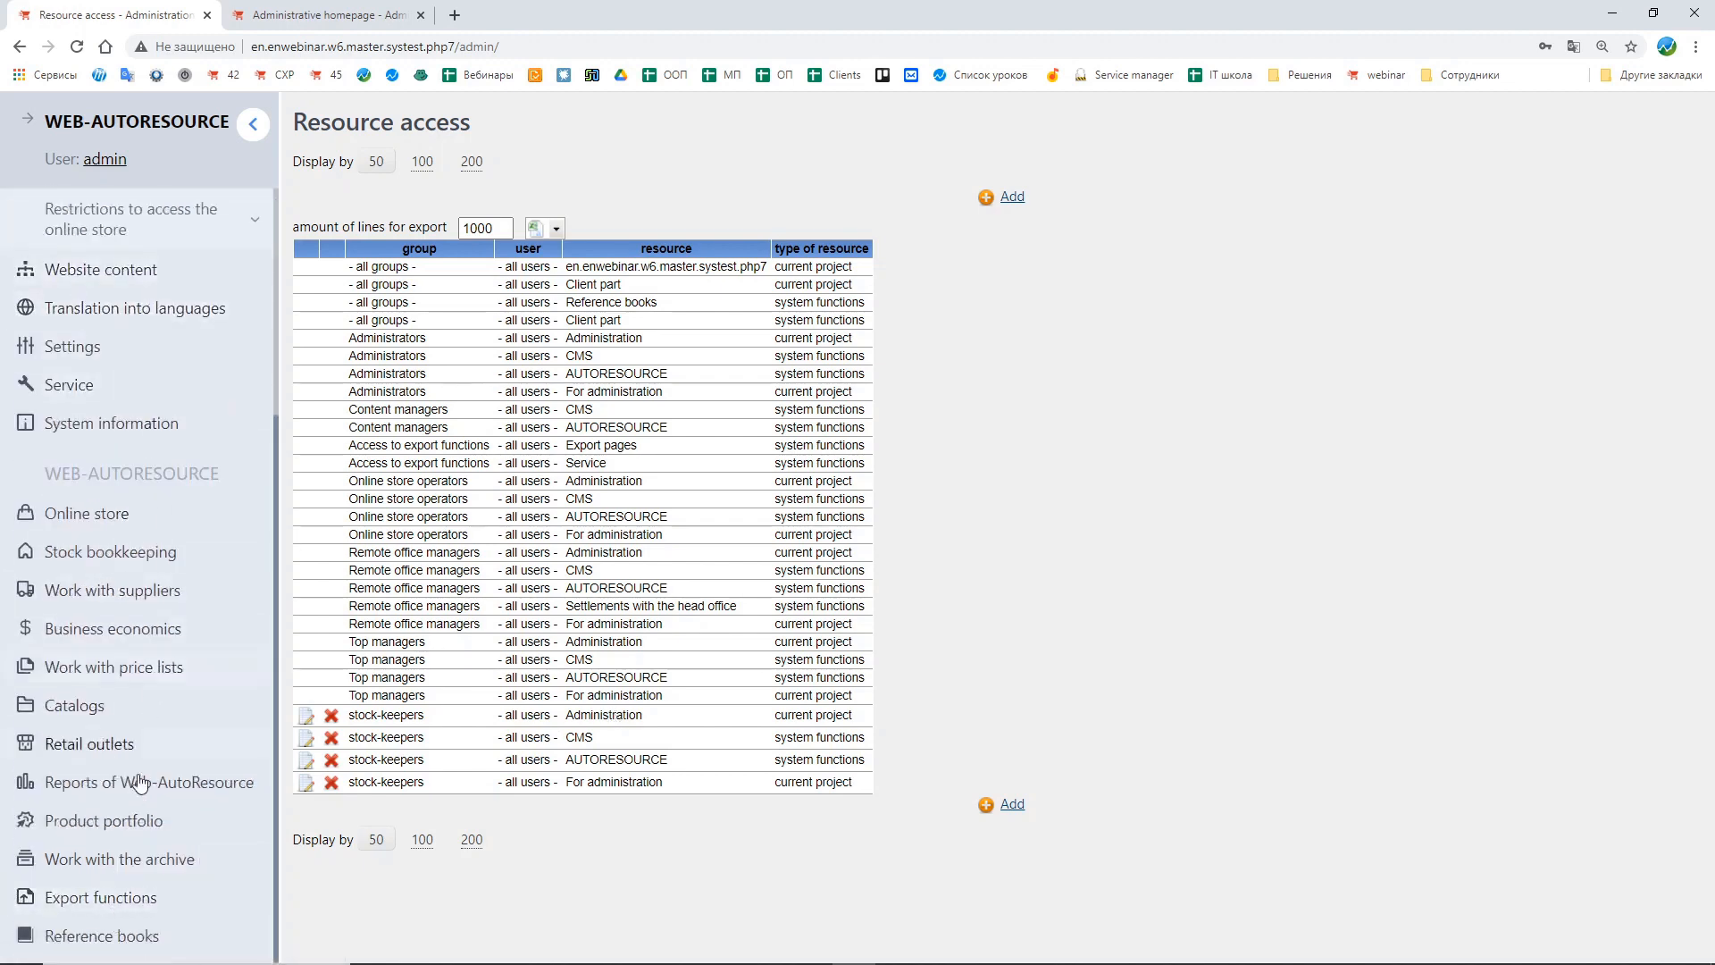
scroll(148, 420, up, 3)
scroll(143, 697, down, 3)
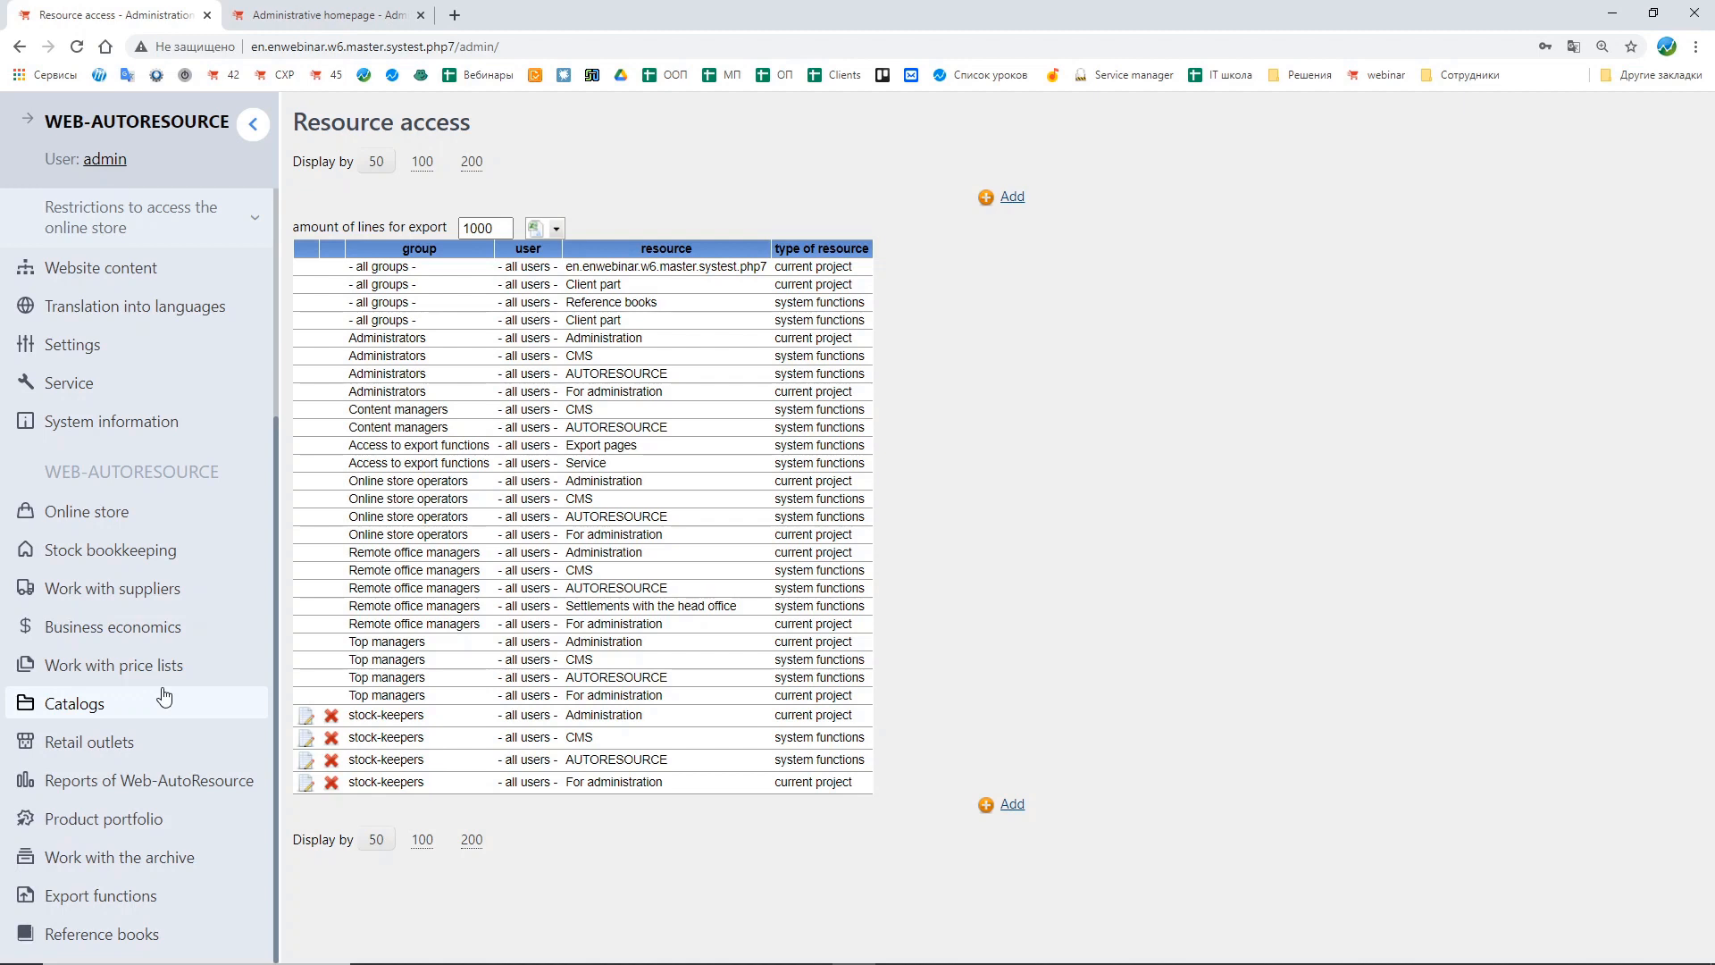
scroll(164, 696, up, 3)
Step: Open the control panel setup and add a control panel for the stock-keepers group
click(98, 401)
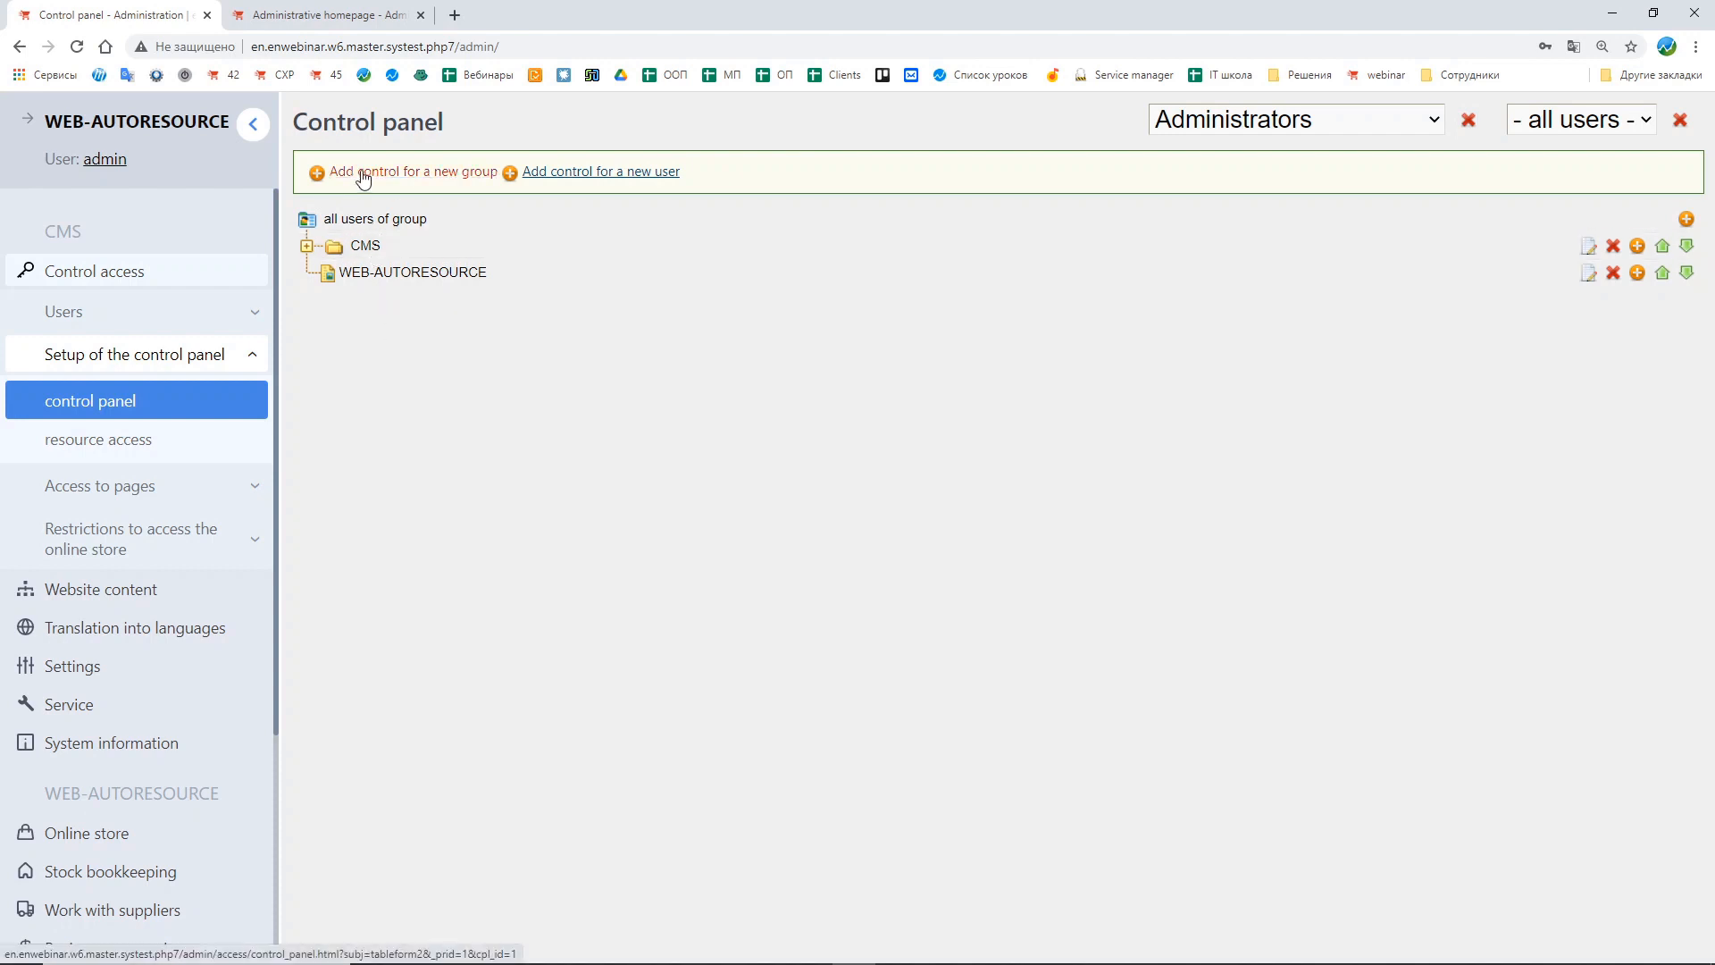
click(437, 179)
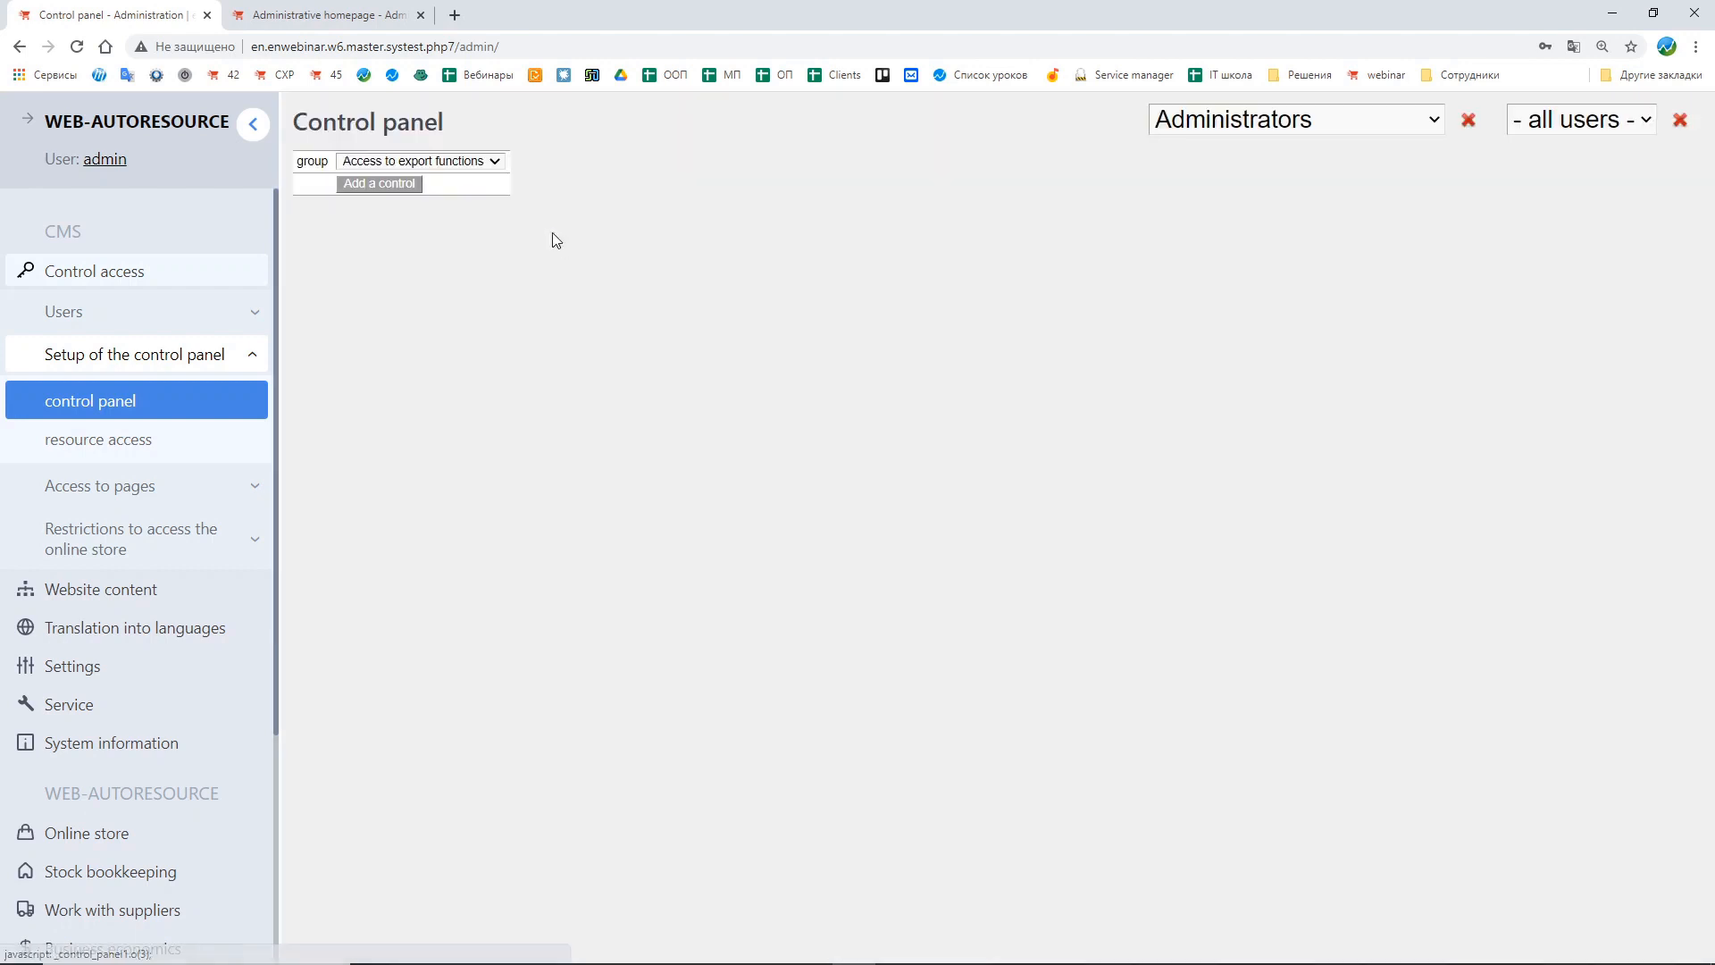
click(384, 162)
click(380, 195)
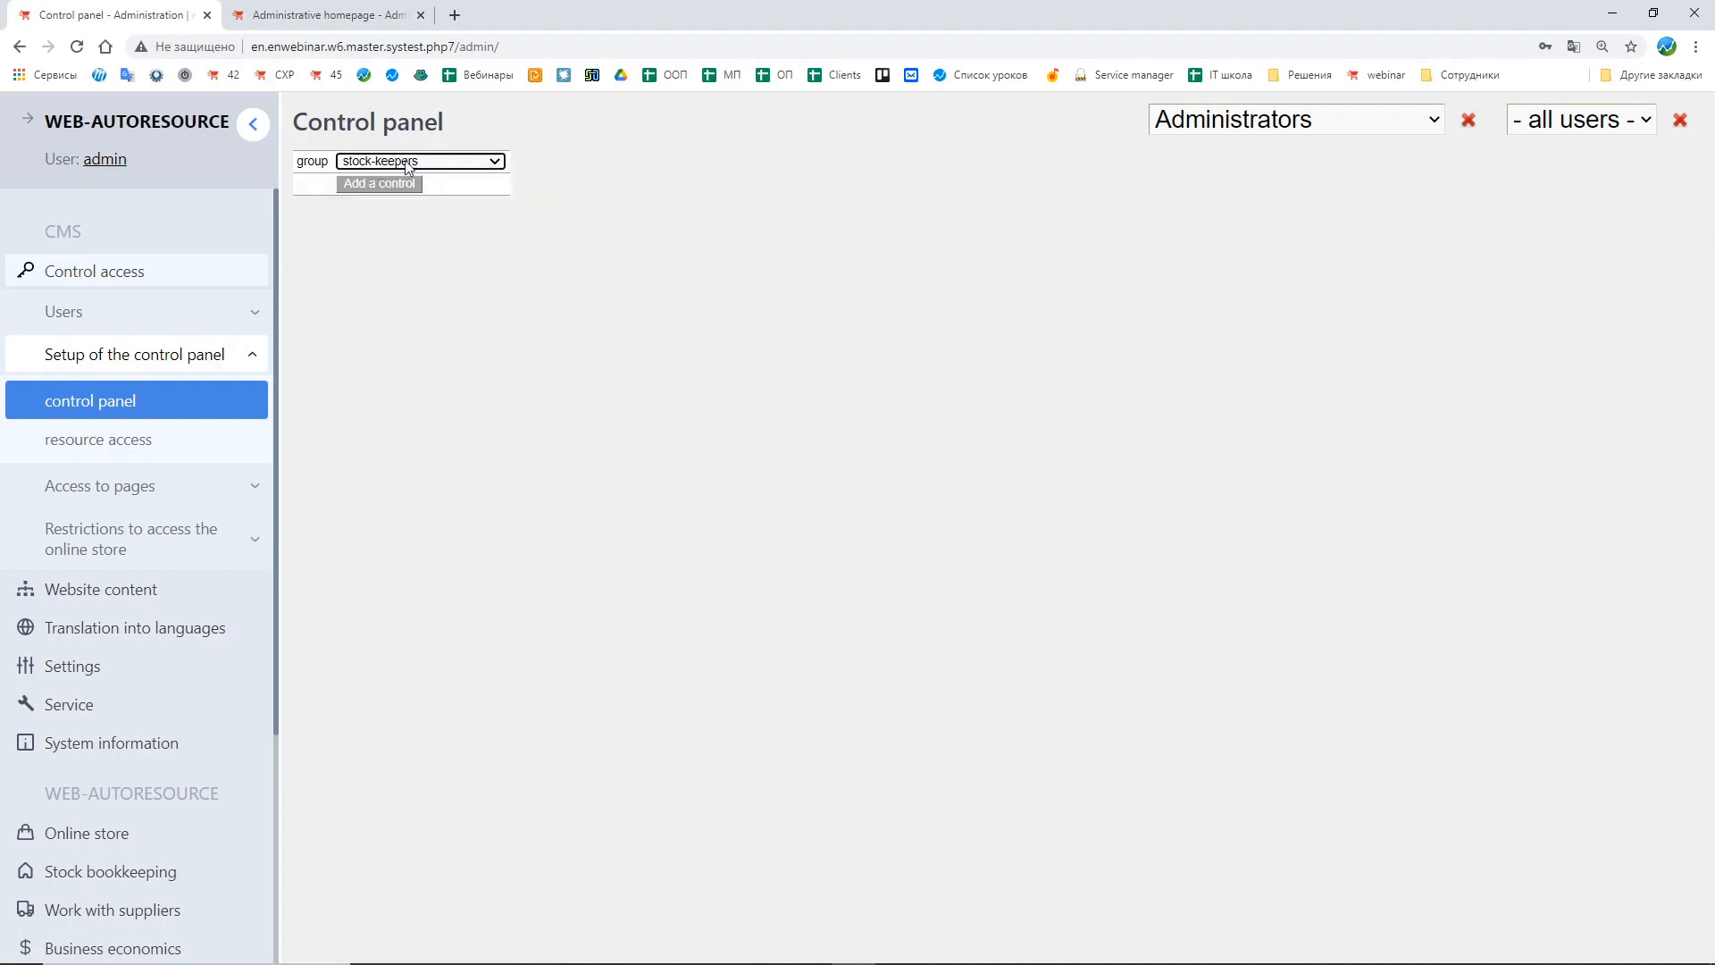
click(391, 190)
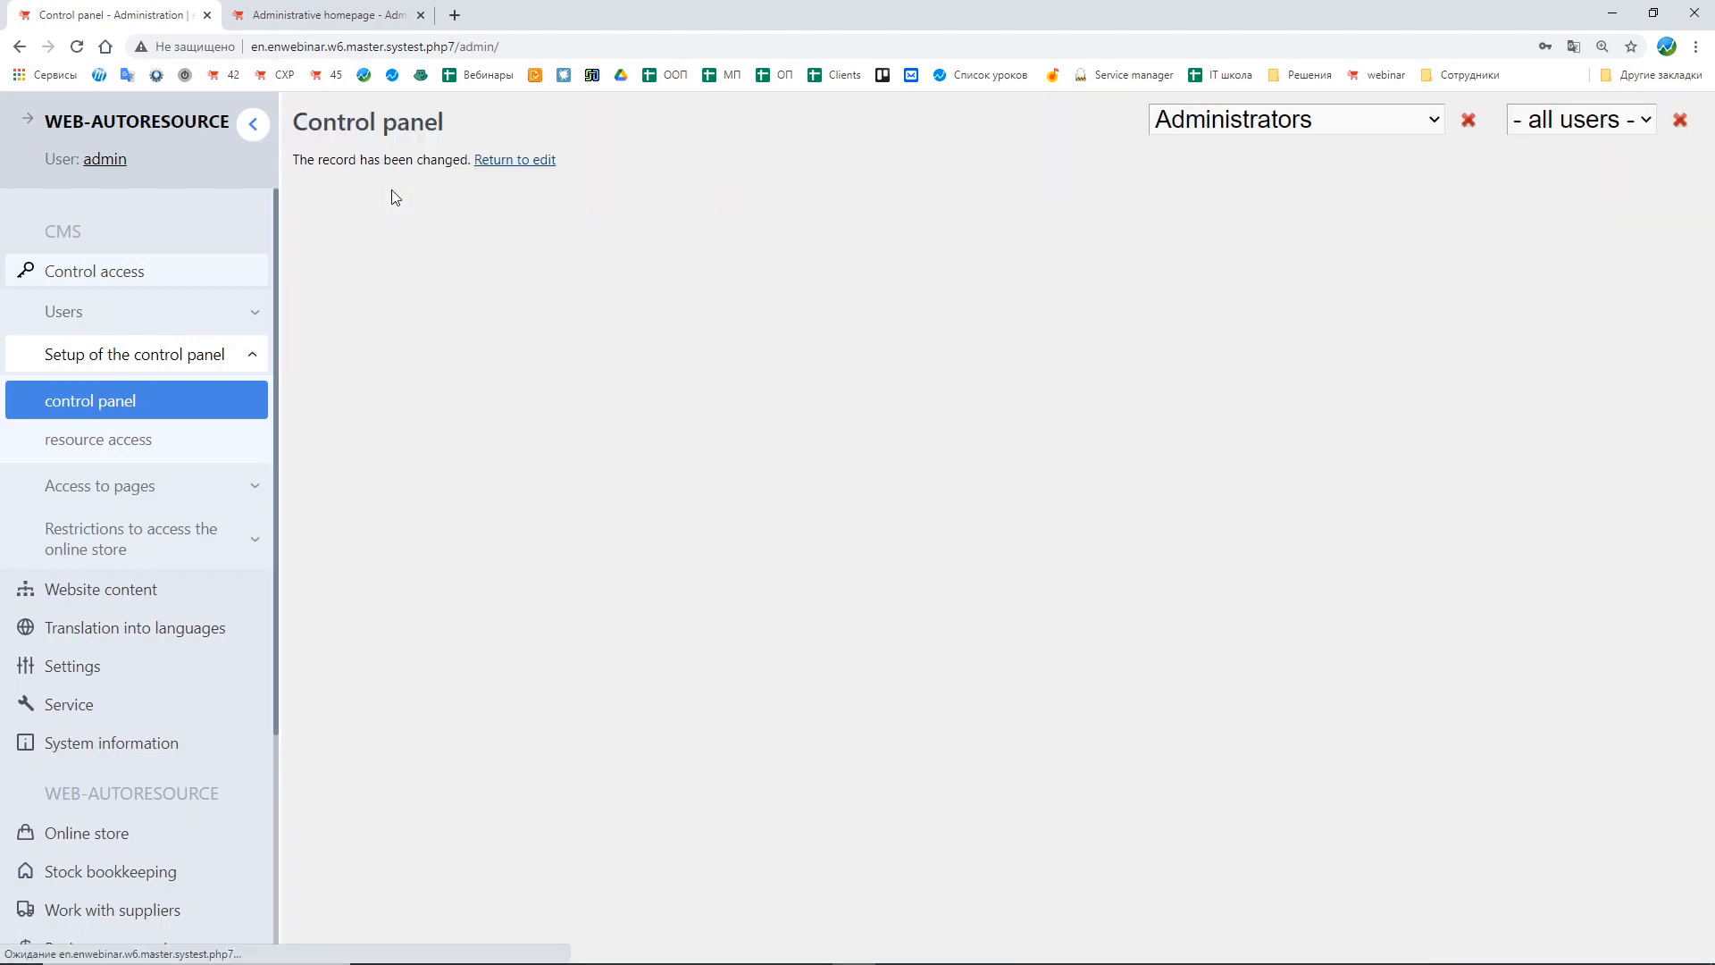
click(513, 161)
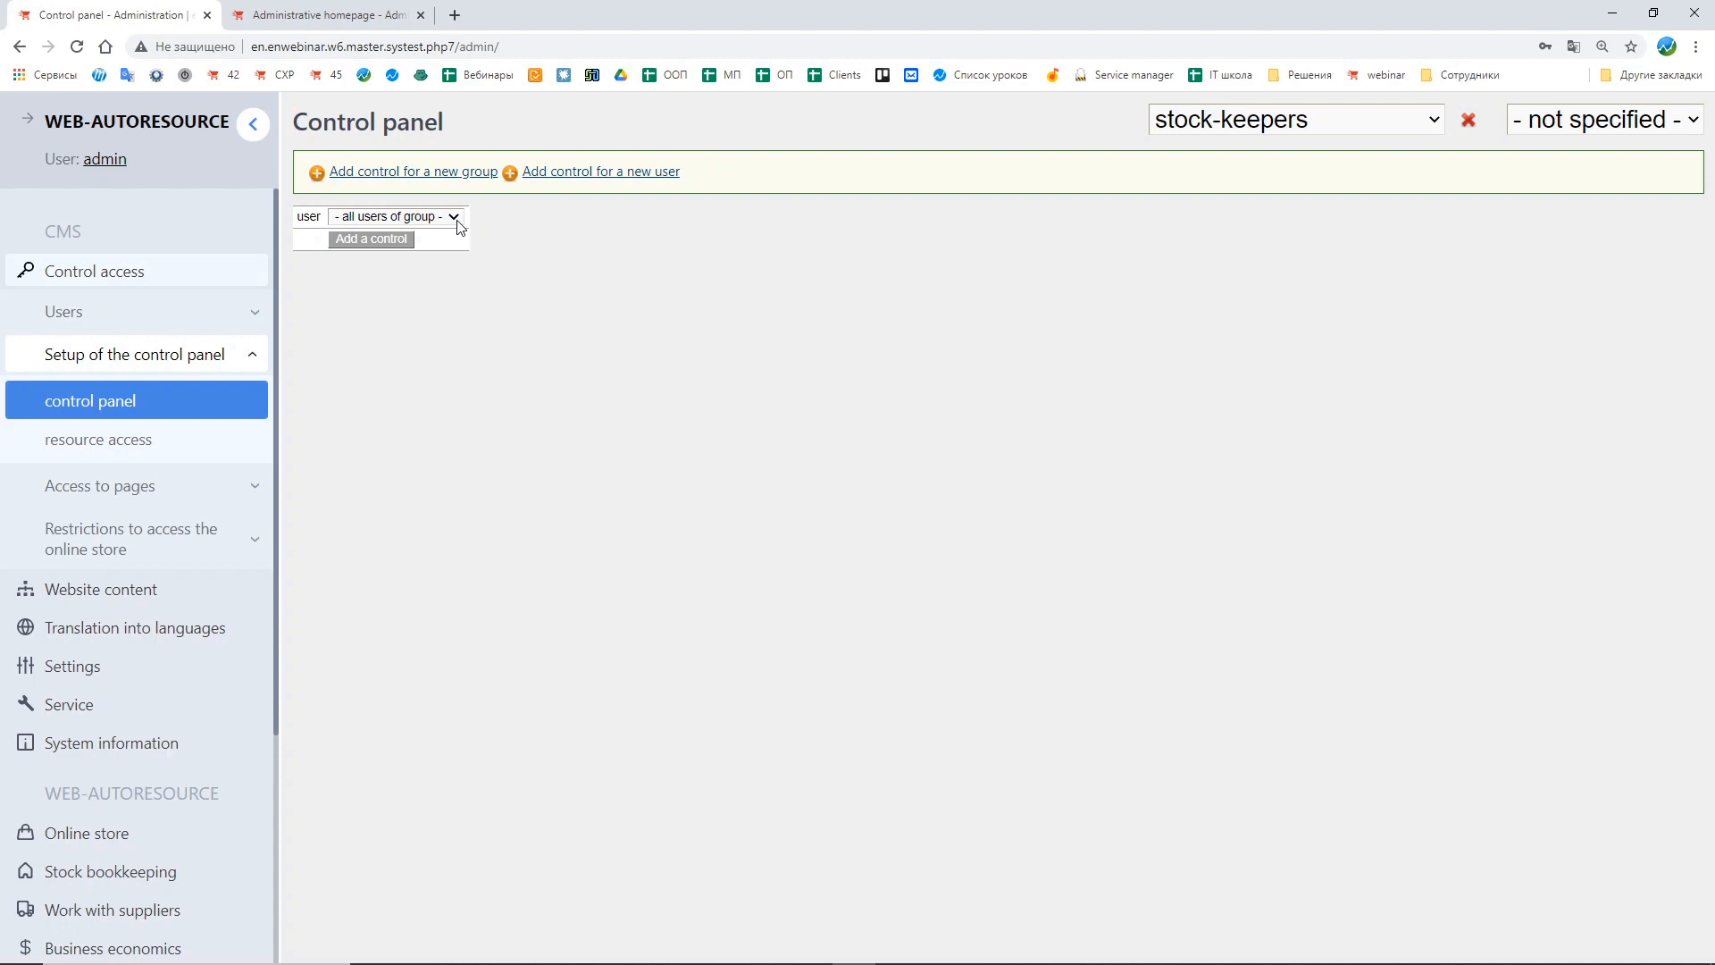
Step: Add a control for all users of the stock-keepers group and return to editing
click(418, 218)
click(429, 234)
click(404, 239)
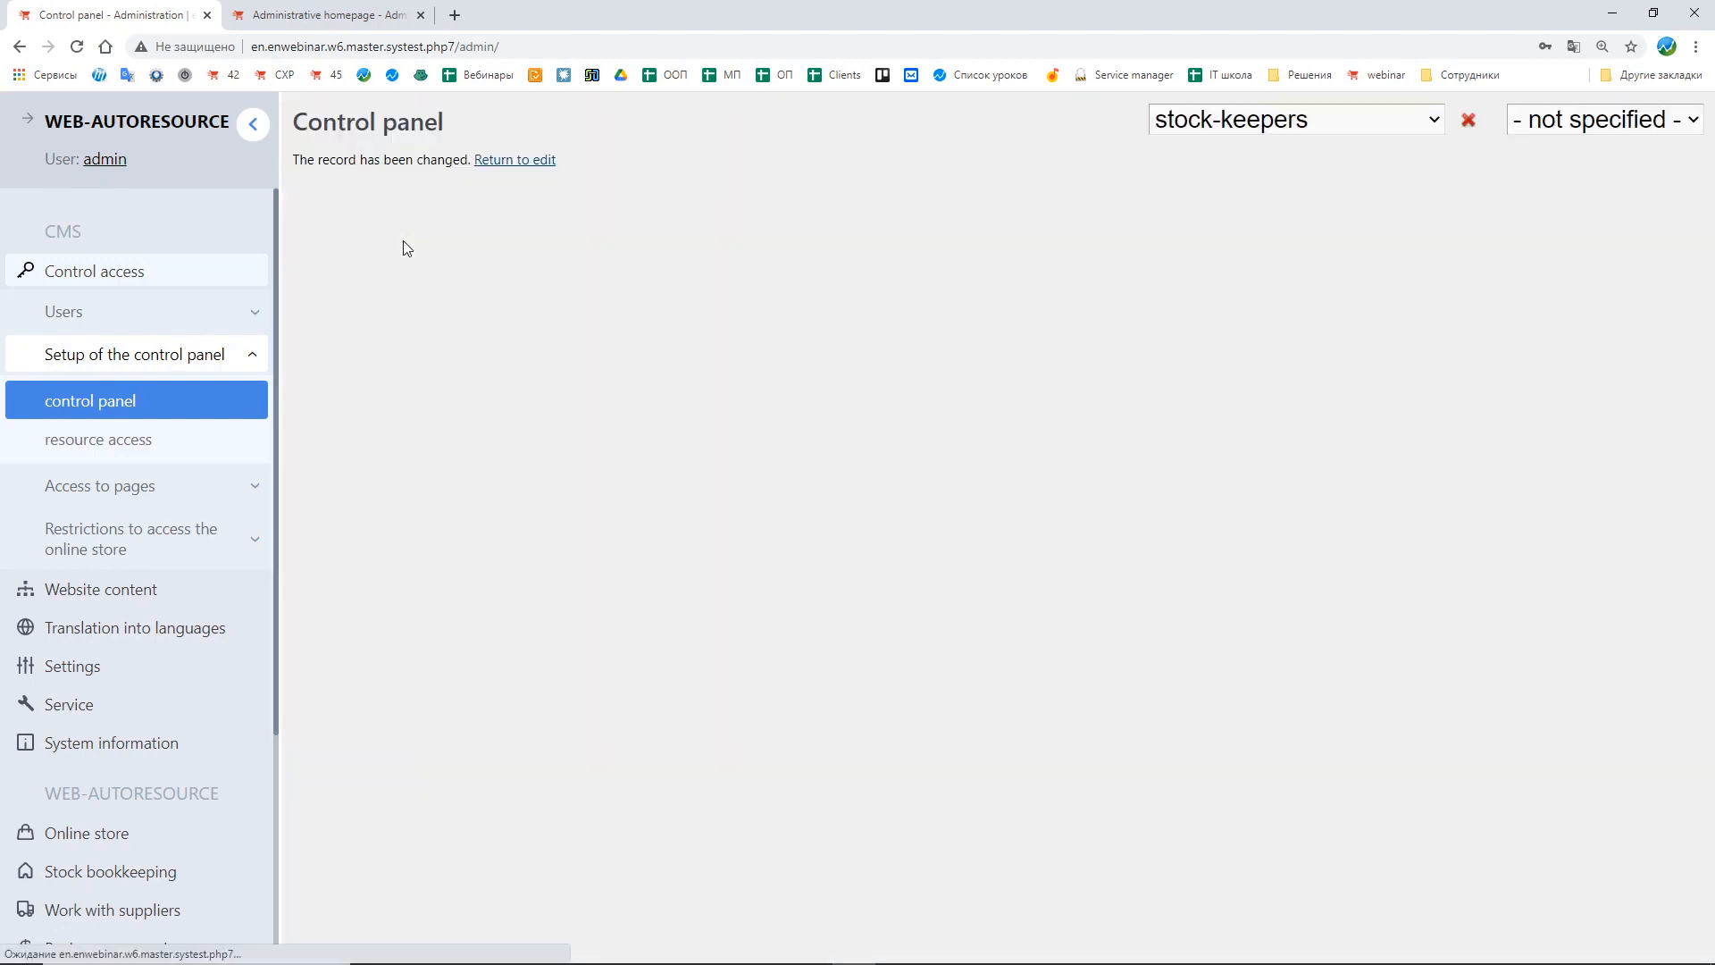
click(543, 166)
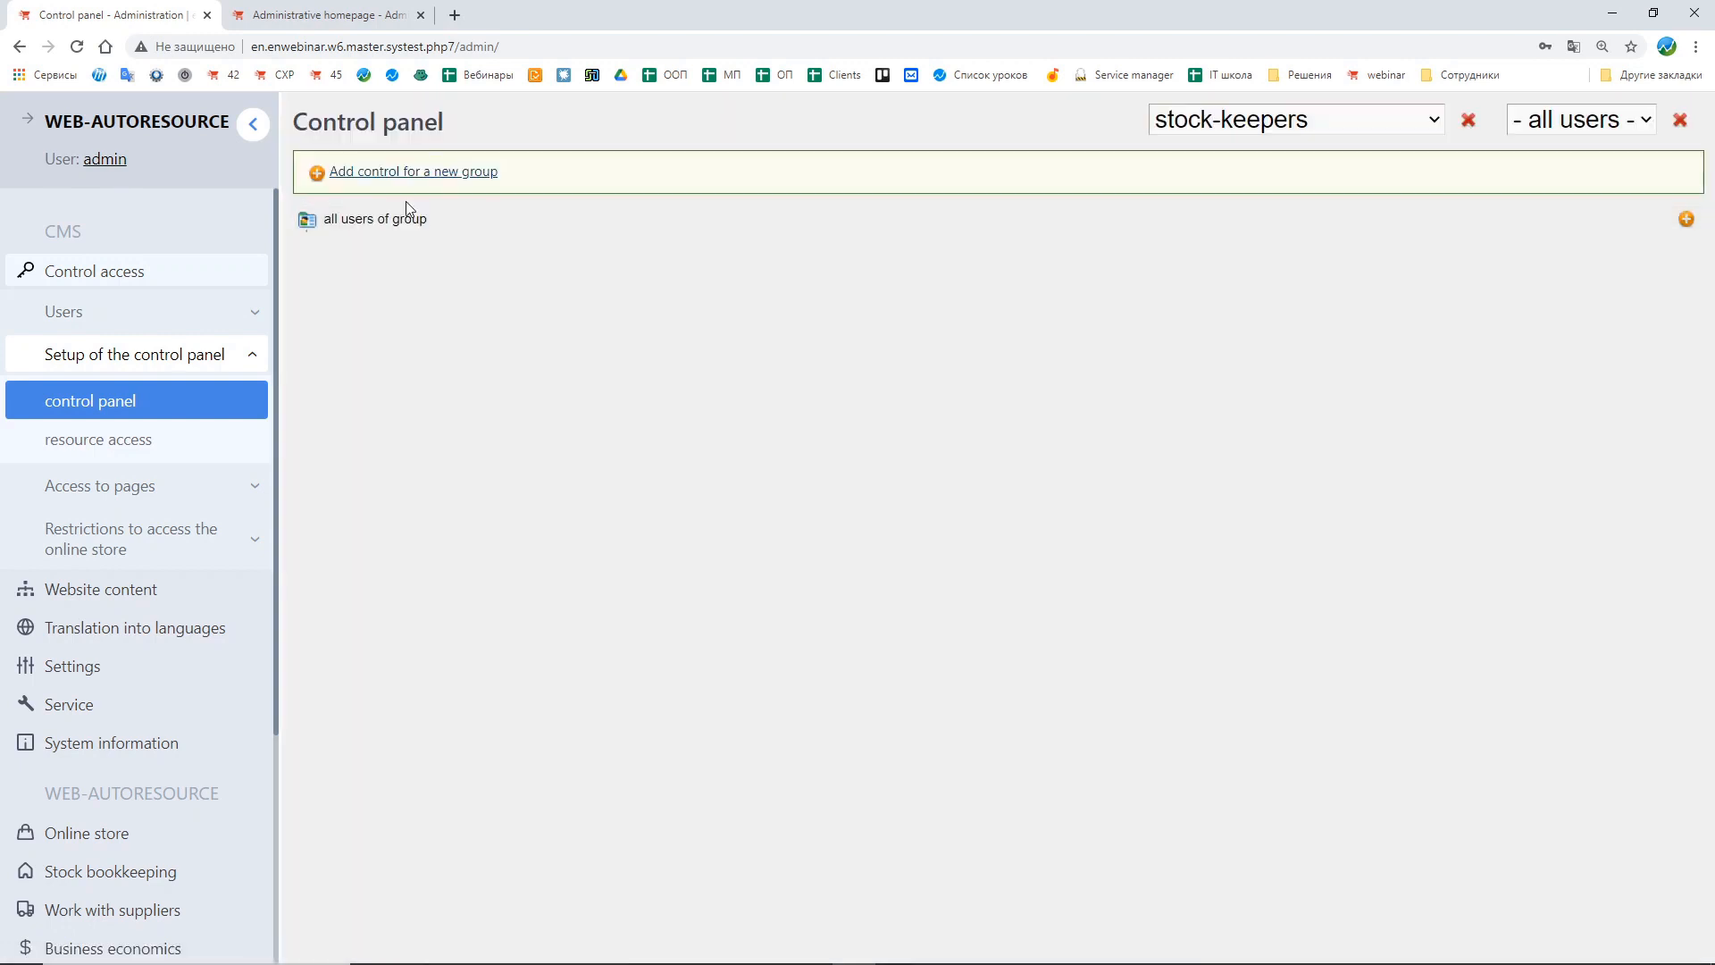
Step: Add a blank/folder control named "Stock bookkeeping" under all users of the group and return to editing
click(1686, 222)
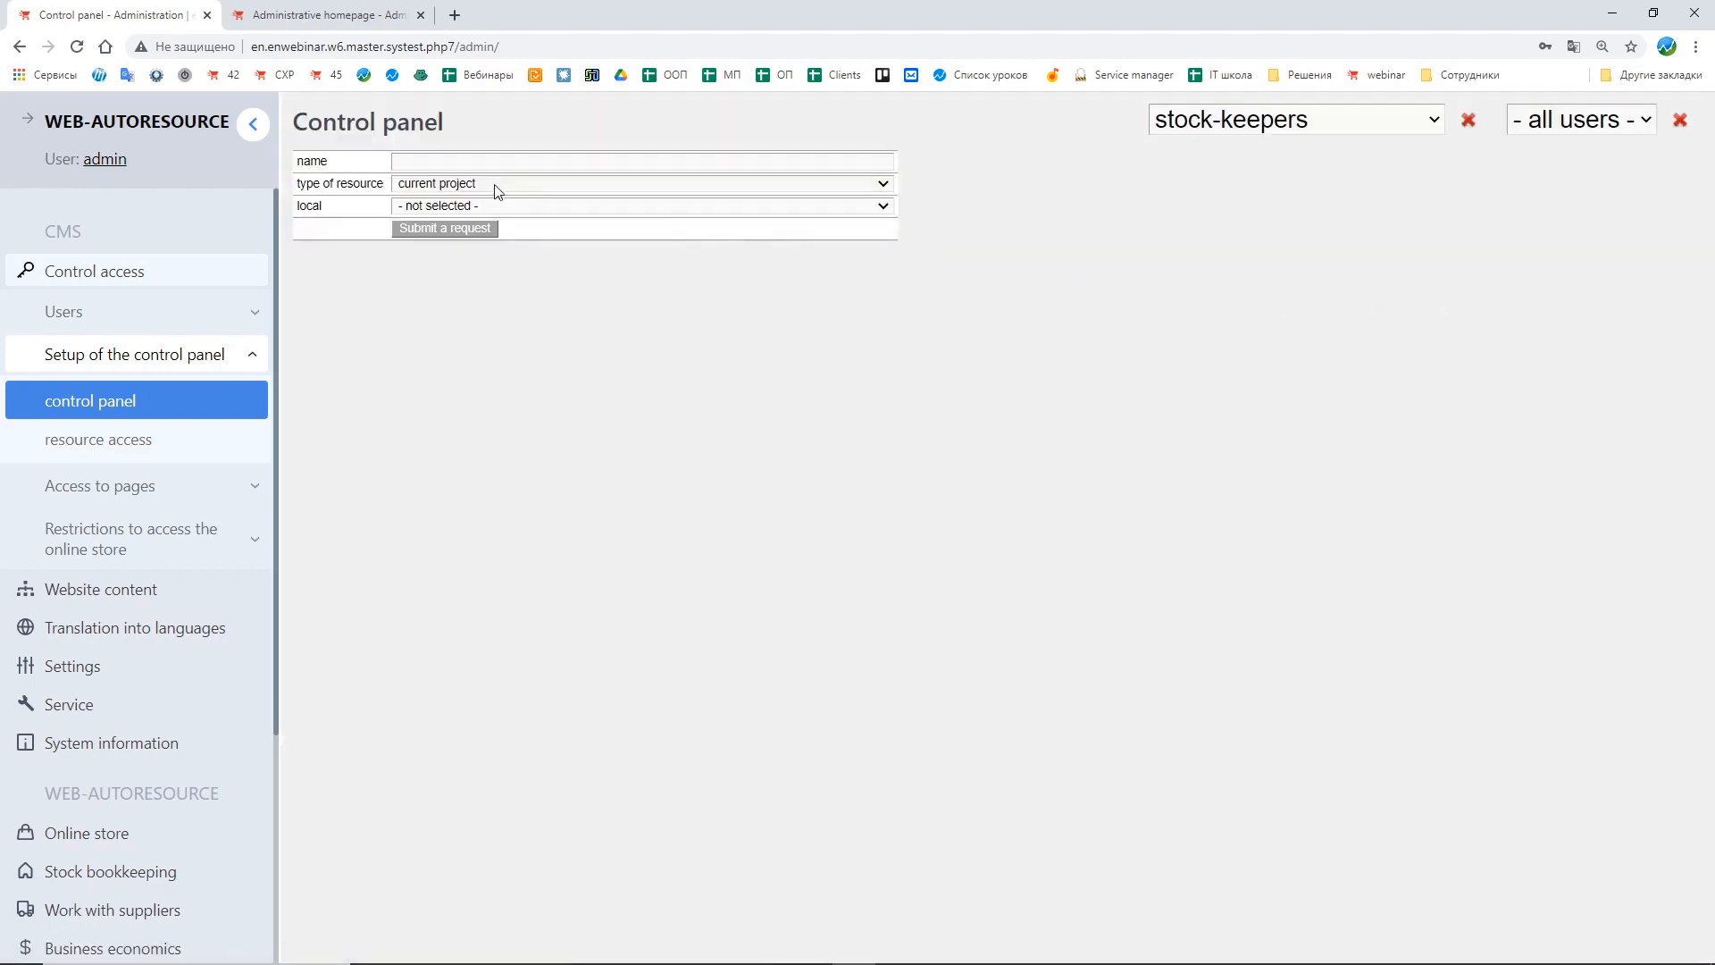
click(449, 191)
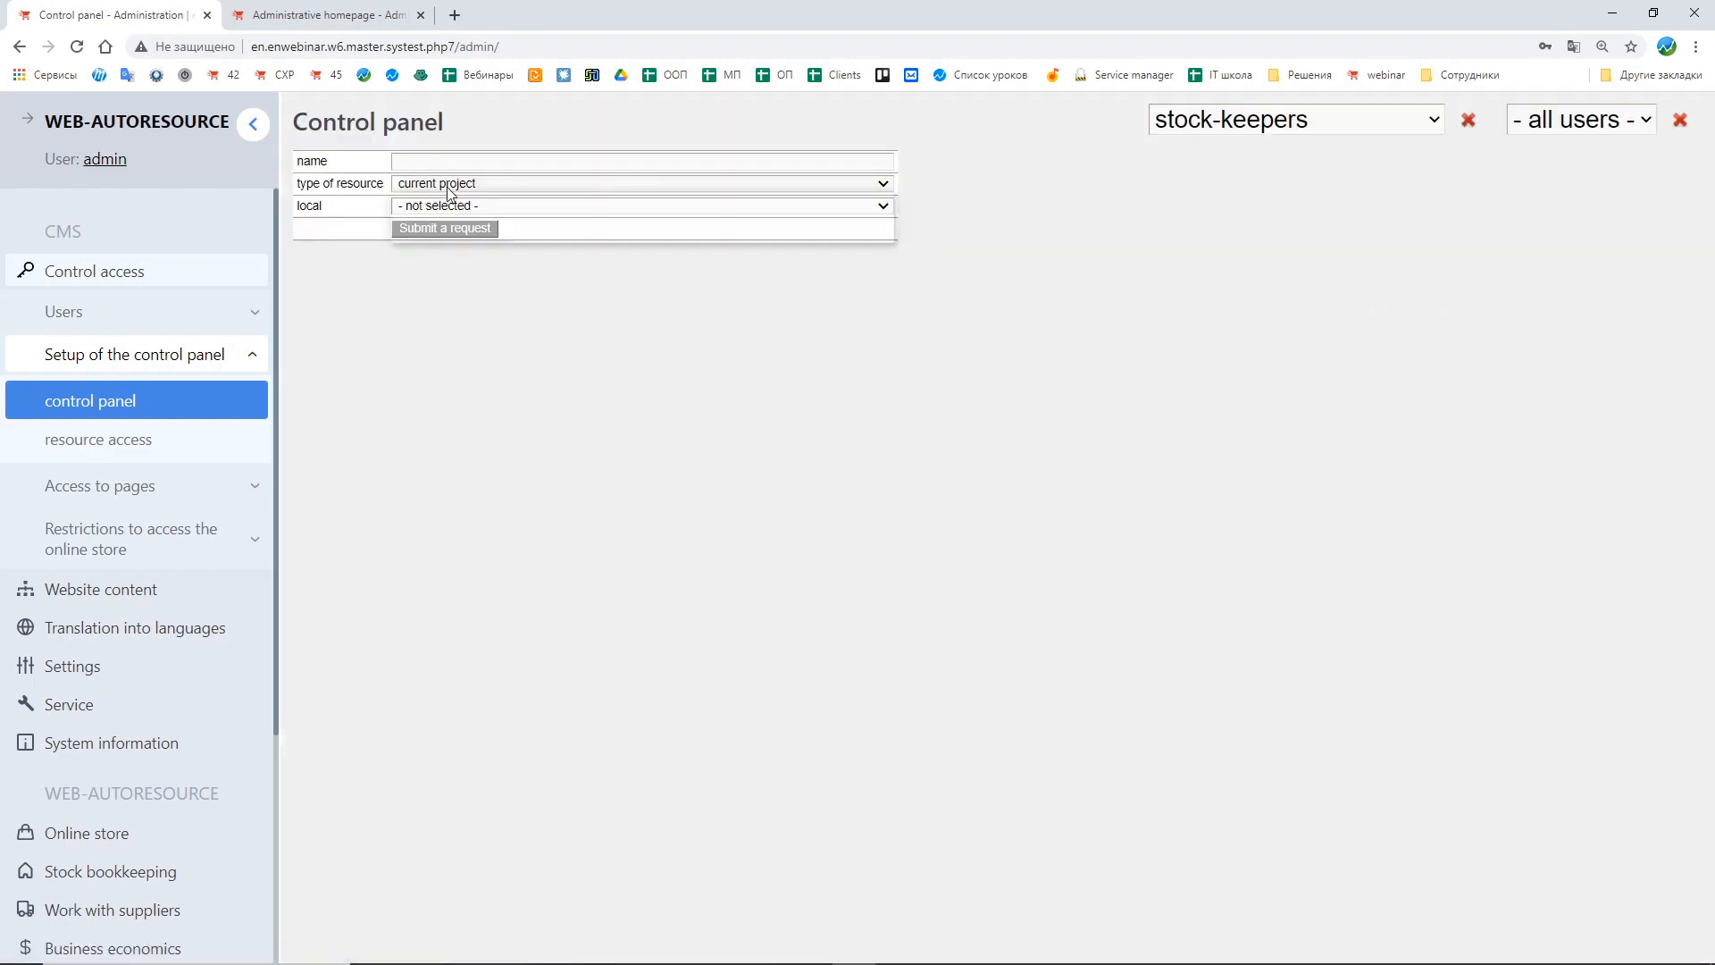
click(452, 234)
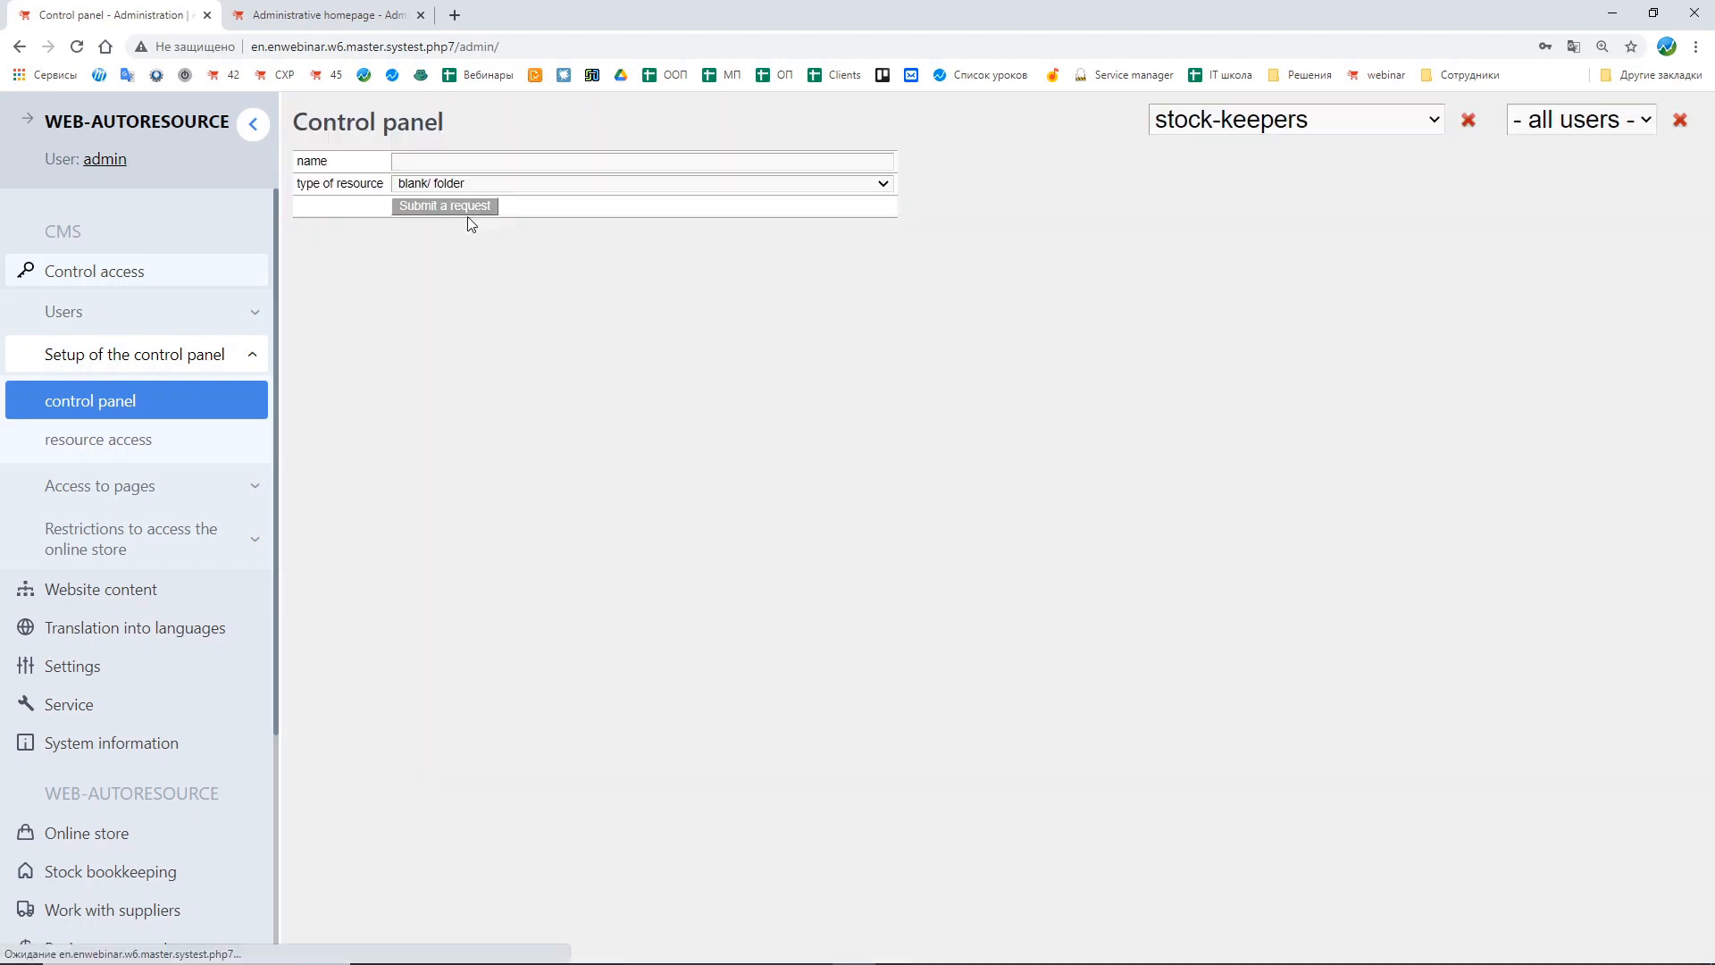
click(412, 162)
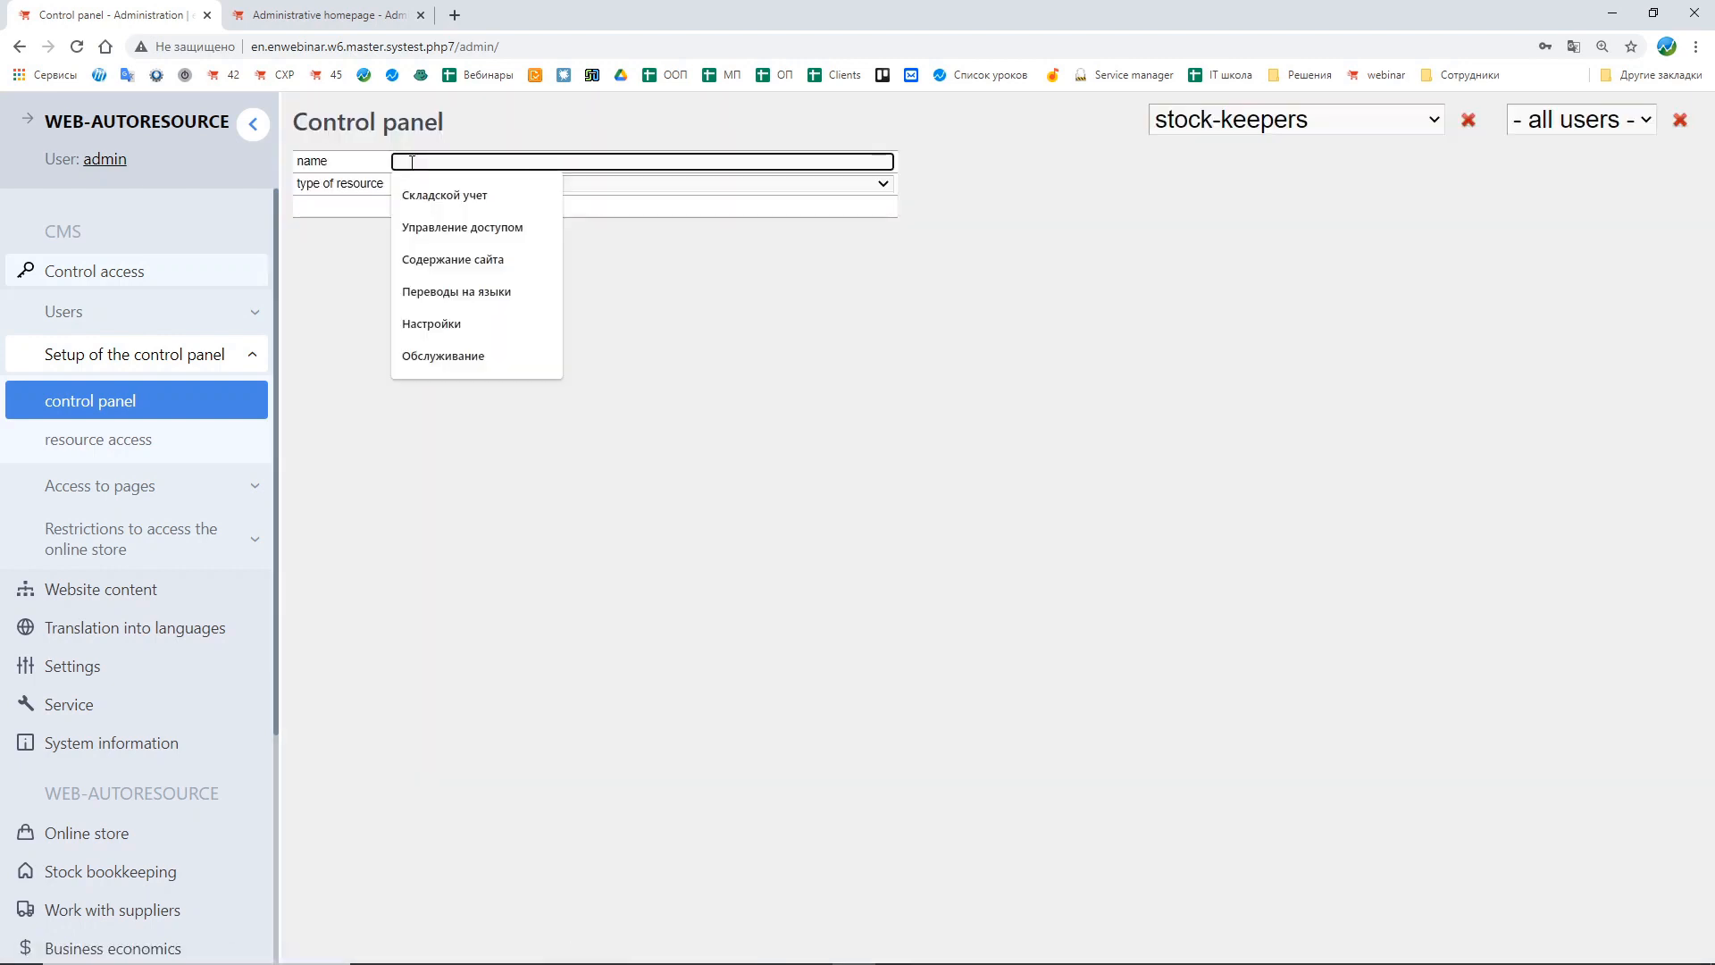
text(Sto)
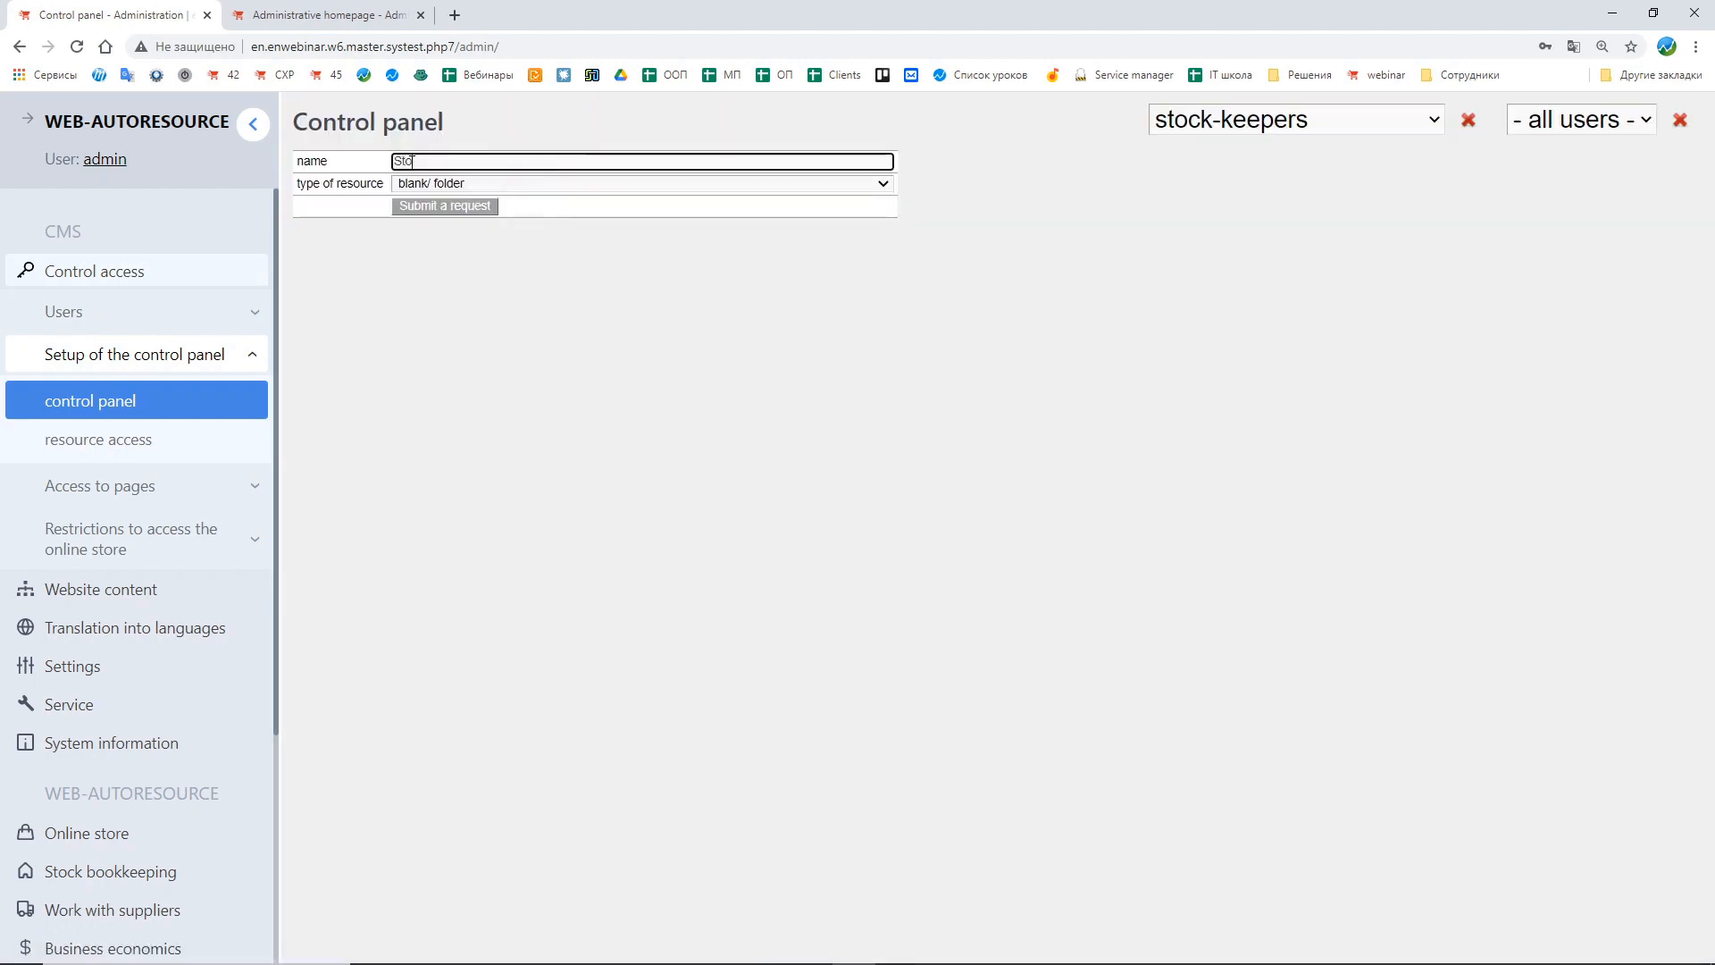
text(ck bookkeeping)
click(477, 206)
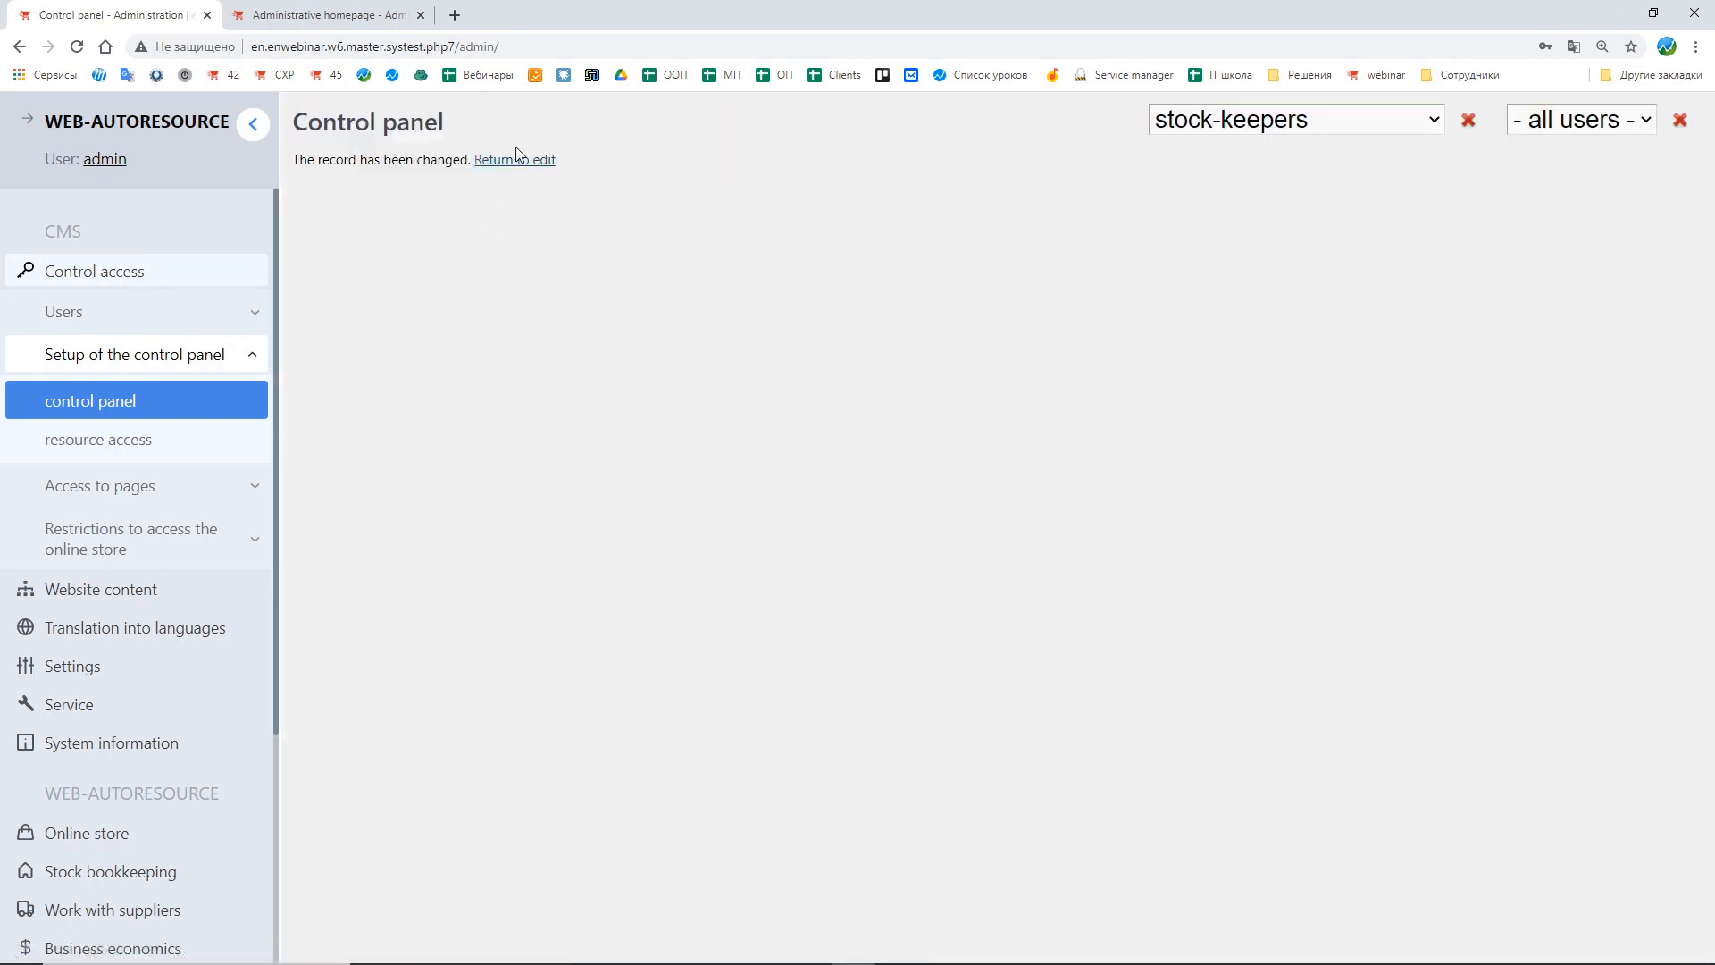
click(516, 161)
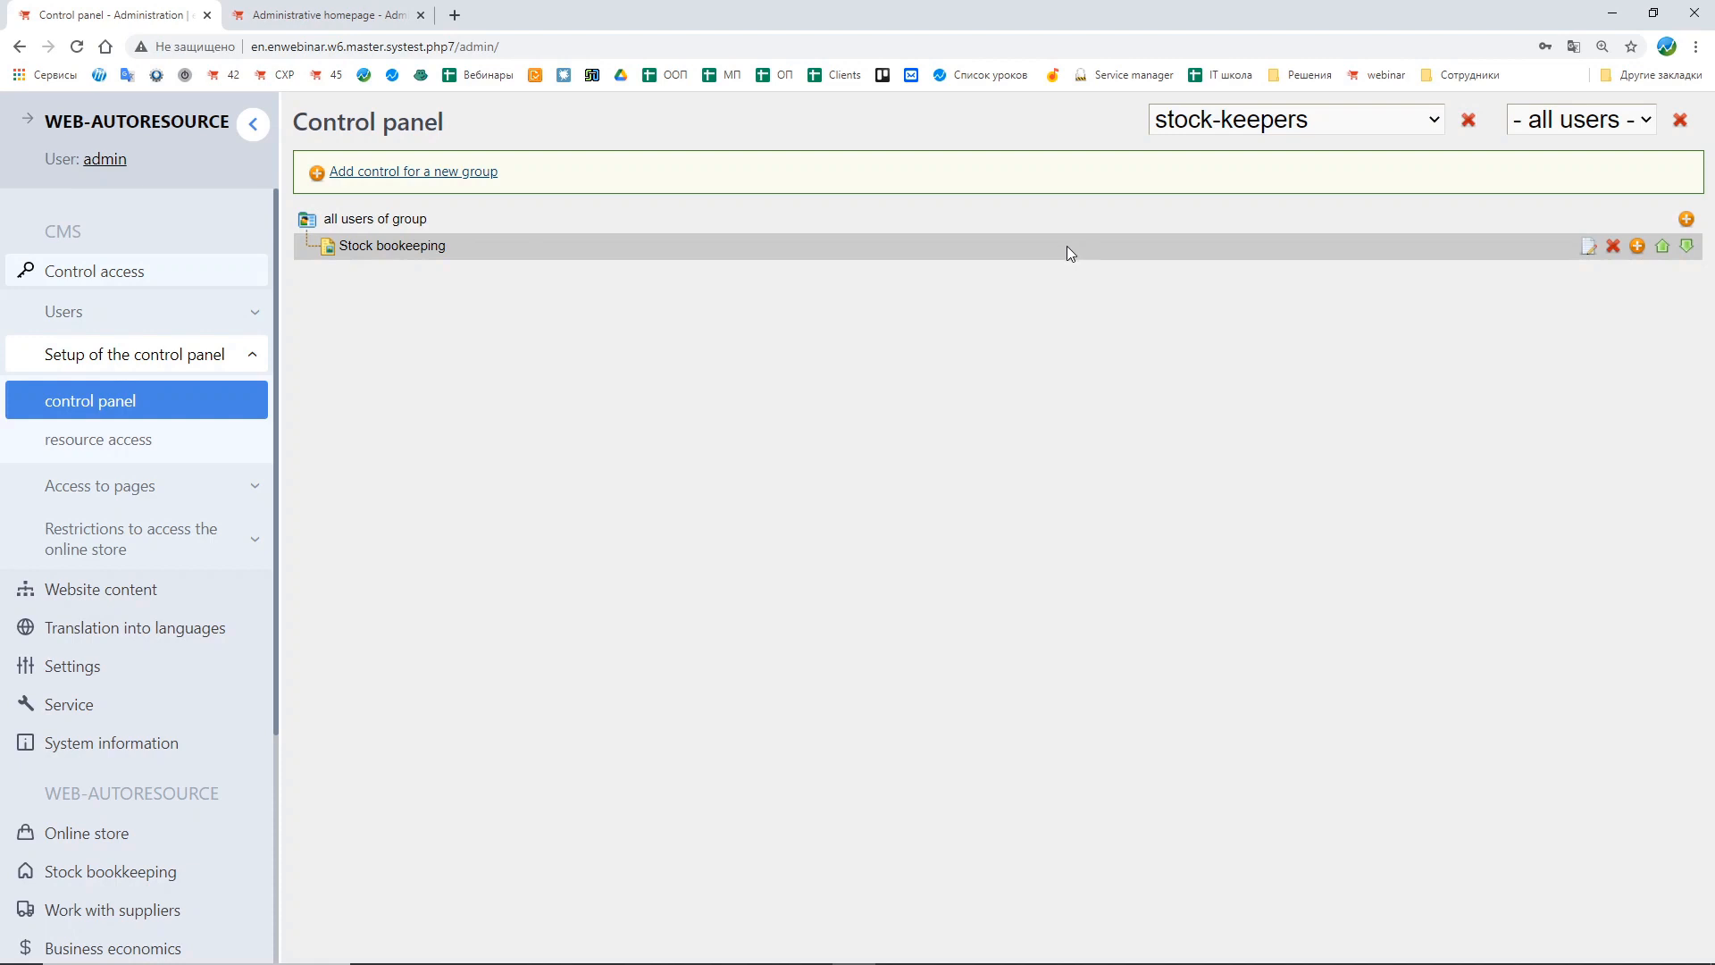
Step: Inside the Stock bookkeeping folder, add a system functions control named "Stock bookkeeping" pointing to stock bookkeeping, then return to editing
click(1644, 253)
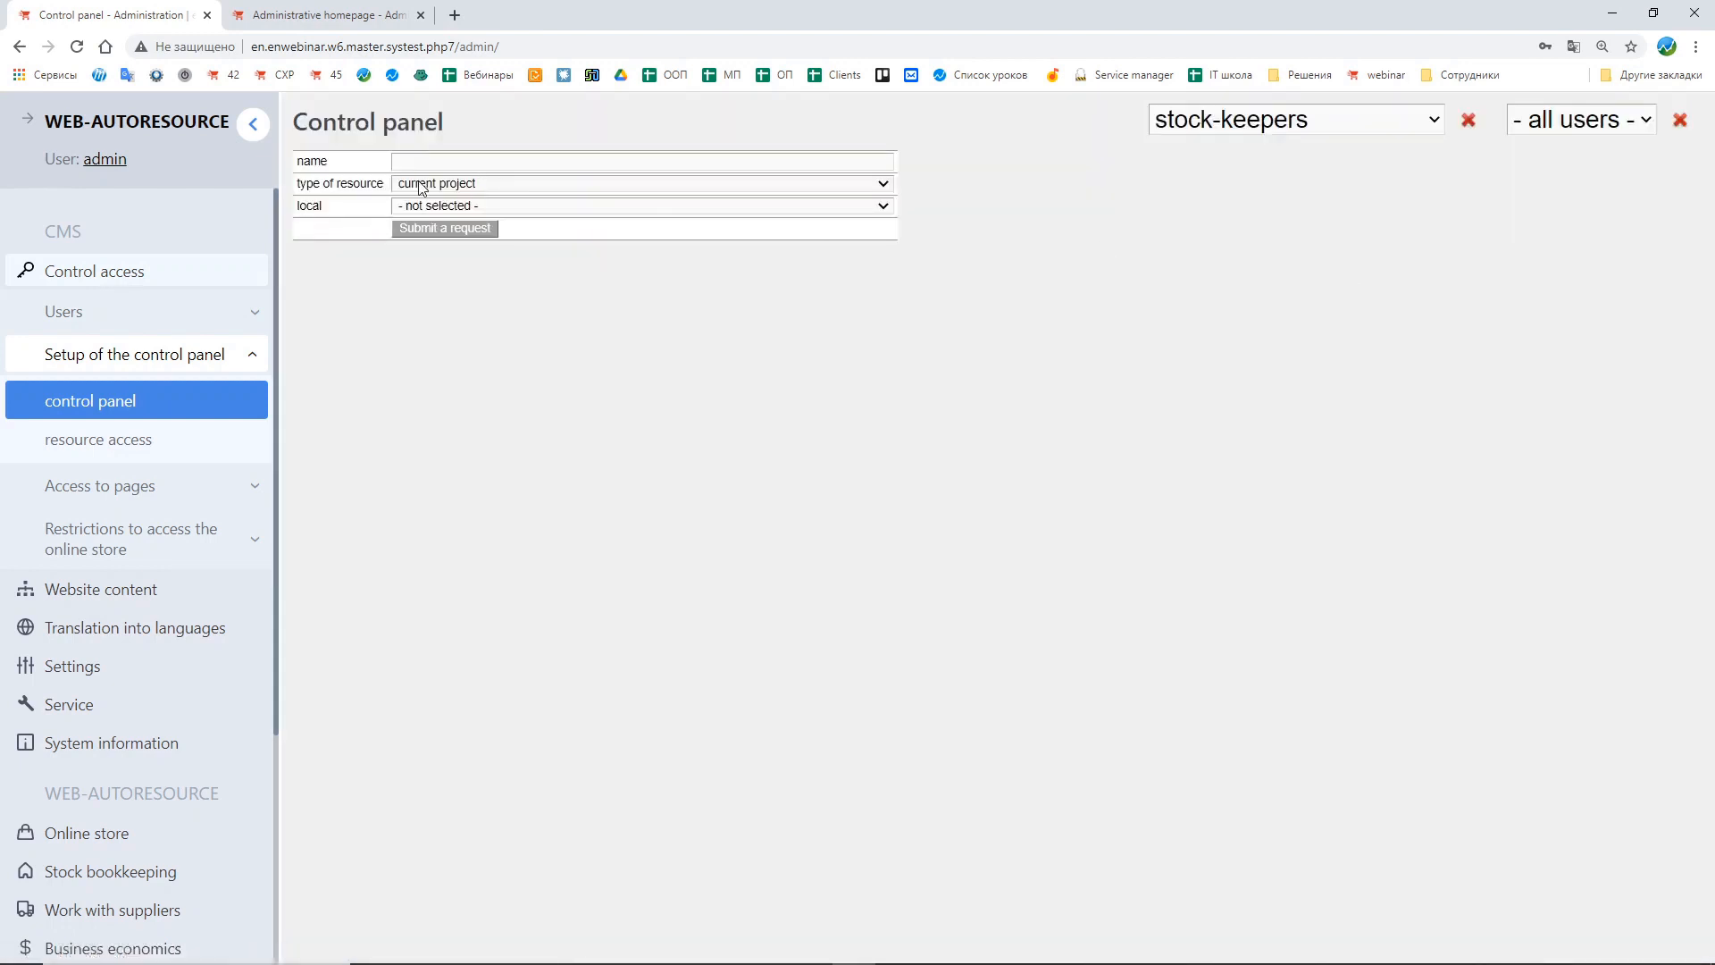
click(418, 183)
click(442, 217)
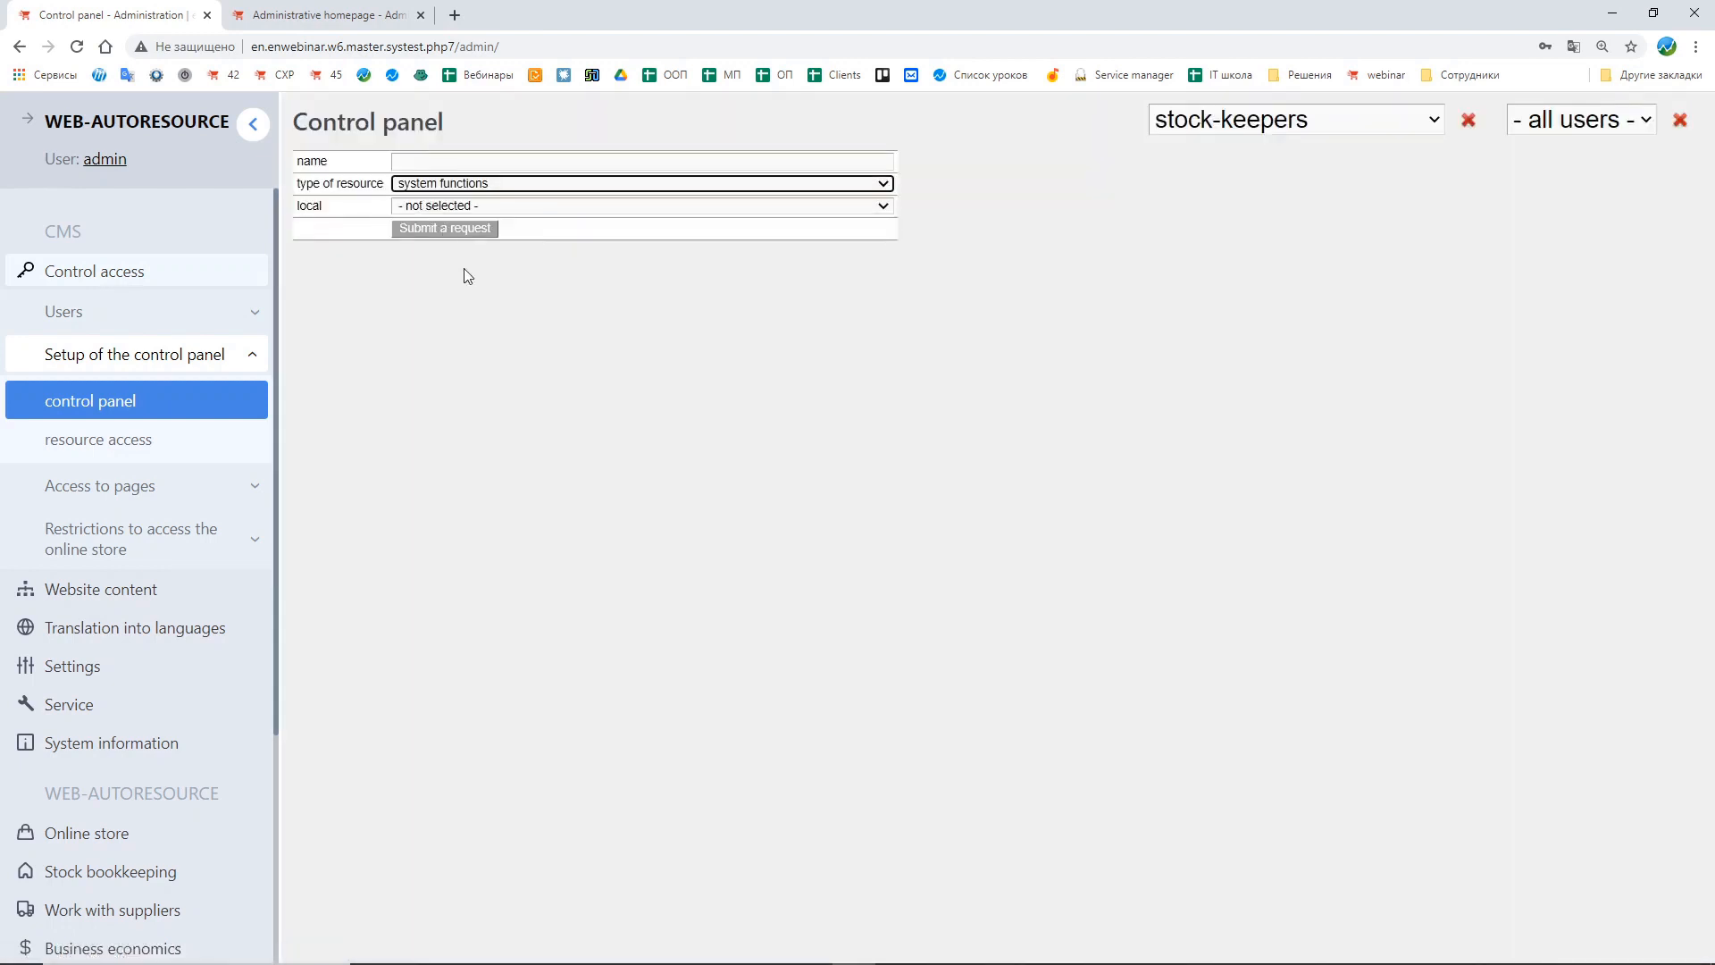
click(433, 206)
scroll(598, 292, down, 5)
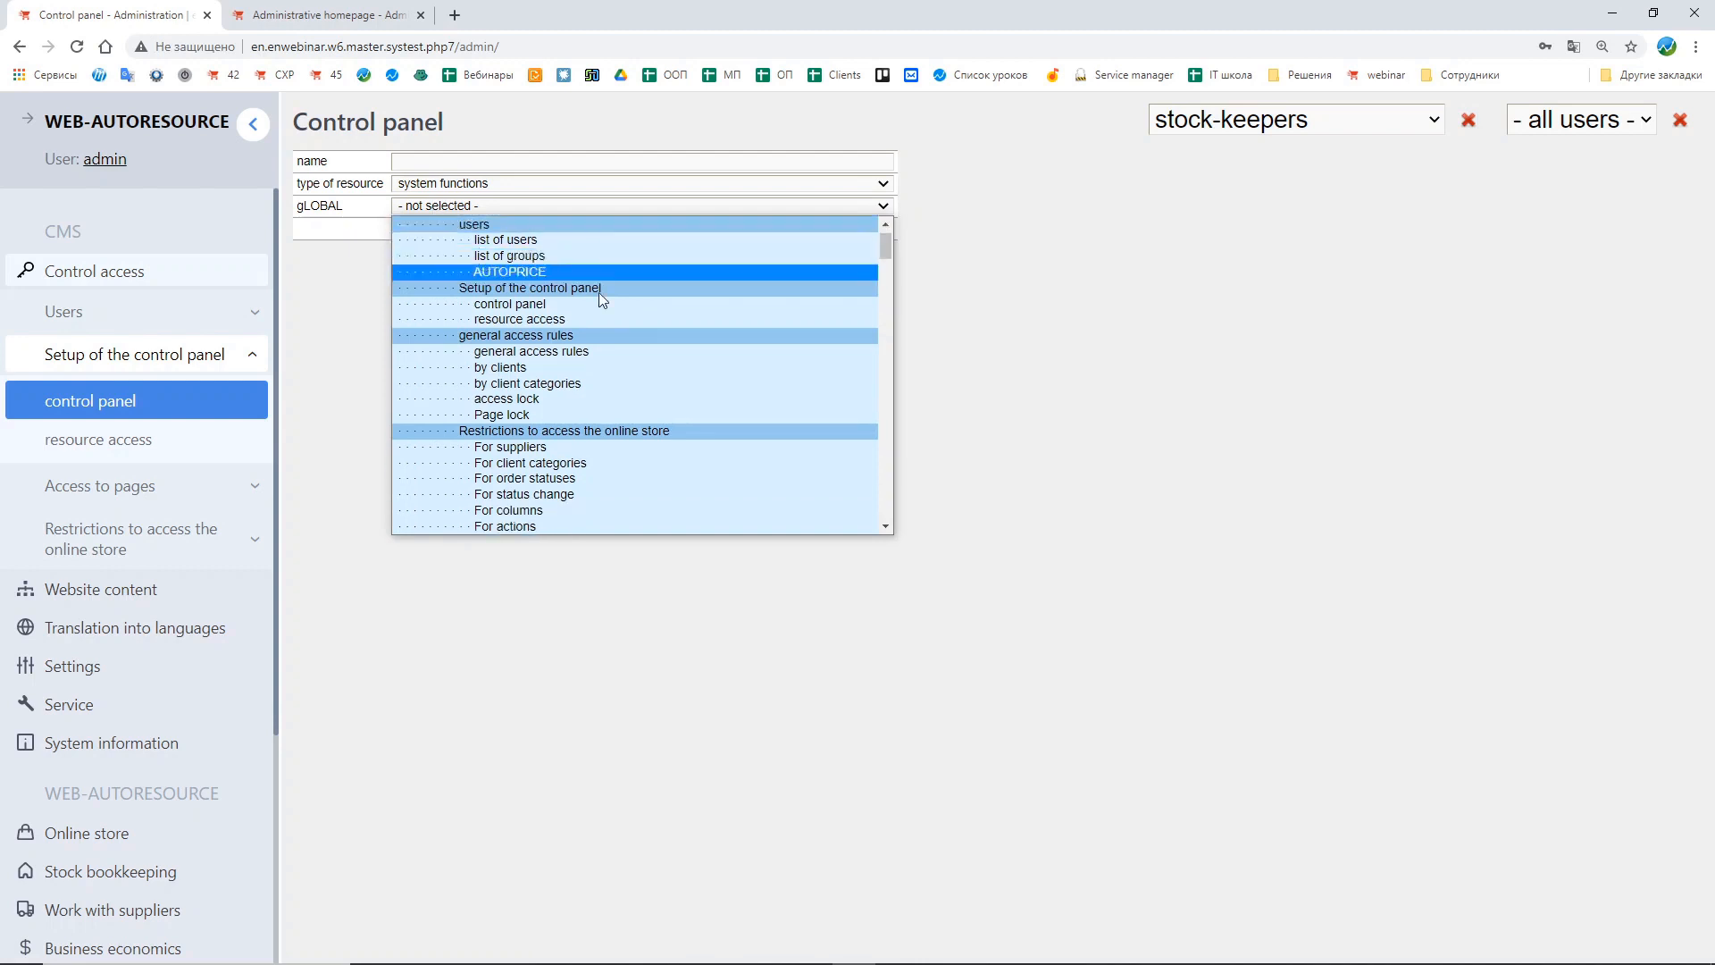
scroll(607, 300, down, 10)
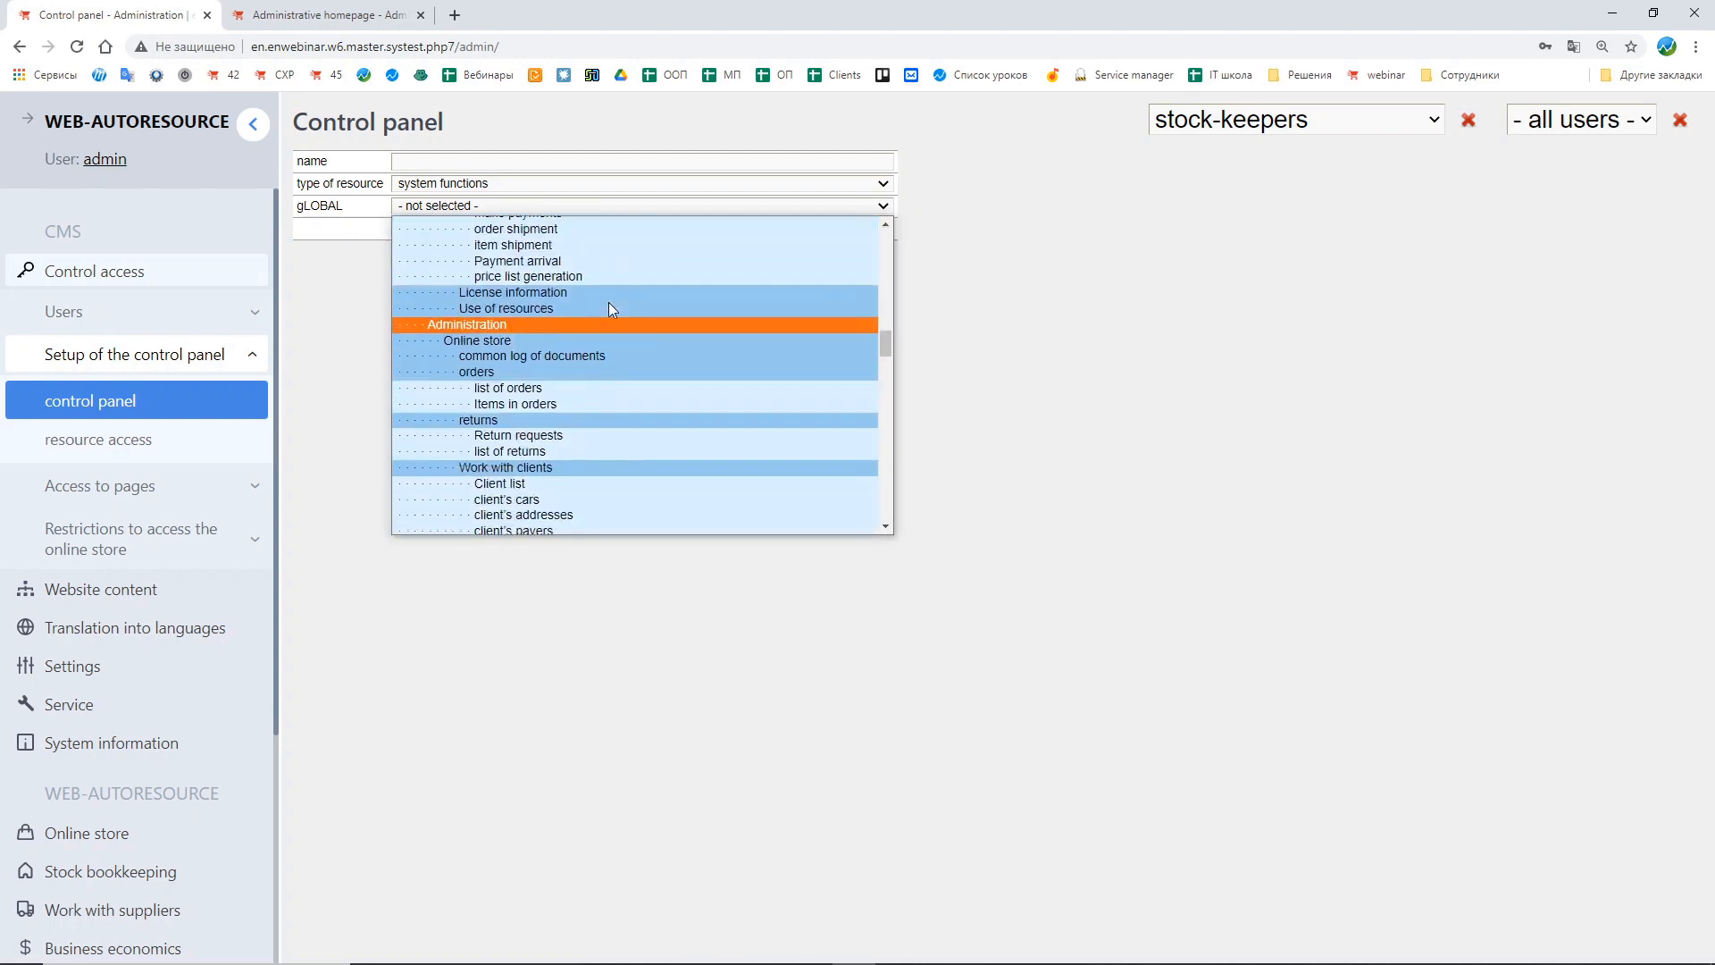
scroll(610, 305, down, 4)
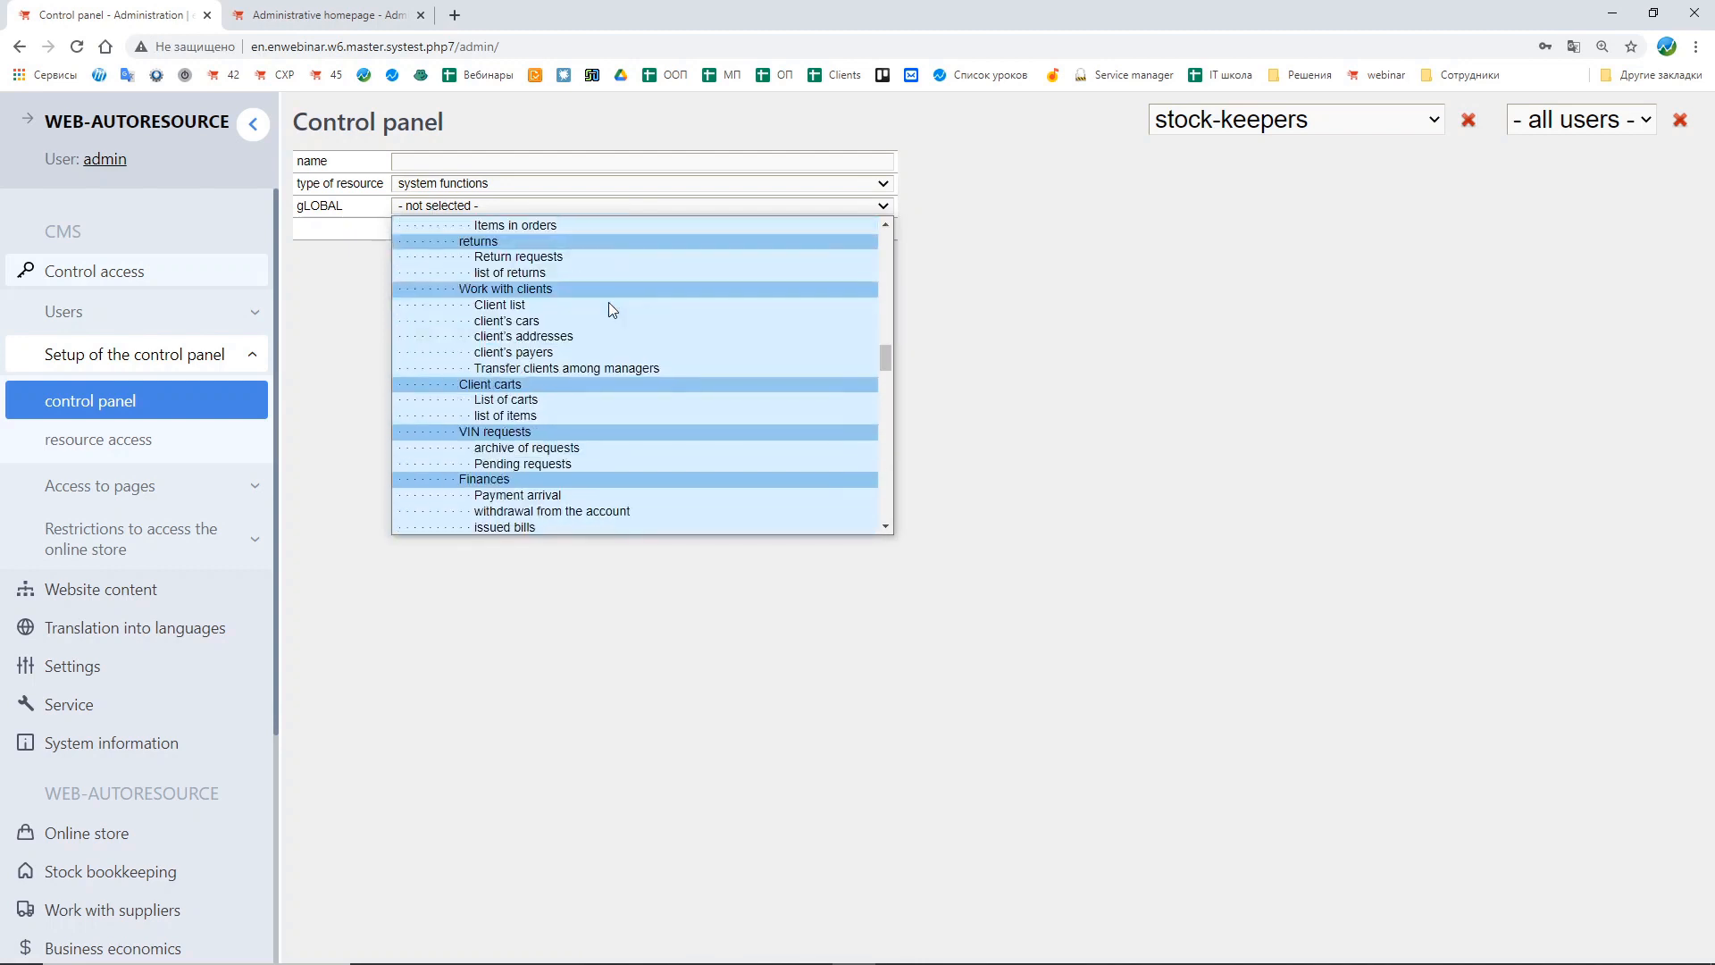
scroll(610, 306, down, 8)
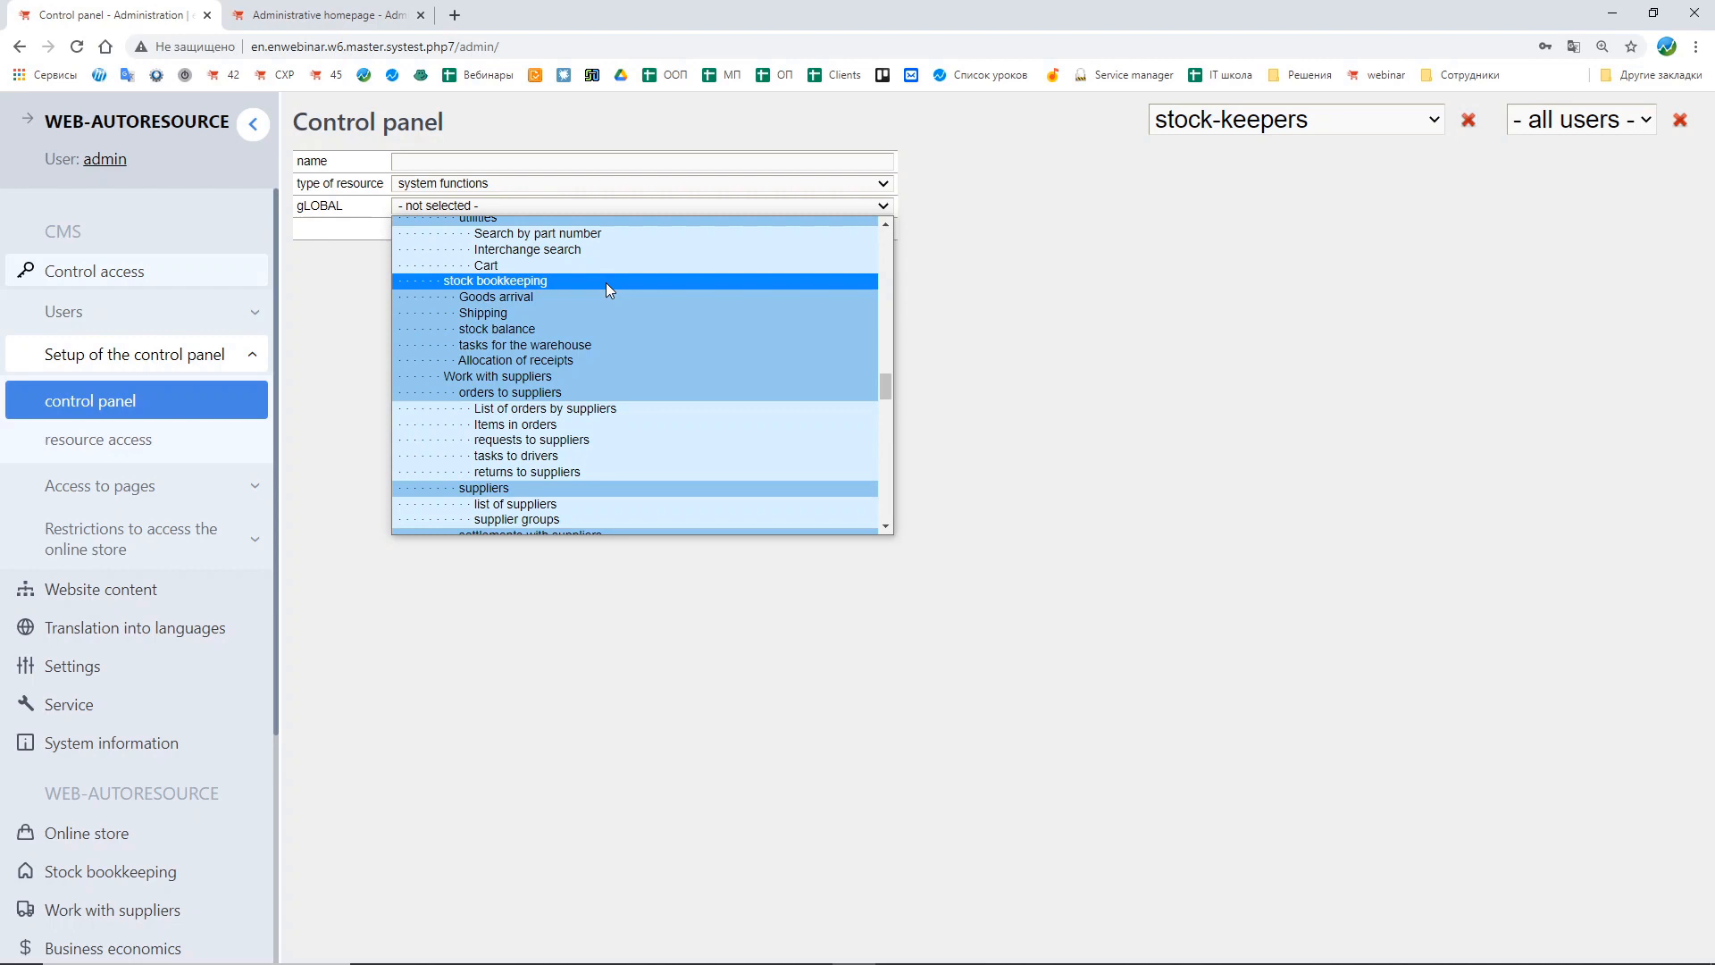
click(605, 282)
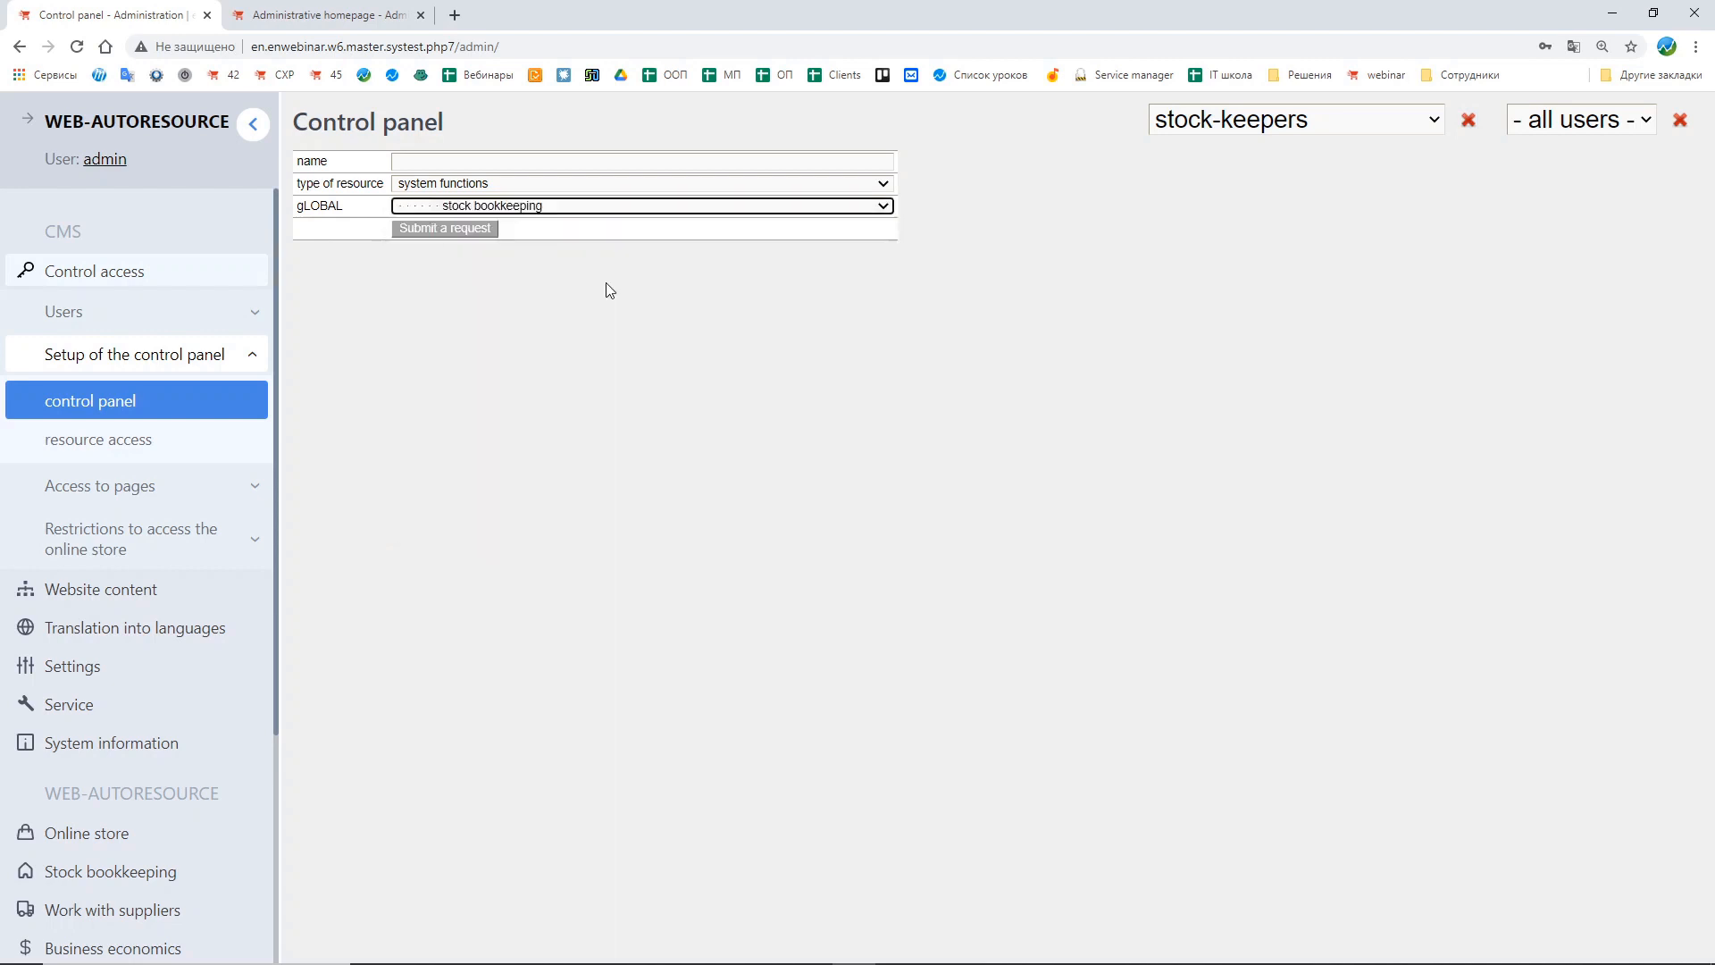
click(433, 166)
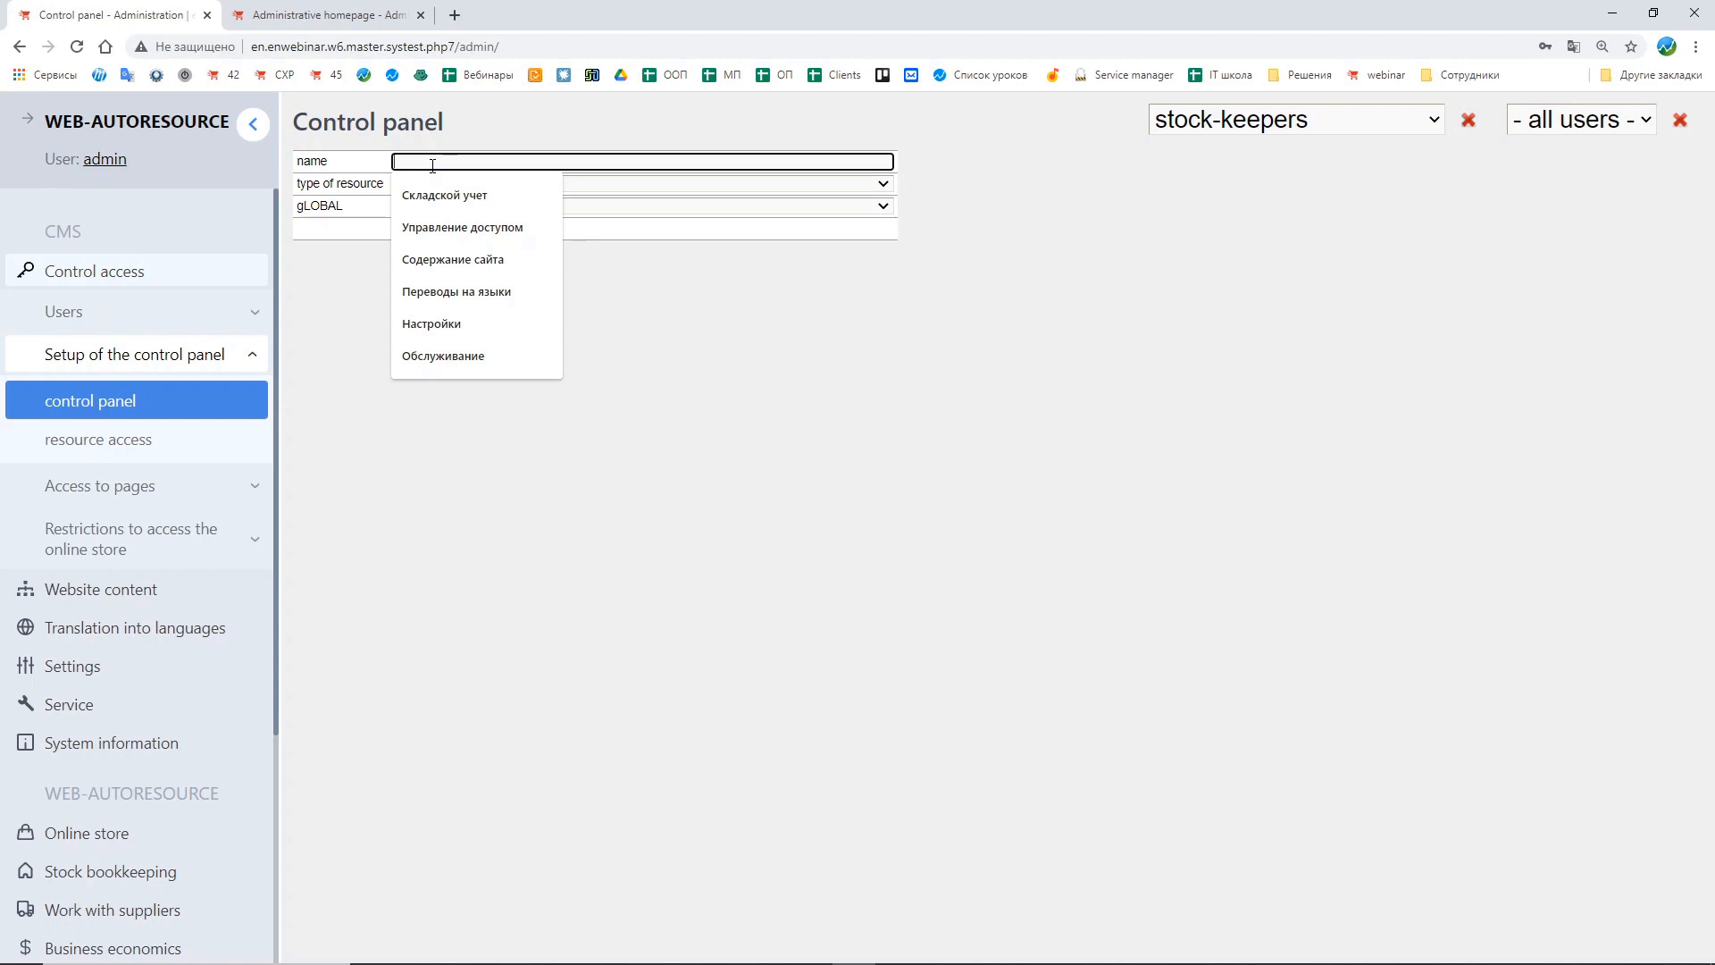
text(Stock)
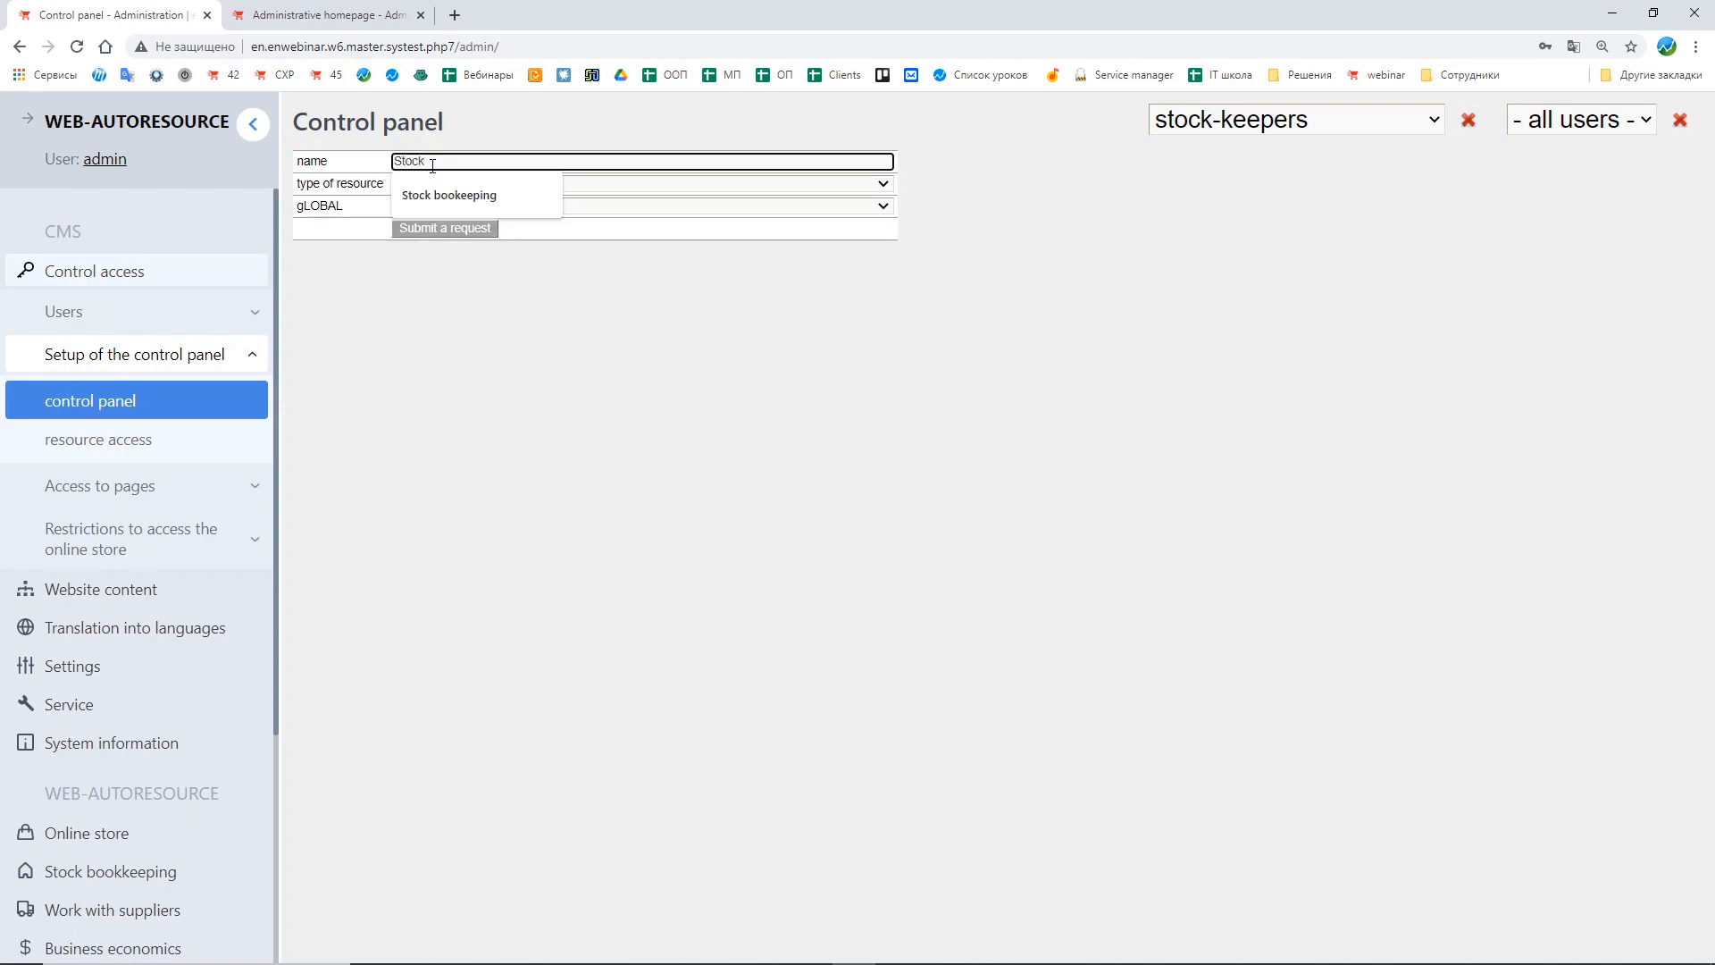
text( bookkeeping)
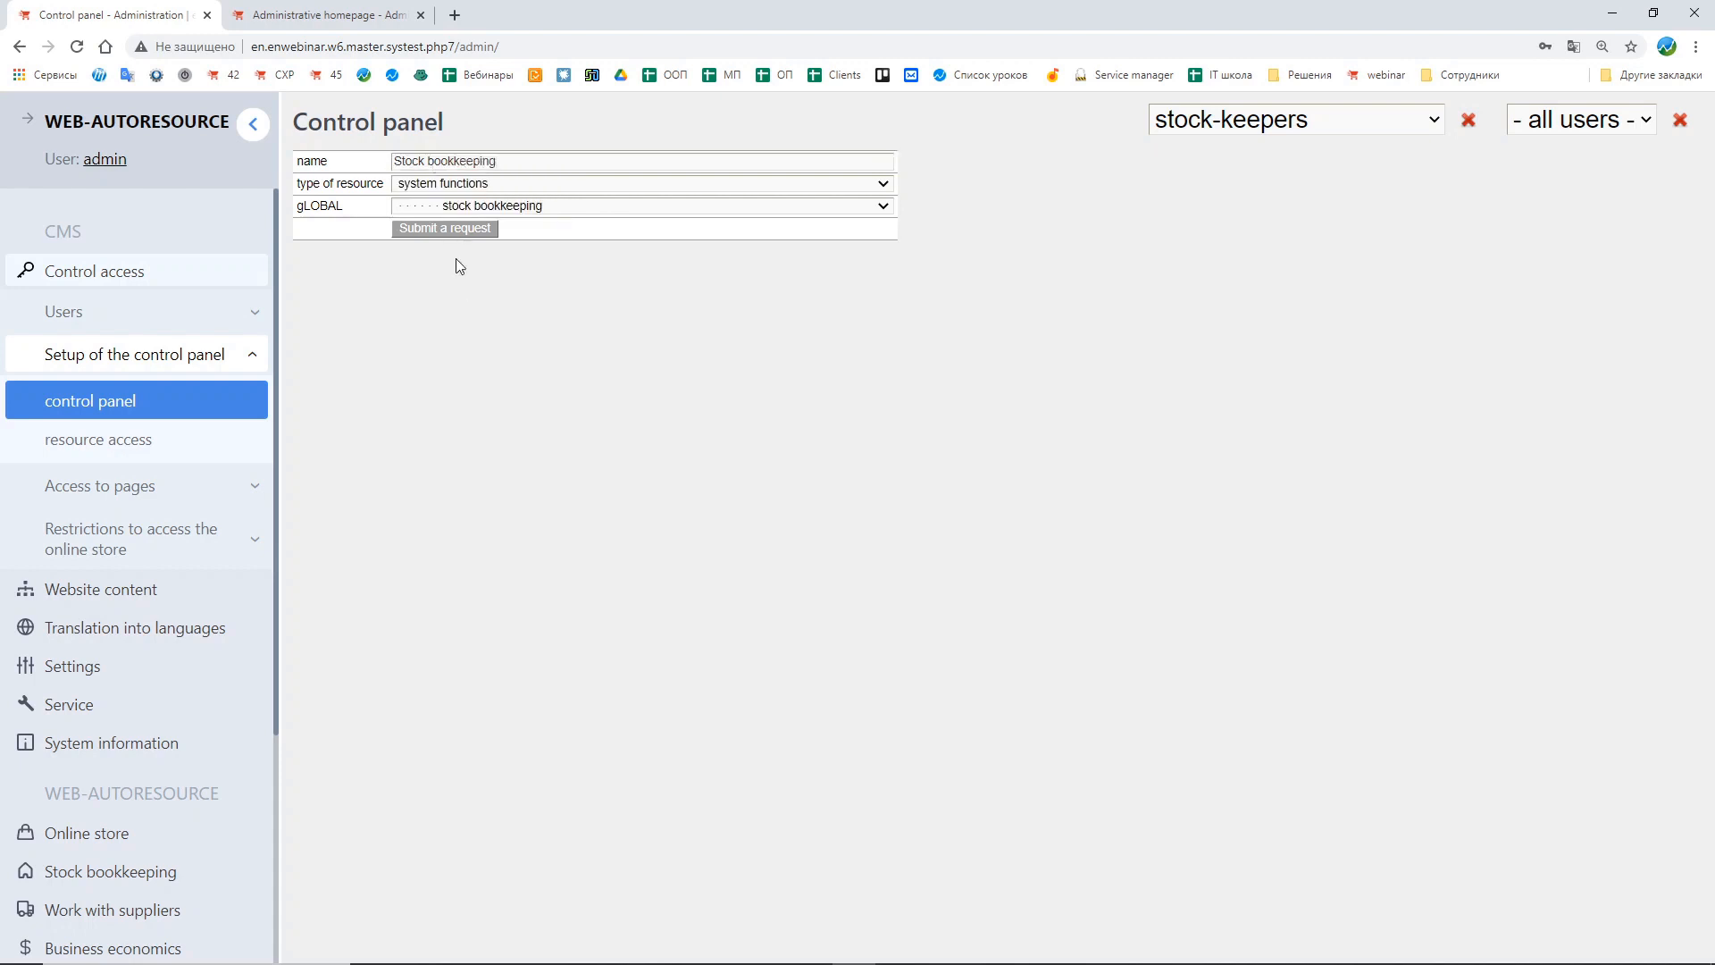
click(455, 229)
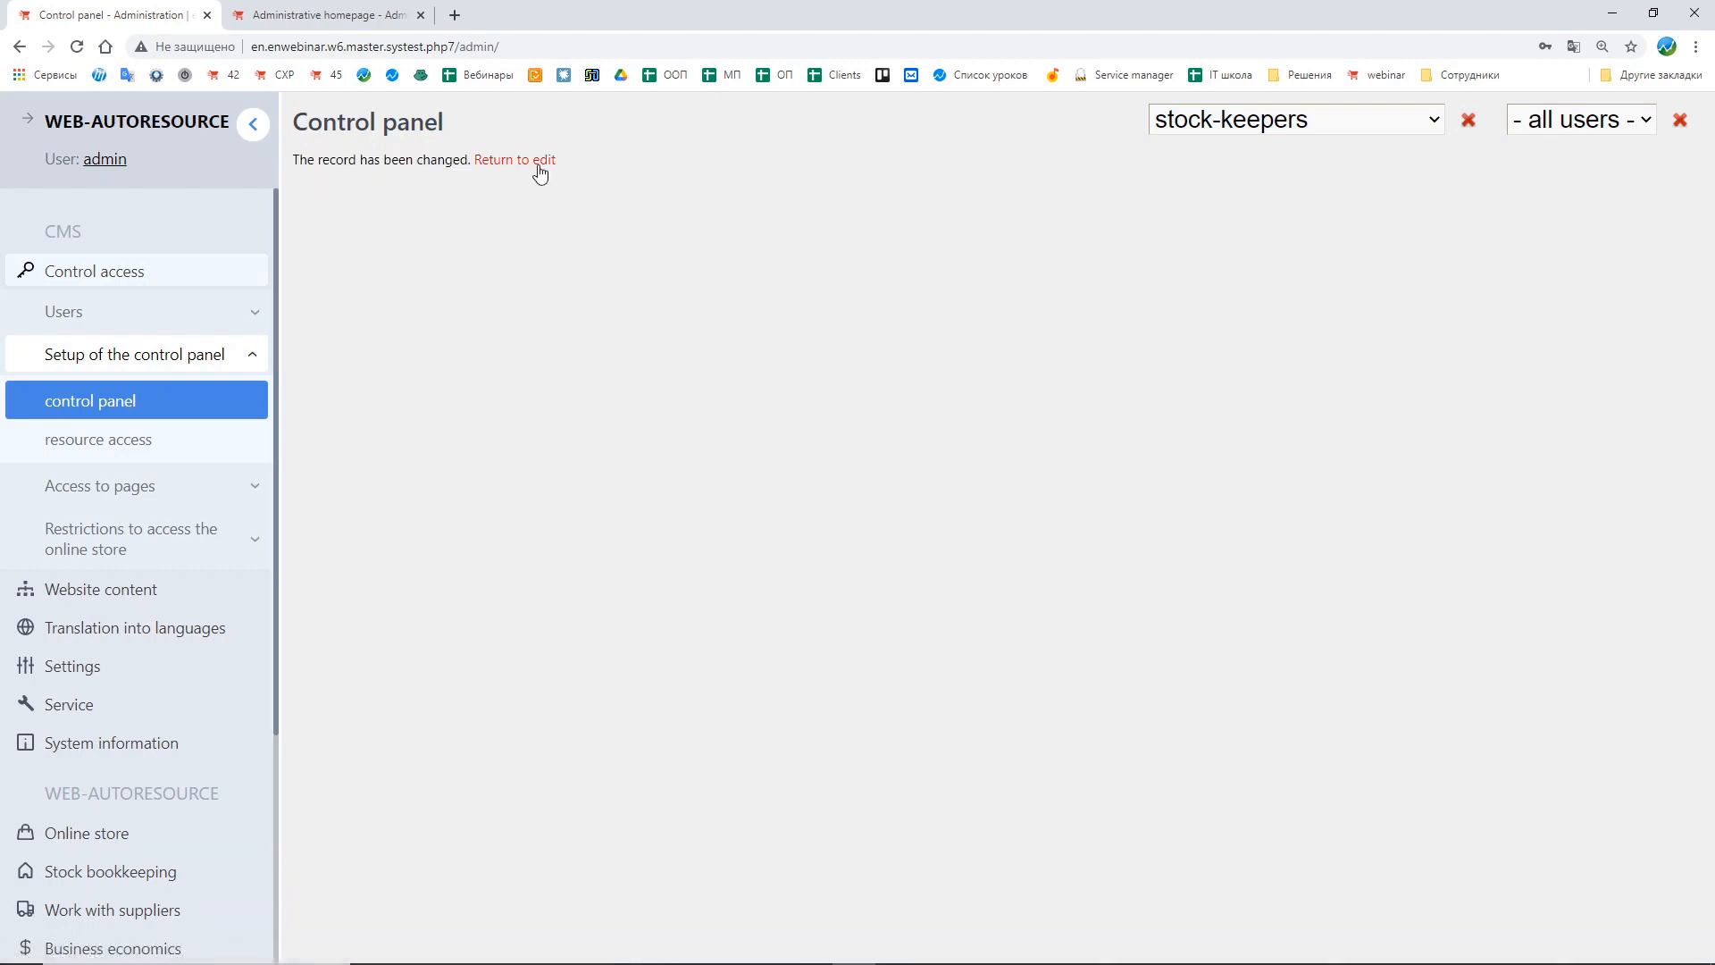
click(539, 164)
Step: Collapse the Stock bookkeeping folder and add a system functions control "List of orders" pointing to List of orders by suppliers under all users
click(308, 254)
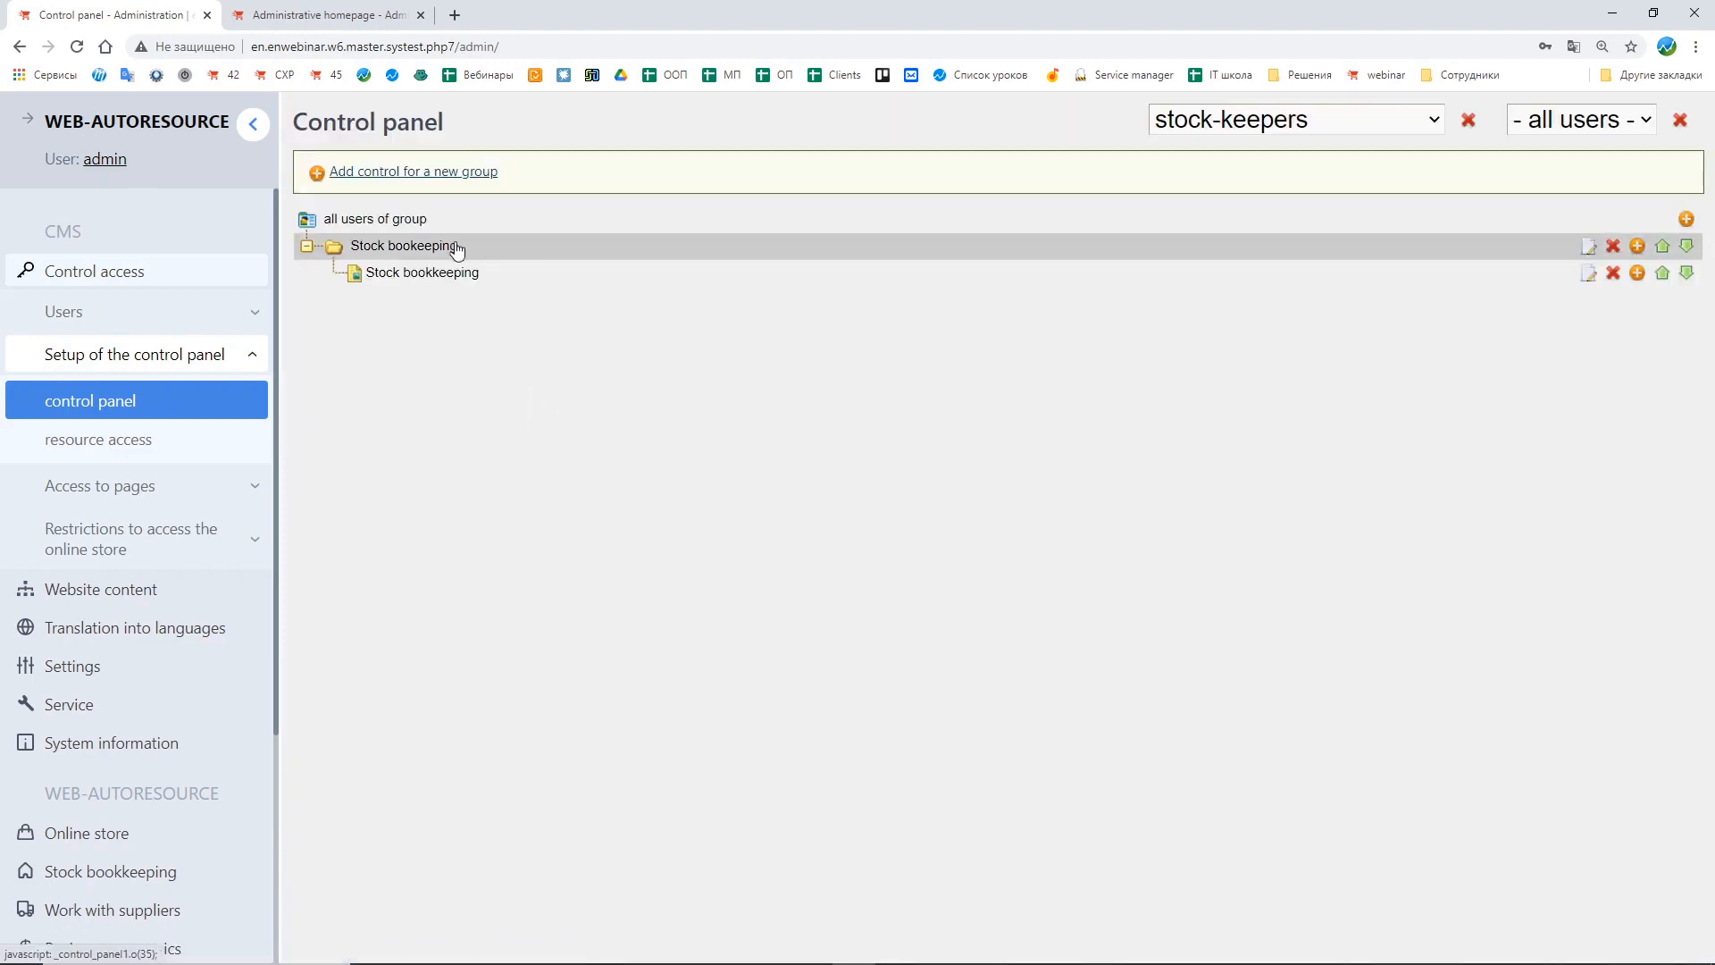
click(307, 247)
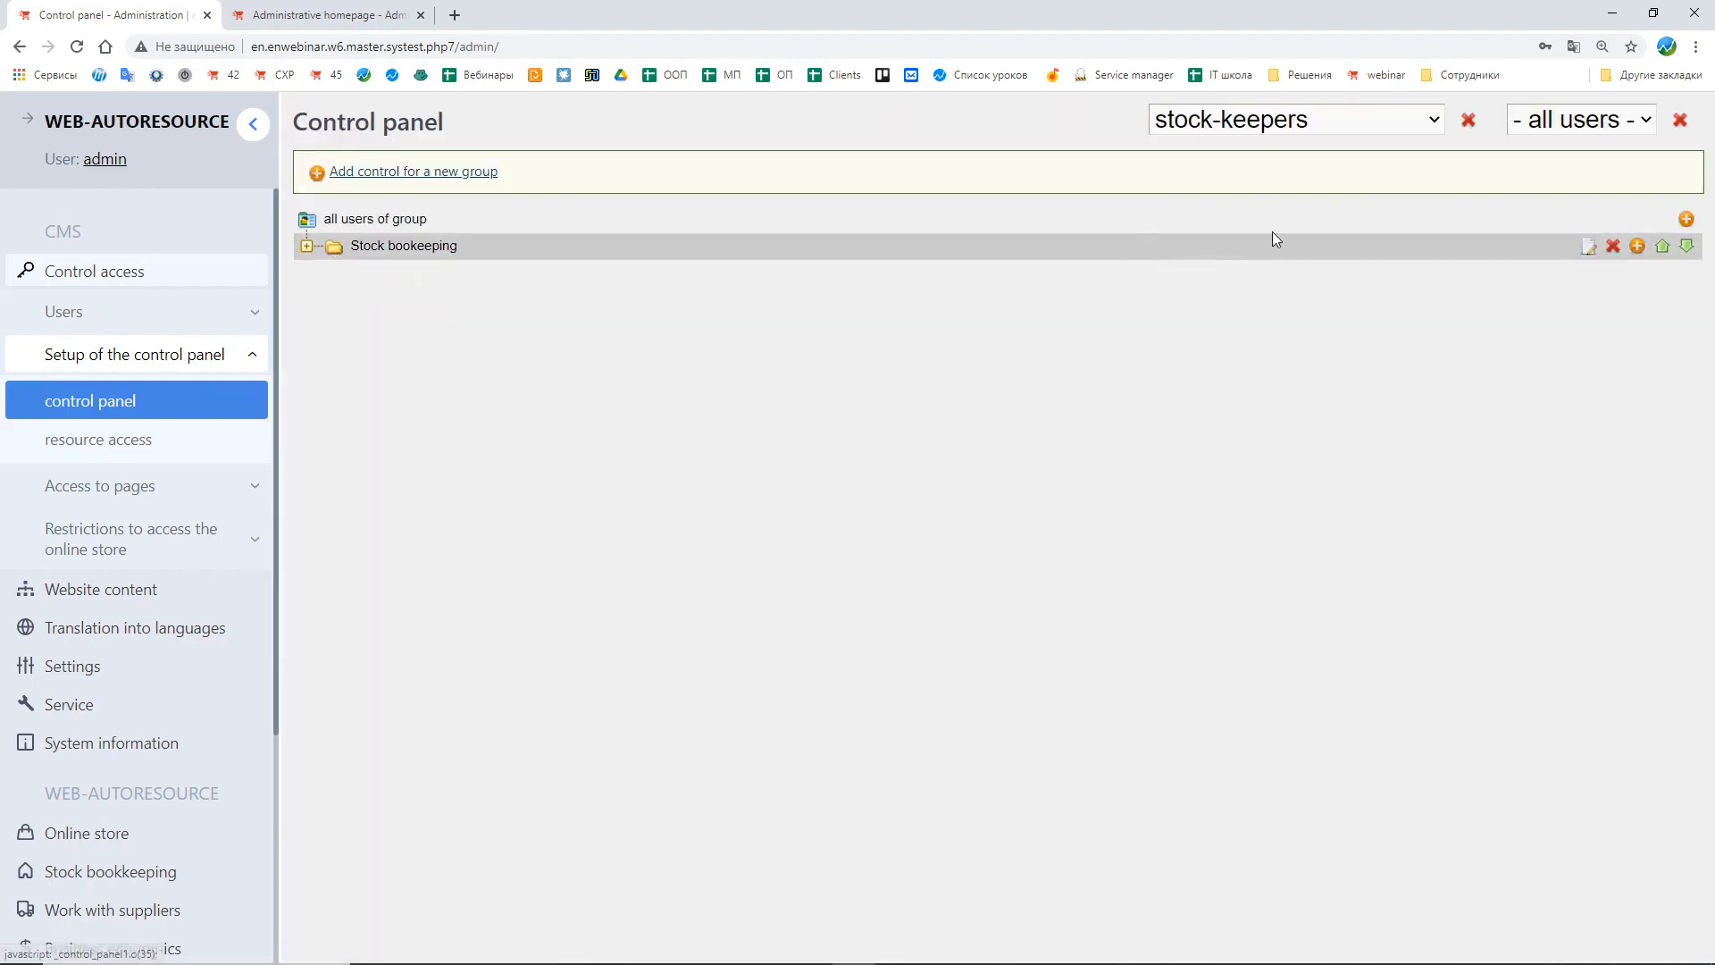
click(1687, 220)
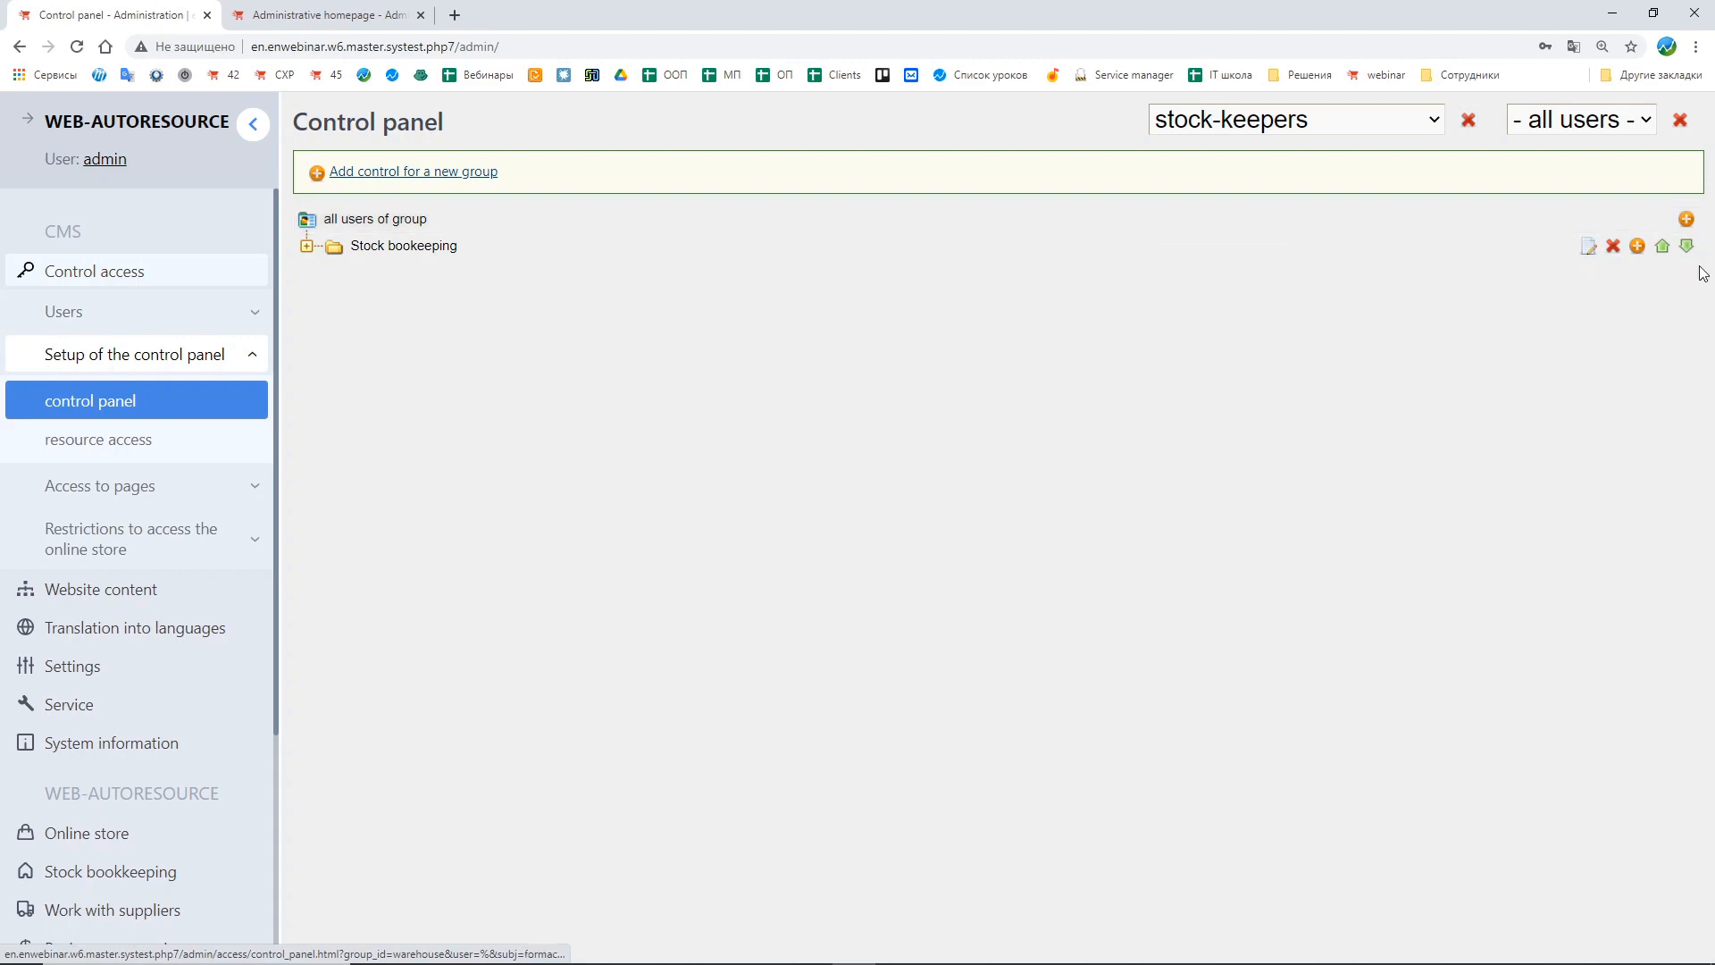
click(408, 185)
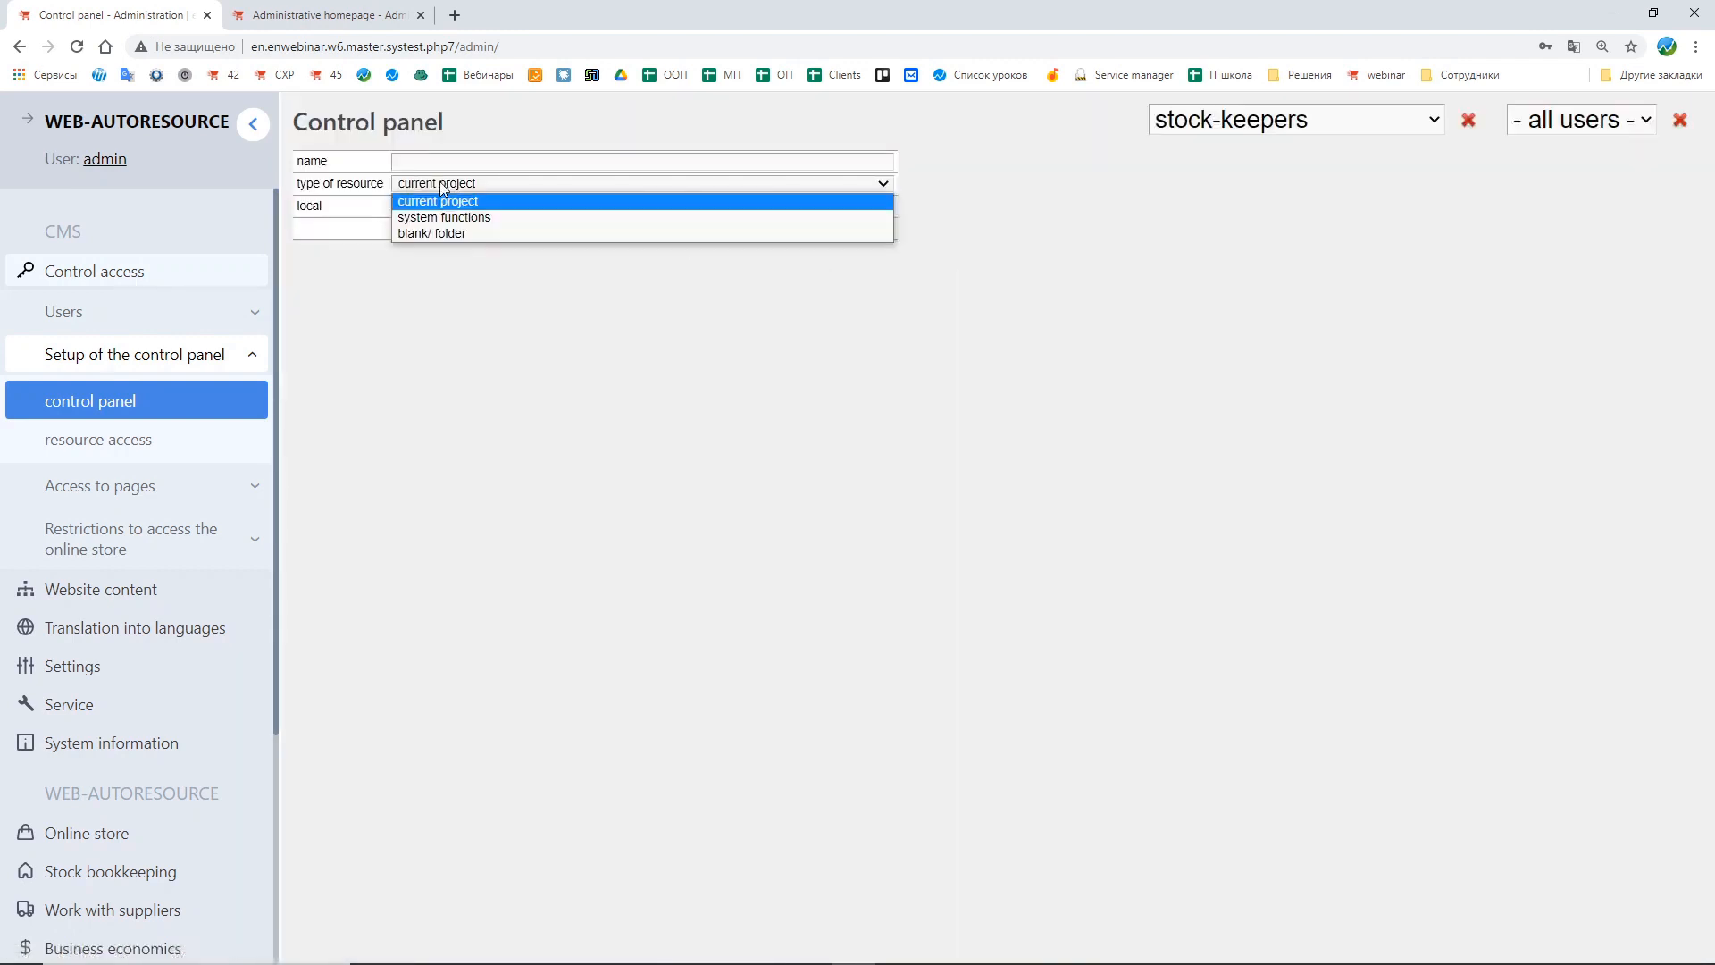
click(454, 217)
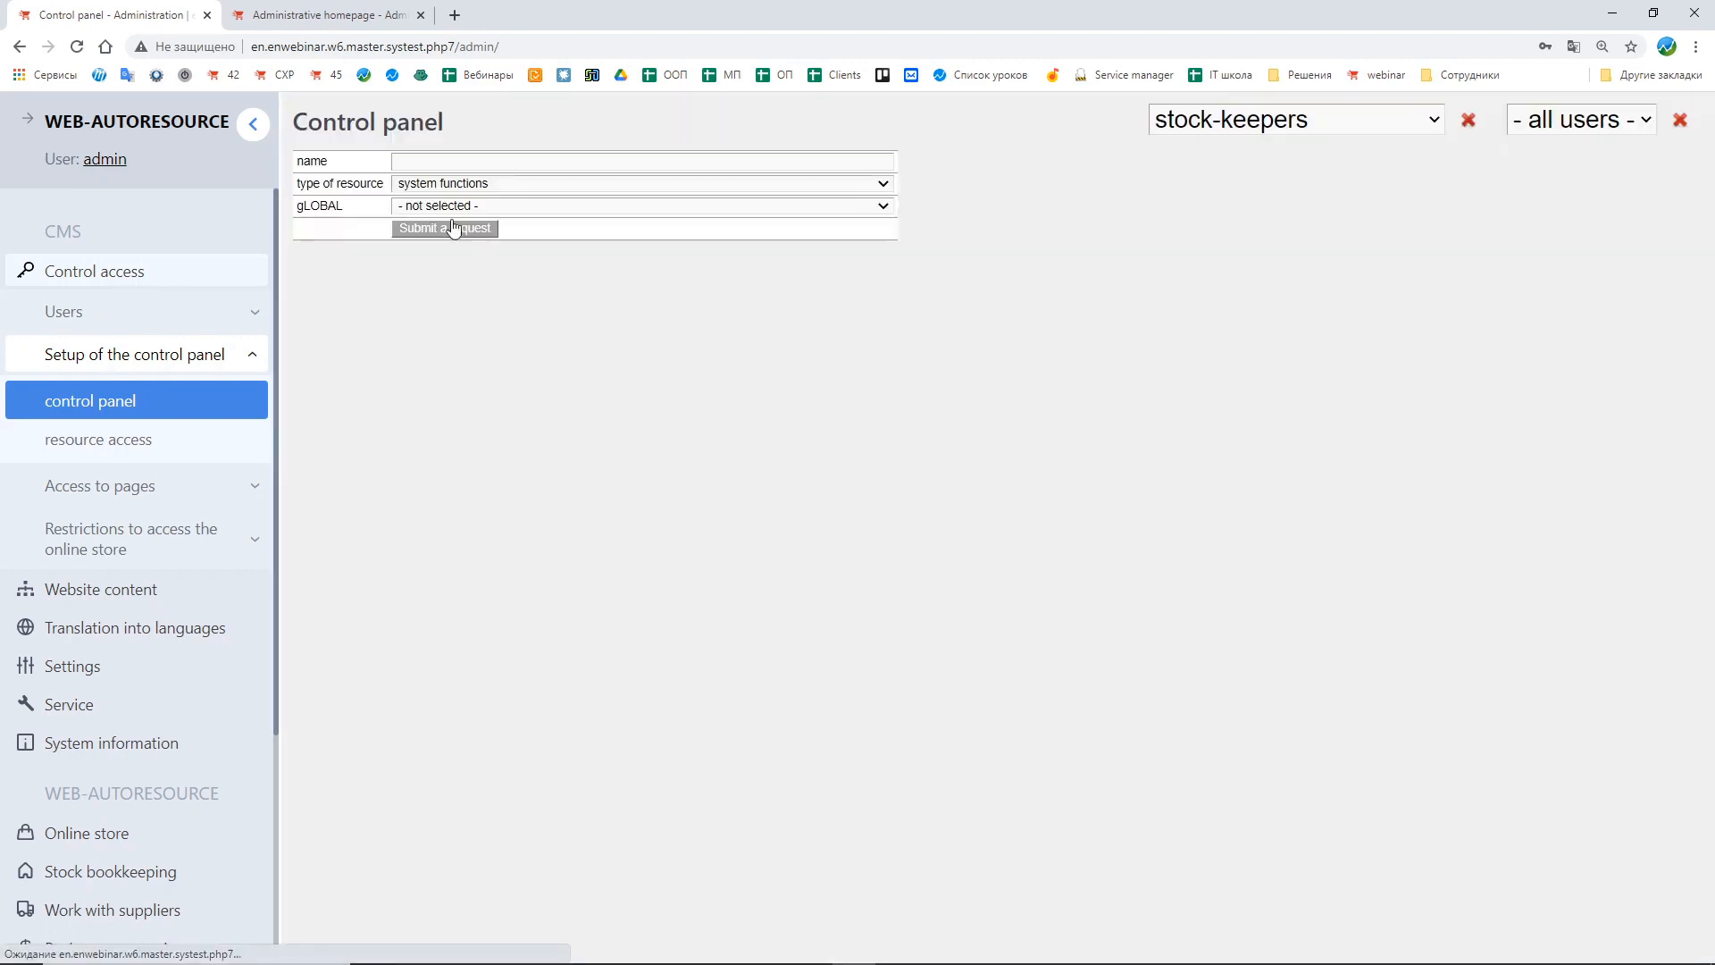
click(442, 204)
scroll(541, 296, down, 3)
scroll(571, 308, down, 10)
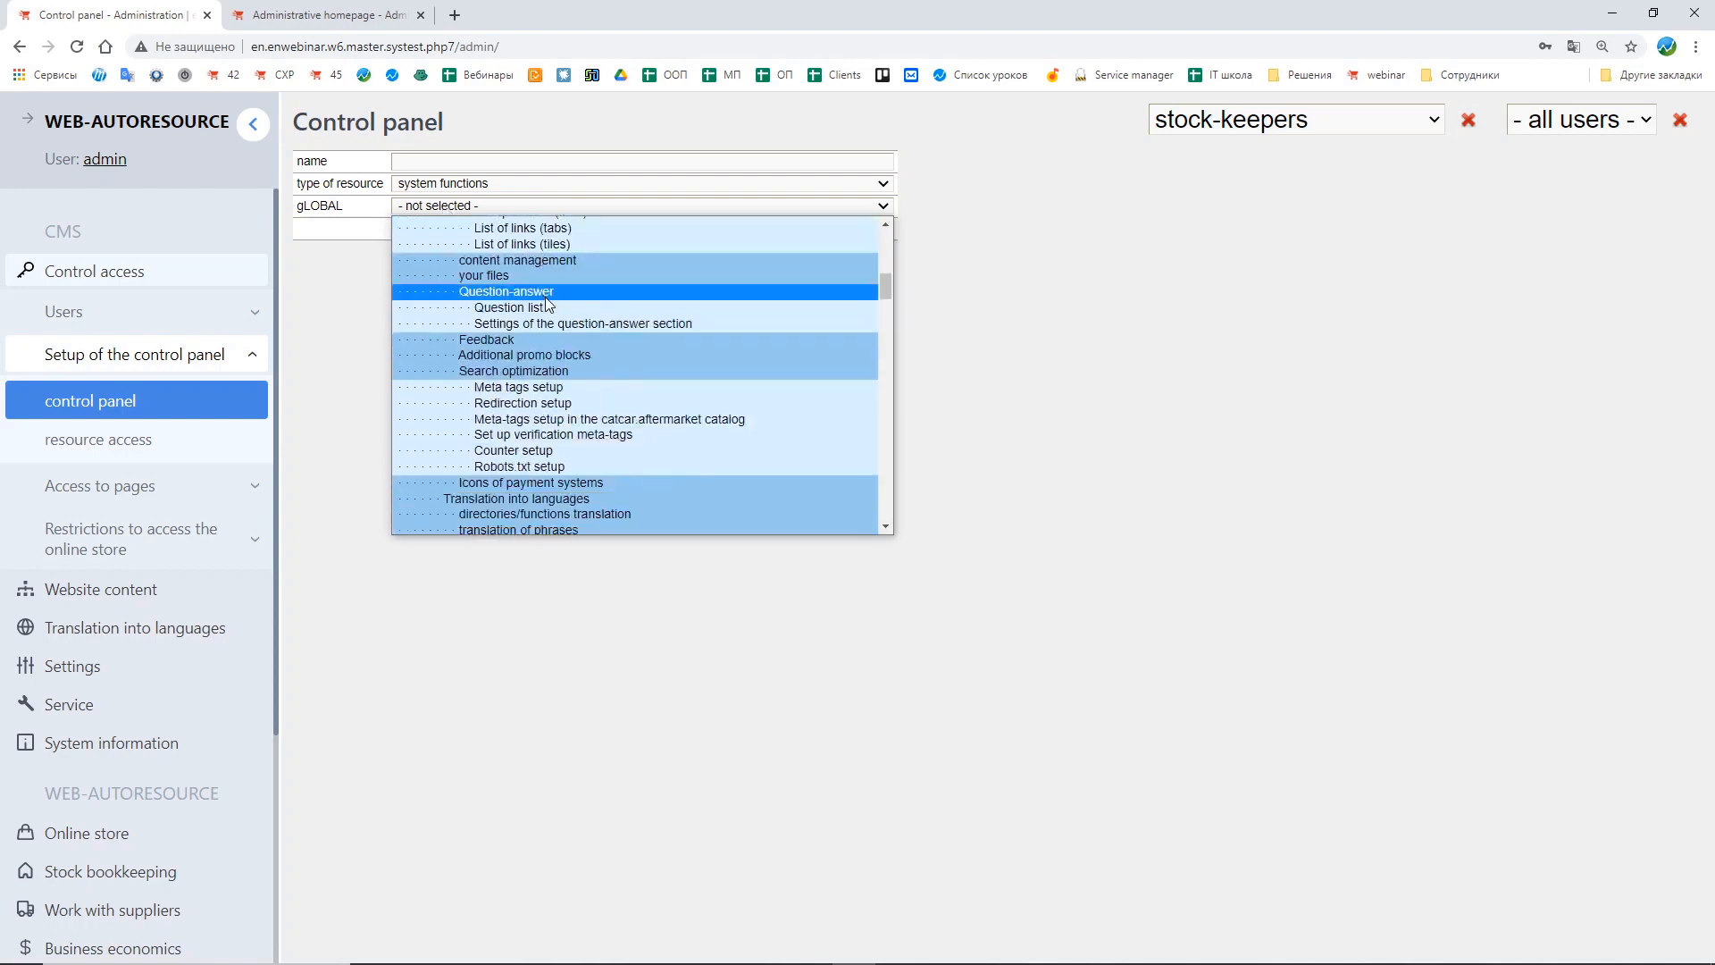
scroll(592, 310, down, 8)
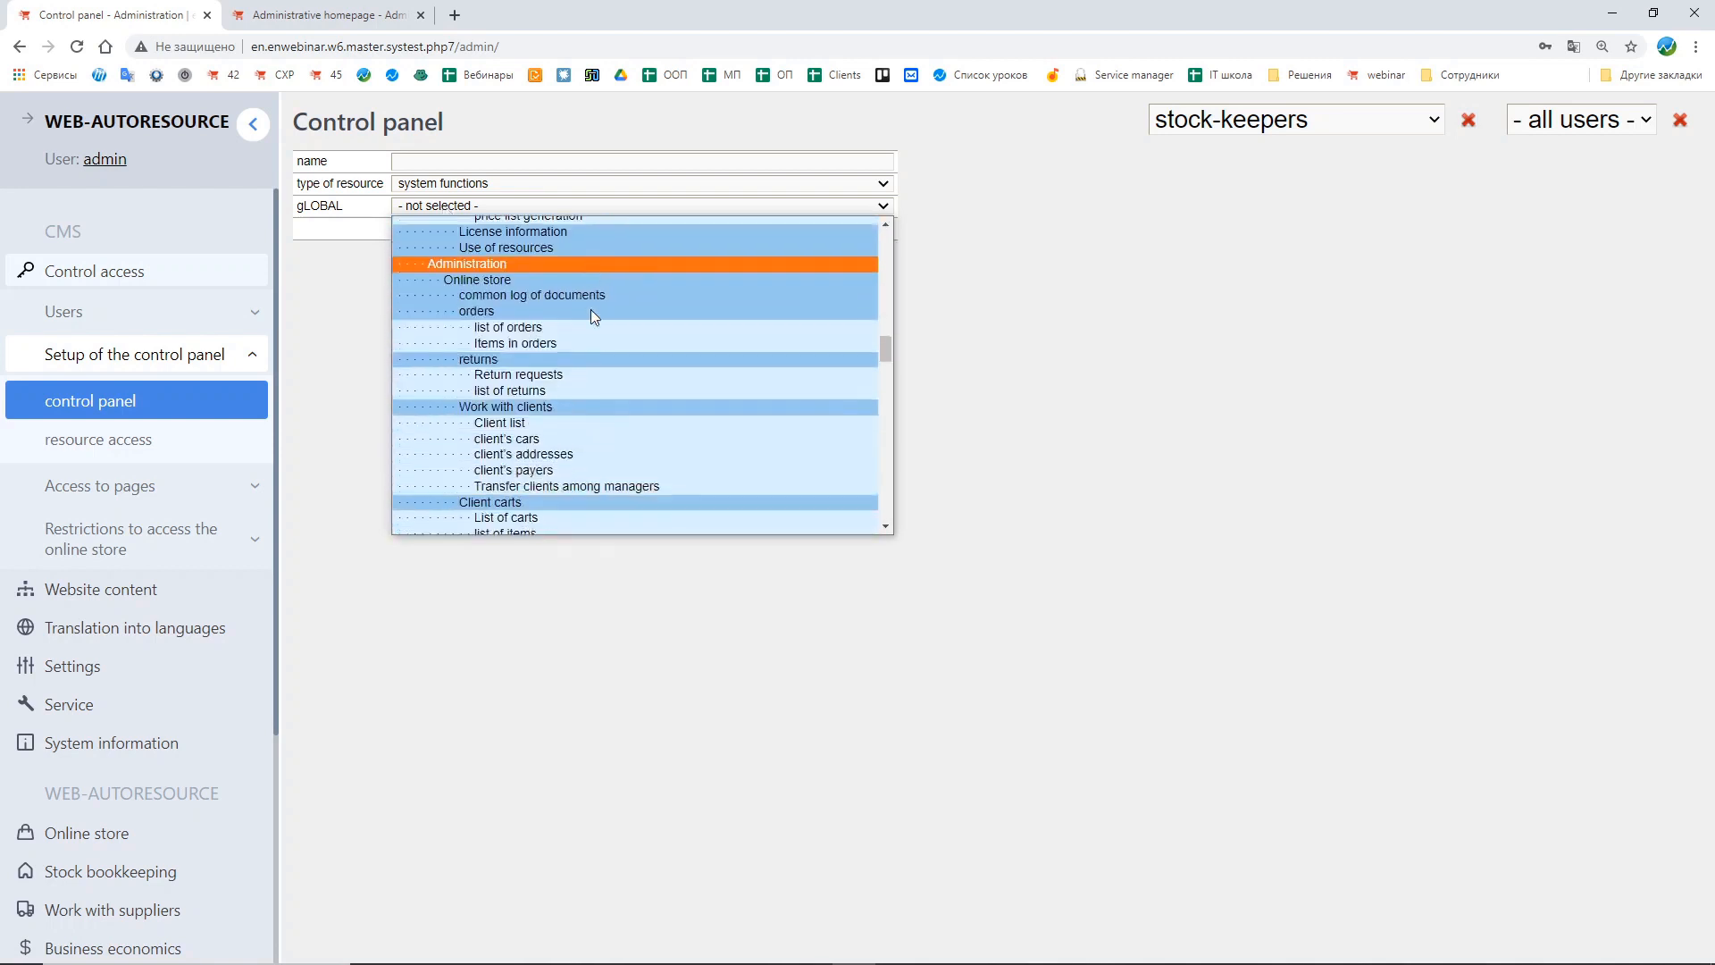
scroll(591, 309, down, 3)
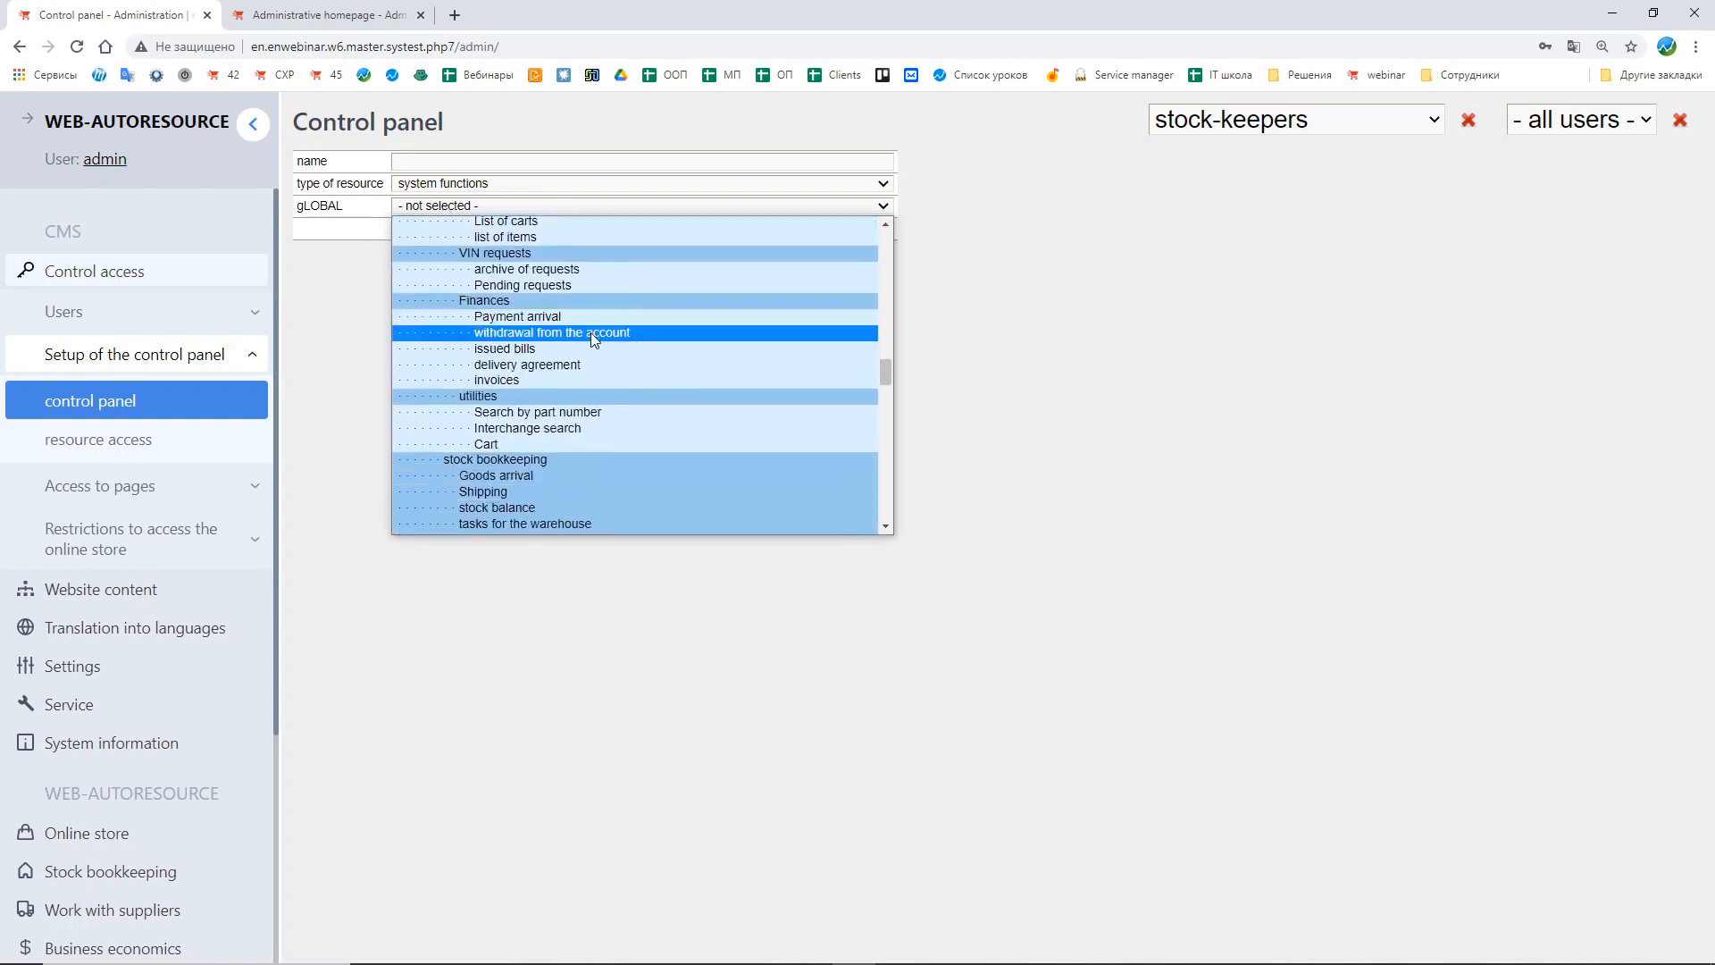
scroll(592, 332, down, 3)
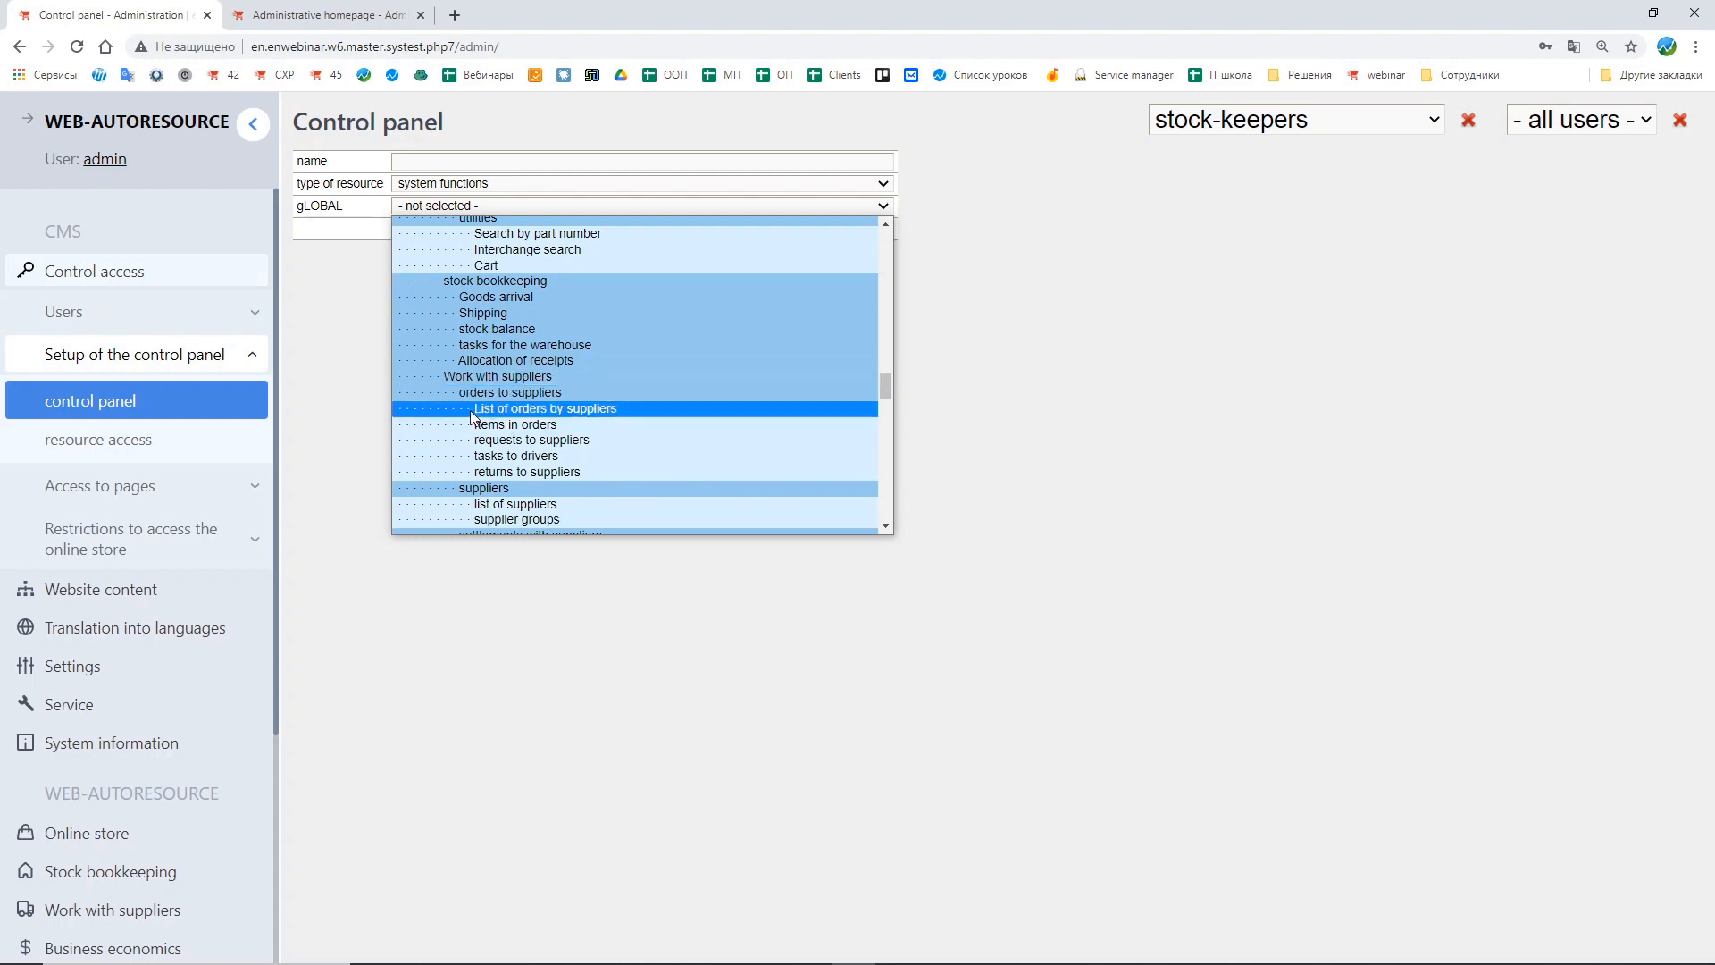
click(690, 409)
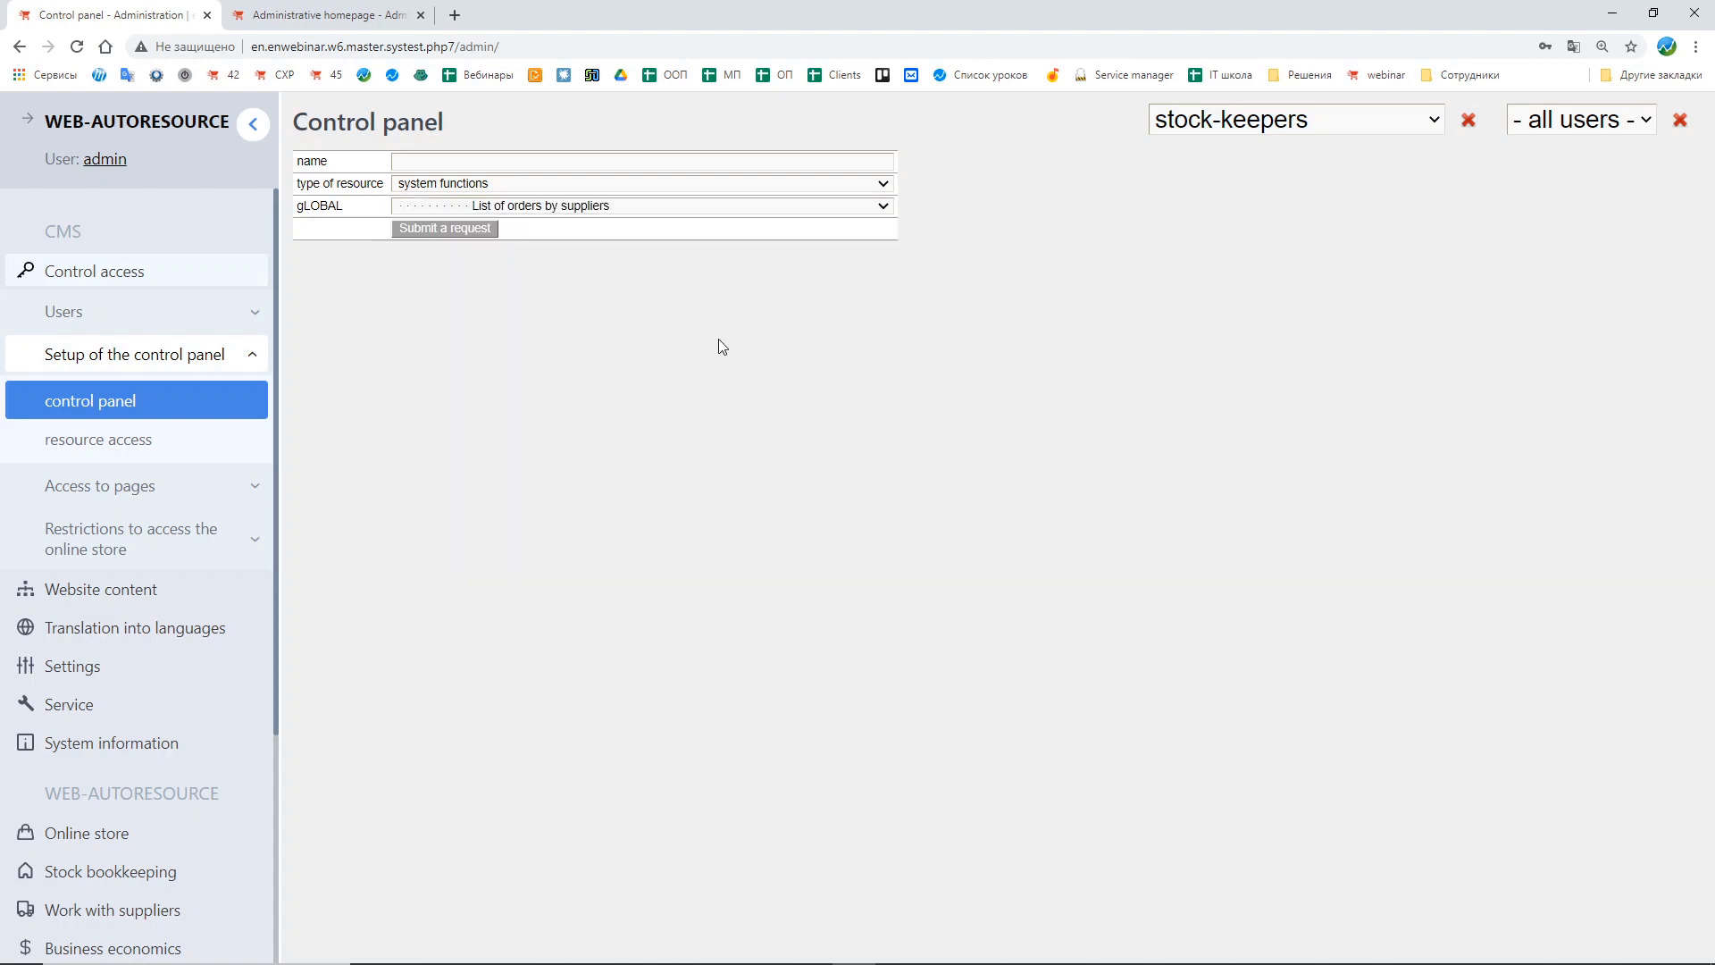
click(450, 157)
text(List )
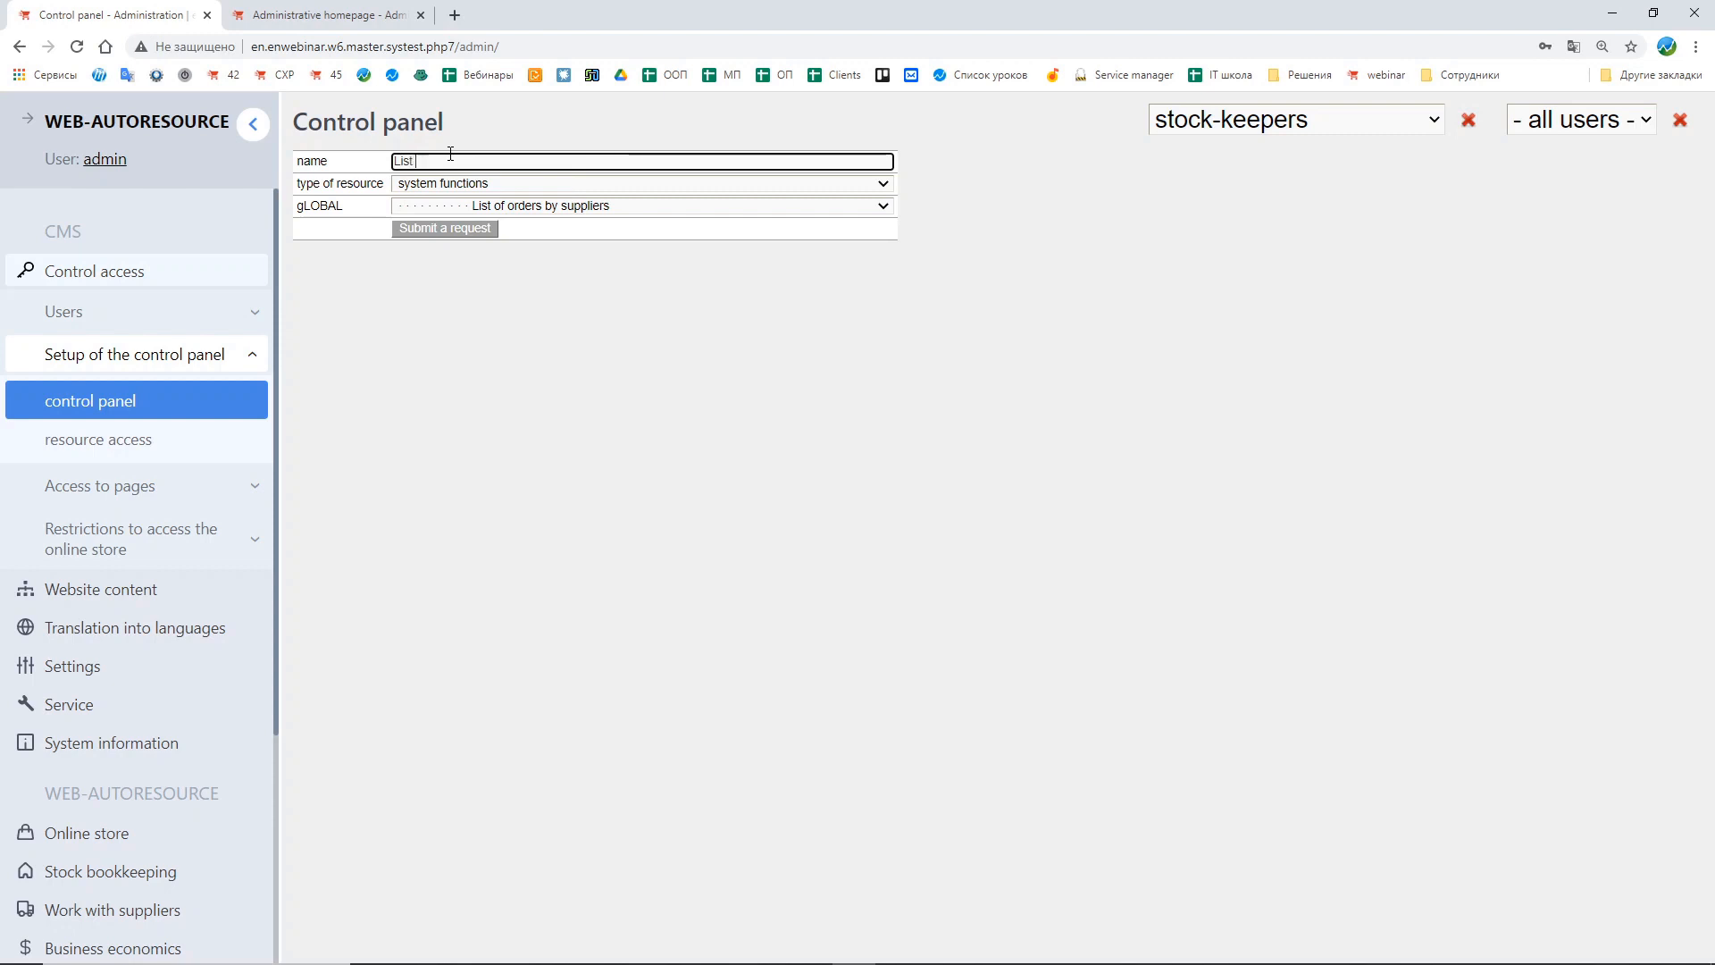
text(of orders)
click(457, 229)
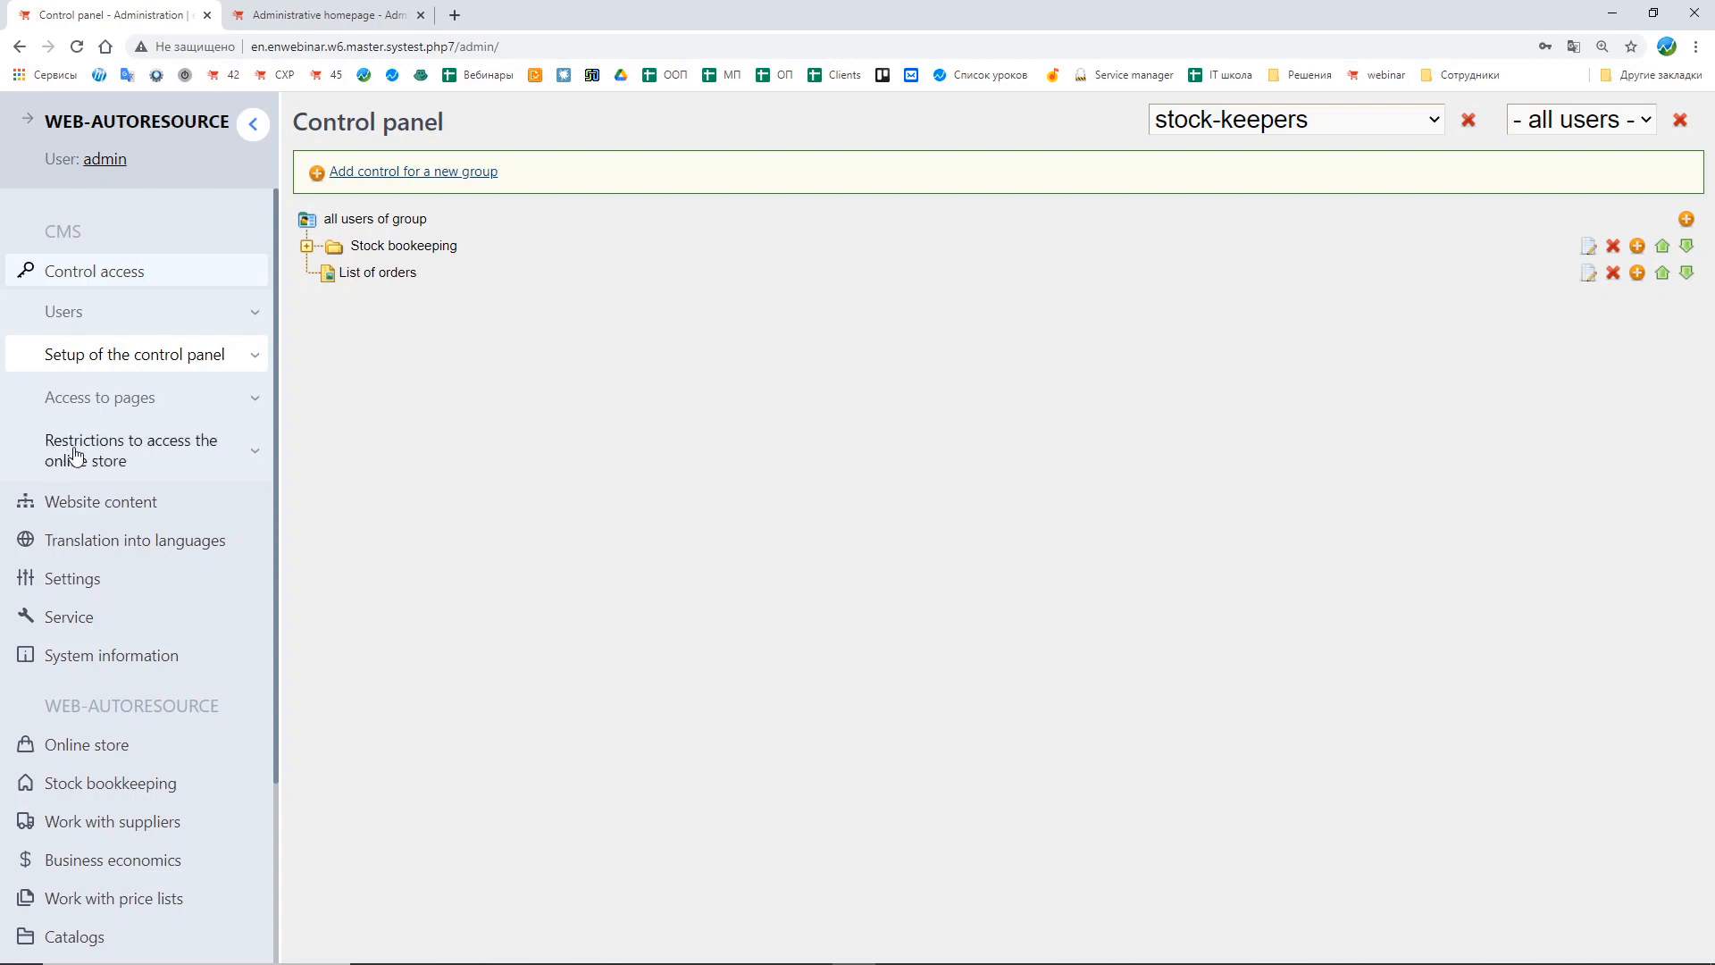
Step: Open the action restrictions list for the online store and filter it to the stock-keepers user group
click(146, 456)
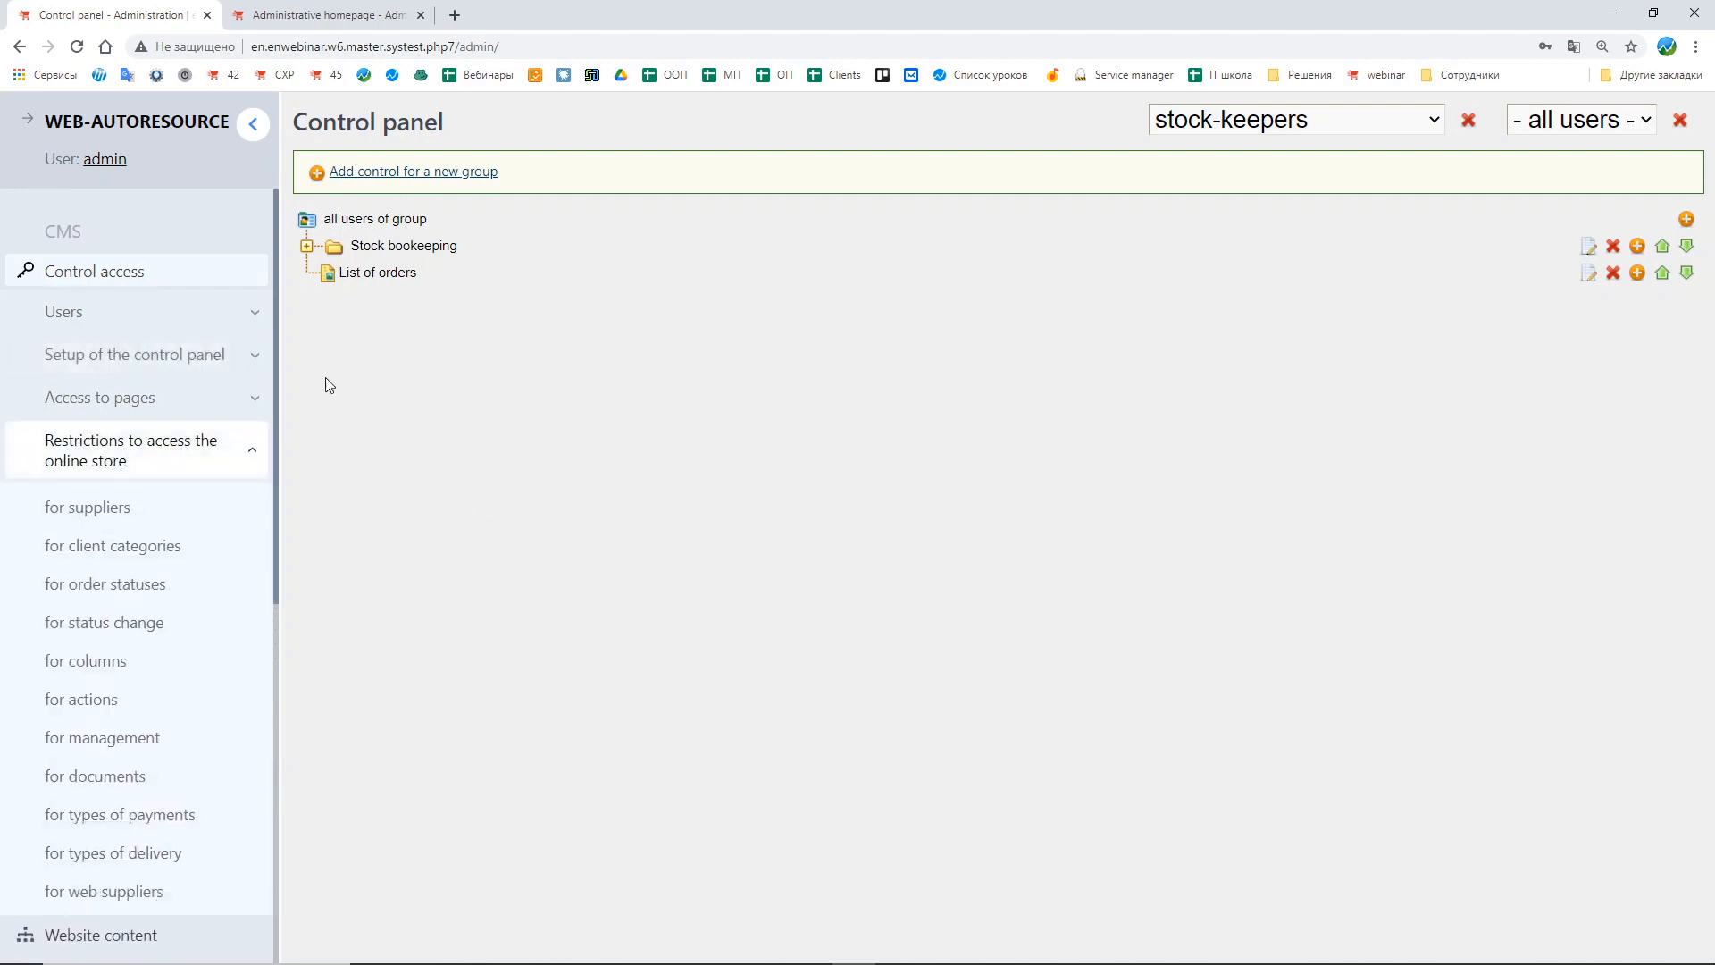
drag(276, 280, 275, 366)
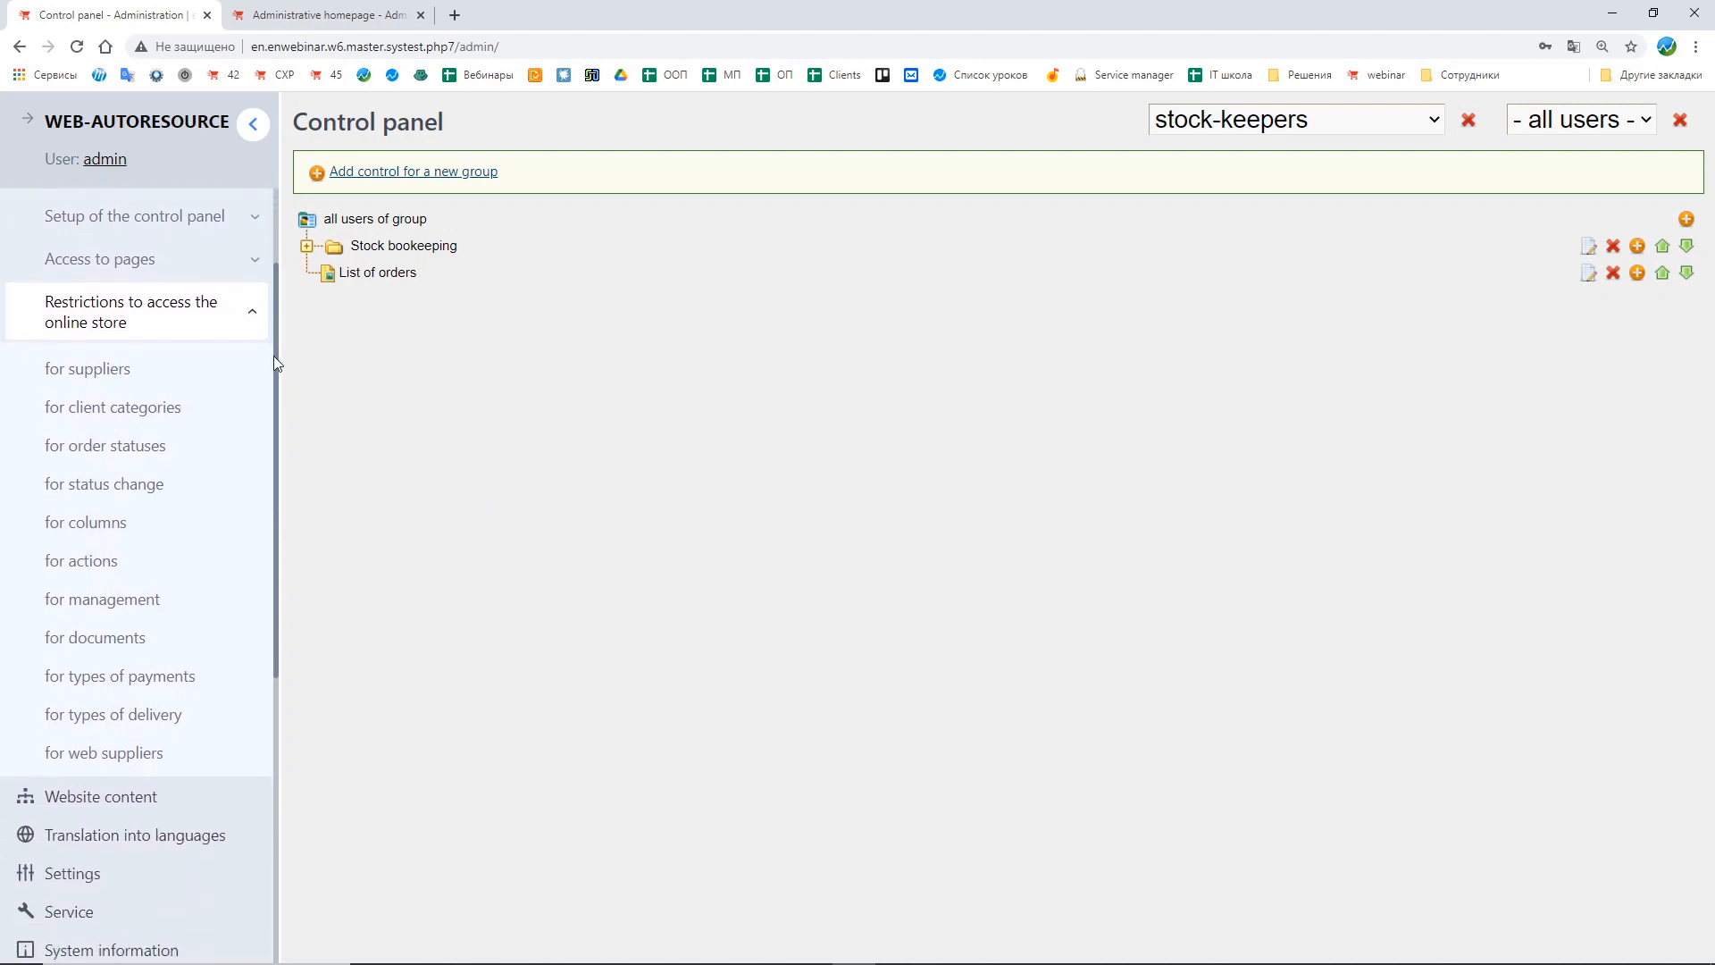
click(173, 550)
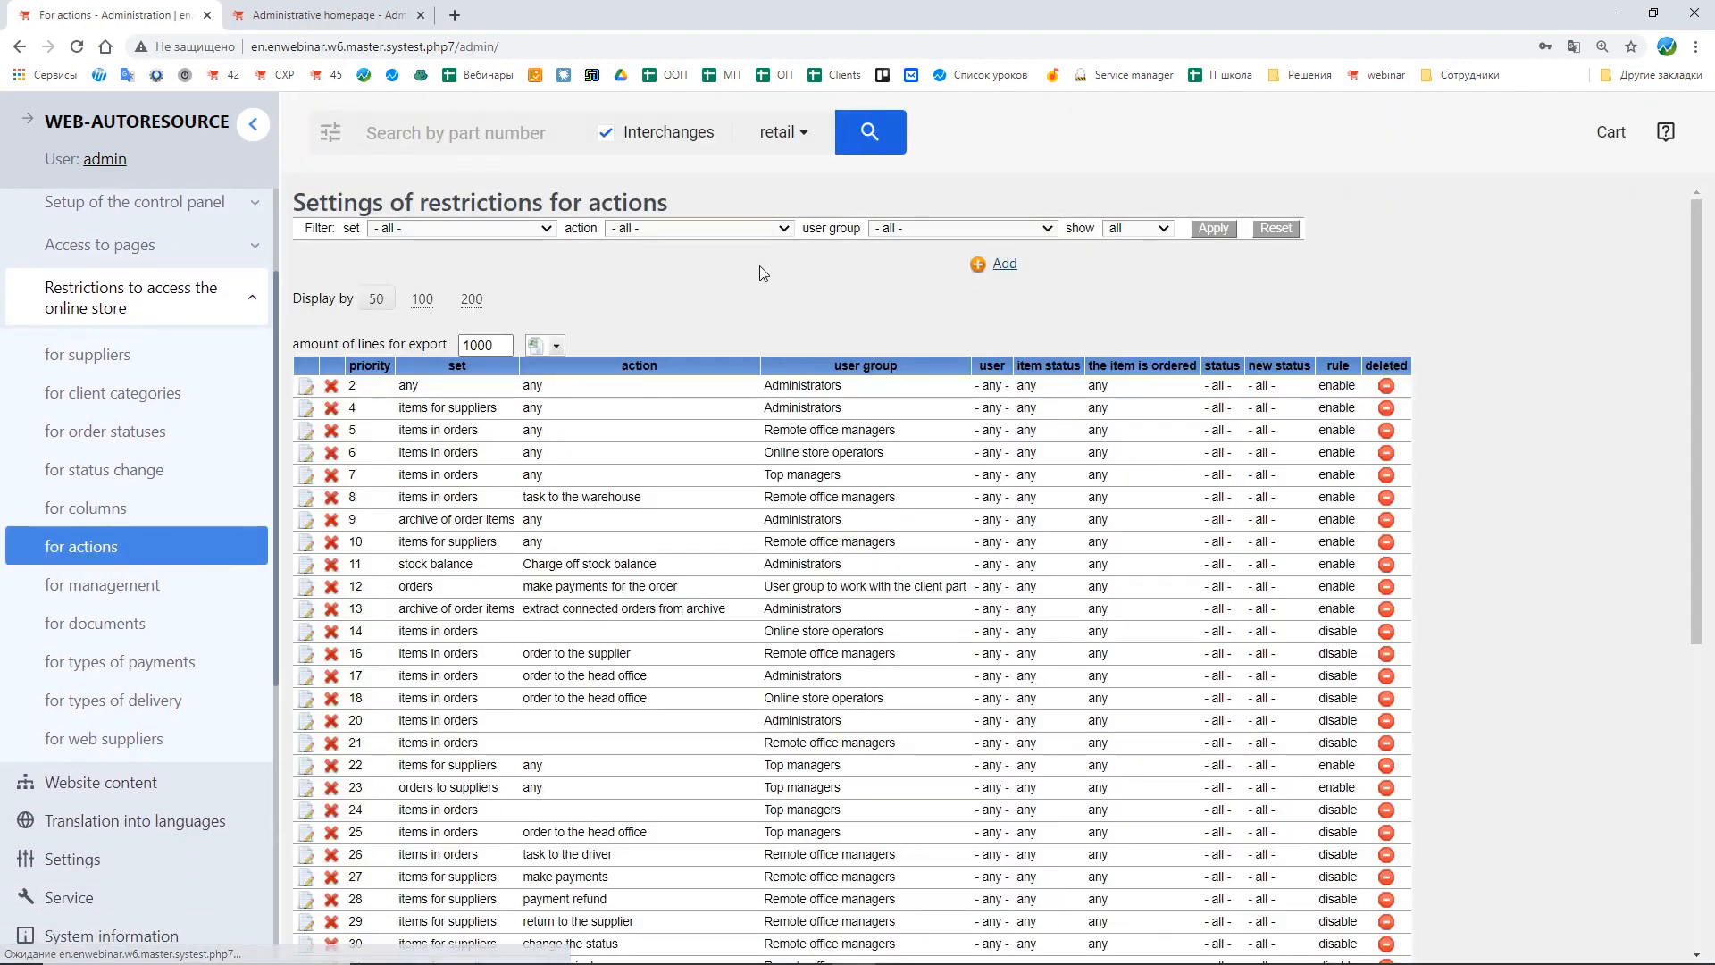
click(1010, 229)
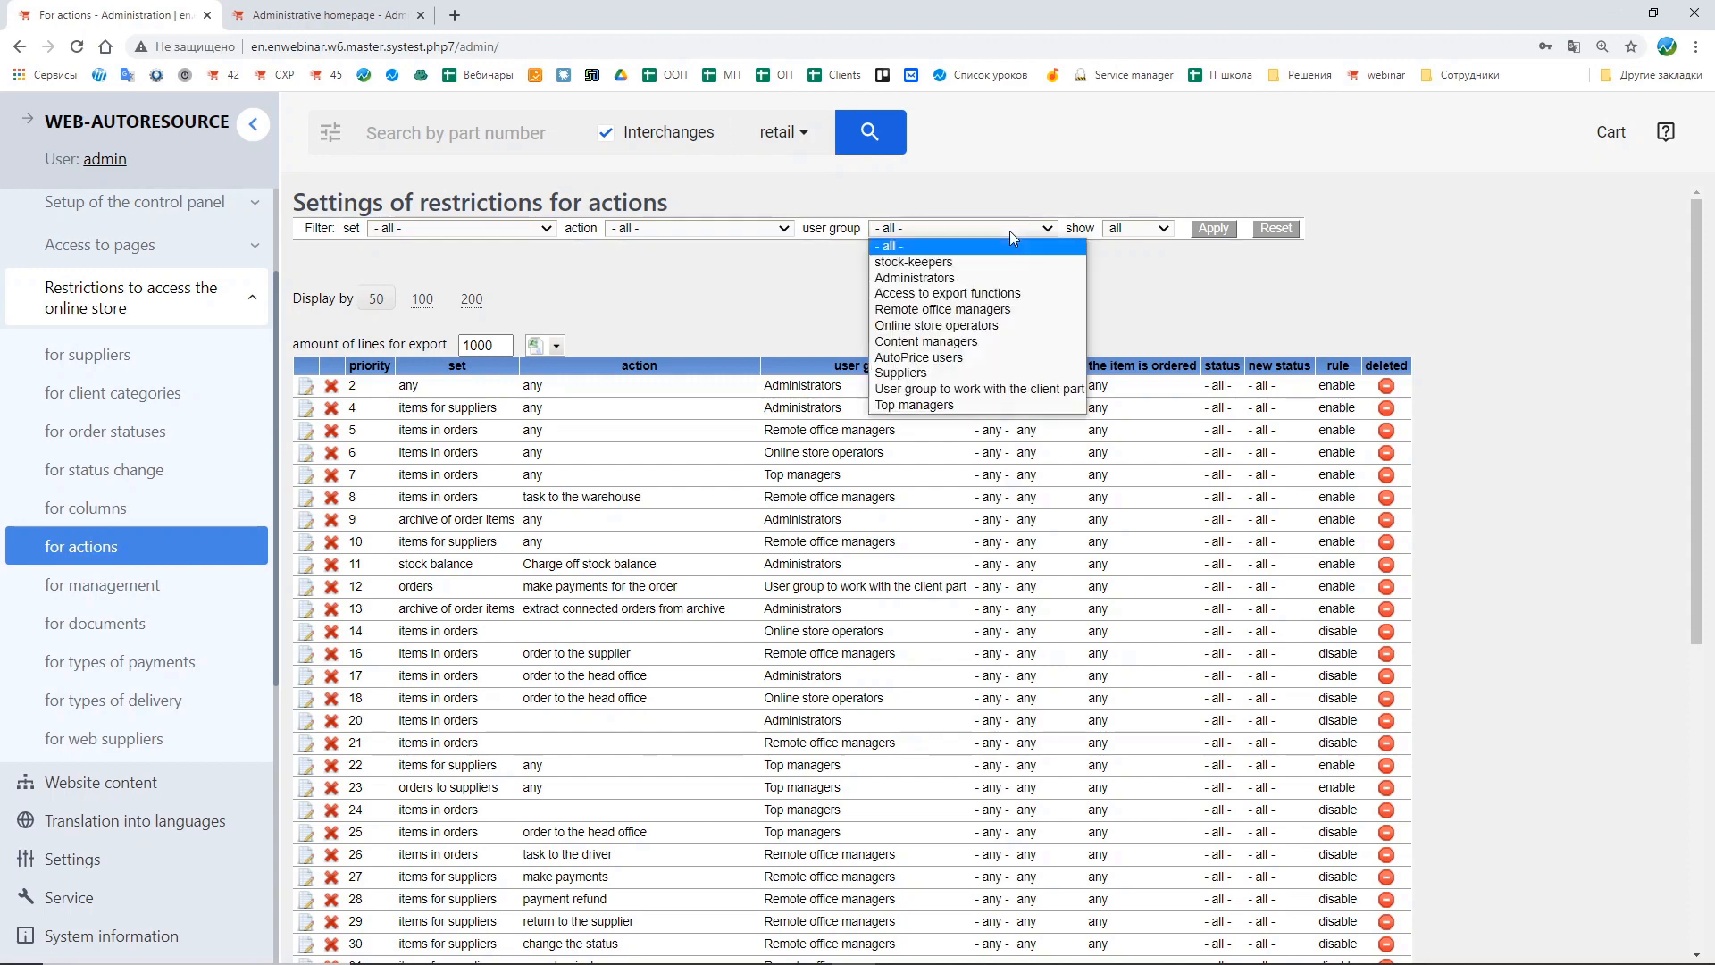
click(1010, 251)
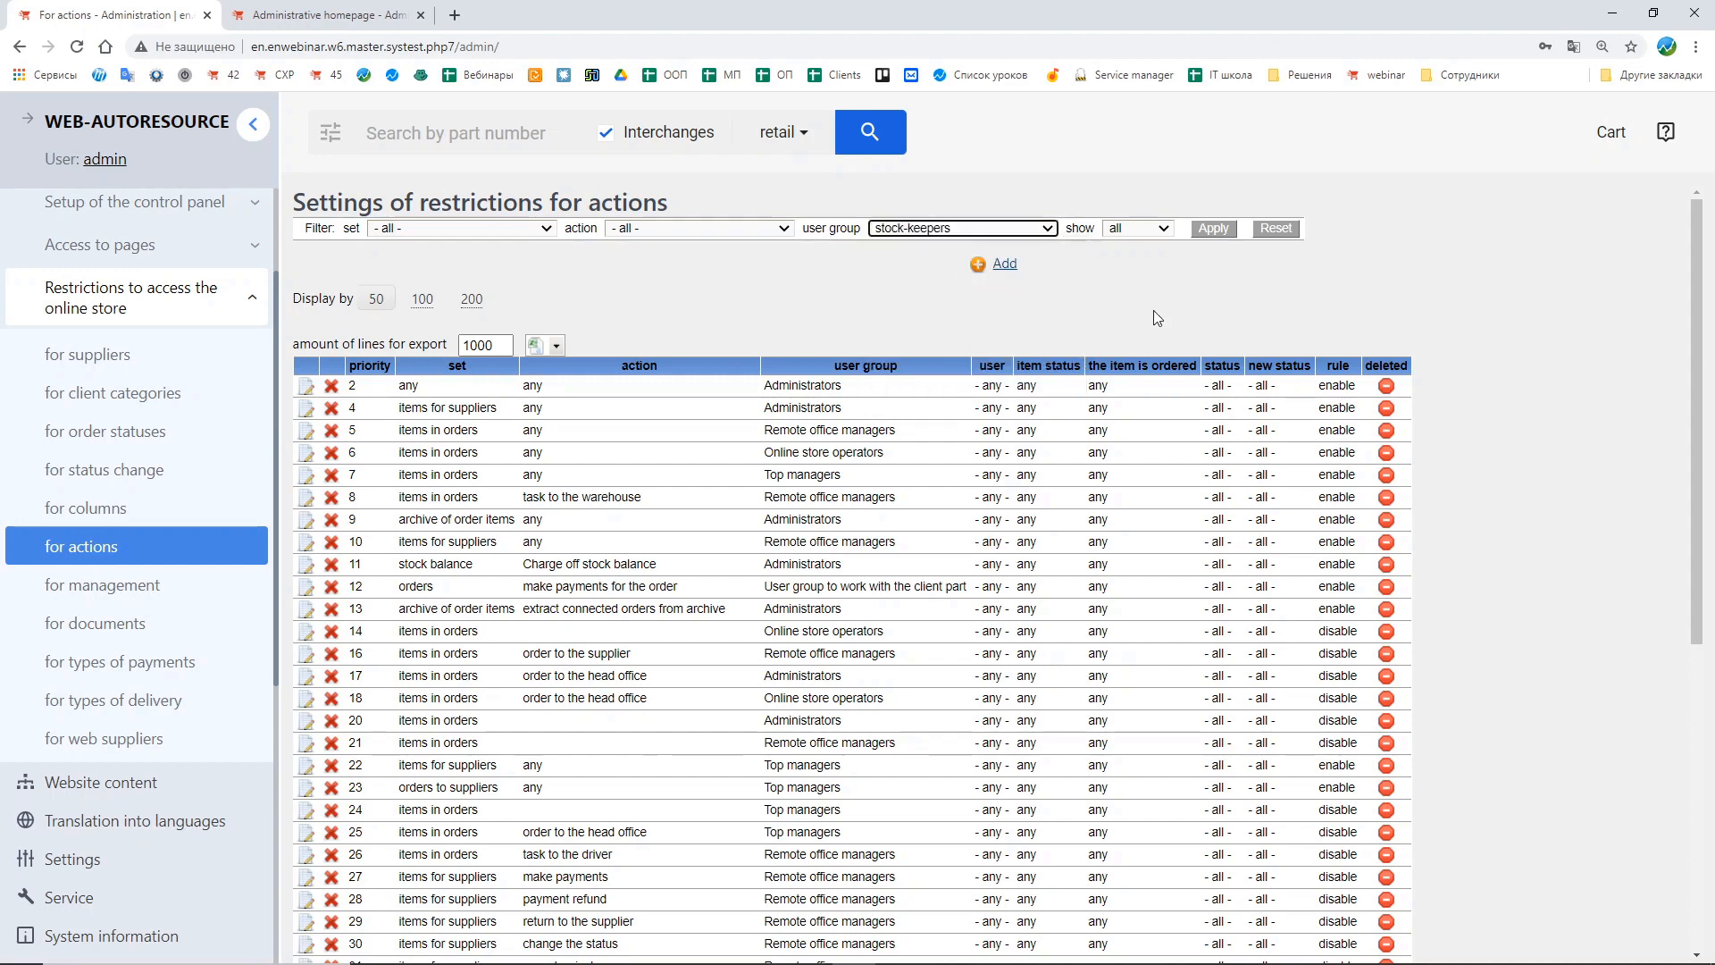
click(1211, 231)
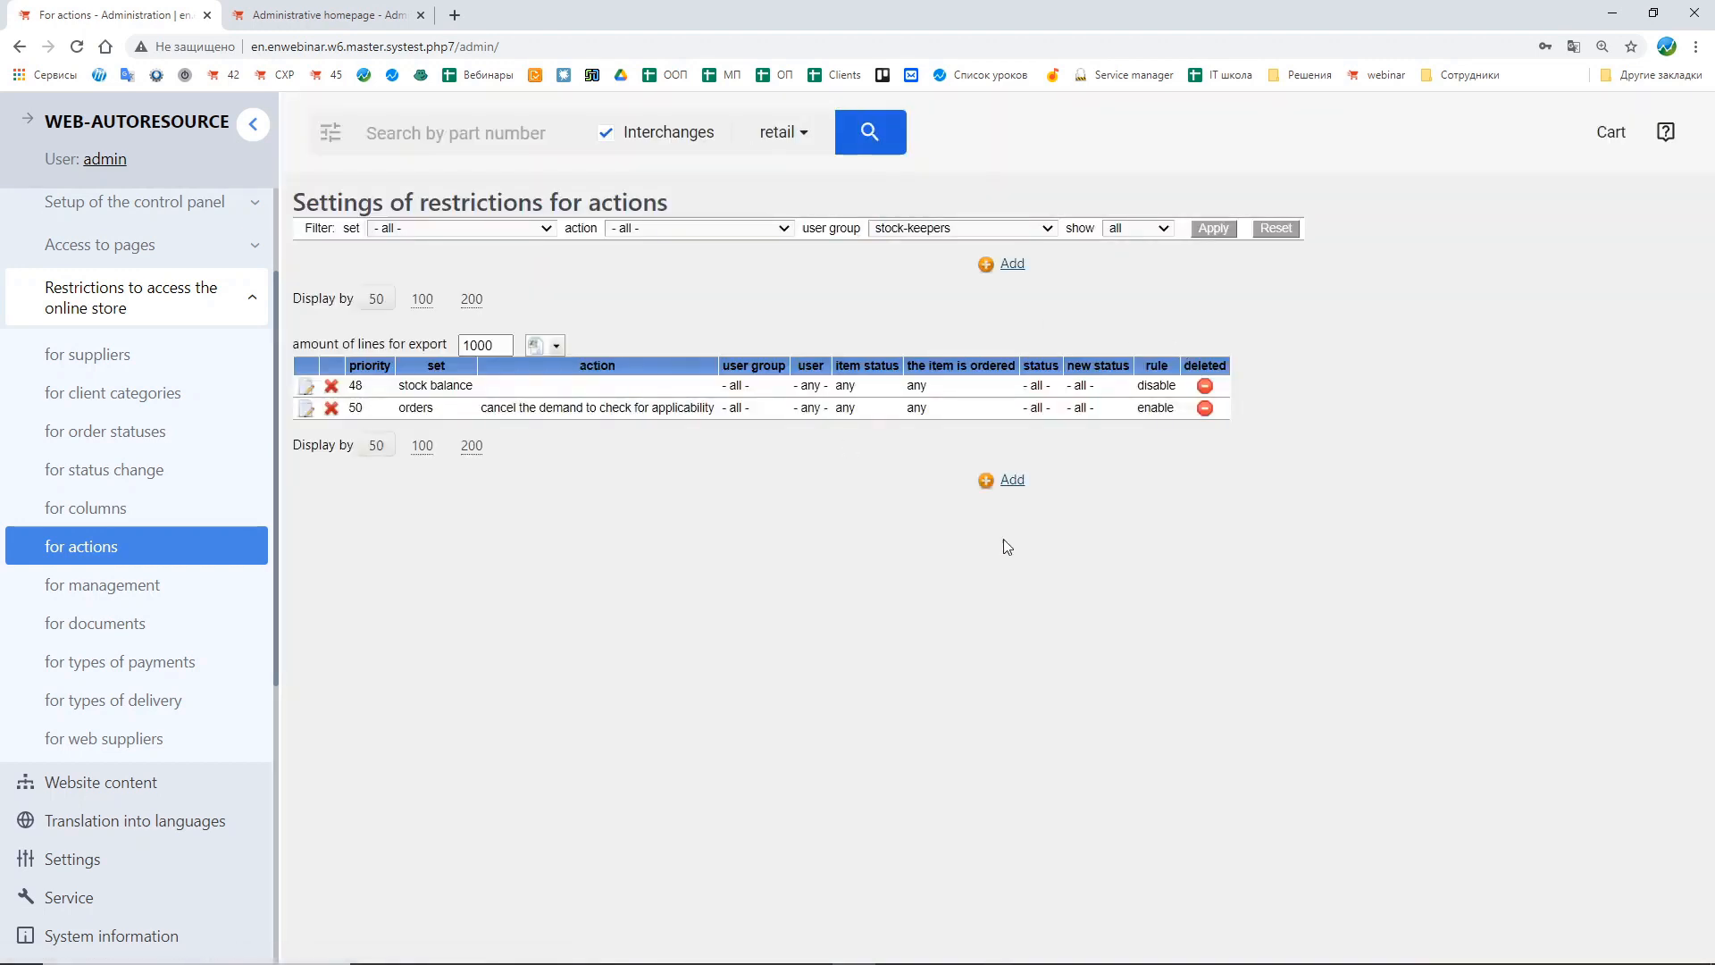
Step: Add a new action restriction for stock-keepers with the stock balance set and the Charge off stock balance action
click(1014, 483)
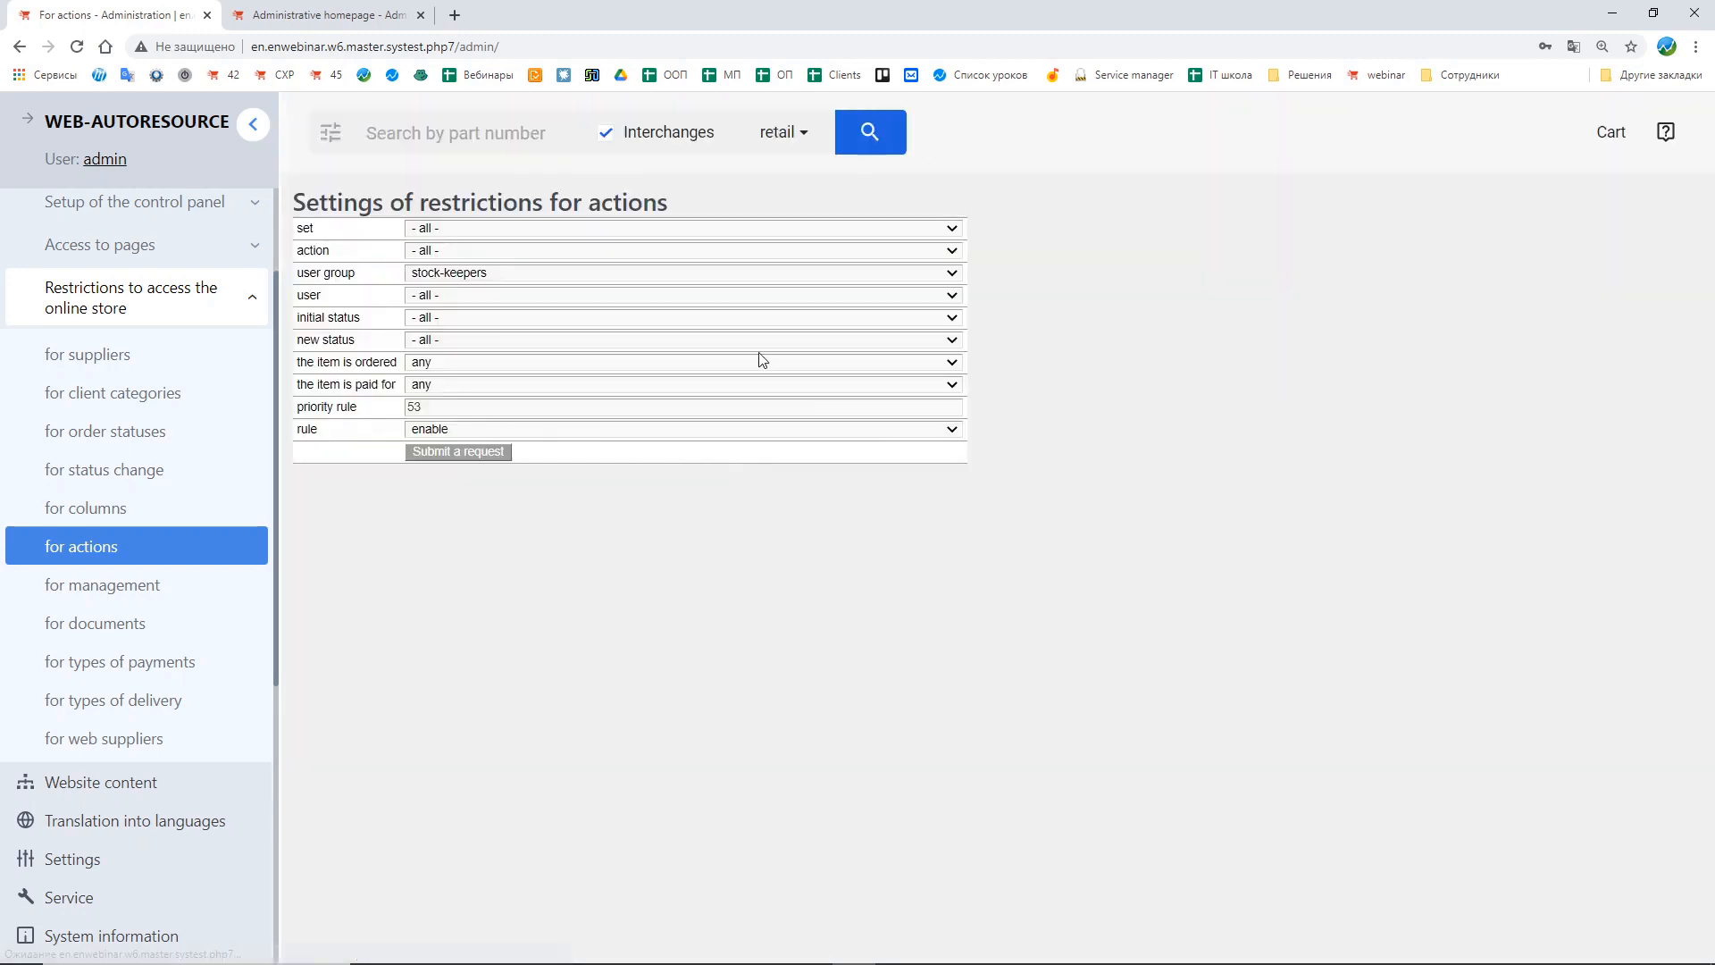
click(441, 230)
click(441, 229)
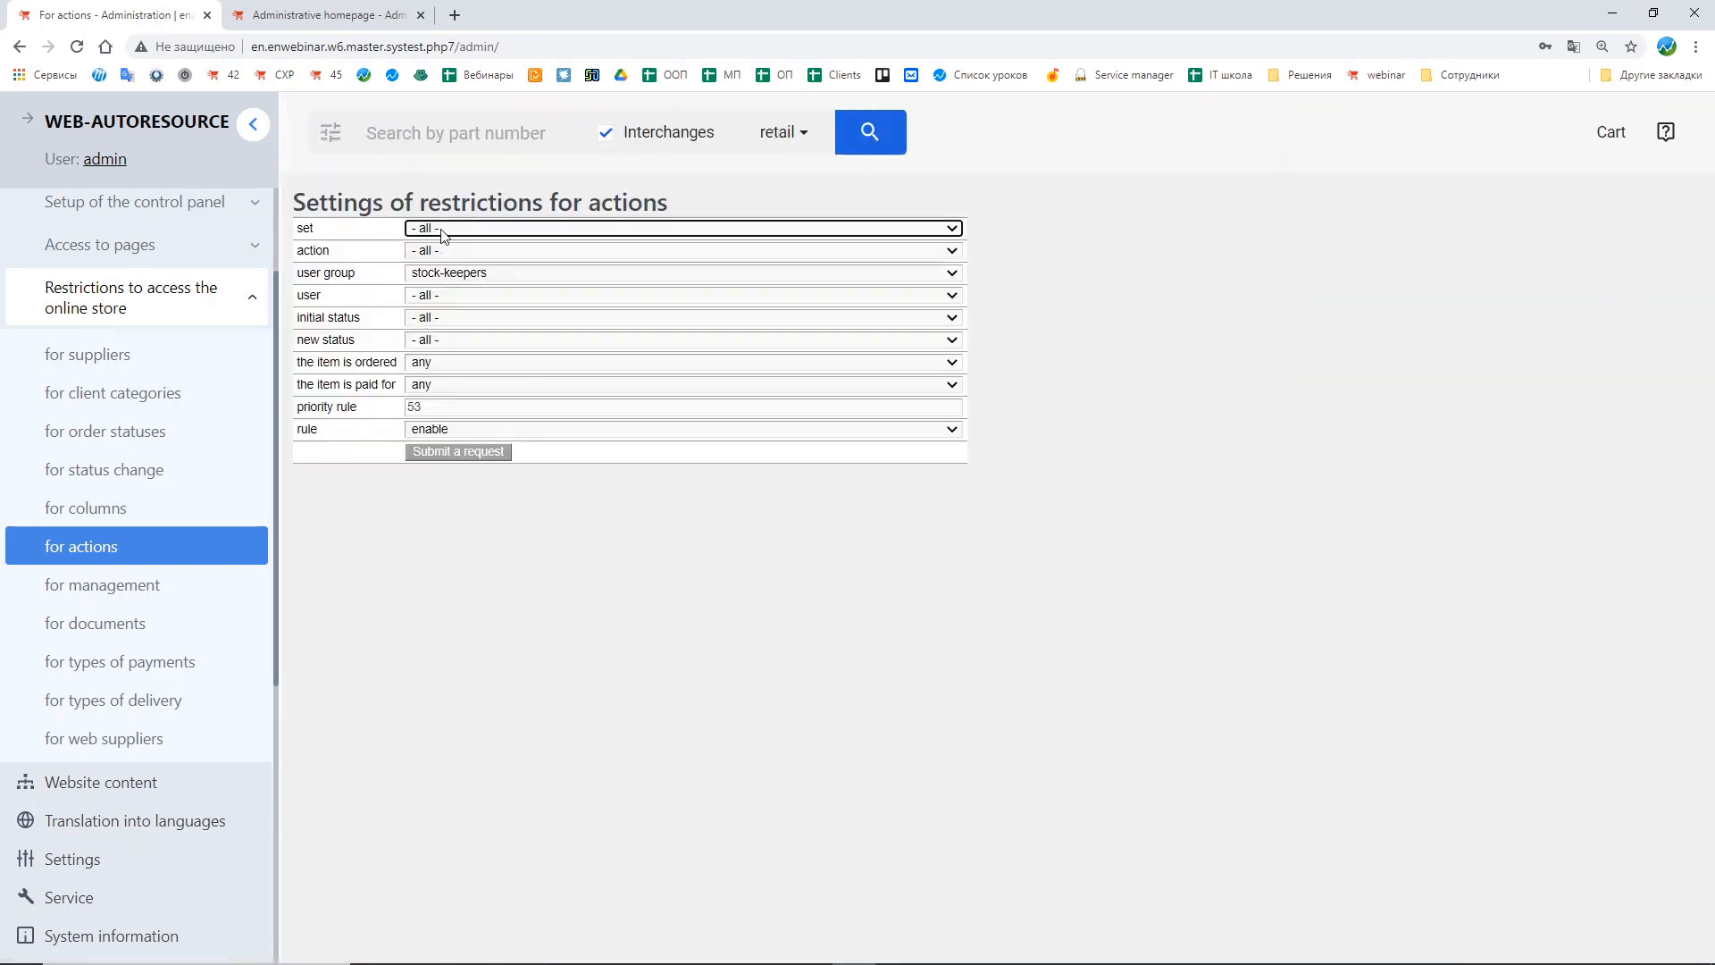
click(441, 229)
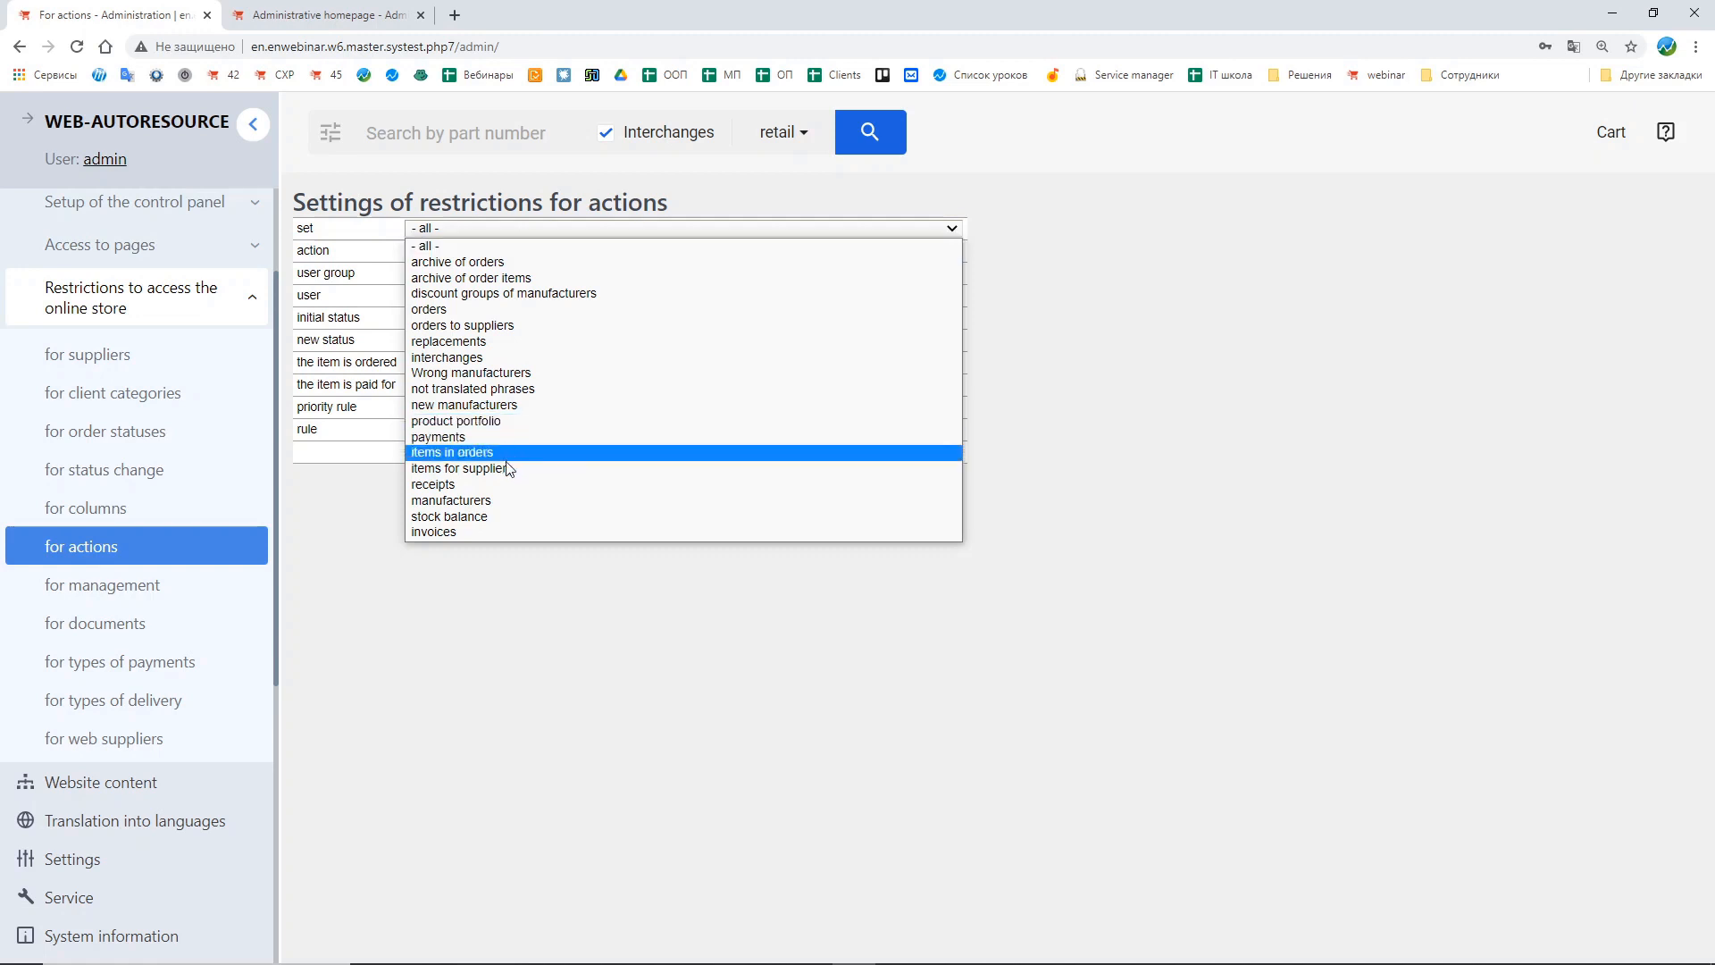
click(482, 516)
click(342, 257)
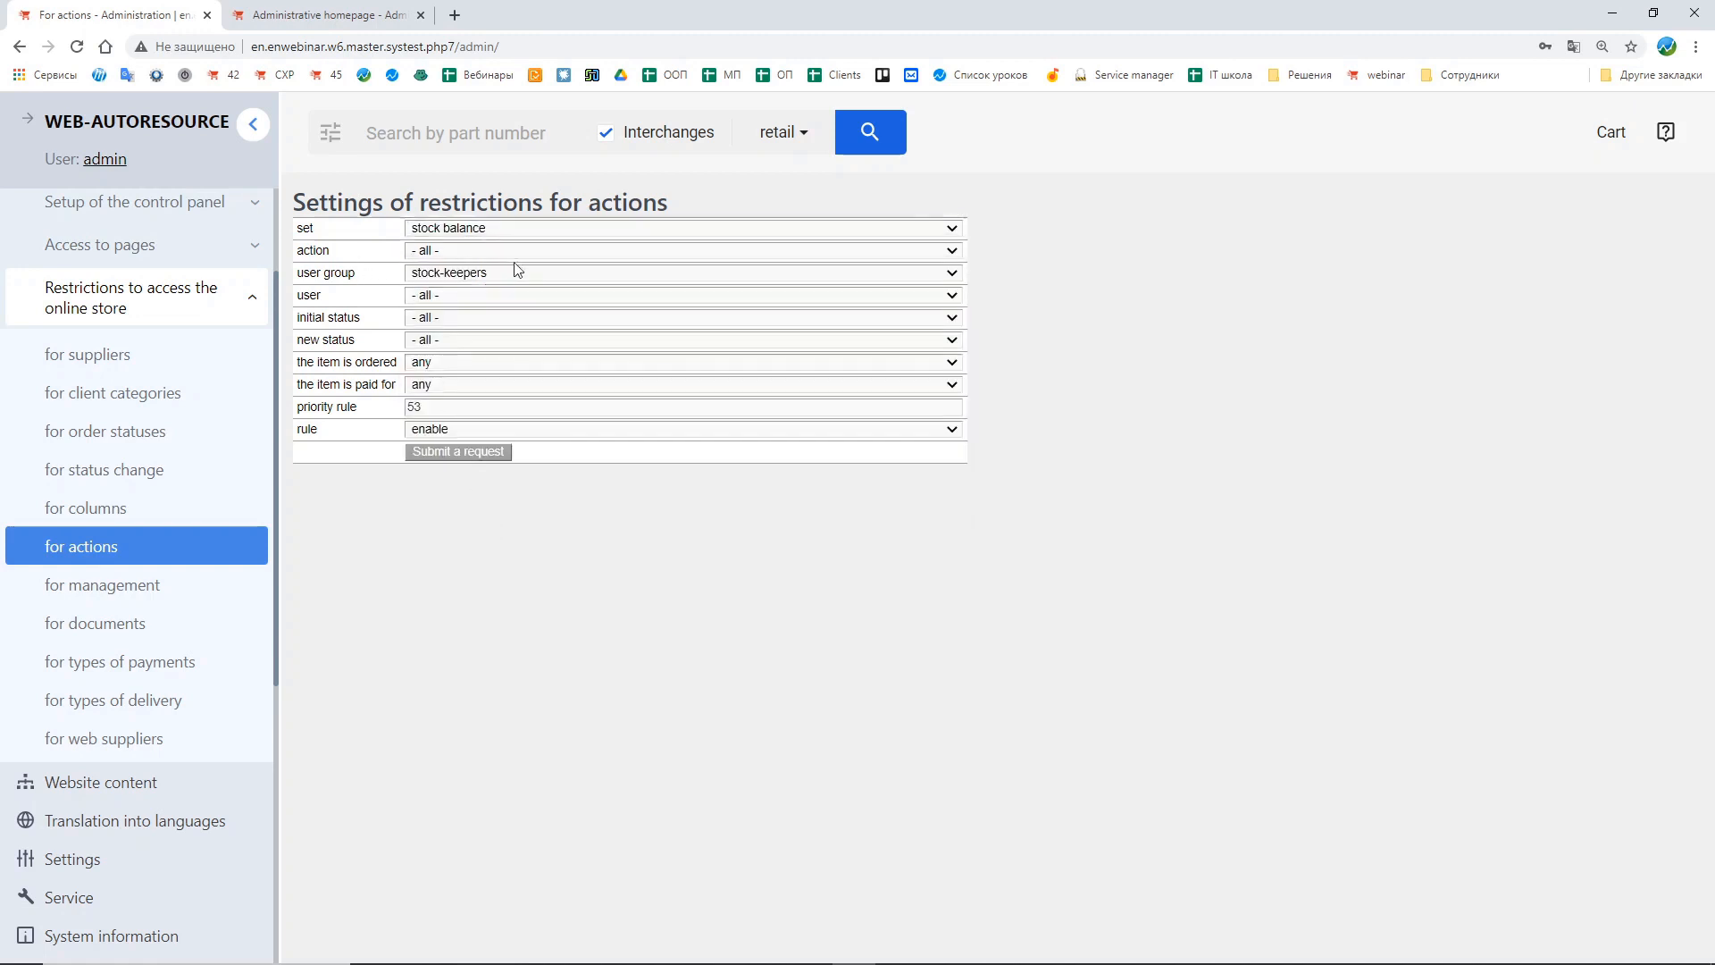
click(473, 253)
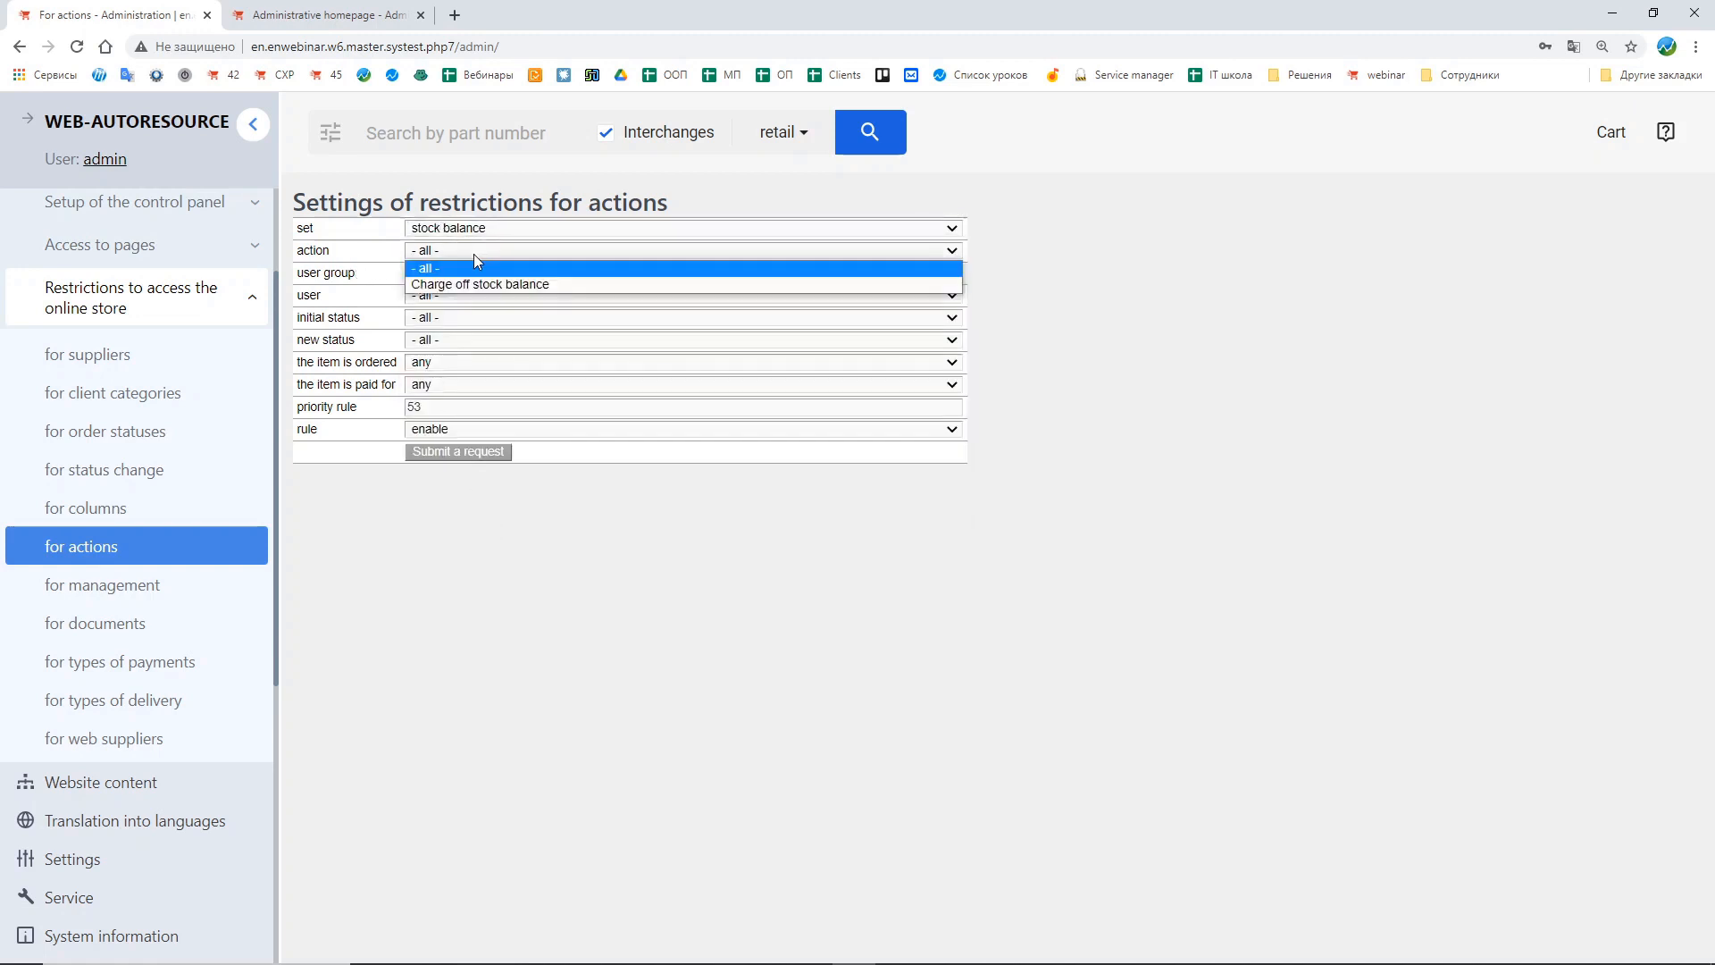
click(451, 284)
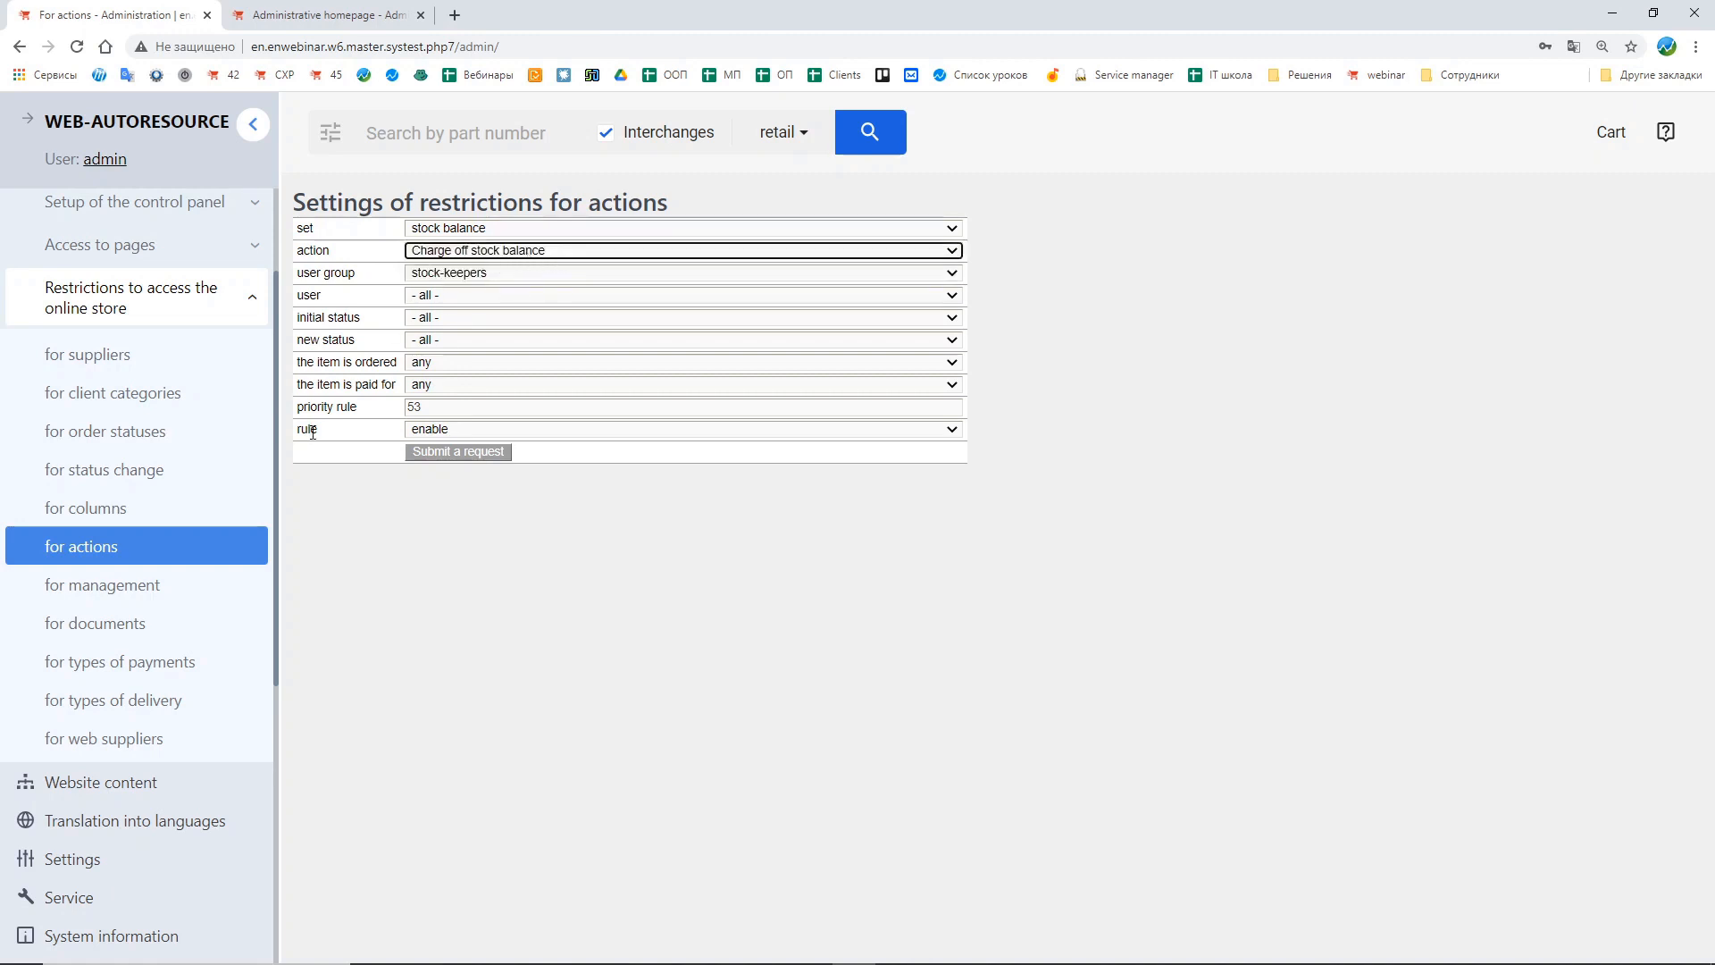
Step: Set the restriction's rule to enable and user to all, submit it and return to the table
drag(298, 431, 347, 436)
click(447, 429)
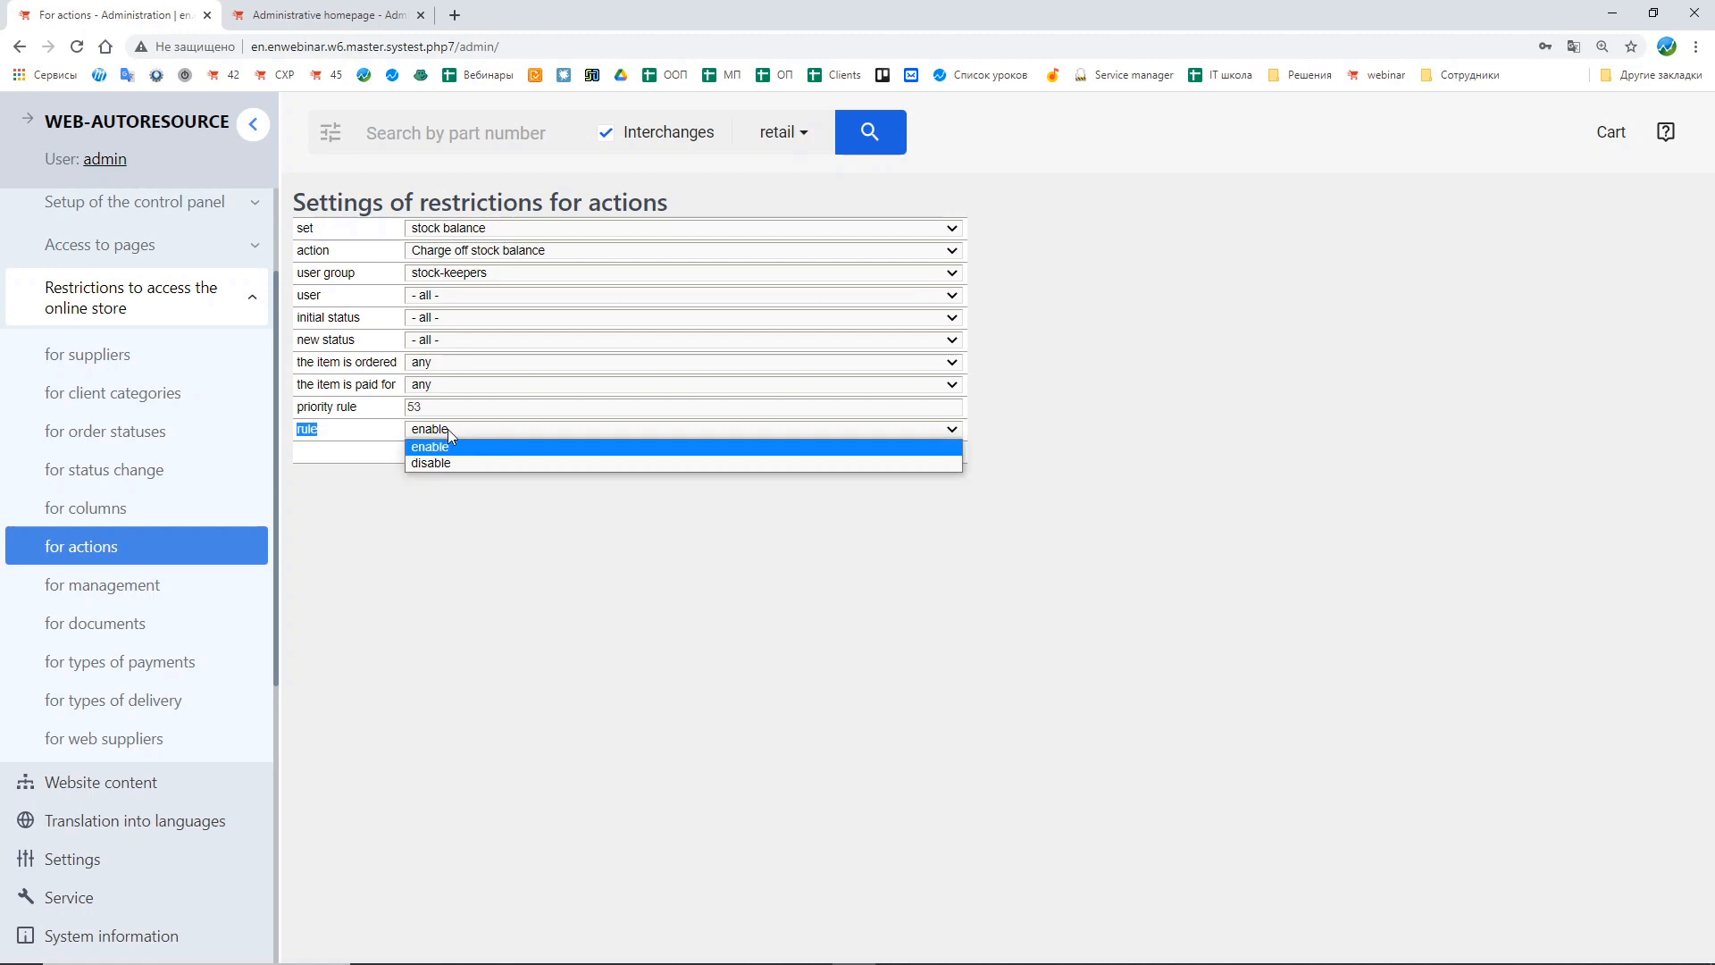
click(457, 448)
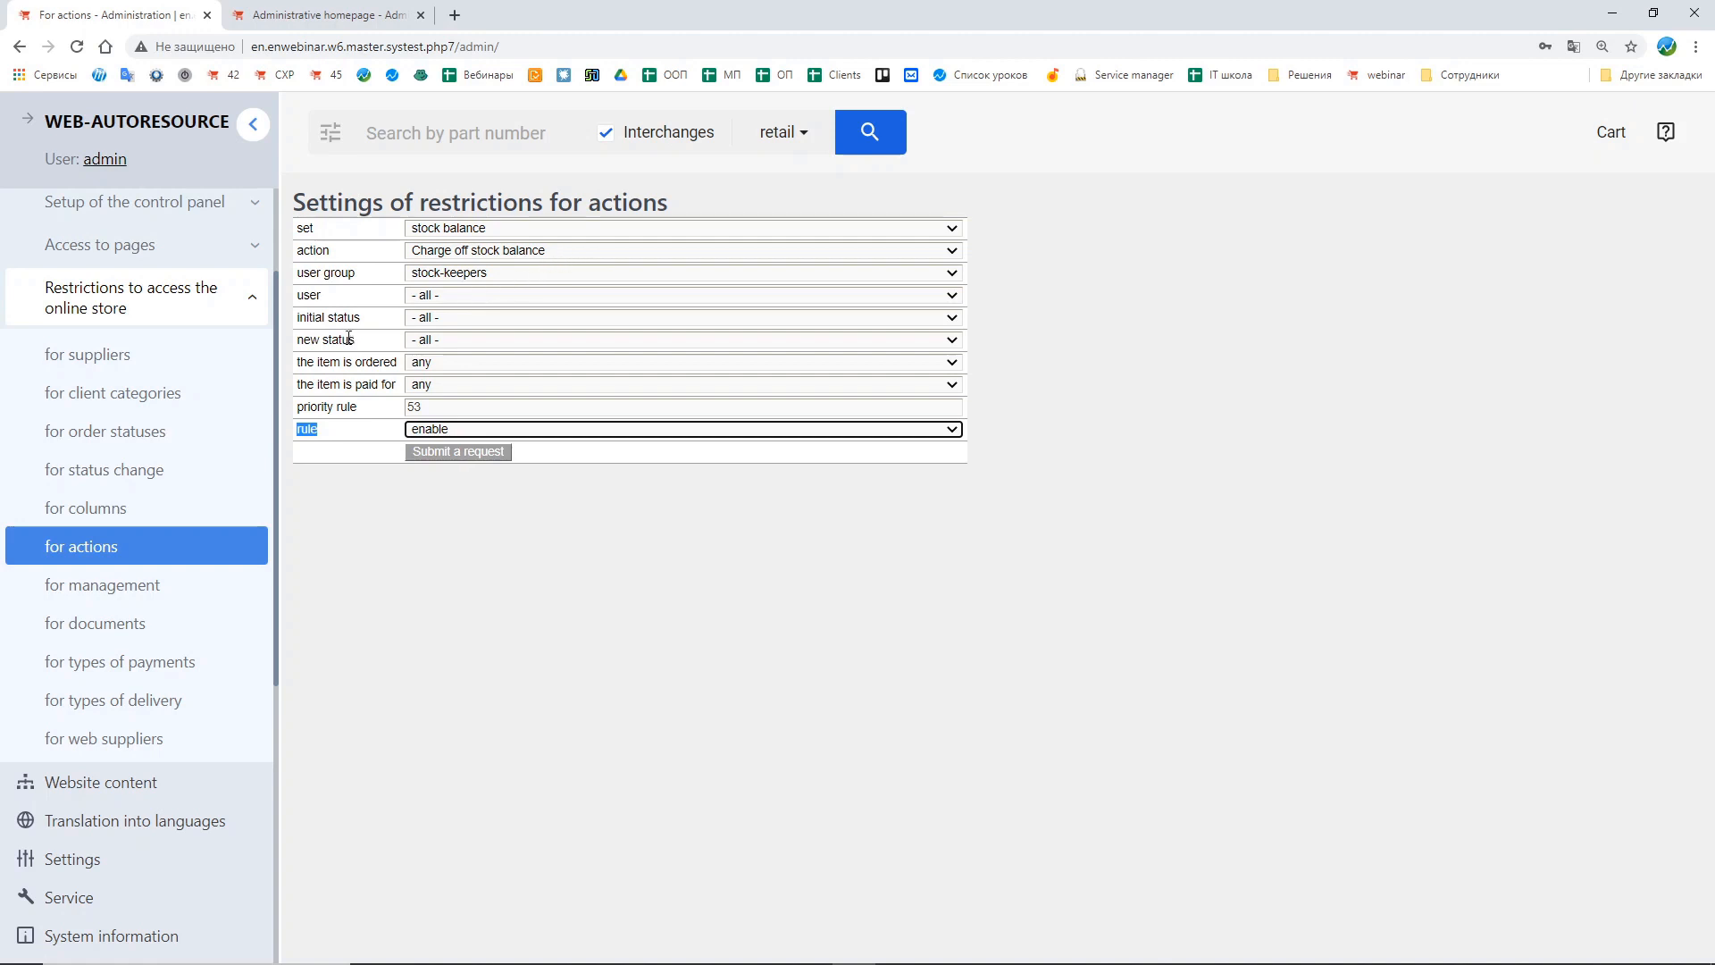
click(428, 431)
click(438, 465)
click(442, 430)
click(445, 445)
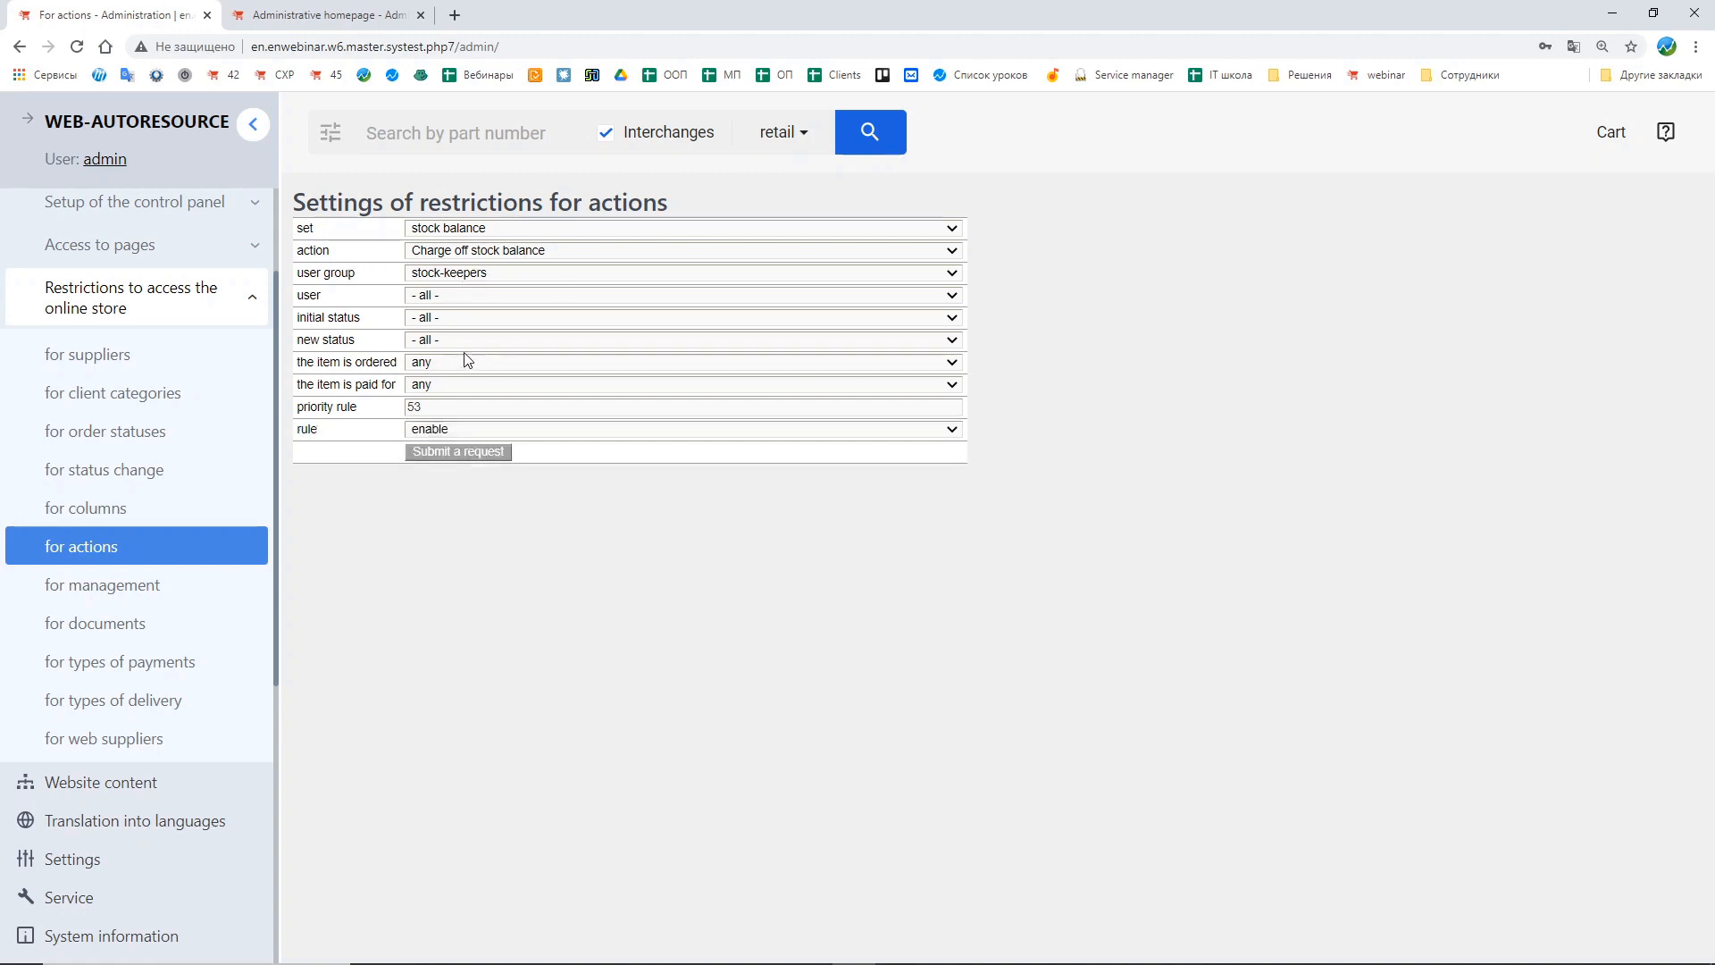
click(437, 296)
click(436, 315)
click(457, 452)
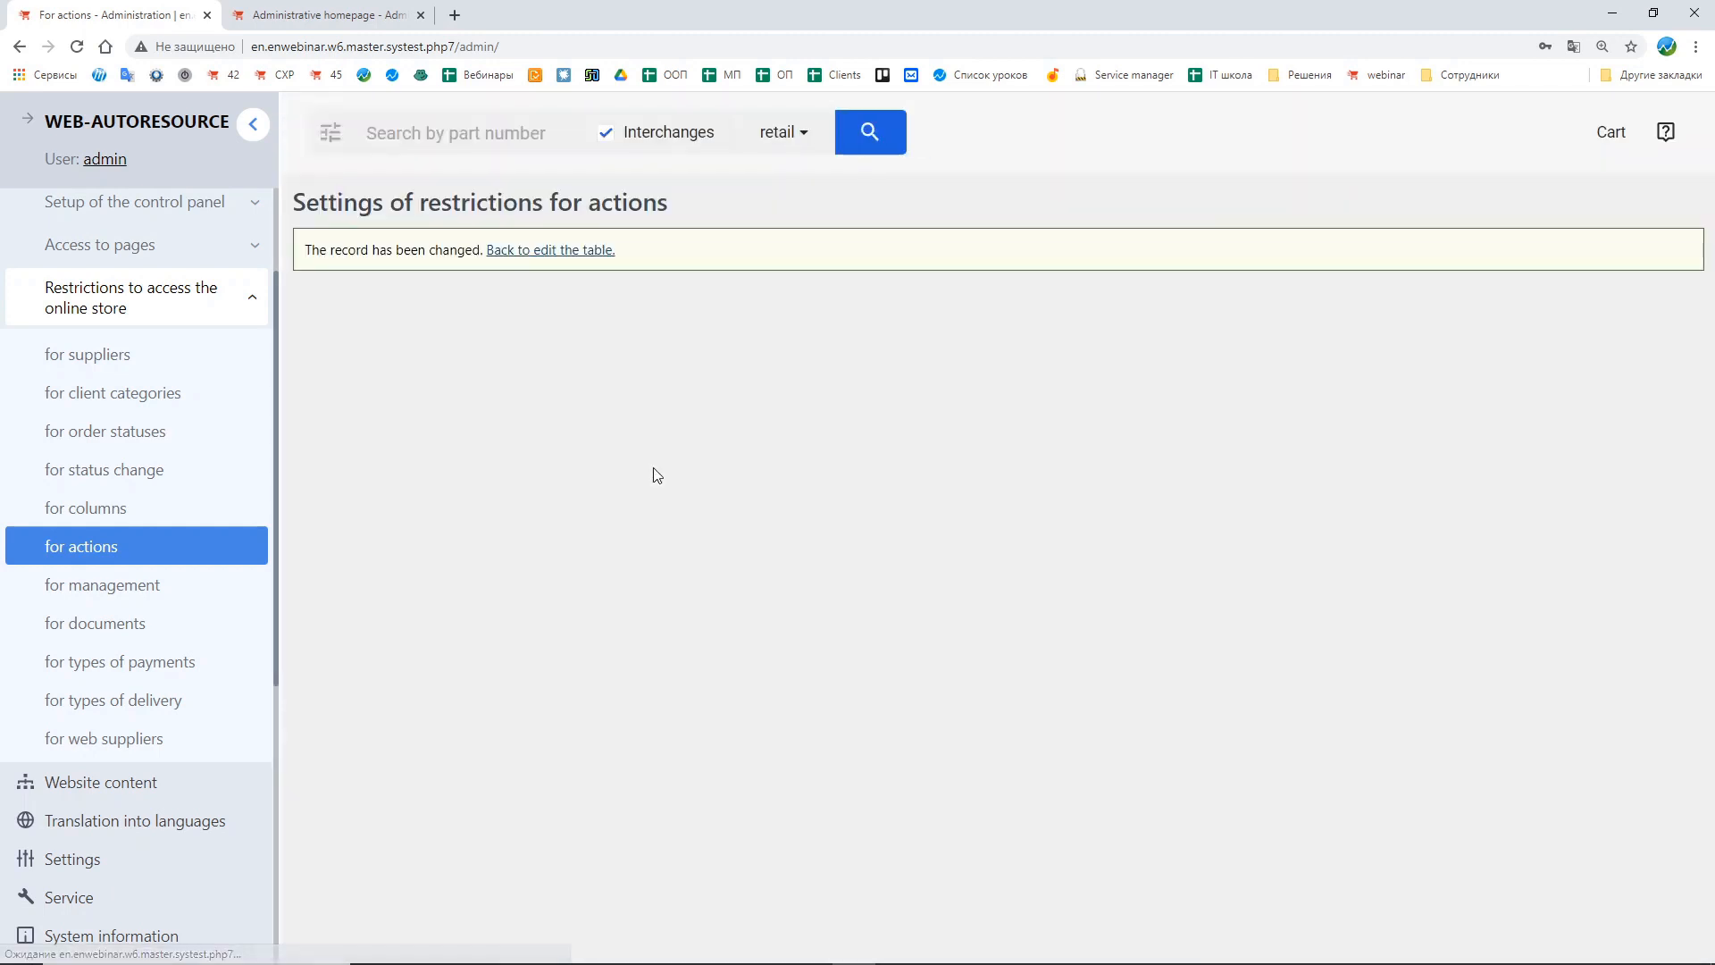
click(561, 253)
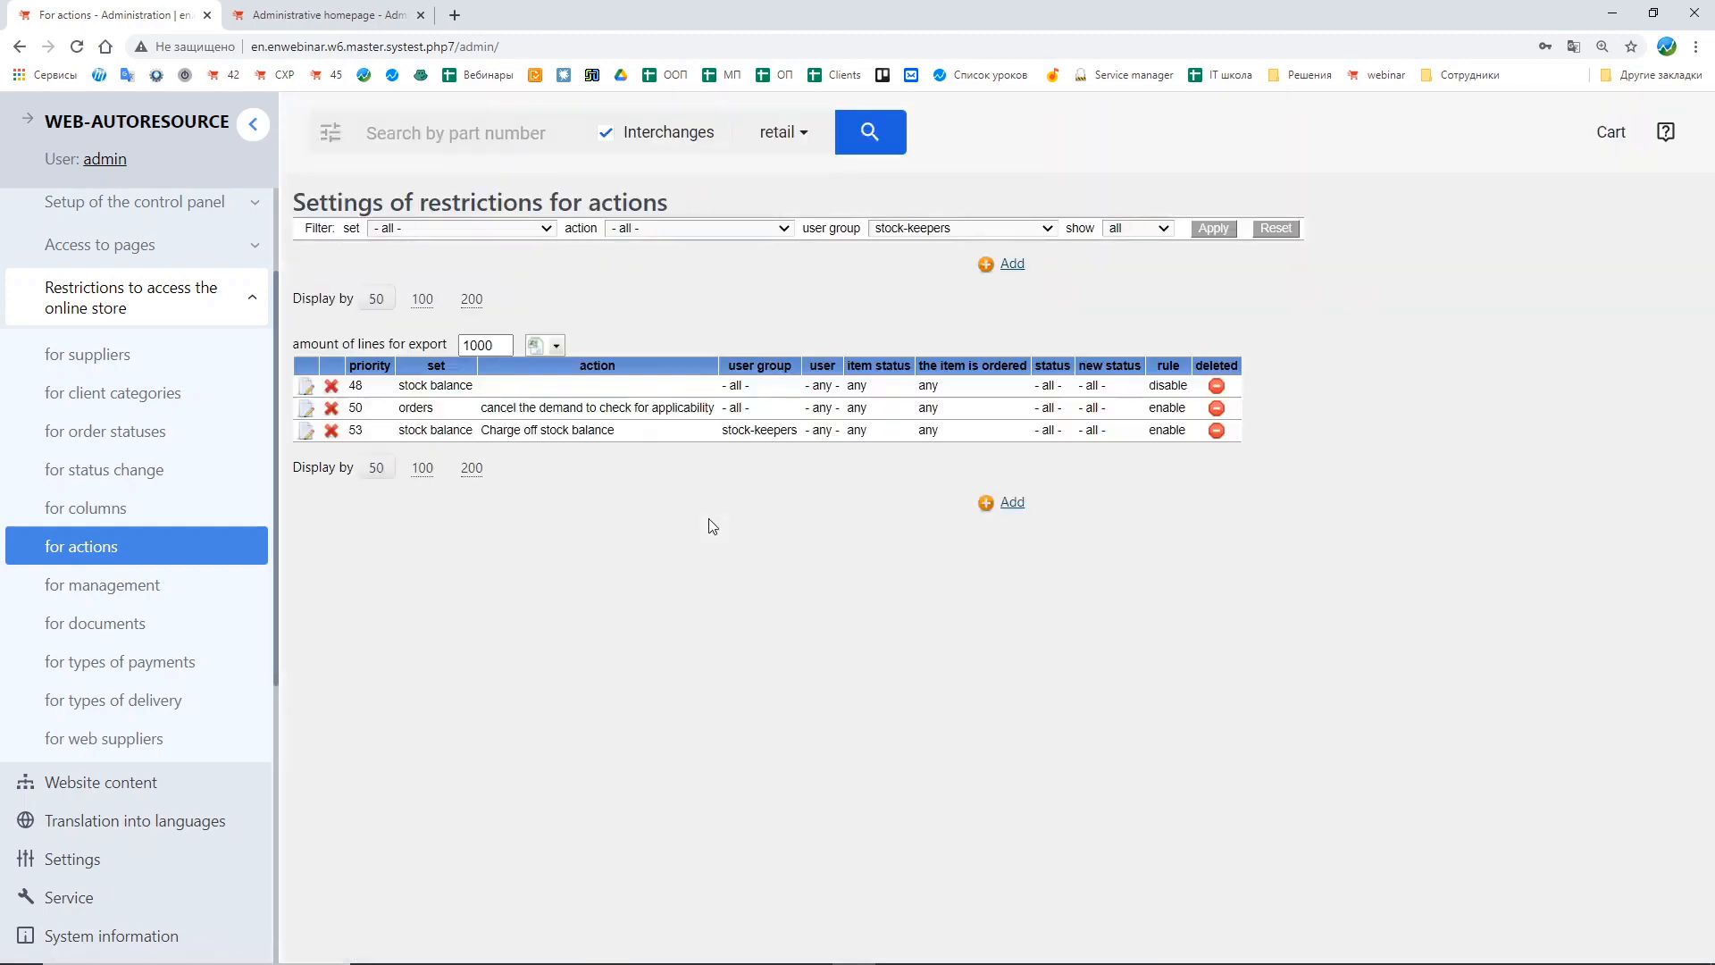
Step: Add an enabled restriction for stock-keepers on the receipts set with all actions, submit it and return to the table
click(1043, 504)
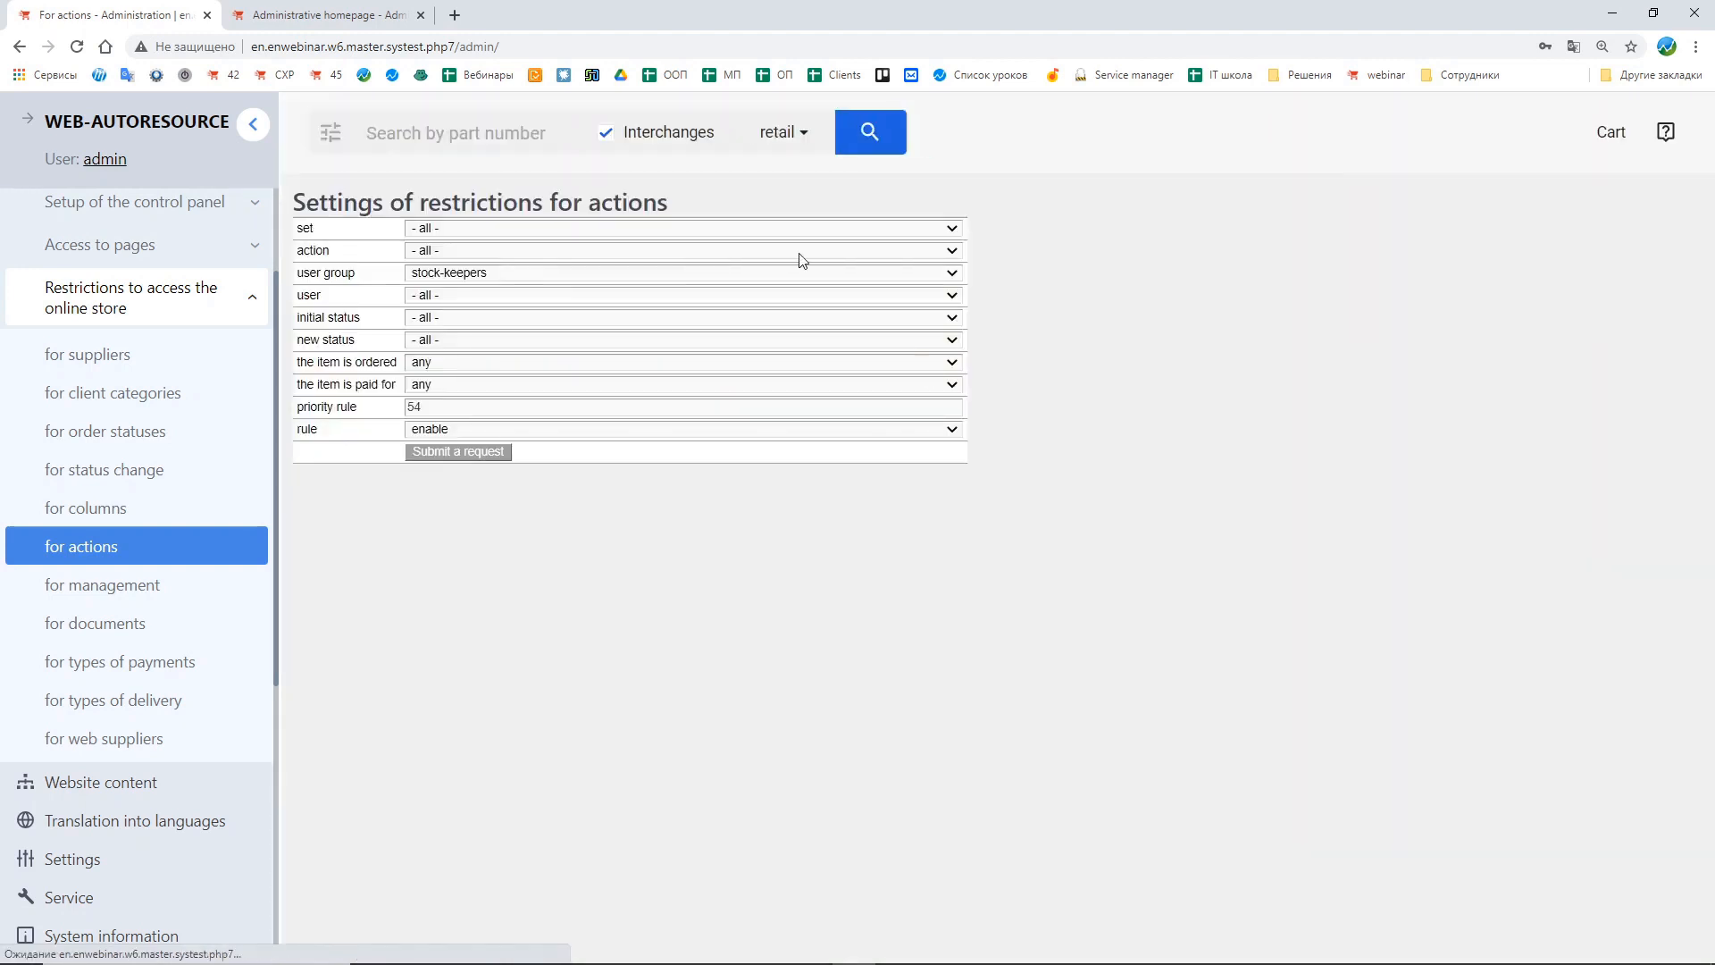
click(439, 228)
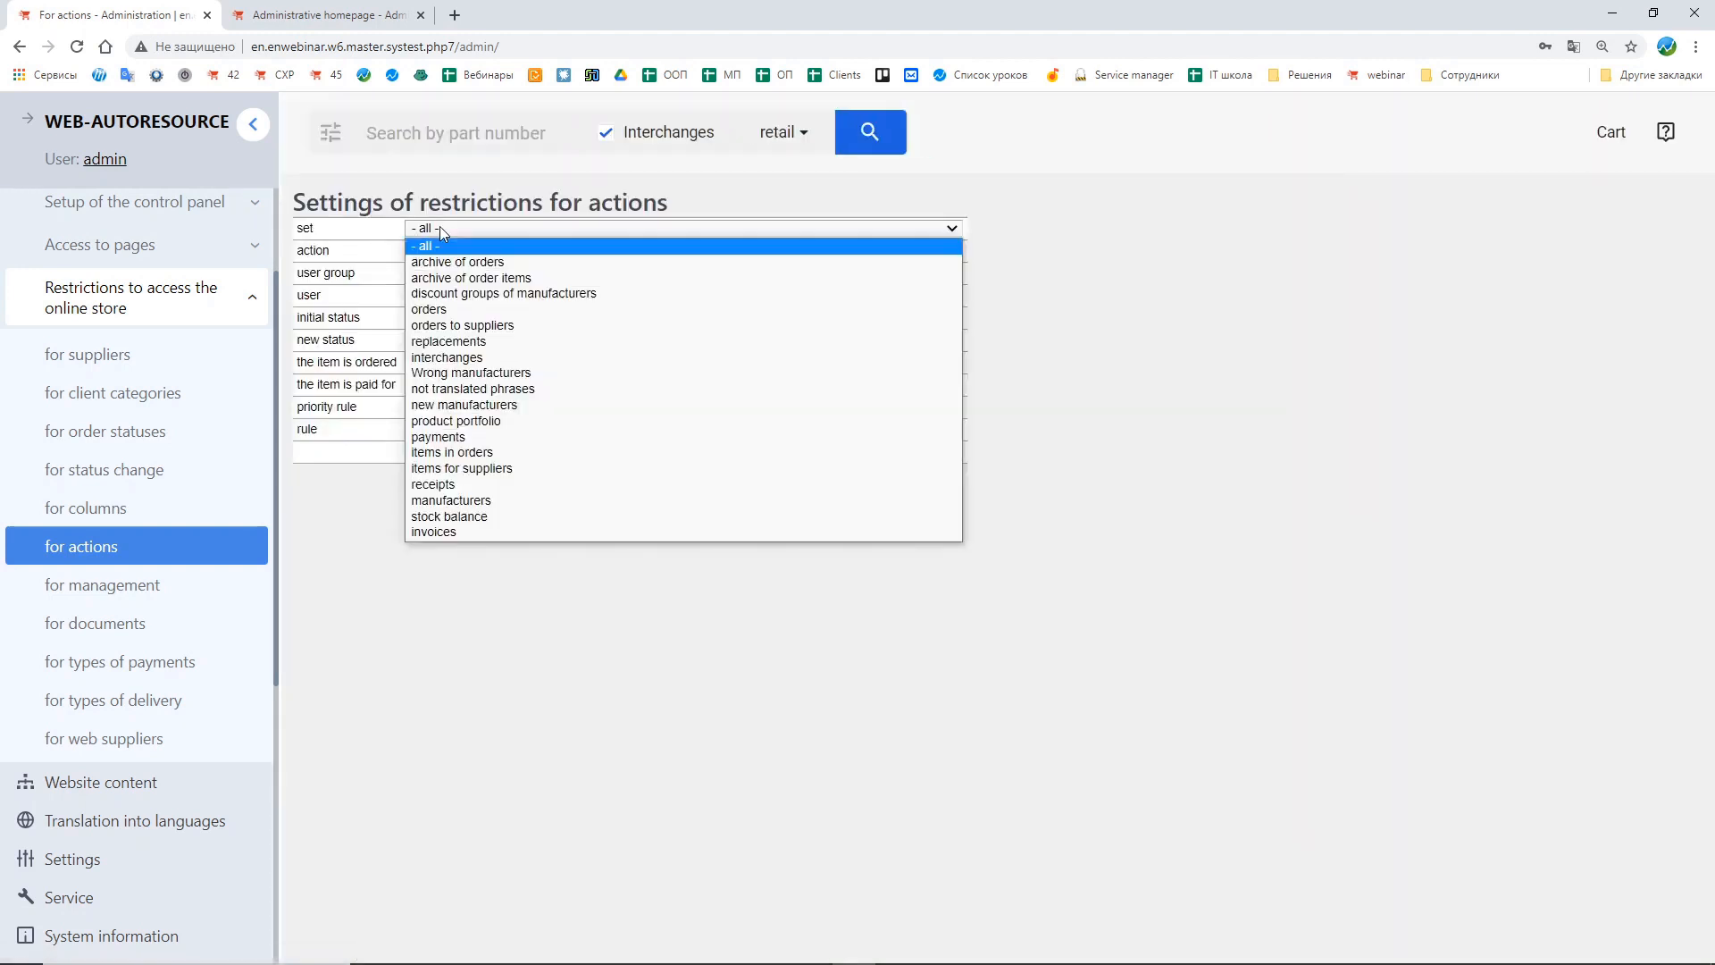
click(536, 484)
click(434, 251)
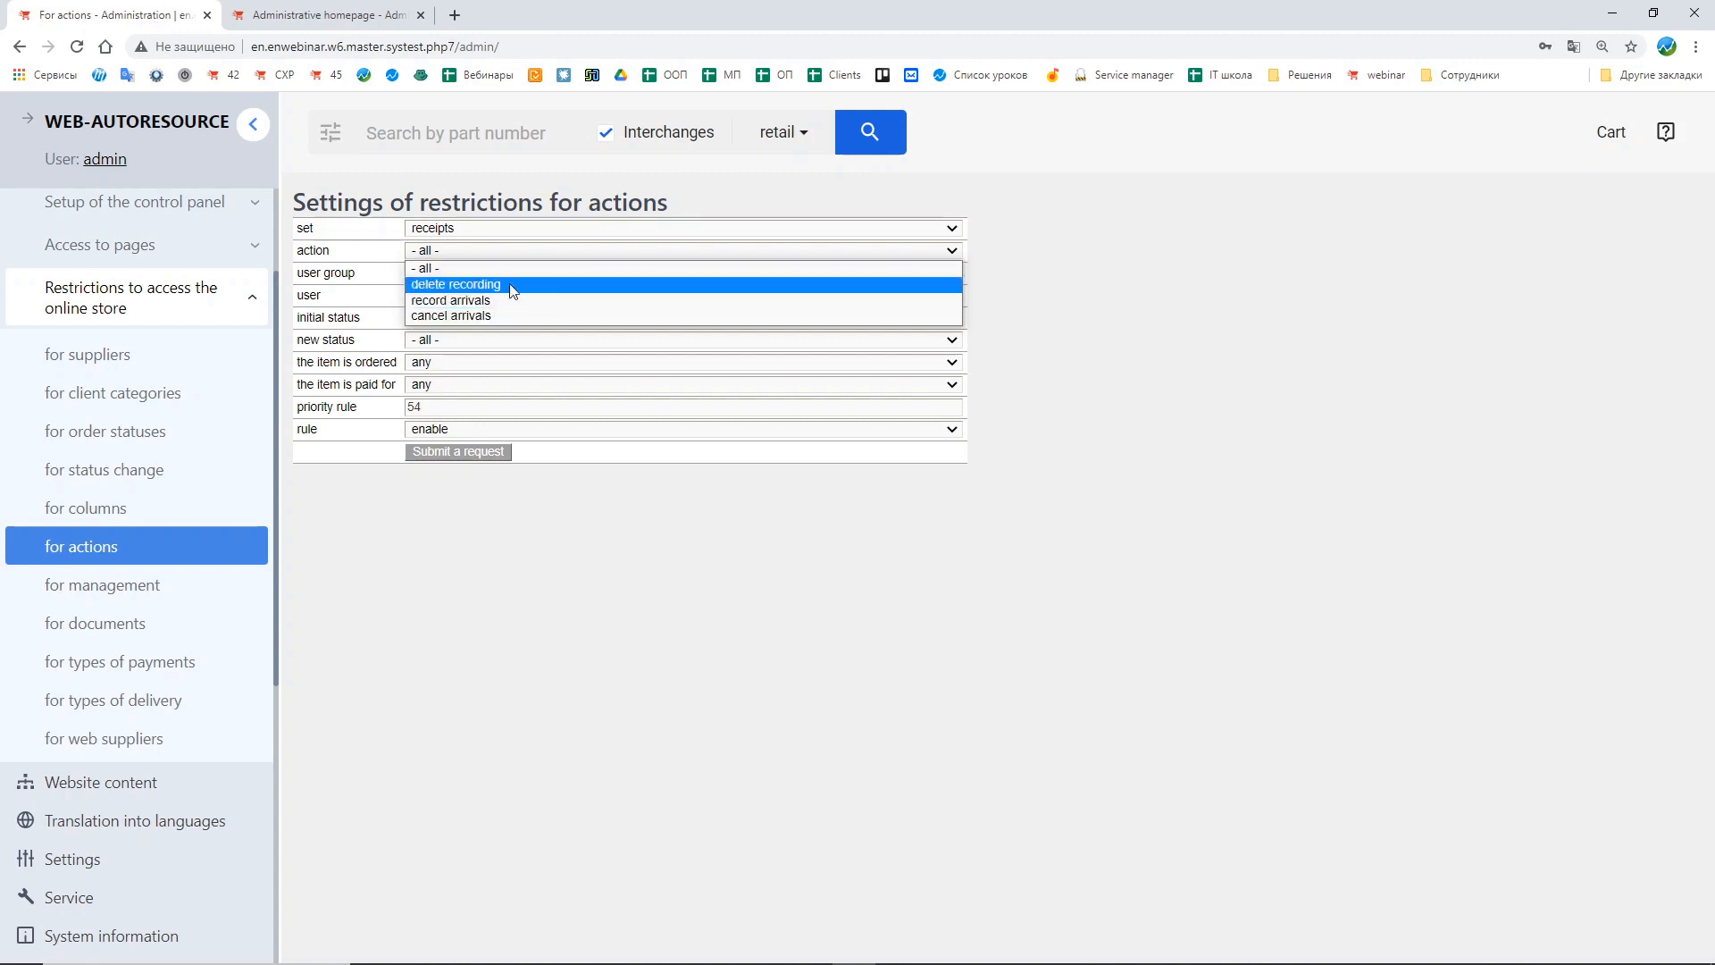
key(Up)
key(Return)
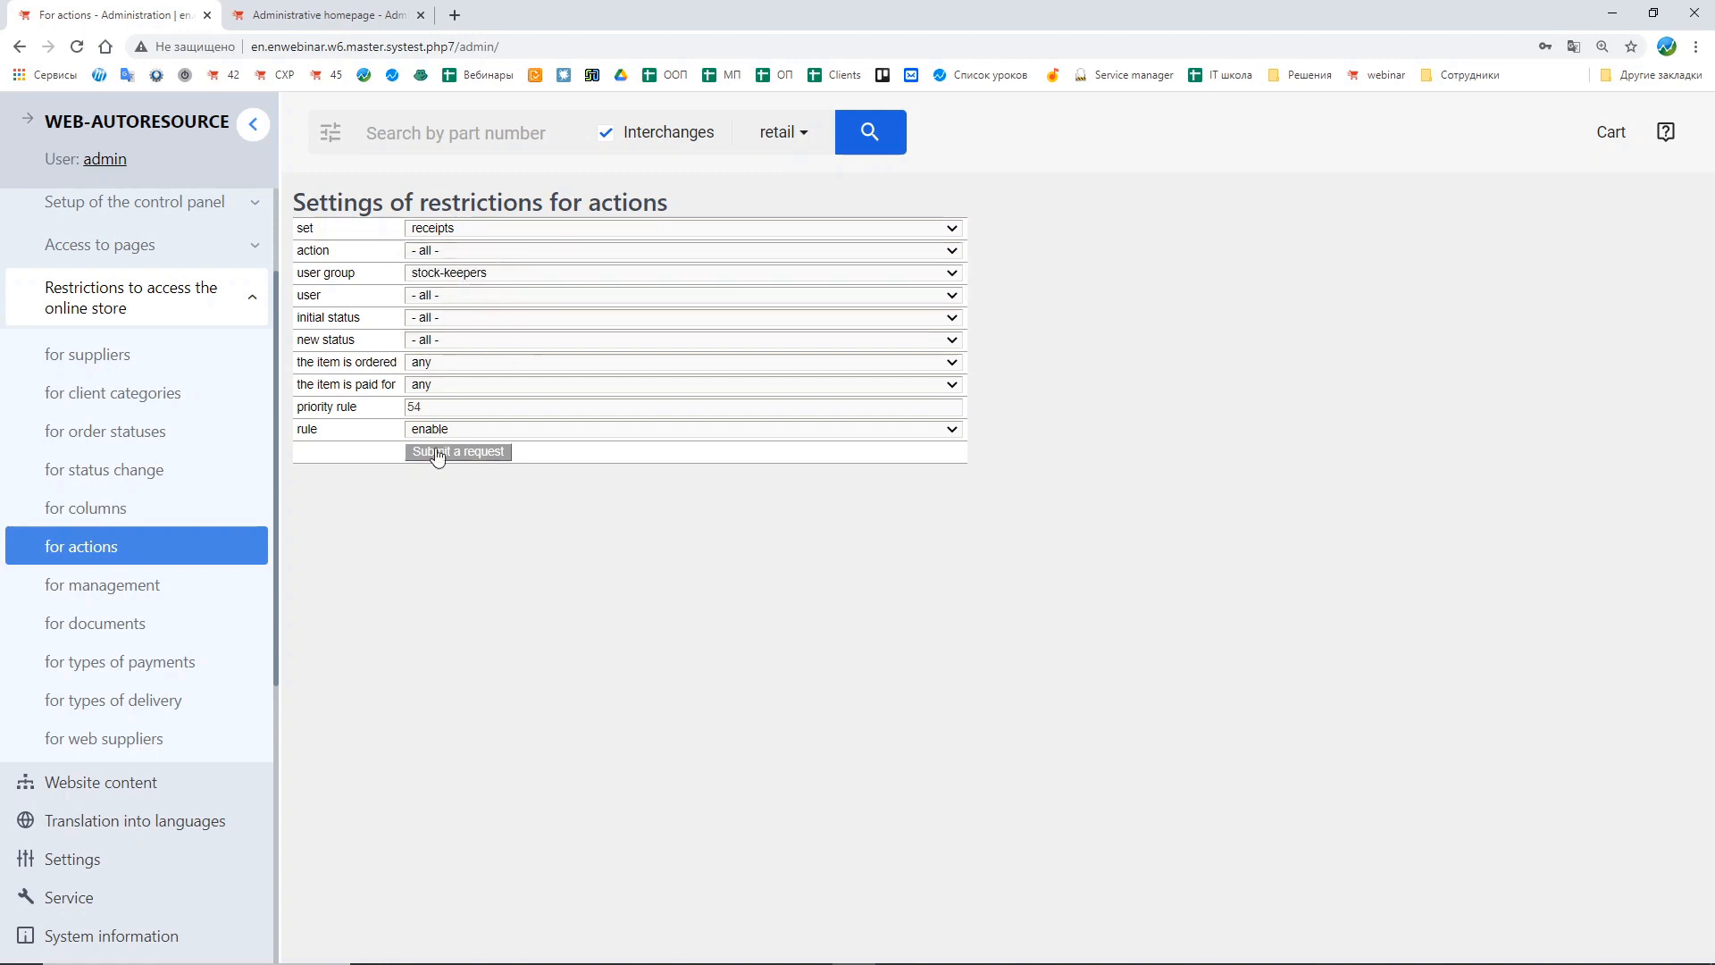
click(432, 452)
click(566, 250)
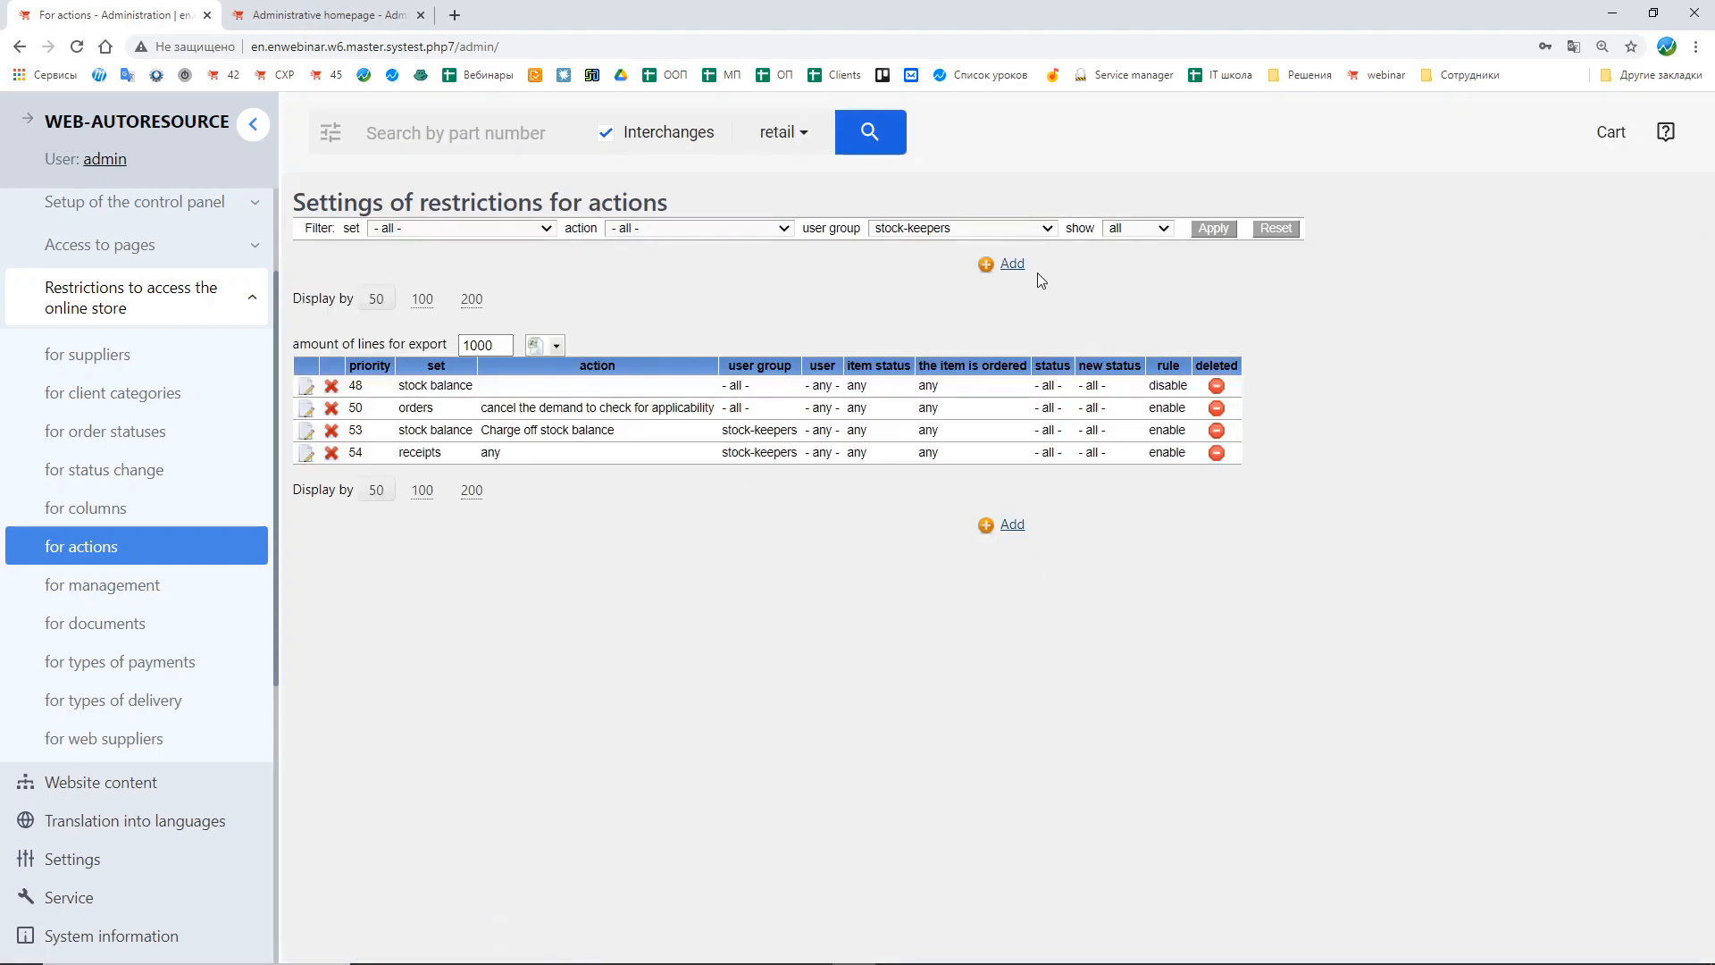
Step: Start another restriction, then in a duplicated tab examine the bulk actions offered on the Goods arrival and Stock balance pages
click(1013, 264)
click(527, 228)
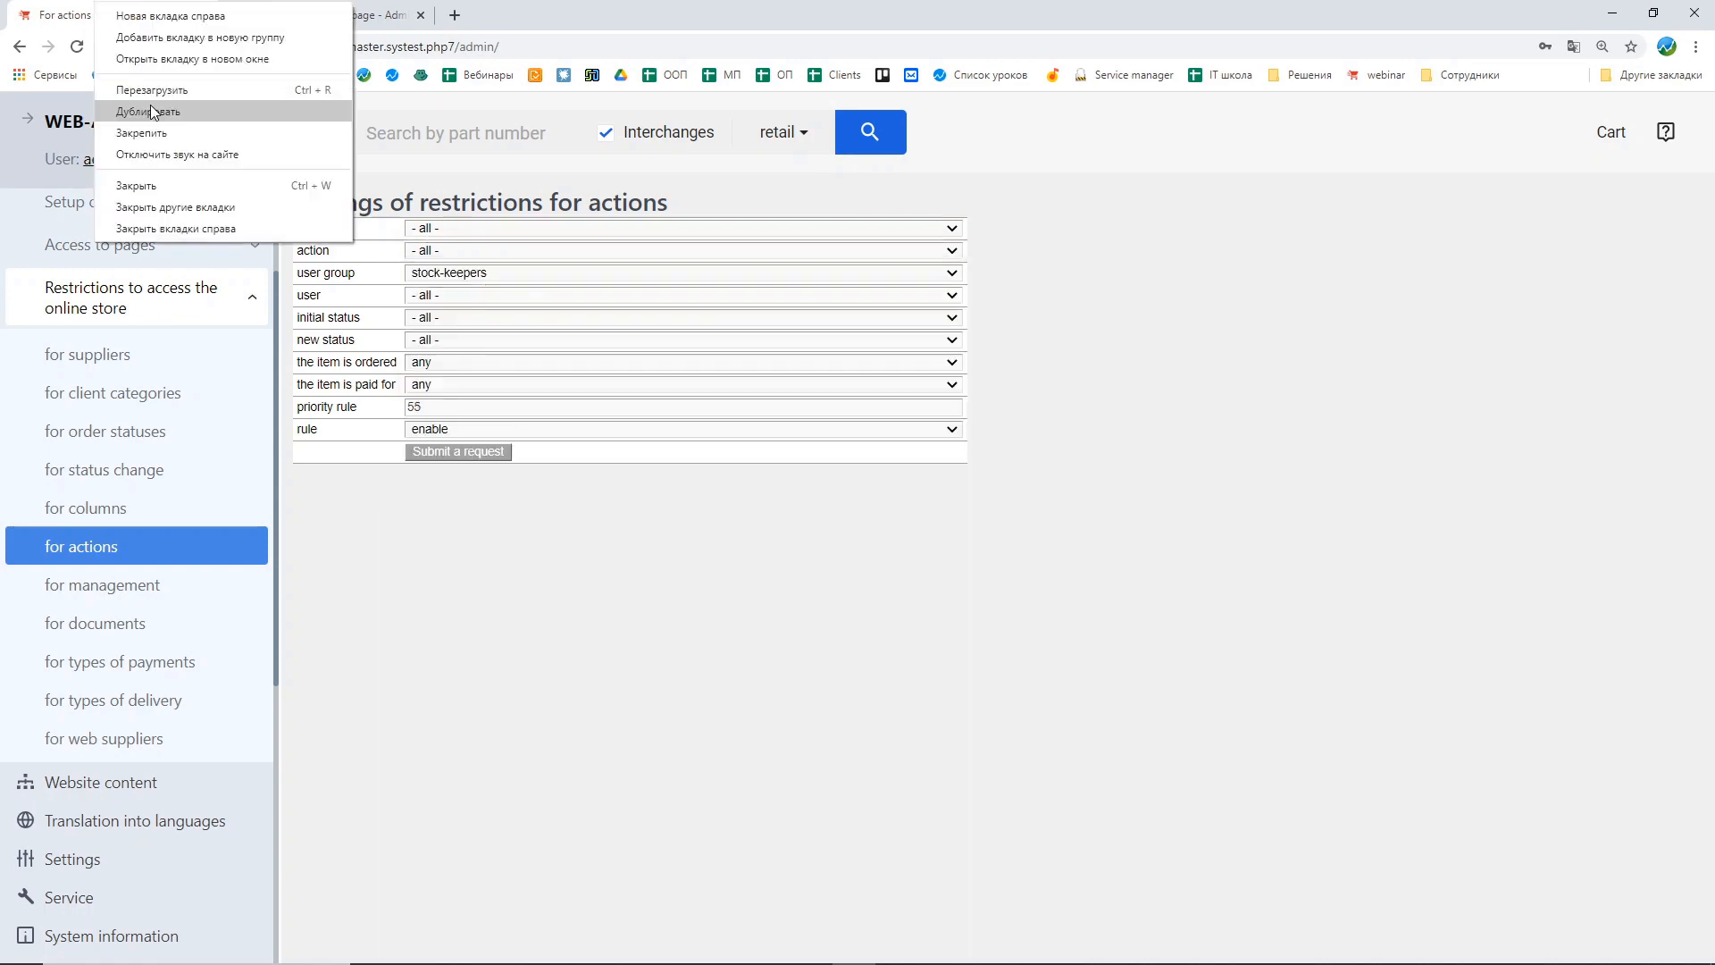
click(165, 115)
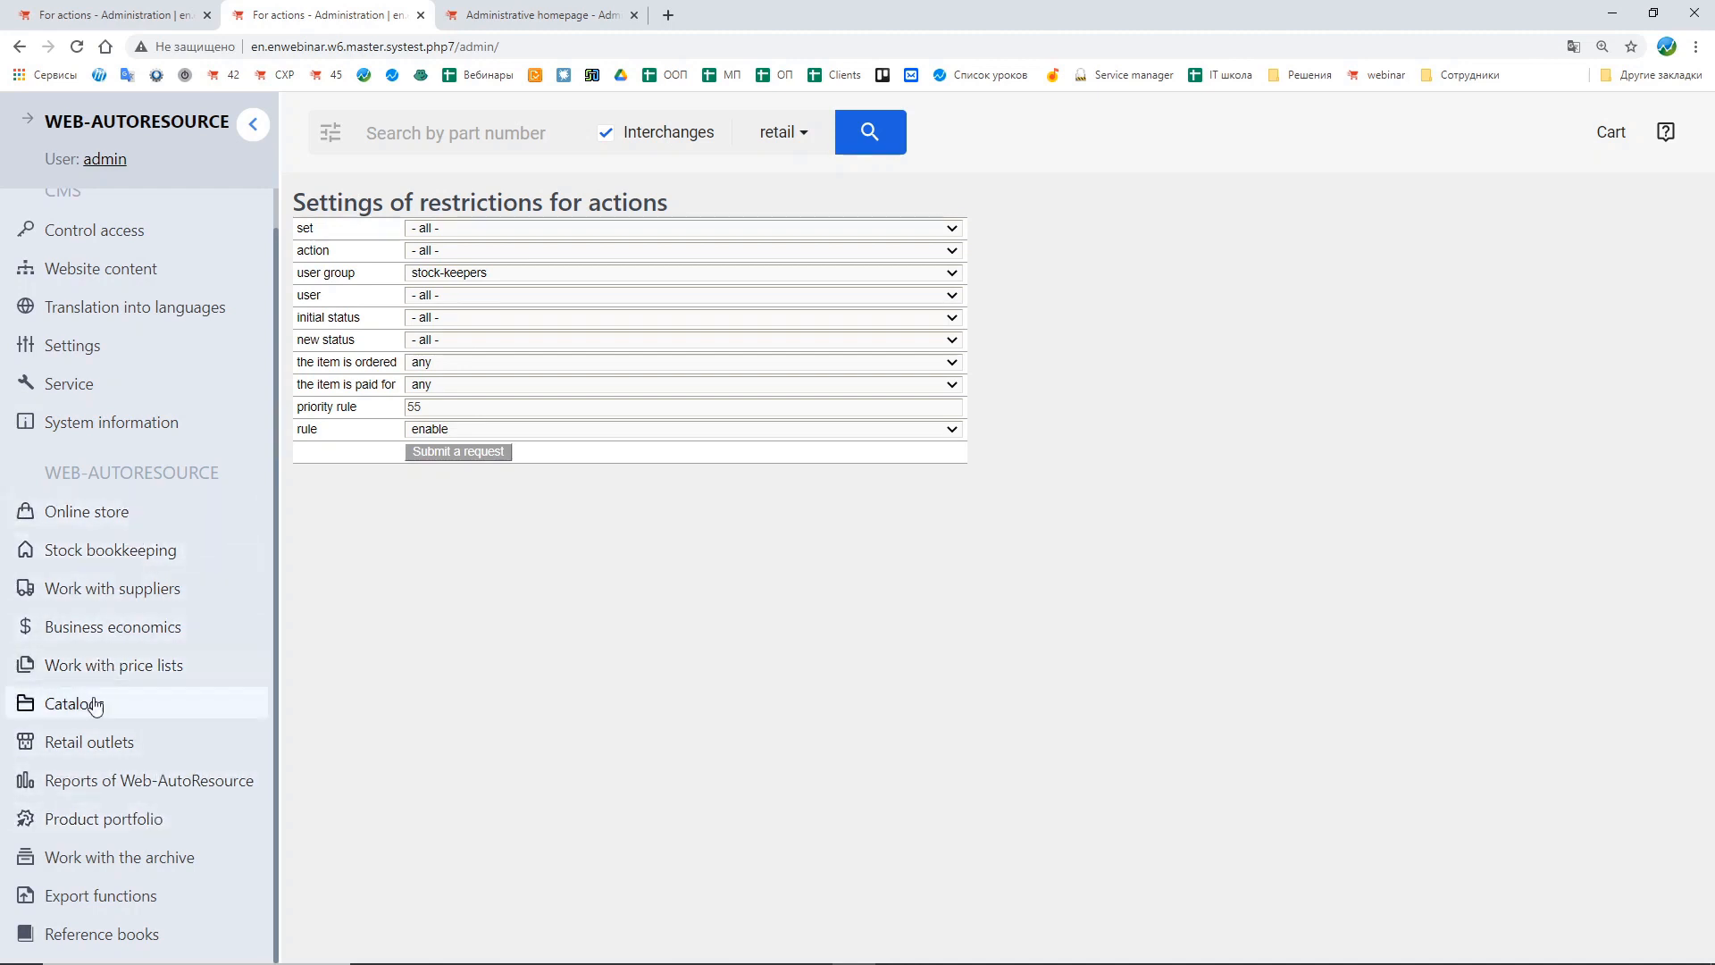
click(125, 555)
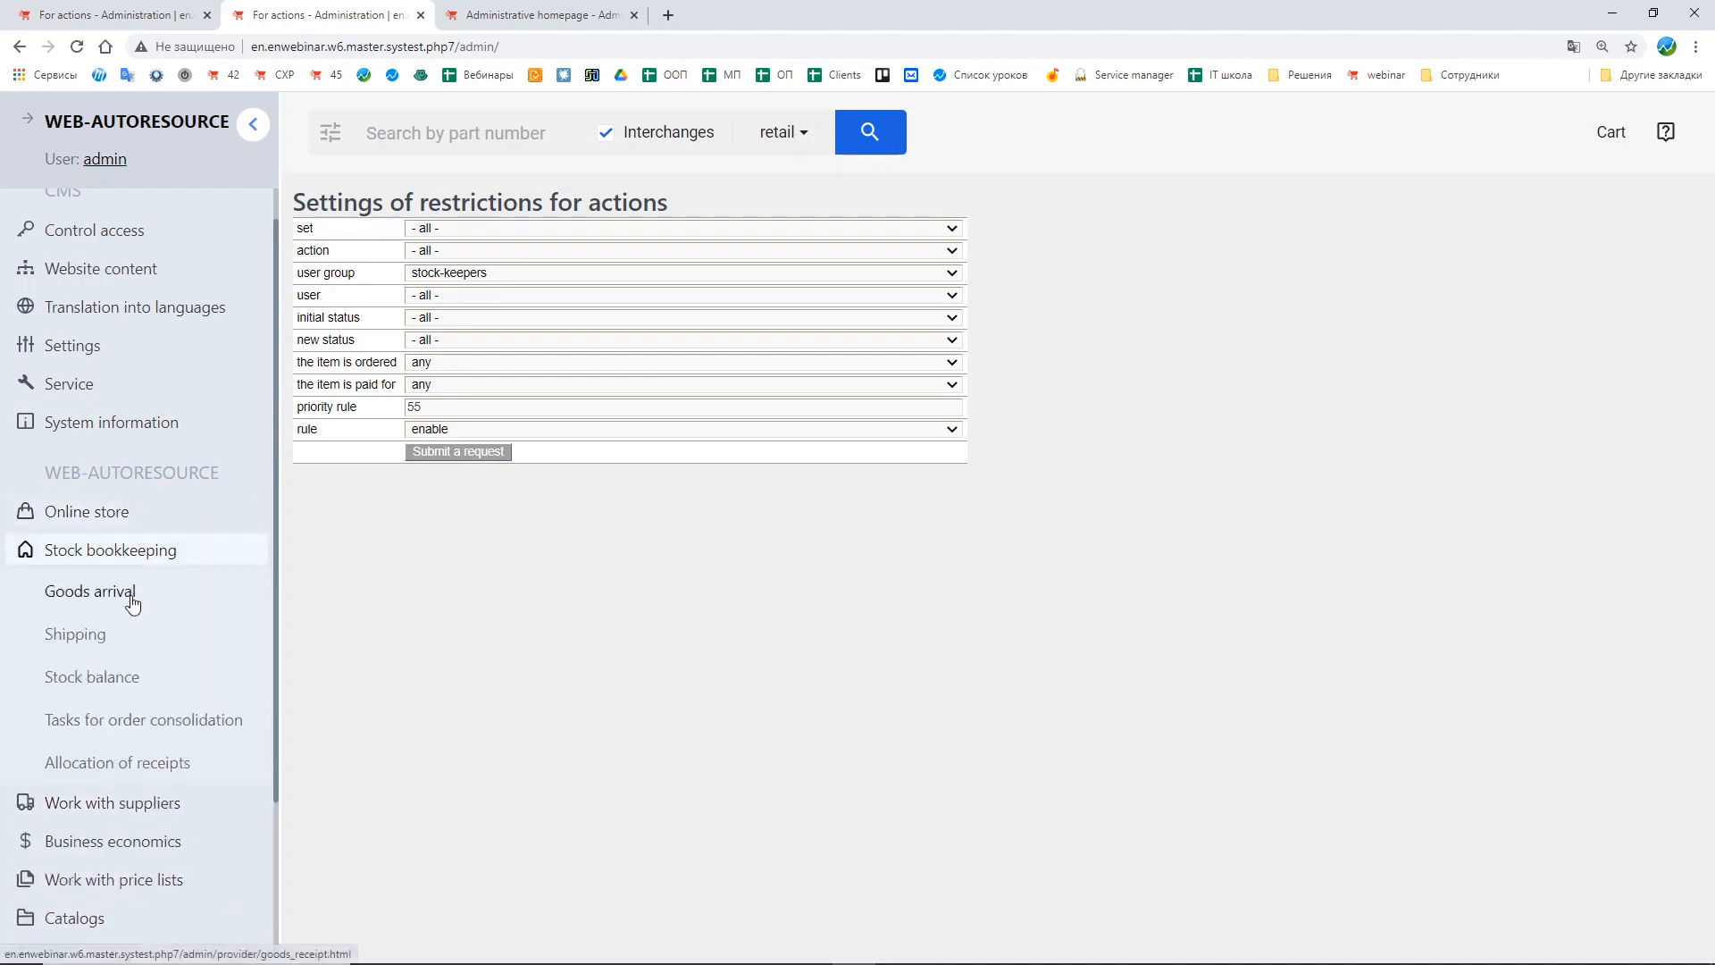
click(132, 600)
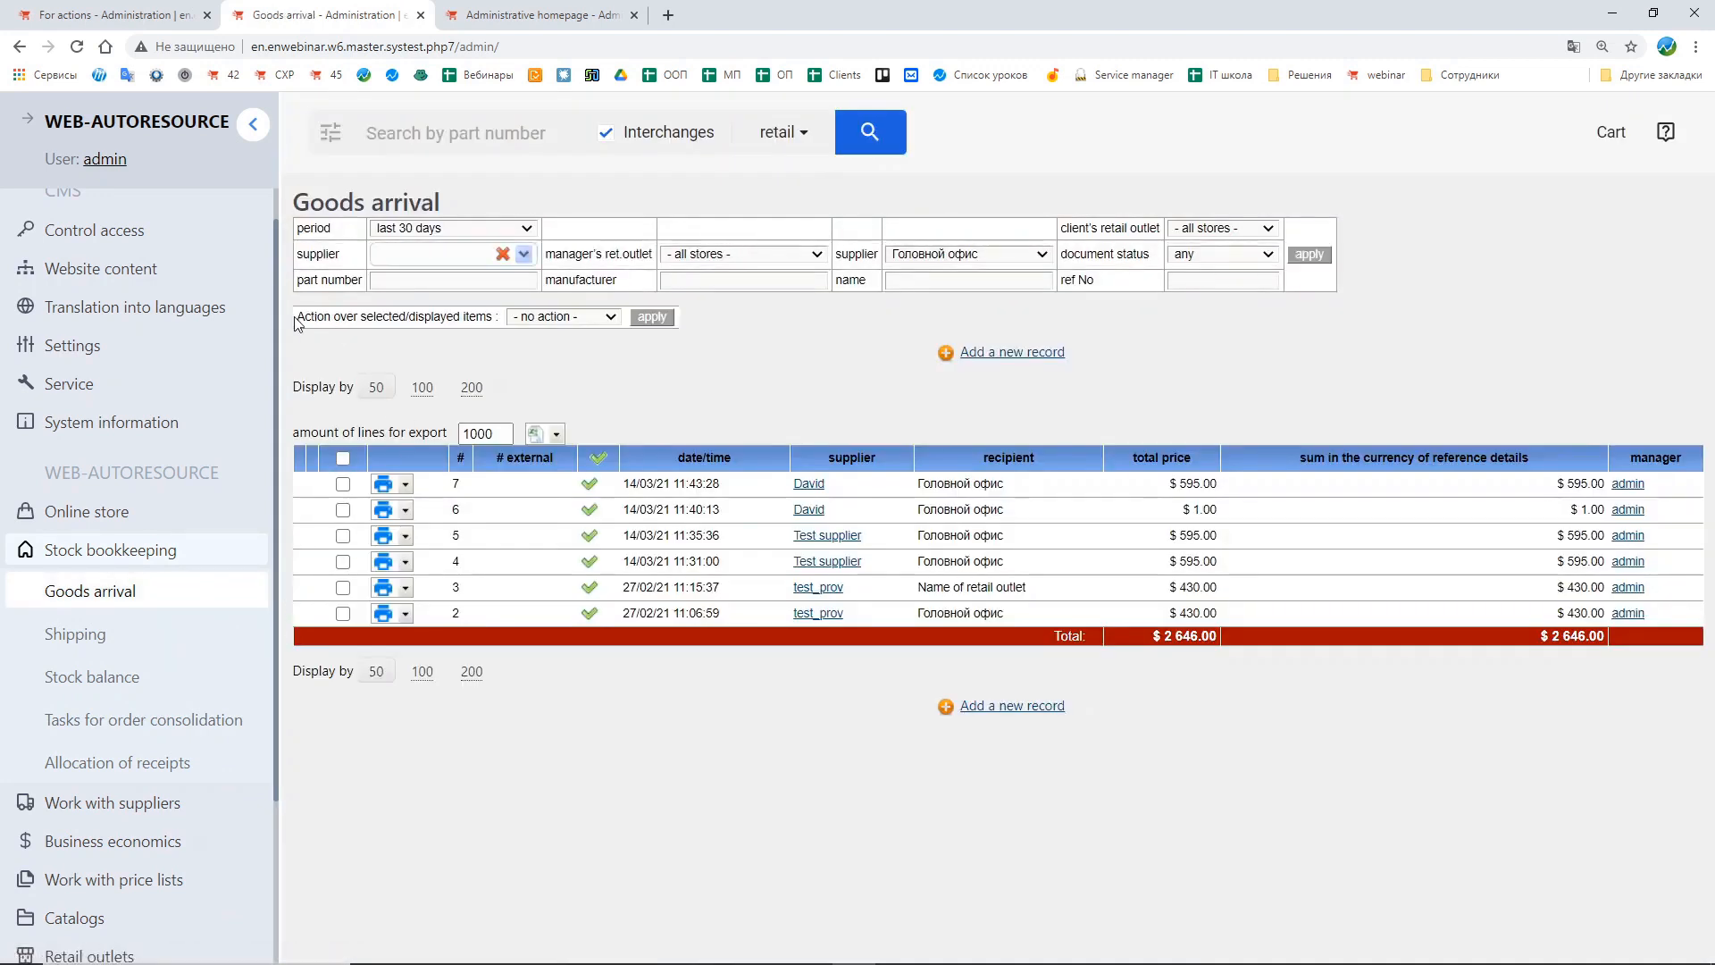
drag(298, 323, 498, 319)
click(558, 317)
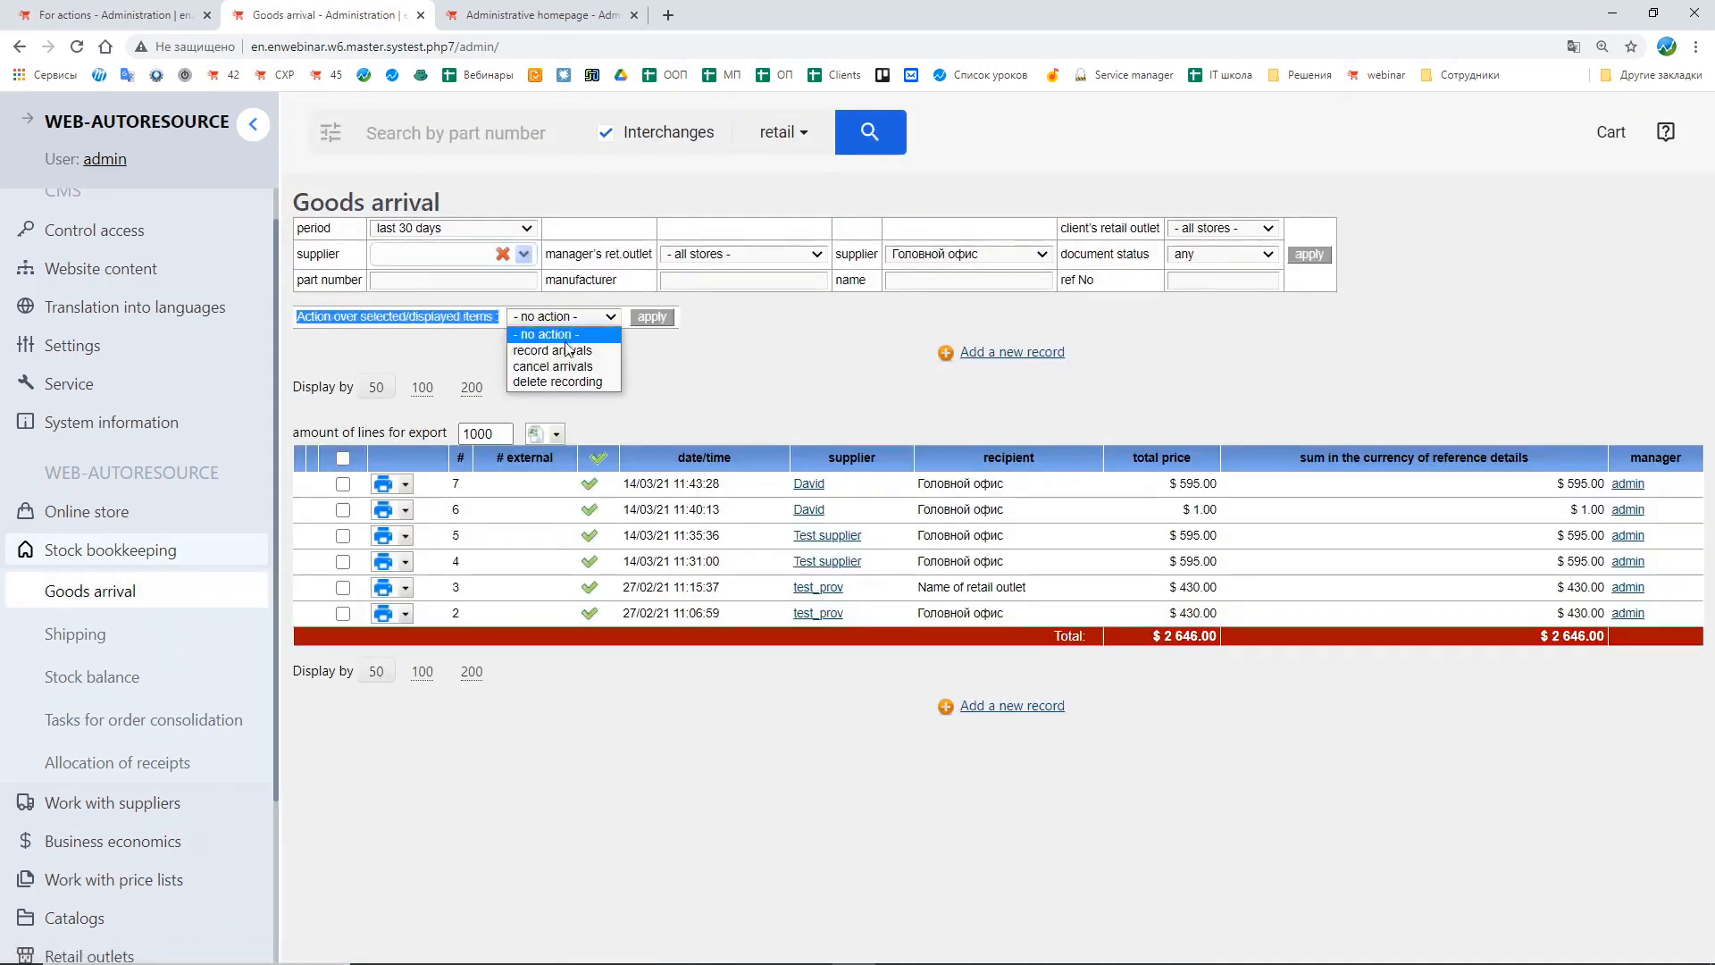
click(413, 344)
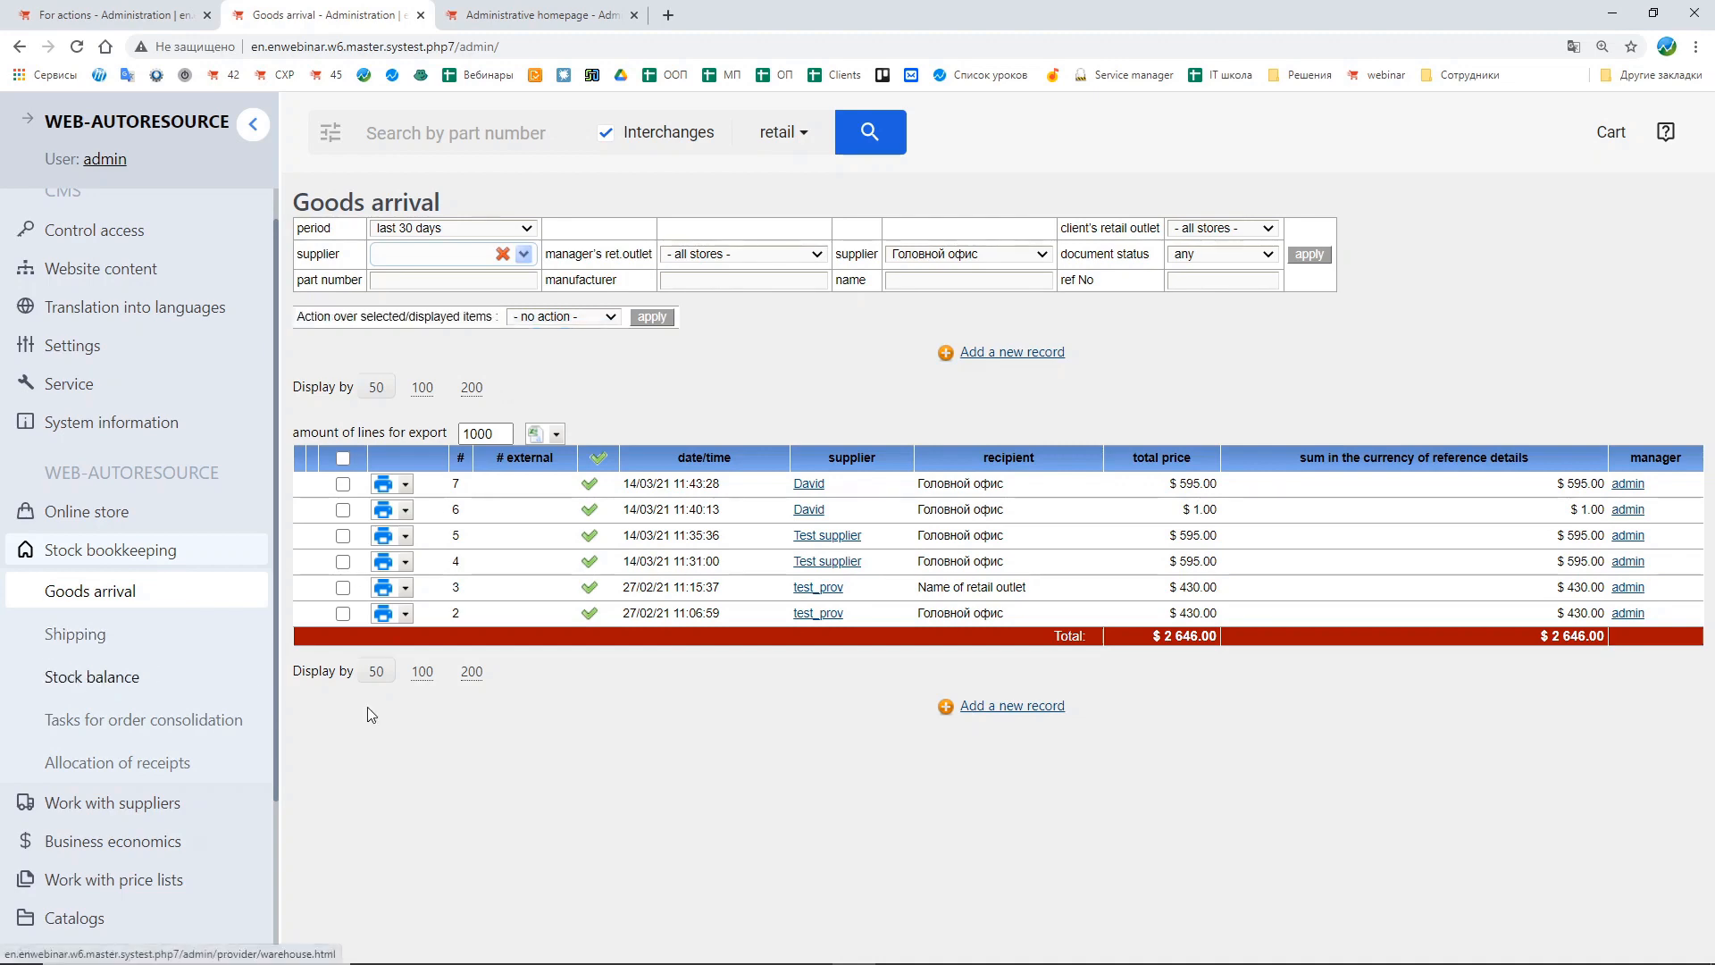
click(154, 684)
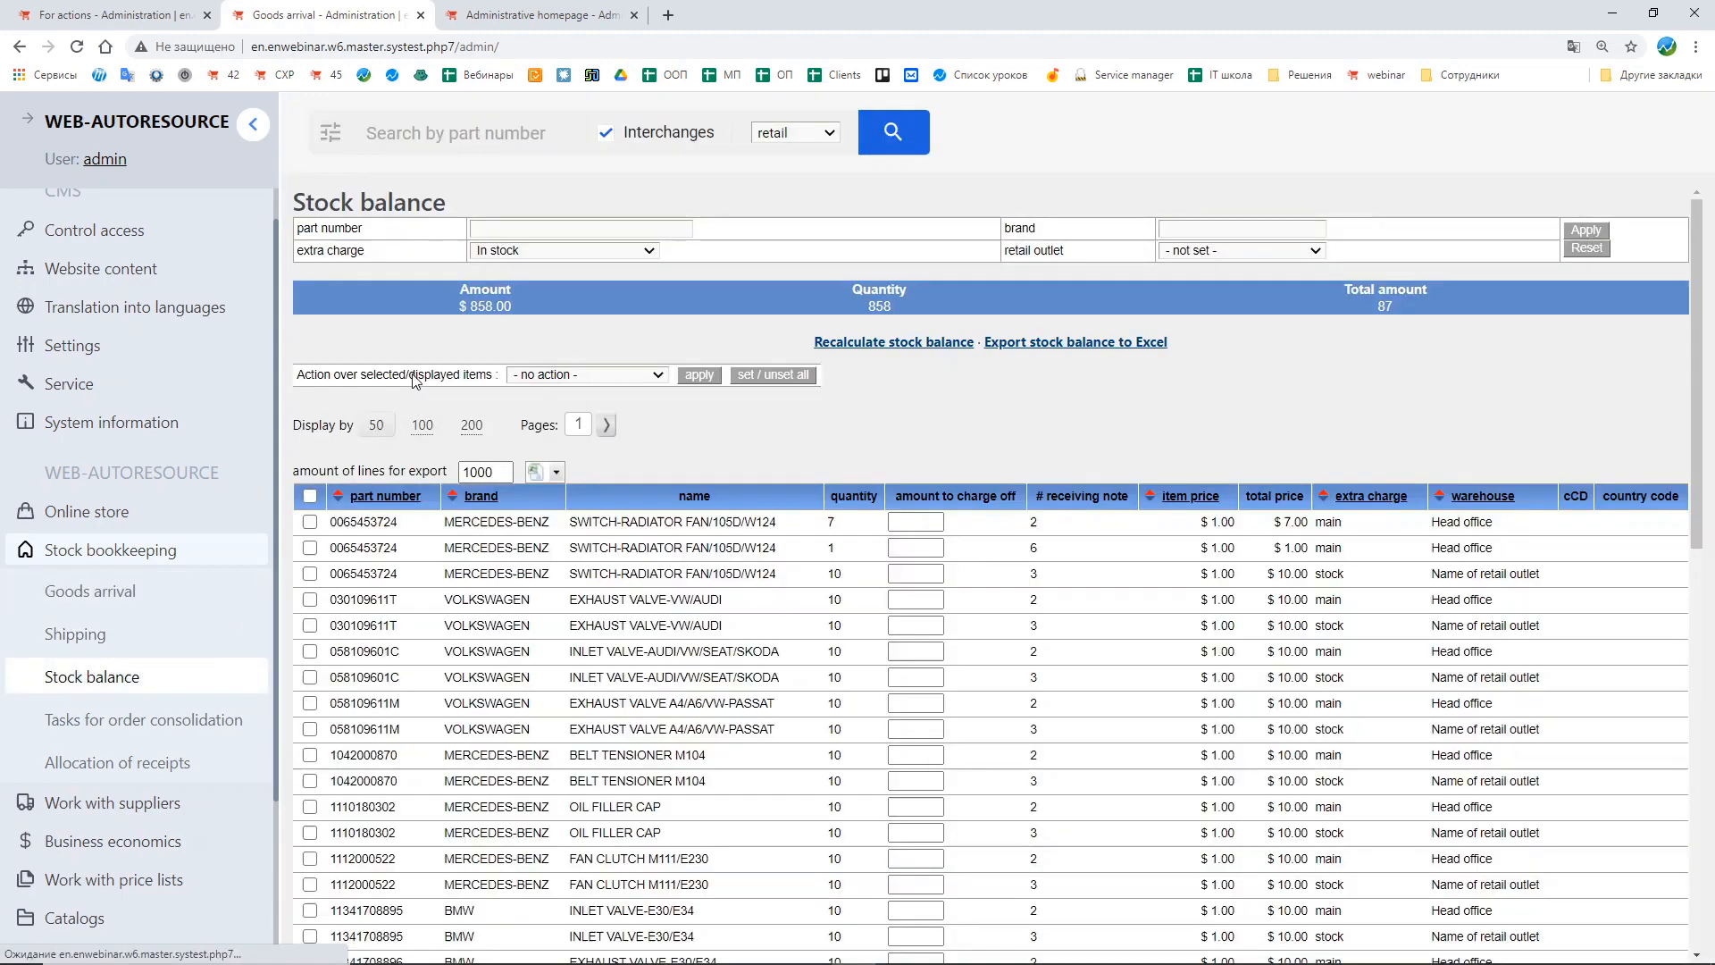
click(566, 375)
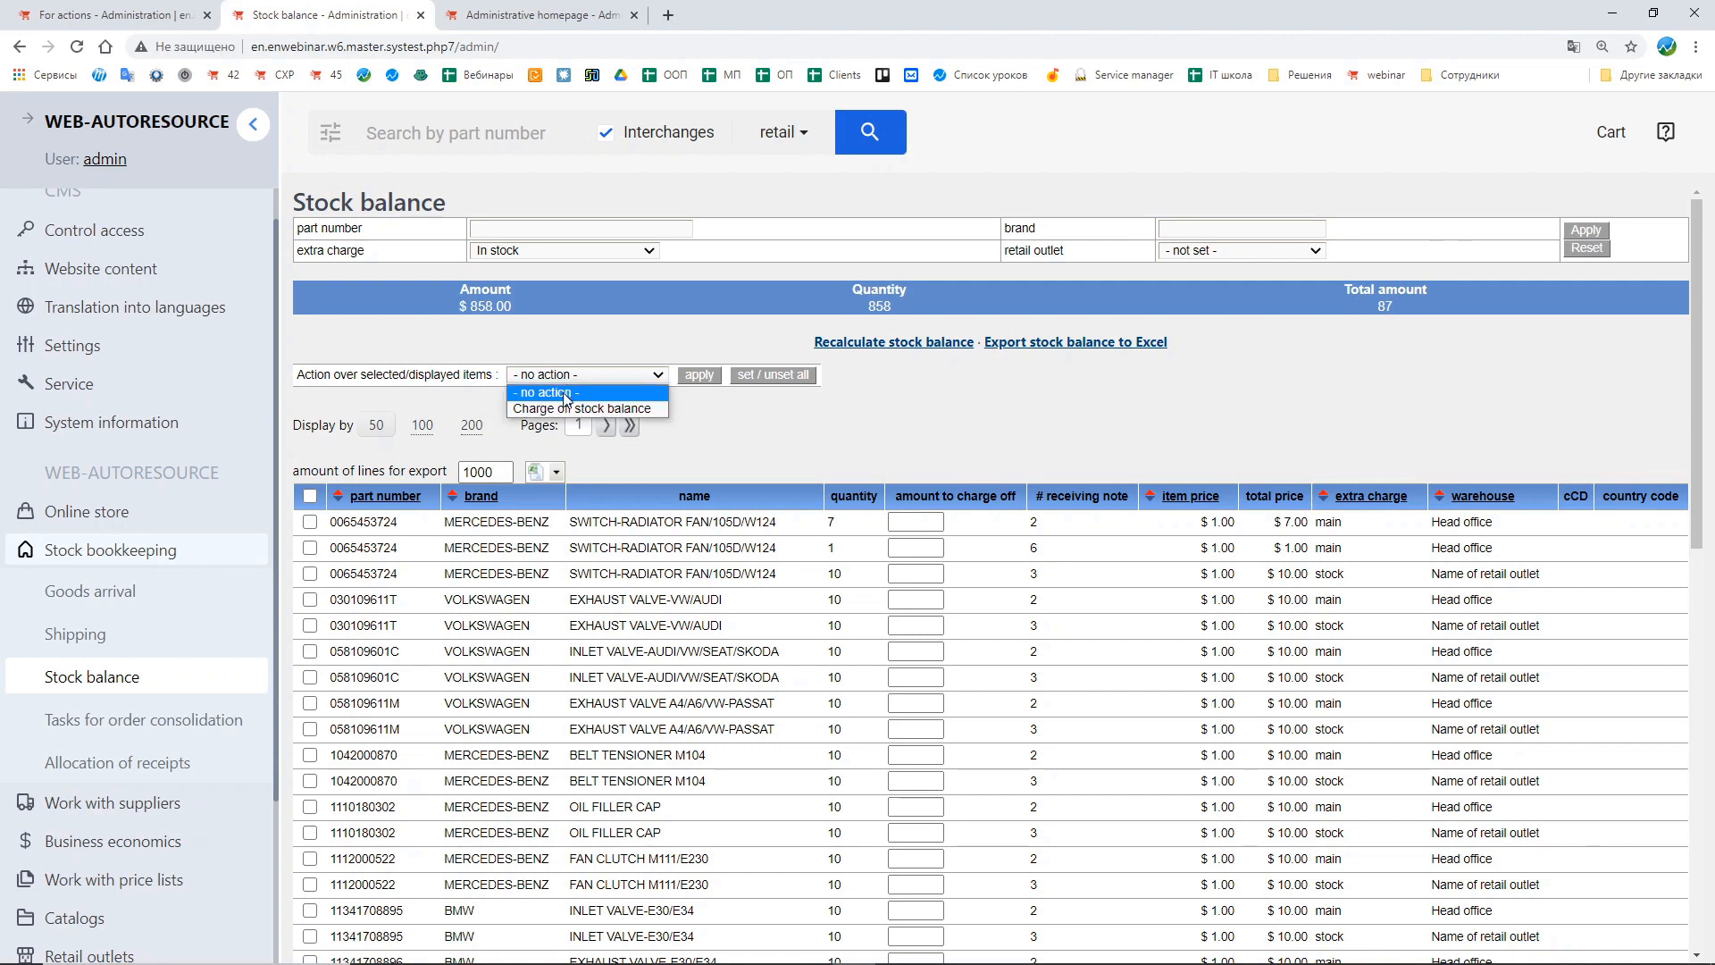
click(763, 414)
click(174, 551)
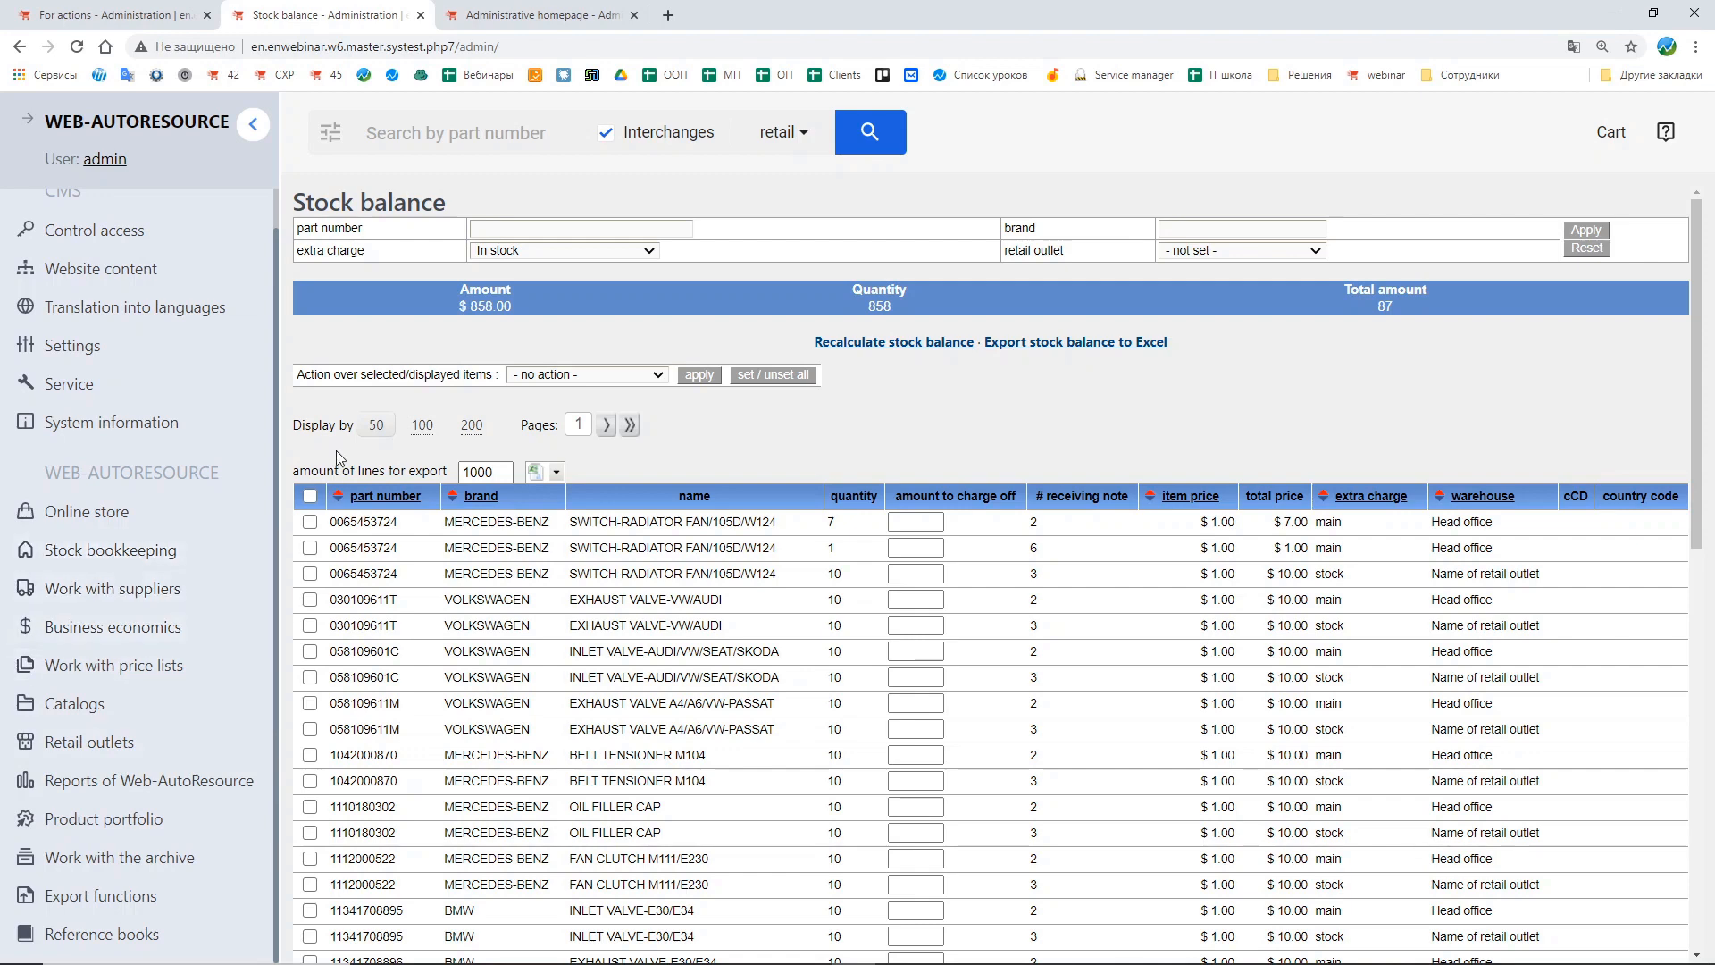
Step: Back in the first tab, review the available restriction sets, then open the restrictions for management list
click(97, 13)
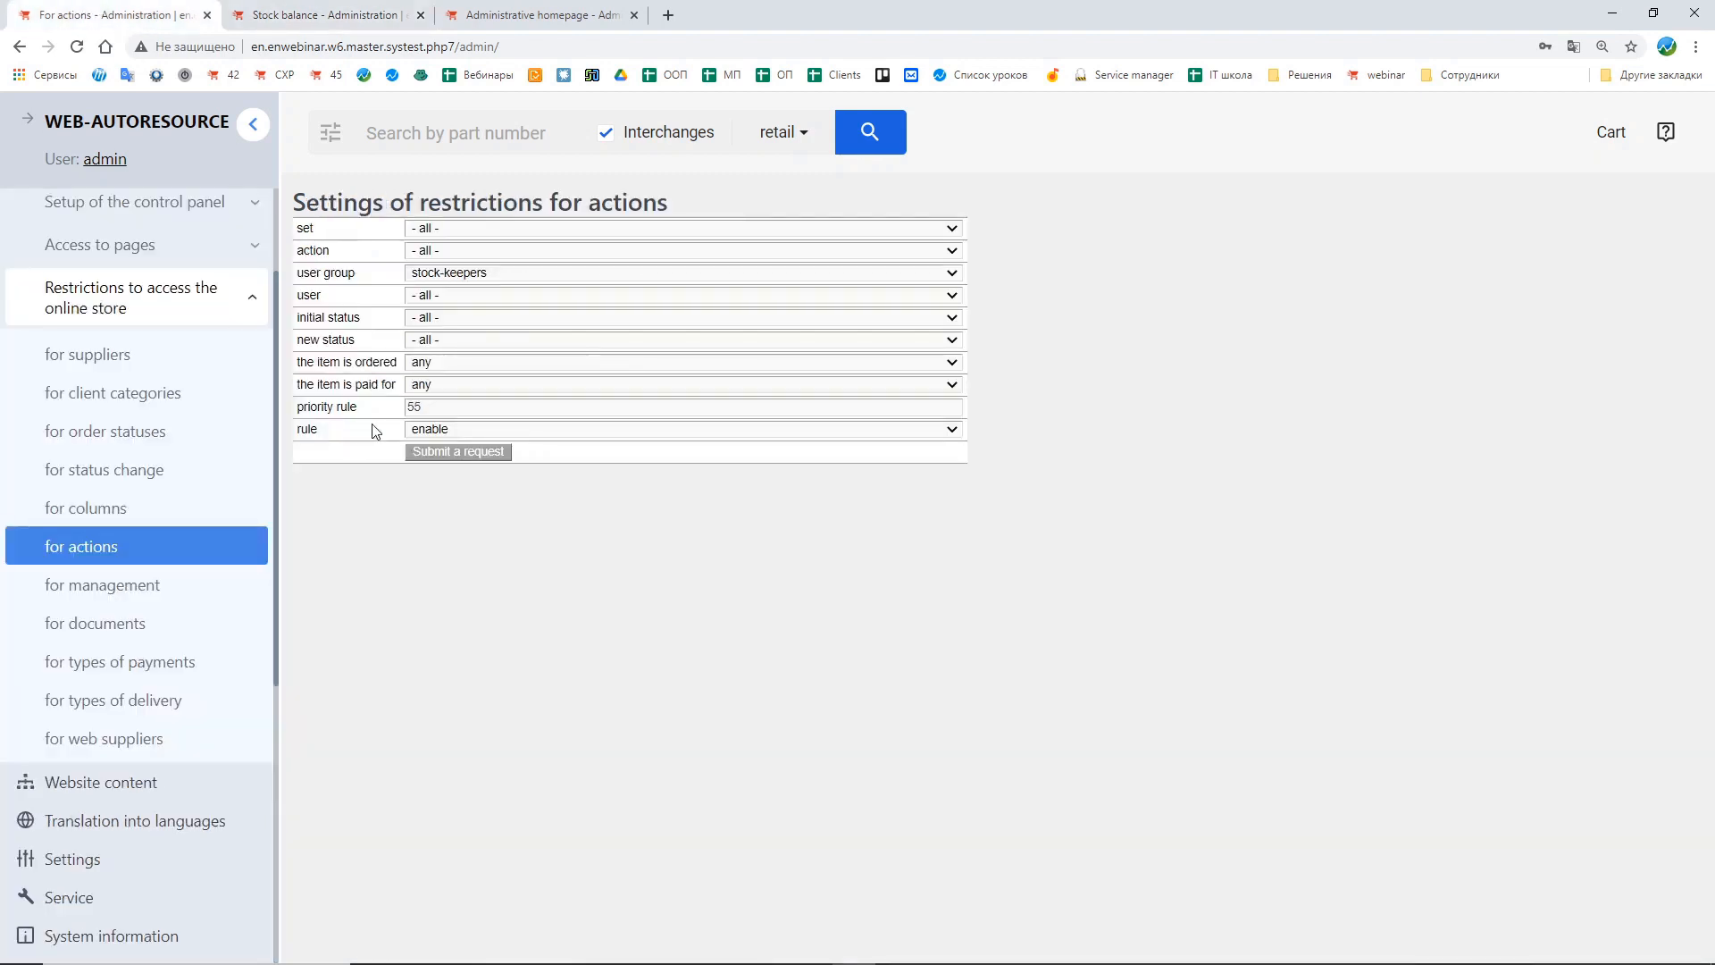
click(455, 234)
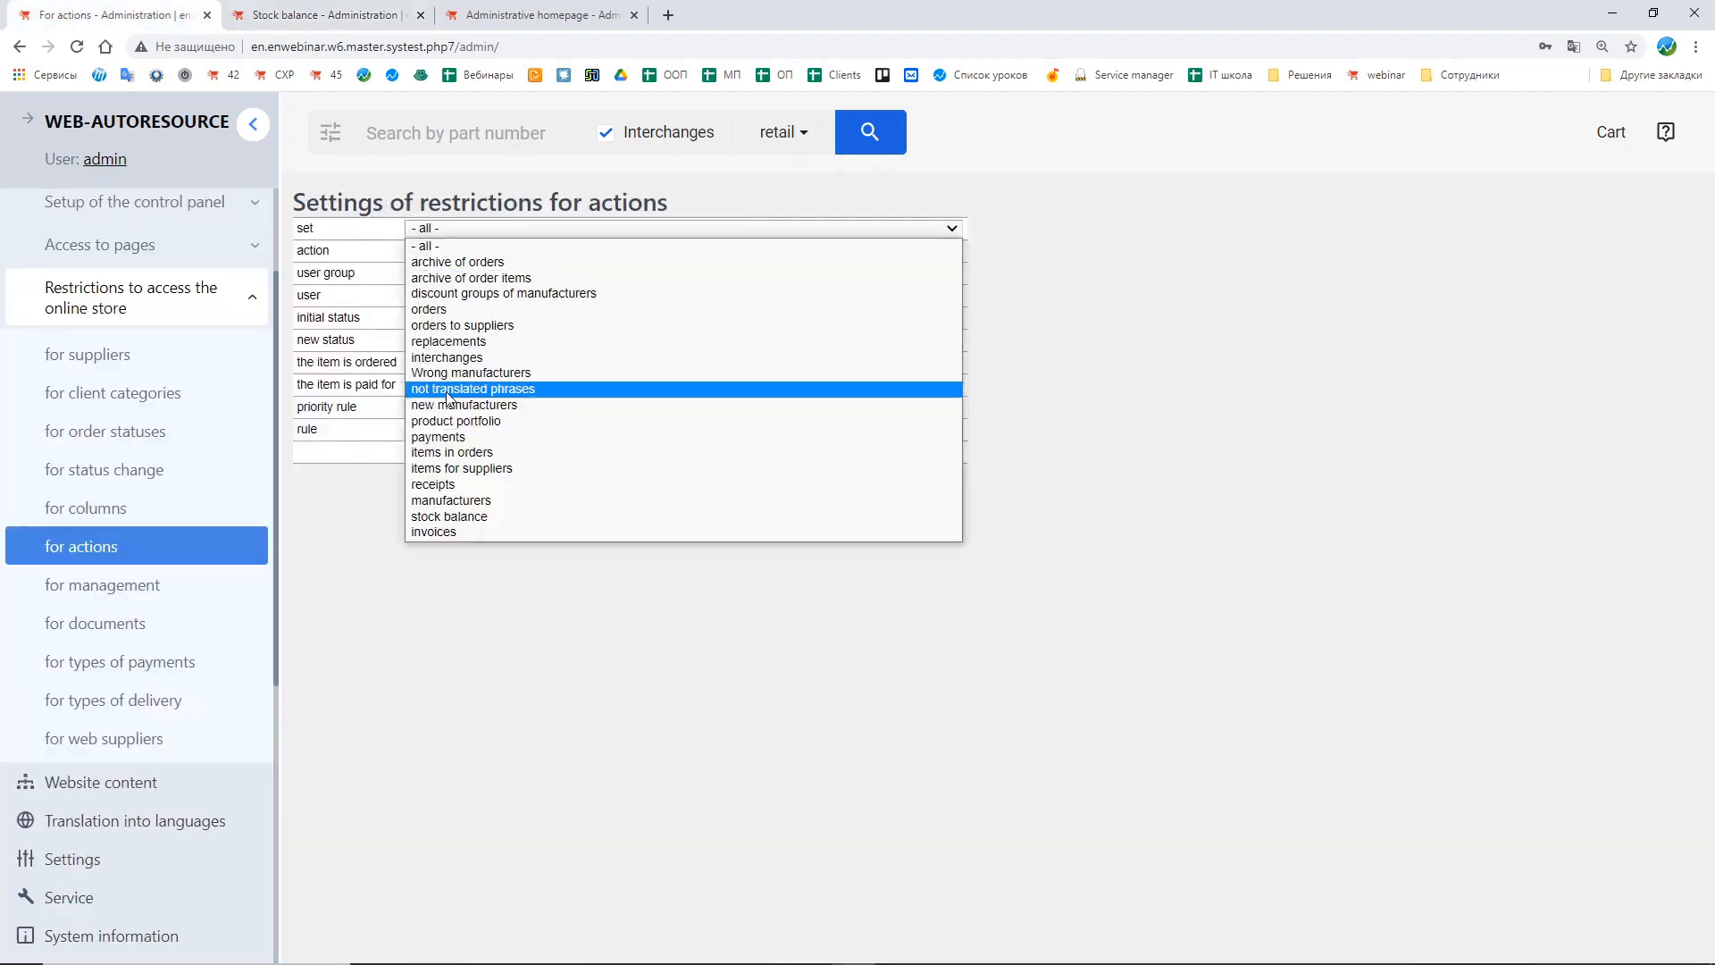
click(377, 613)
click(22, 557)
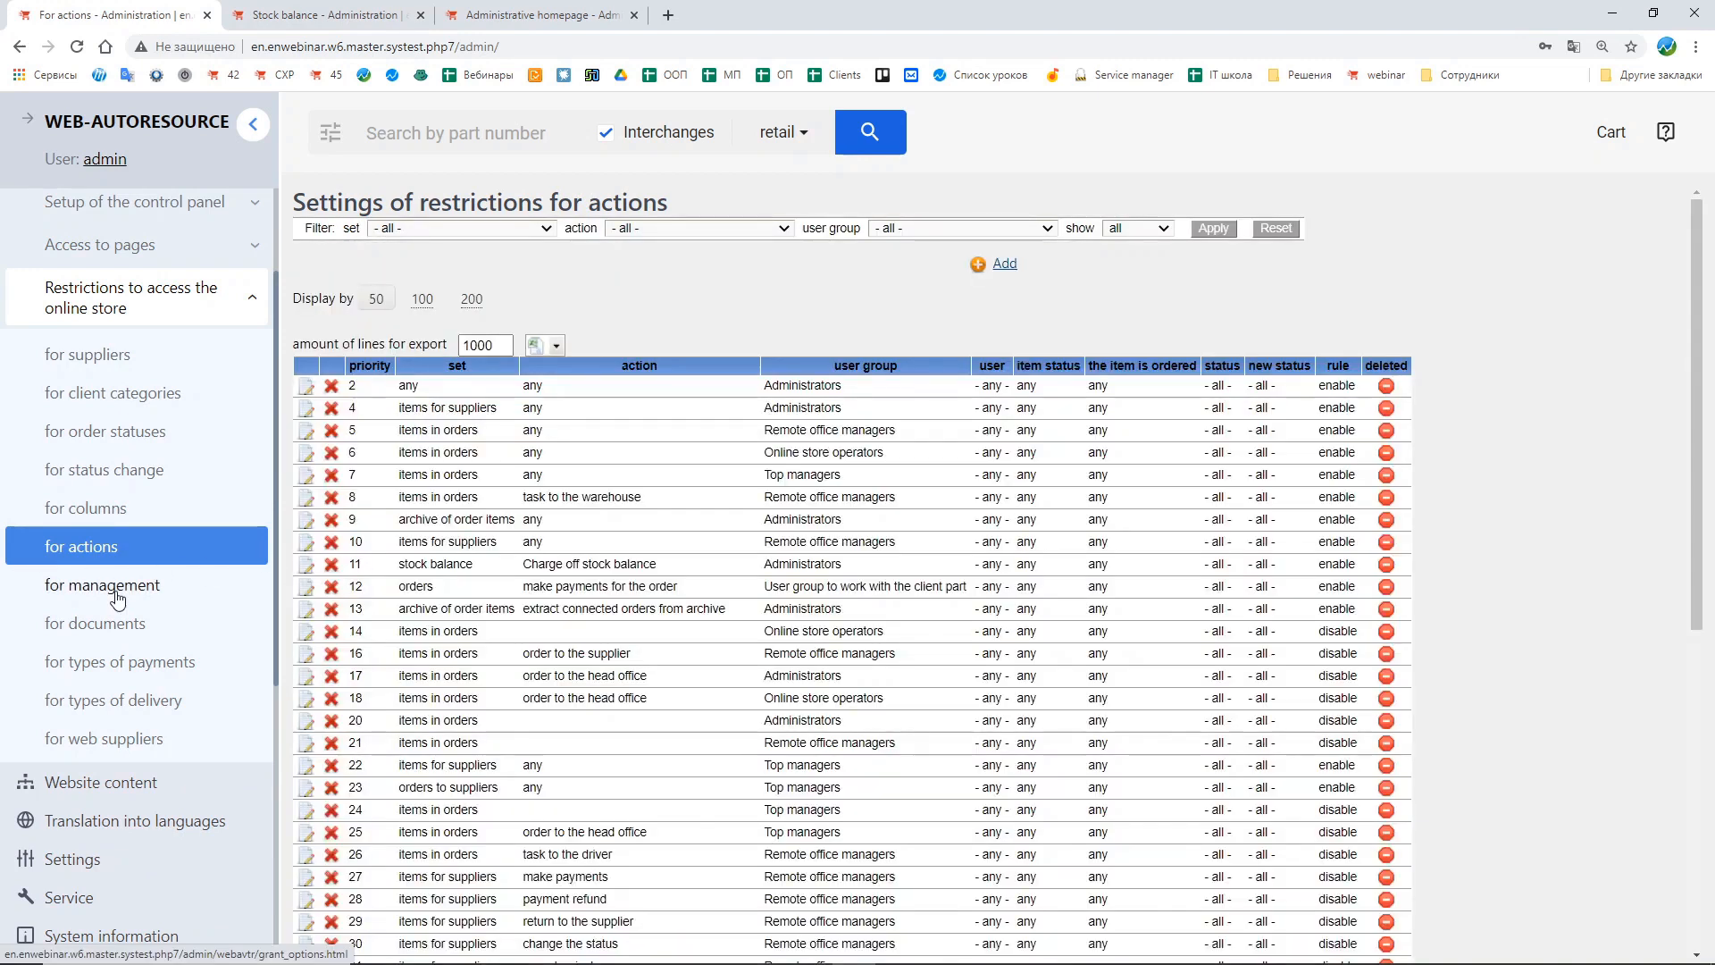
click(114, 595)
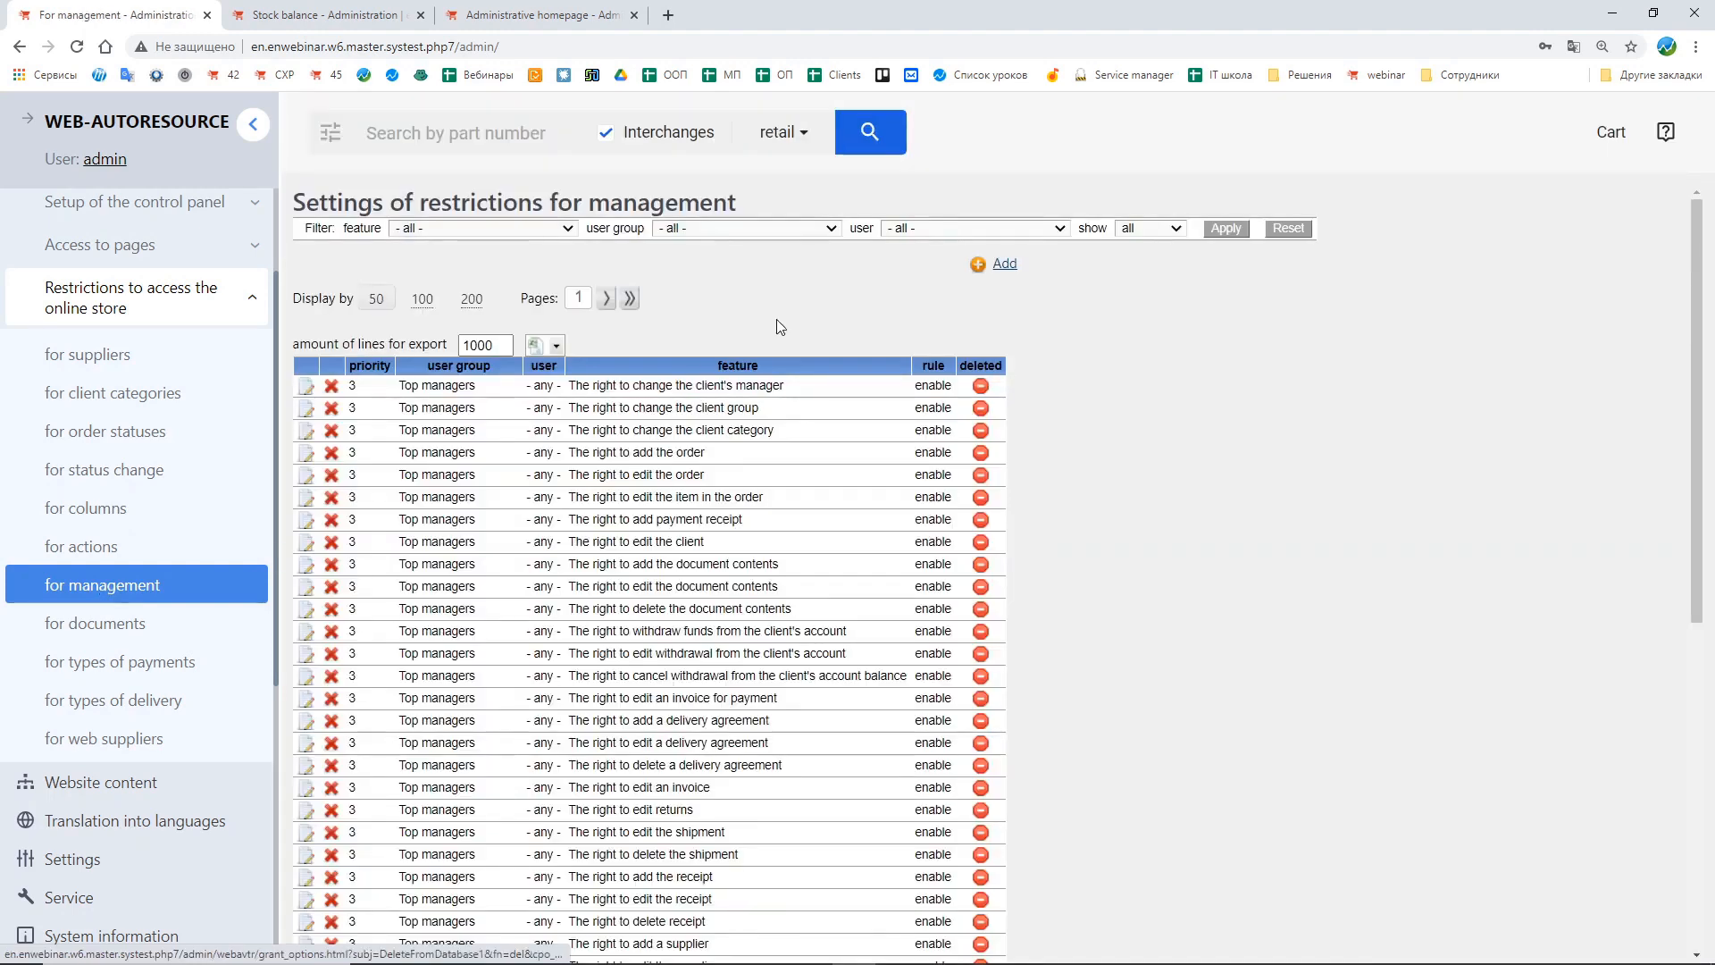
Step: Filter the management restrictions by the stock-keepers user group and examine the listed features
click(806, 229)
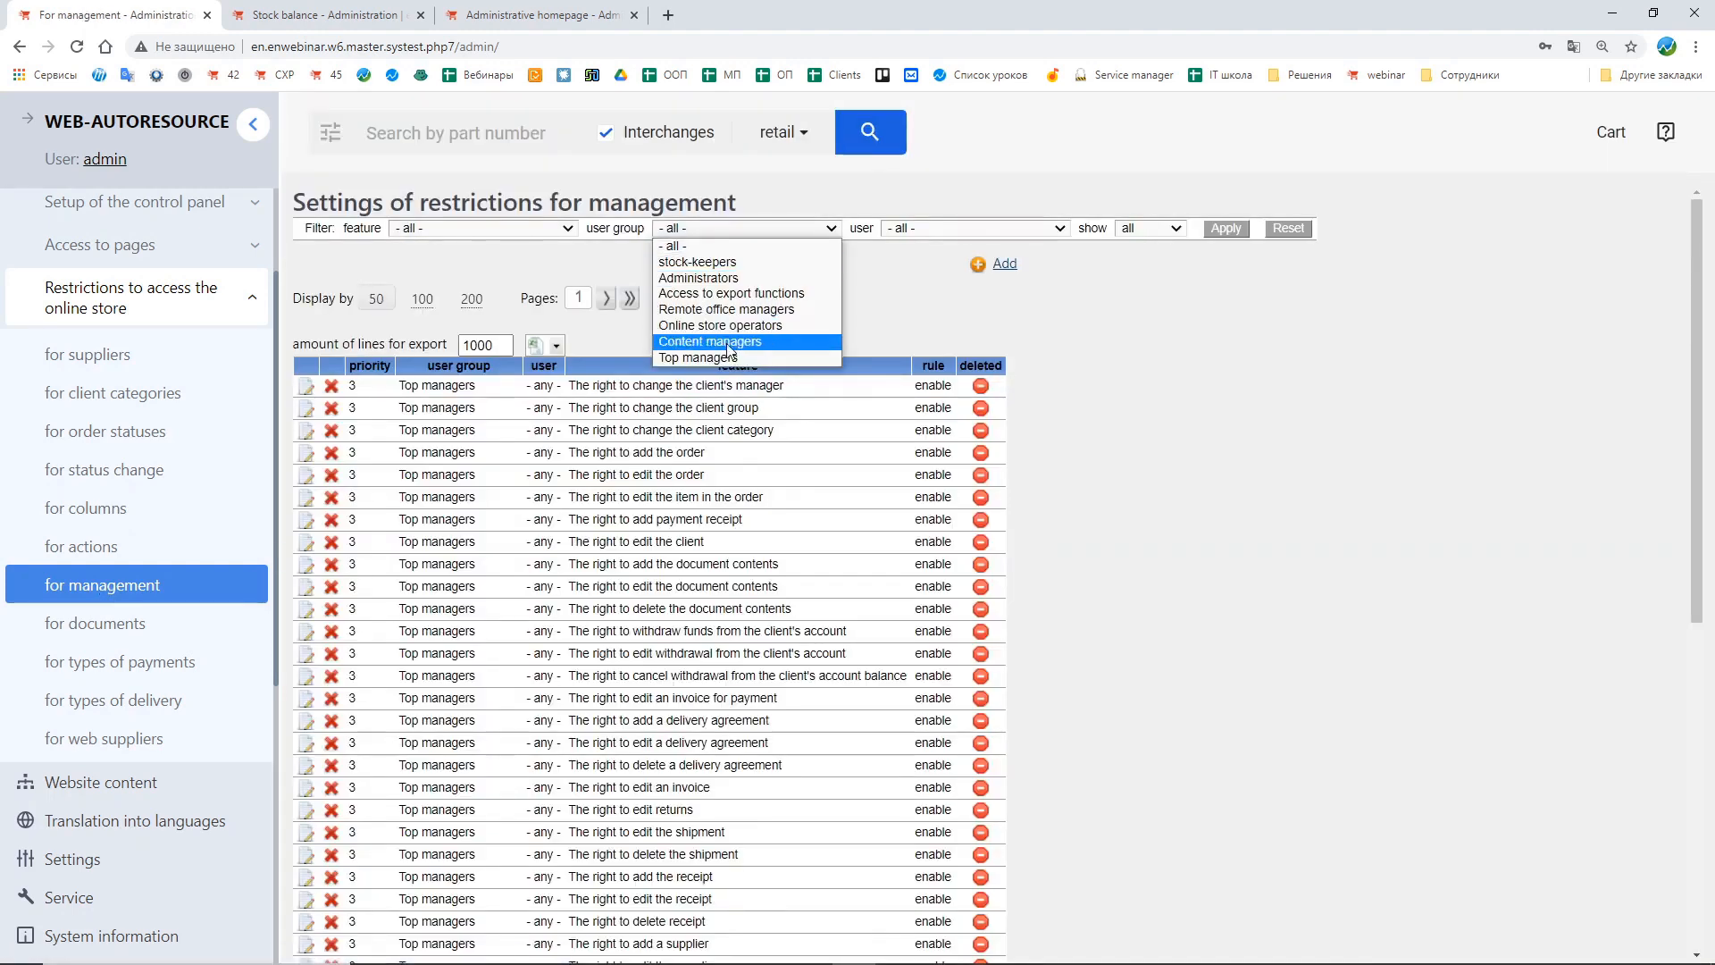
click(723, 263)
click(1236, 233)
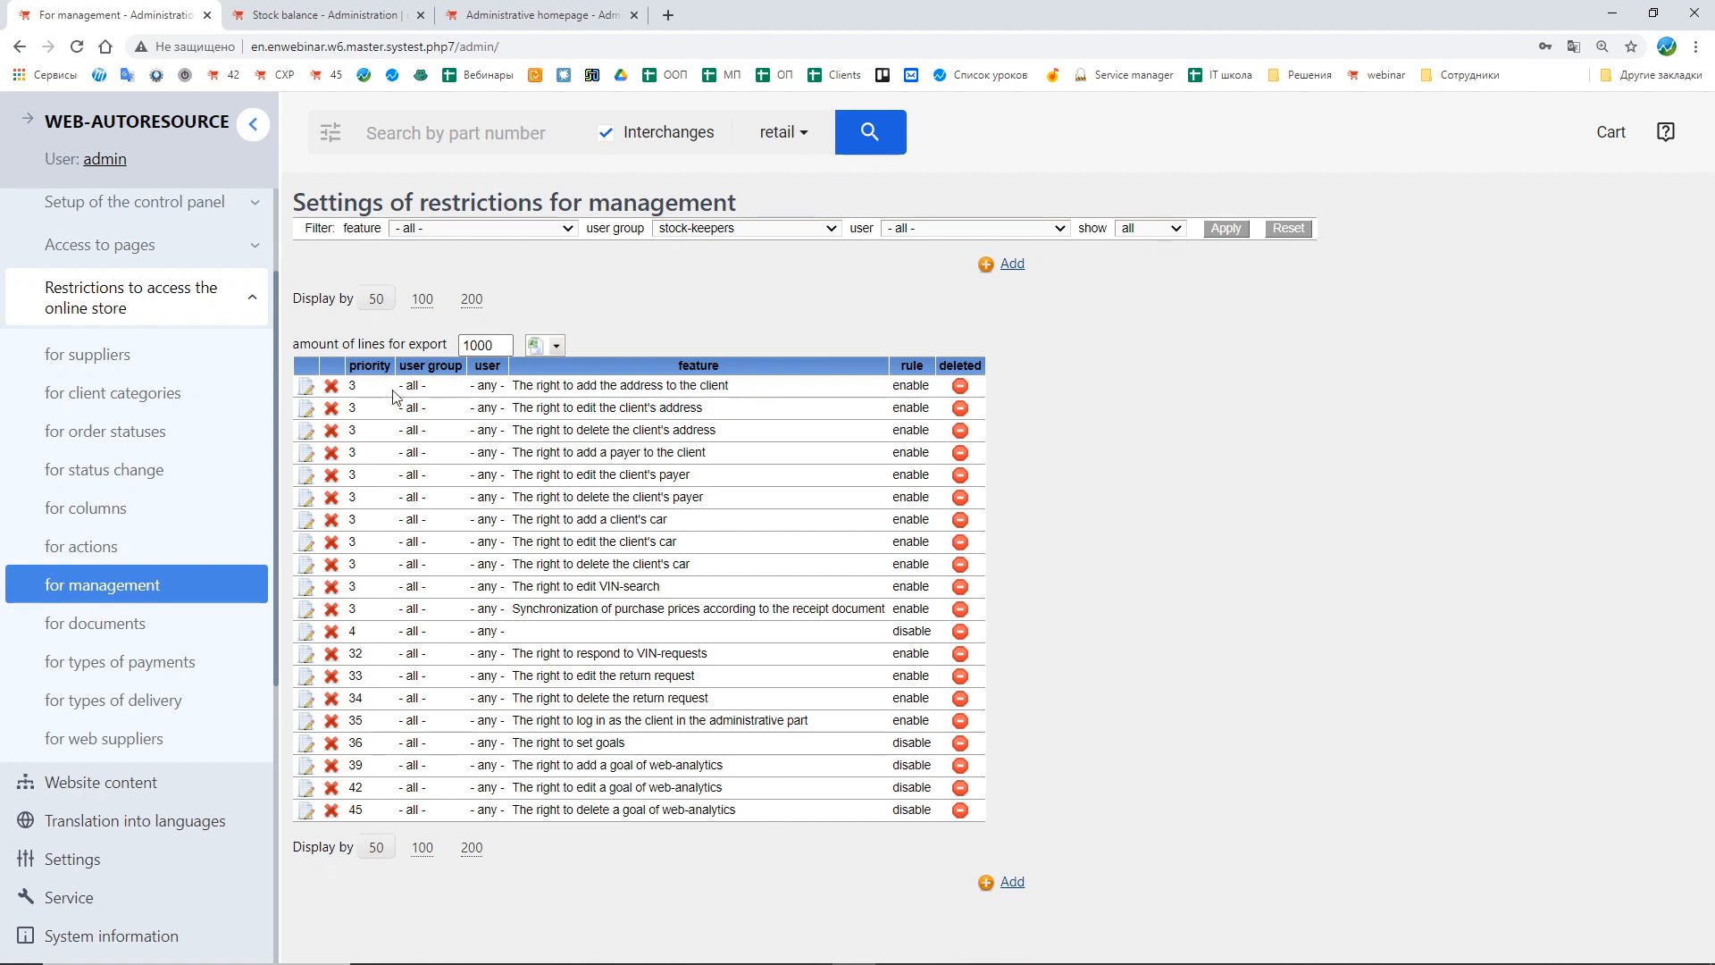
drag(402, 385, 505, 390)
double_click(895, 631)
click(1069, 664)
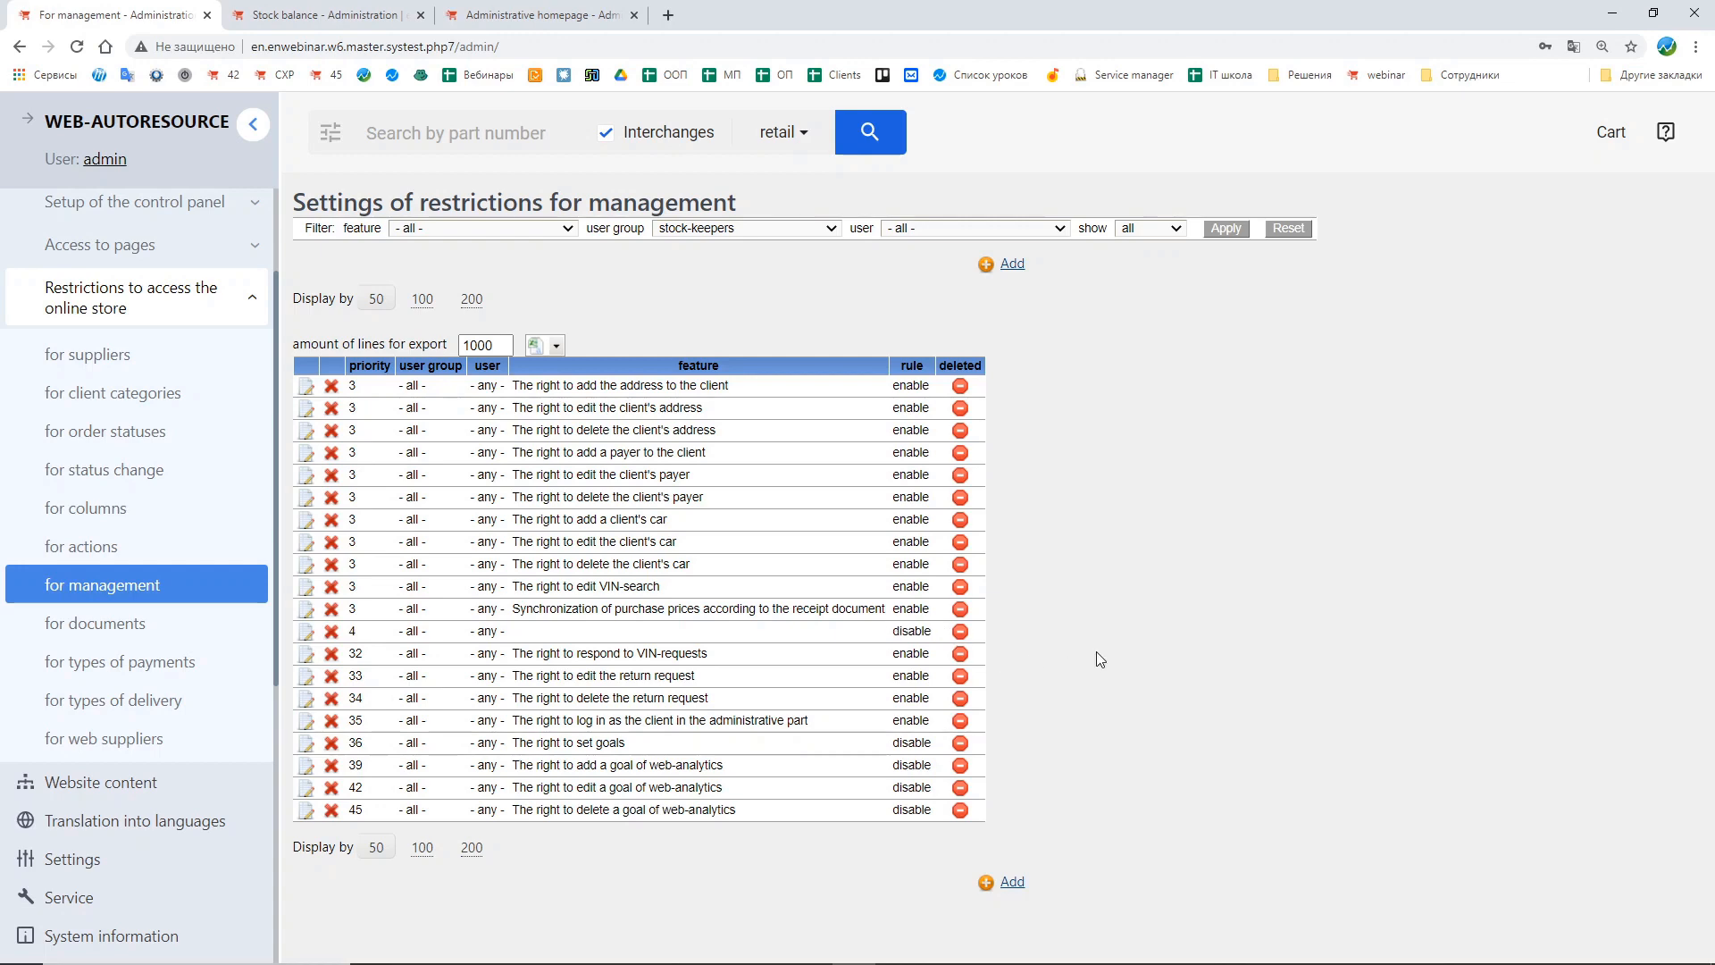
Step: Add an enabled management restriction for stock-keepers with the feature The right to delete receipt and submit it
click(1026, 881)
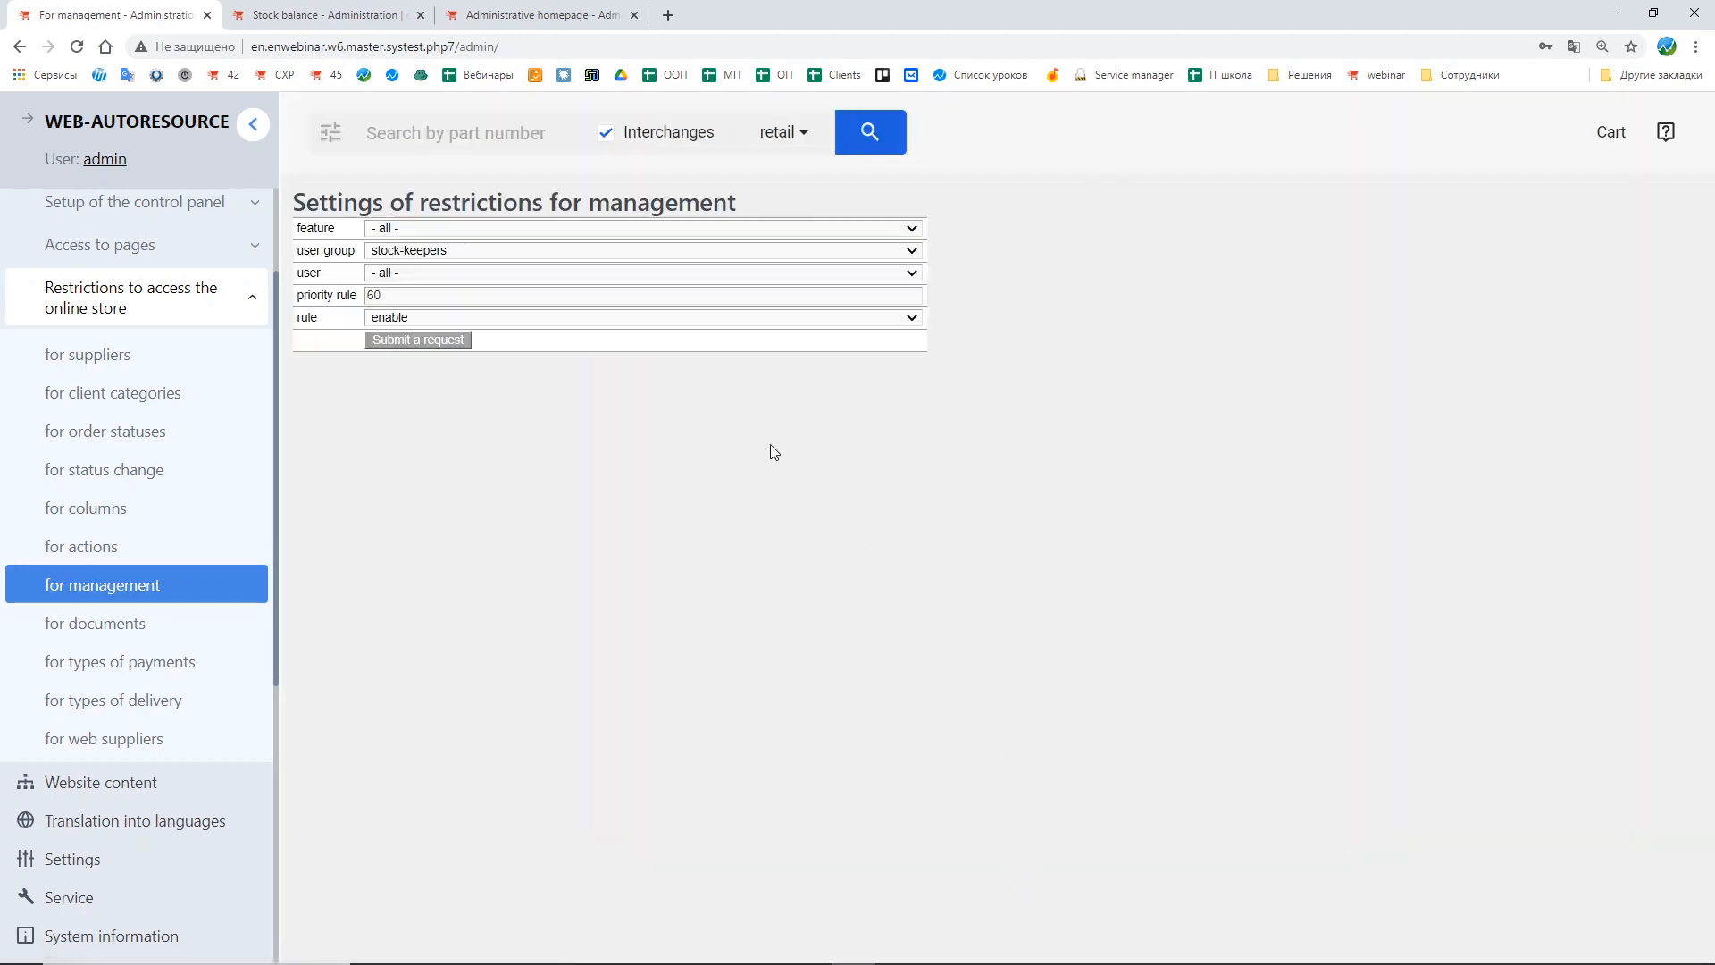
click(420, 229)
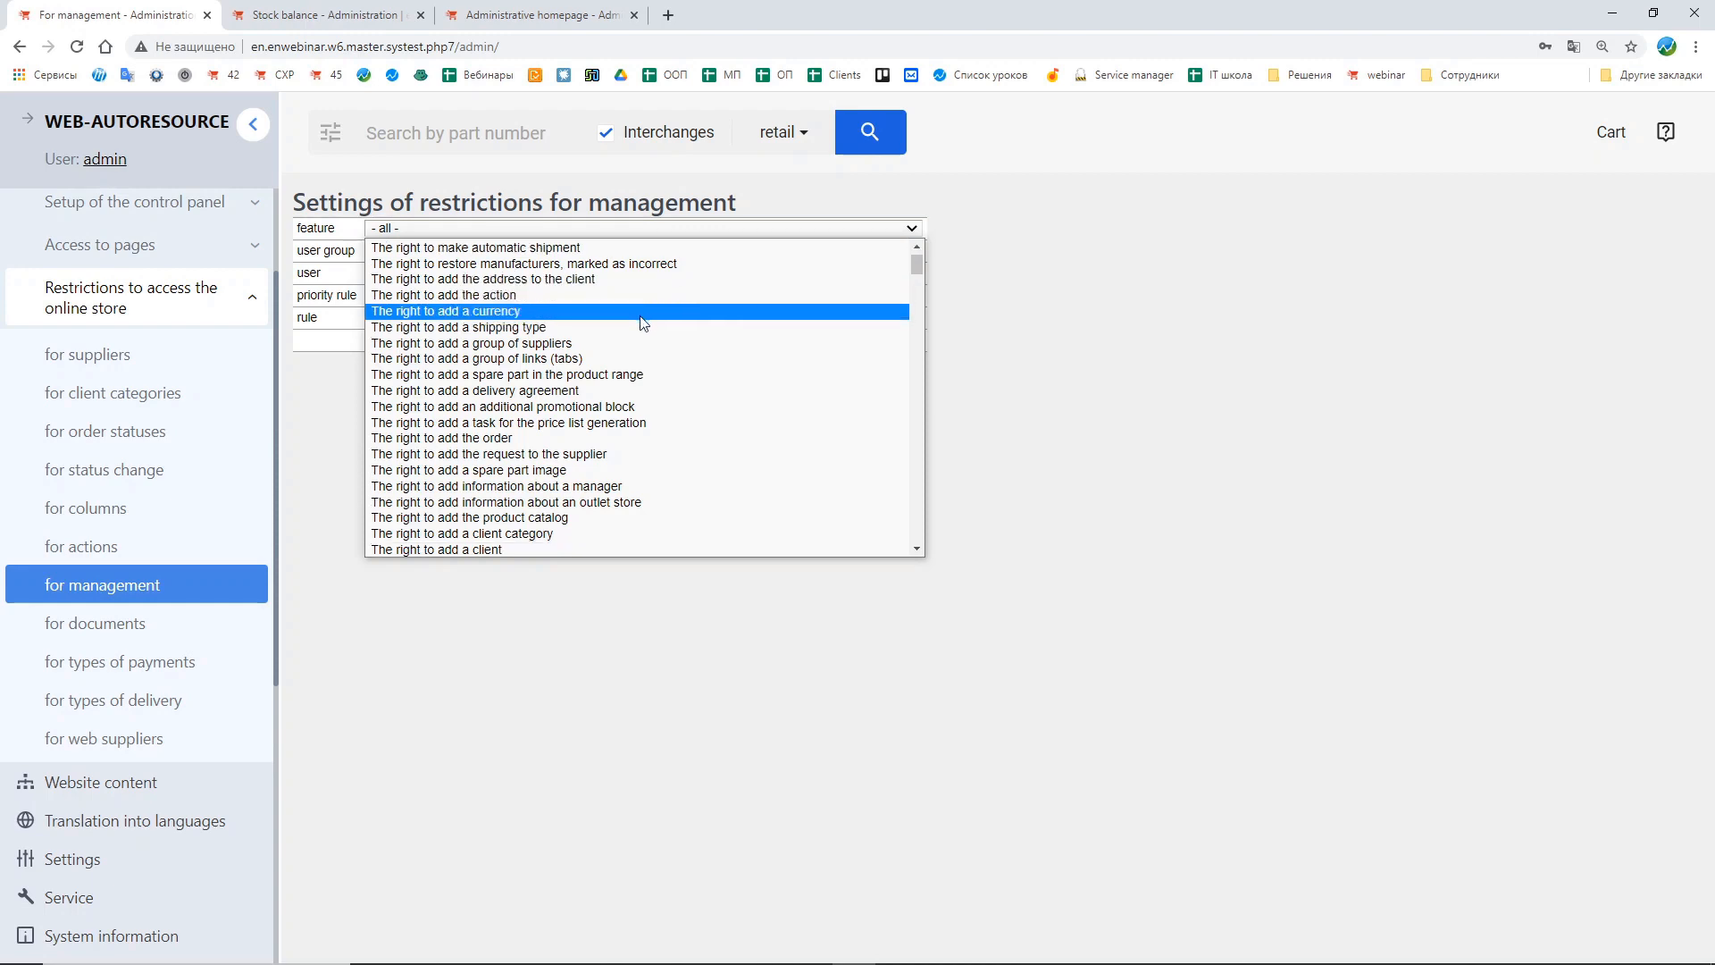
scroll(652, 357, down, 10)
scroll(660, 411, down, 15)
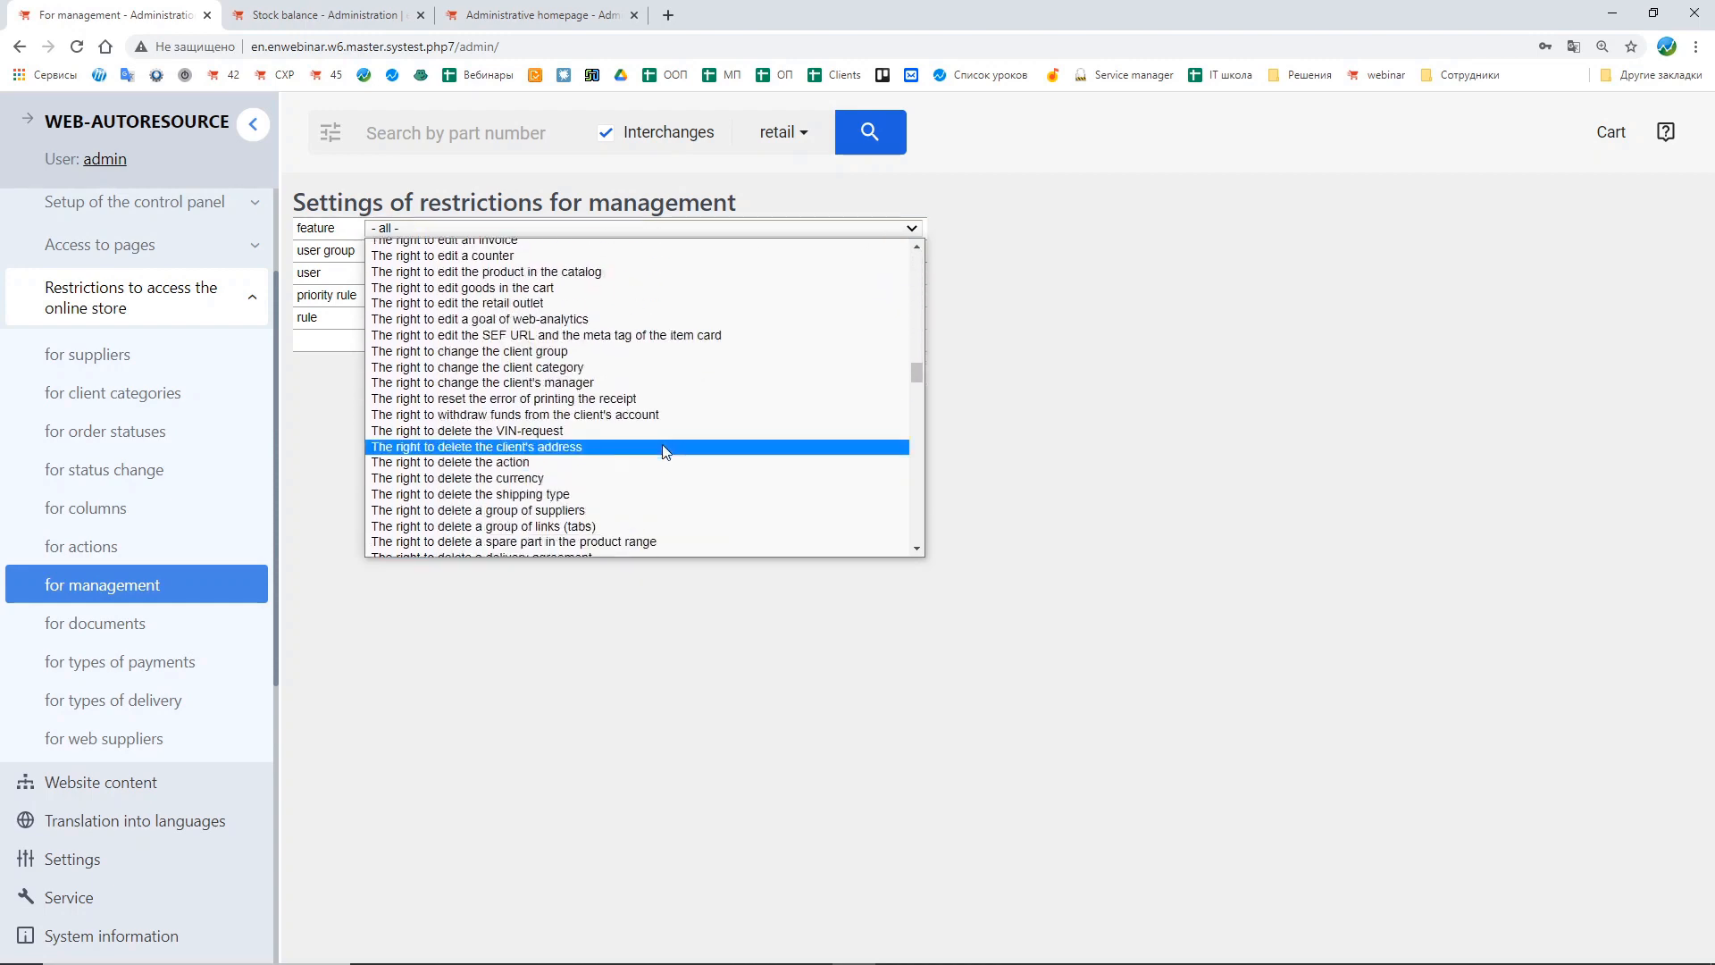
scroll(663, 451, up, 10)
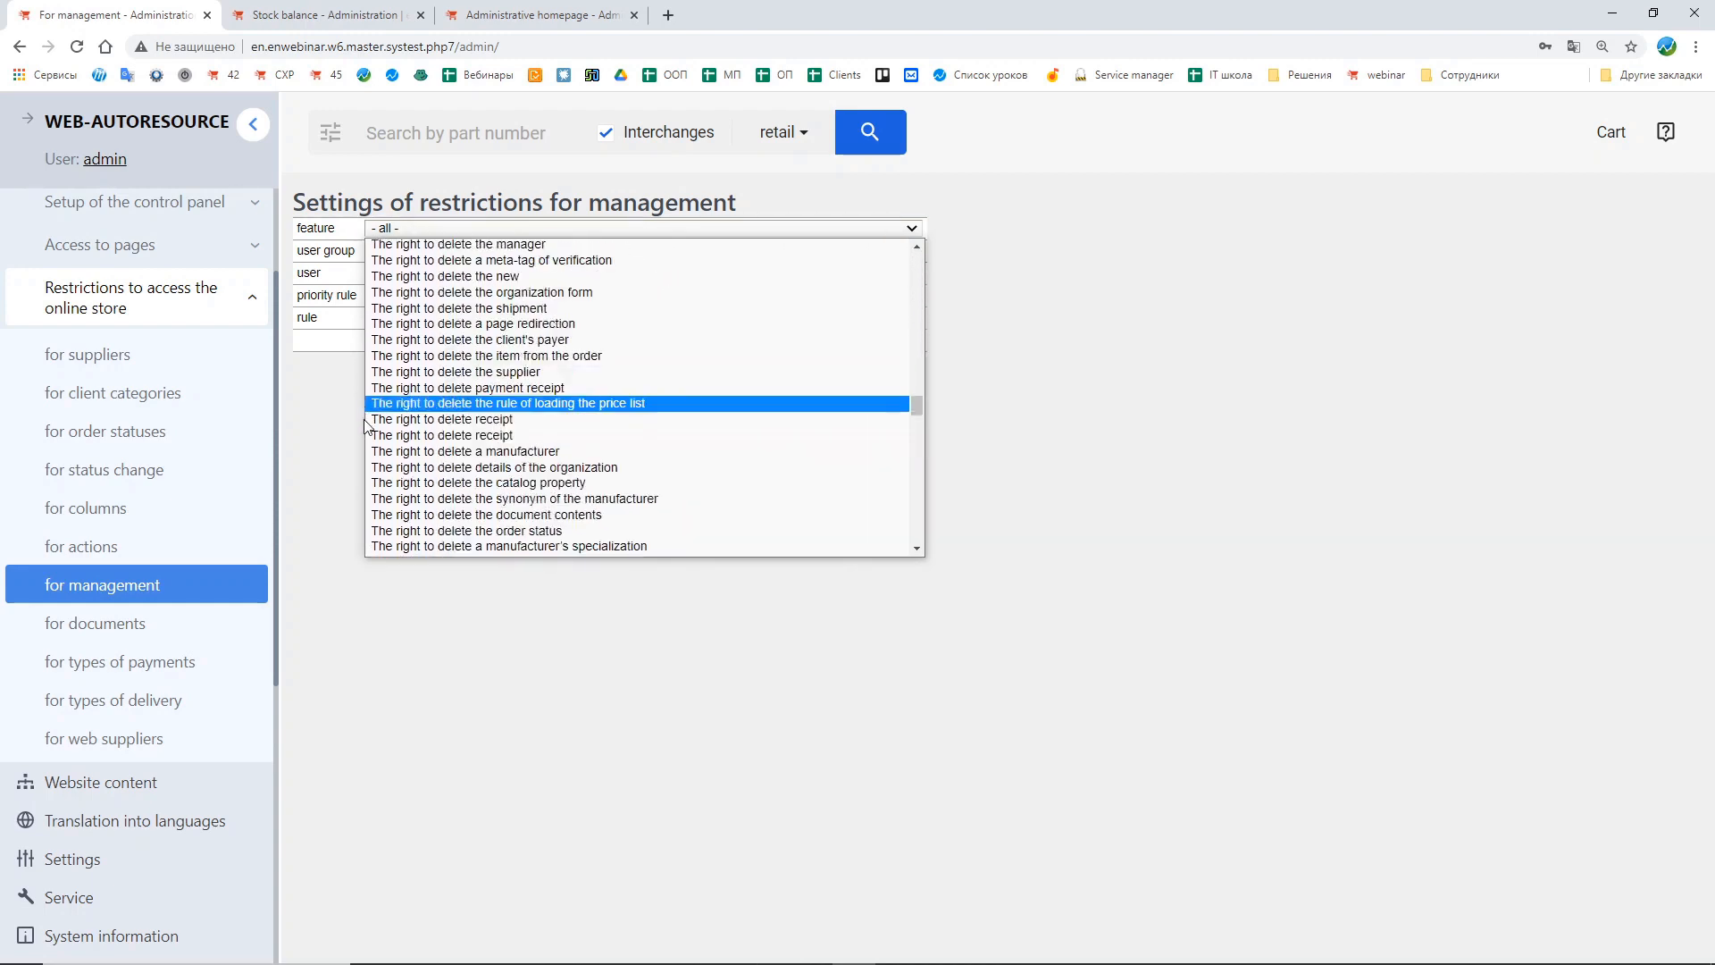
click(425, 419)
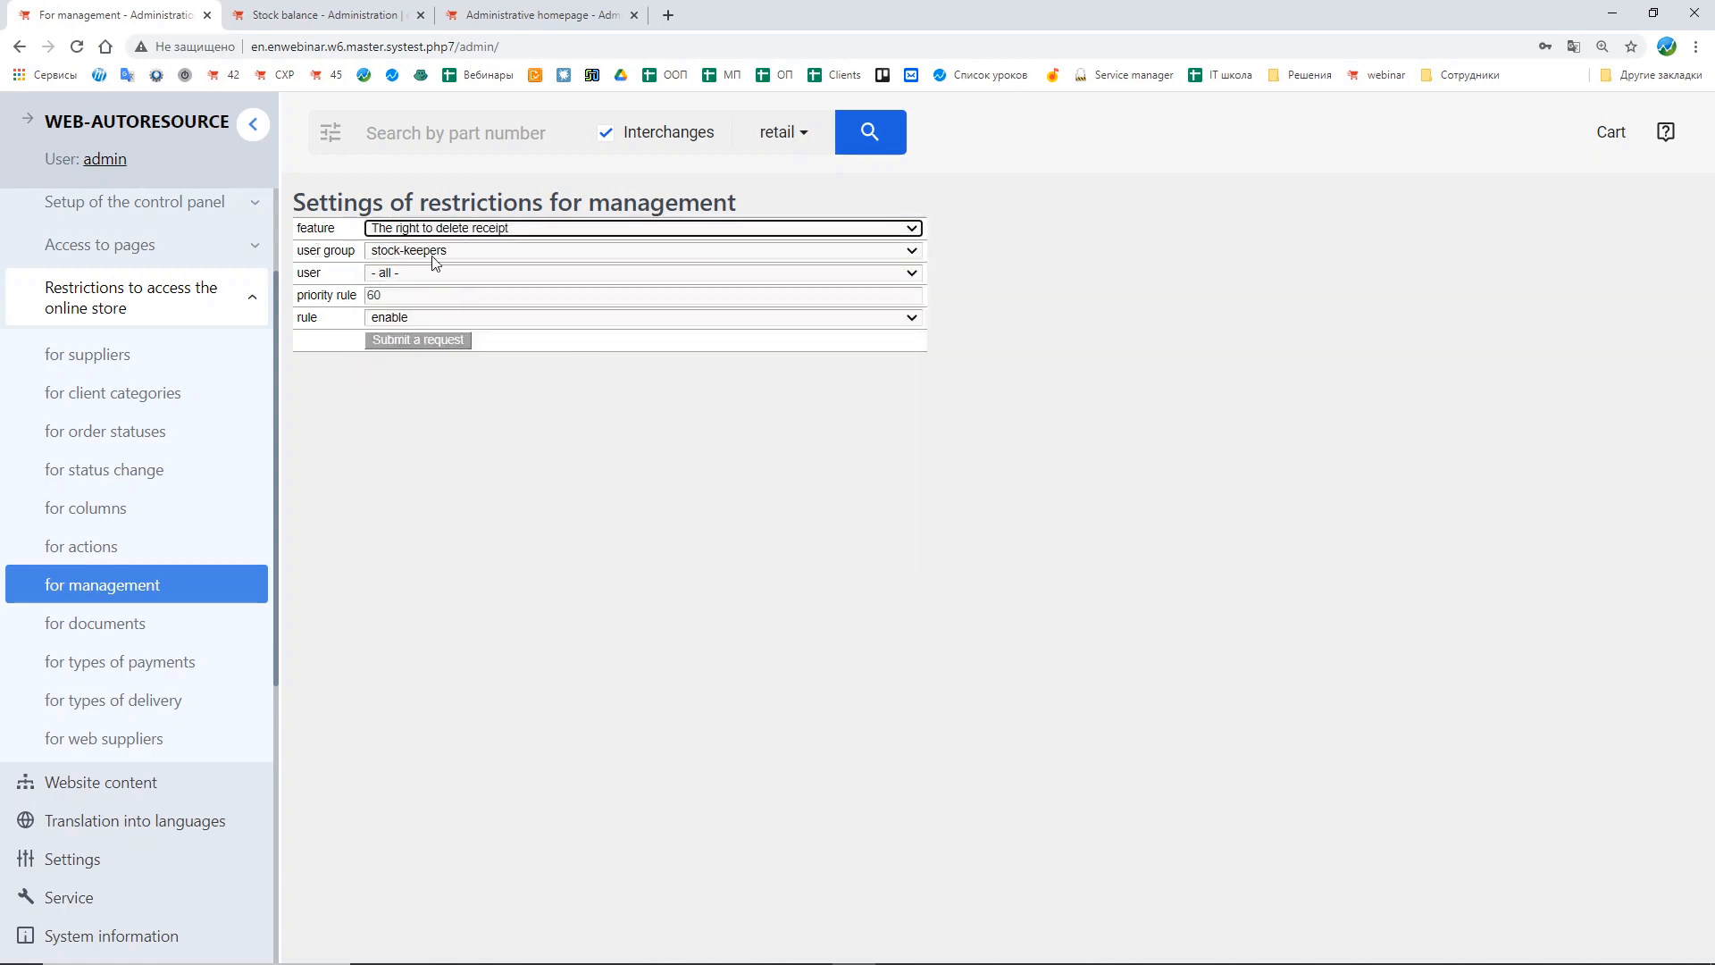
click(433, 341)
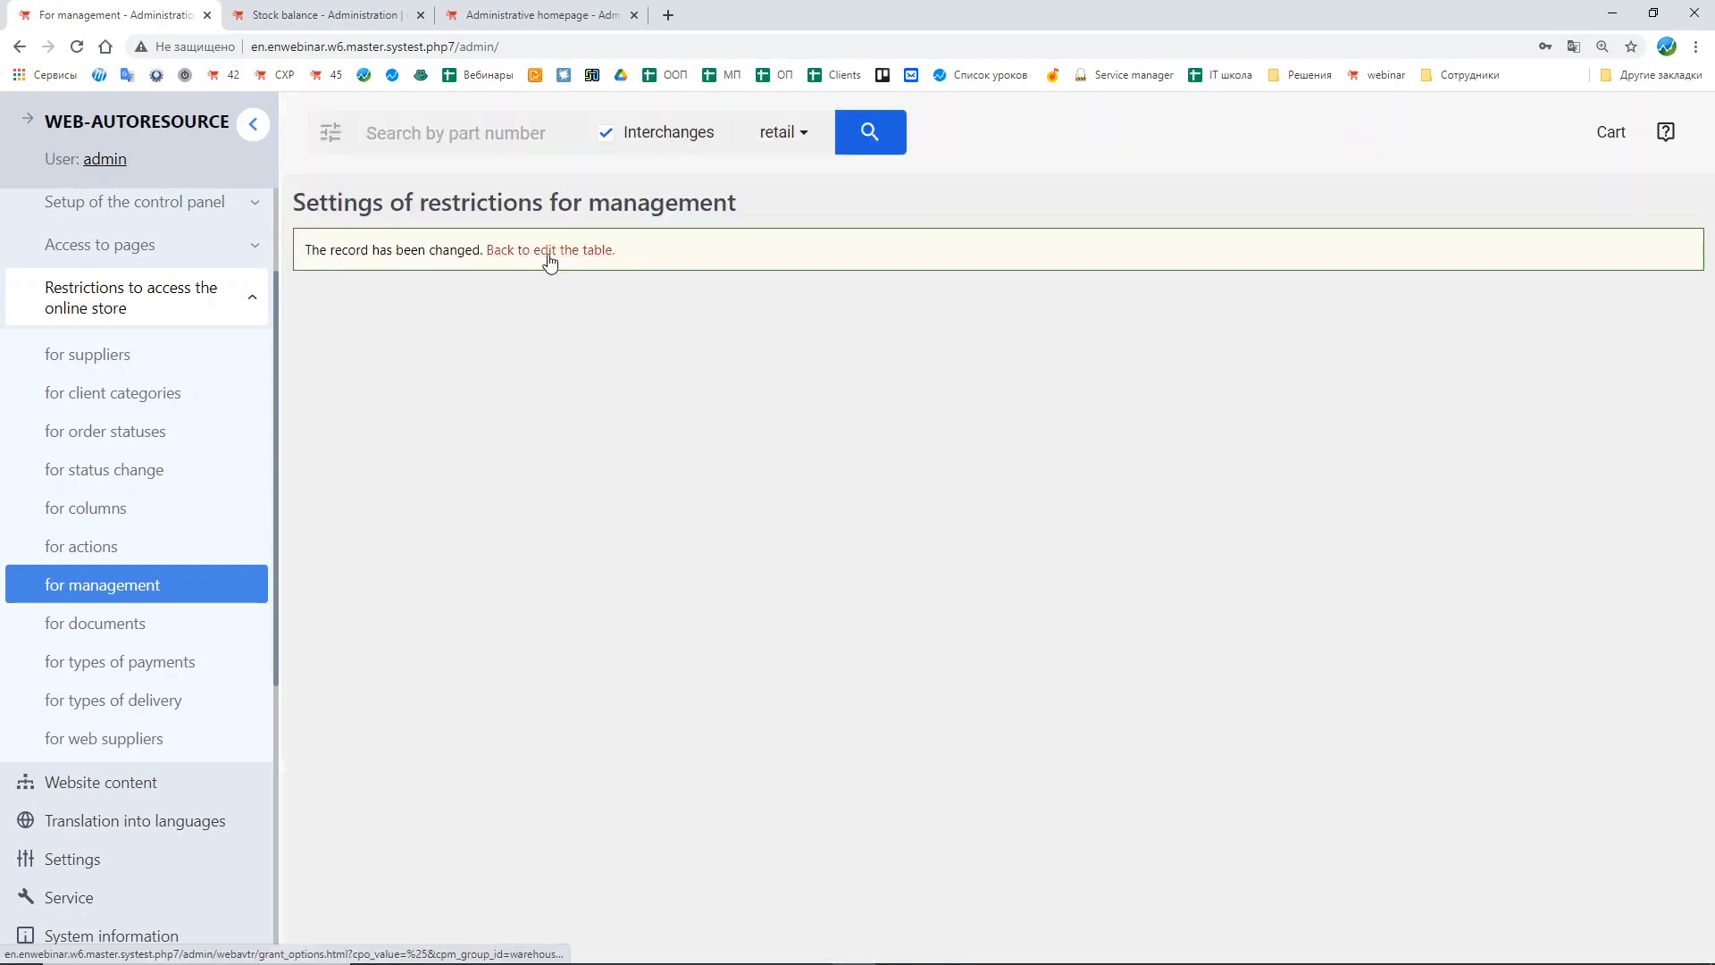
Step: Add another enabled stock-keepers management restriction for The right to edit the shipment and submit it
click(549, 250)
click(406, 229)
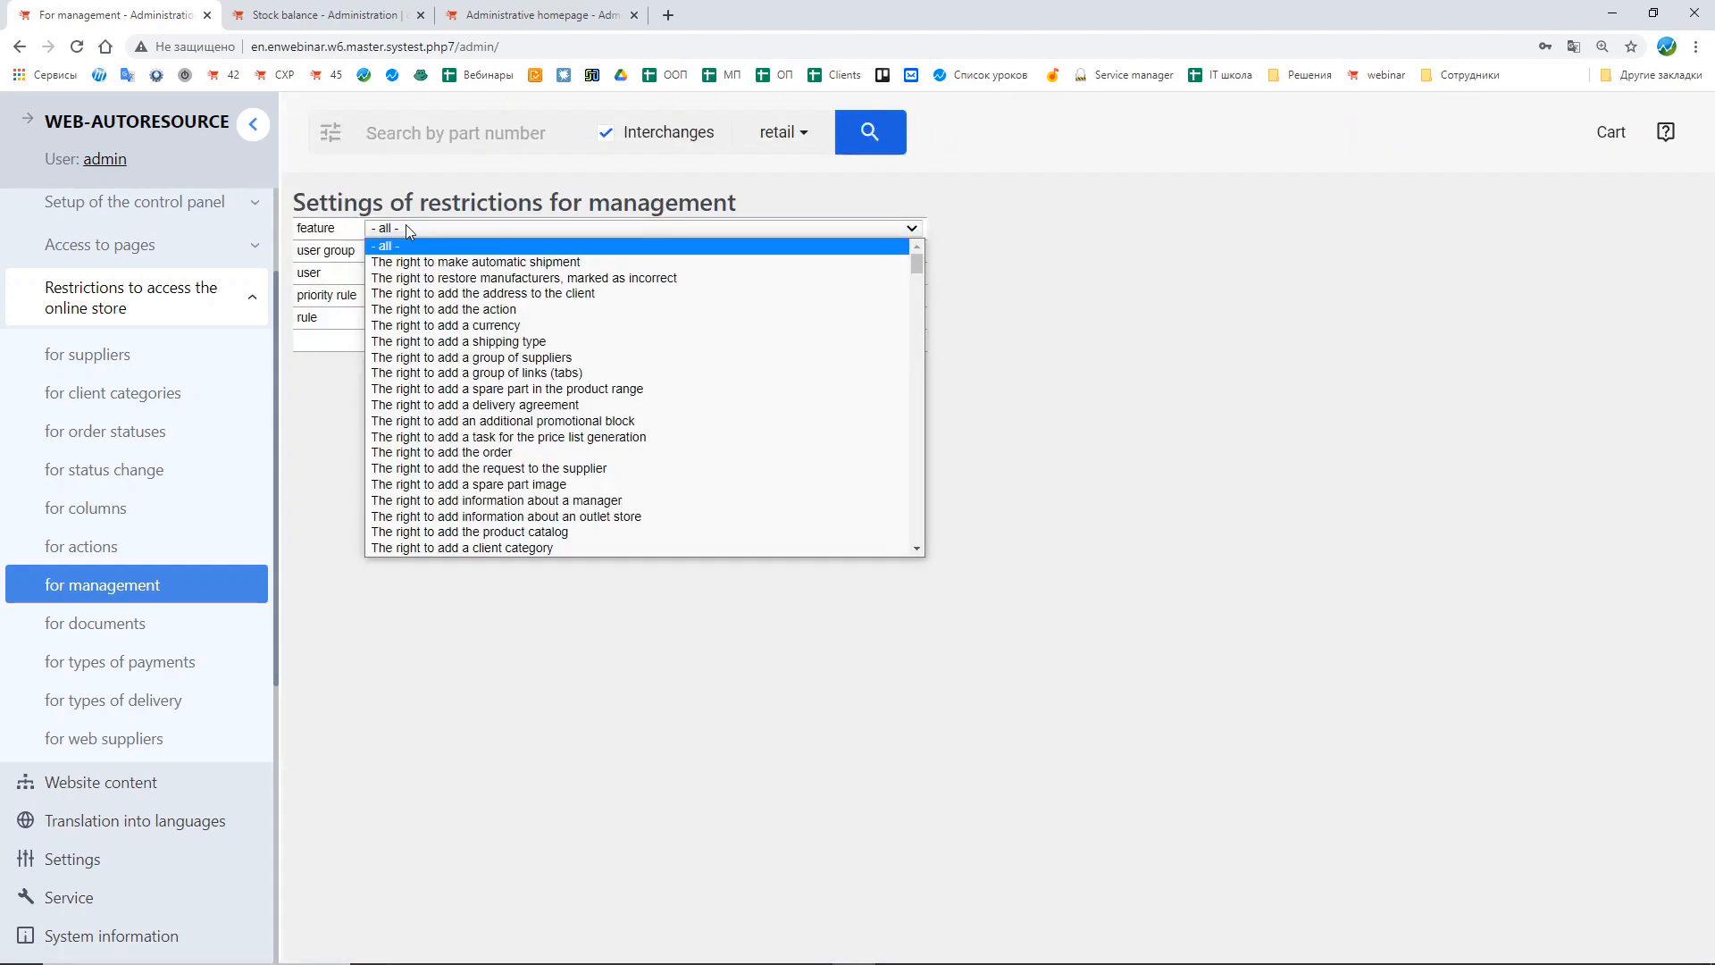
key(Down)
key(Down)
key(Down)
key(Down)
key(Down)
key(Down)
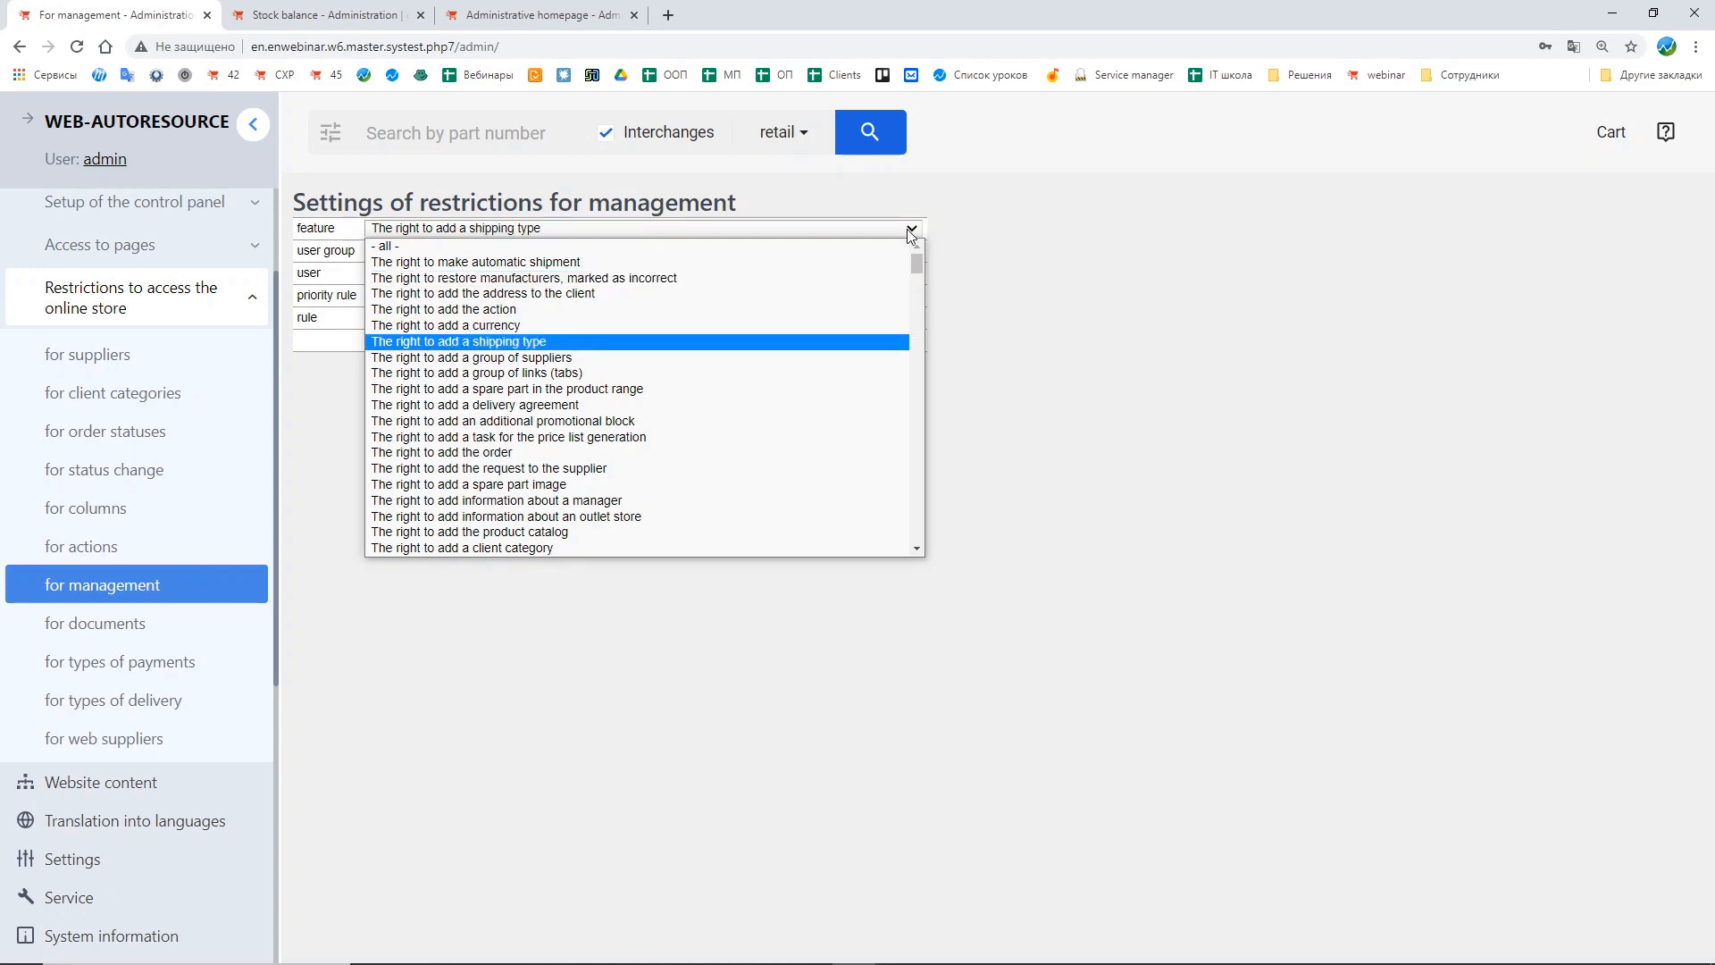
key(Page_Down)
key(Page_Down)
key(Page_Down)
scroll(766, 482, down, 2)
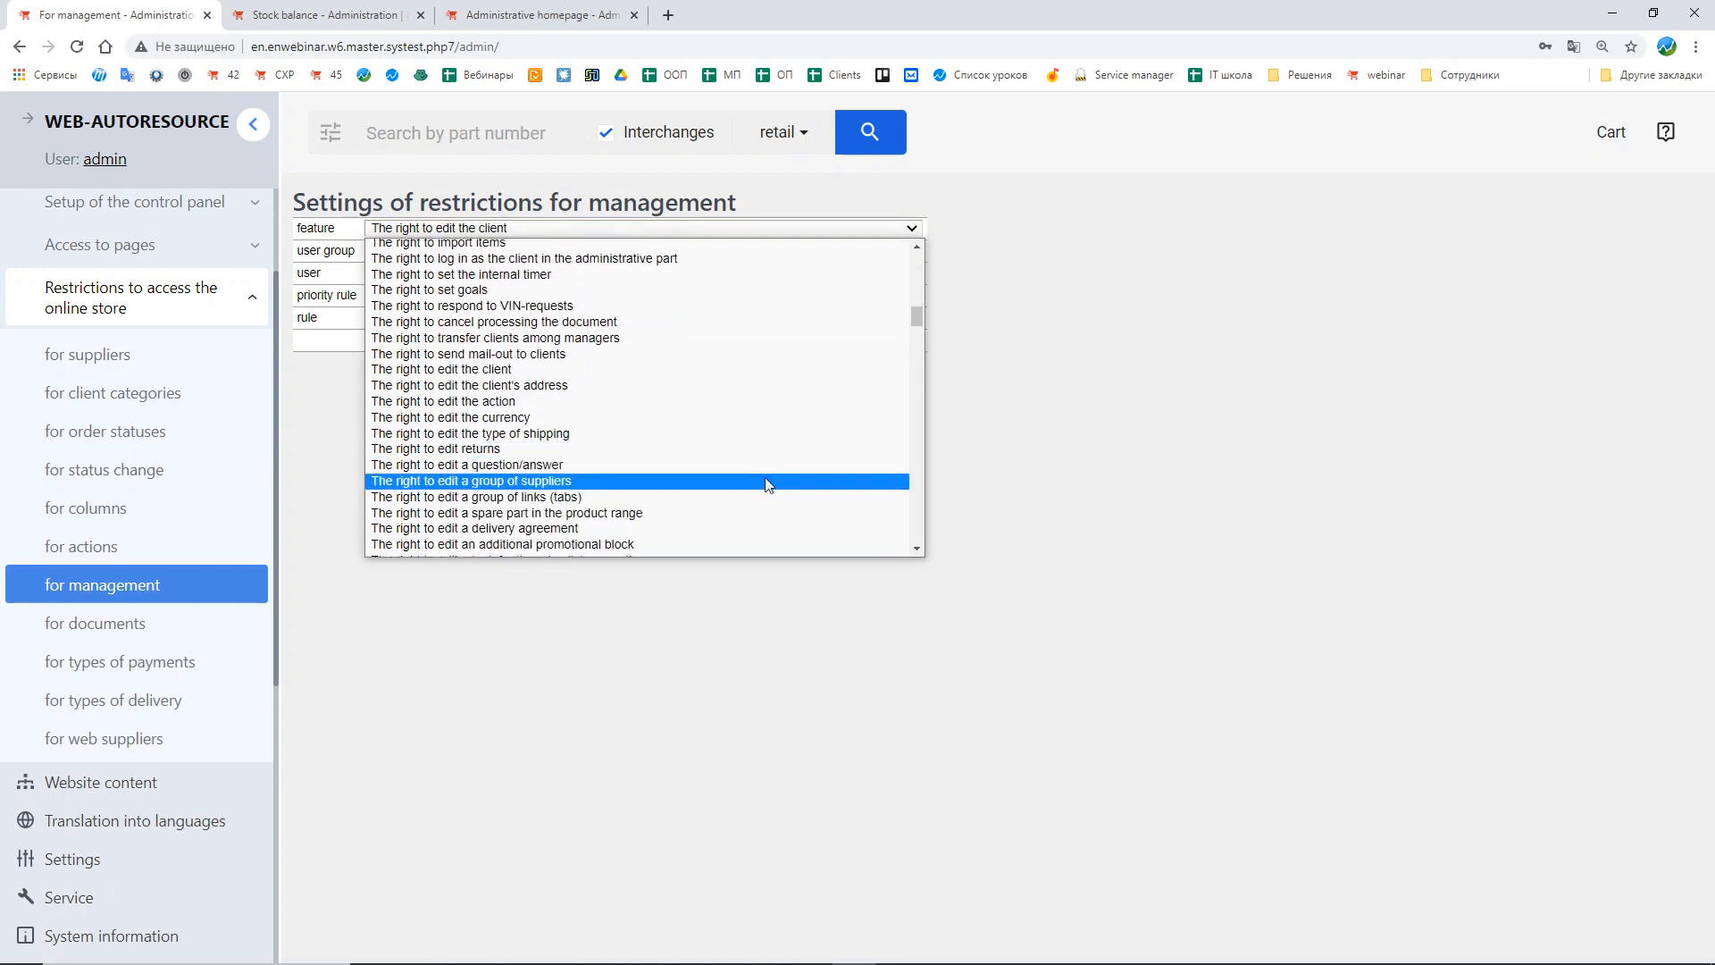
scroll(552, 460, down, 3)
click(551, 458)
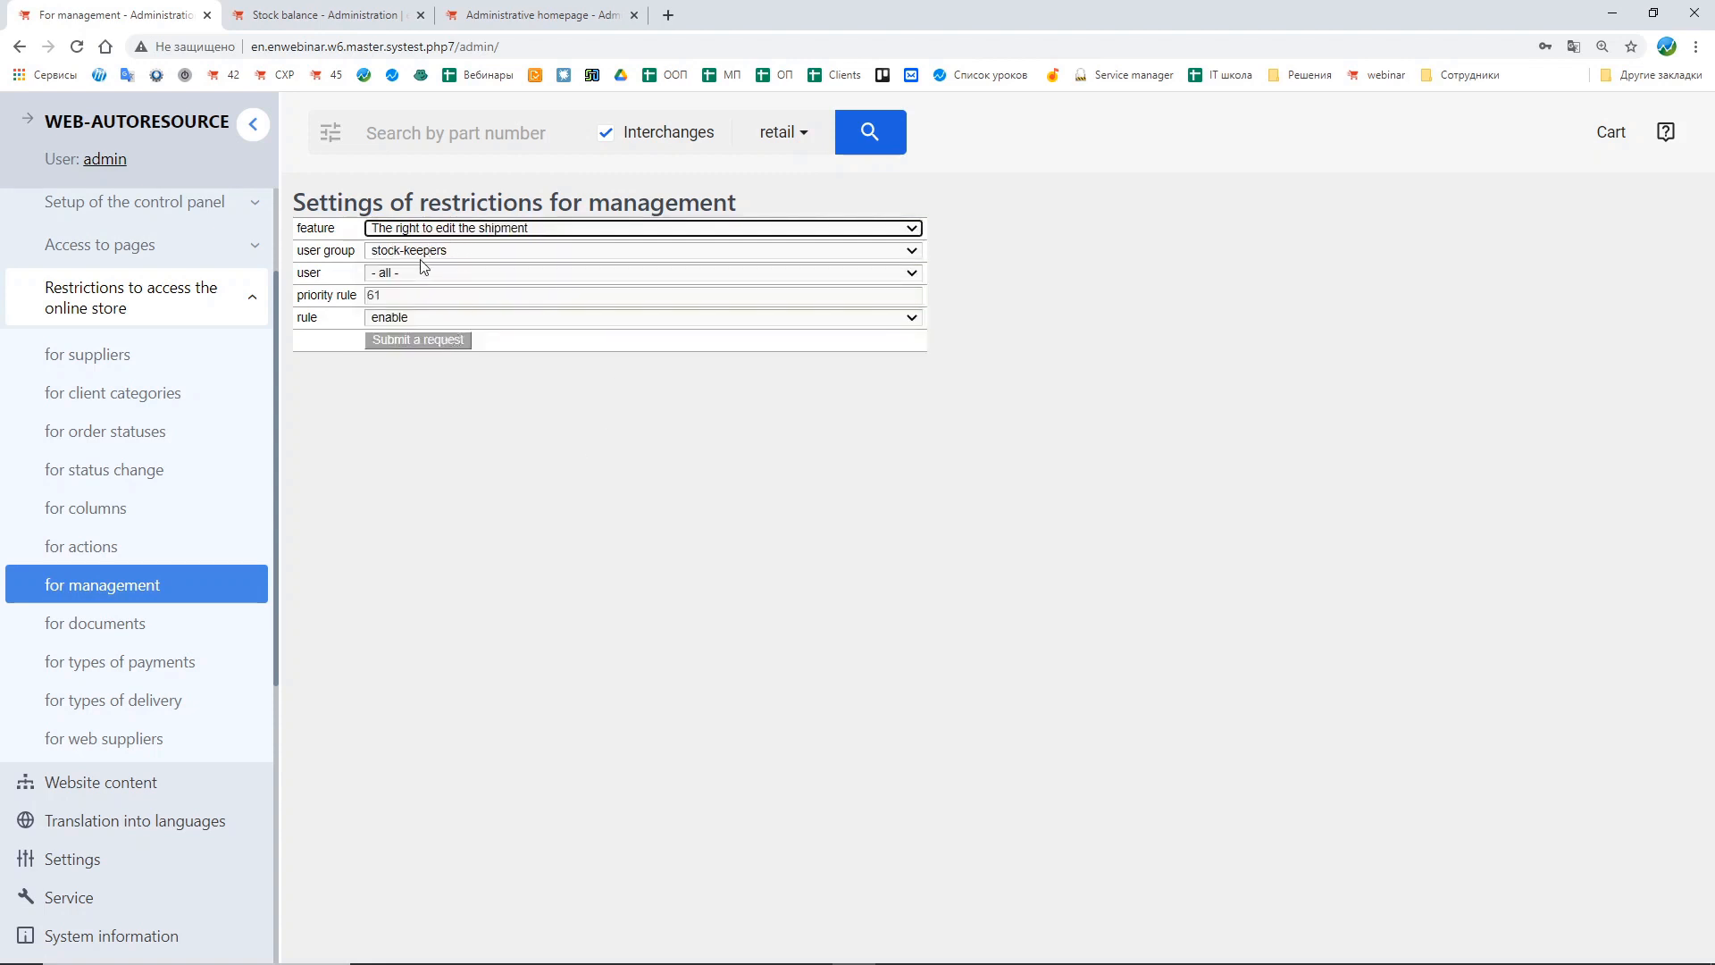
click(390, 344)
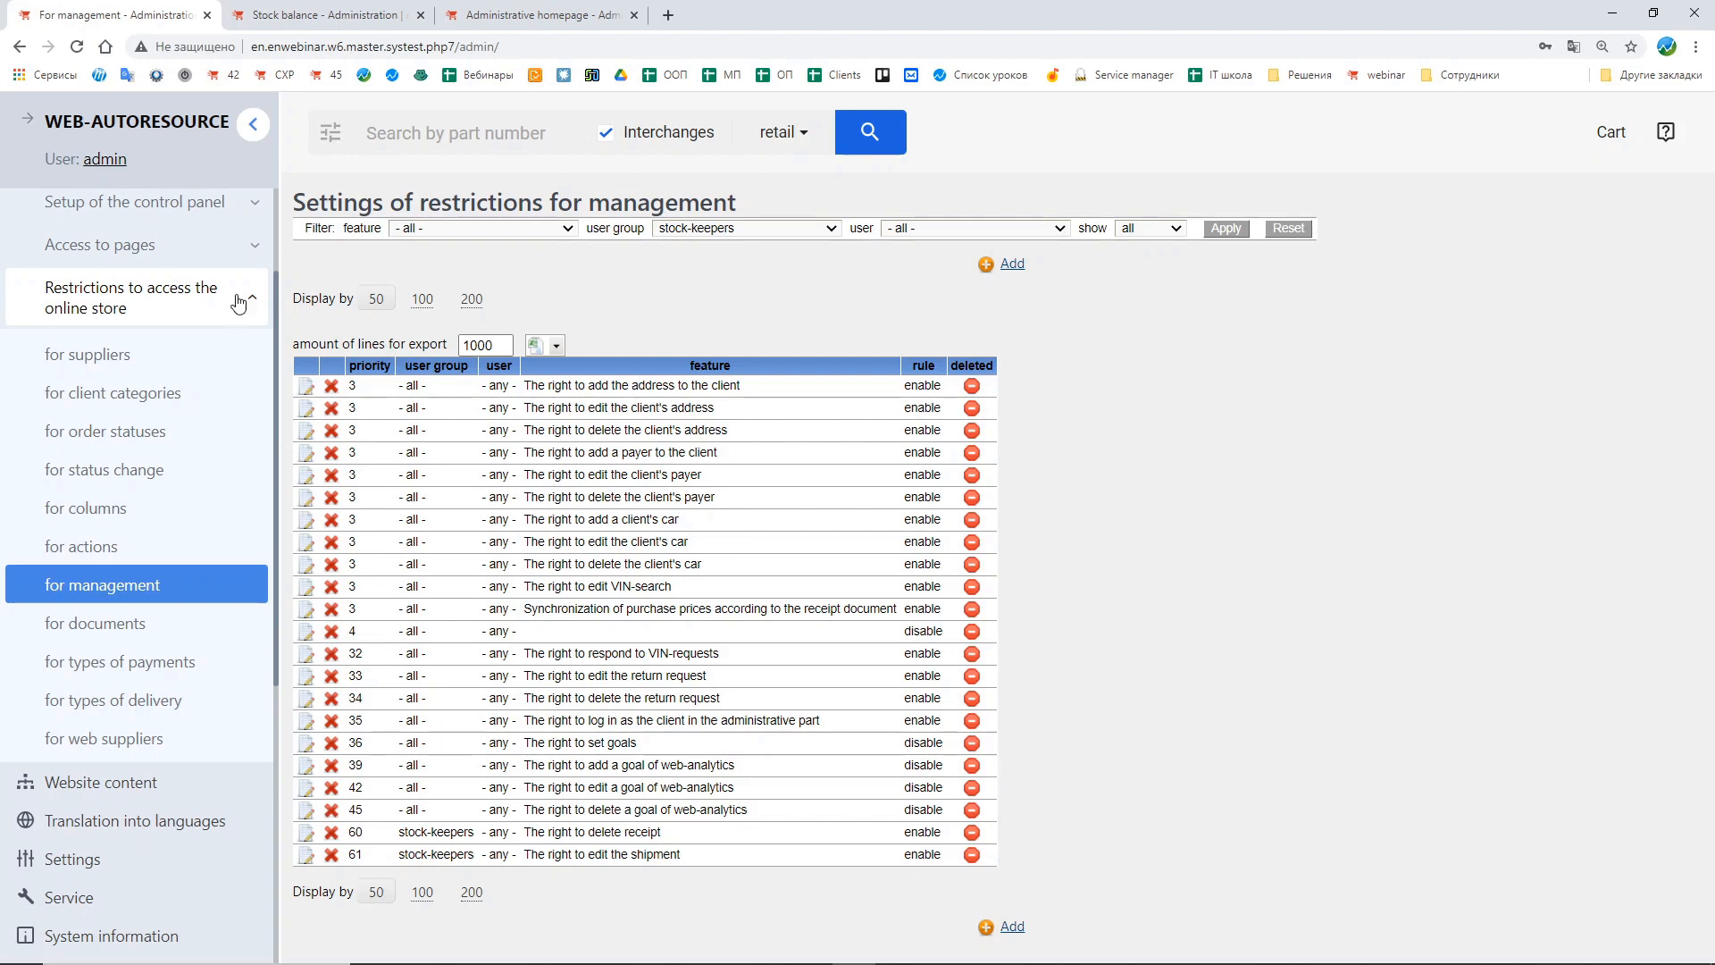
Step: In a duplicated tab, search the online store for part number KL9, then return to the first tab
right_click(154, 20)
click(223, 124)
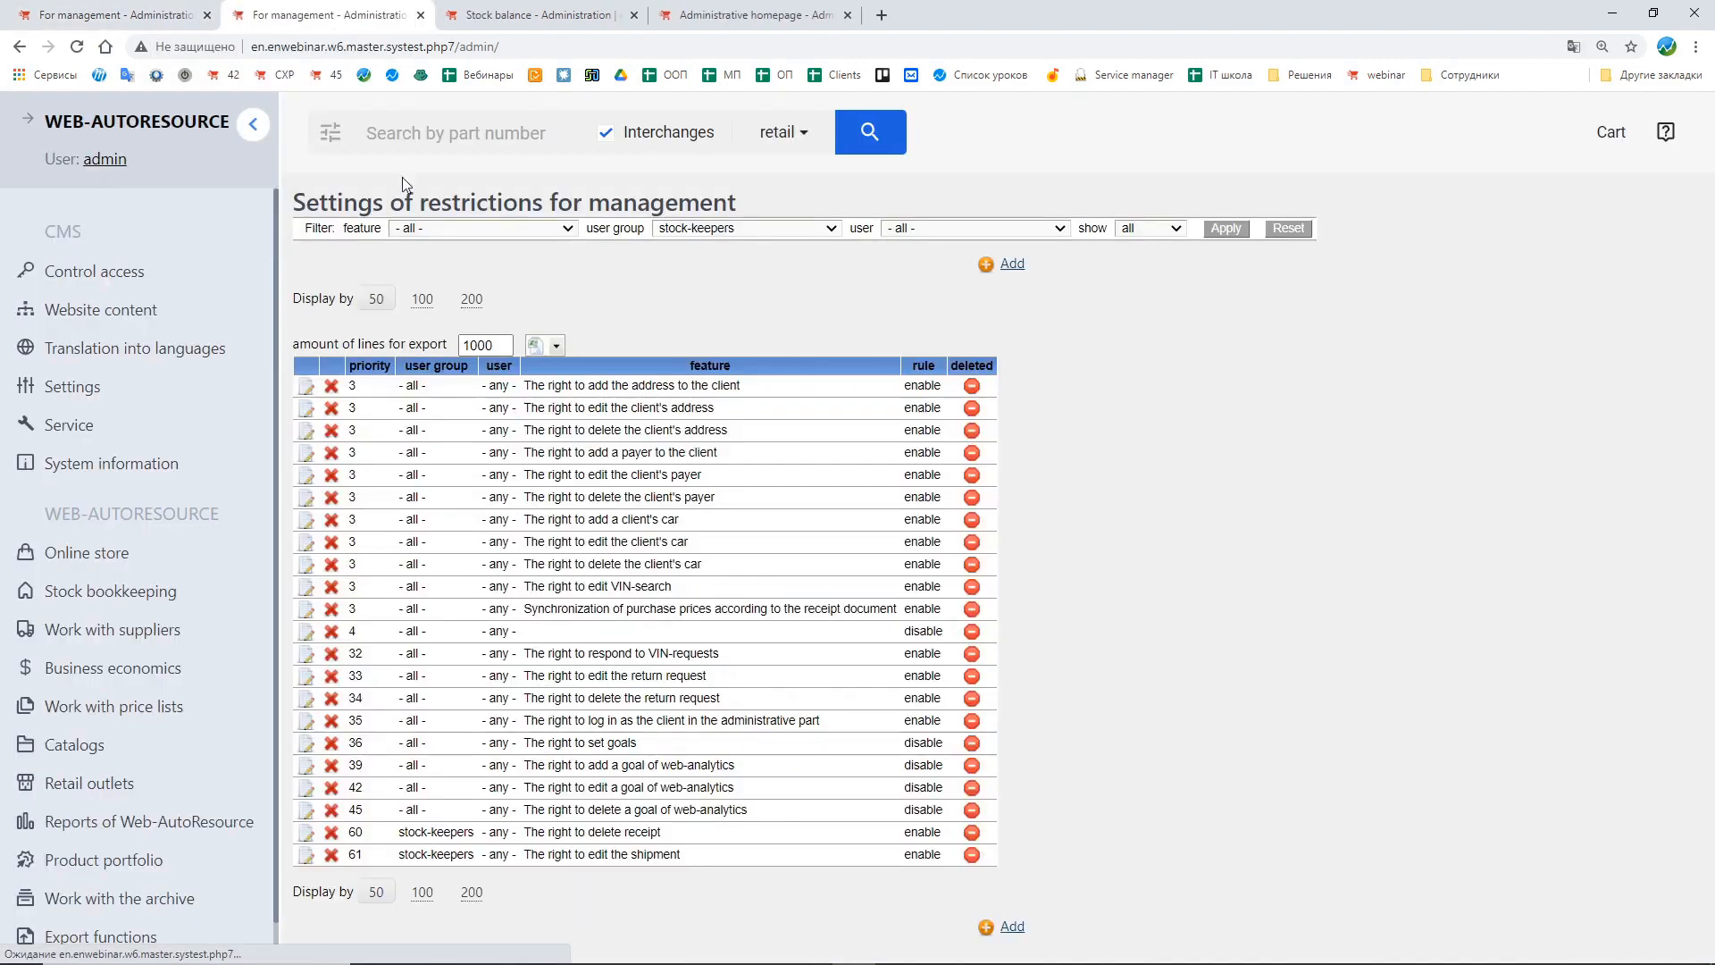
click(426, 136)
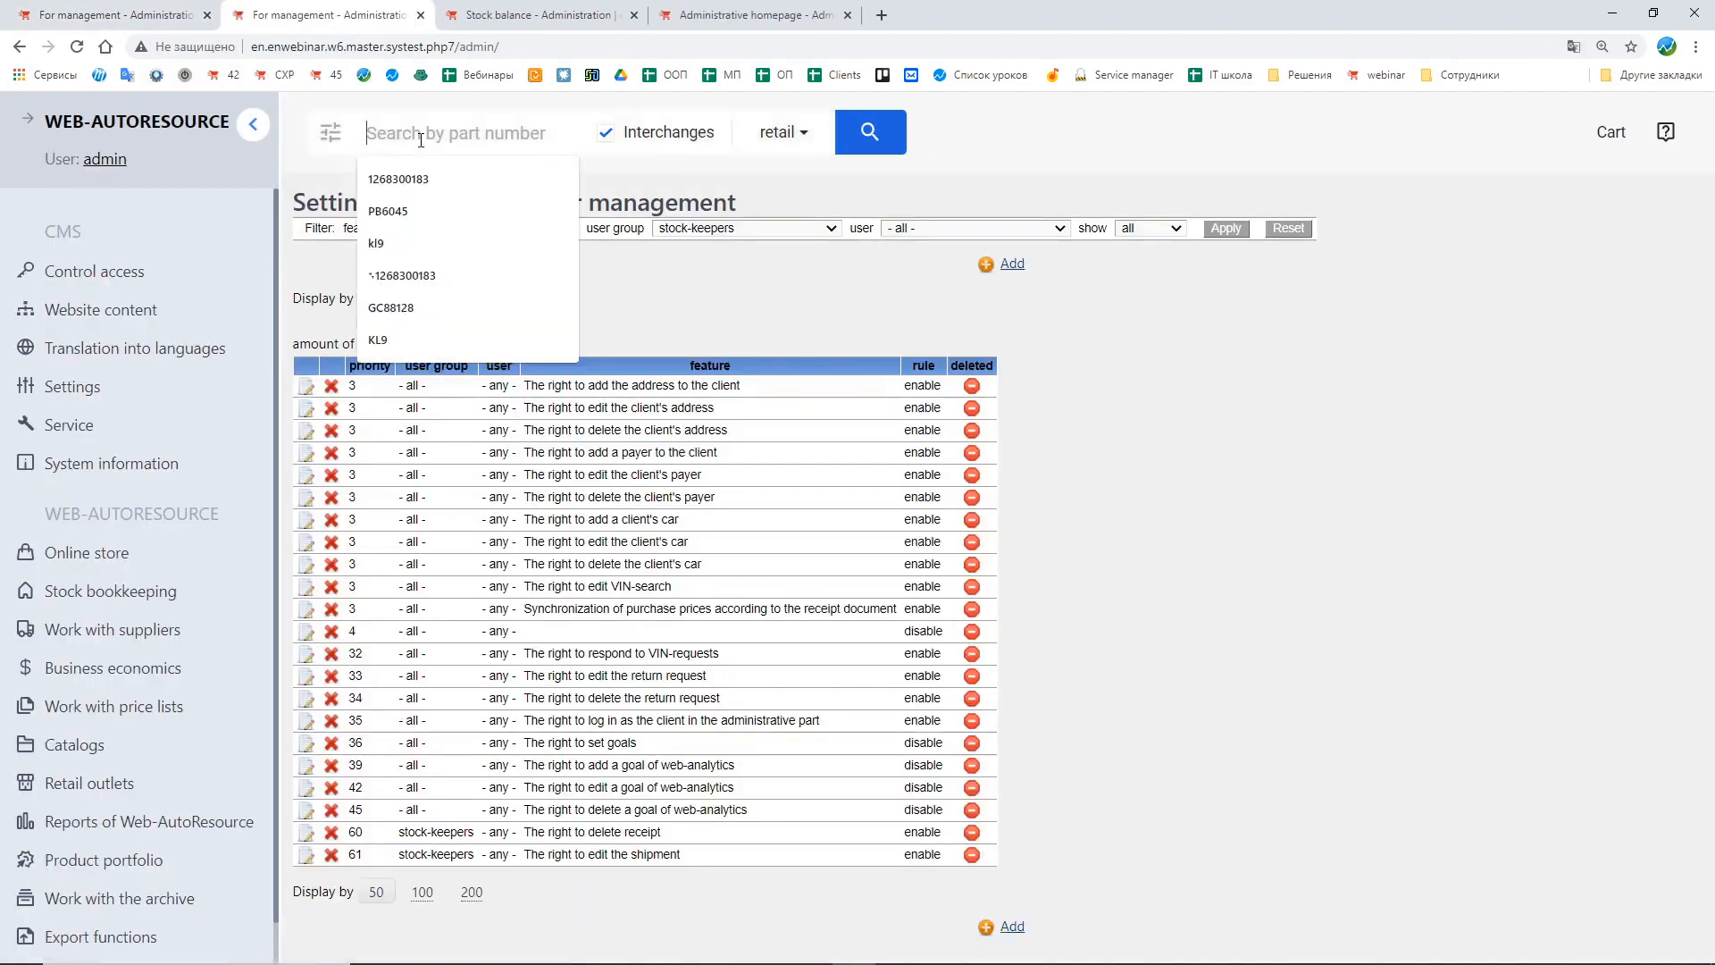
text(kl9)
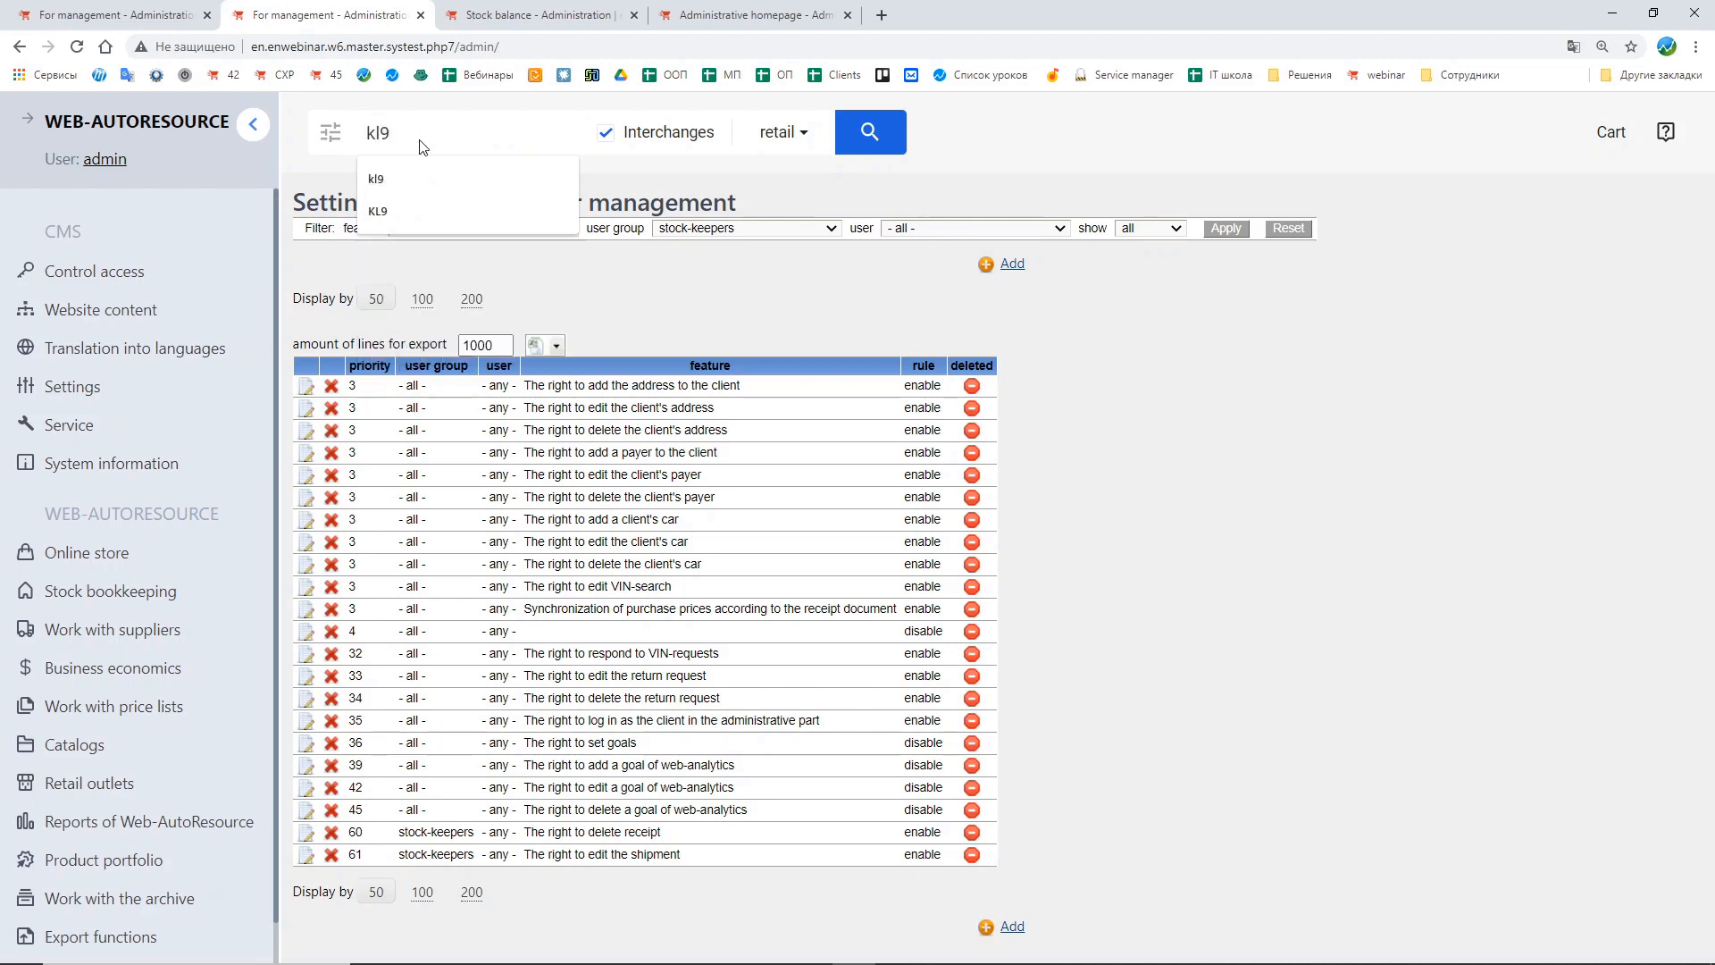
key(Return)
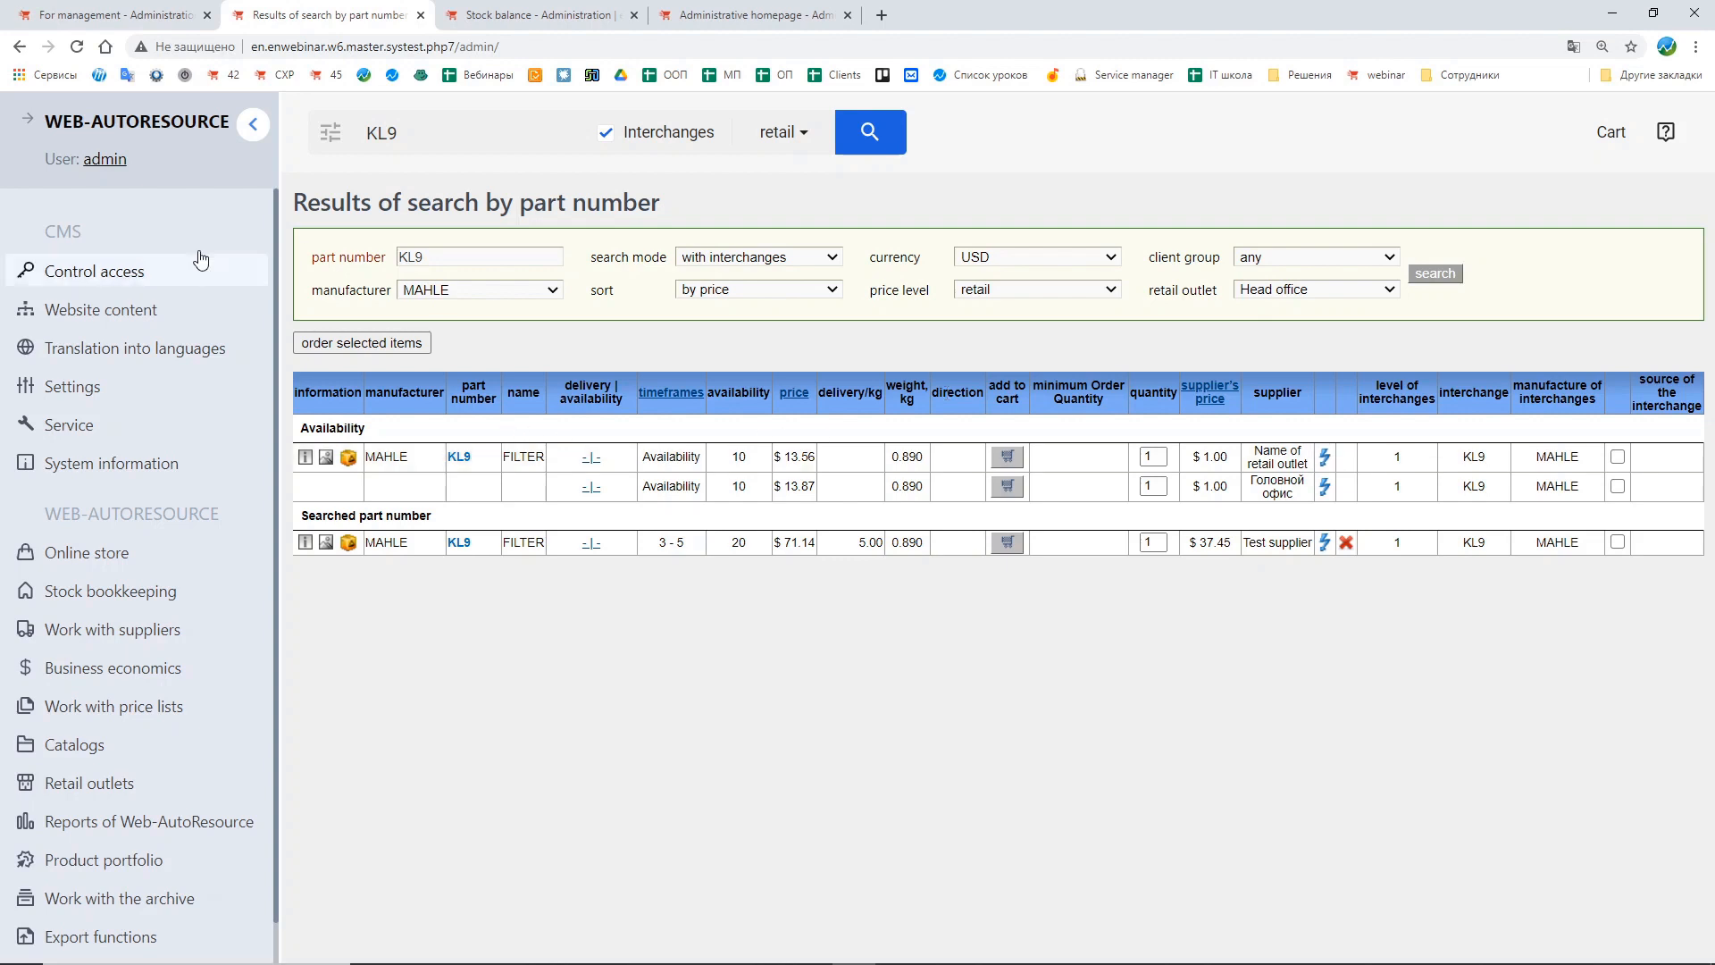
click(132, 13)
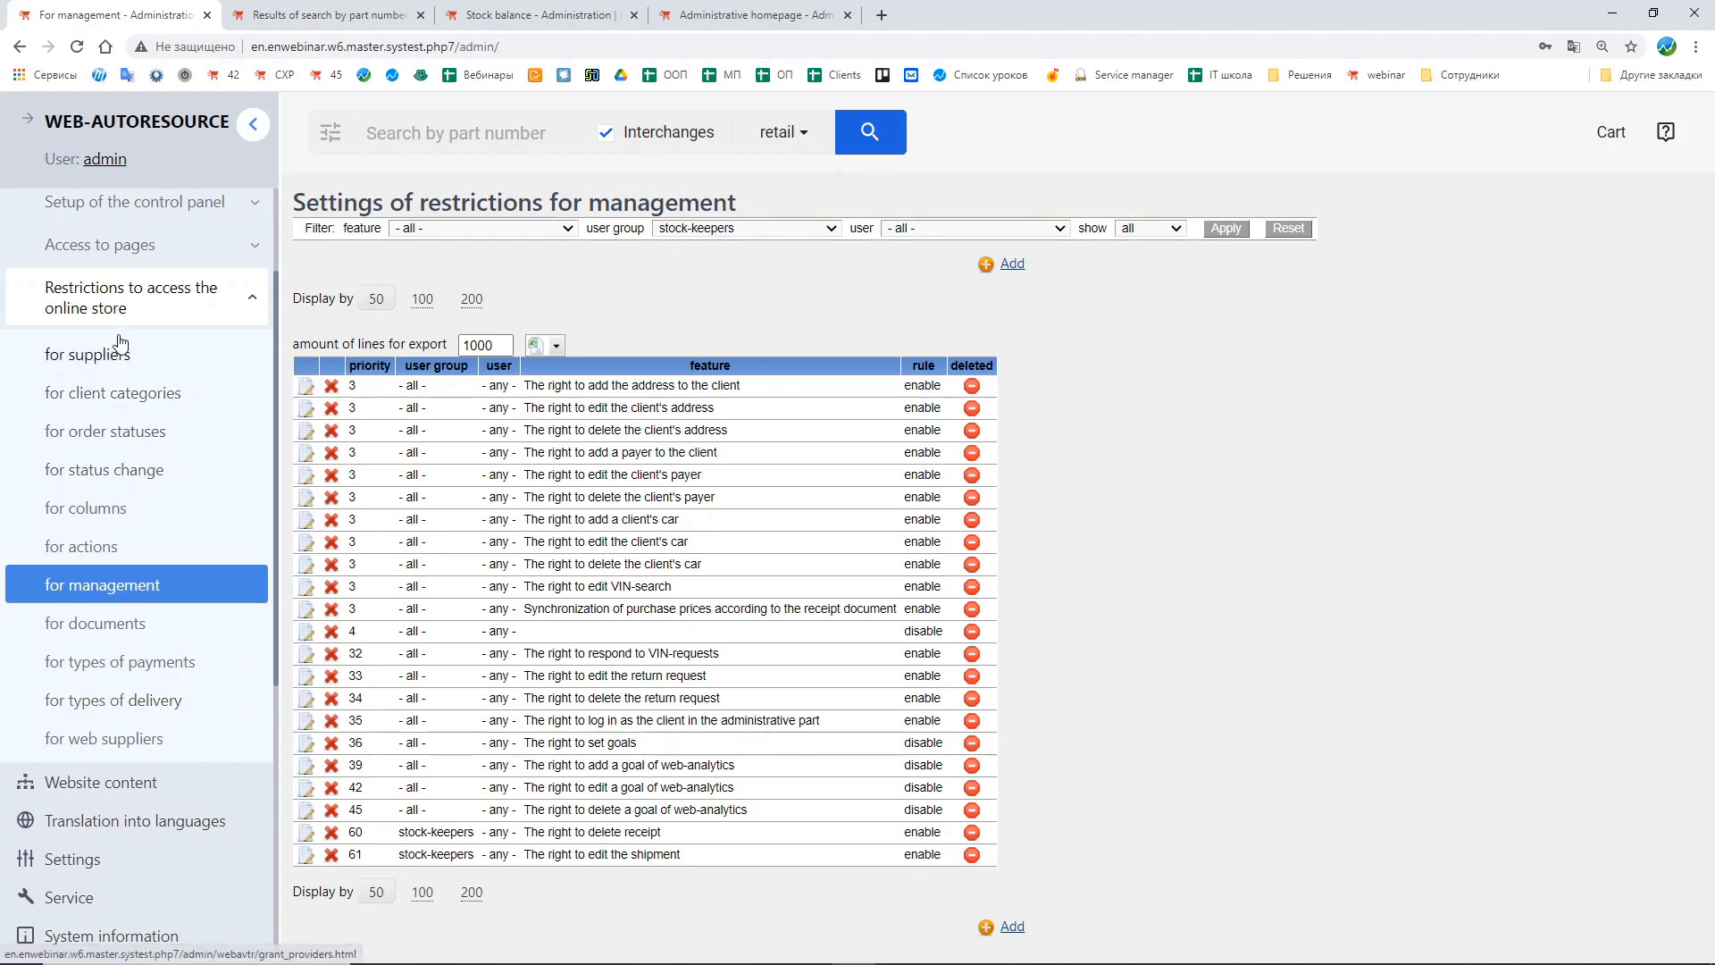
Step: Open the restrictions for columns and filter them by the stock-keepers user group
click(89, 508)
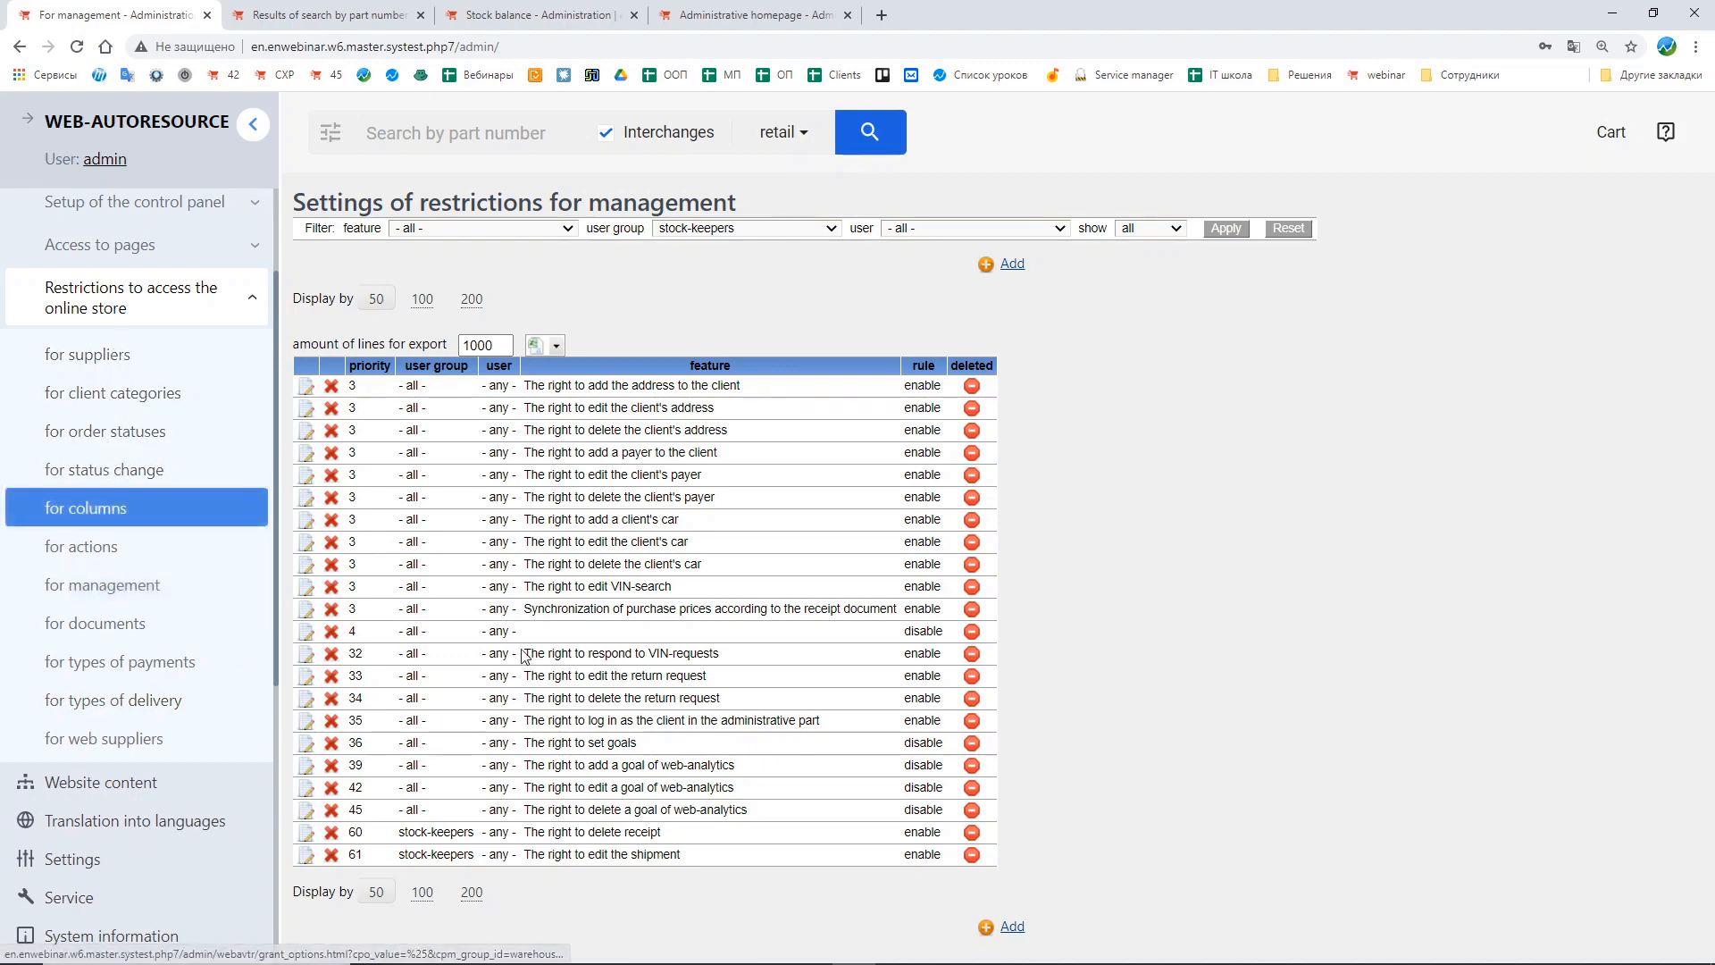
click(774, 230)
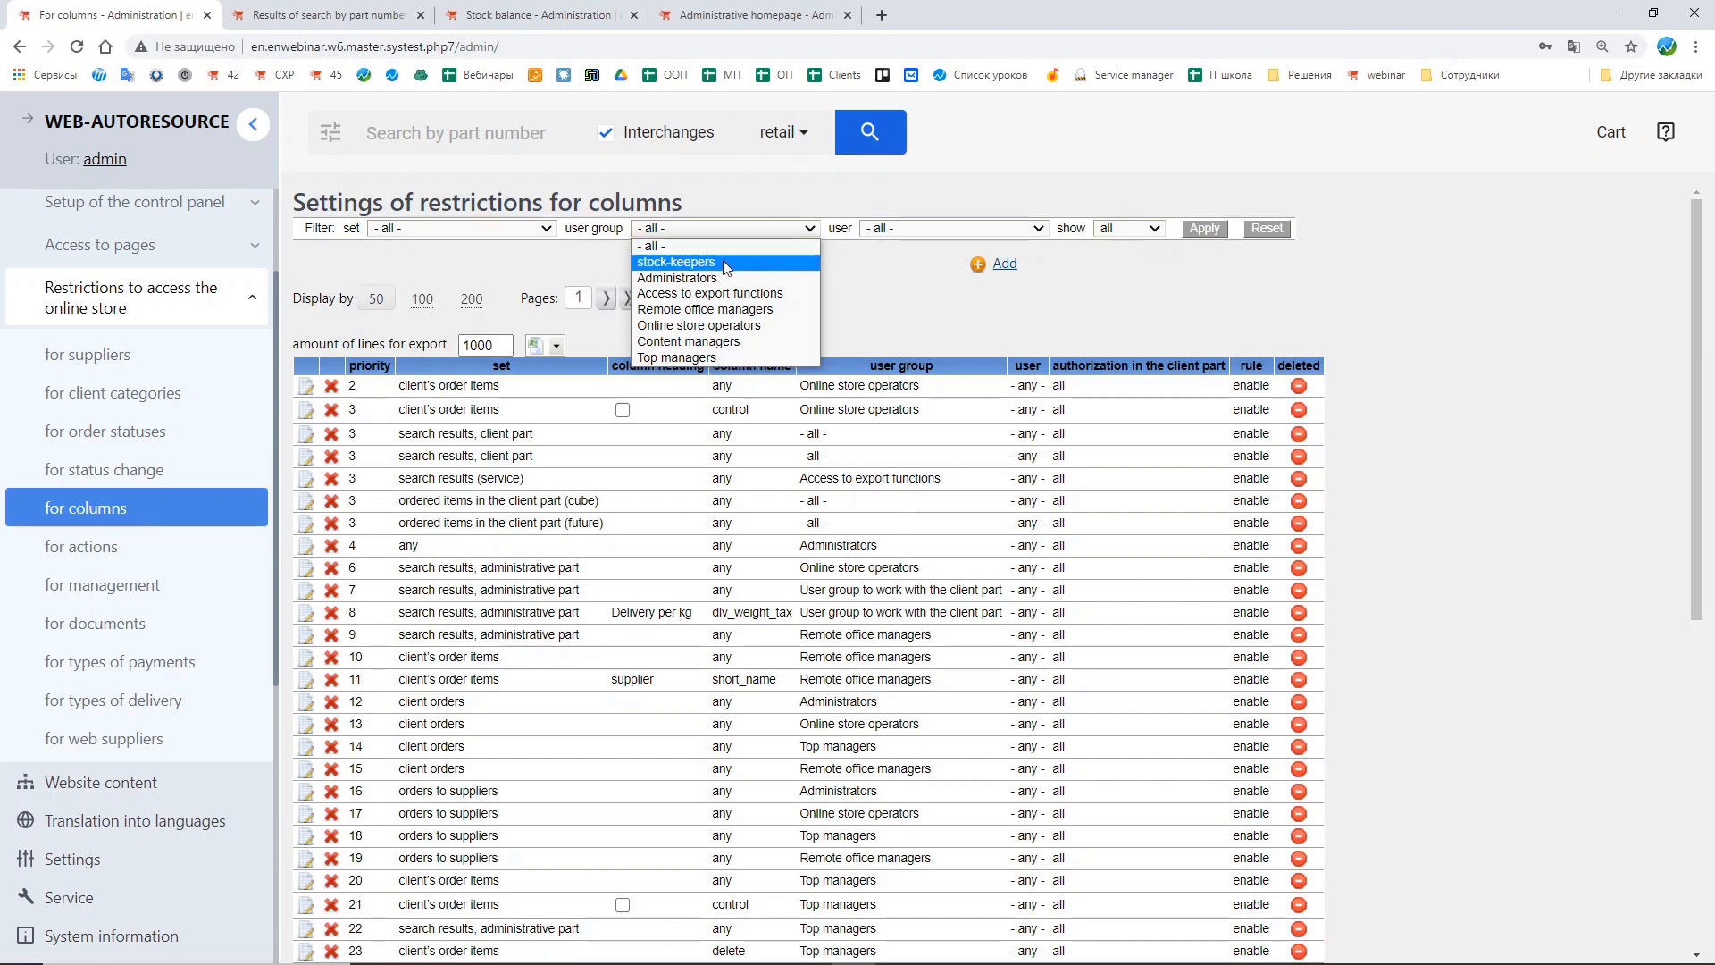
click(678, 262)
click(1204, 229)
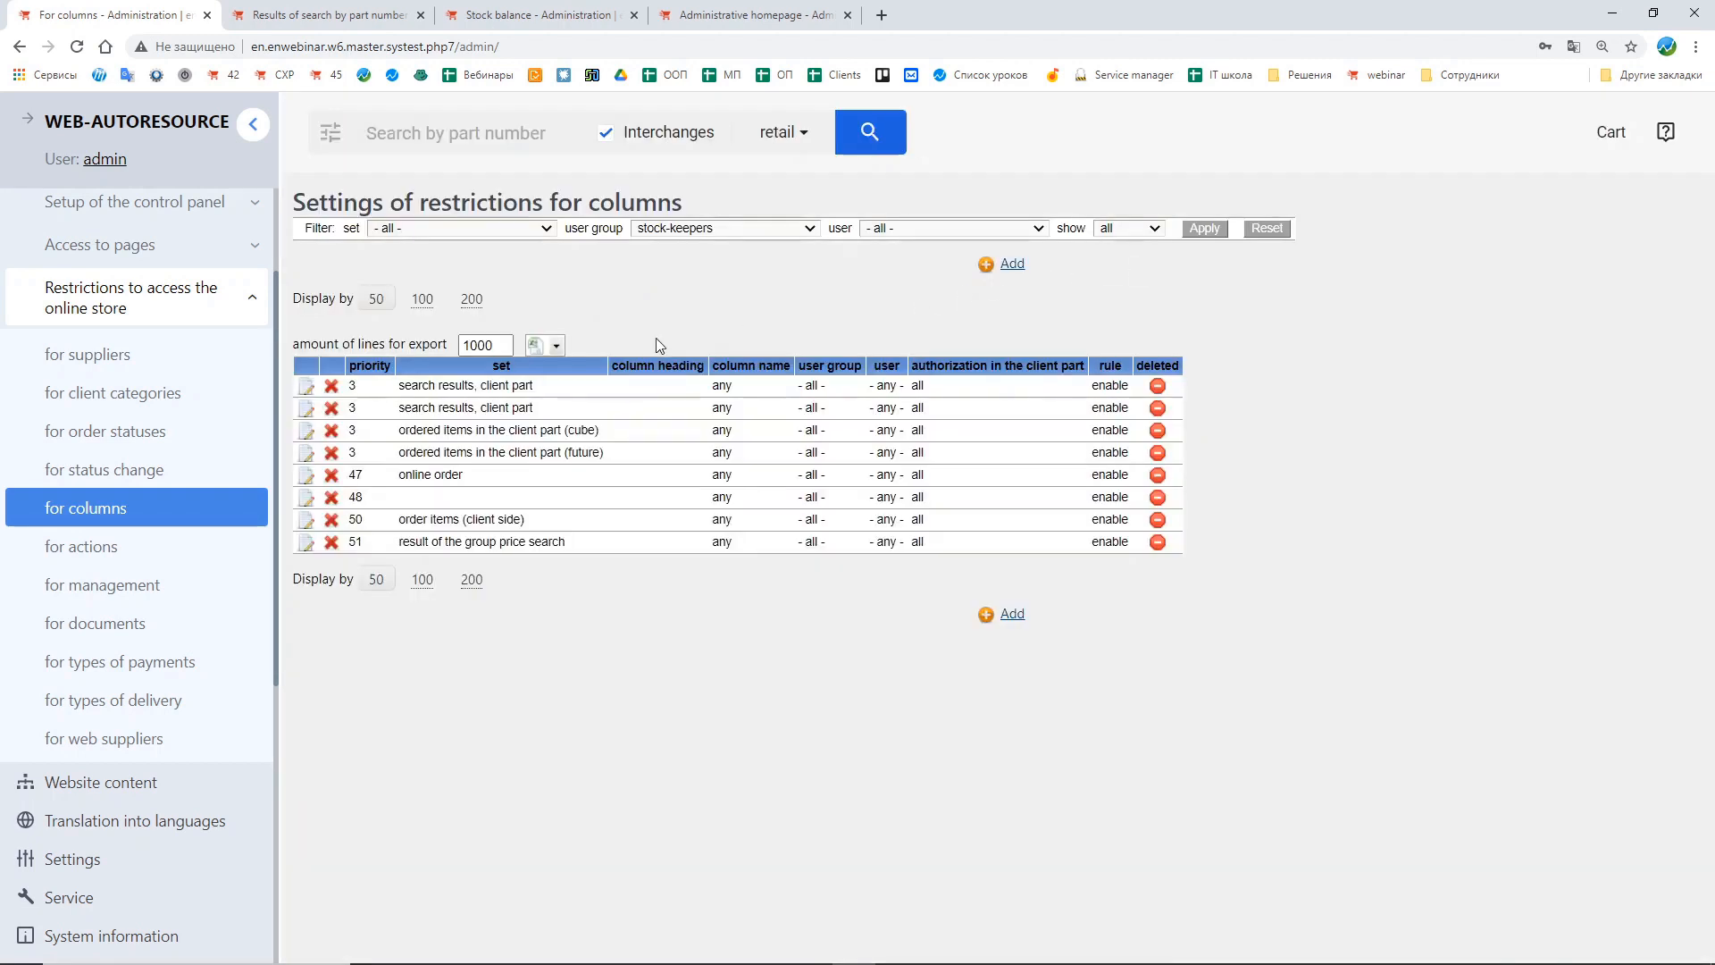
Step: Add an enabled column restriction for stock-keepers on the search results, administrative part set and submit it
click(1016, 614)
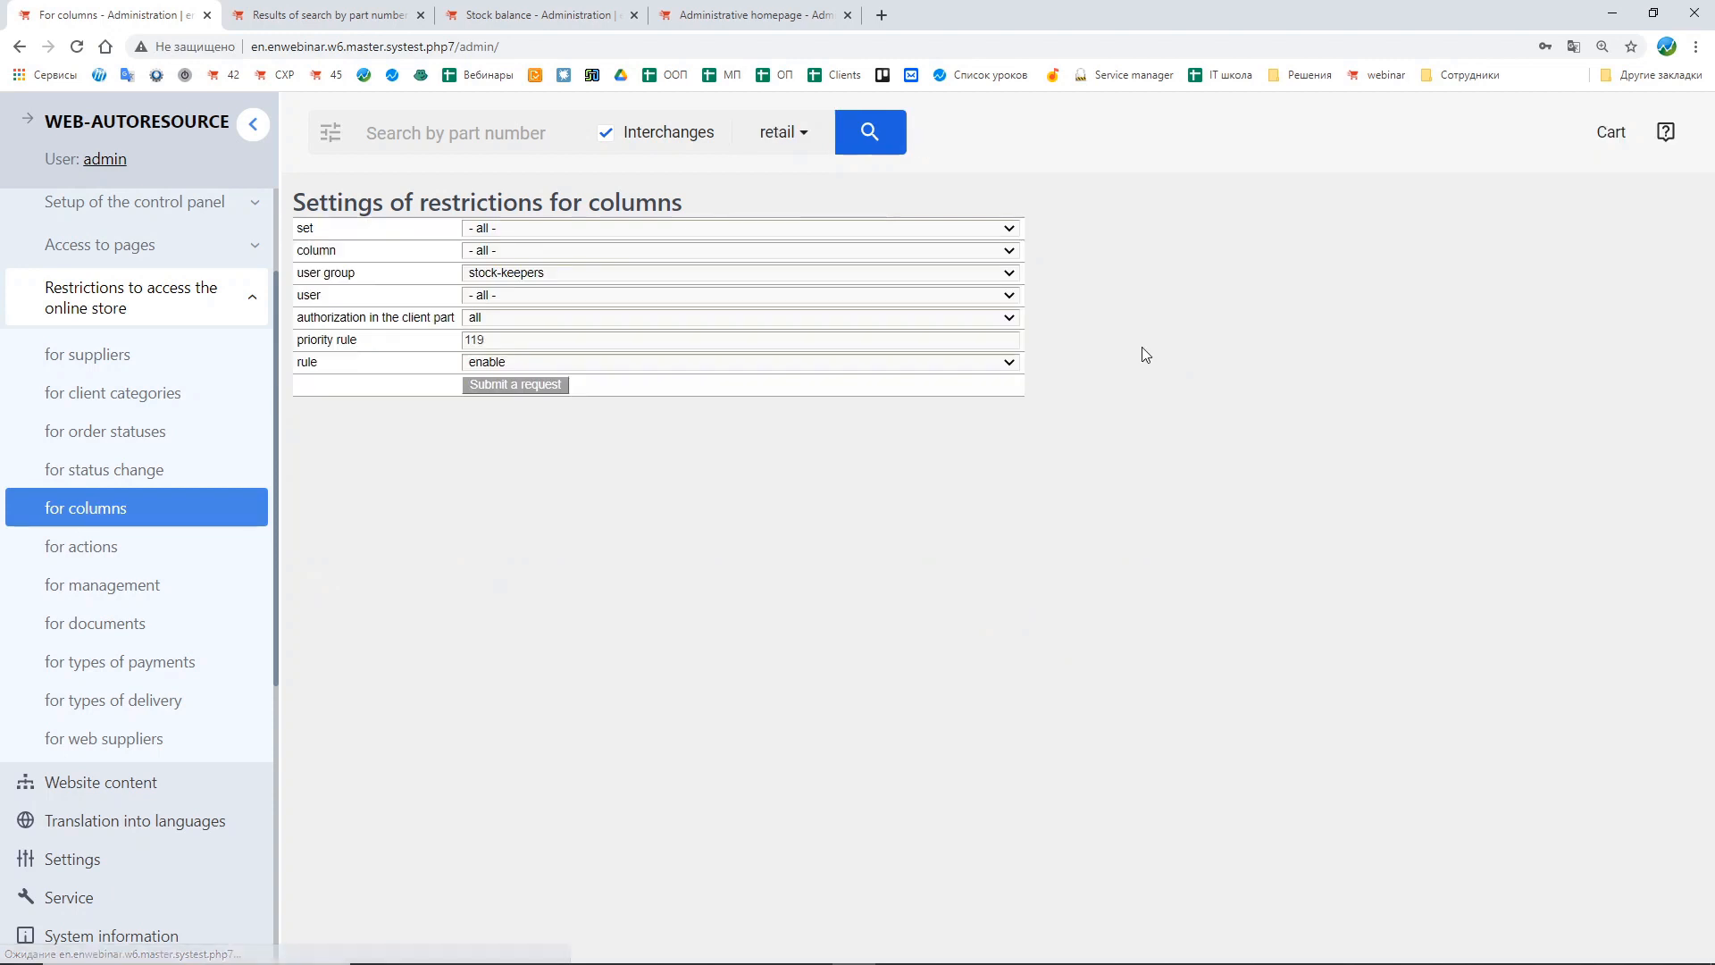
click(498, 228)
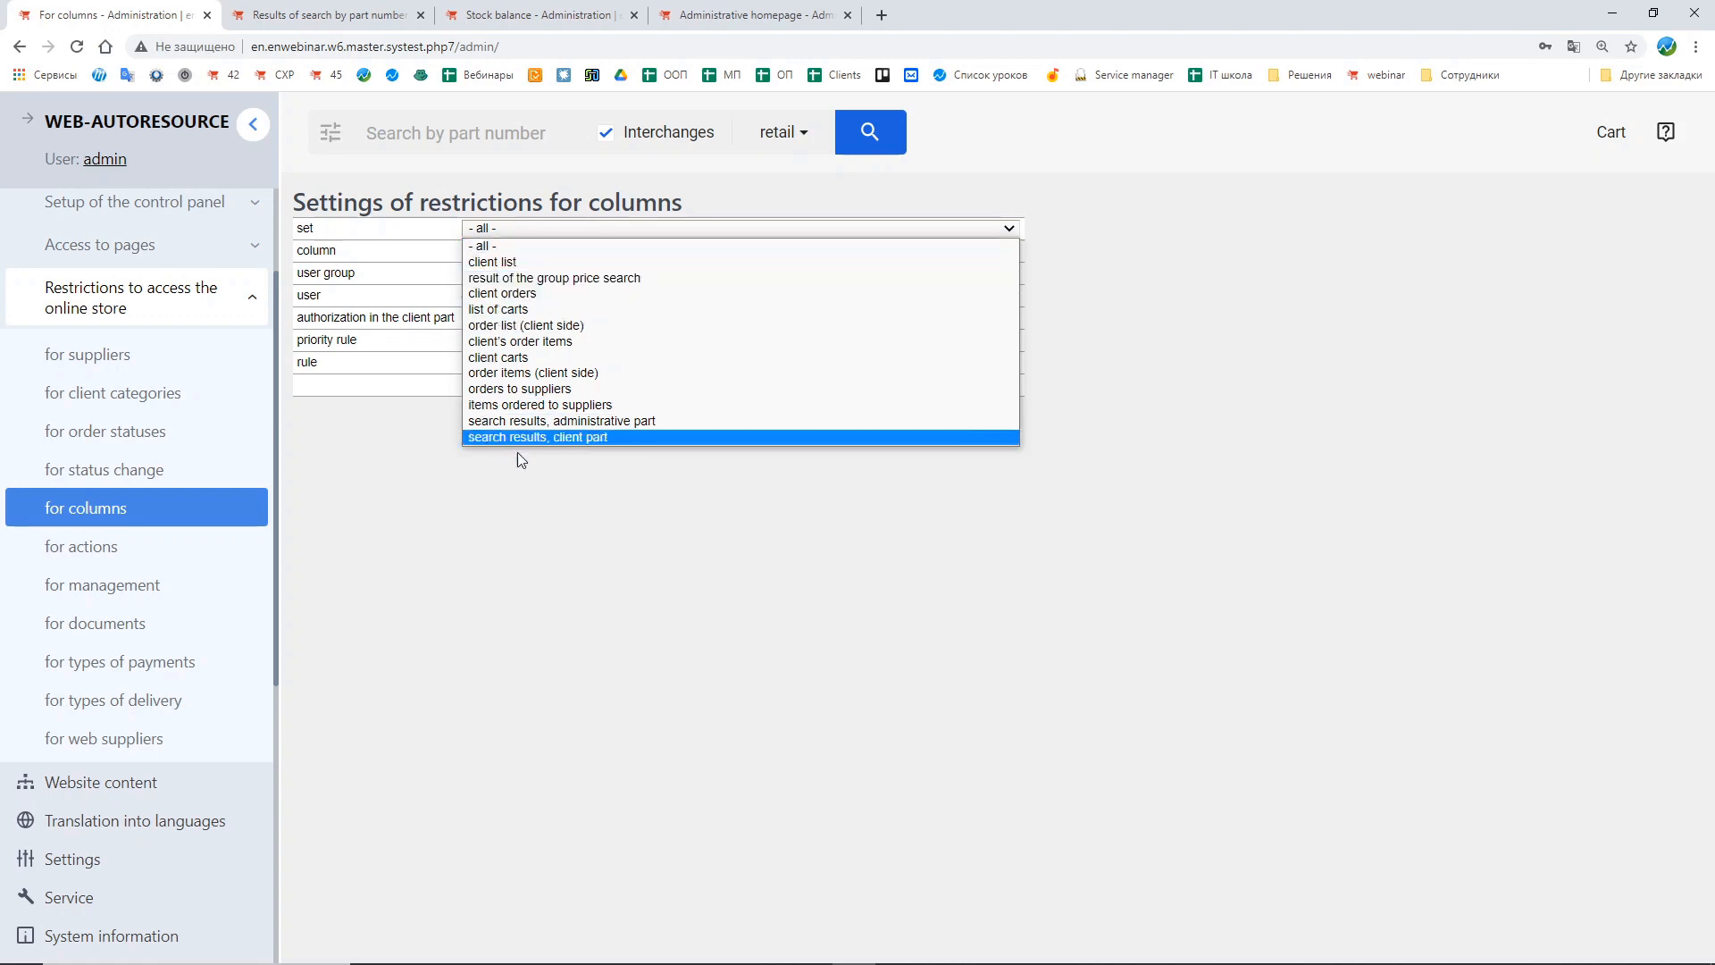
click(789, 422)
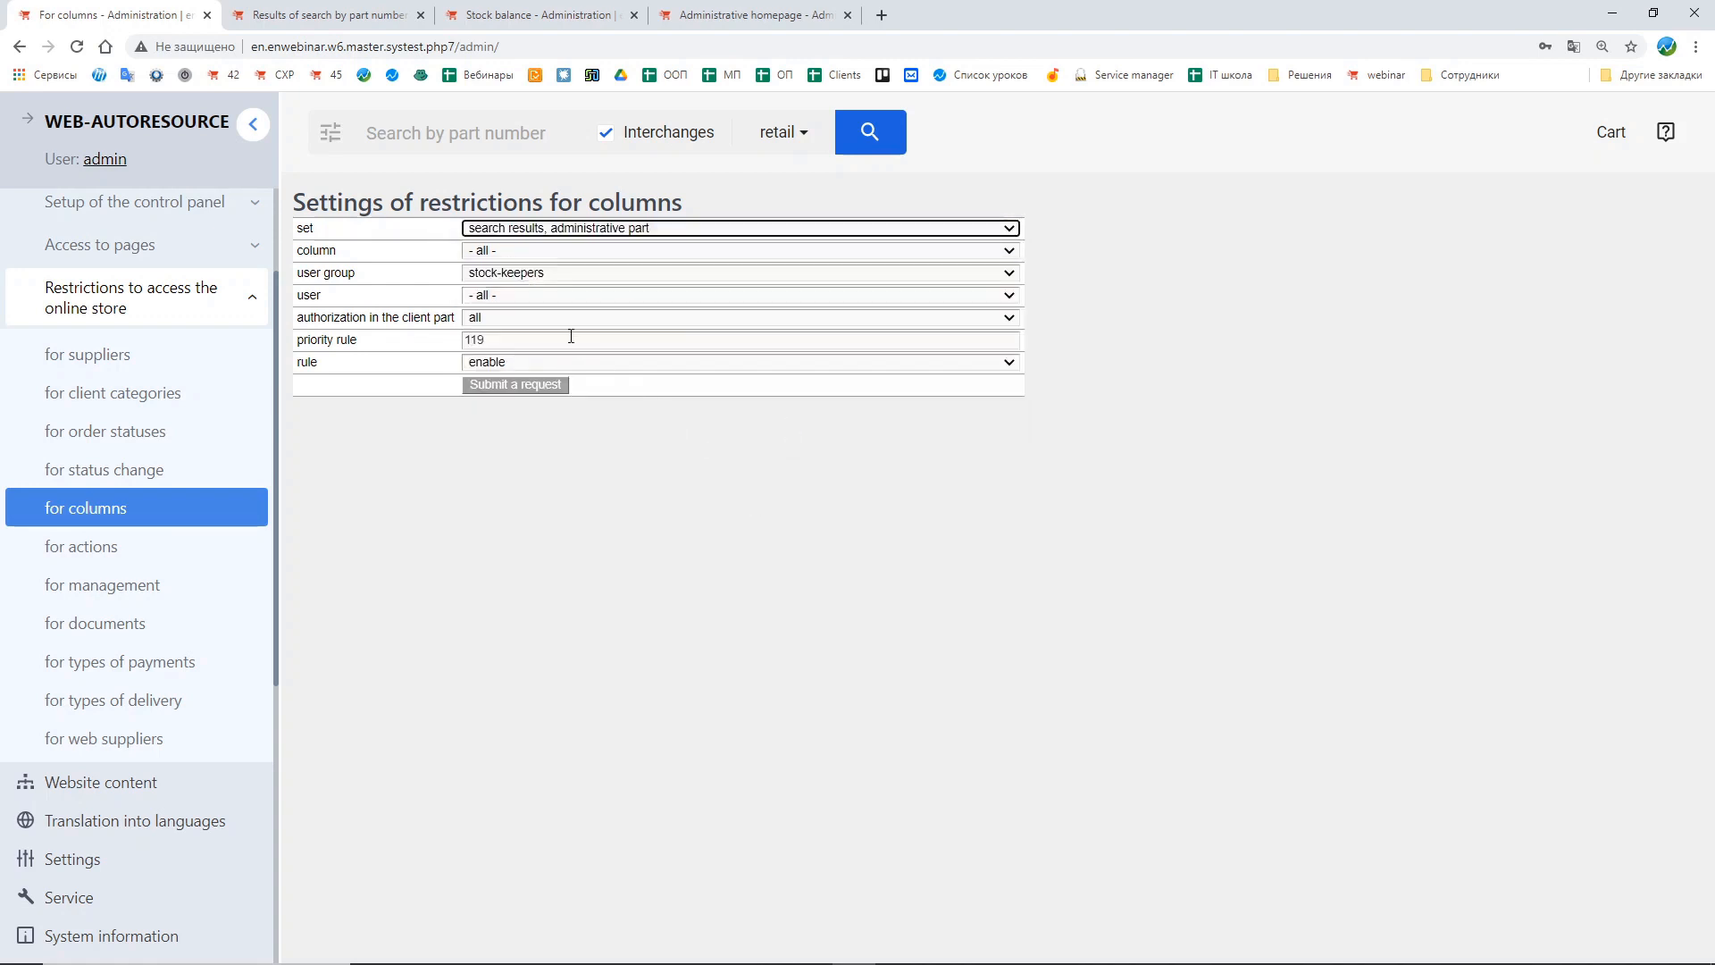
click(511, 250)
click(223, 235)
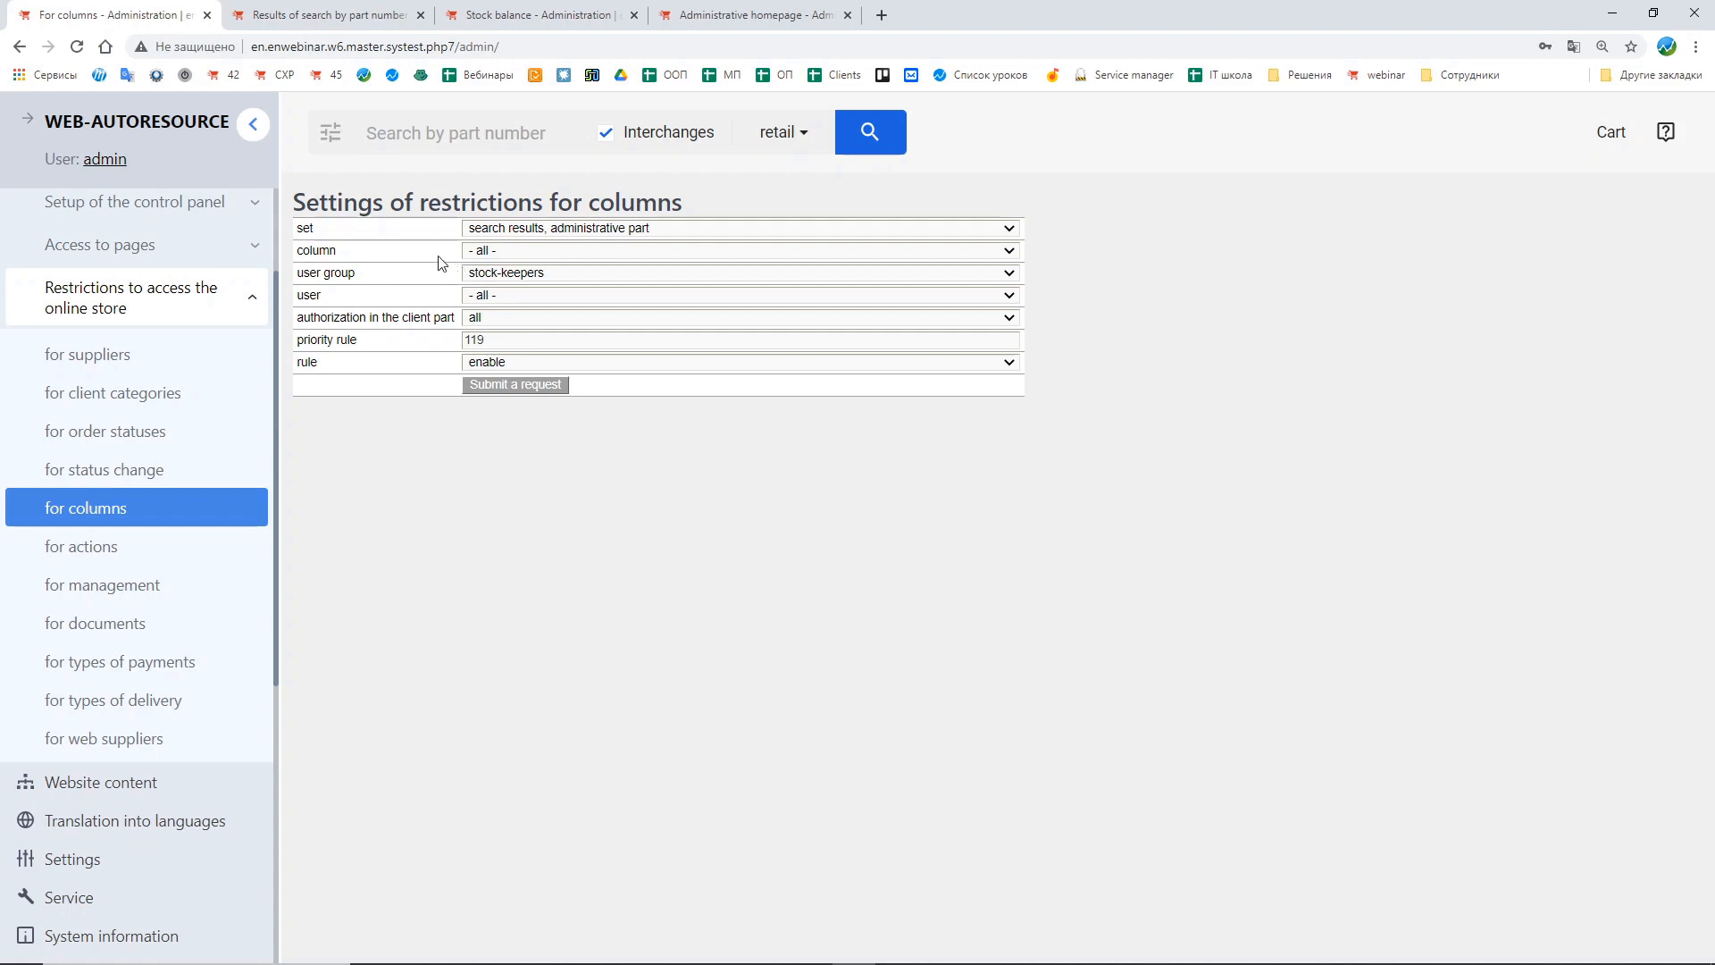
click(517, 386)
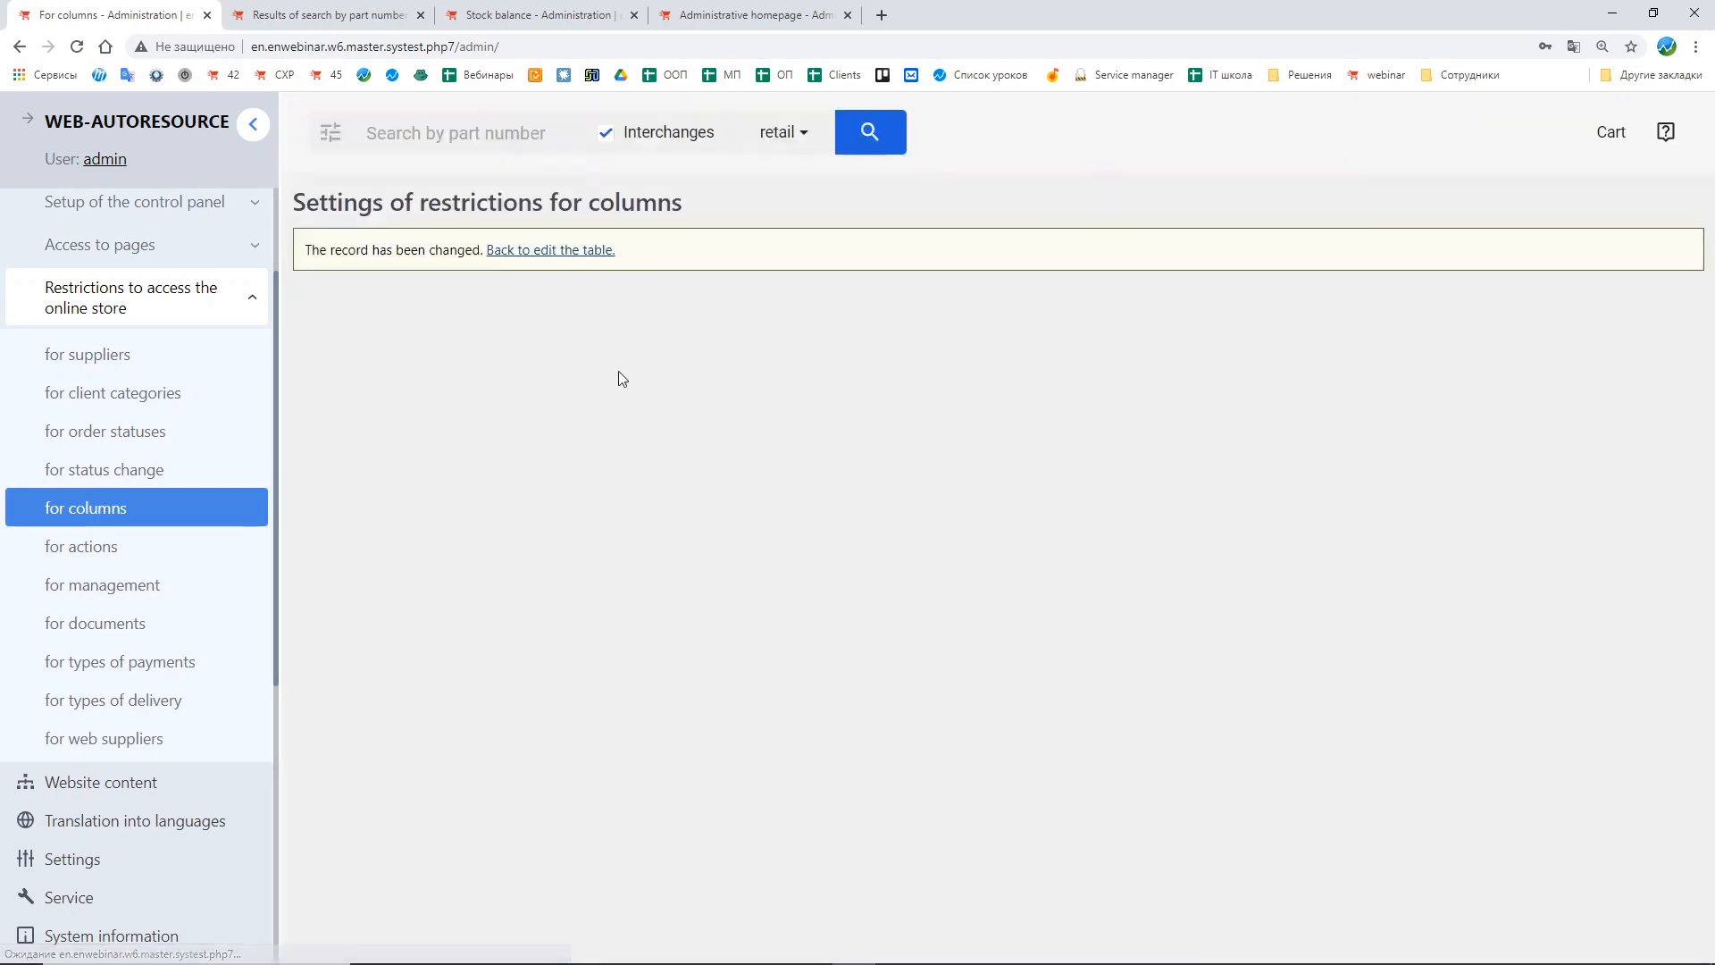
Step: Add a disabled stock-keepers column restriction for supplier's price (final_manager_price_display) in administrative search results and submit it
click(567, 251)
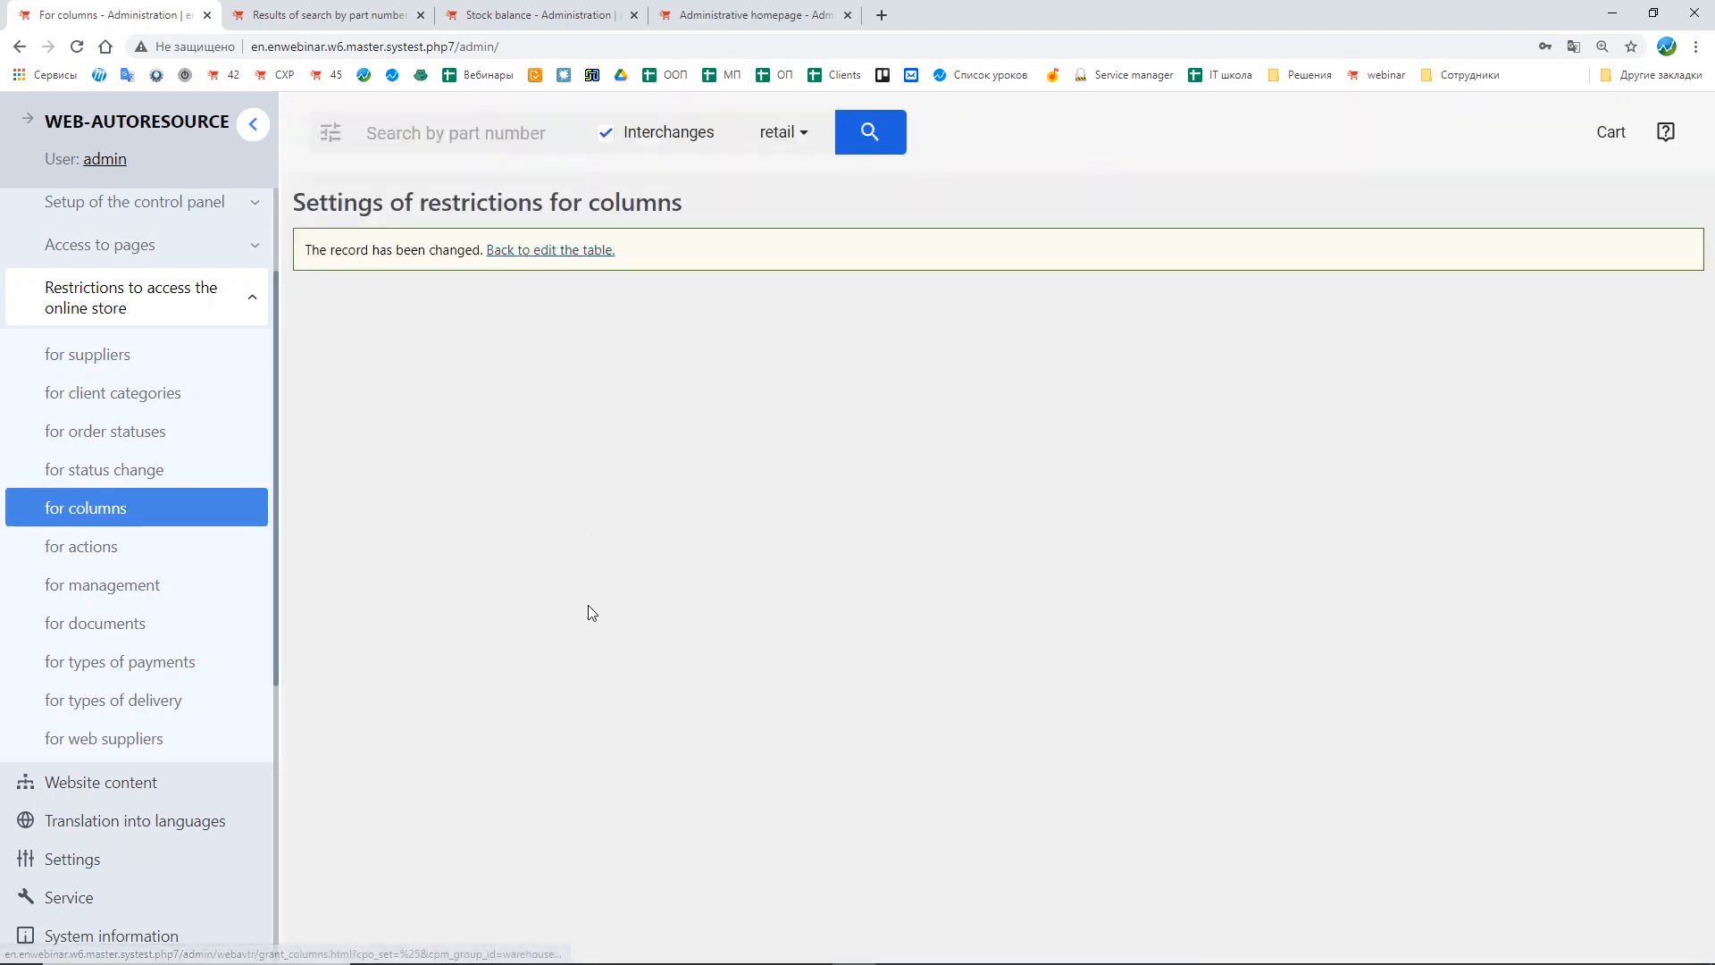
click(1020, 635)
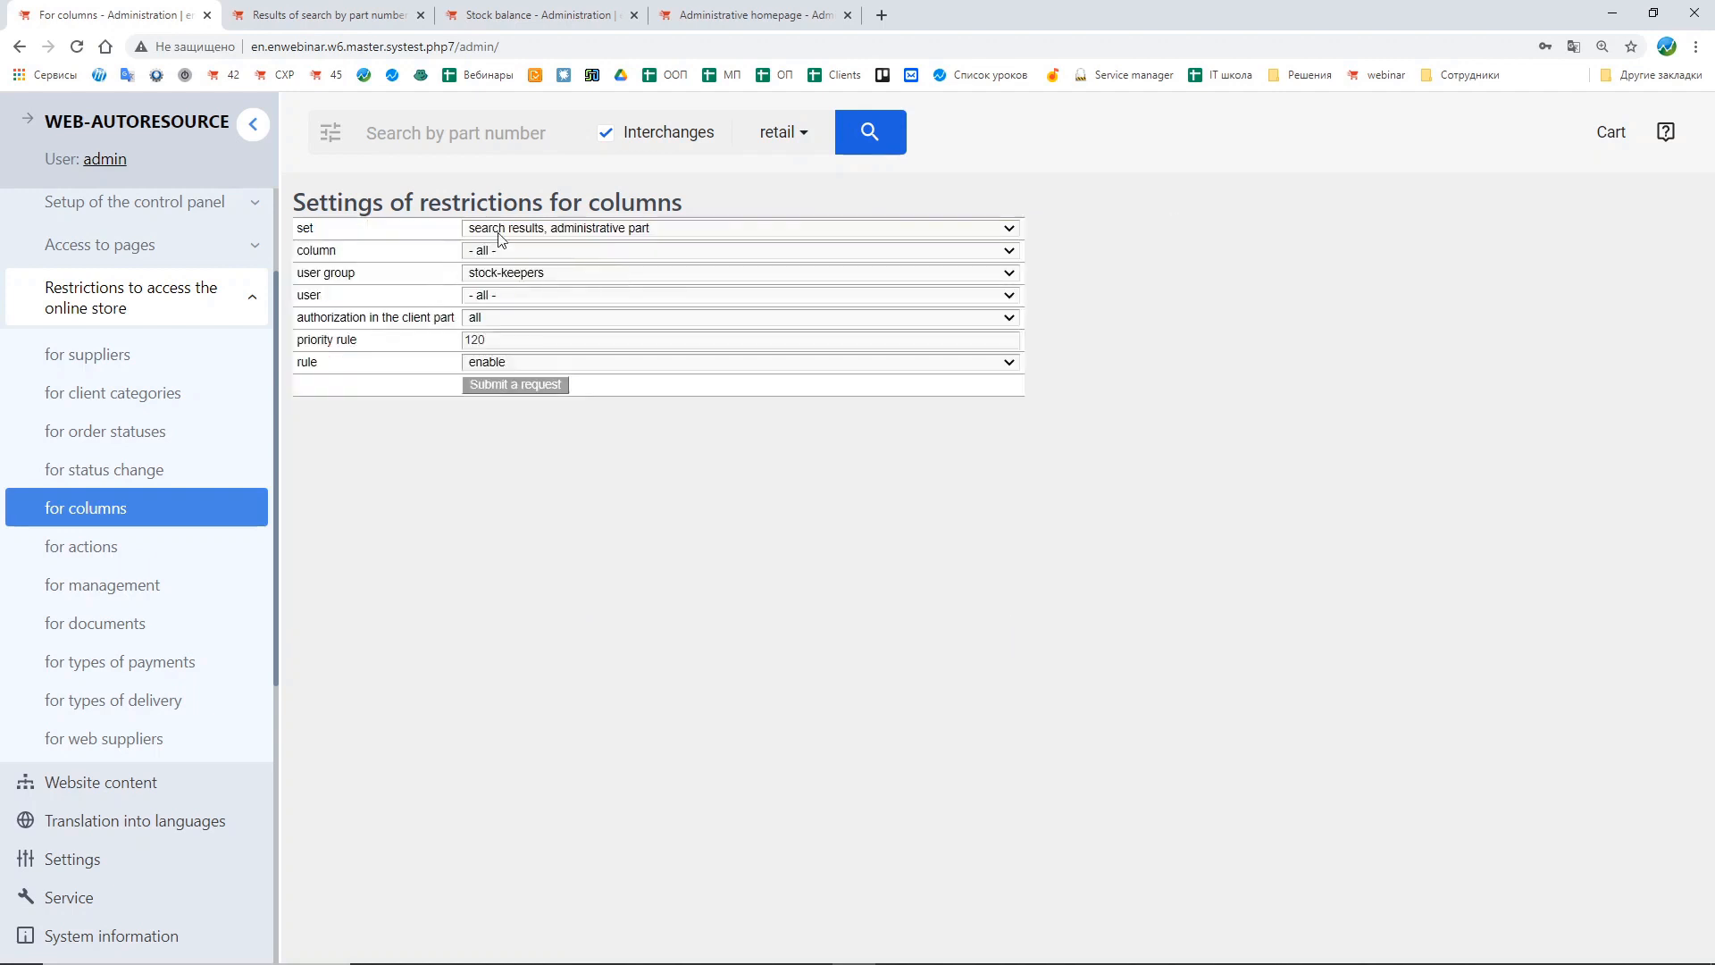
click(525, 253)
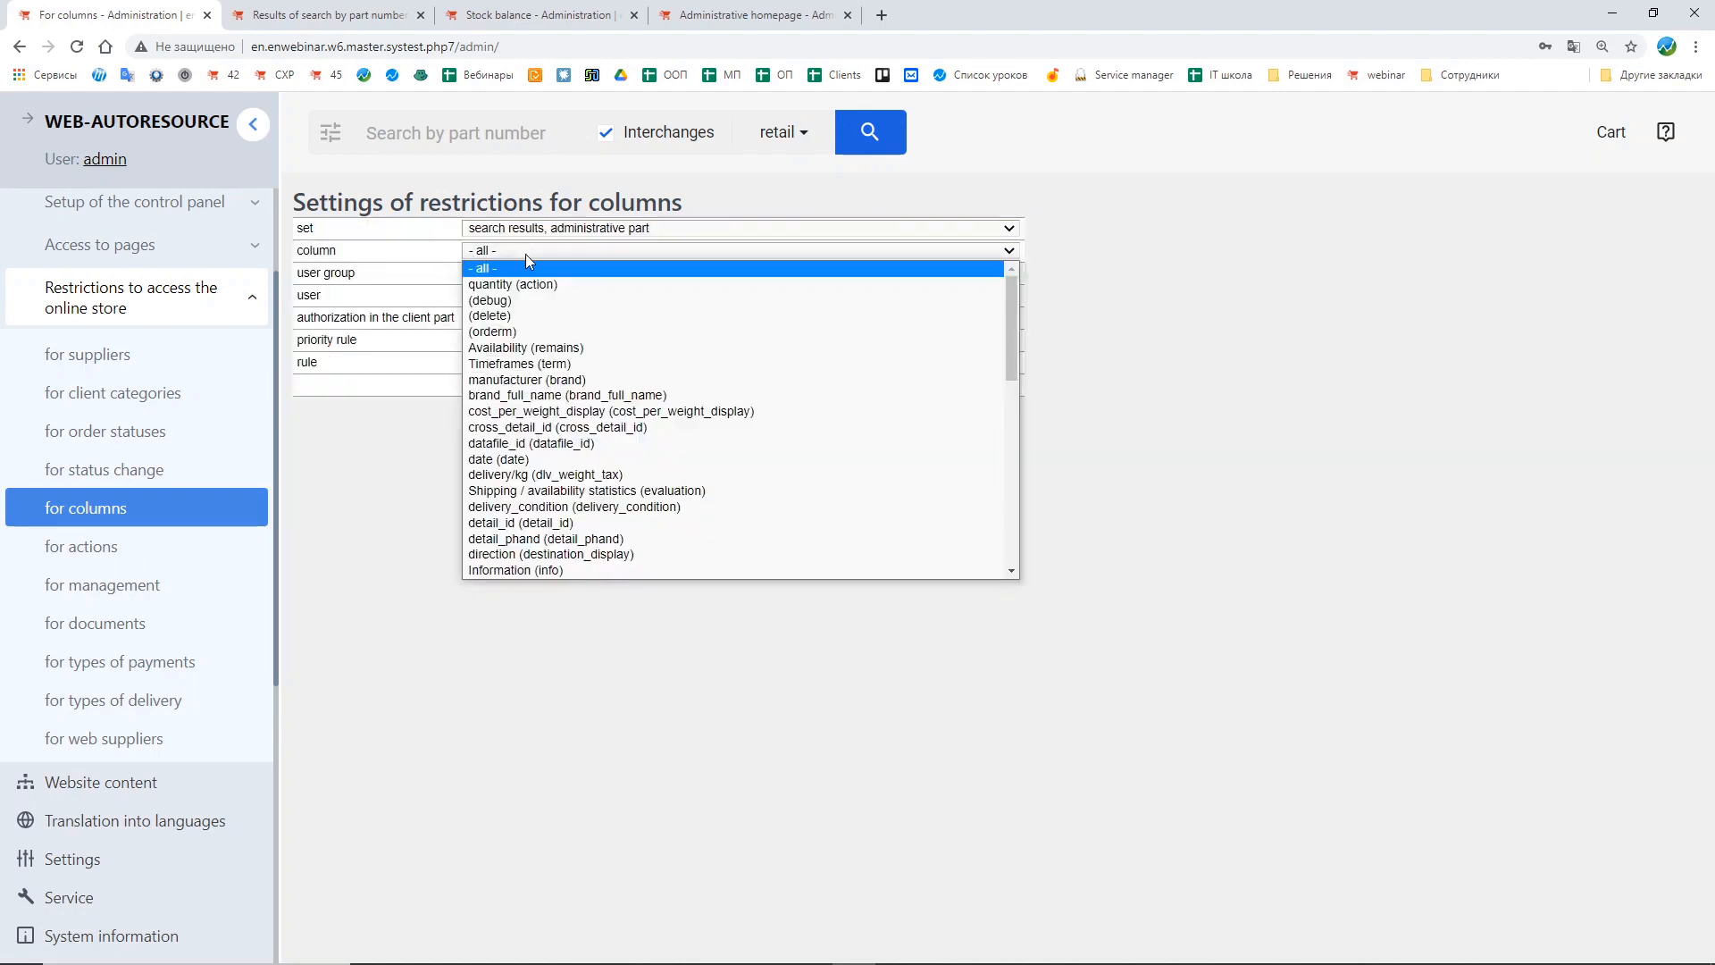
scroll(630, 350, down, 10)
scroll(630, 357, down, 3)
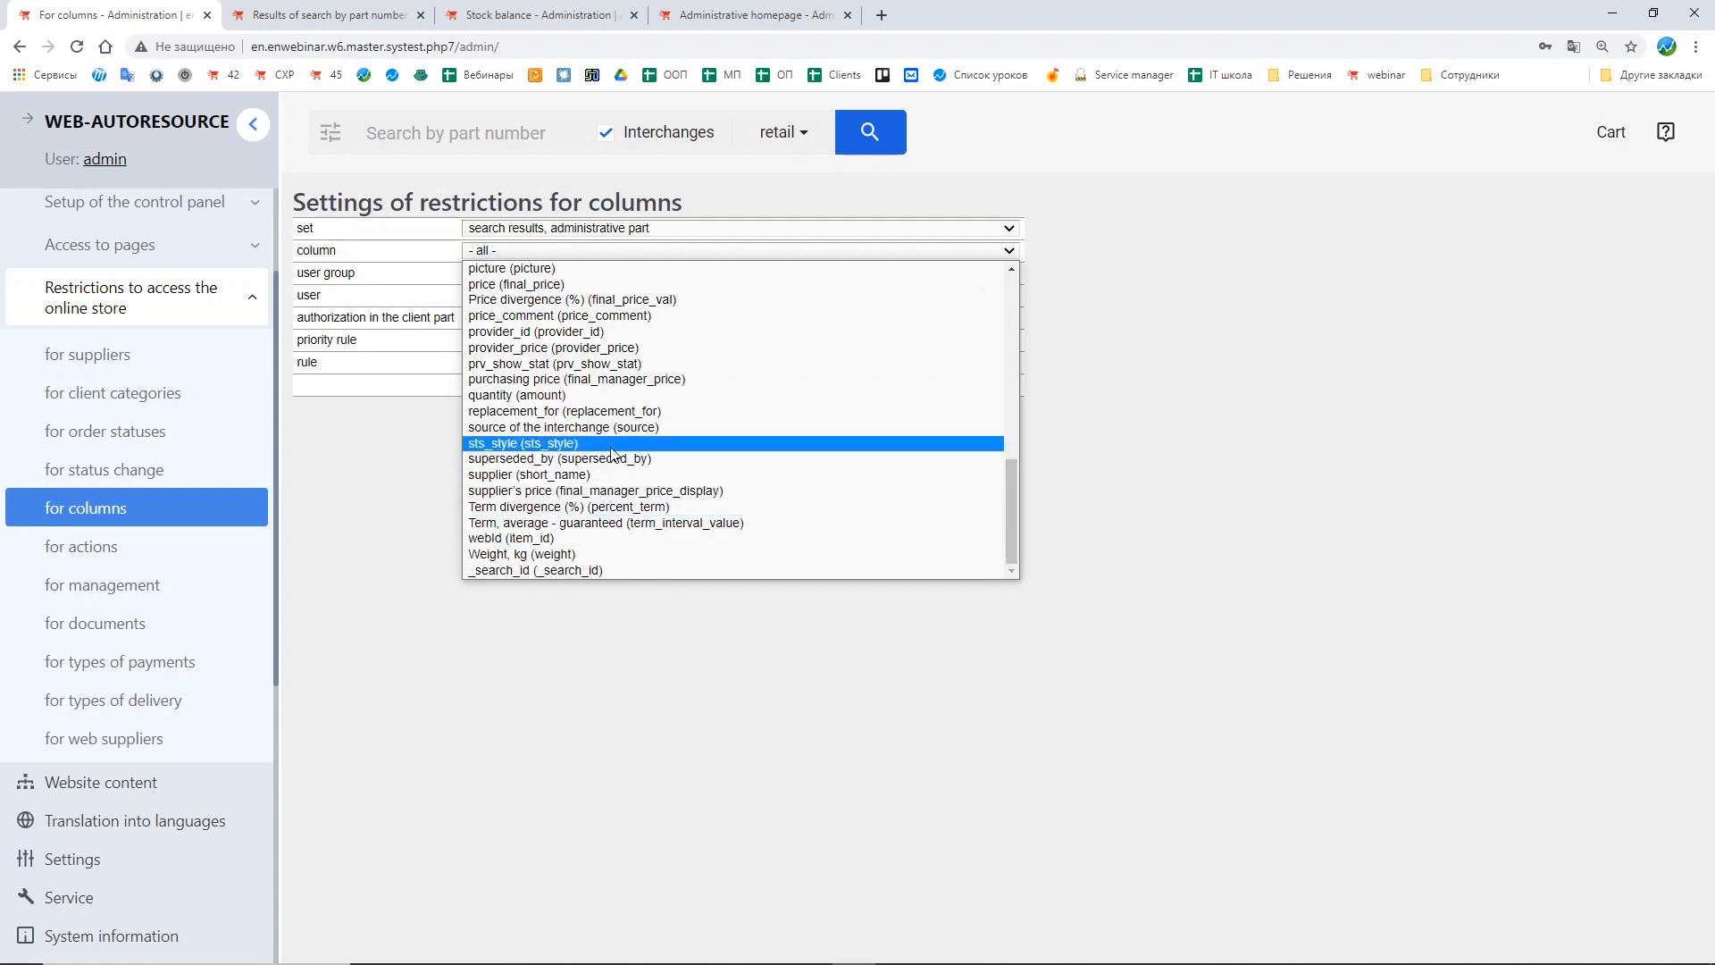
click(616, 491)
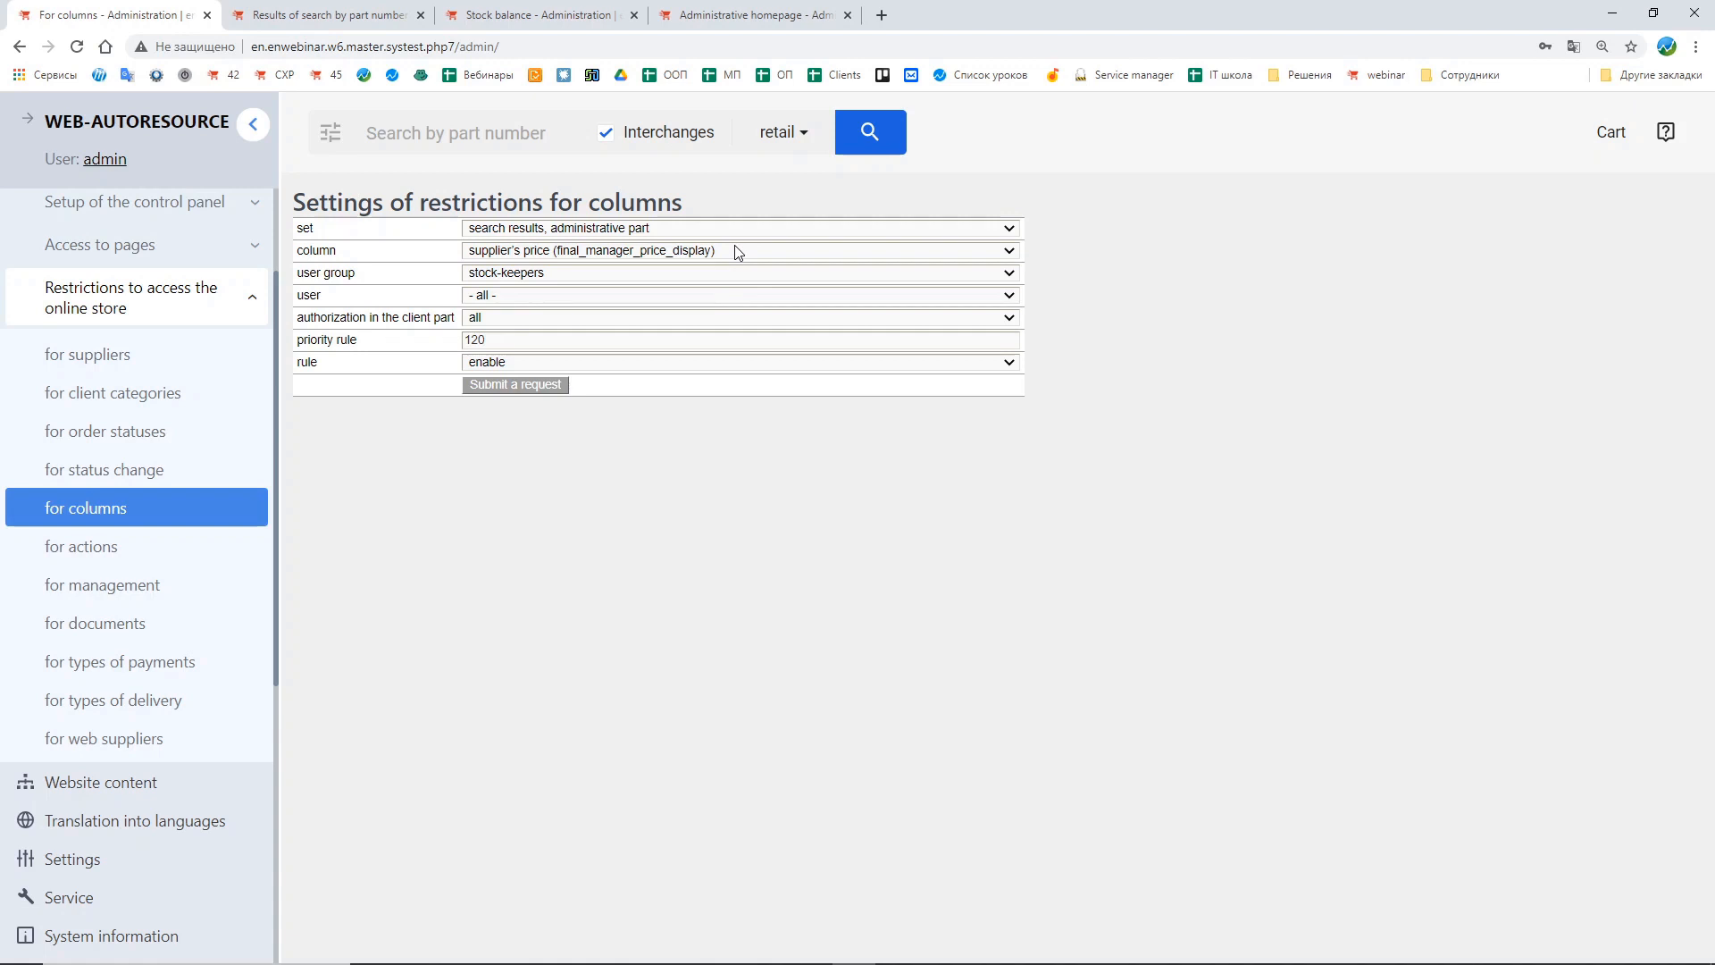
click(509, 365)
click(492, 393)
click(495, 386)
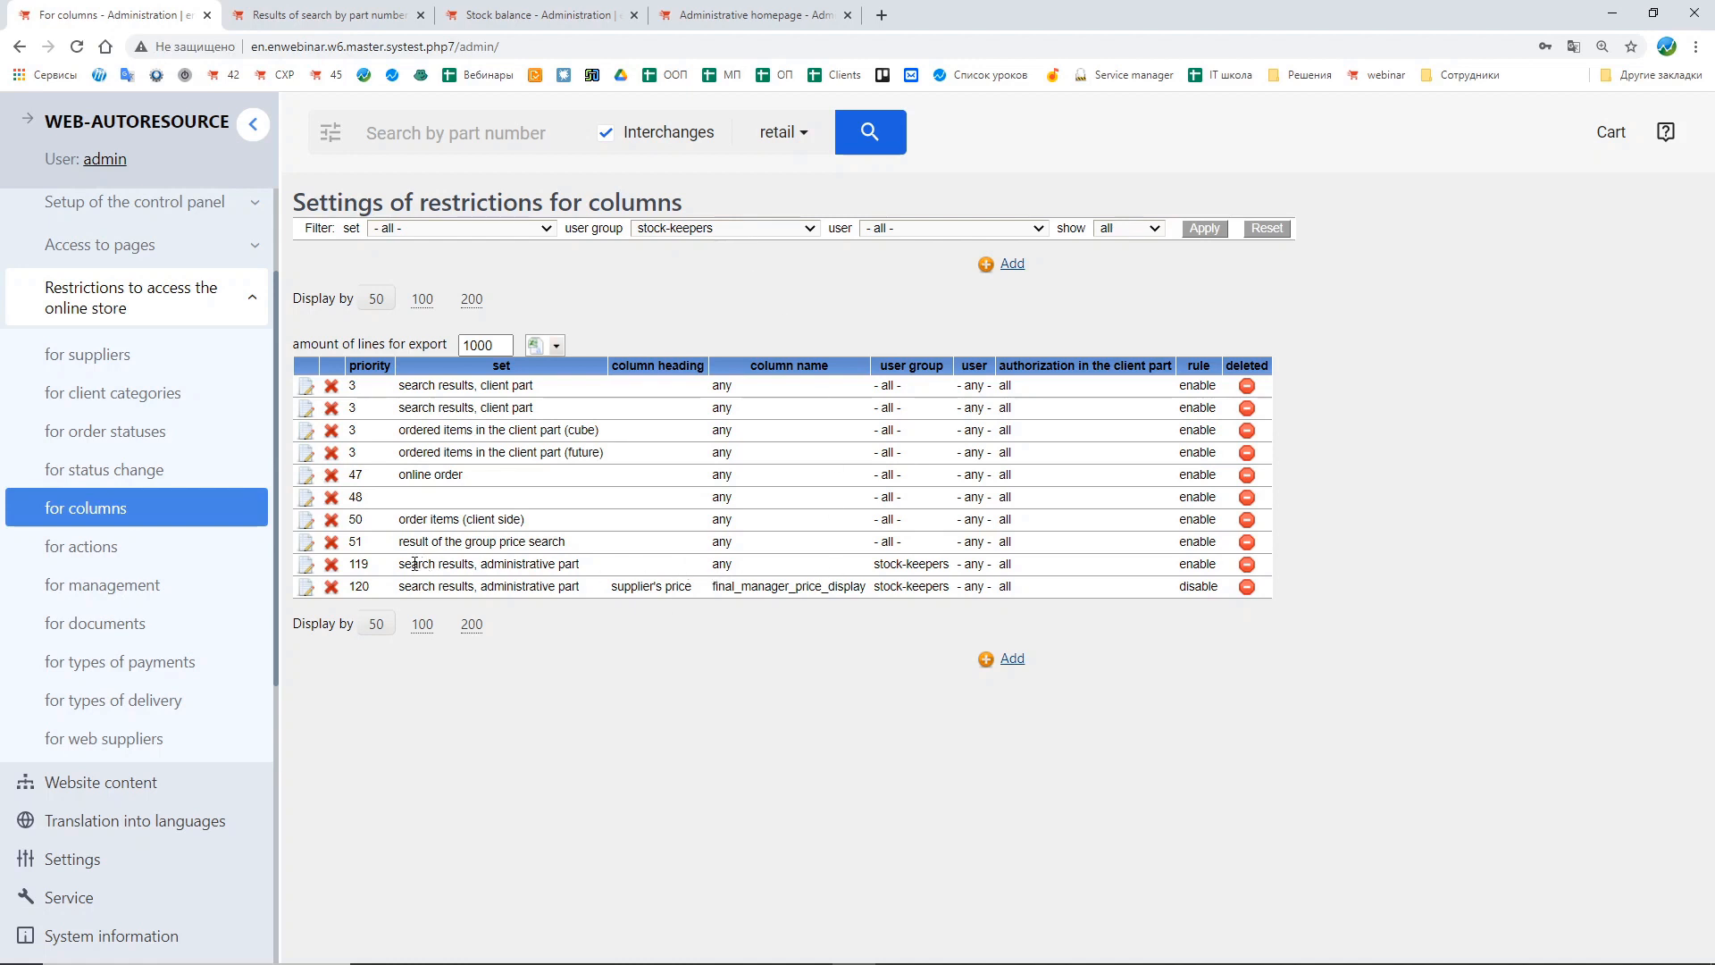
Step: Examine the two new stock-keepers column restrictions in the table
drag(415, 564, 663, 569)
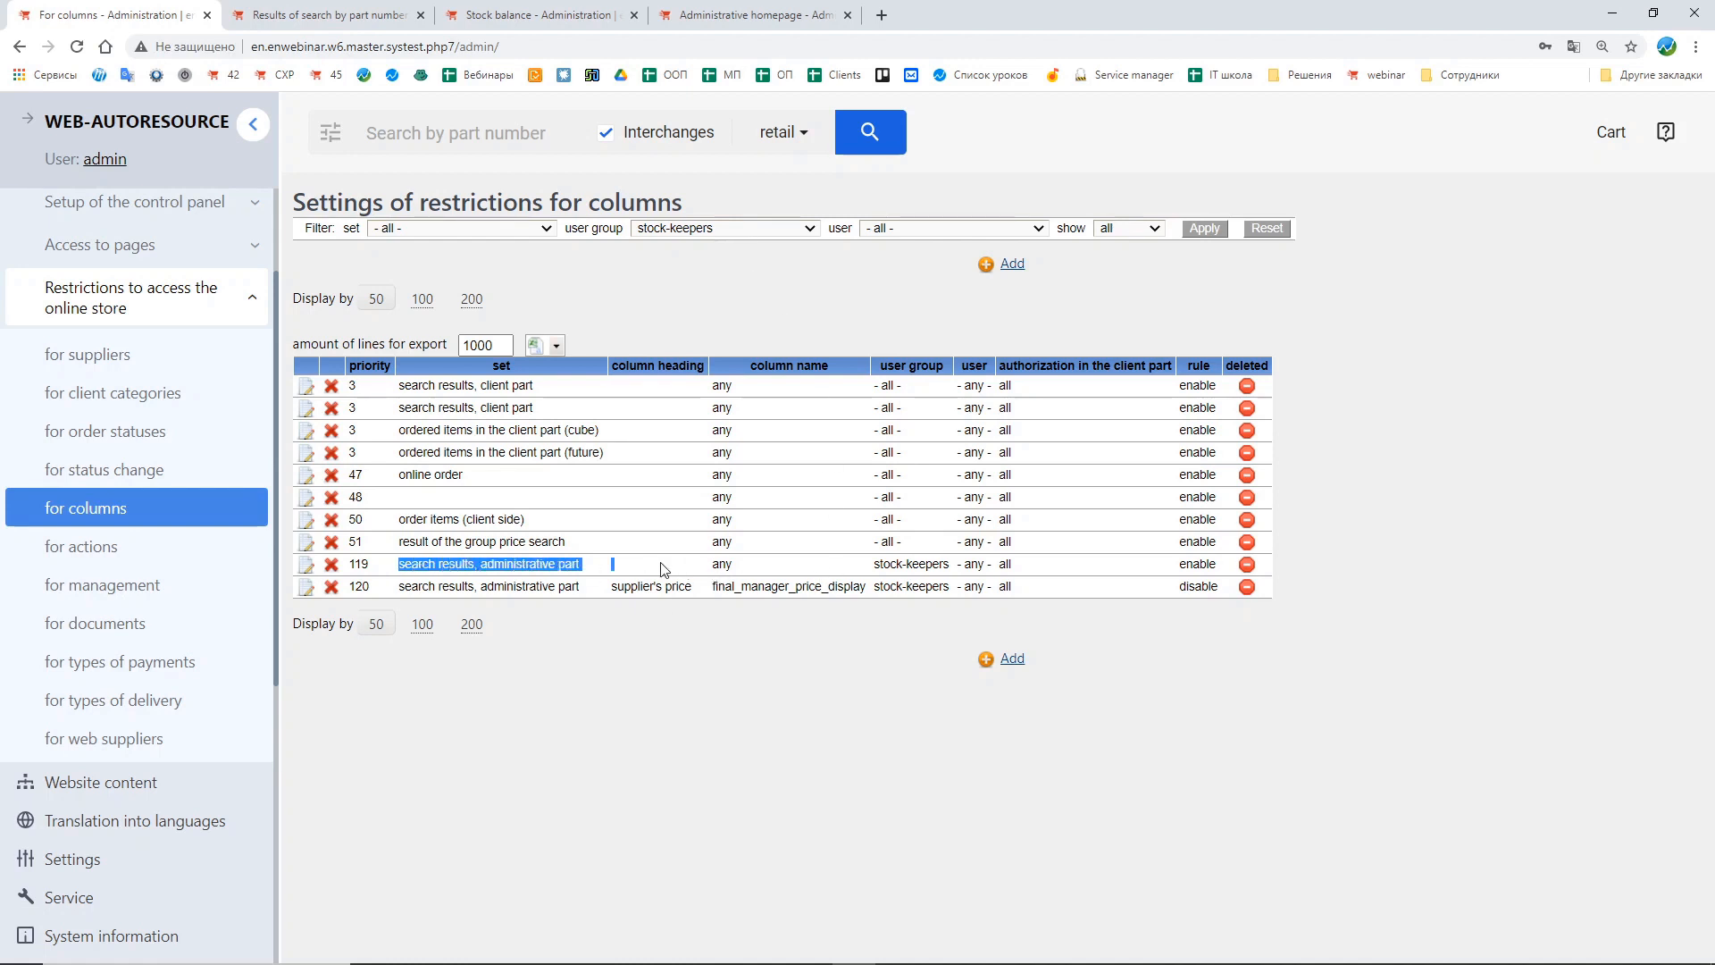
click(668, 568)
drag(615, 589, 701, 598)
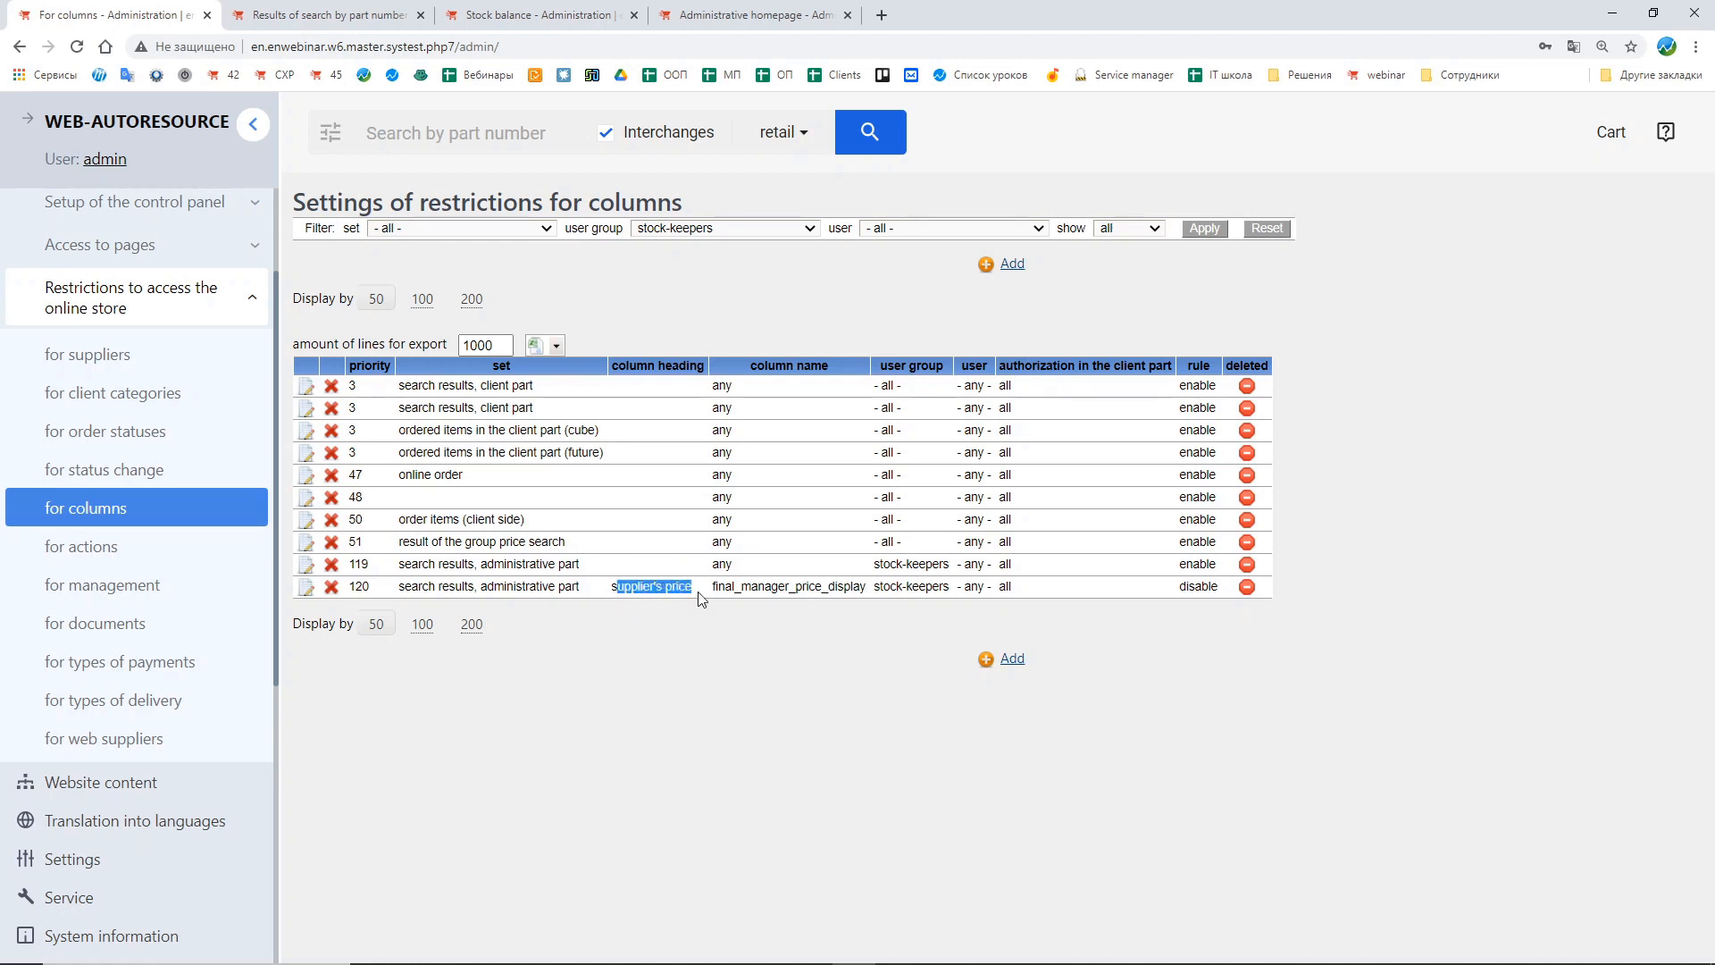
click(798, 691)
Step: Open the restrictions for suppliers, then the restrictions for client categories
click(190, 360)
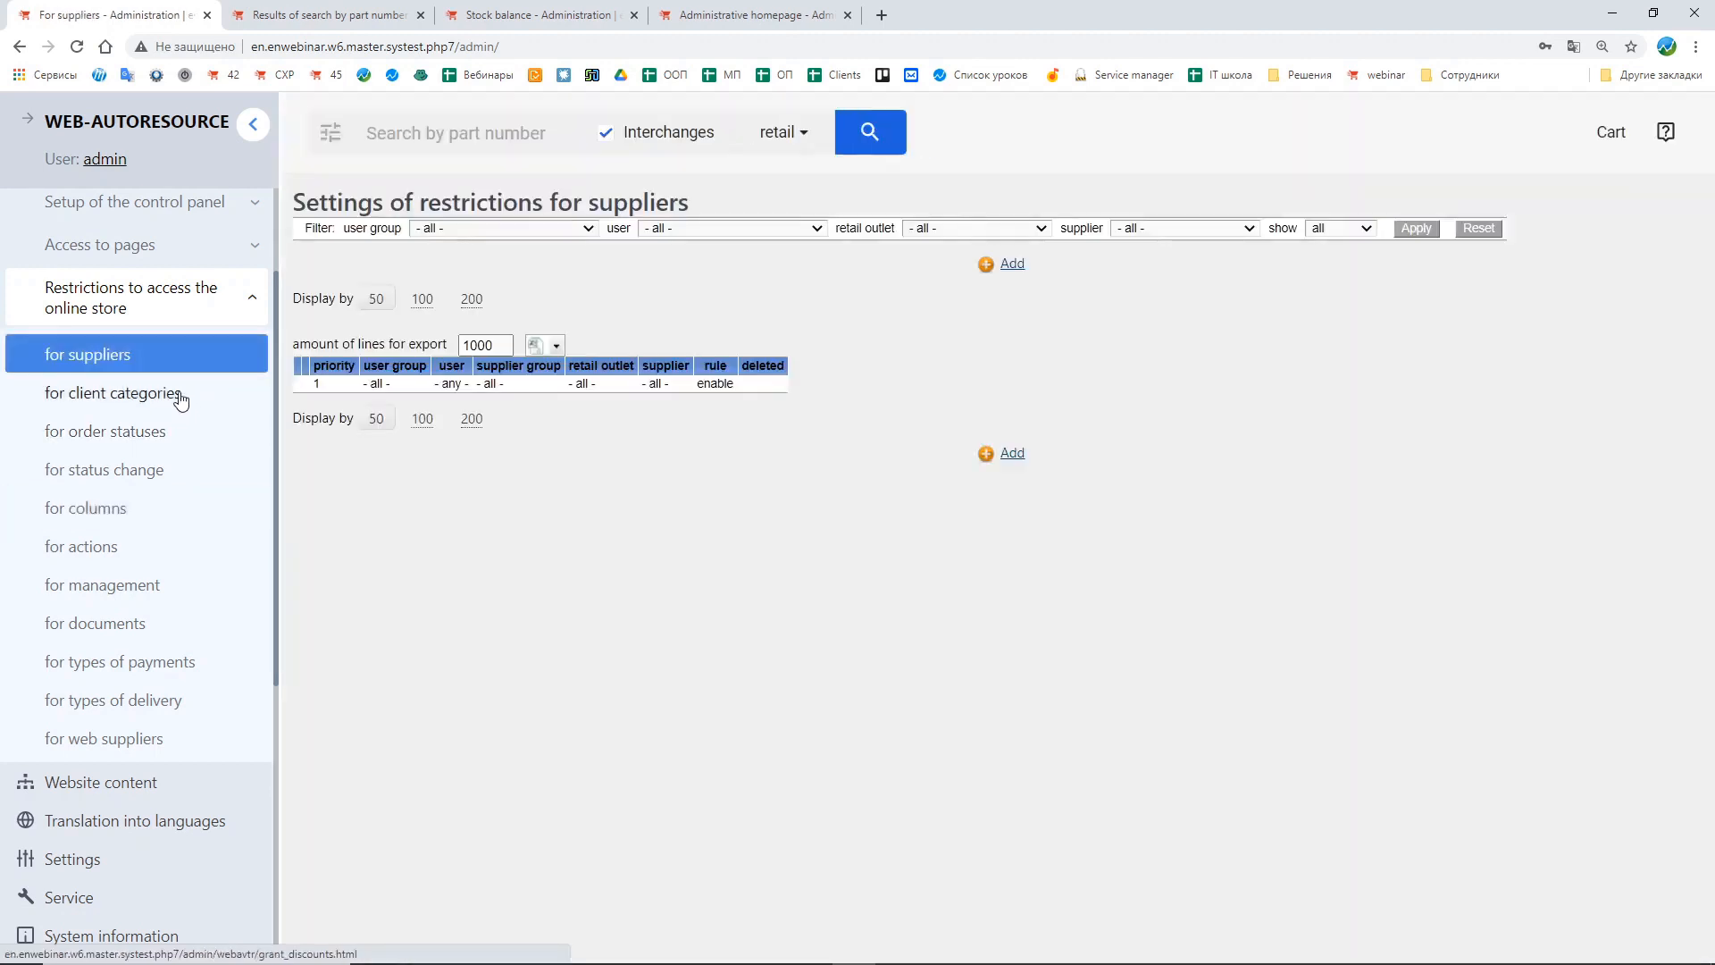
click(178, 396)
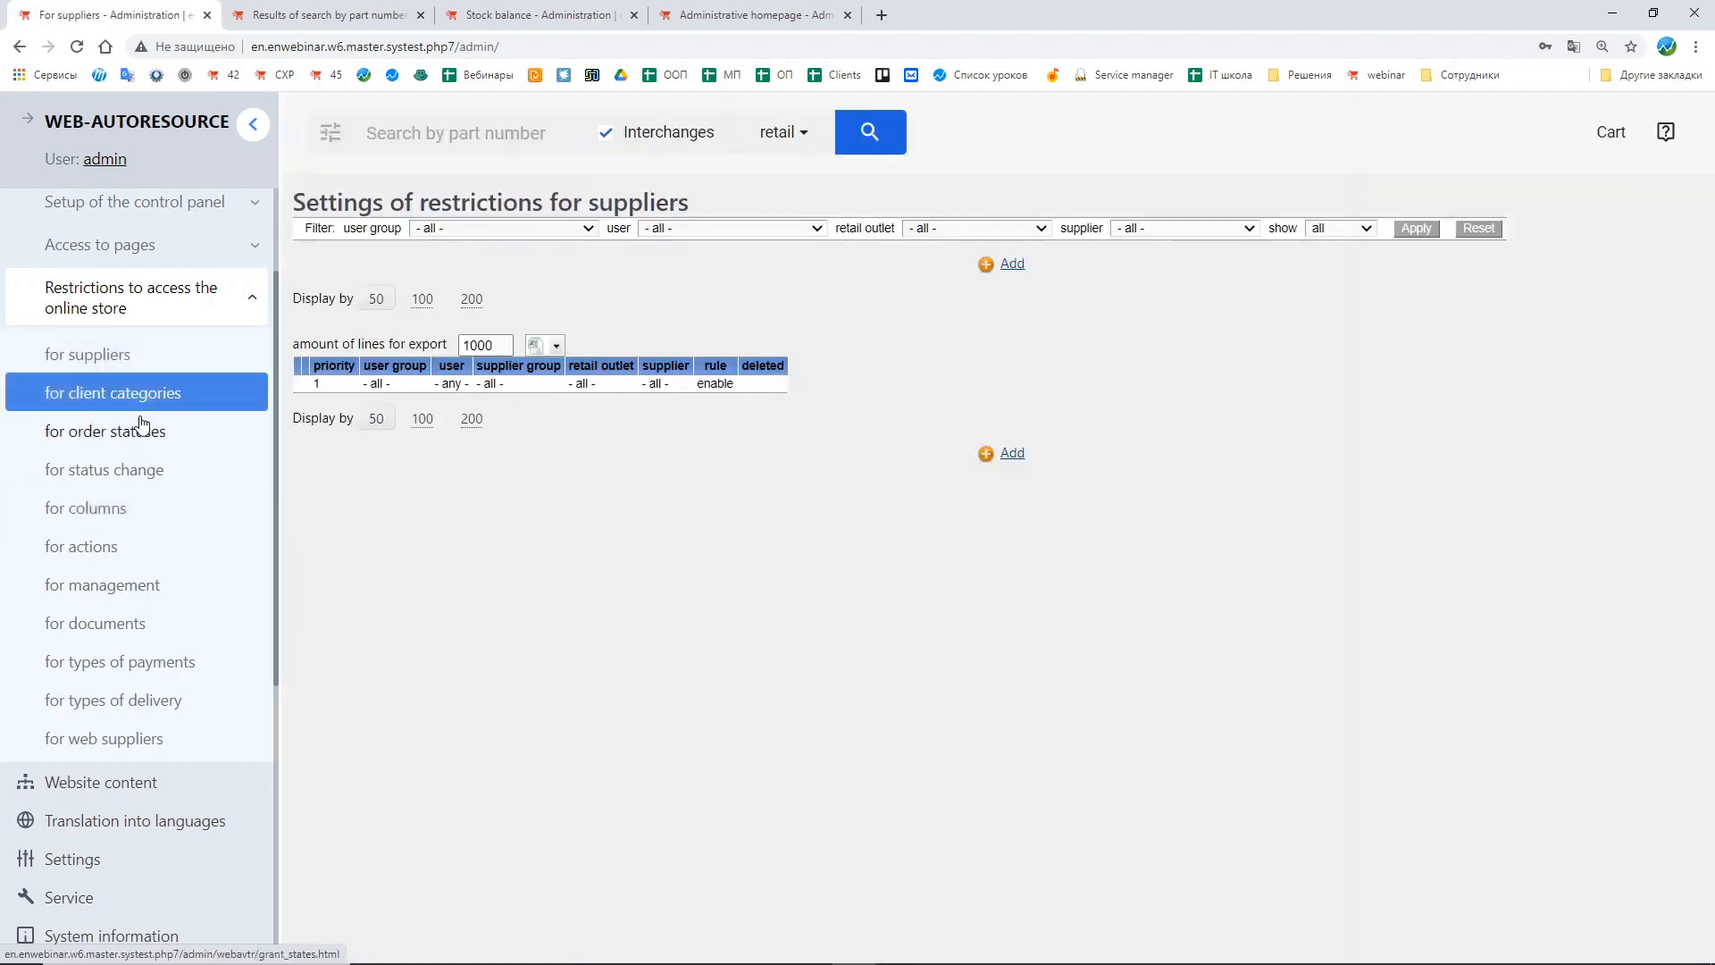
Step: Open the restrictions for order statuses and for status change
click(147, 434)
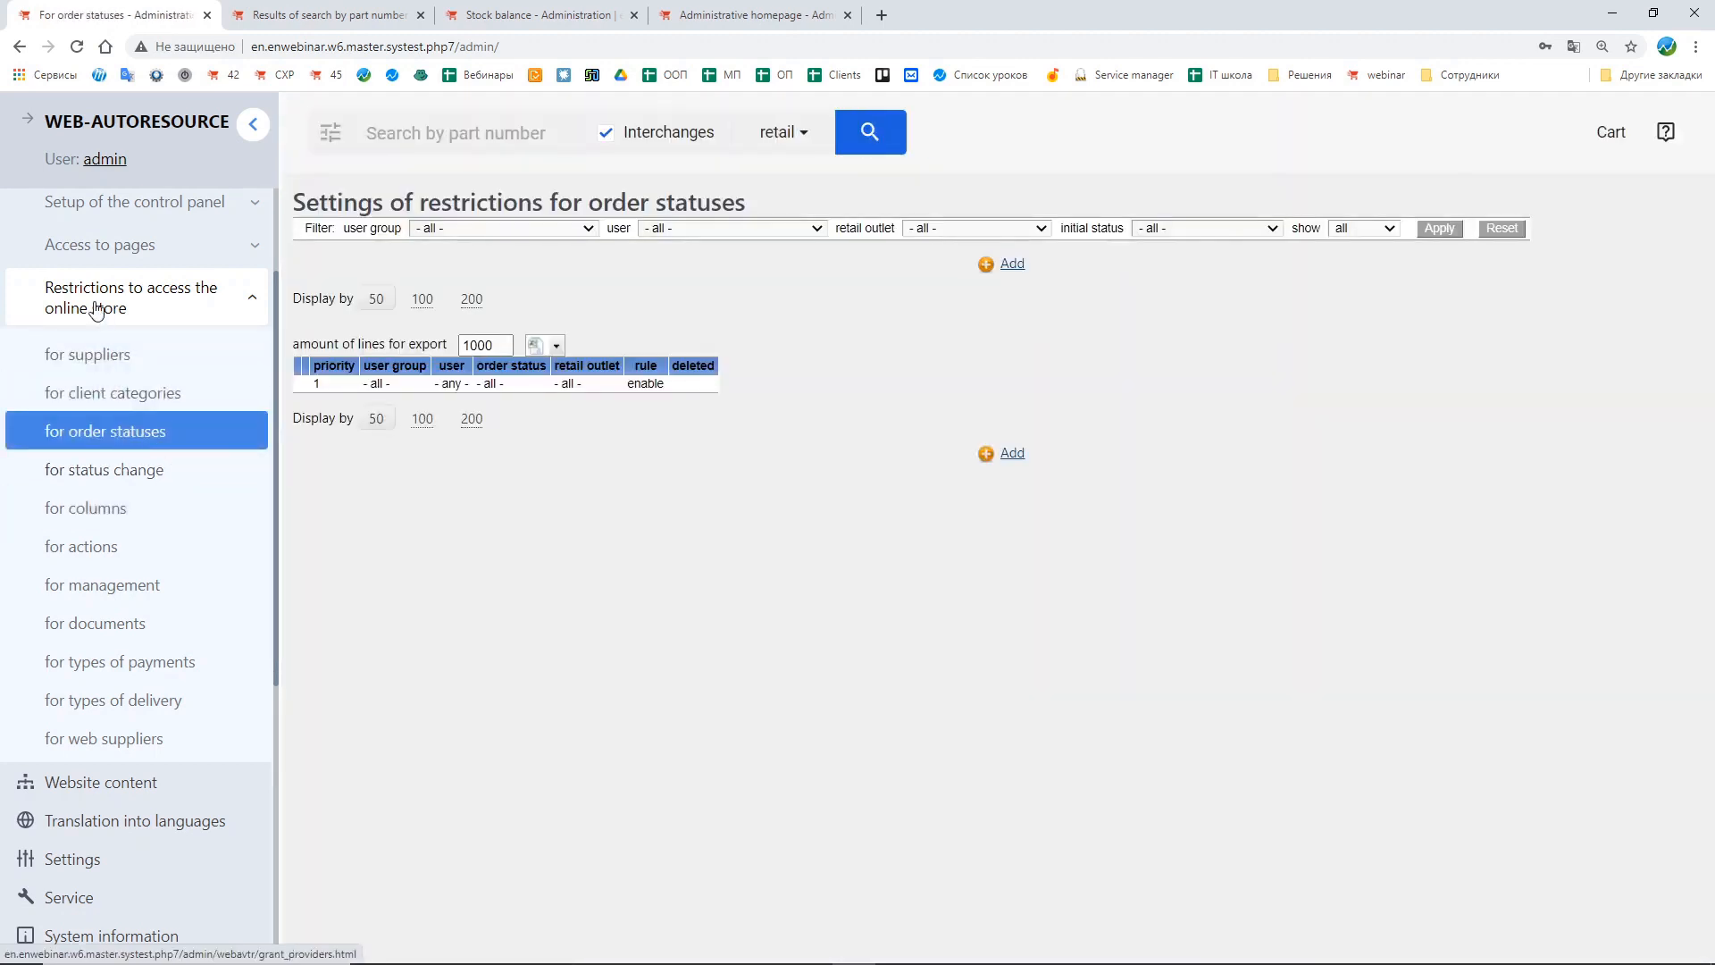
click(138, 473)
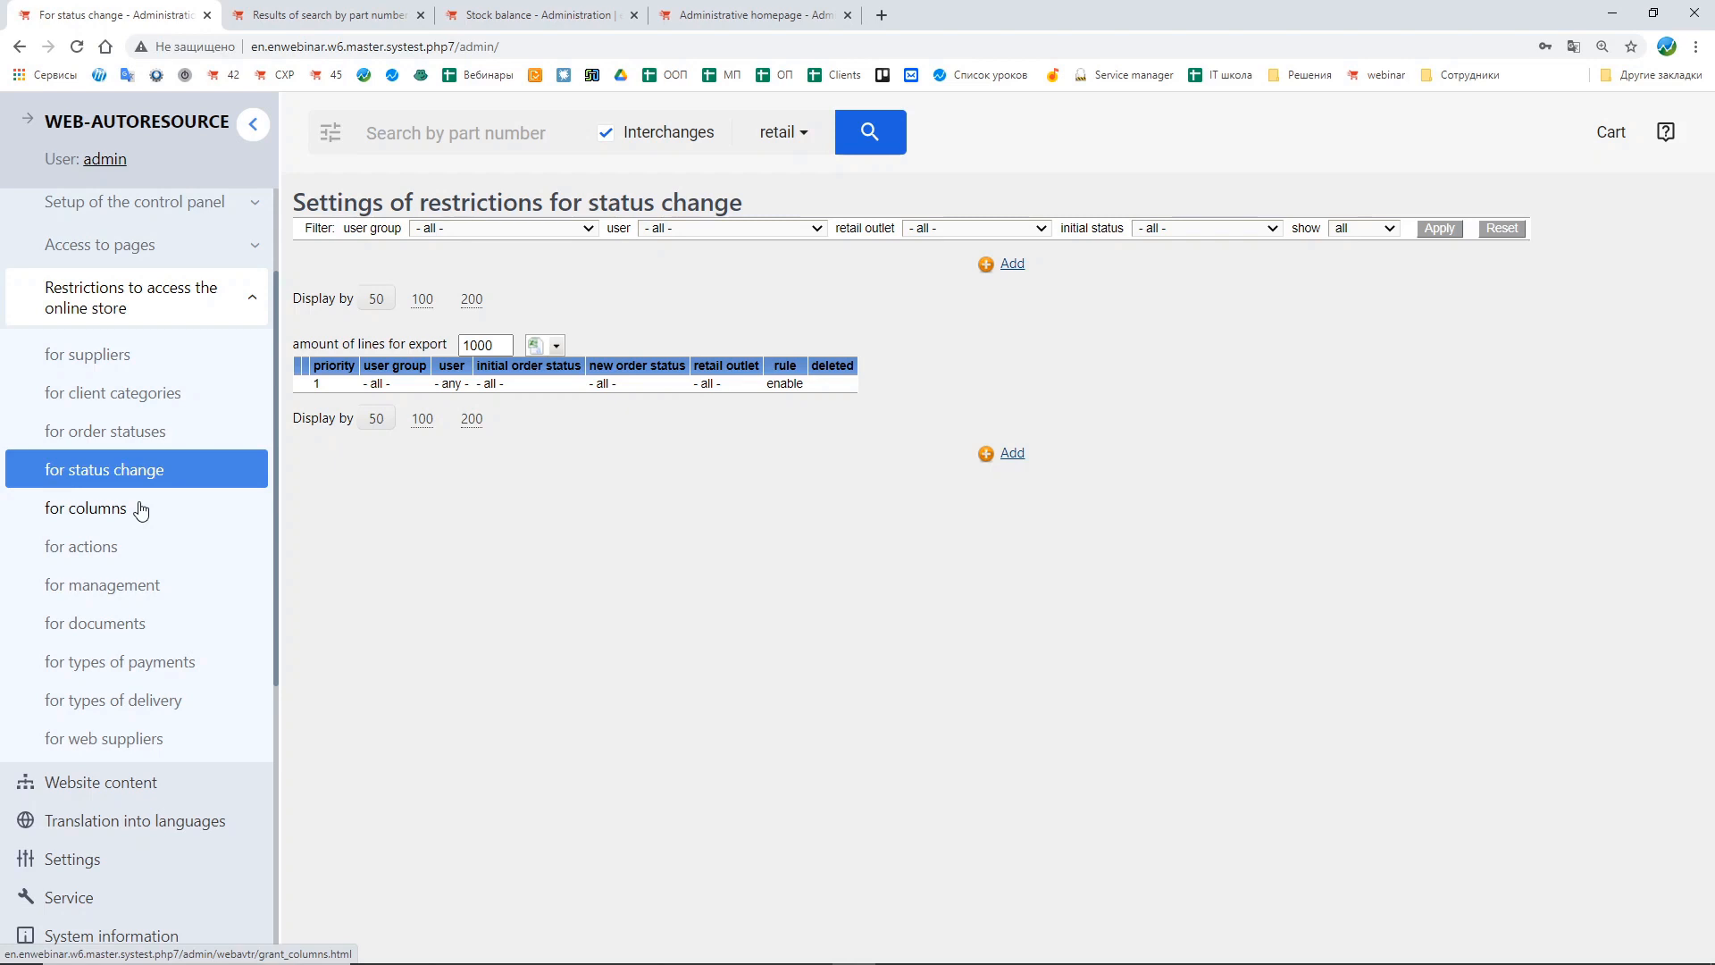
click(199, 304)
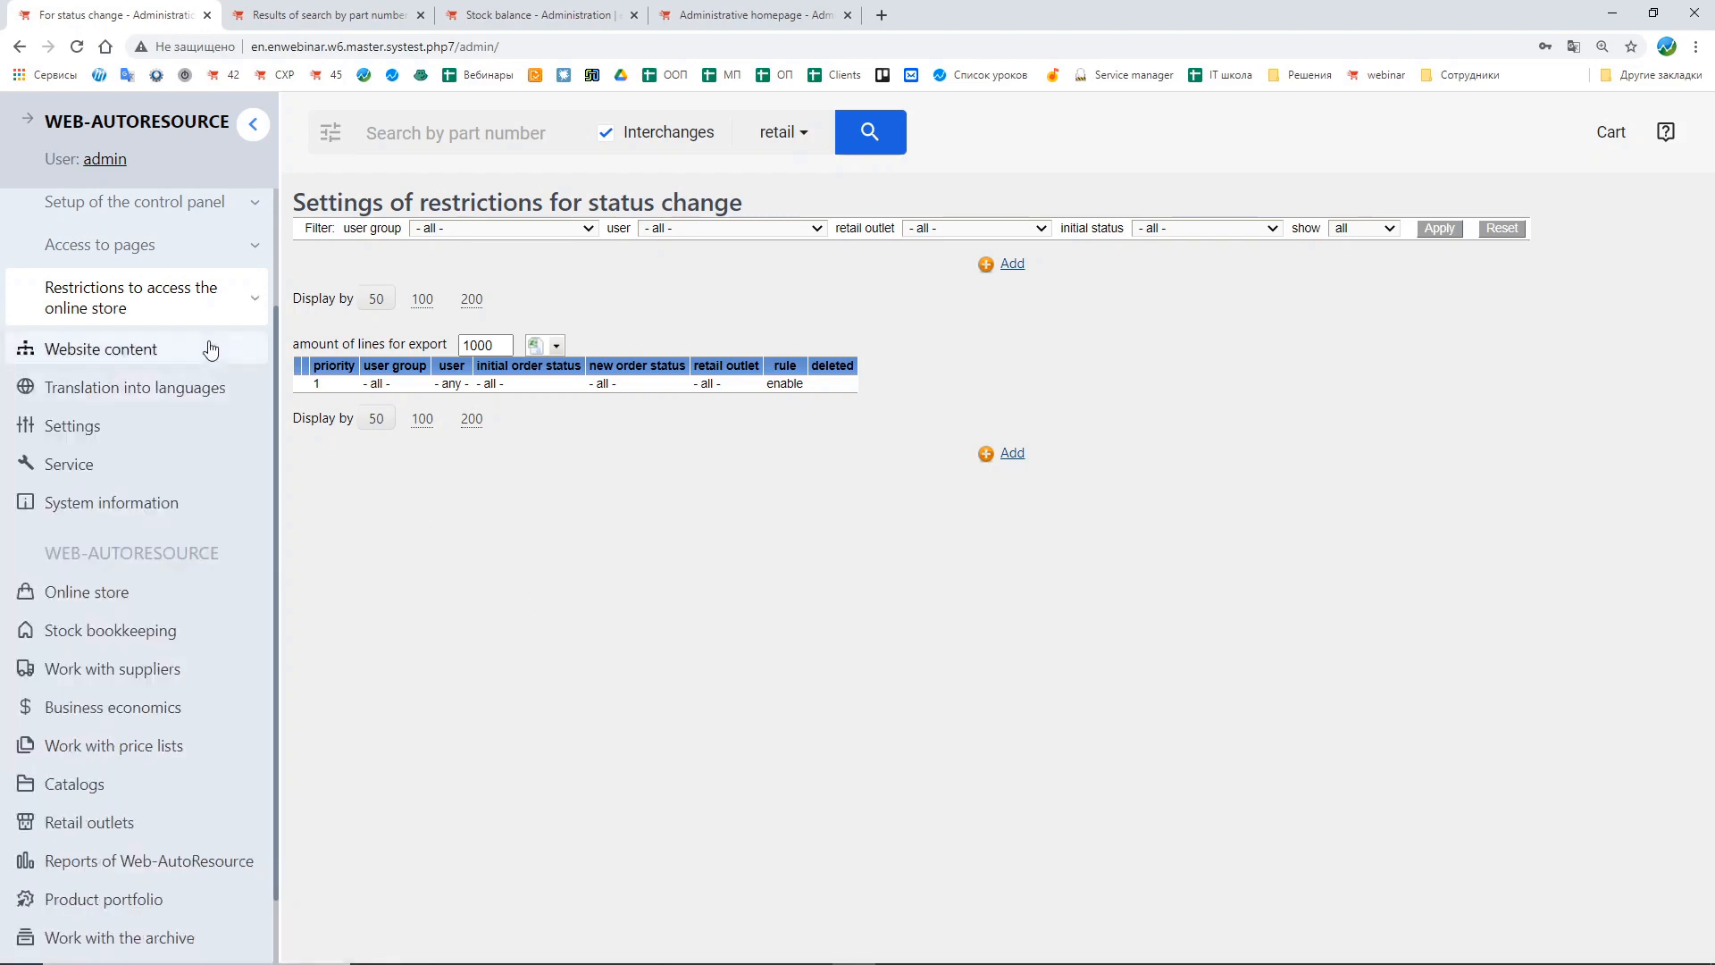
Step: Add a new user with login sklad in the stock-keepers group, entering the employee's full name, and submit it
scroll(234, 410, up, 2)
click(159, 314)
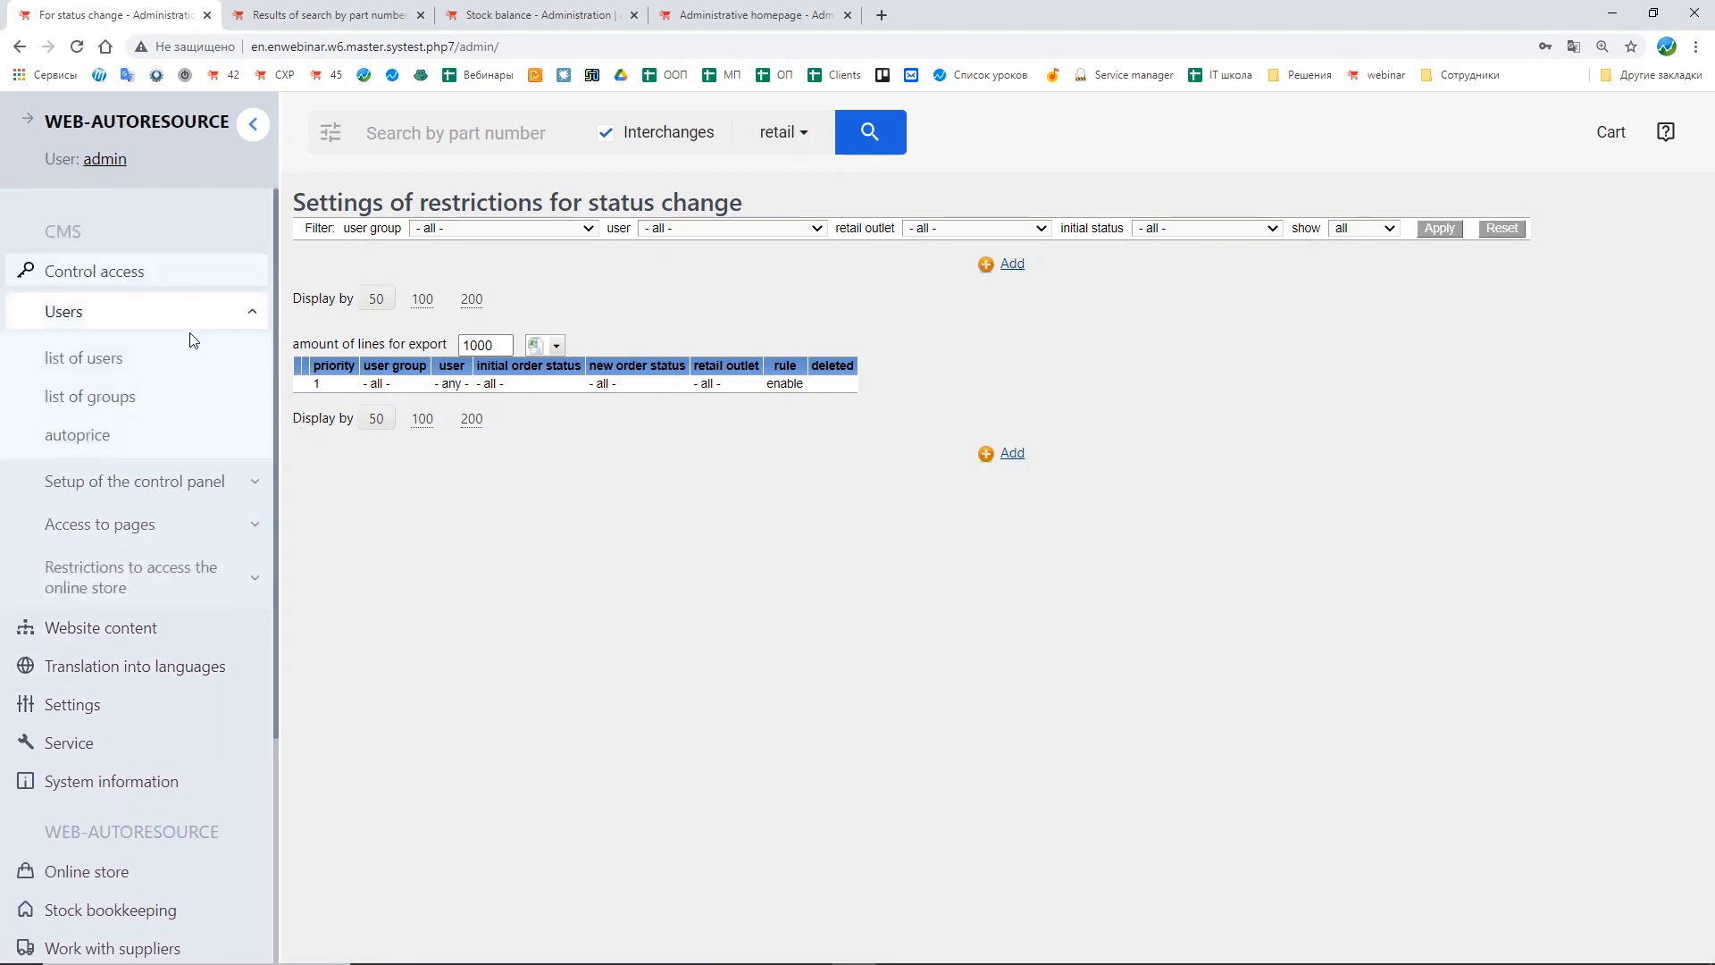
click(156, 374)
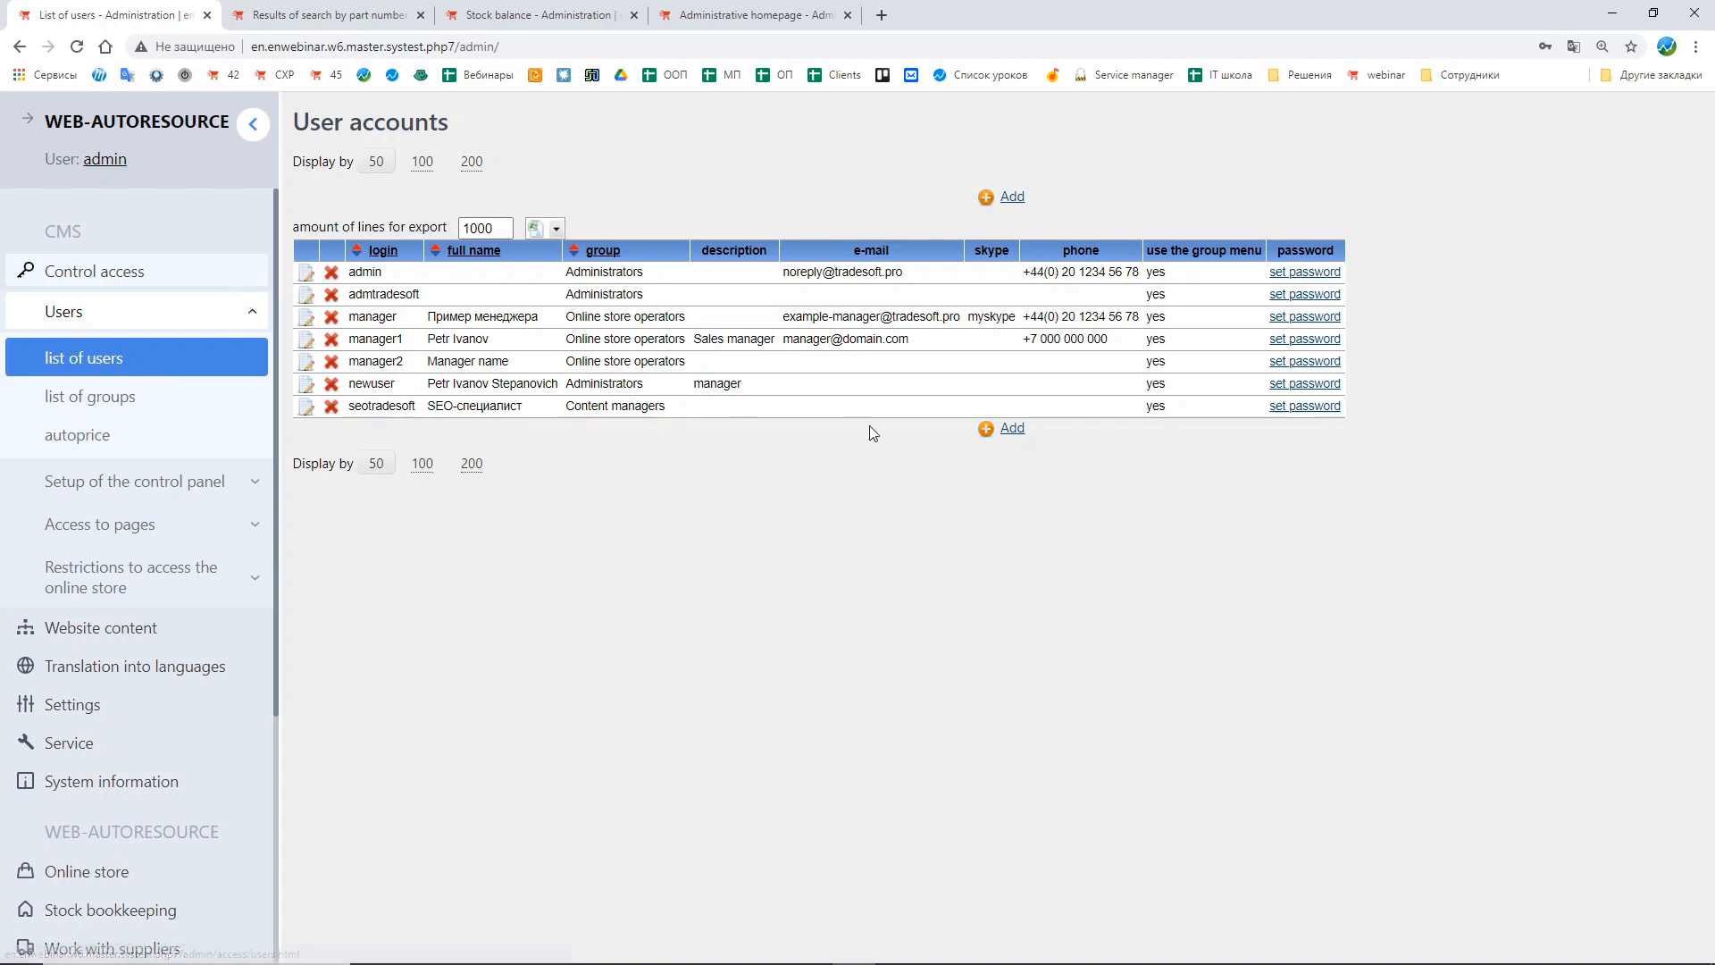
click(1008, 429)
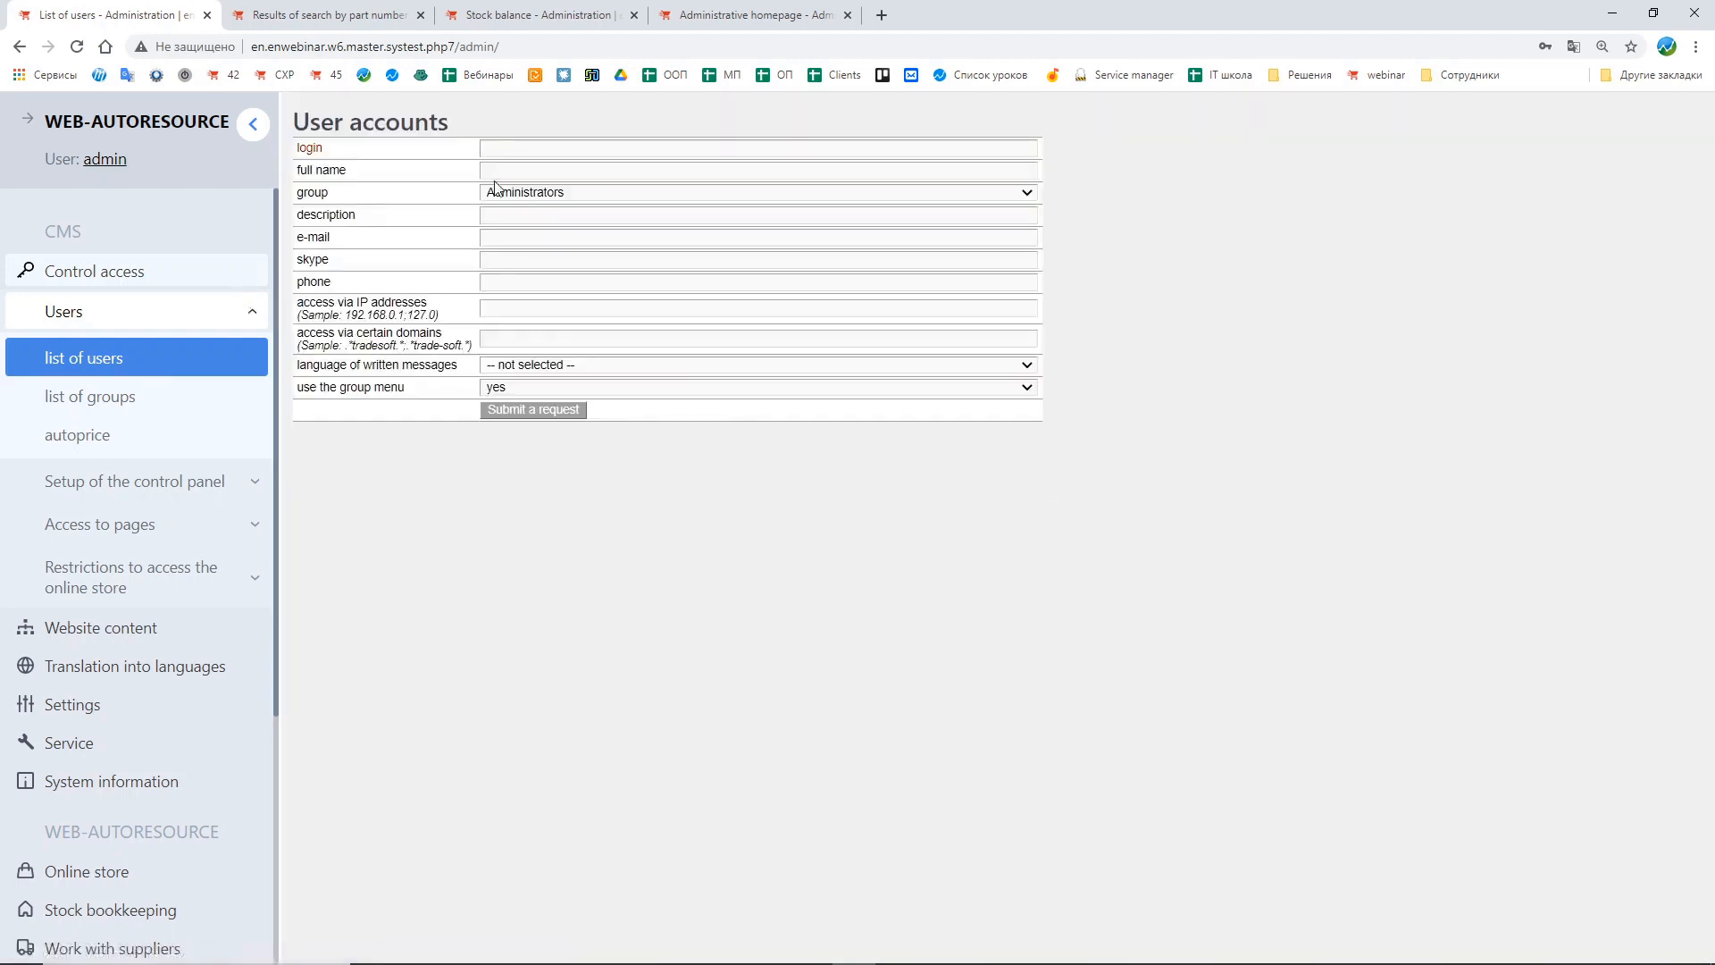
click(541, 193)
click(516, 307)
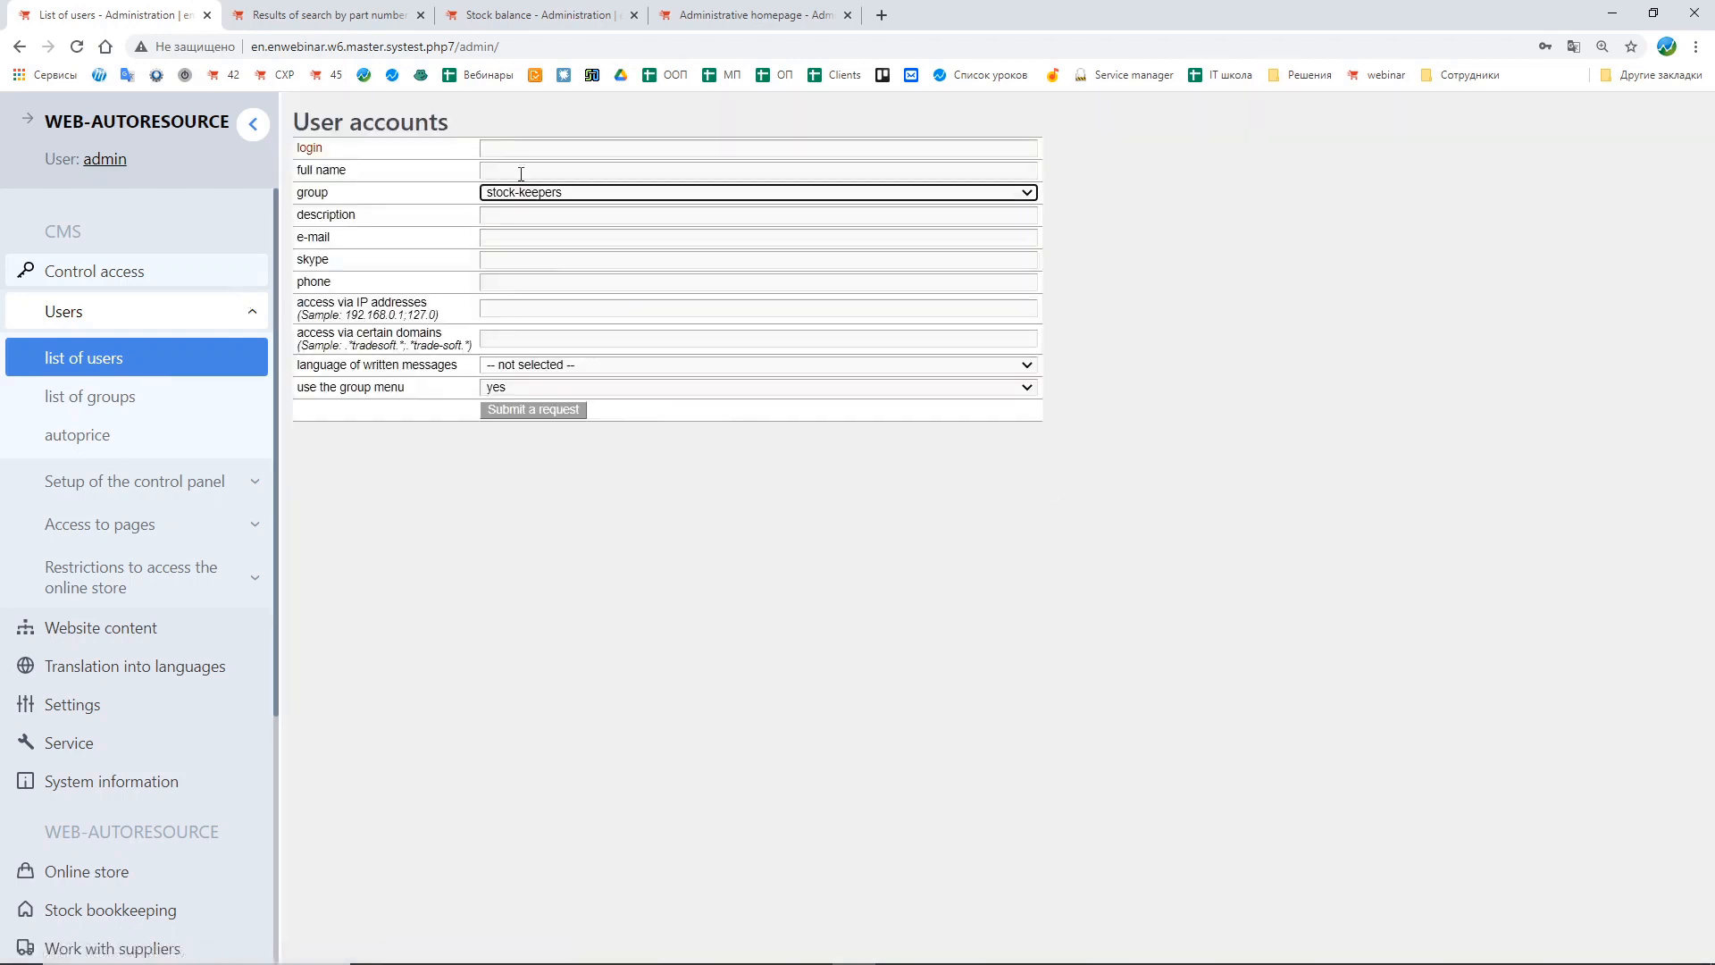
click(515, 145)
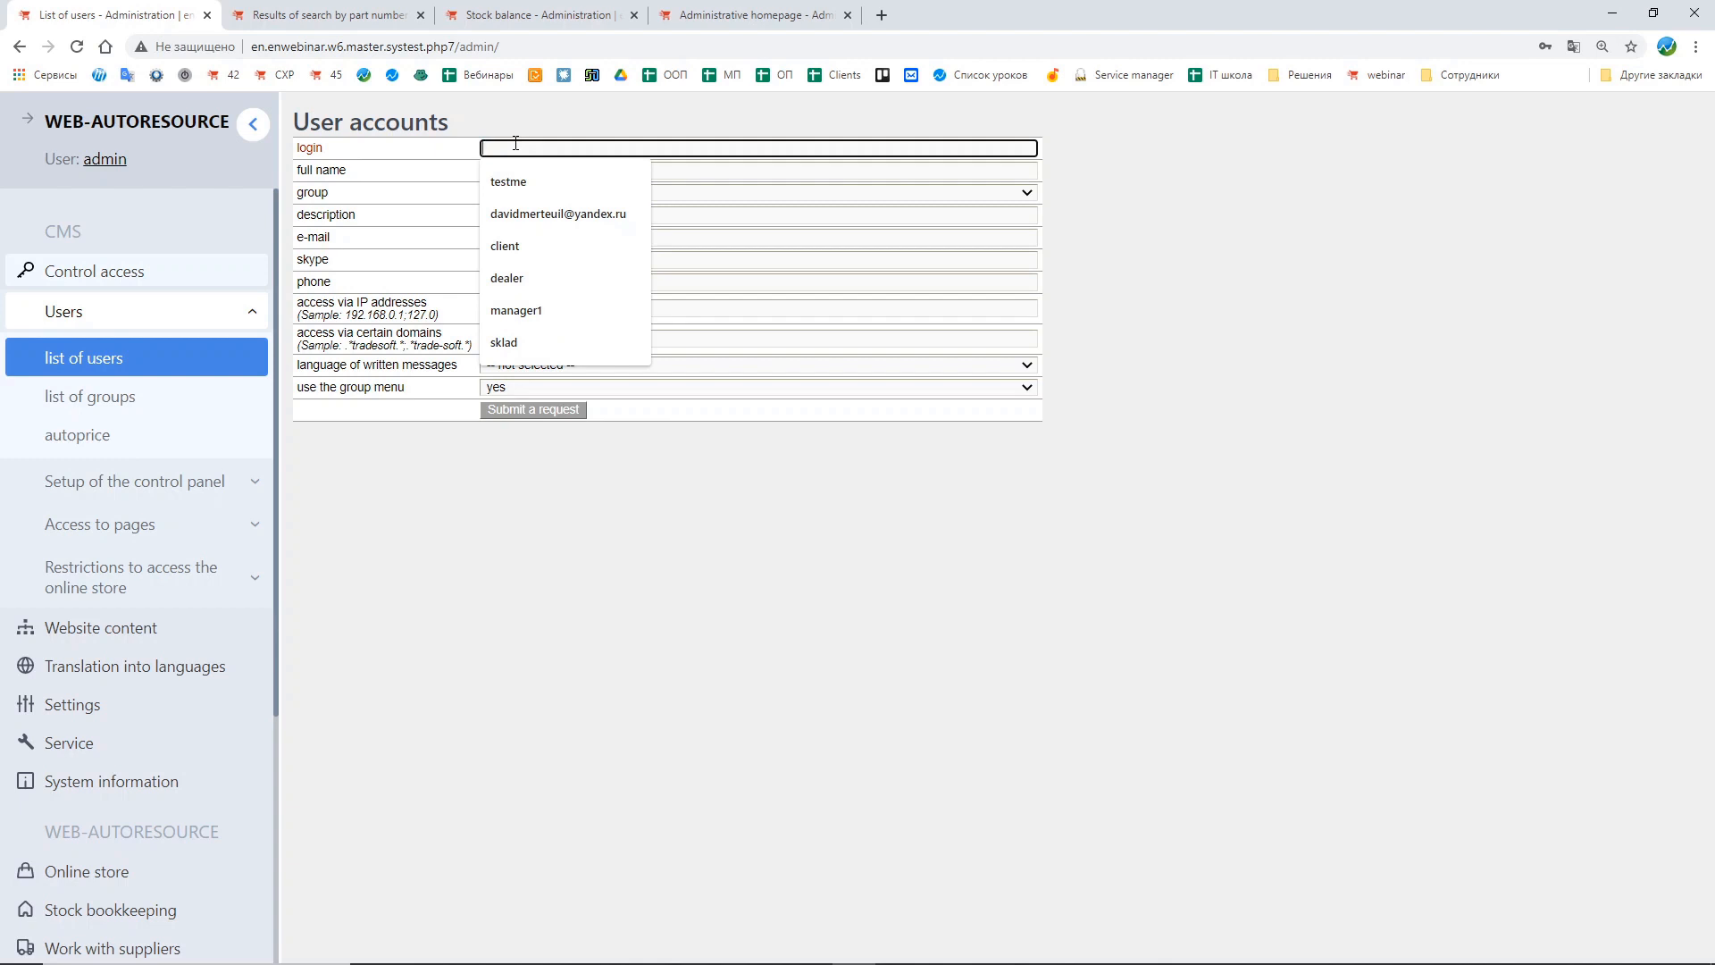
text(sklad)
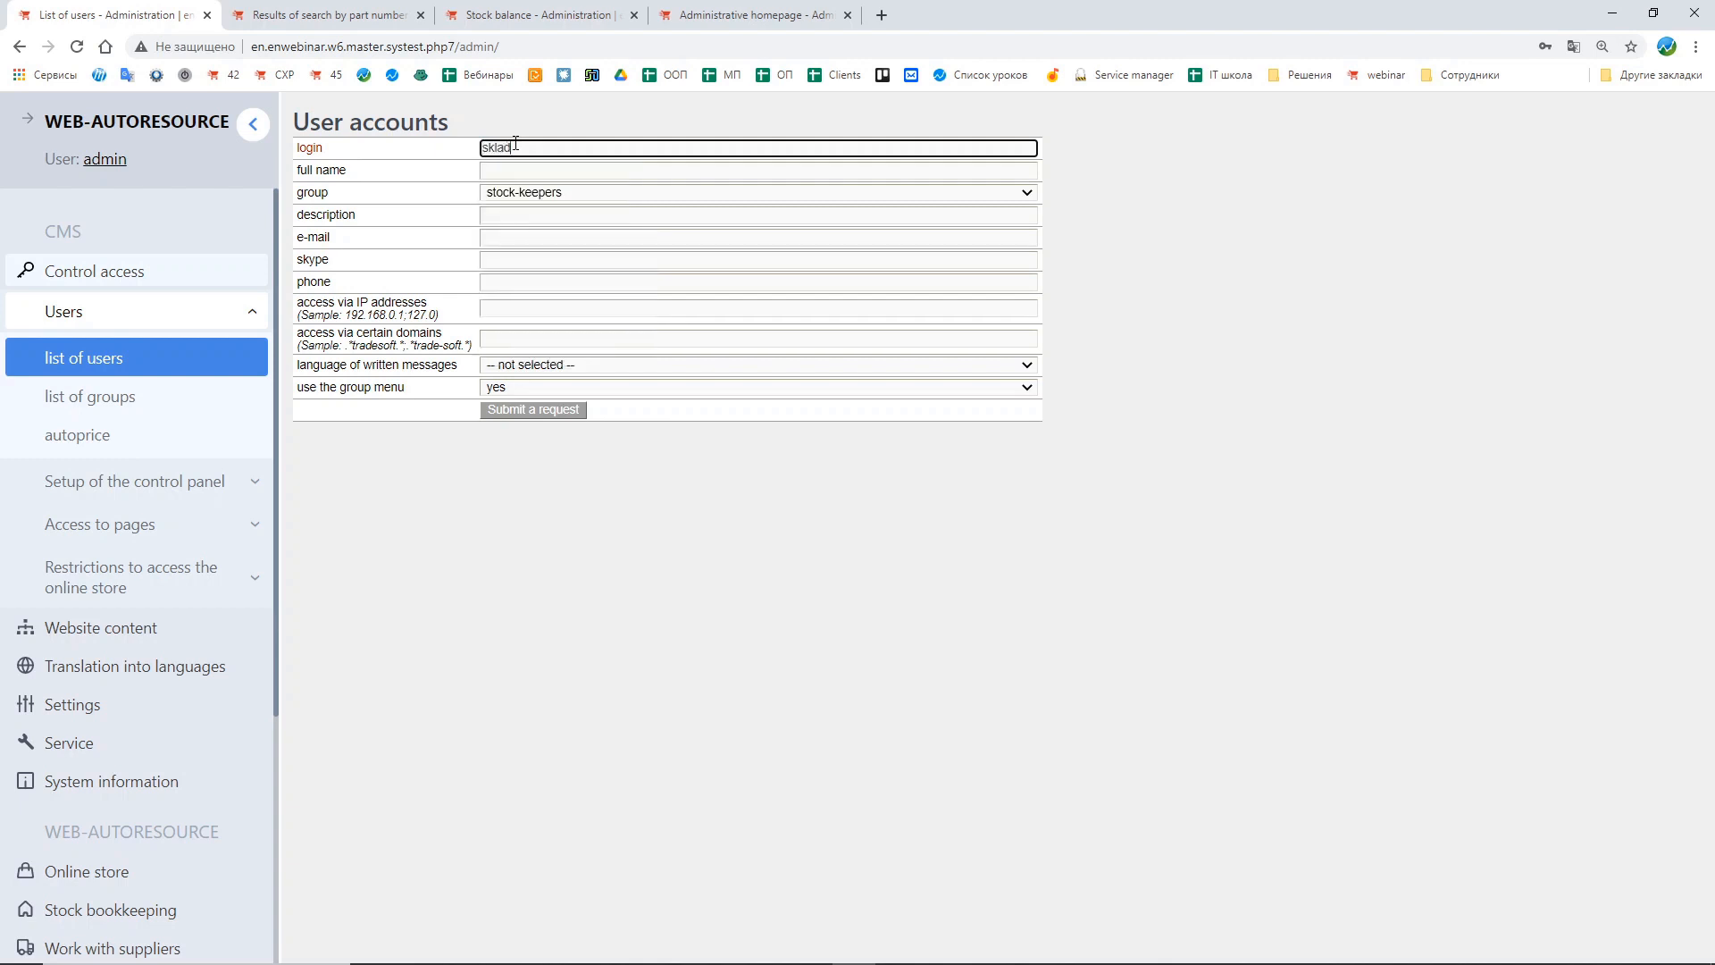
click(483, 171)
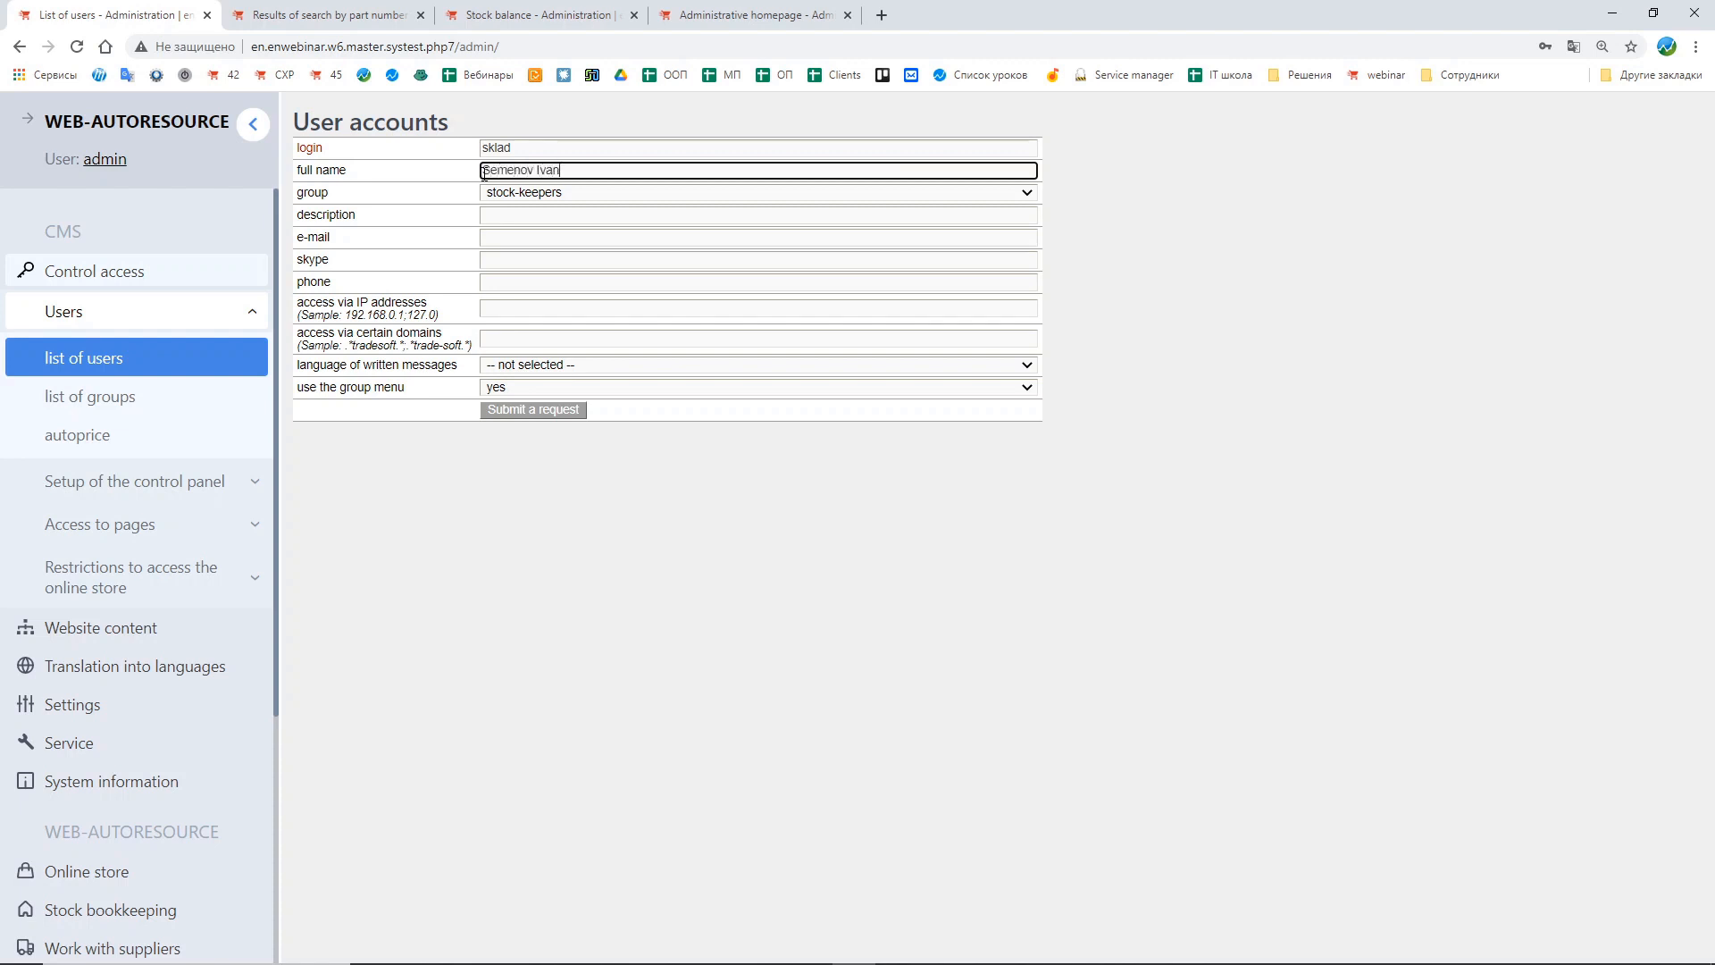
click(435, 238)
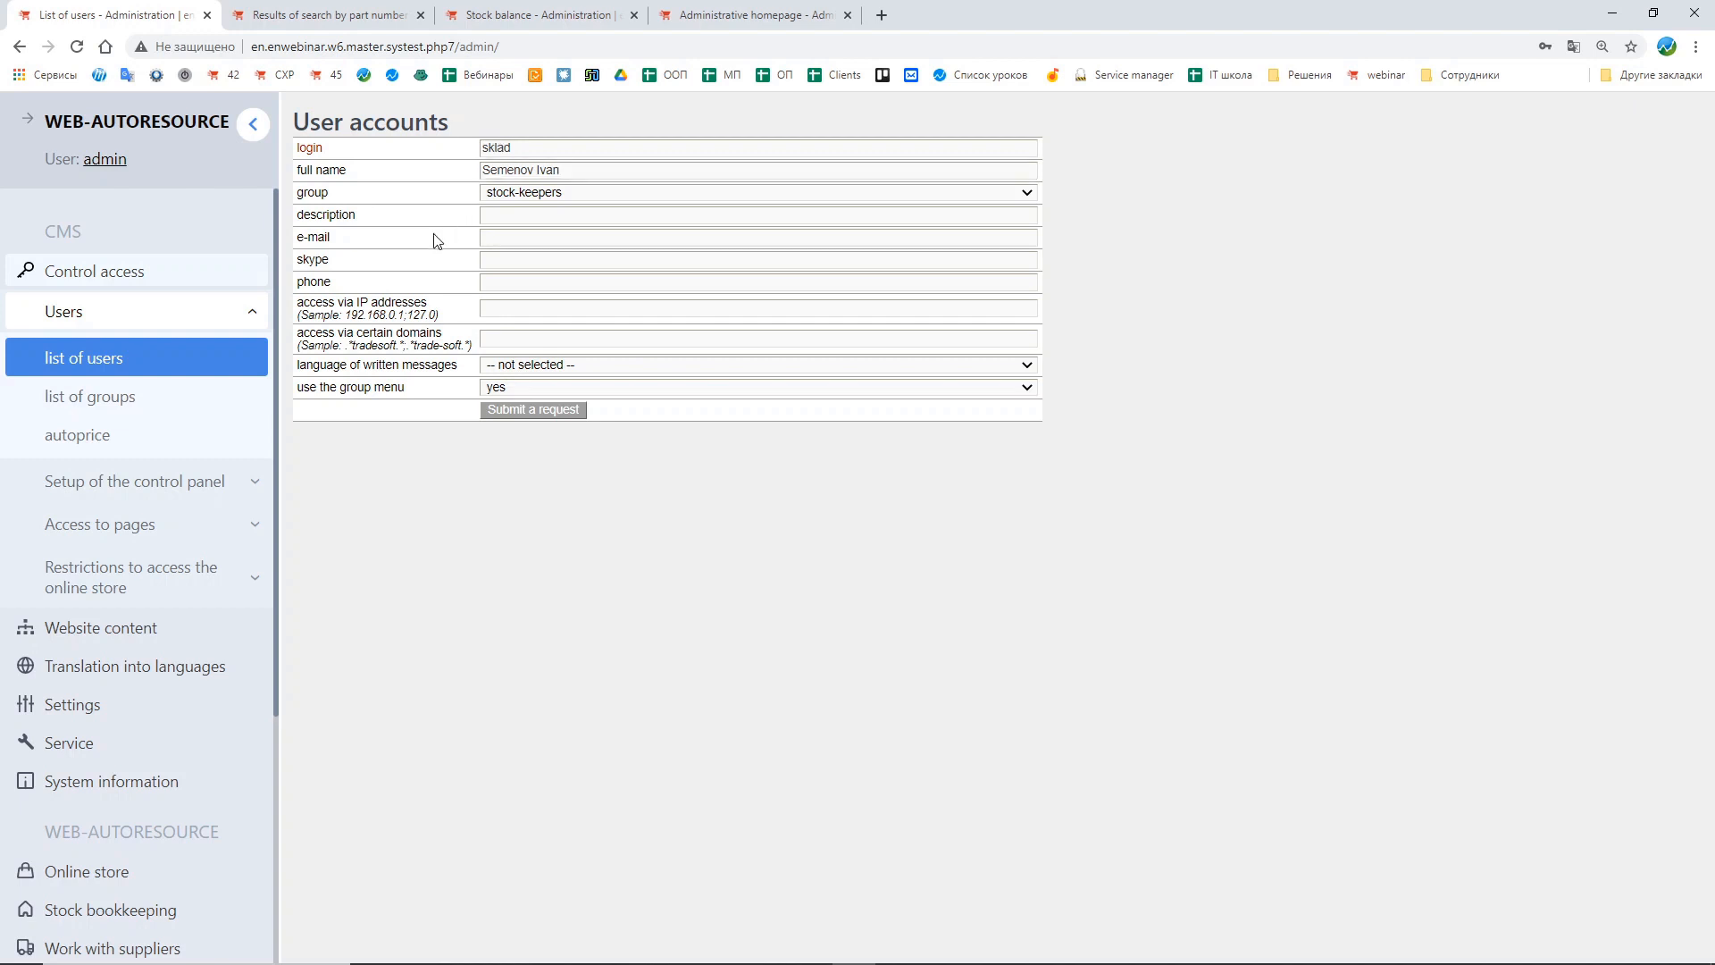
click(573, 417)
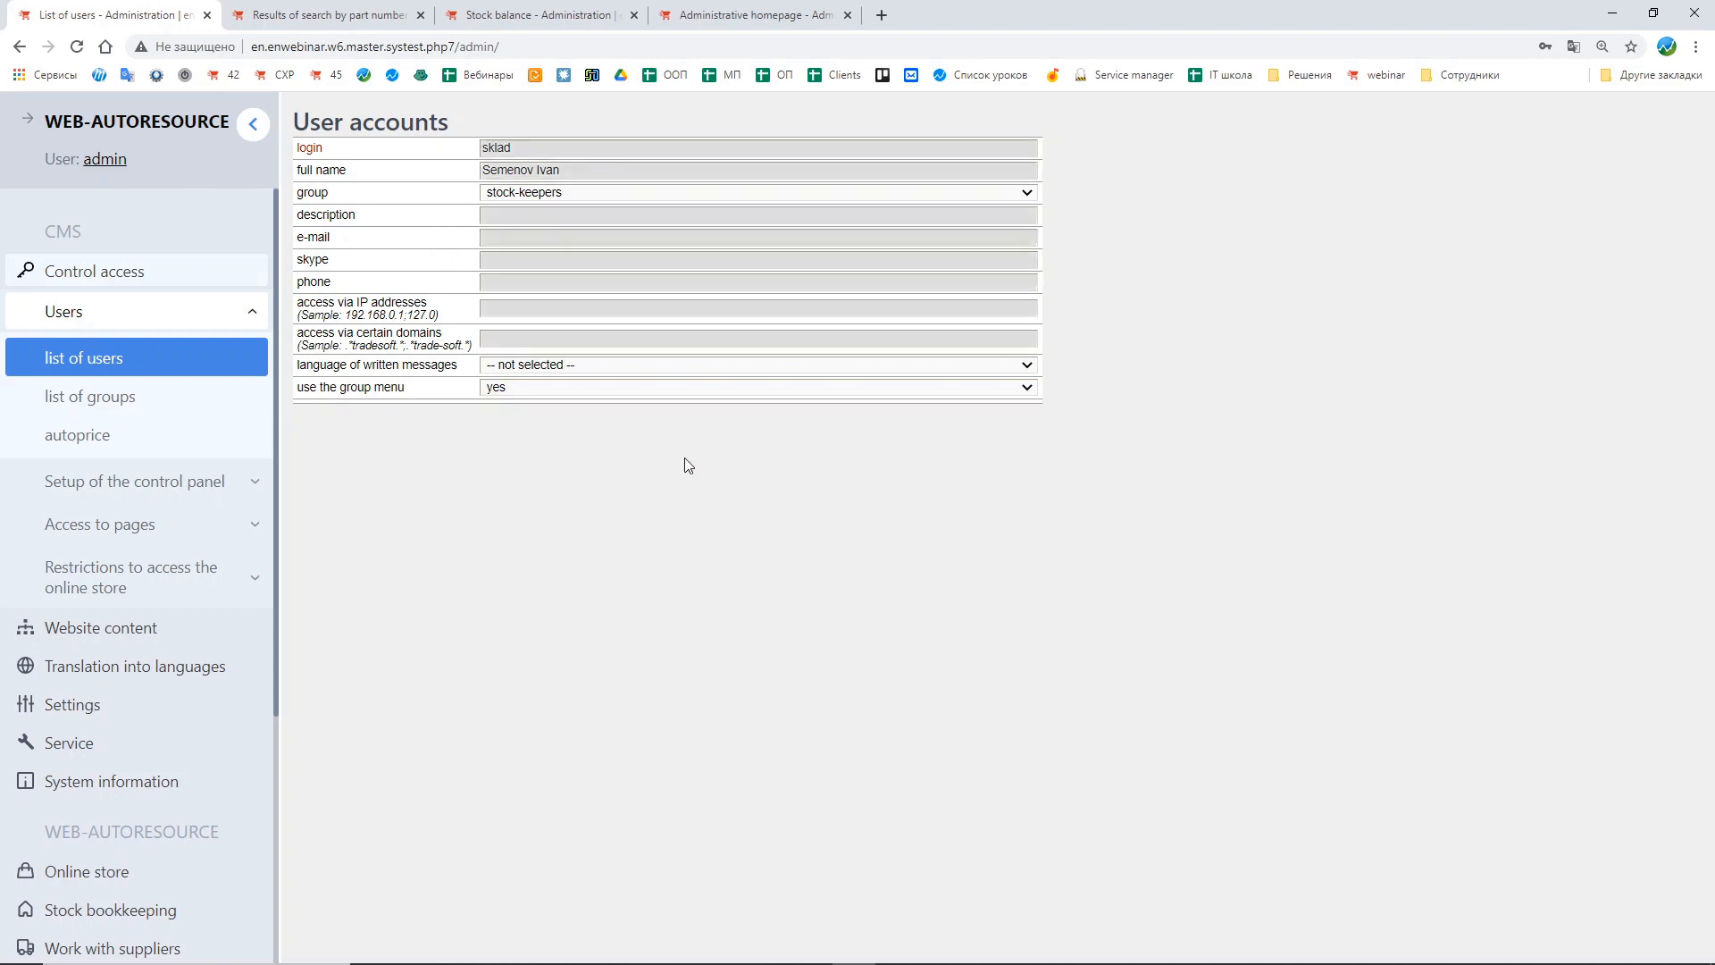
Step: Set a new password for the sklad user account and submit it
click(600, 179)
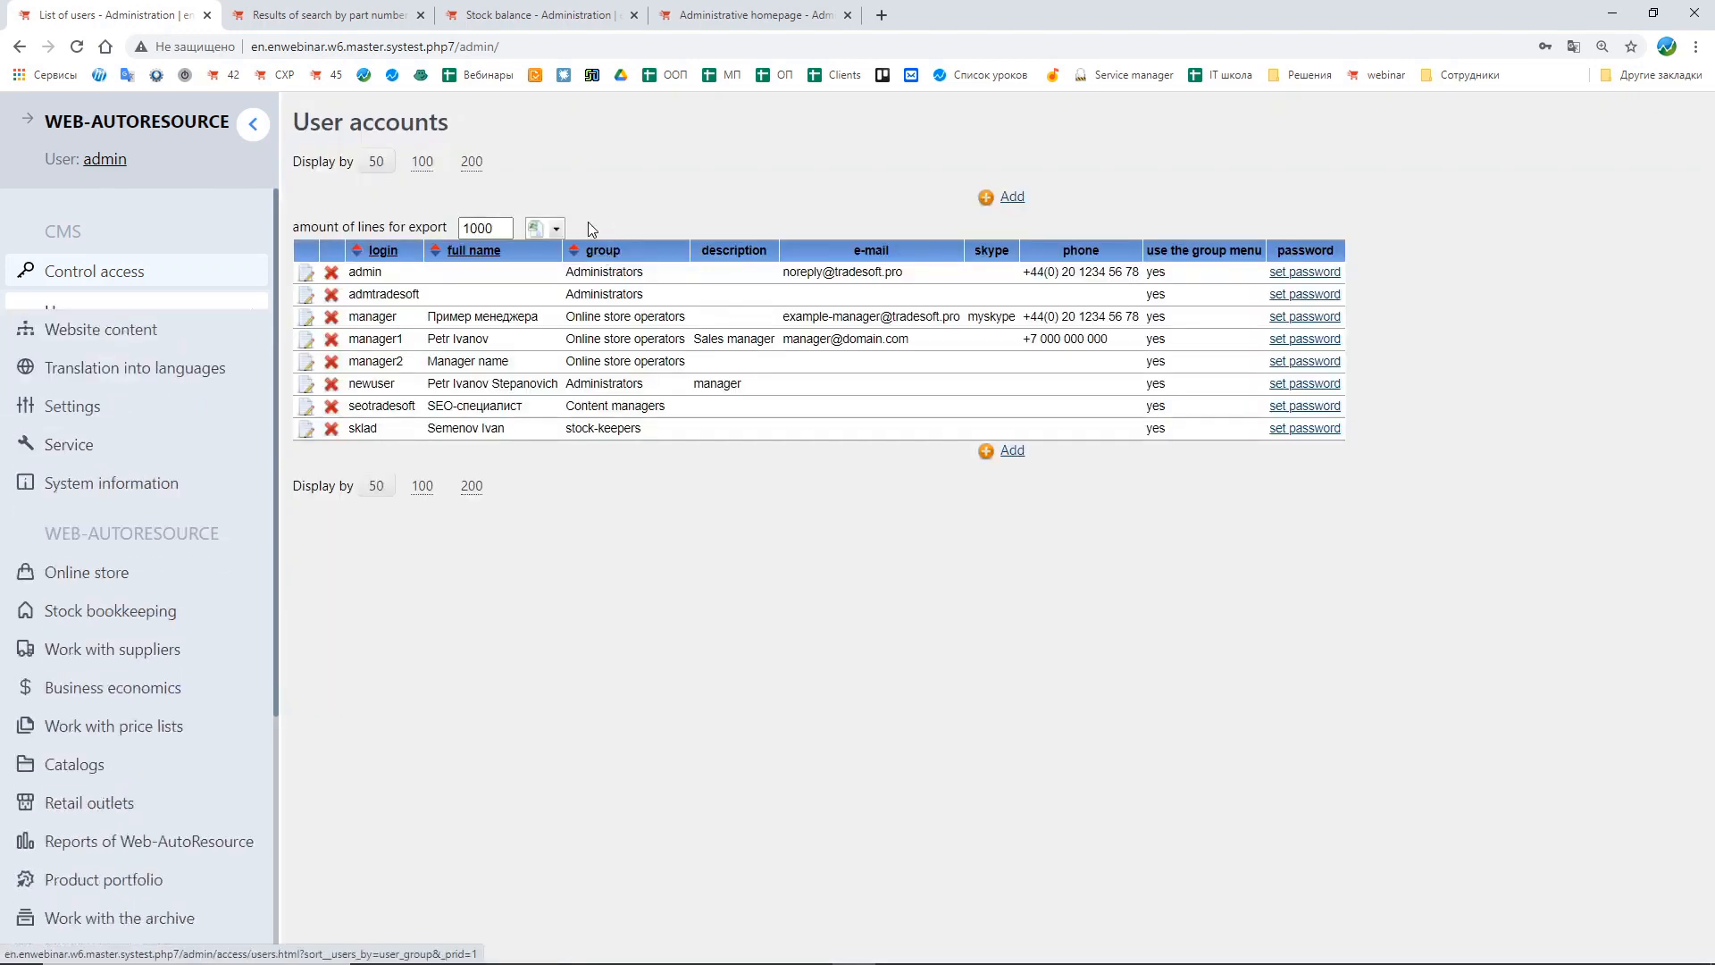
click(1307, 431)
click(429, 145)
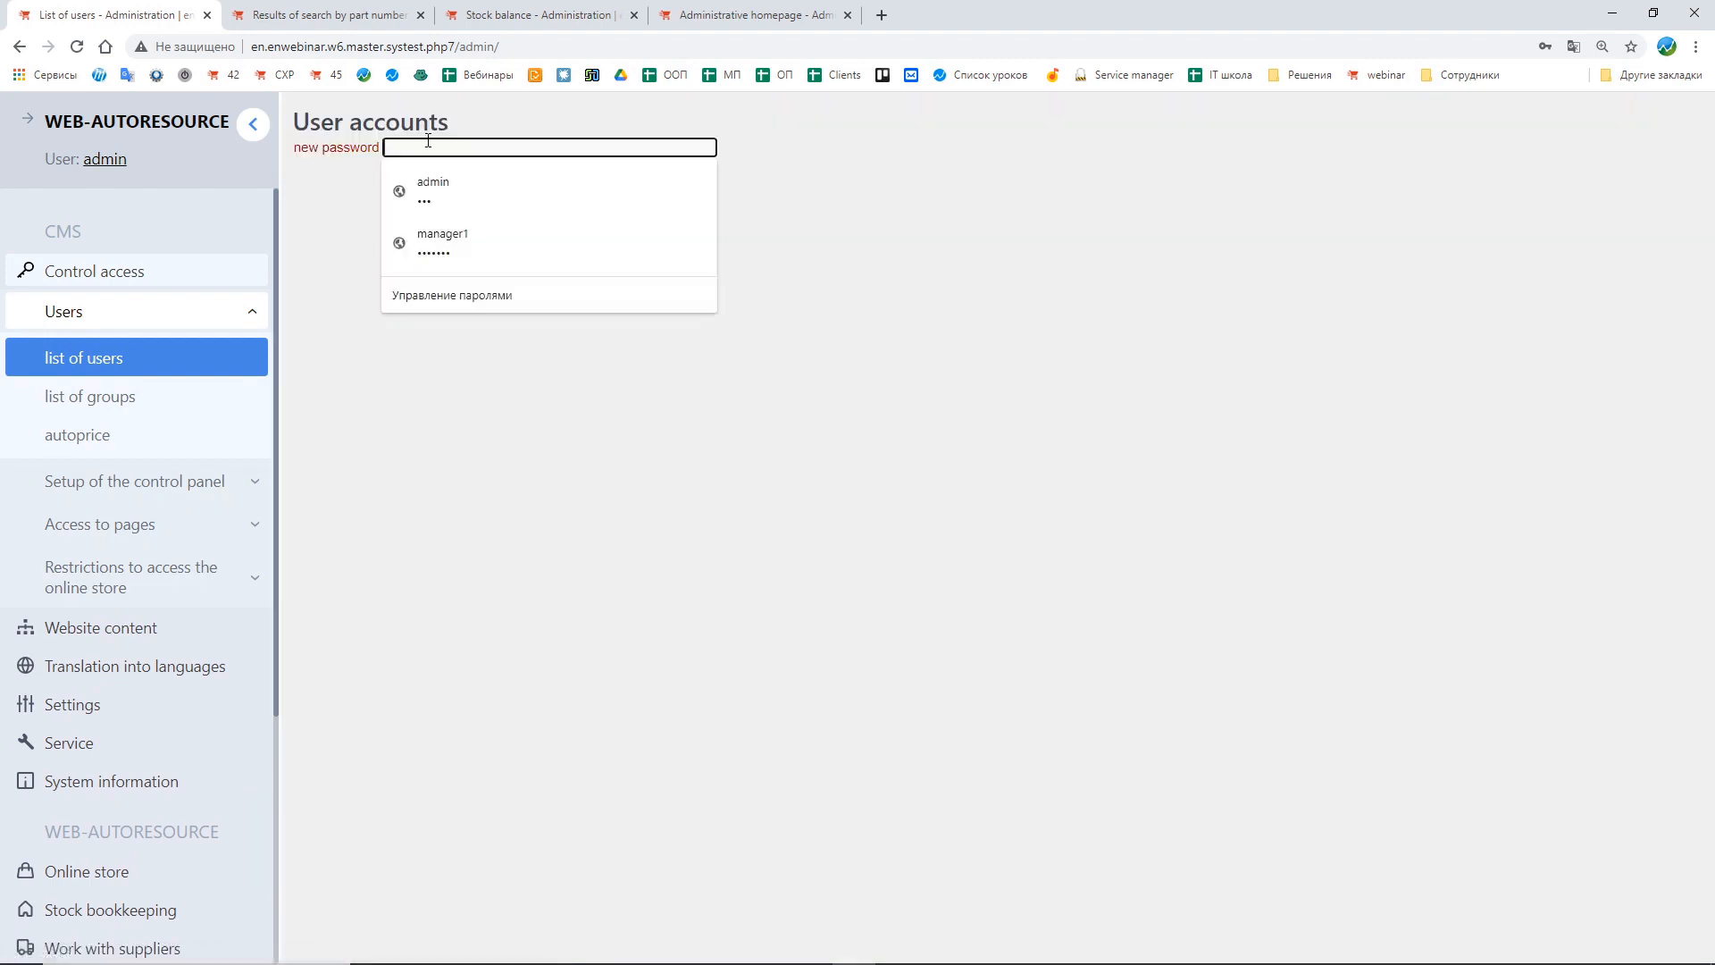
text(123)
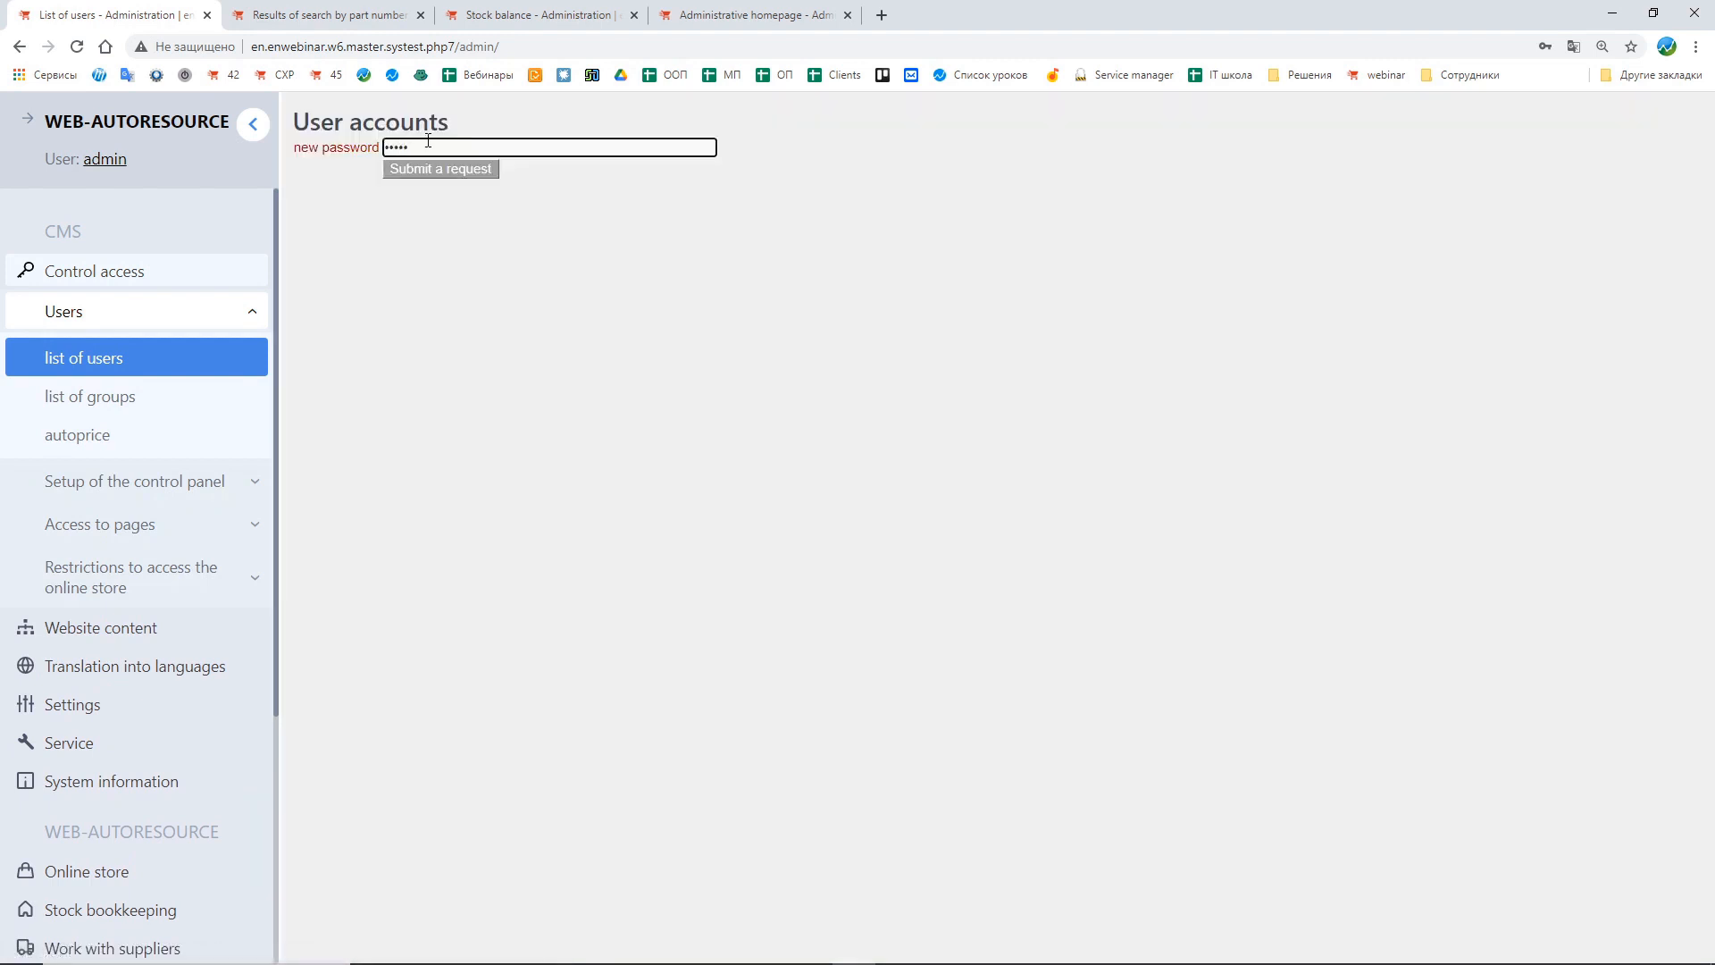
text(45)
click(474, 171)
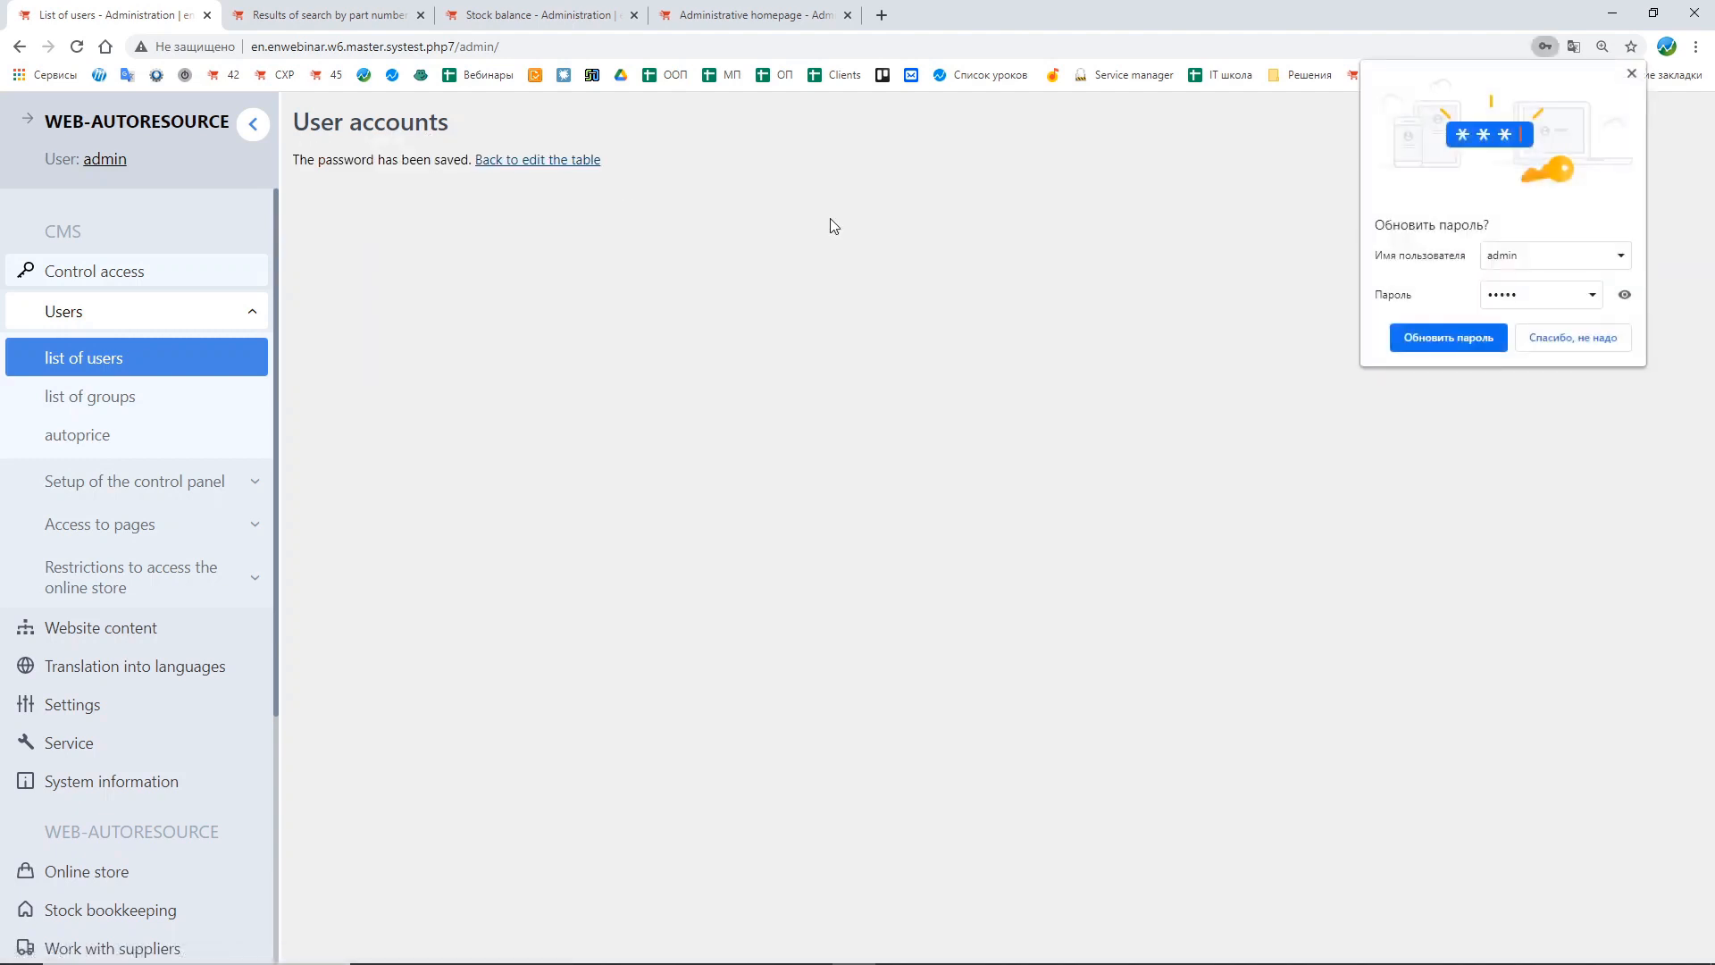
click(1595, 346)
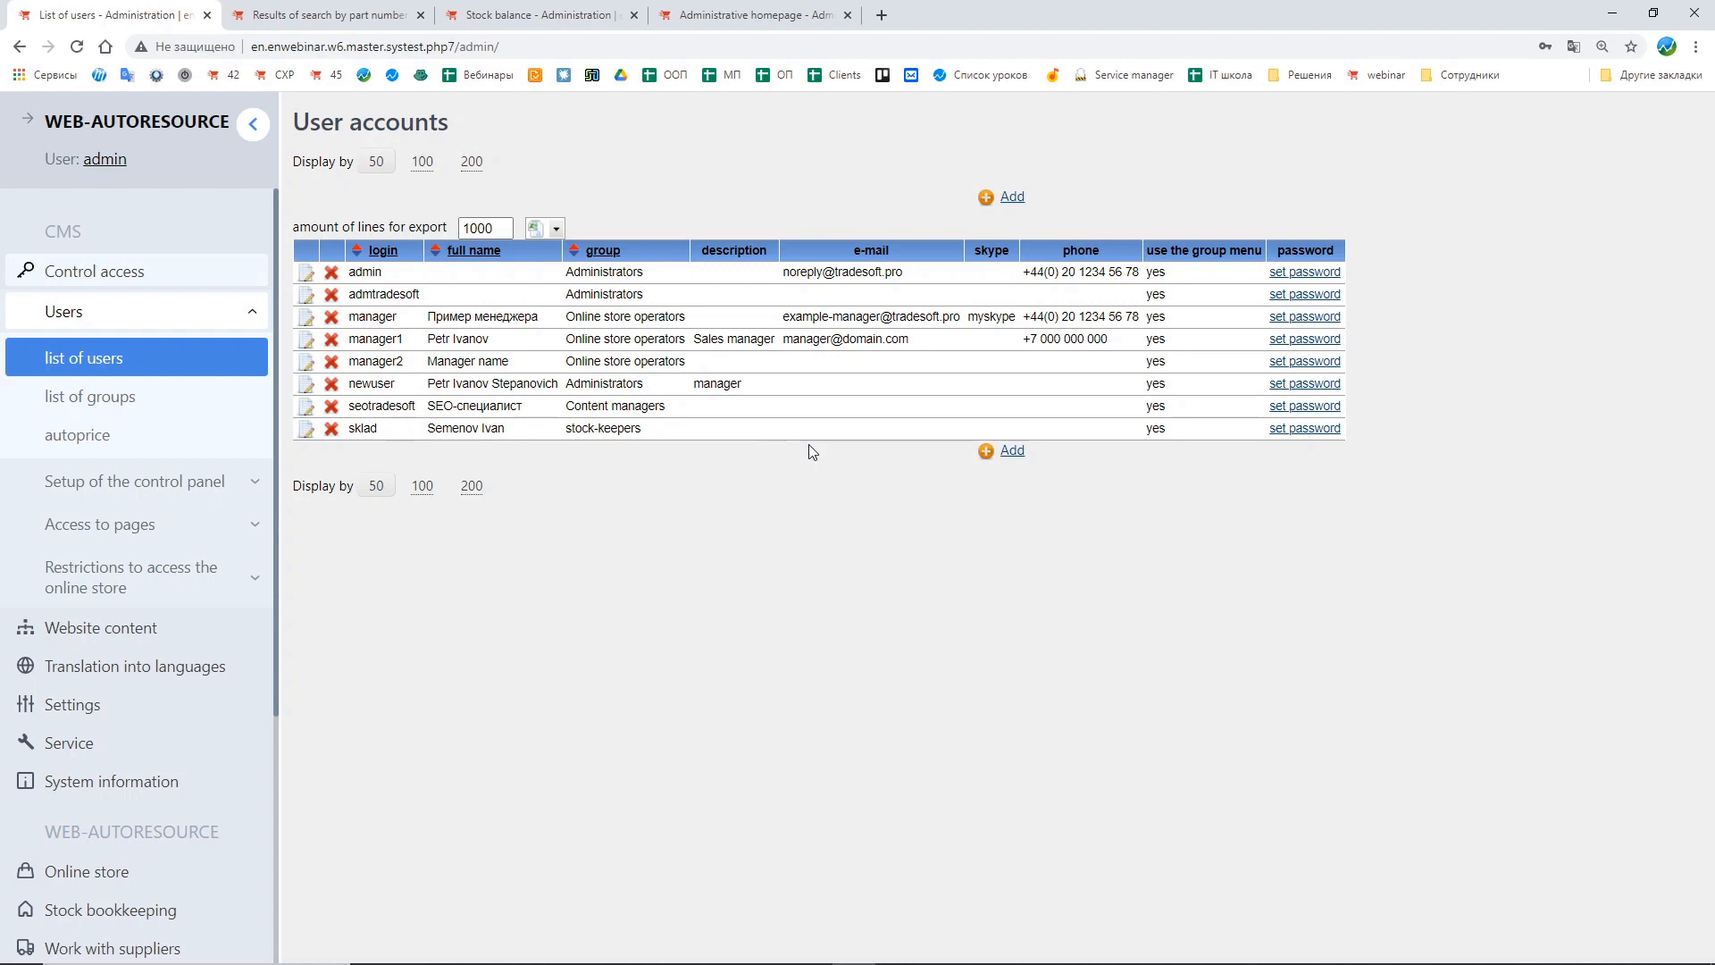
Step: Log out of the admin account and open the control panel login page
drag(651, 429, 567, 430)
click(675, 562)
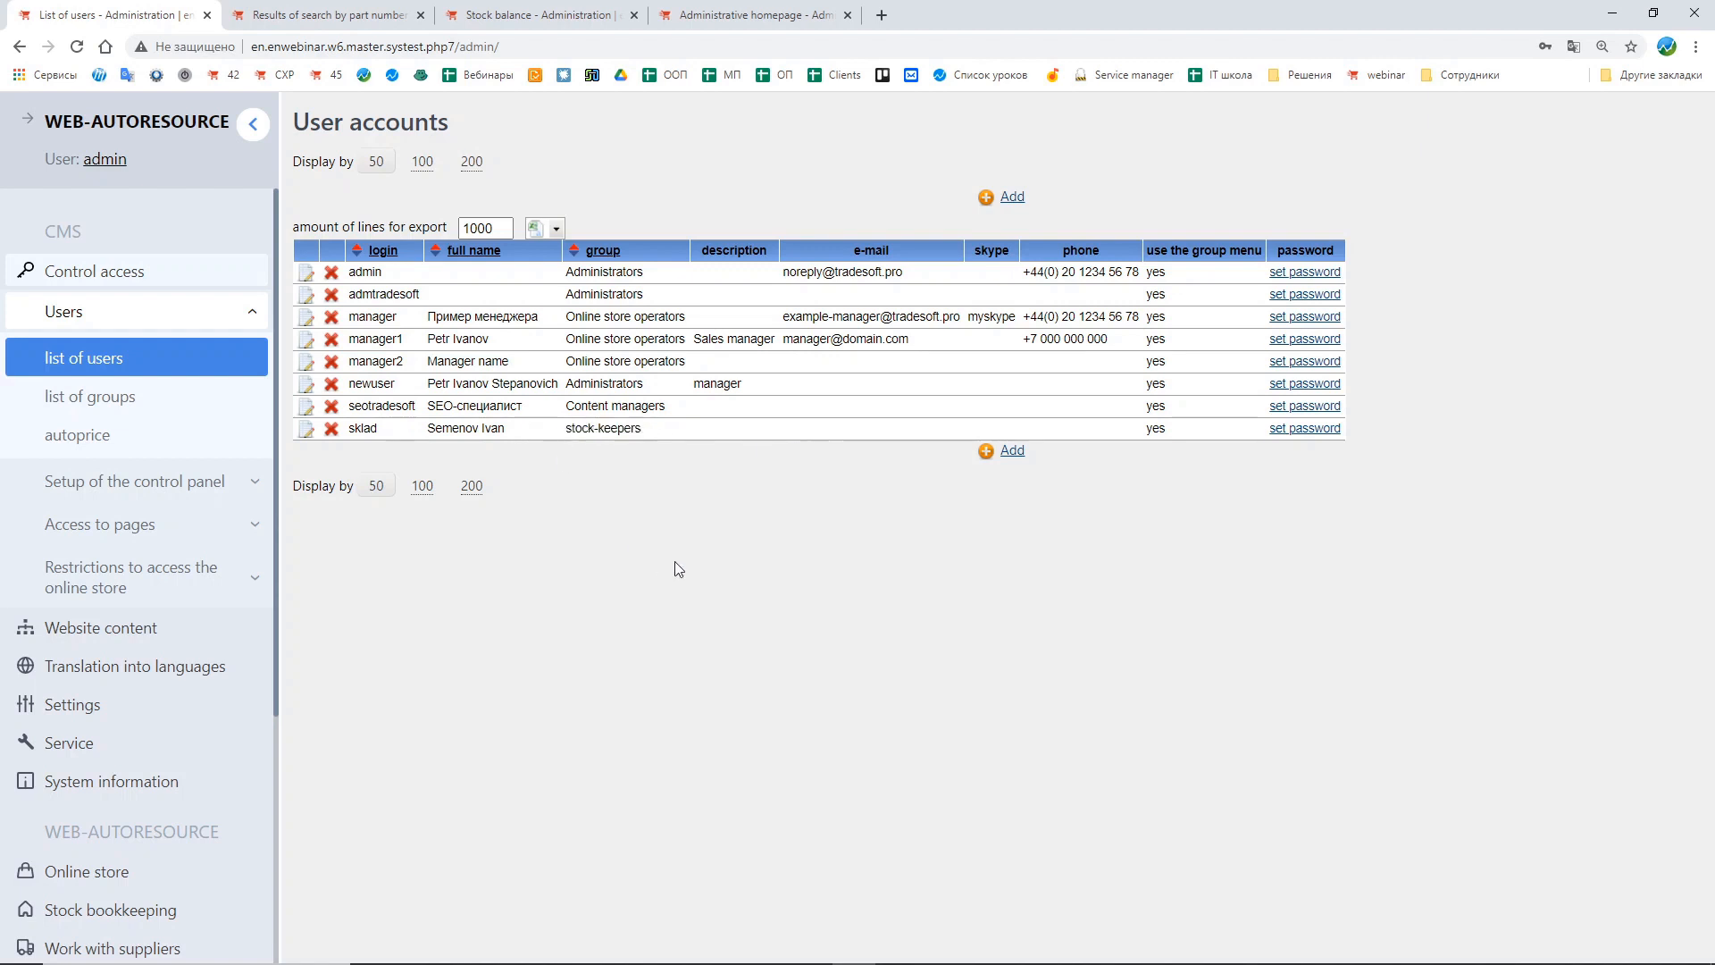
click(105, 161)
click(930, 146)
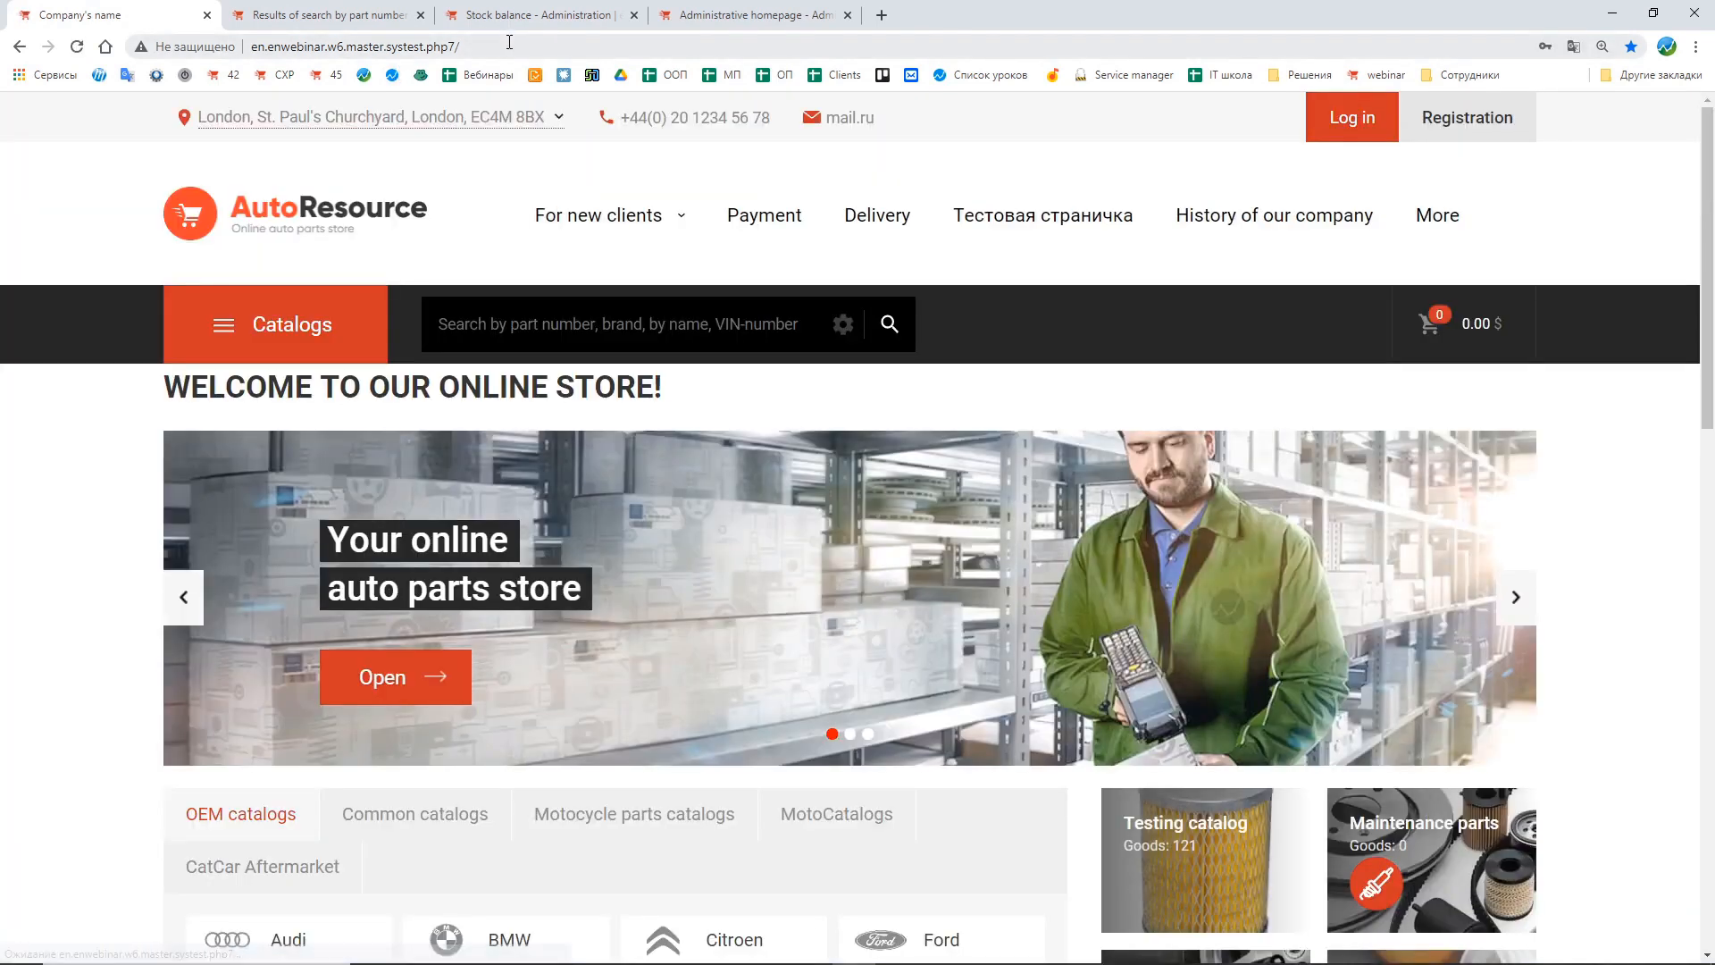
click(510, 42)
click(509, 42)
text(admin)
key(Return)
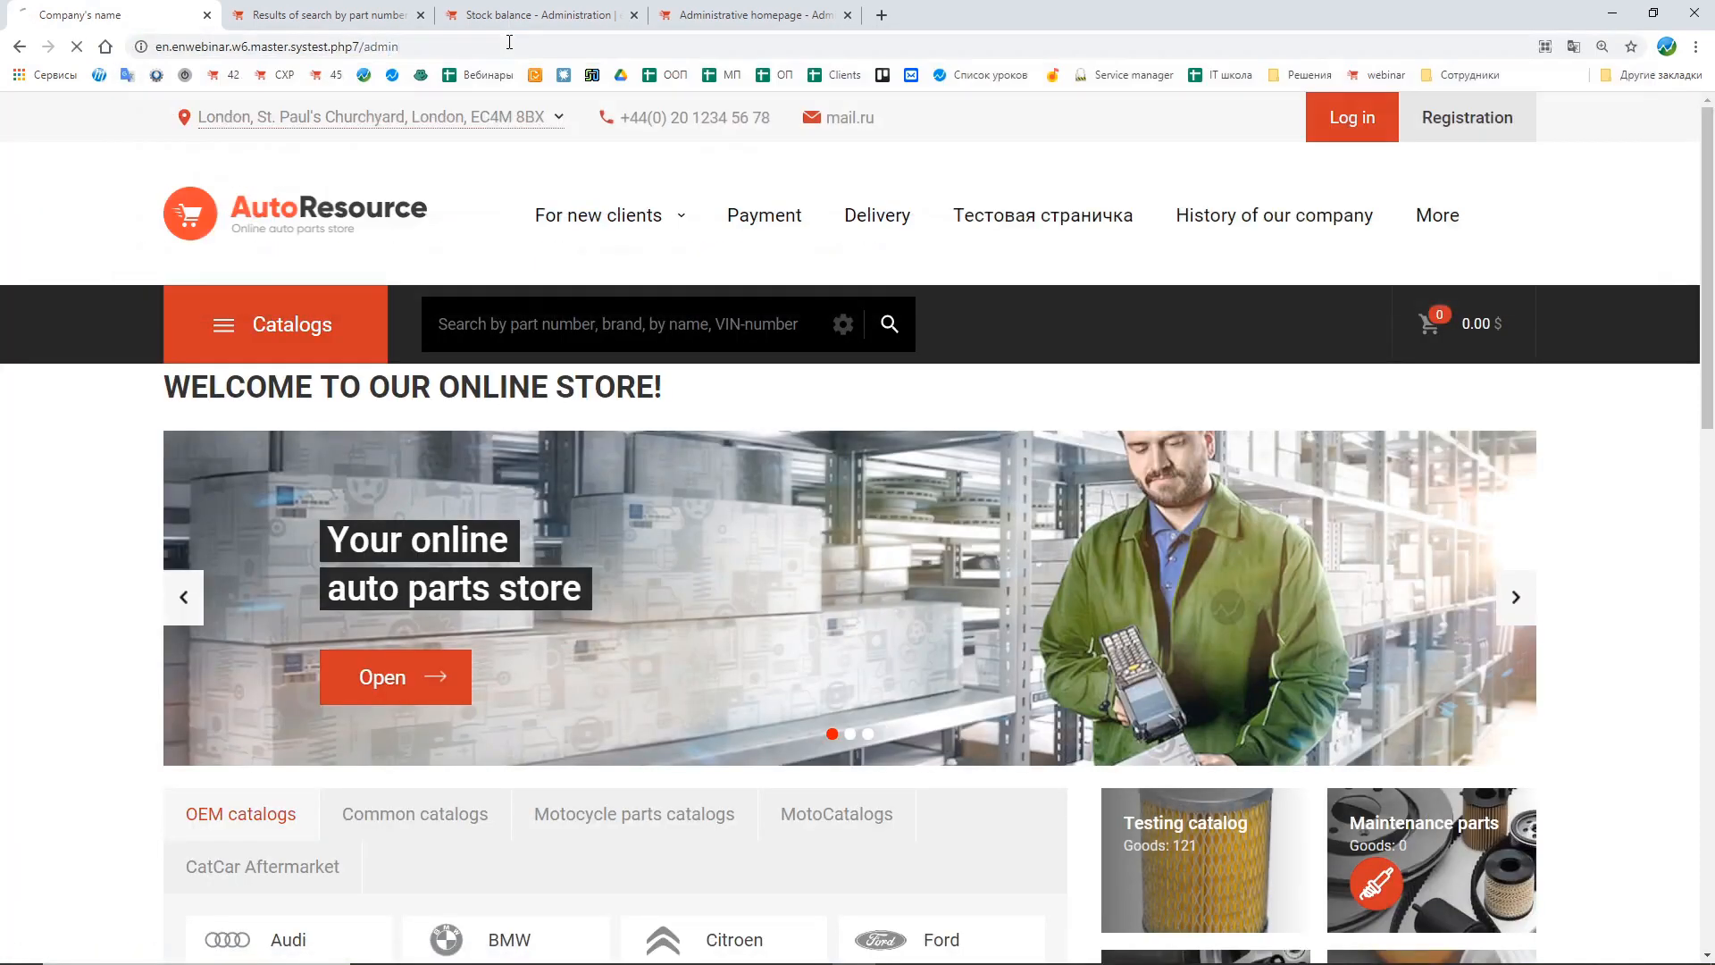
Step: Log in to the control panel as sklad, entering the account password
text(sk)
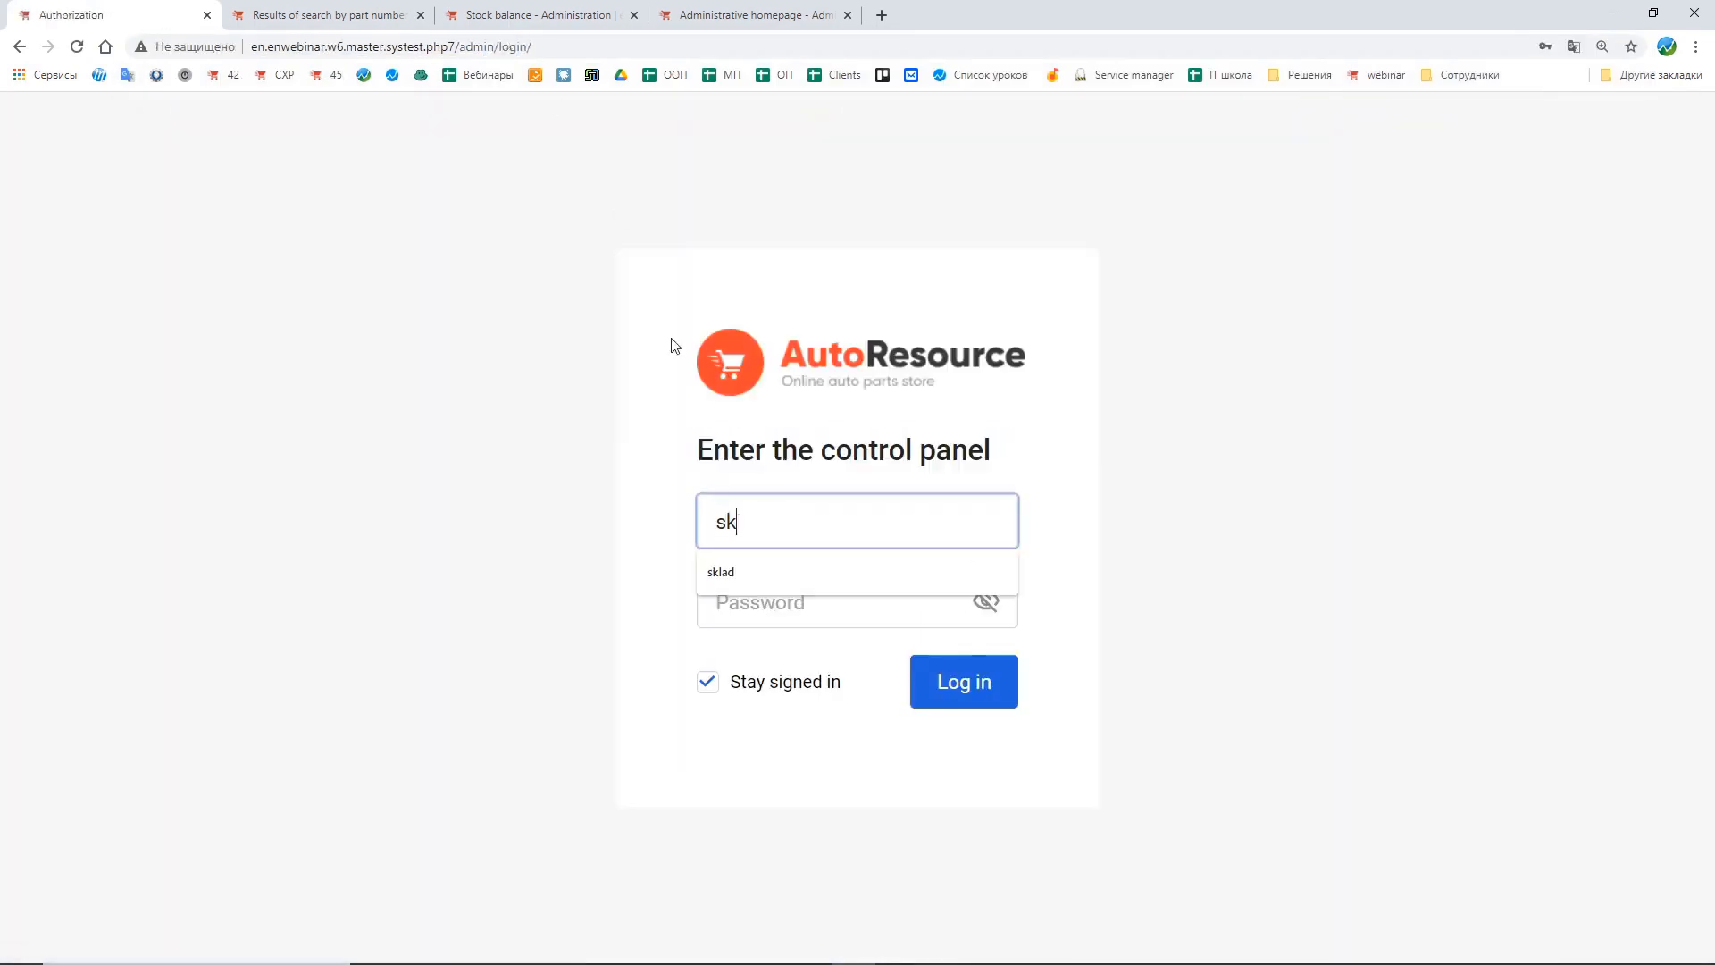
text(lad)
key(Tab)
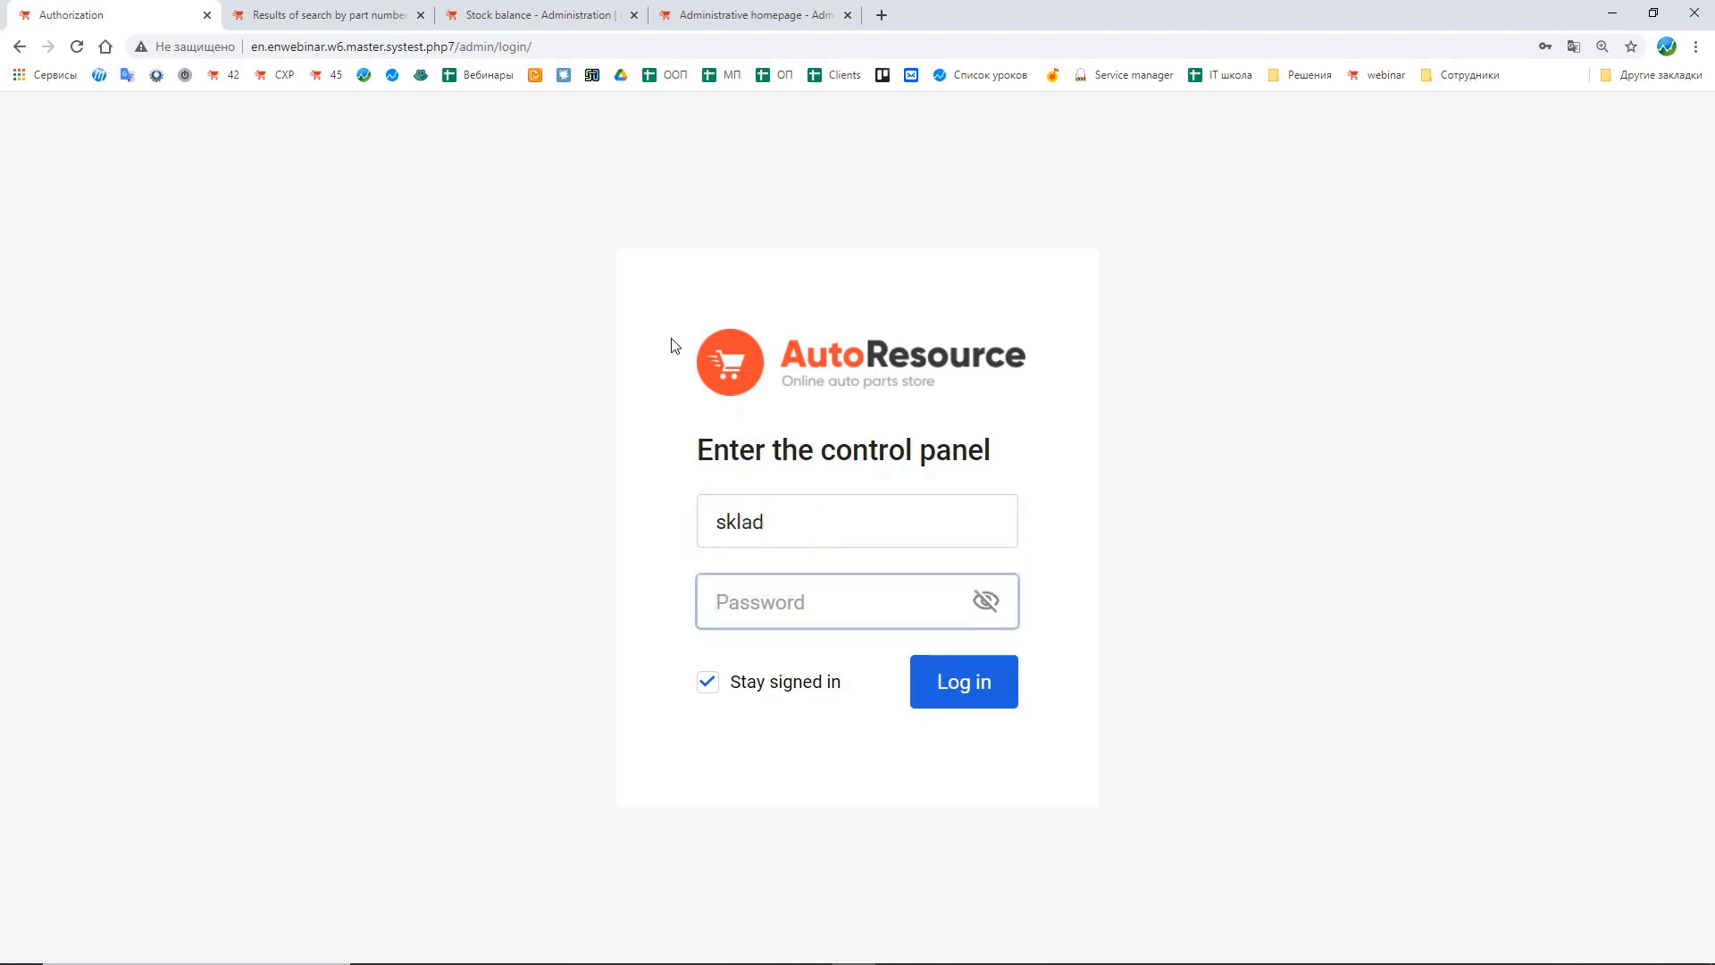
text(sklad)
key(Return)
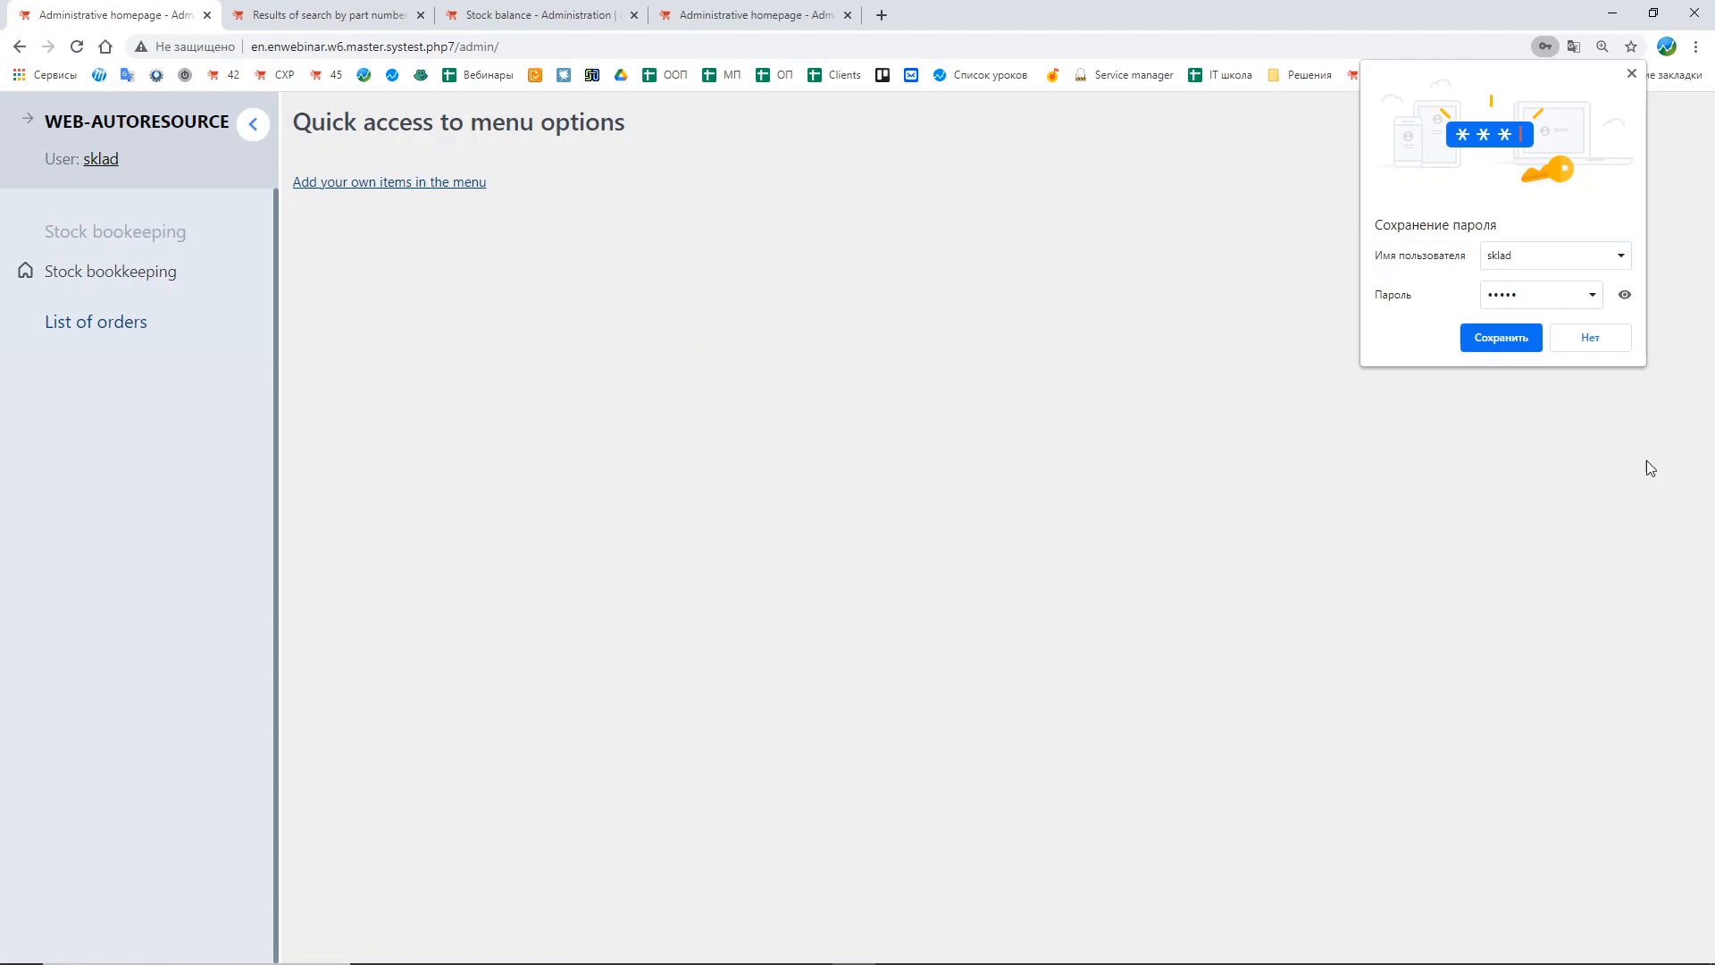
Step: Browse the stock bookkeeping sections available to the stock-keeper, such as goods arrival and shipping
click(1599, 330)
click(178, 272)
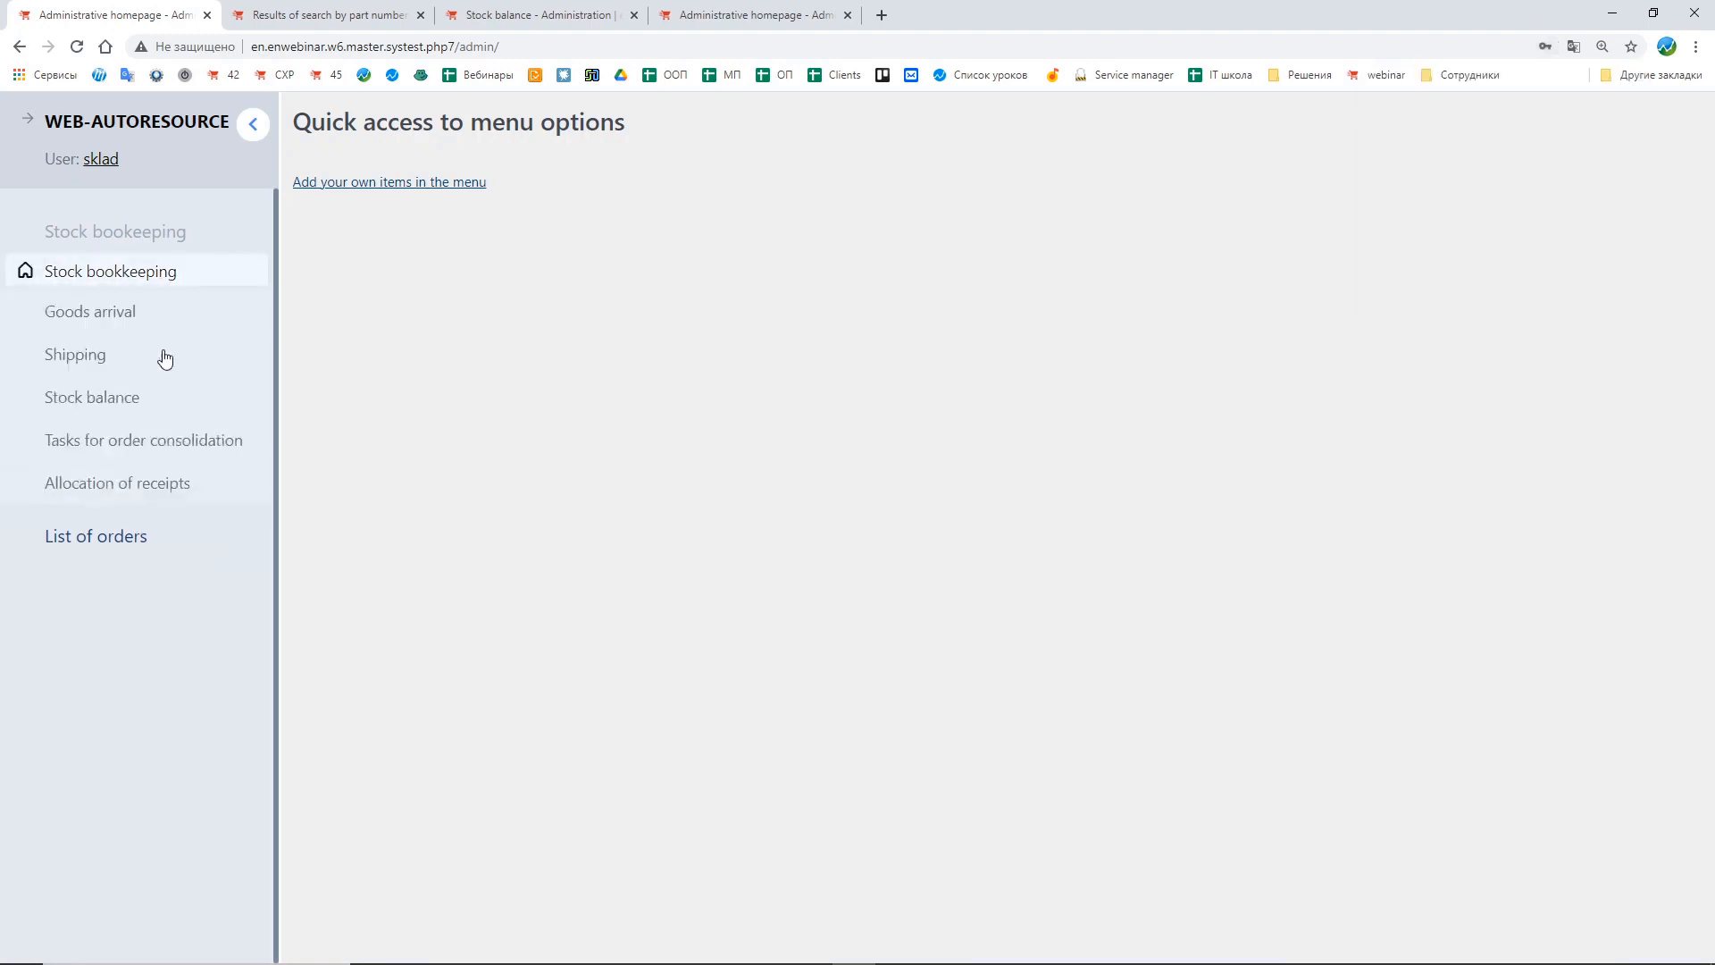
click(86, 311)
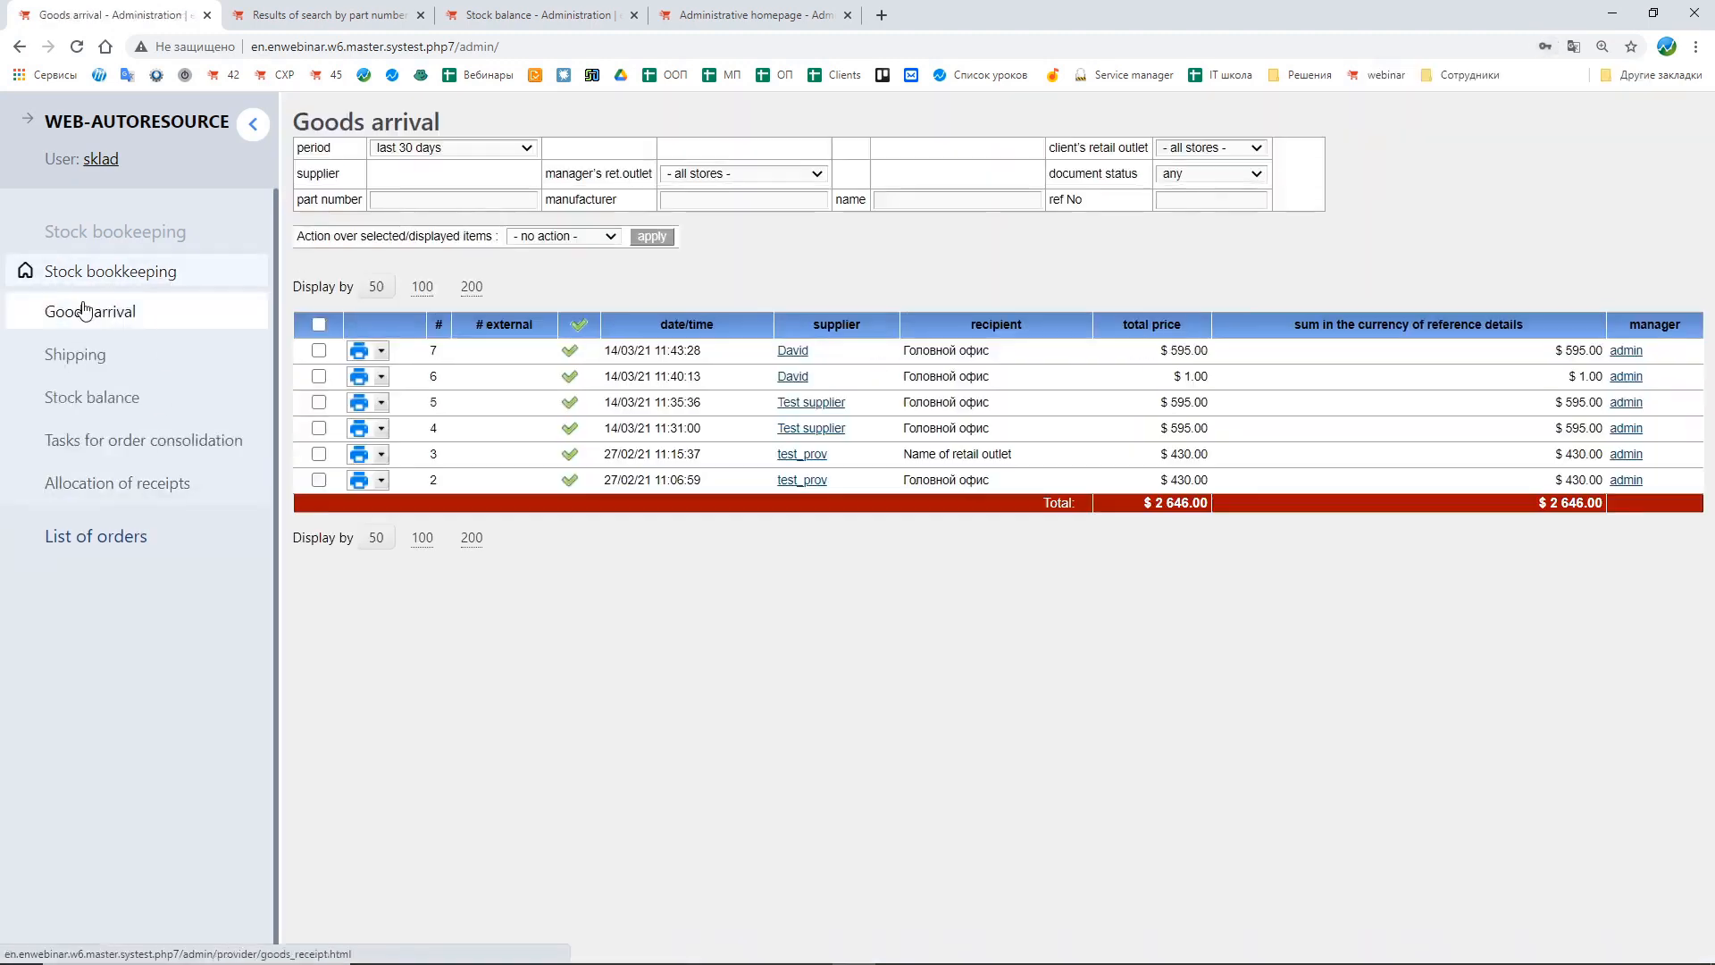
click(128, 358)
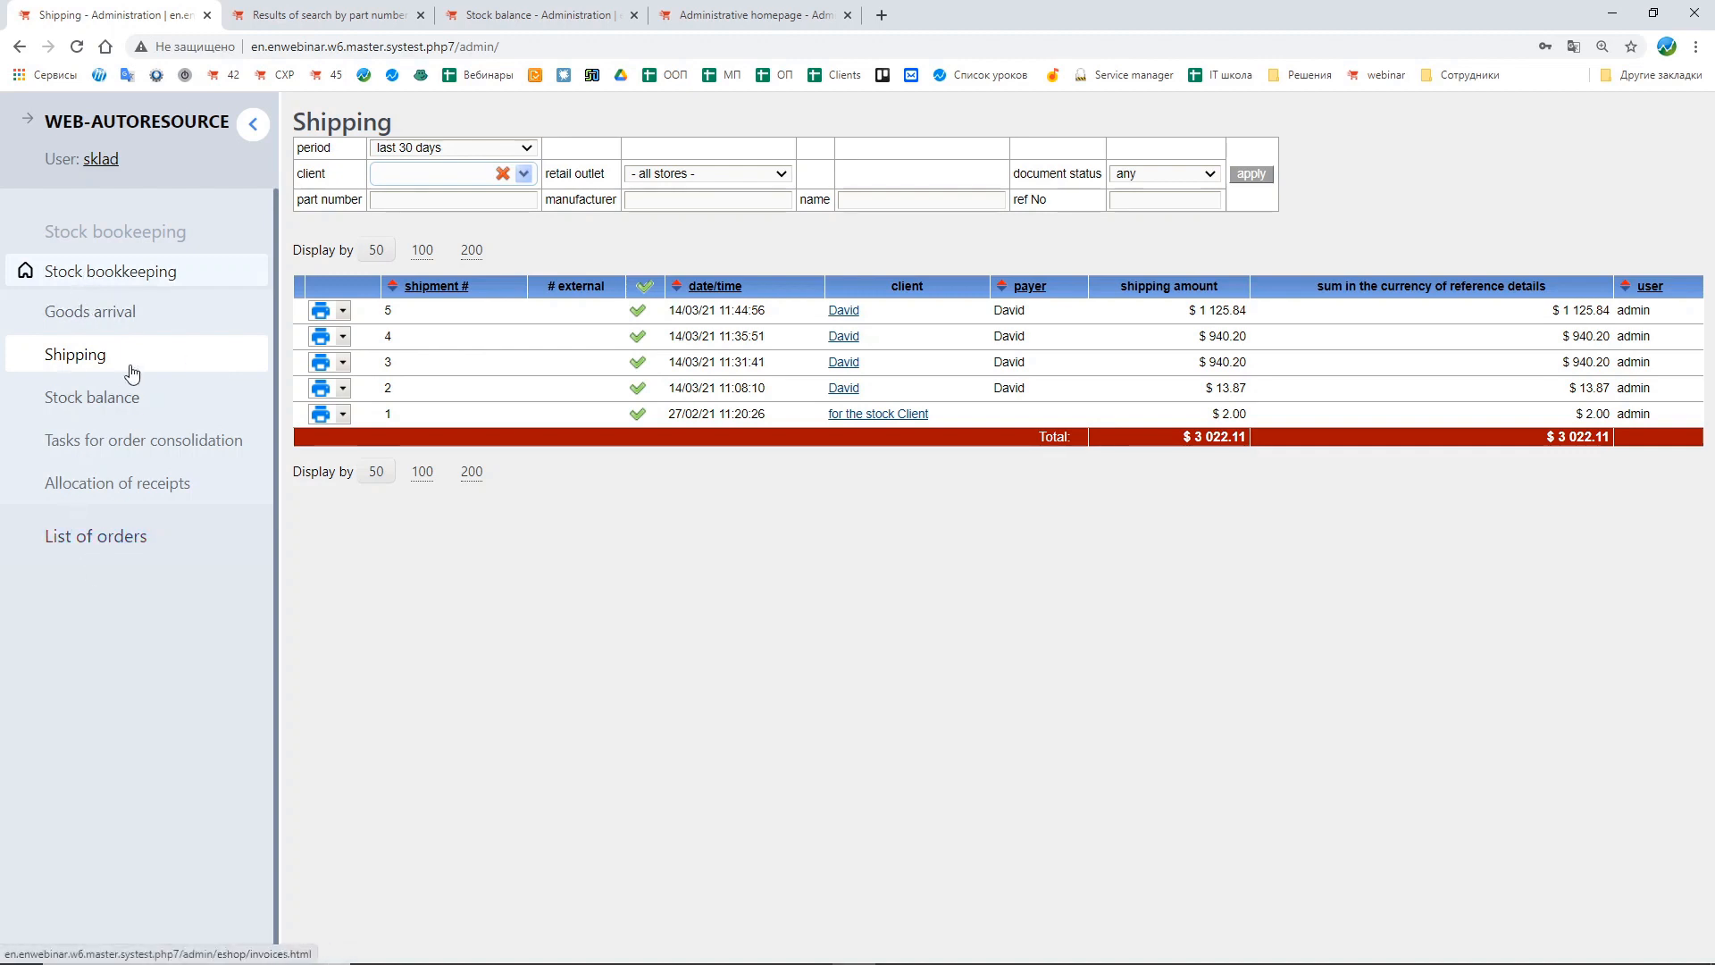
click(127, 313)
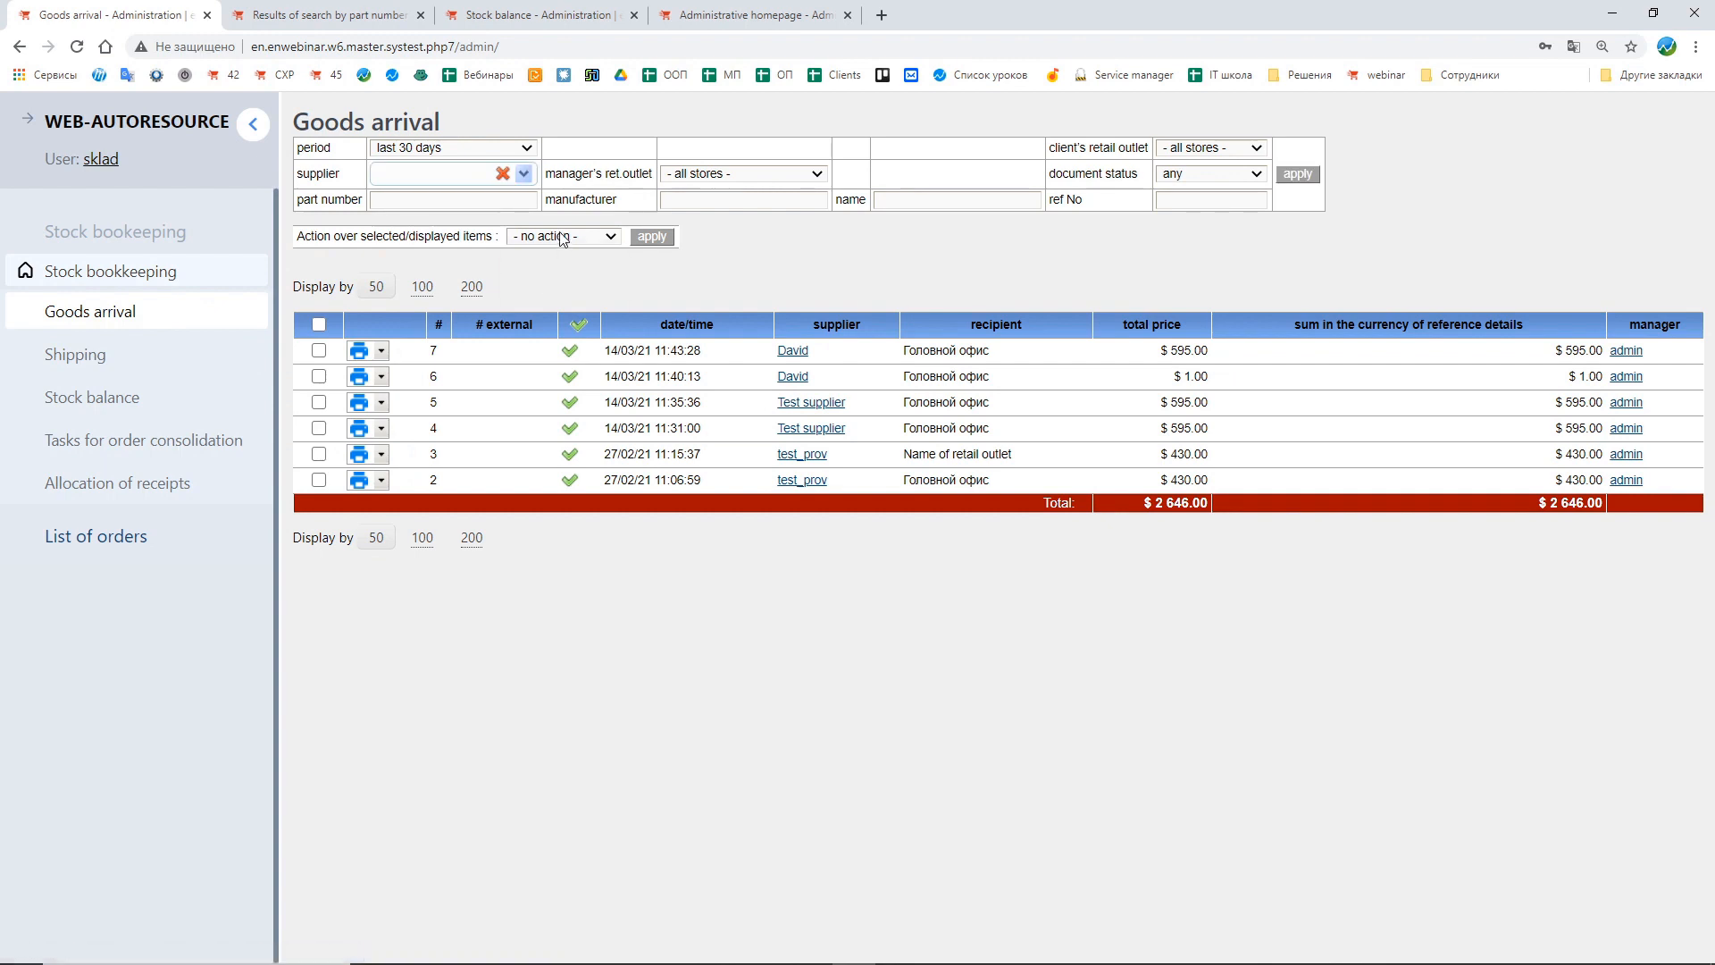
click(560, 234)
click(873, 271)
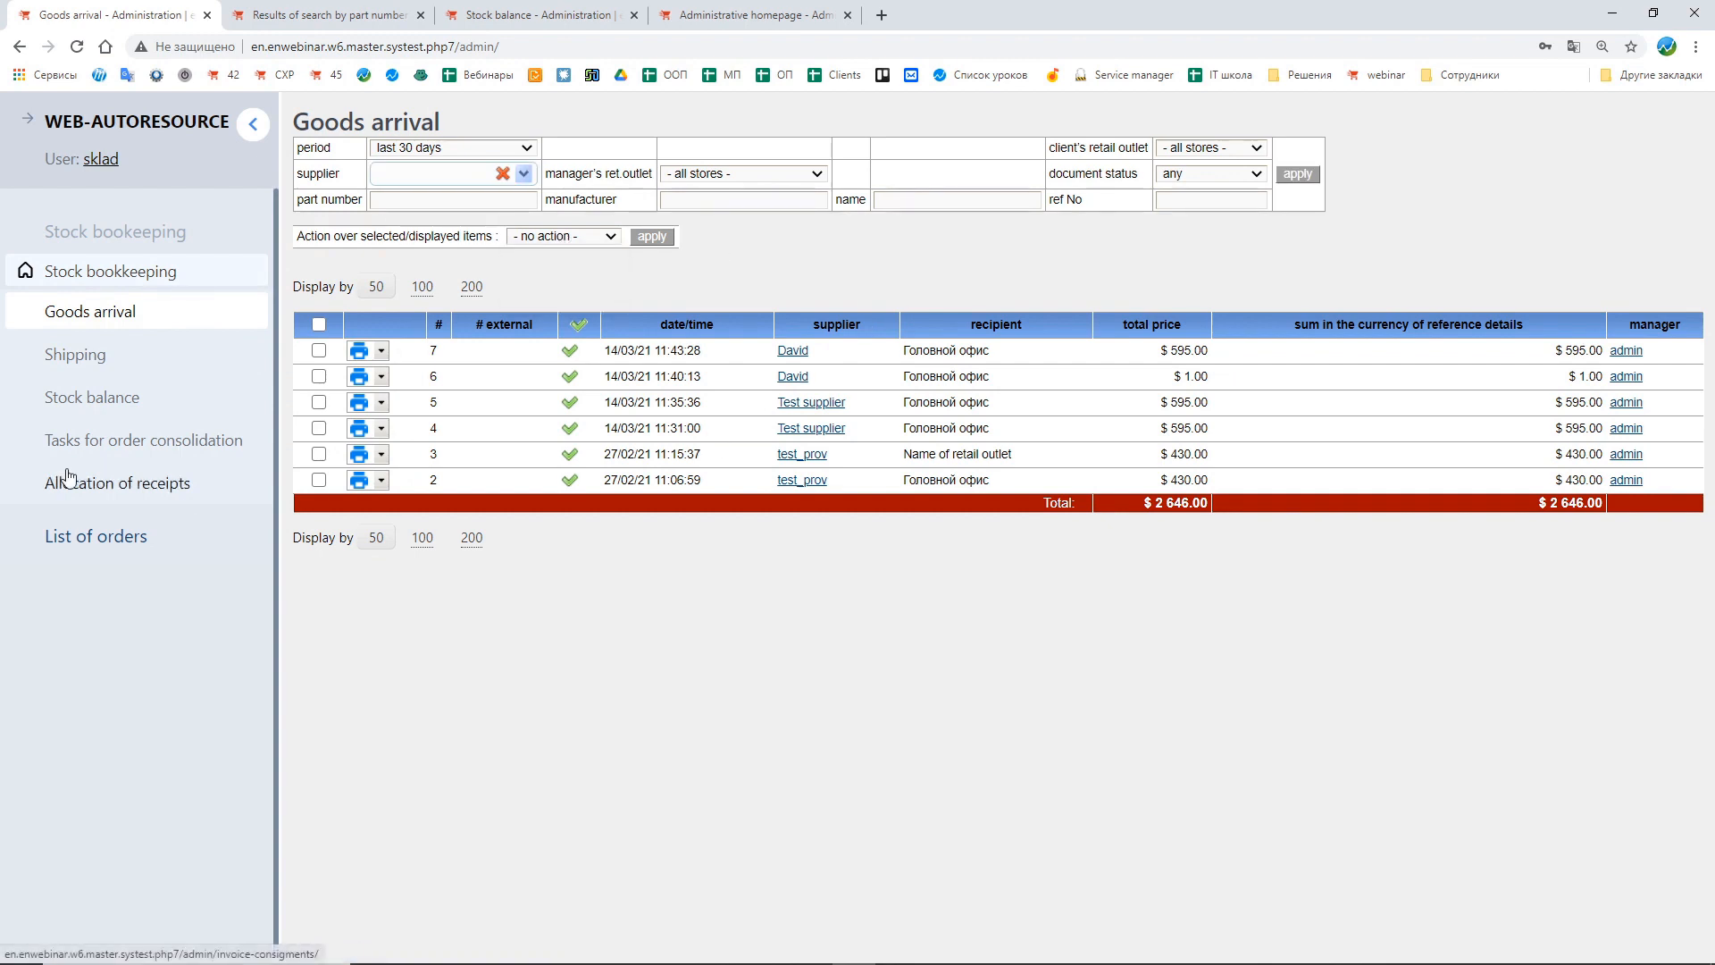
Step: Log out and return to the control panel as admin
click(18, 47)
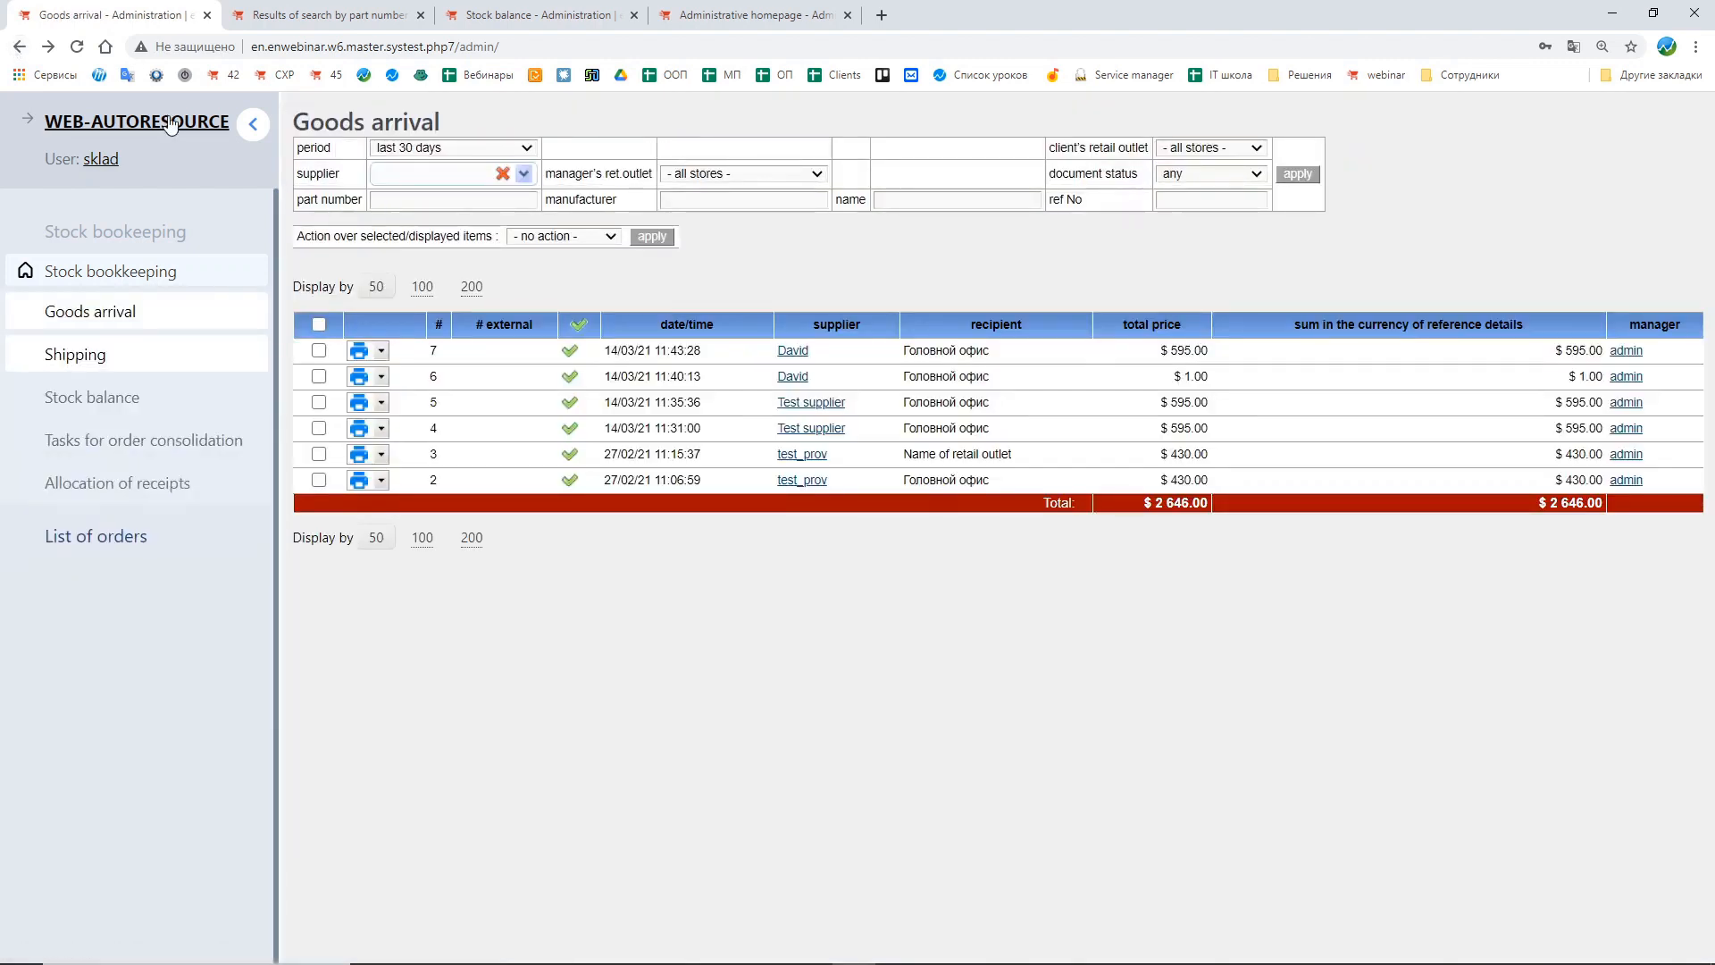
click(116, 161)
click(933, 146)
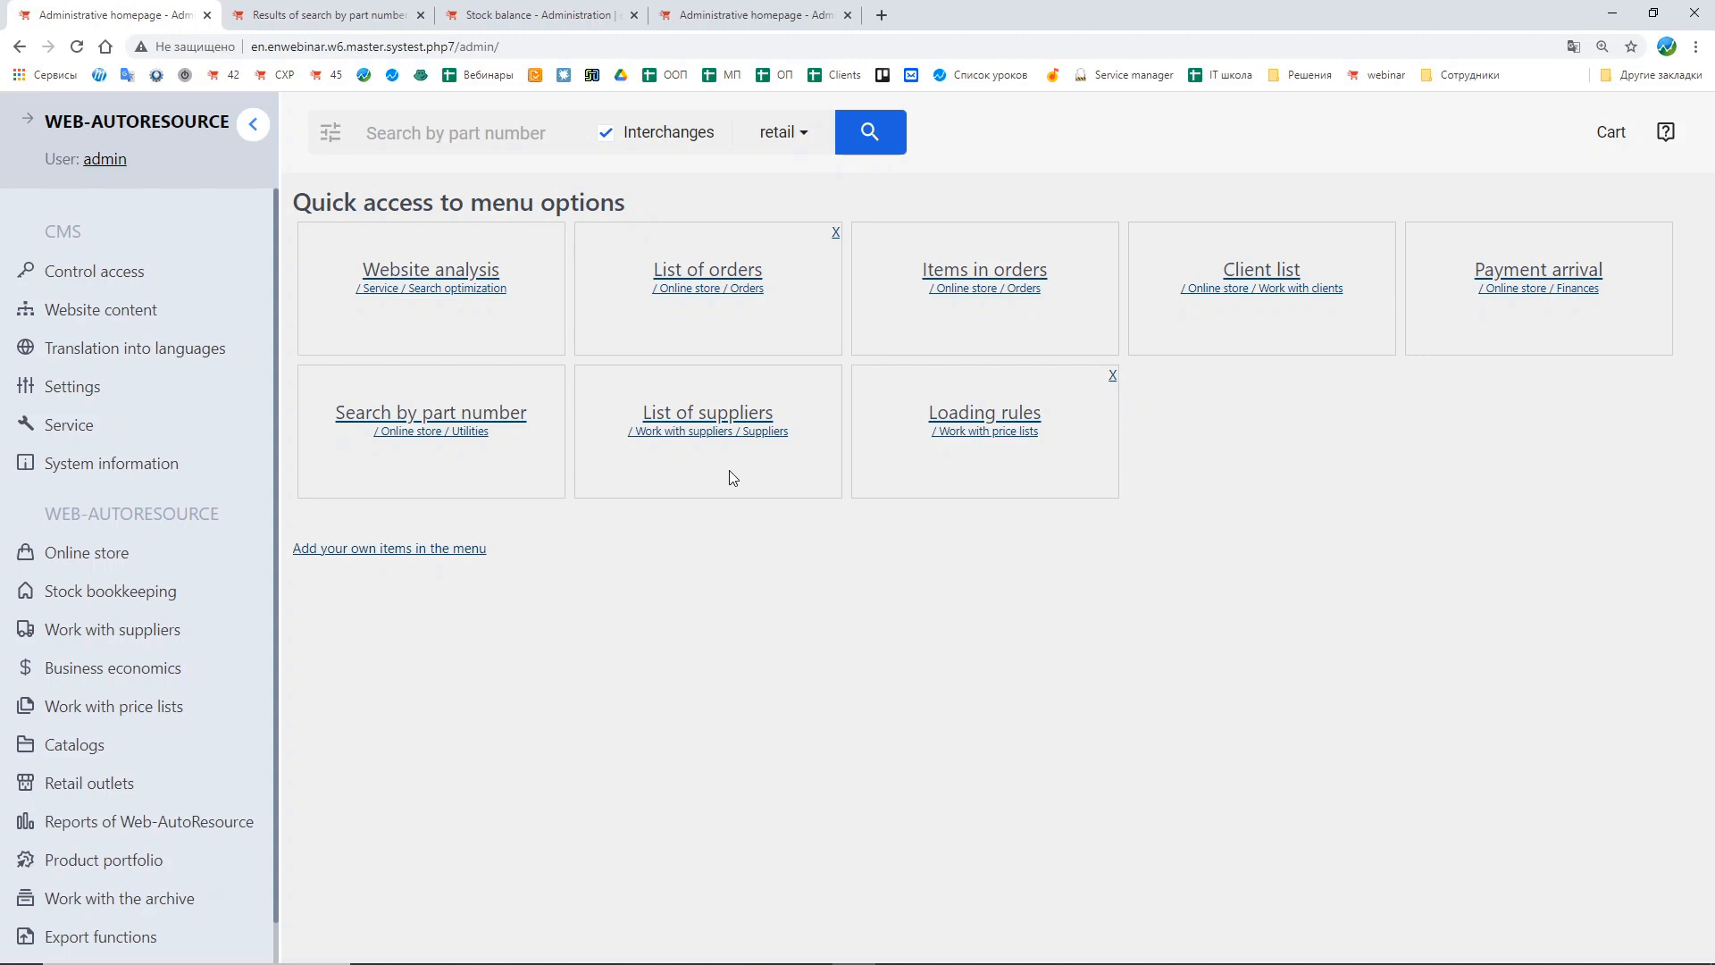
Step: Review the control panel items configured for the stock-keepers group
click(193, 272)
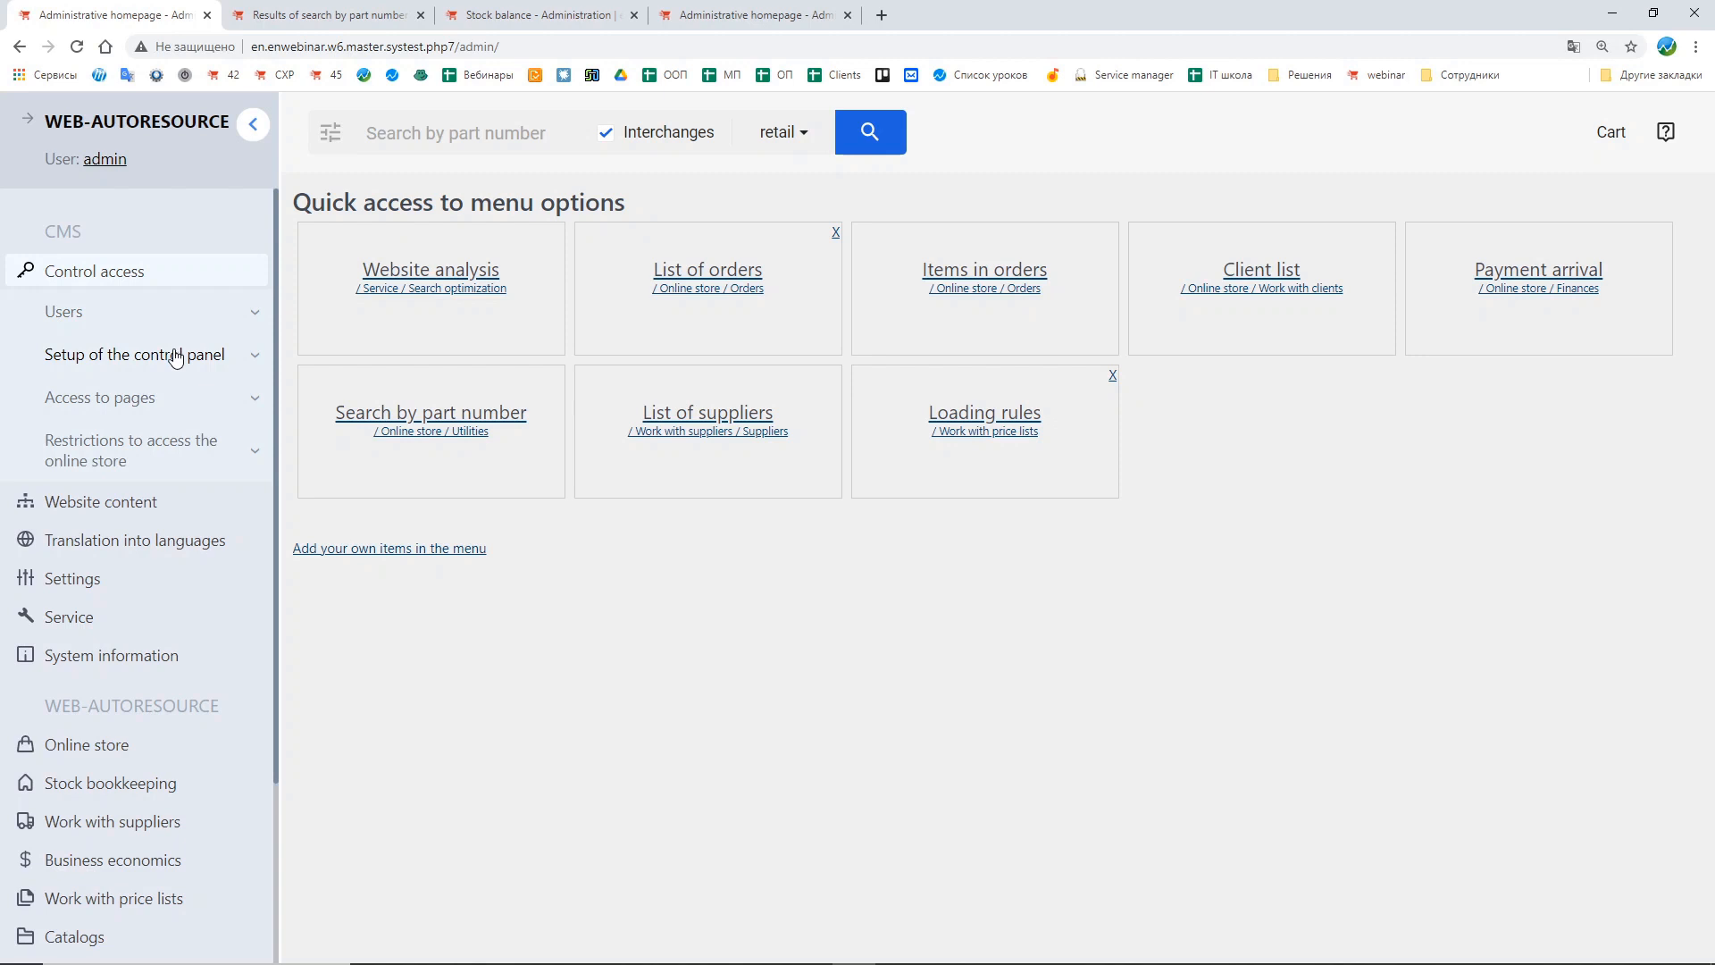
click(176, 357)
click(148, 406)
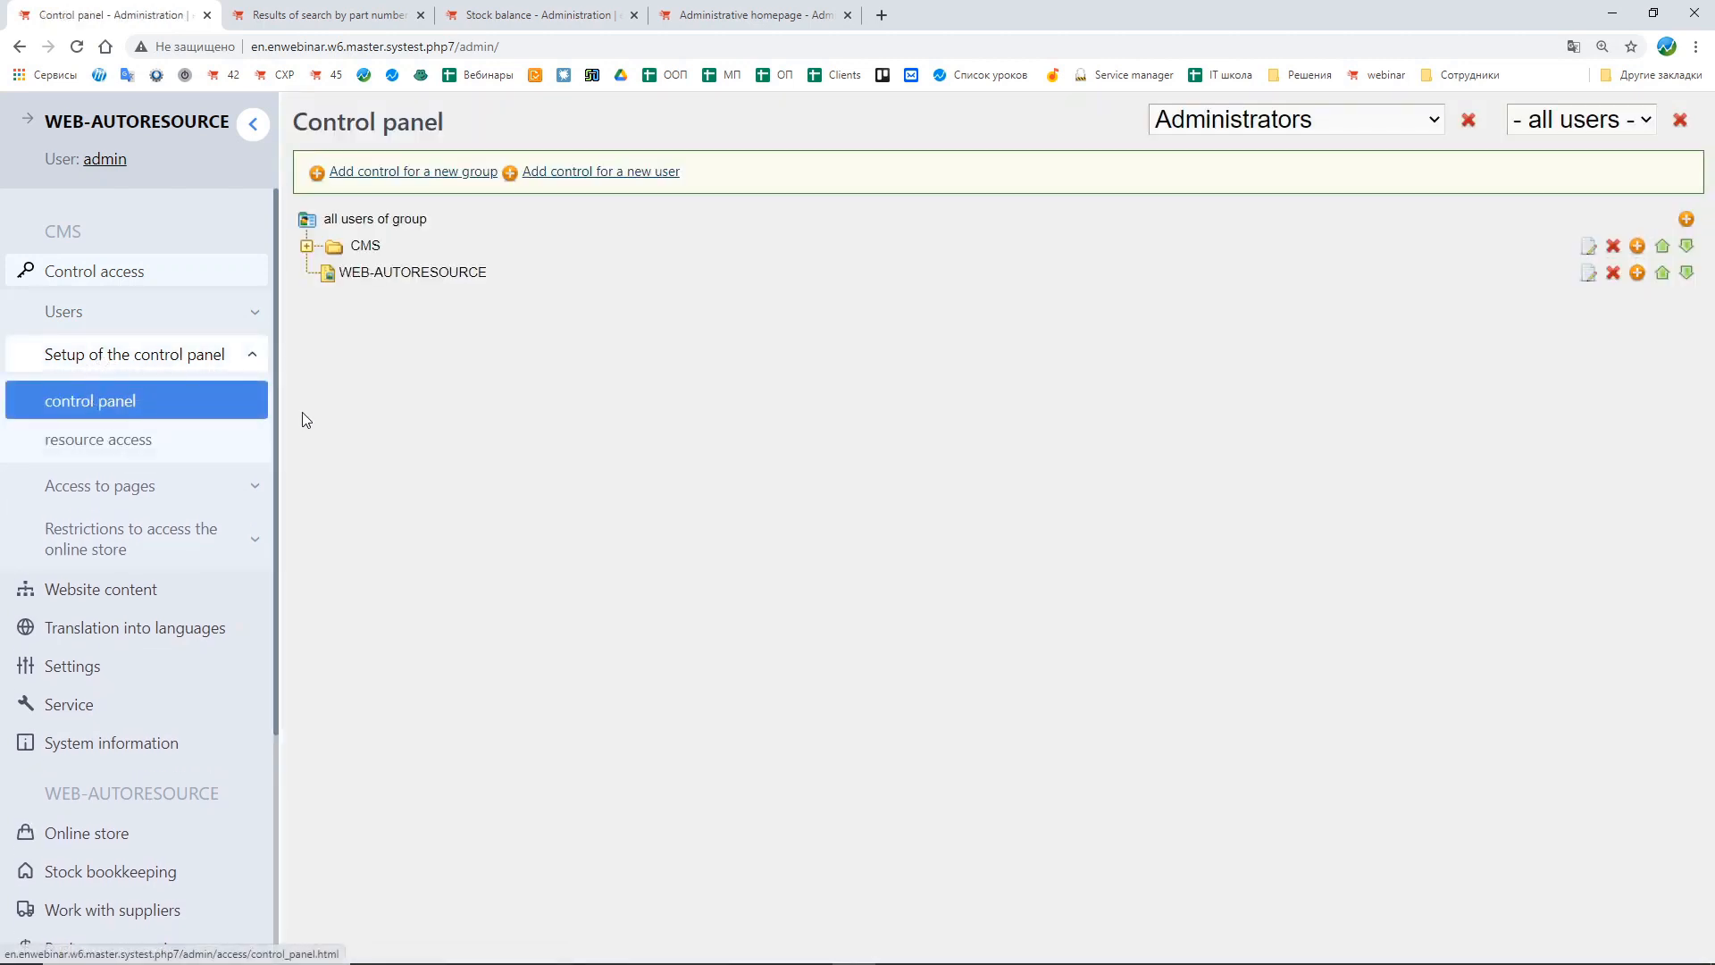
click(1342, 125)
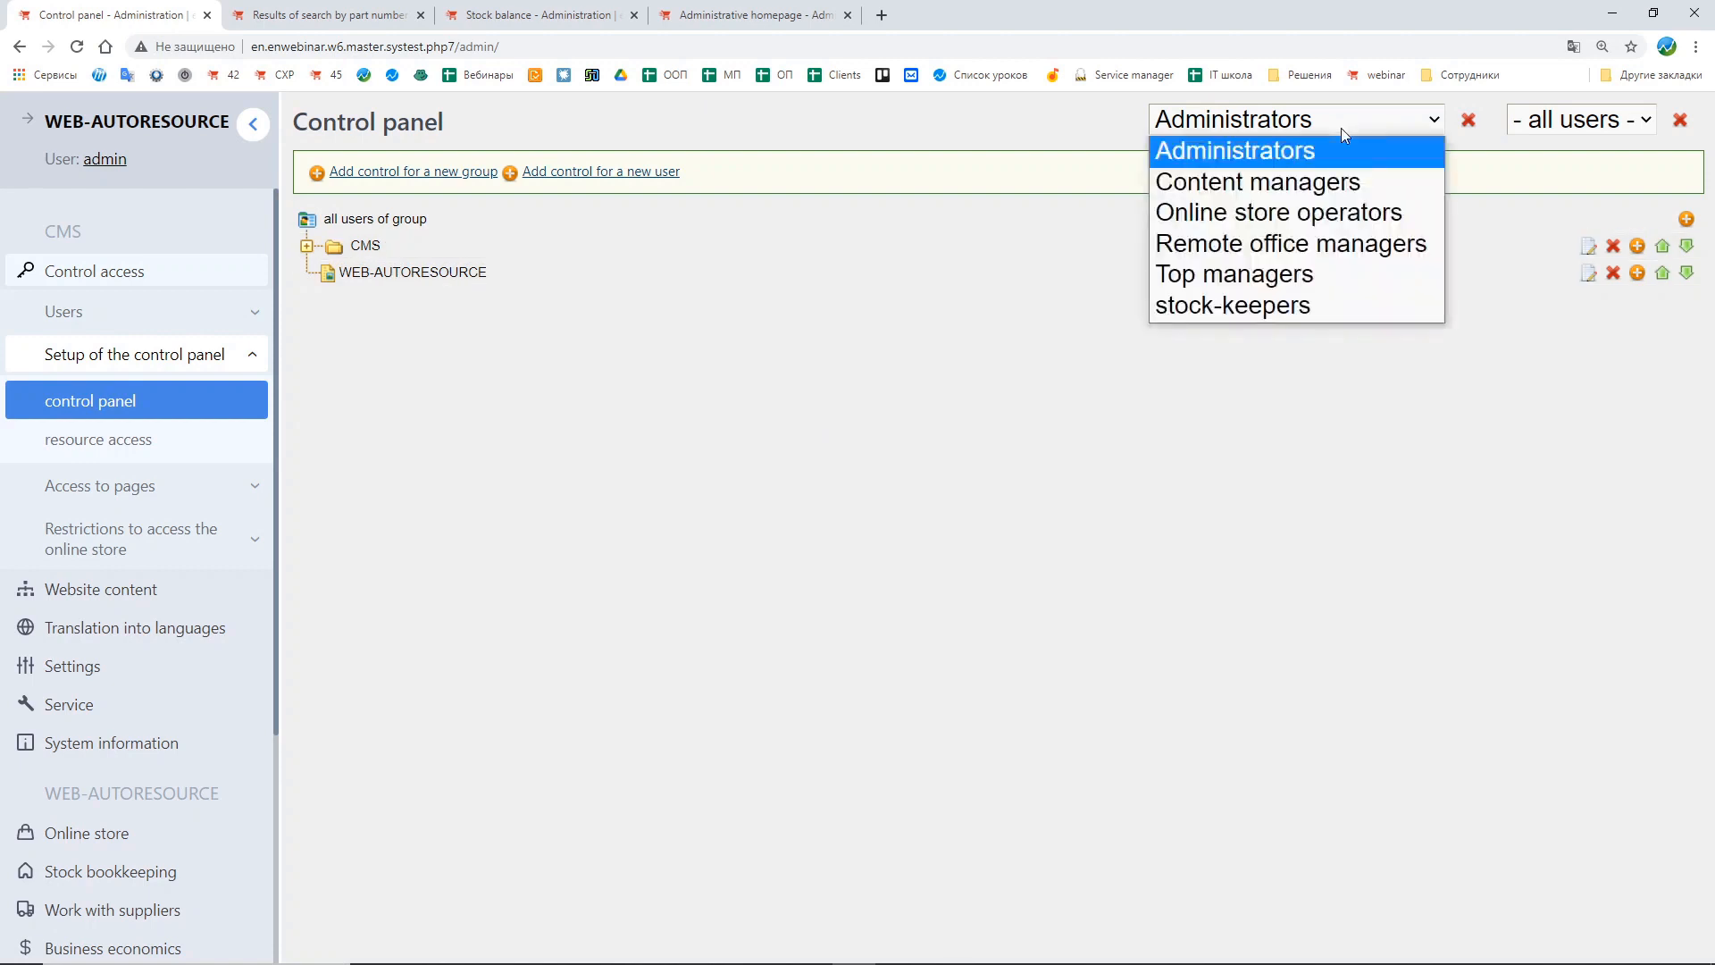
click(1235, 314)
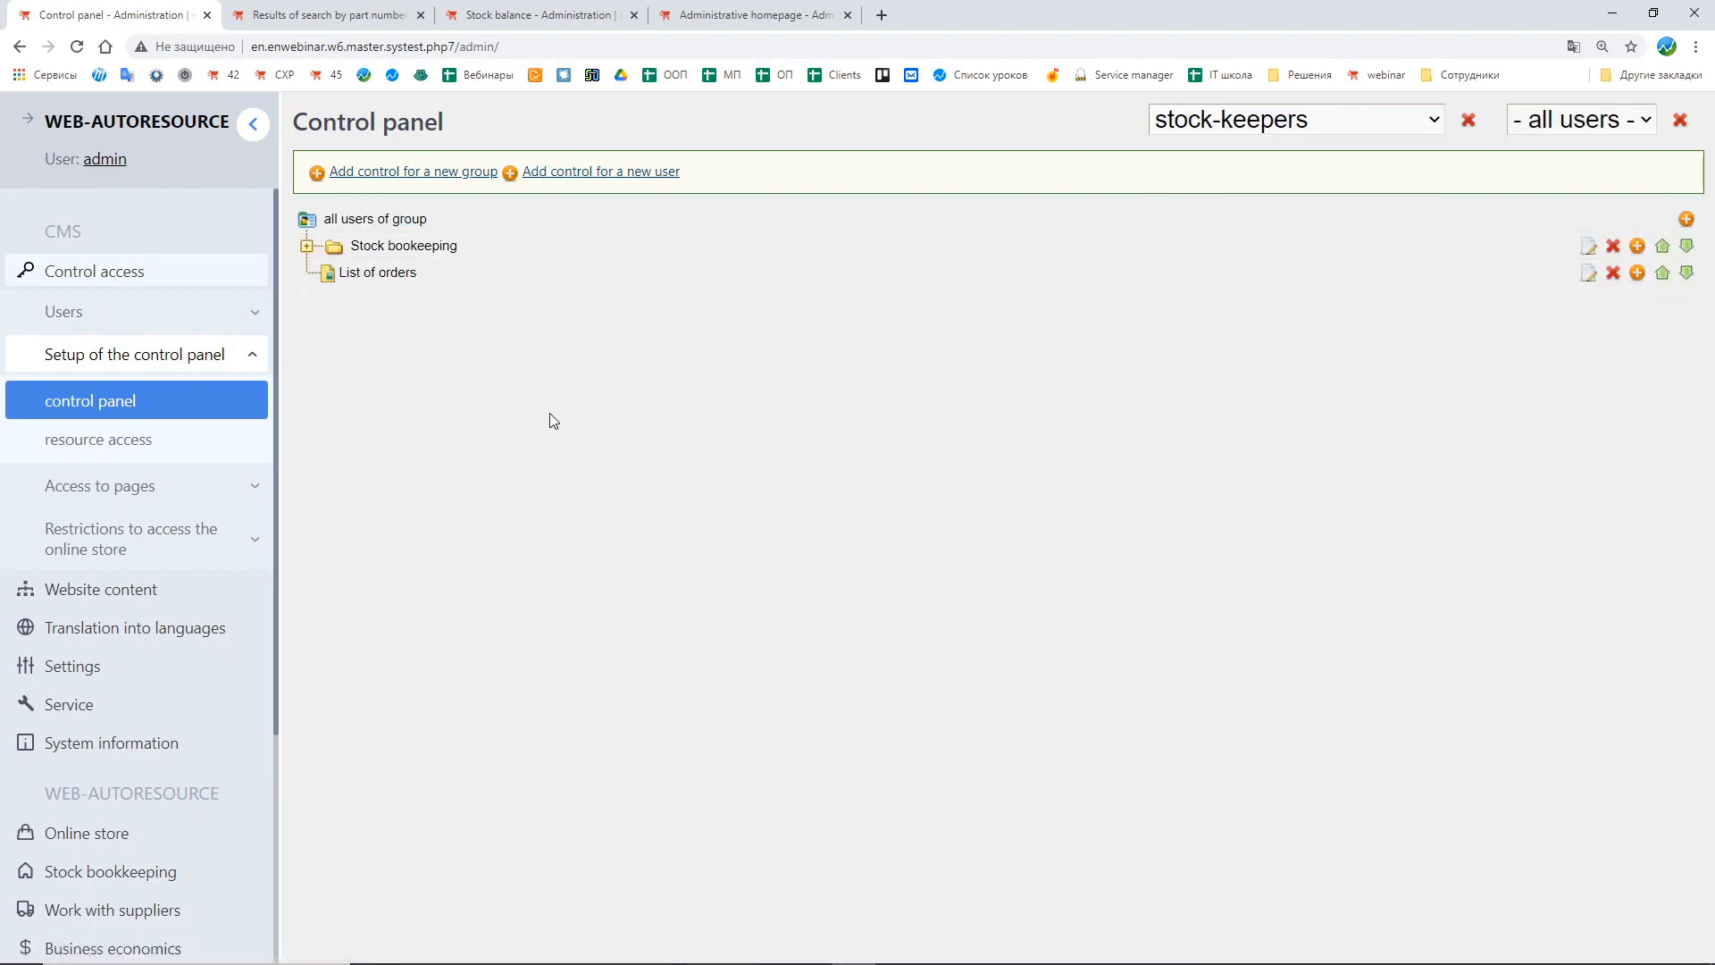
click(1599, 125)
click(1599, 154)
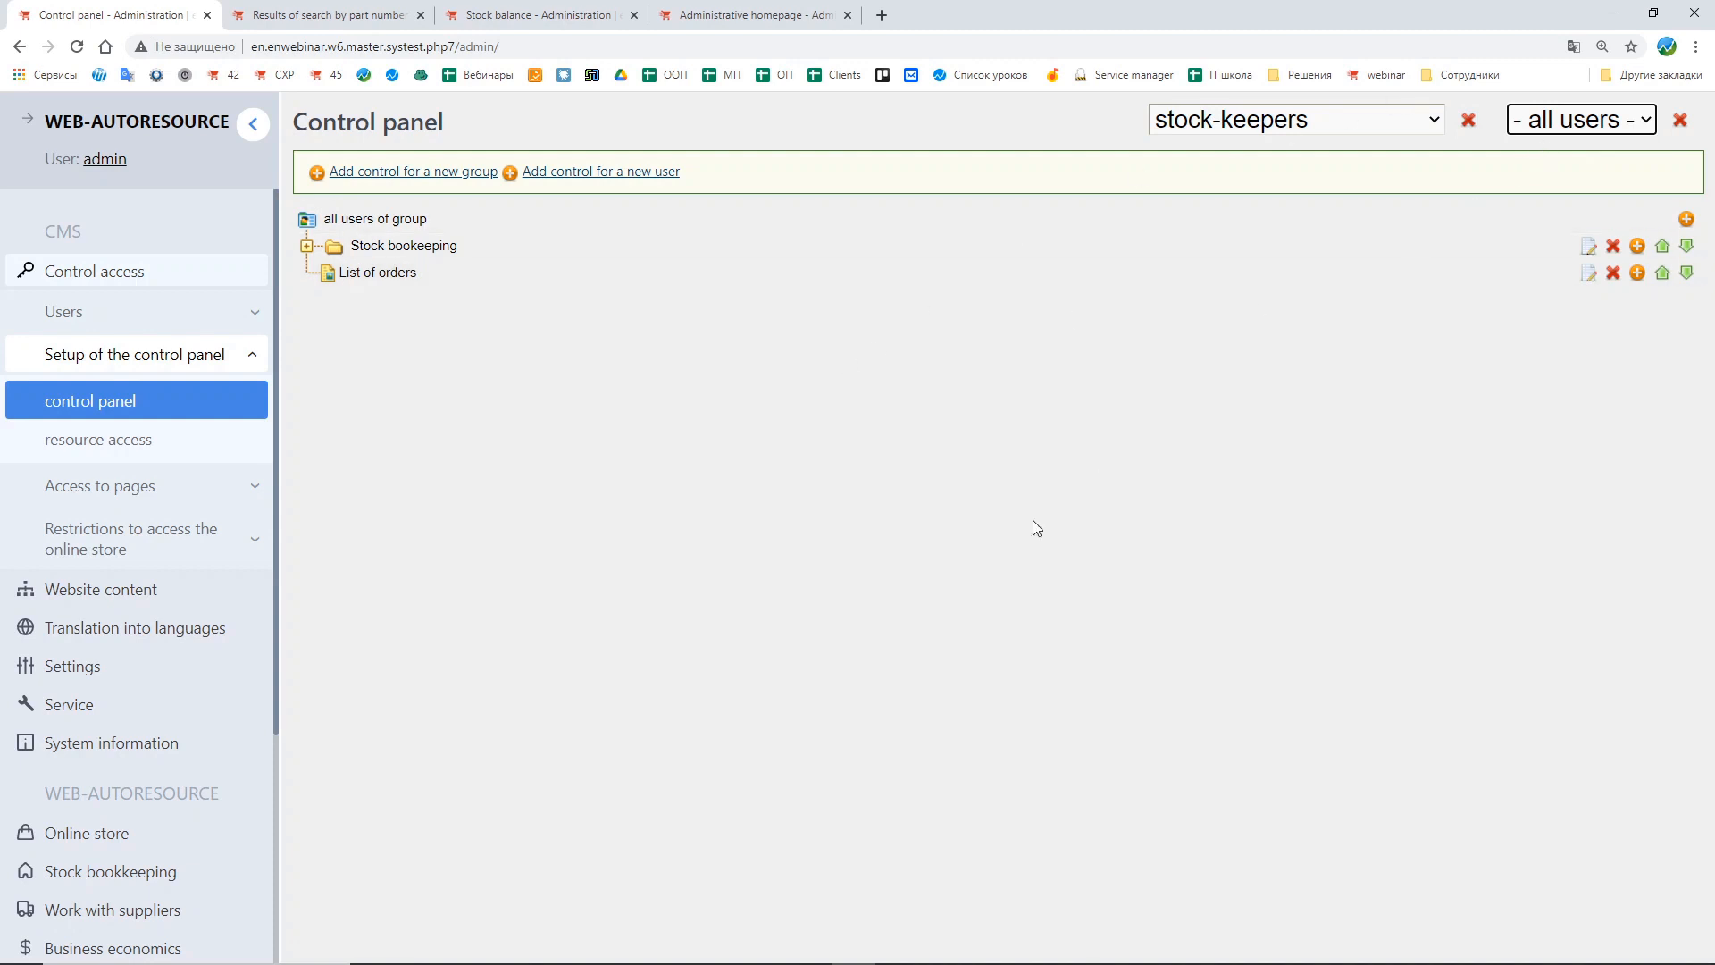
click(1373, 130)
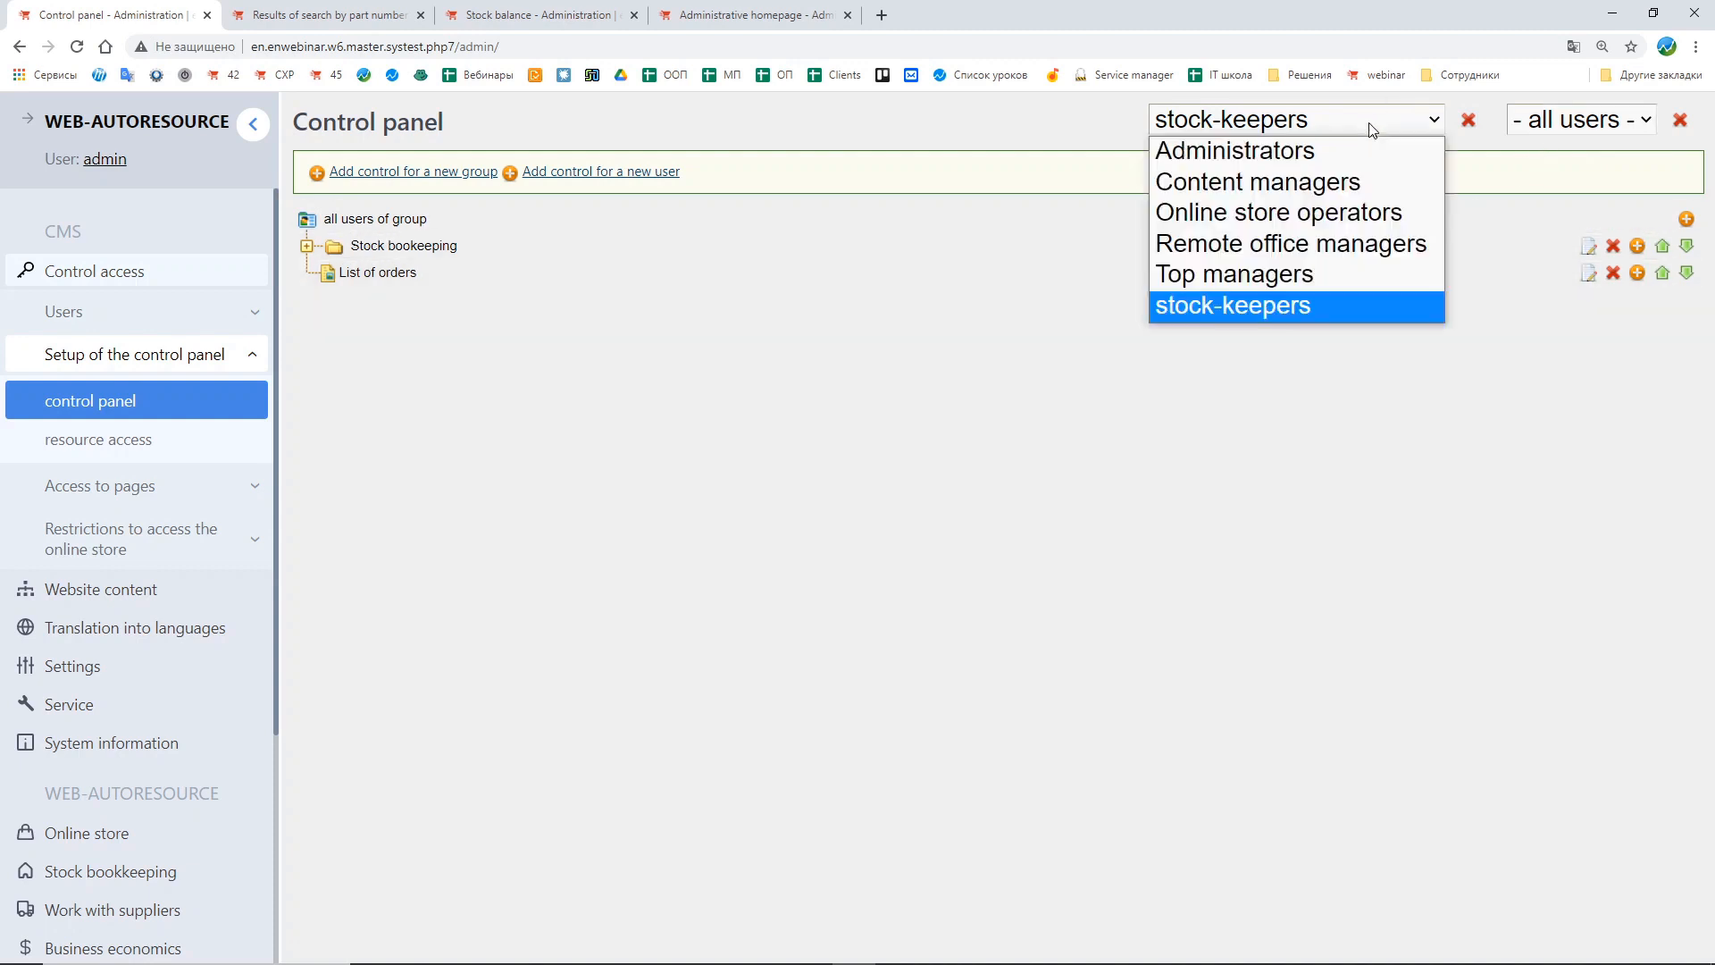
click(1233, 214)
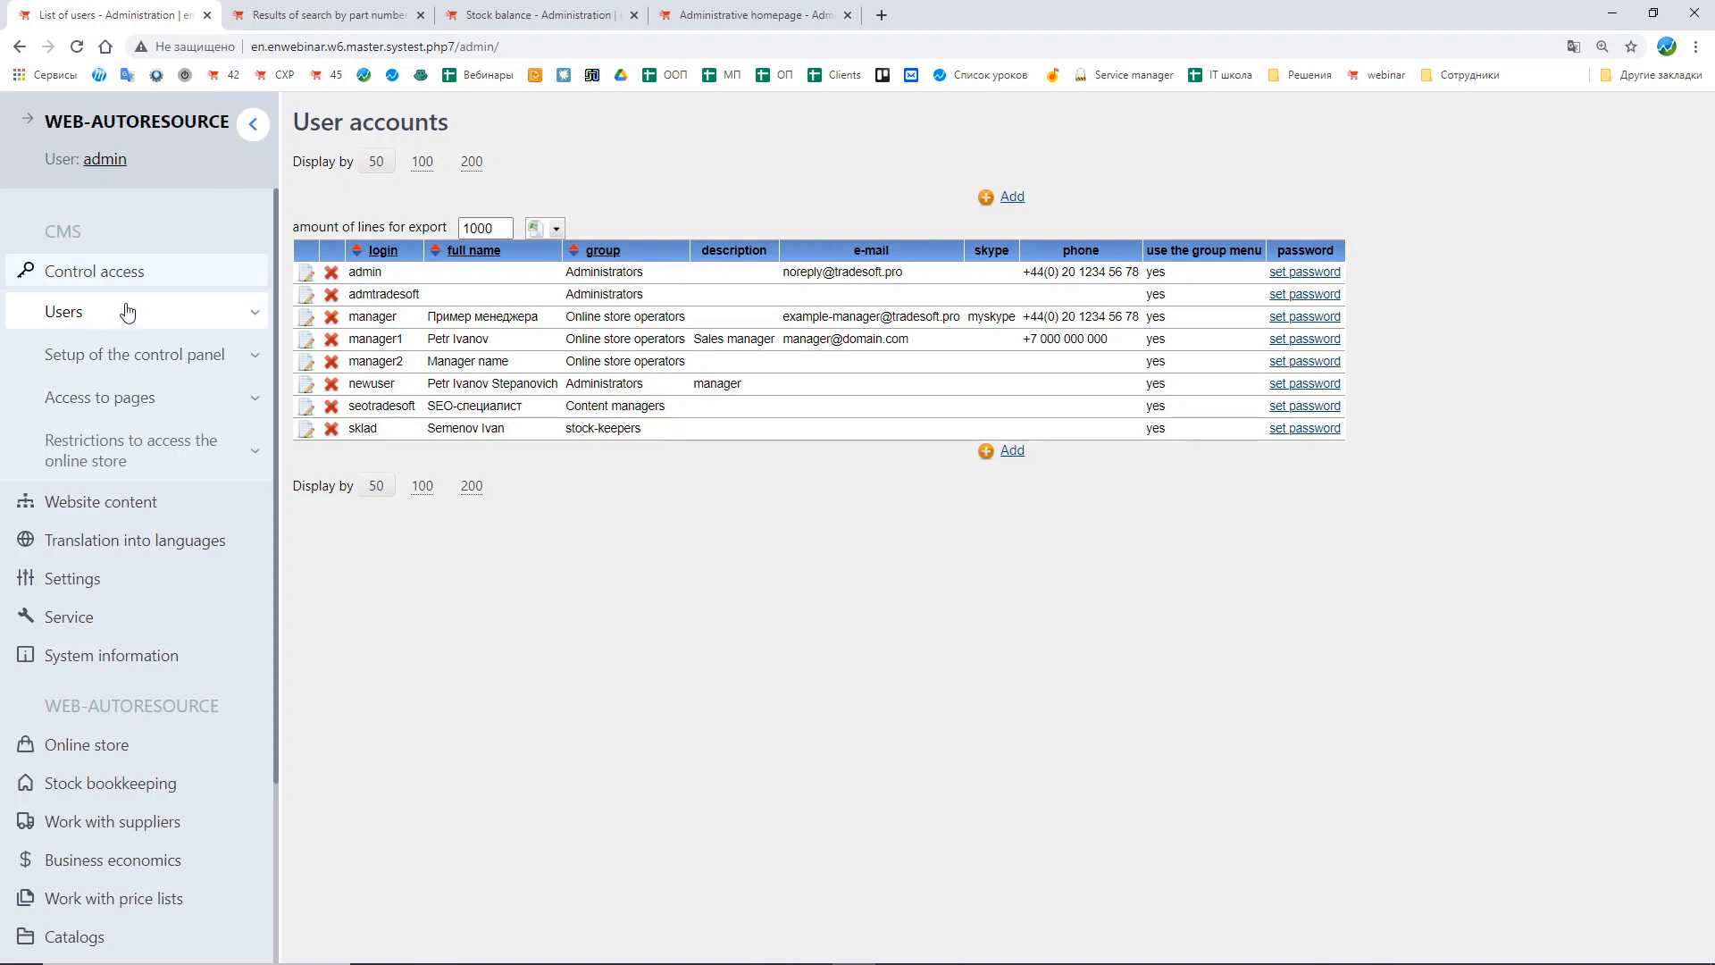
Step: Open the restrictions to access the online store section
click(126, 359)
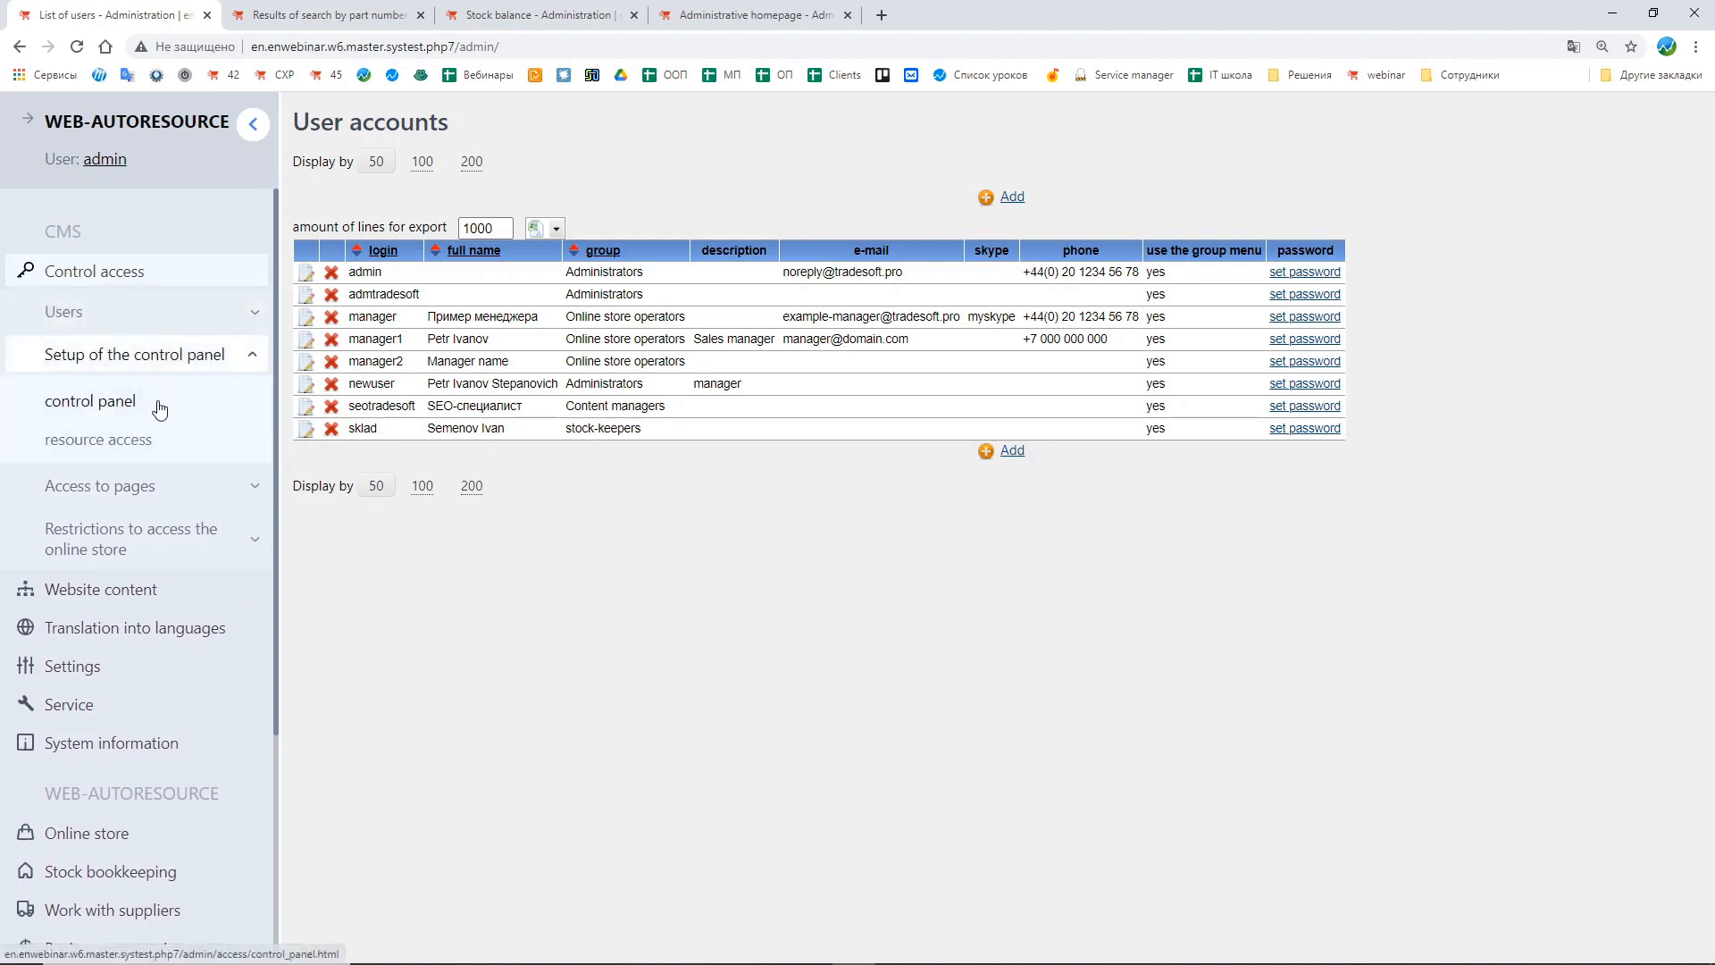
click(170, 355)
click(159, 448)
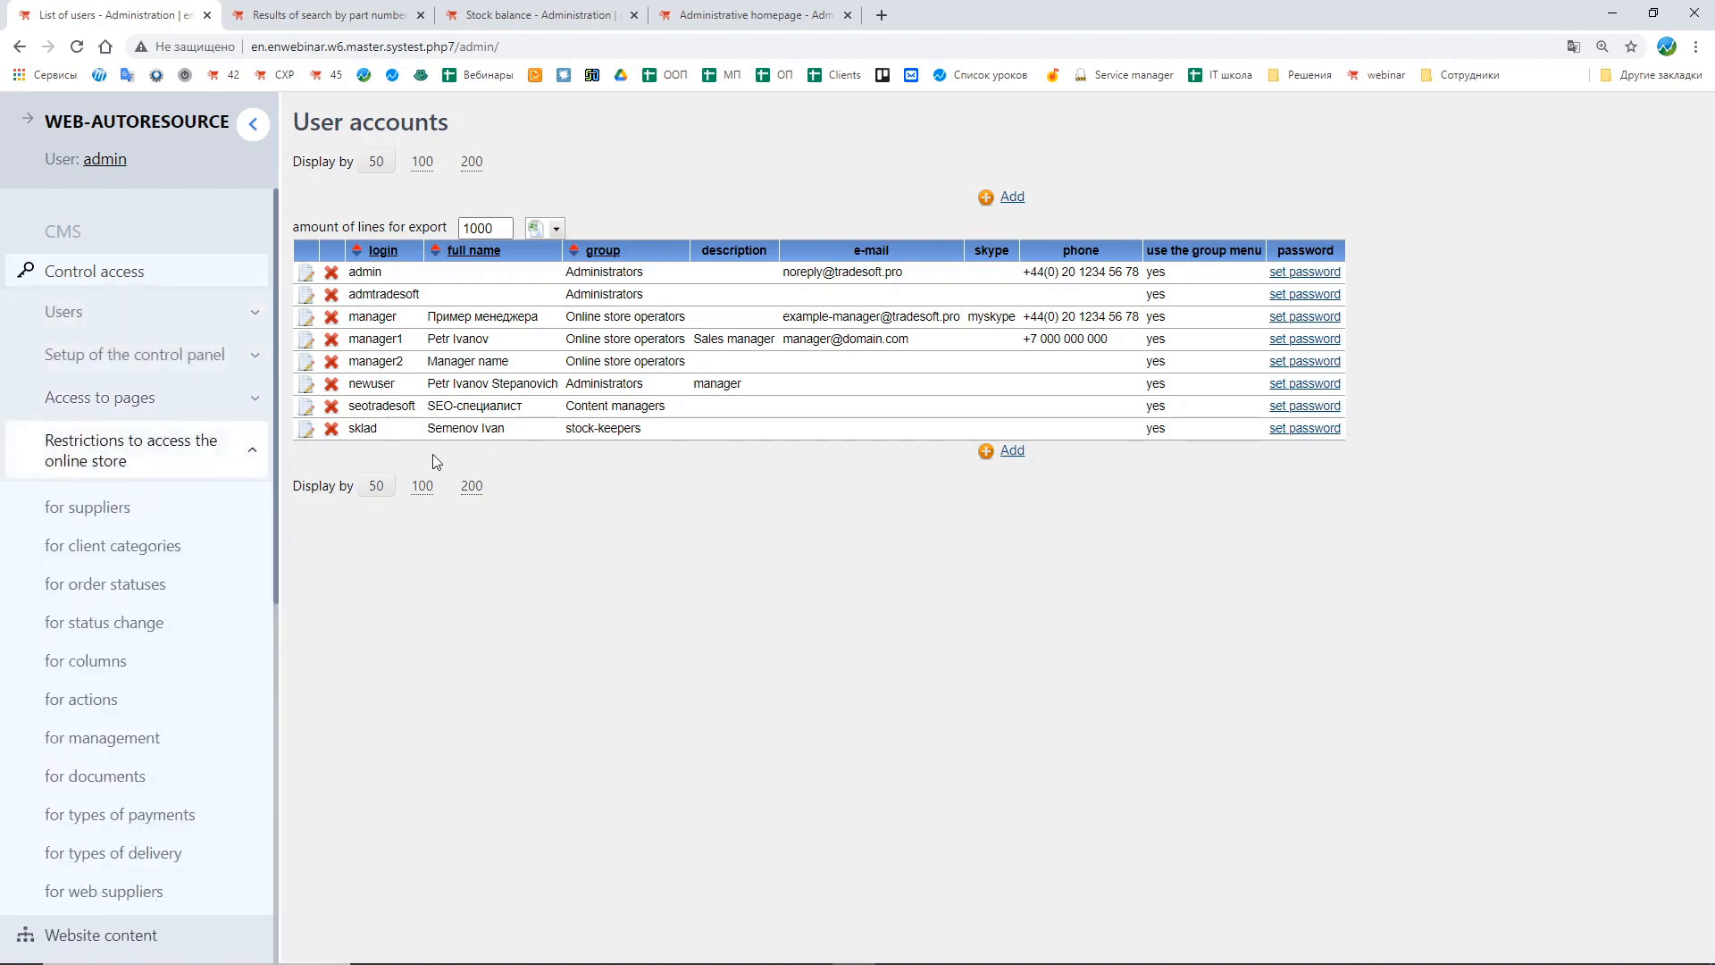